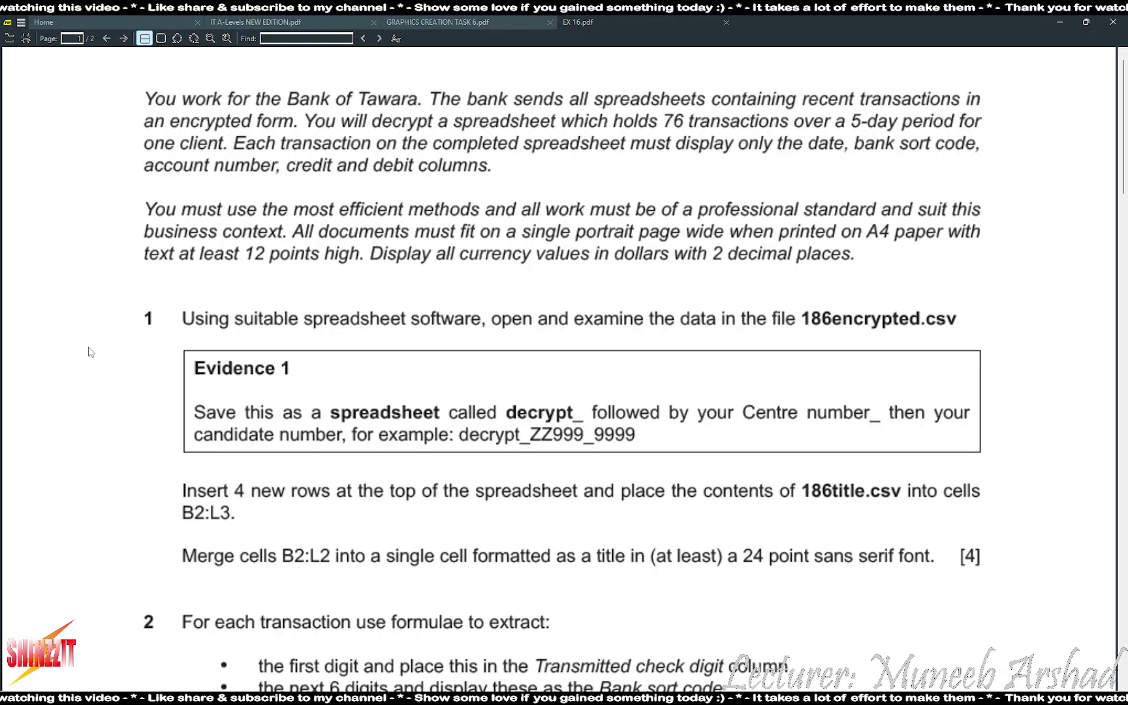
- Review the first tasks in the exam paper and open the 186encrypted CSV file from the EX (16) folder in Excel
{"action": "scroll", "coordinate": [105, 352], "scroll_direction": "down", "scroll_amount": 2}
{"action": "scroll", "coordinate": [105, 349], "scroll_direction": "down", "scroll_amount": 2}
{"action": "scroll", "coordinate": [121, 336], "scroll_direction": "down", "scroll_amount": 1}
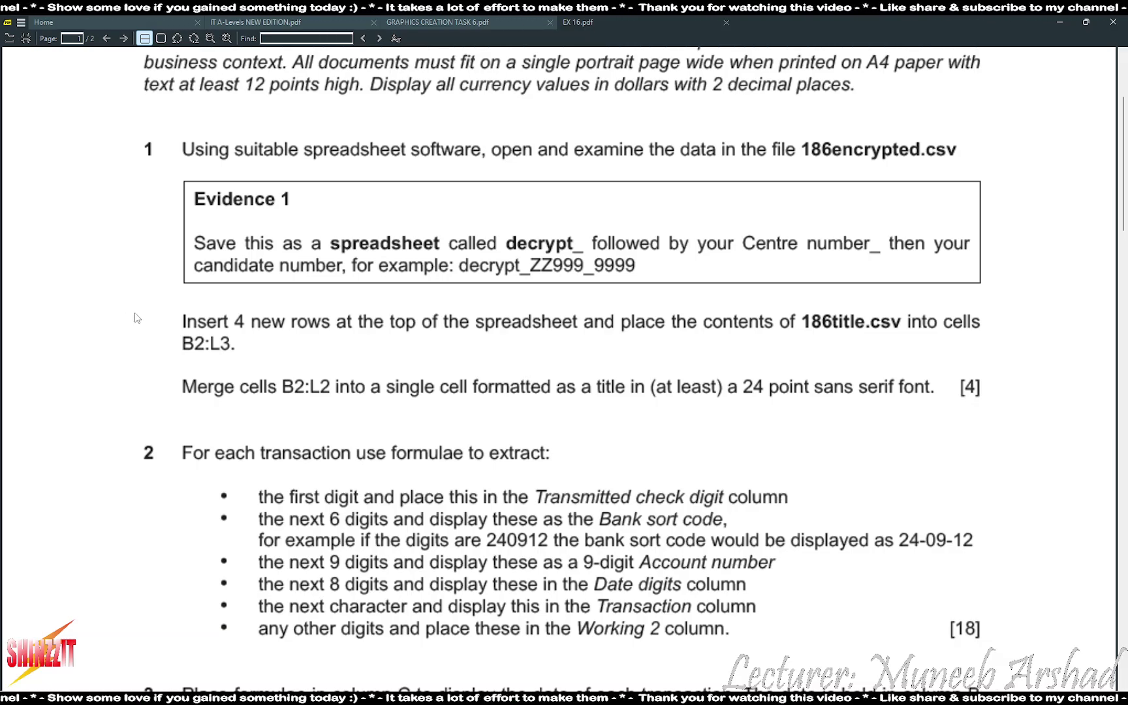
{"action": "key", "text": "alt+Tab"}
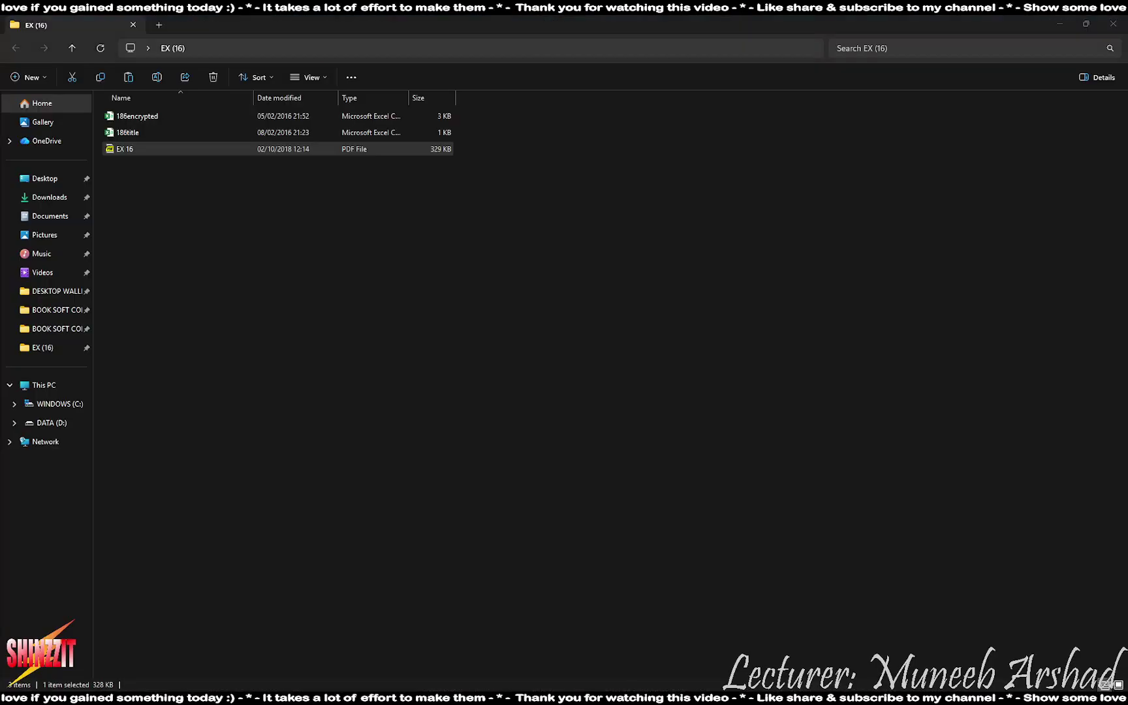
{"action": "left_click", "coordinate": [143, 118]}
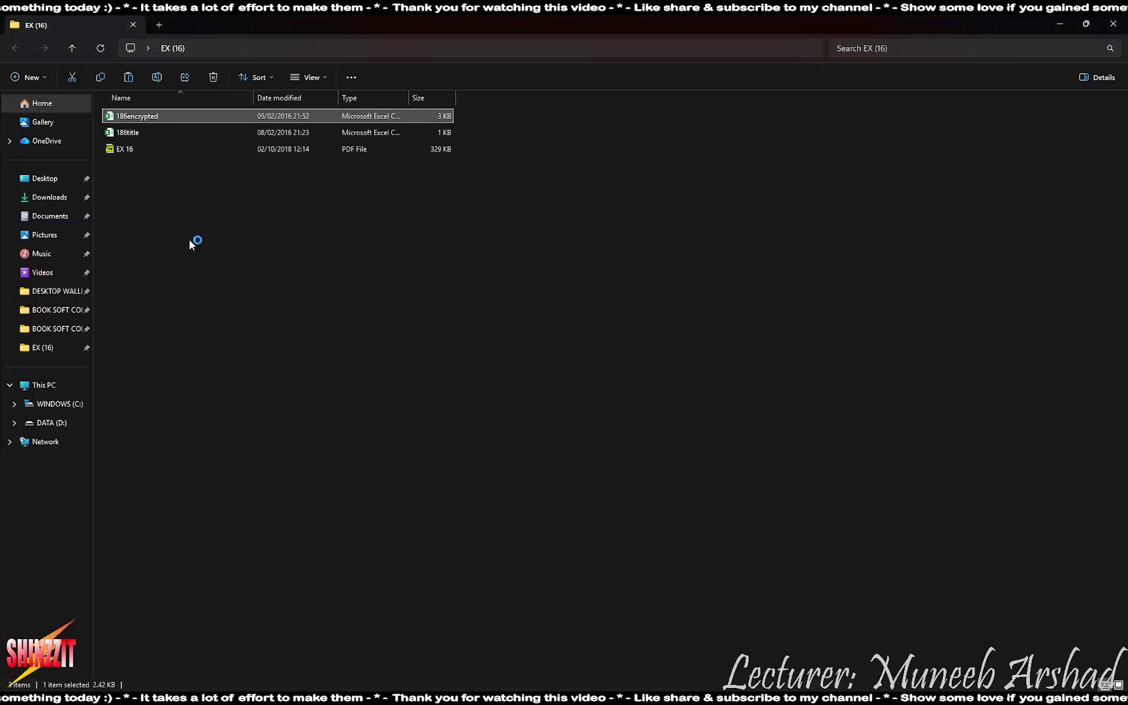
{"action": "key", "text": "Return"}
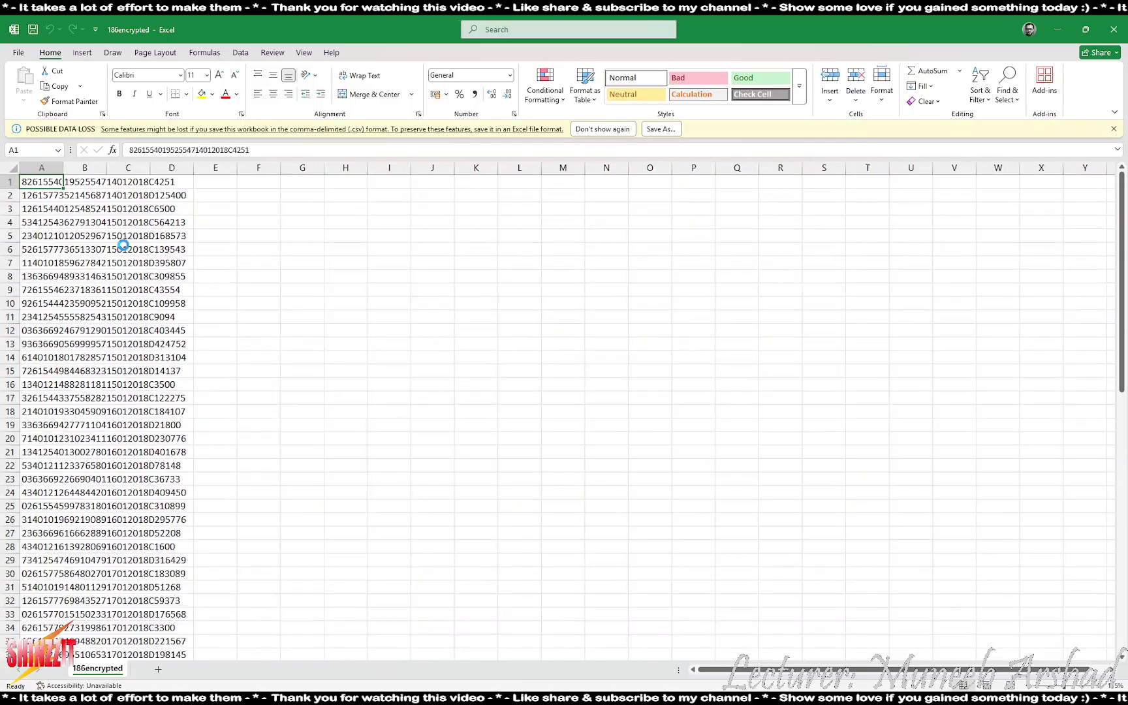
- Auto-fit the column widths of the whole 186encrypted sheet so the transaction strings fit in column A
{"action": "left_click", "coordinate": [23, 175]}
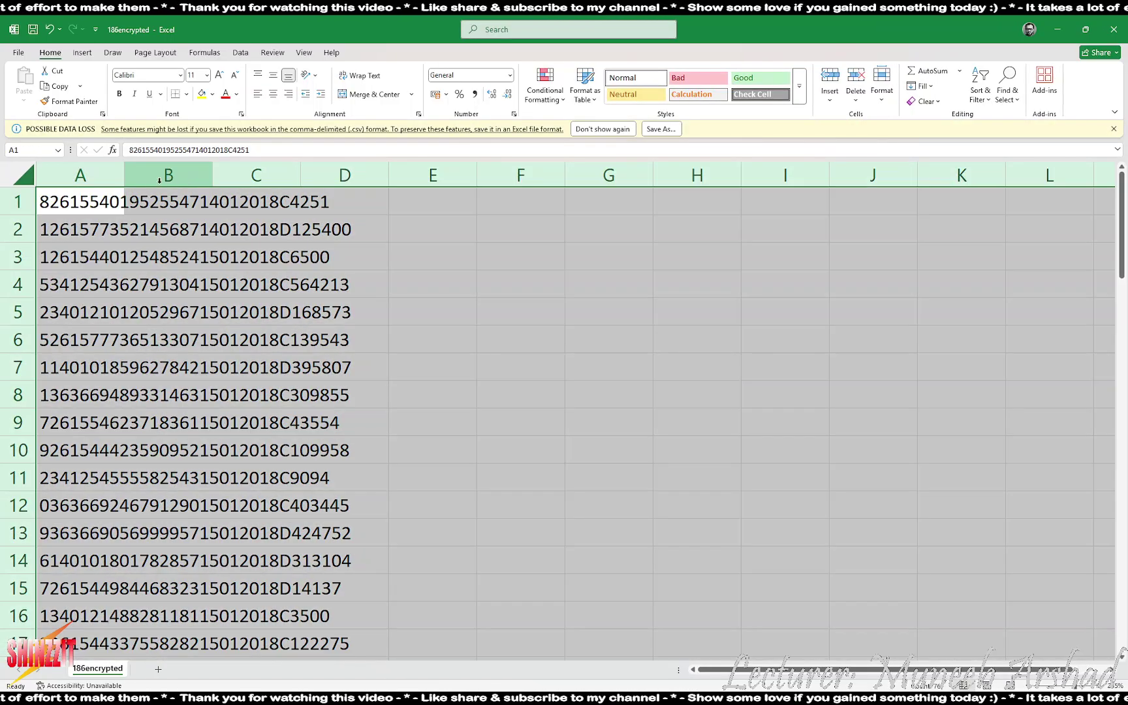
{"action": "double_click", "coordinate": [124, 175]}
{"action": "scroll", "coordinate": [360, 280], "scroll_direction": "down", "scroll_amount": 2, "text": "ctrl"}
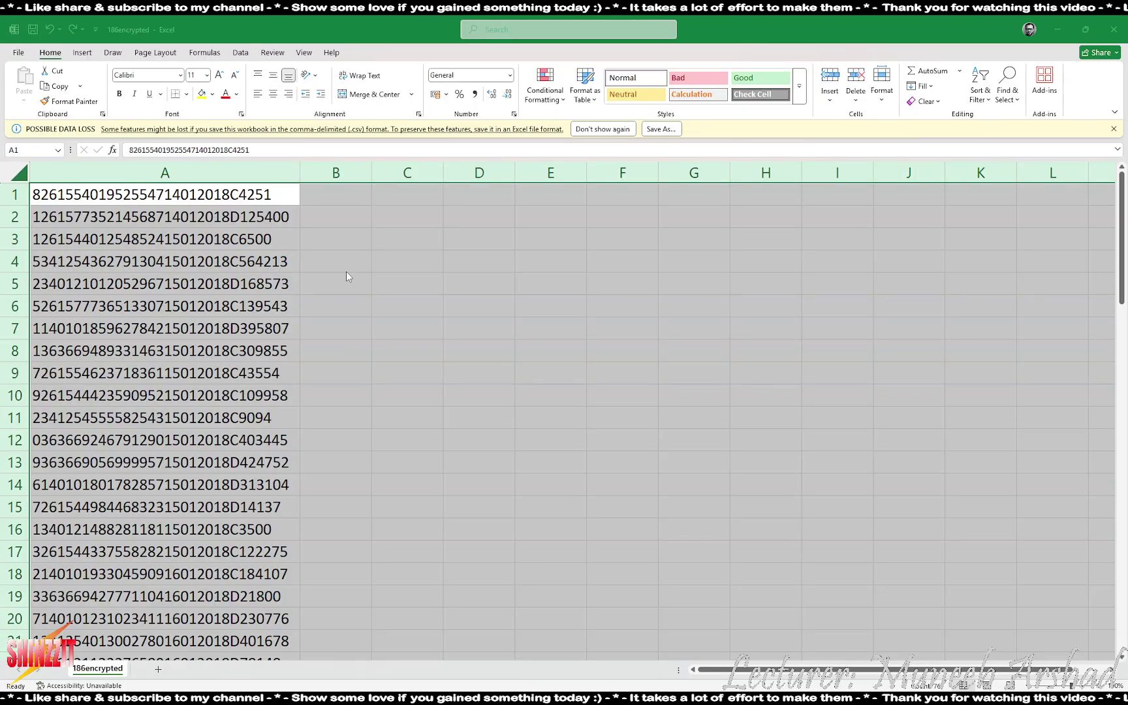
- Check the task instructions and insert four new rows at the top of the 186encrypted sheet
{"action": "key", "text": "alt+Tab"}
{"action": "key", "text": "alt+Tab"}
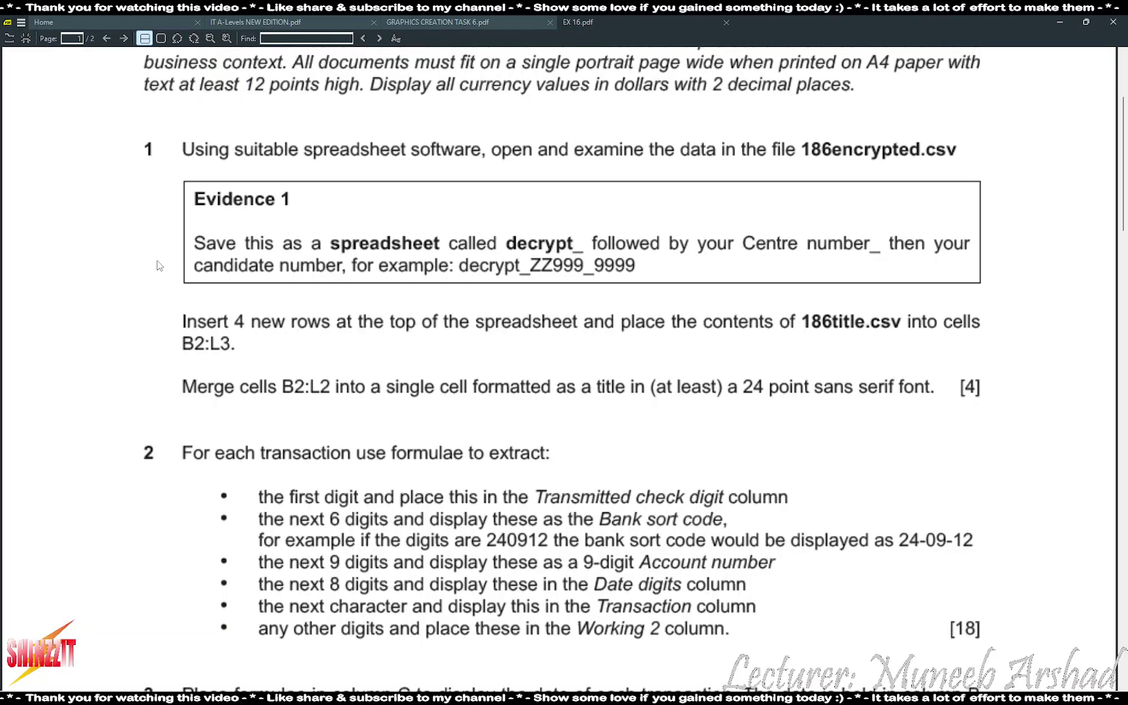
{"action": "key", "text": "alt+Tab"}
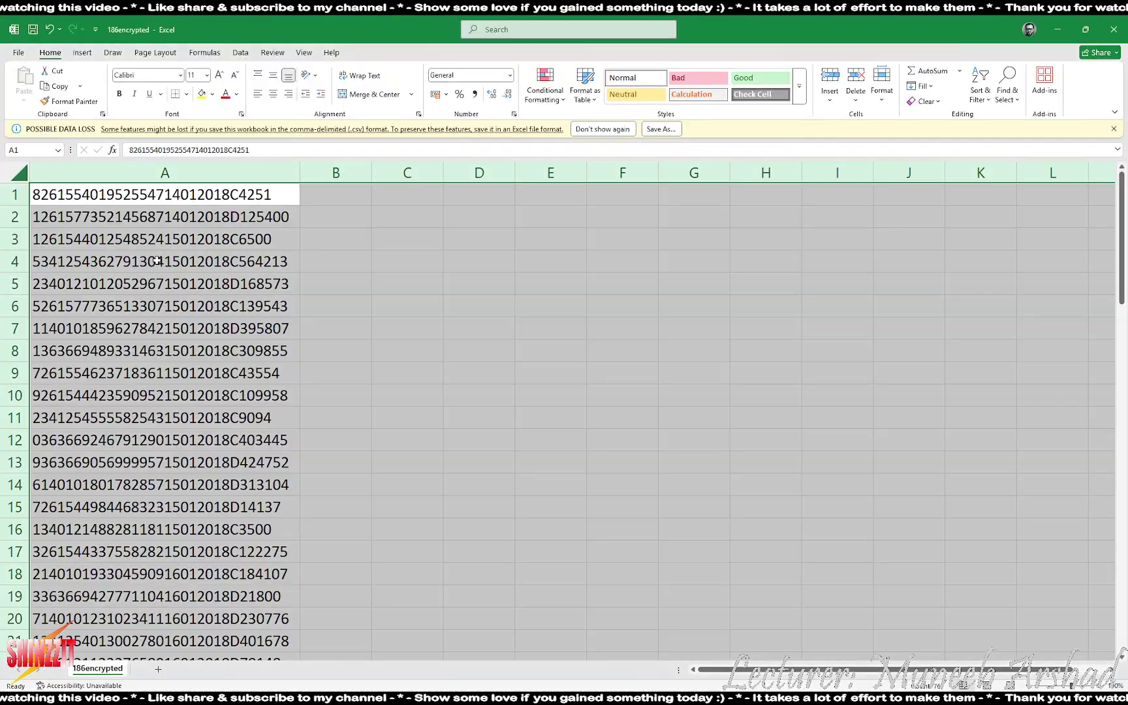
{"action": "left_click", "coordinate": [15, 194]}
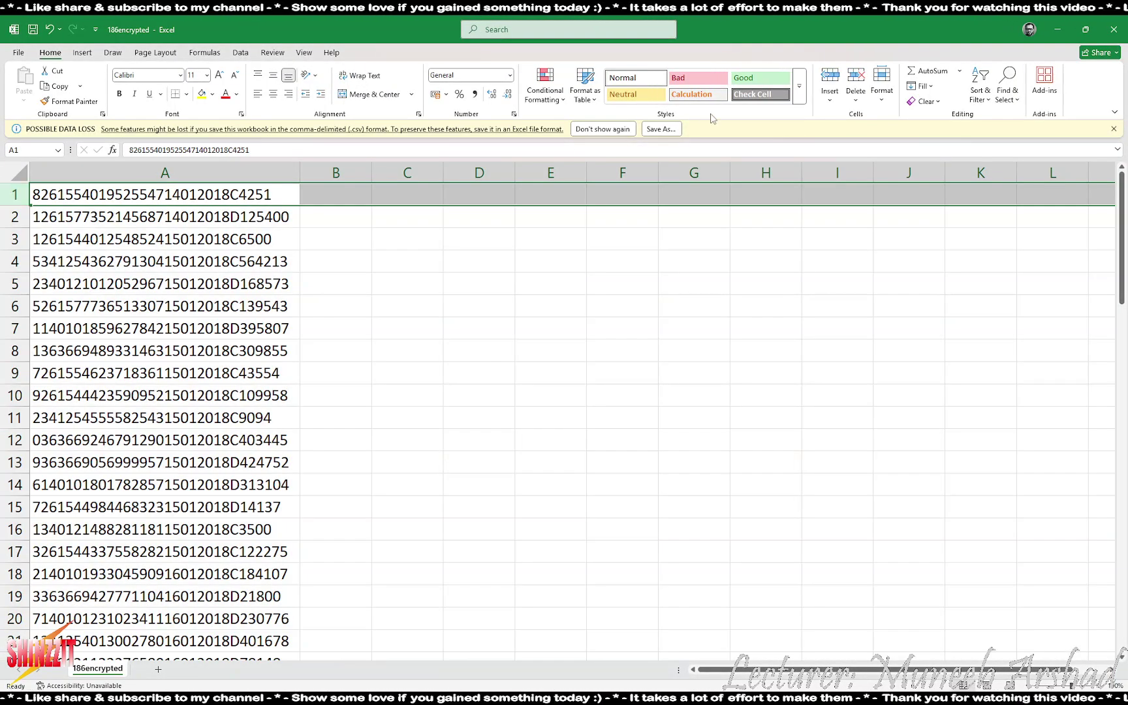
{"action": "left_click", "coordinate": [838, 75]}
{"action": "left_click", "coordinate": [839, 75]}
{"action": "left_click", "coordinate": [839, 75]}
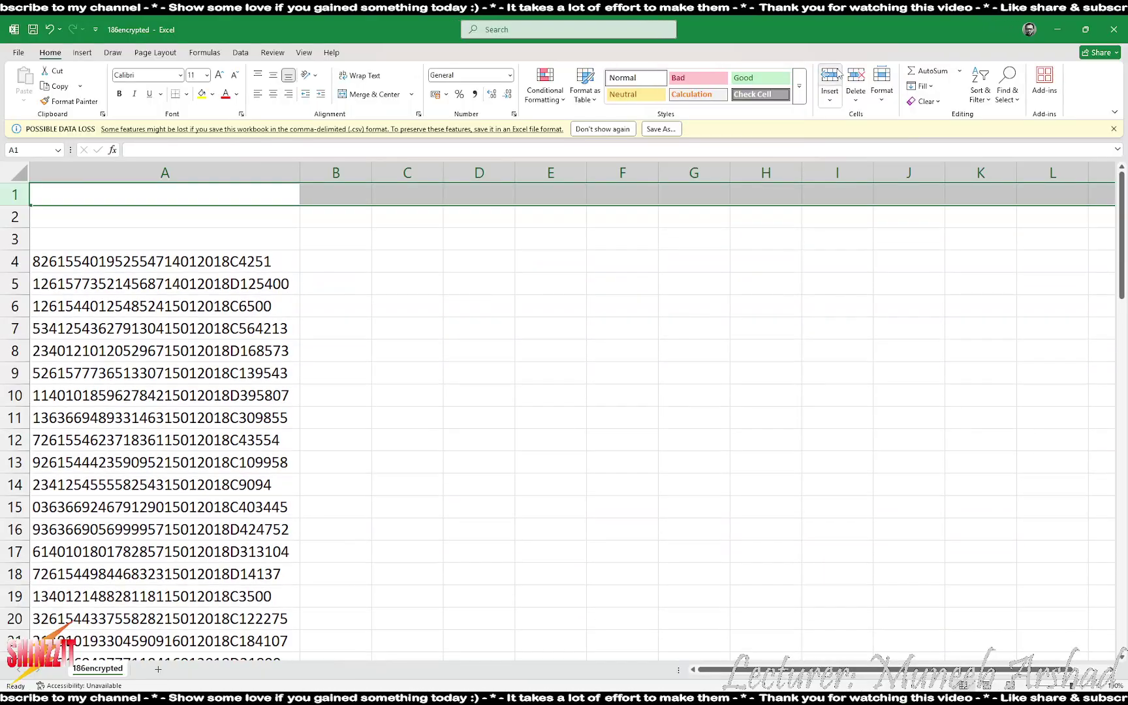
{"action": "left_click", "coordinate": [839, 75]}
- Check the title-file instruction and open the 186title CSV file from the EX (16) folder in Excel
{"action": "key", "text": "alt+Tab"}
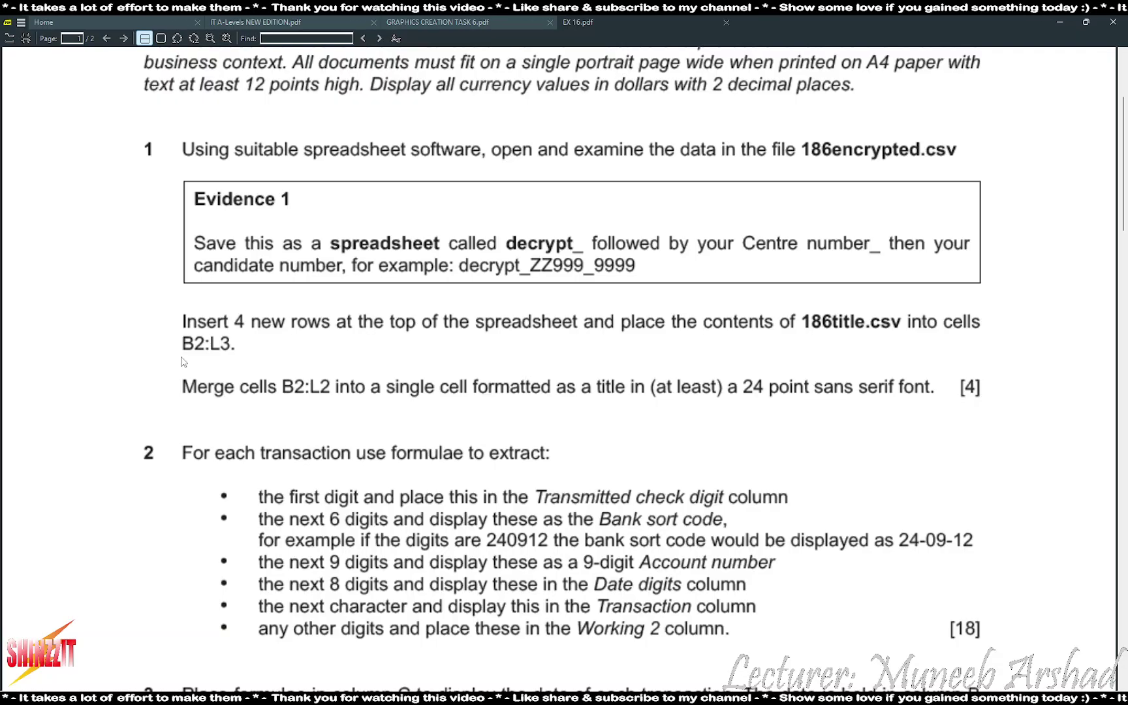
{"action": "key", "text": "alt+Tab"}
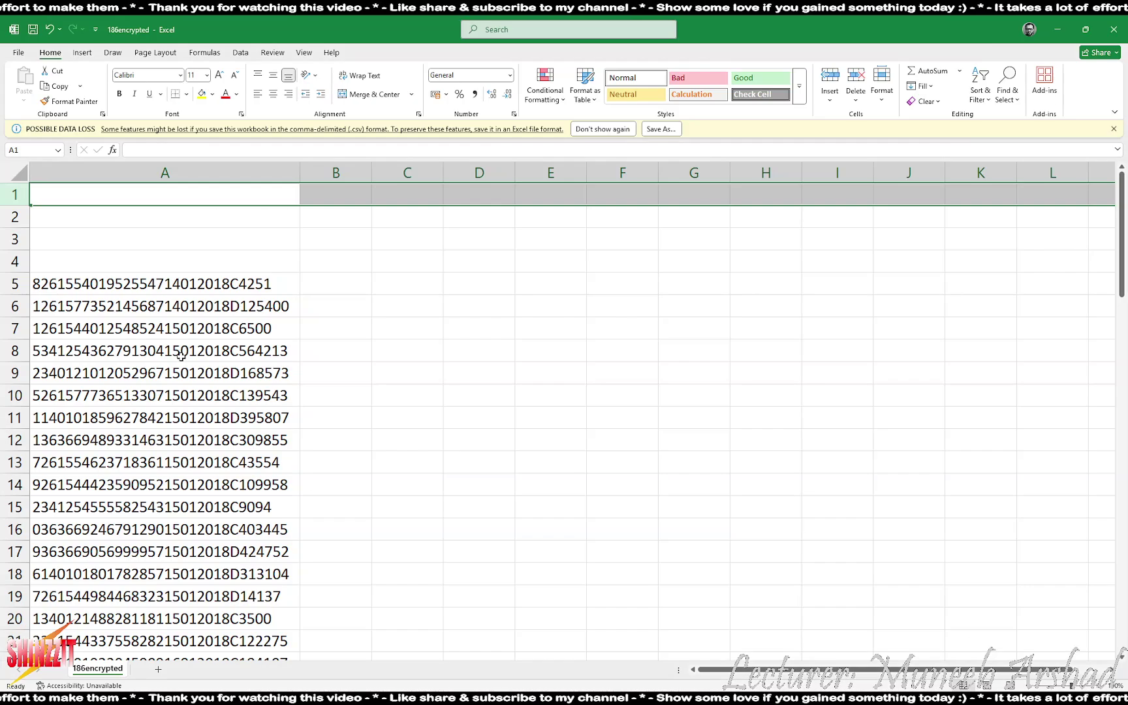
{"action": "key", "text": "alt+Tab"}
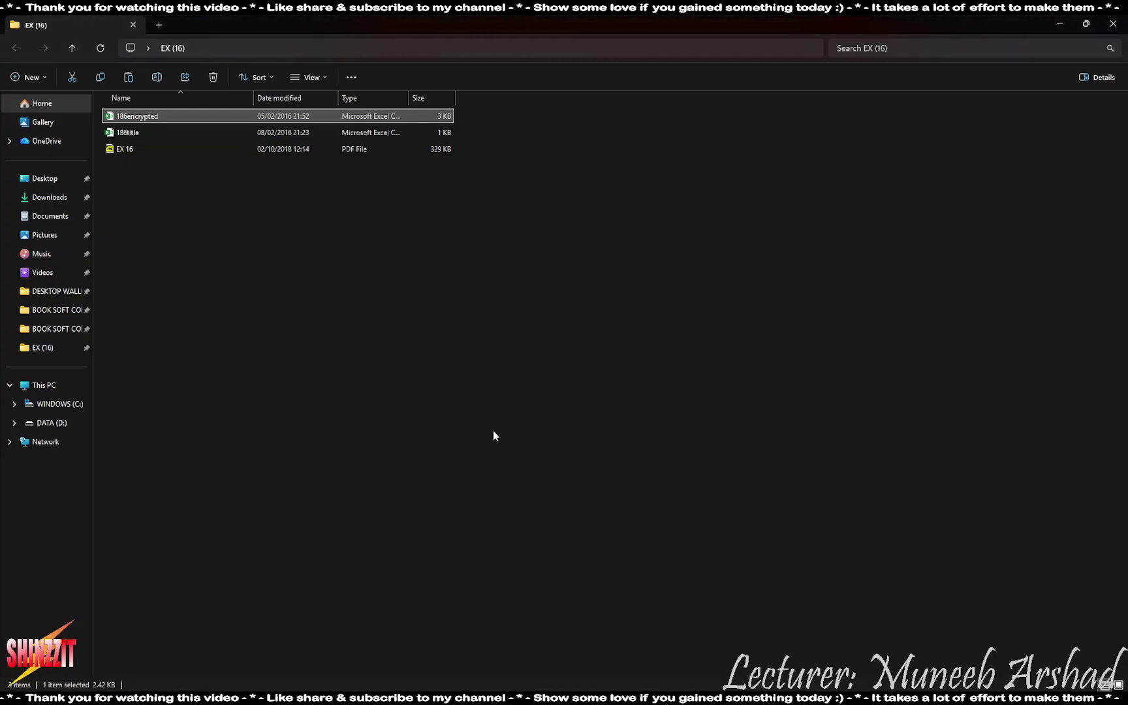
{"action": "left_click", "coordinate": [133, 131]}
{"action": "key", "text": "Return"}
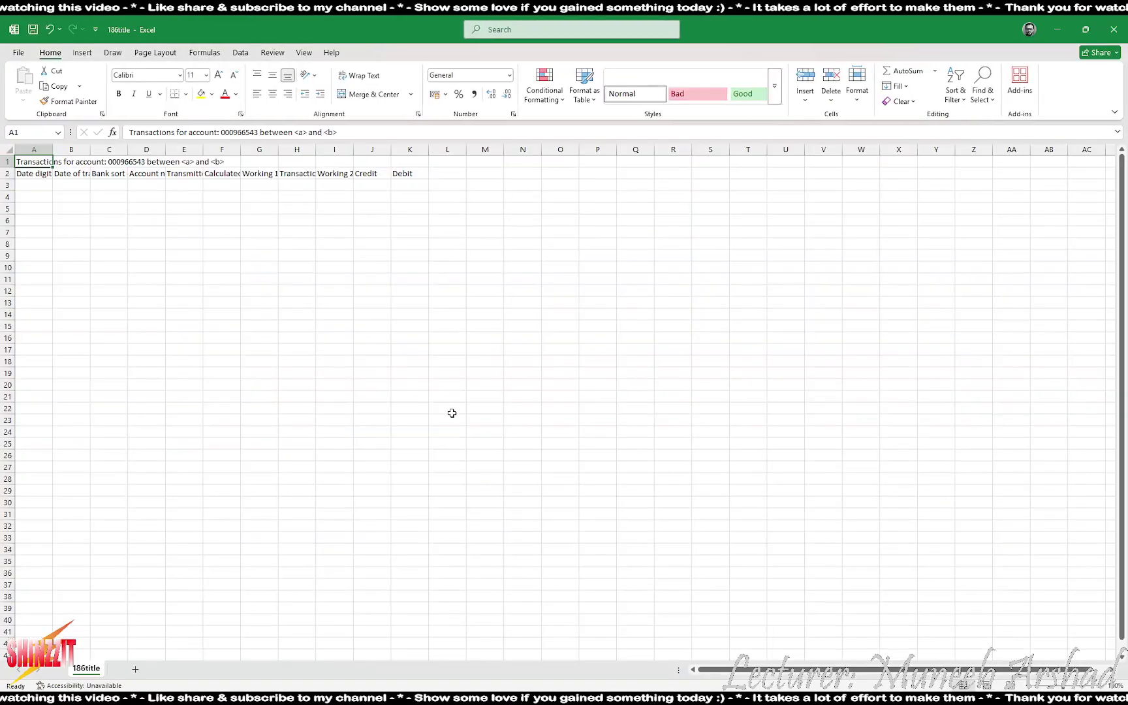
{"action": "scroll", "coordinate": [122, 254], "scroll_direction": "up", "scroll_amount": 10}
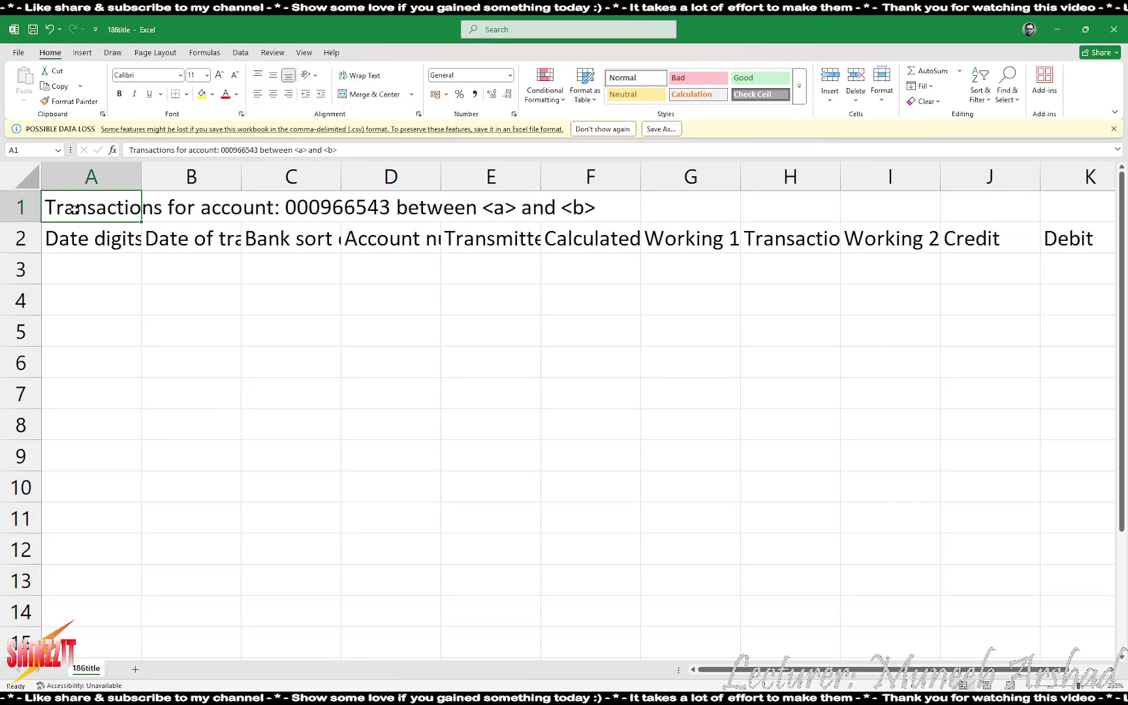
{"action": "left_click_drag", "start_coordinate": [75, 213], "coordinate": [532, 204]}
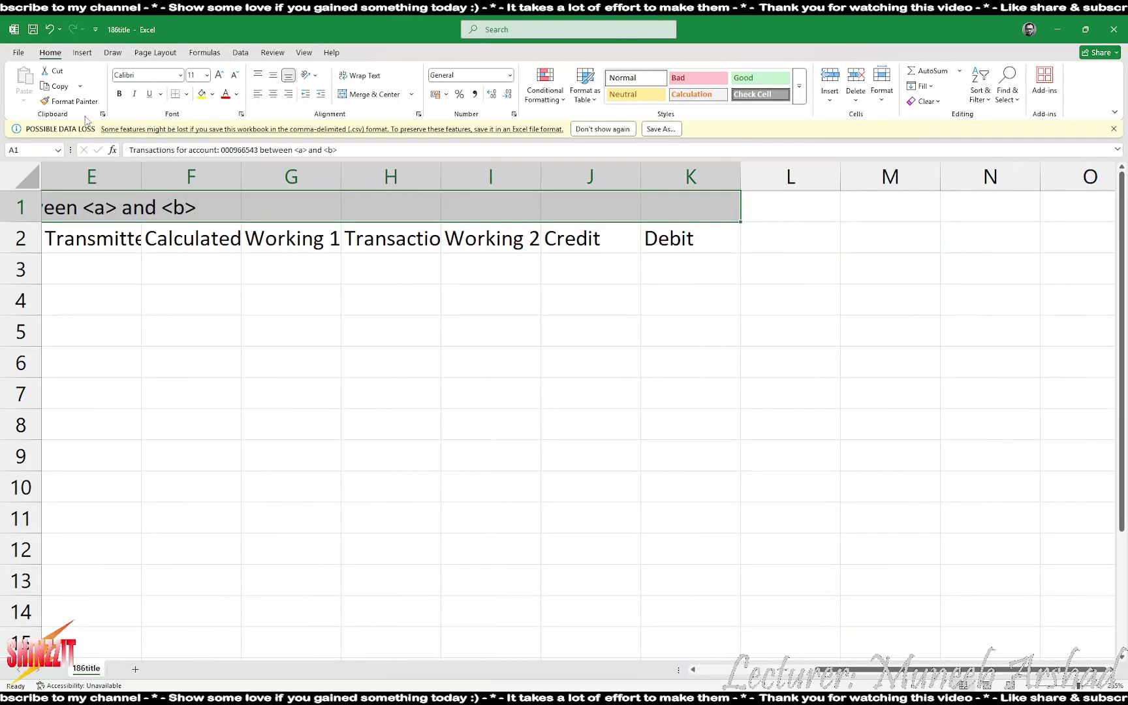
{"action": "left_click", "coordinate": [58, 86]}
{"action": "key", "text": "alt+Tab"}
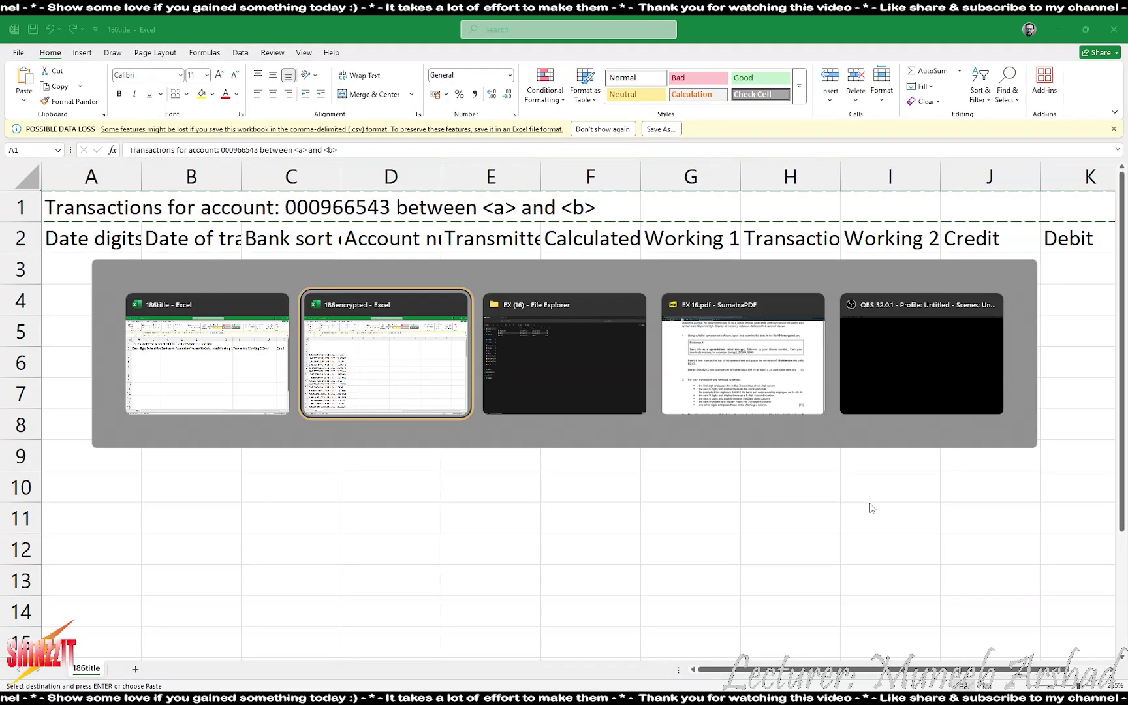
{"action": "key", "text": "alt+Tab"}
{"action": "left_click", "coordinate": [252, 309]}
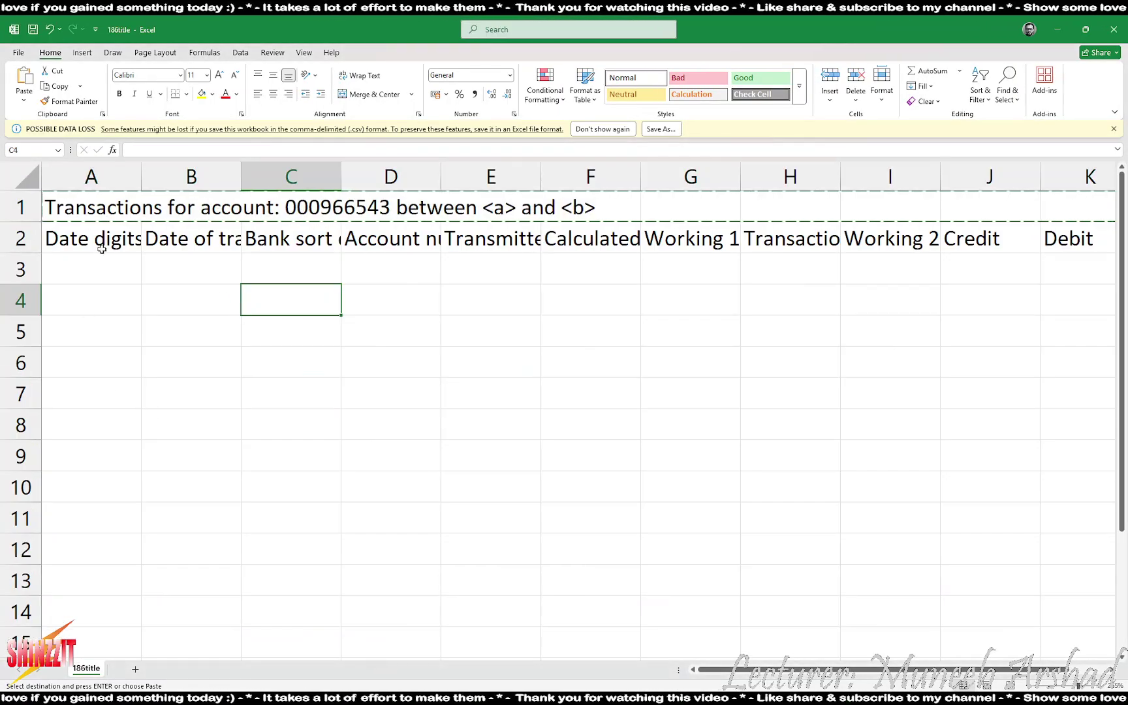
- Copy the title and column headings in A1:K2 of 186title and paste them into 186encrypted starting at cell B2
{"action": "left_click_drag", "start_coordinate": [91, 216], "coordinate": [928, 226]}
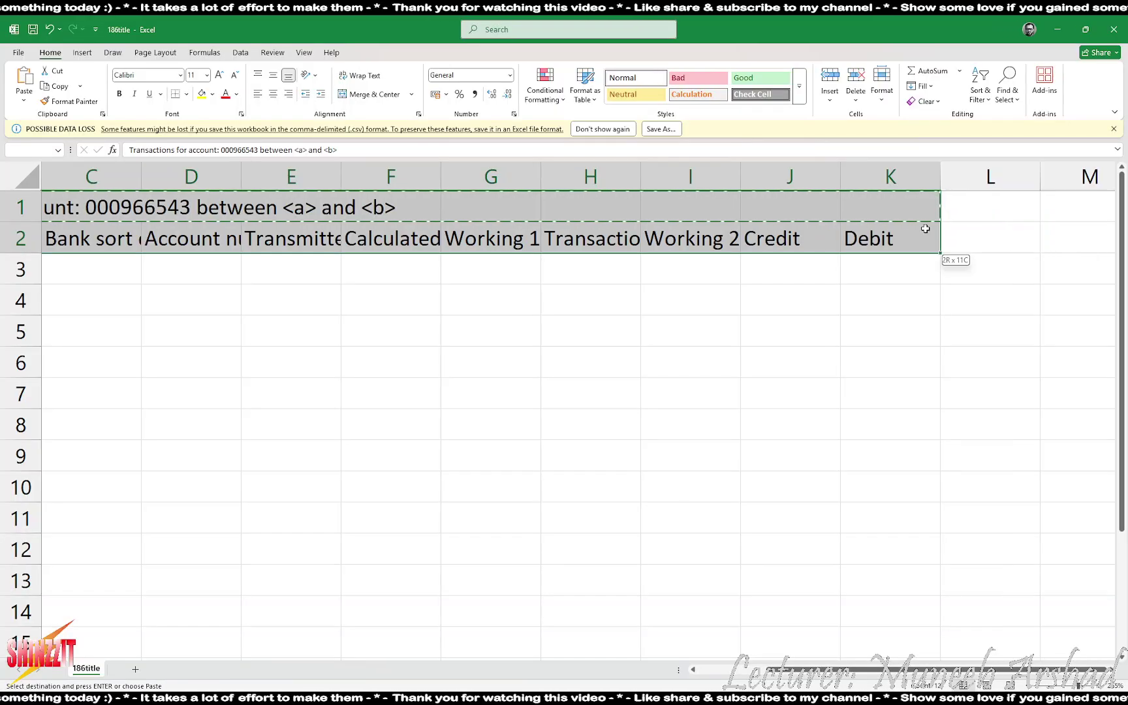
{"action": "key", "text": "ctrl+v"}
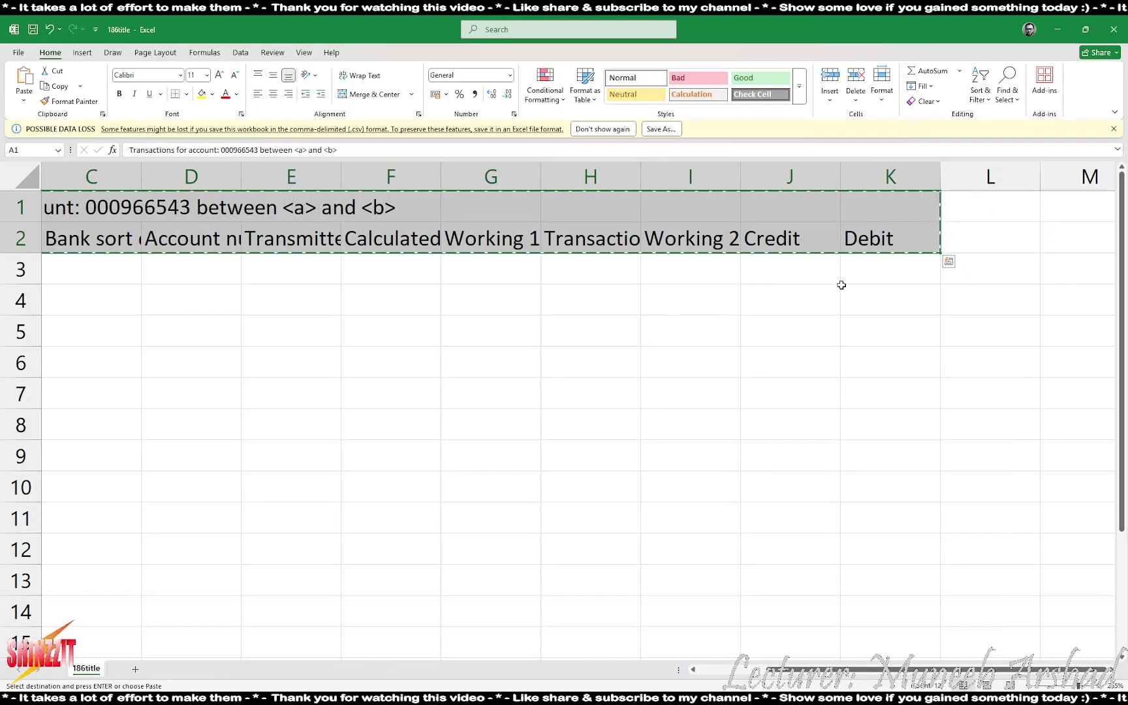
{"action": "key", "text": "alt+Tab"}
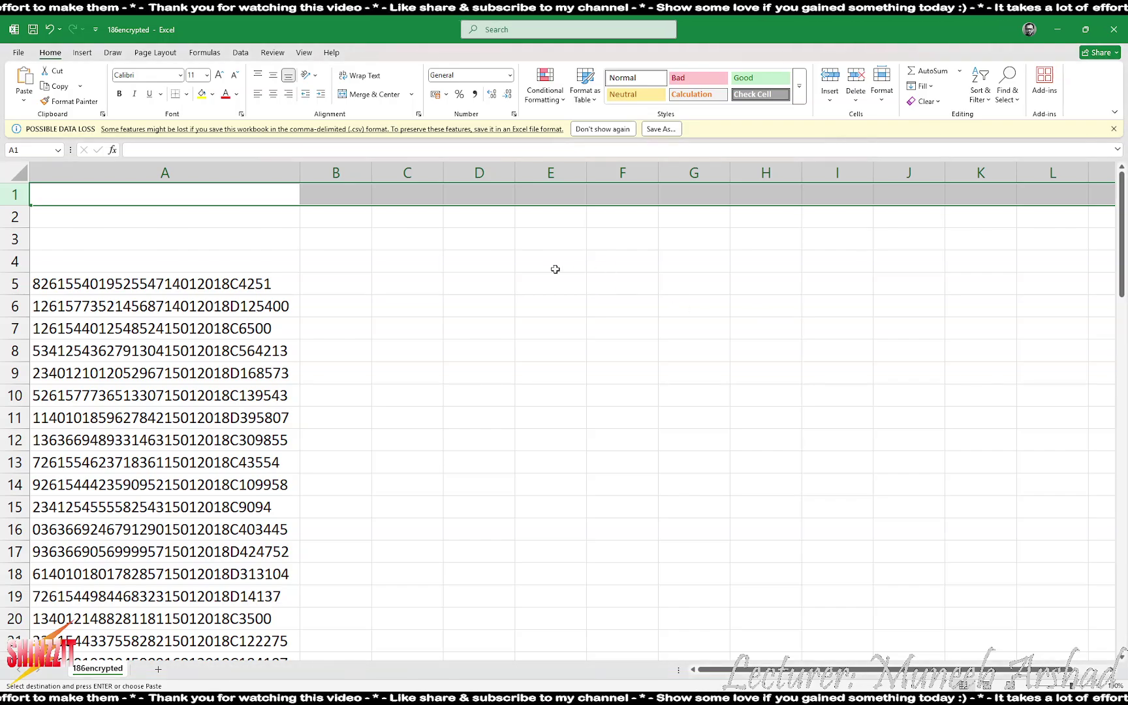
{"action": "left_click", "coordinate": [349, 224]}
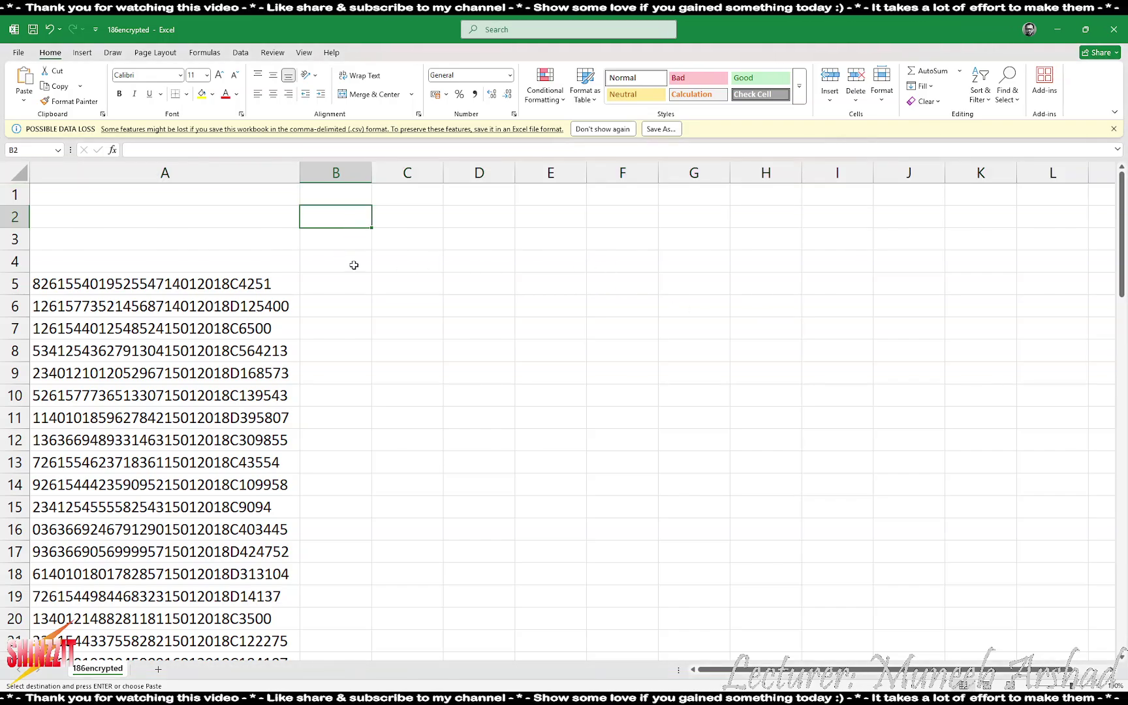
{"action": "key", "text": "ctrl+v"}
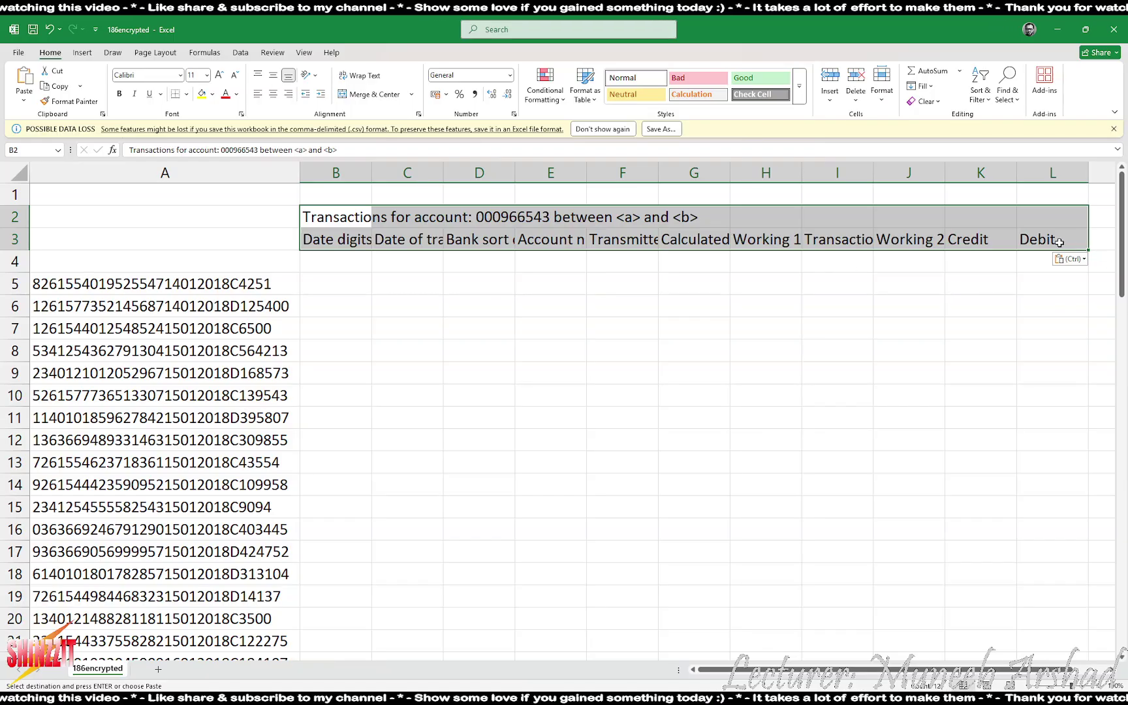
- Auto-fit all column widths in 186encrypted to the pasted title and headings
{"action": "left_click", "coordinate": [18, 173]}
{"action": "double_click", "coordinate": [300, 171]}
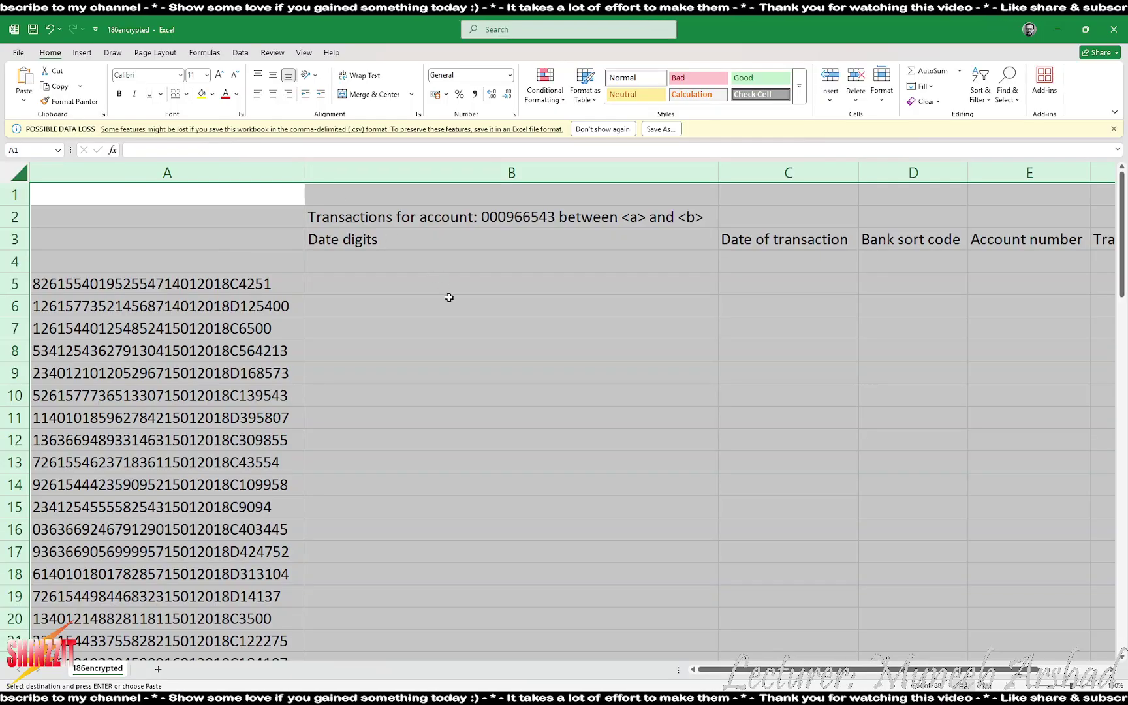
{"action": "left_click", "coordinate": [485, 330]}
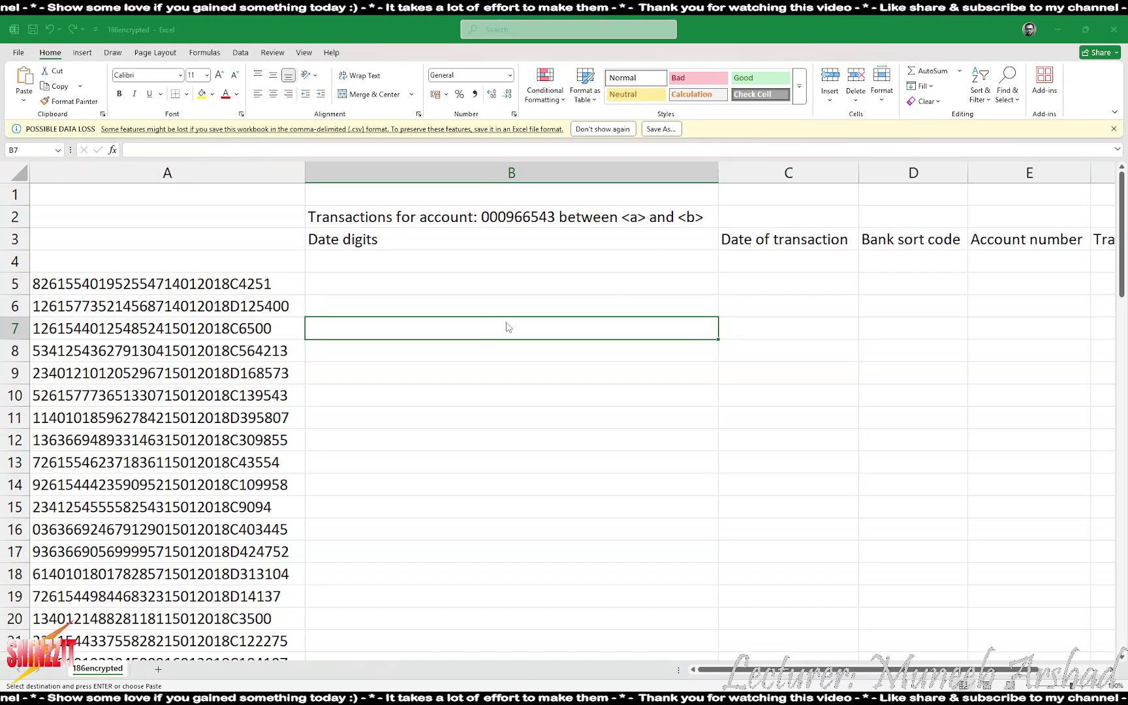
- Check the merge instruction in the exam paper and merge and centre cells B2:L2 in 186encrypted
{"action": "key", "text": "alt+Tab"}
{"action": "key", "text": "alt+Tab"}
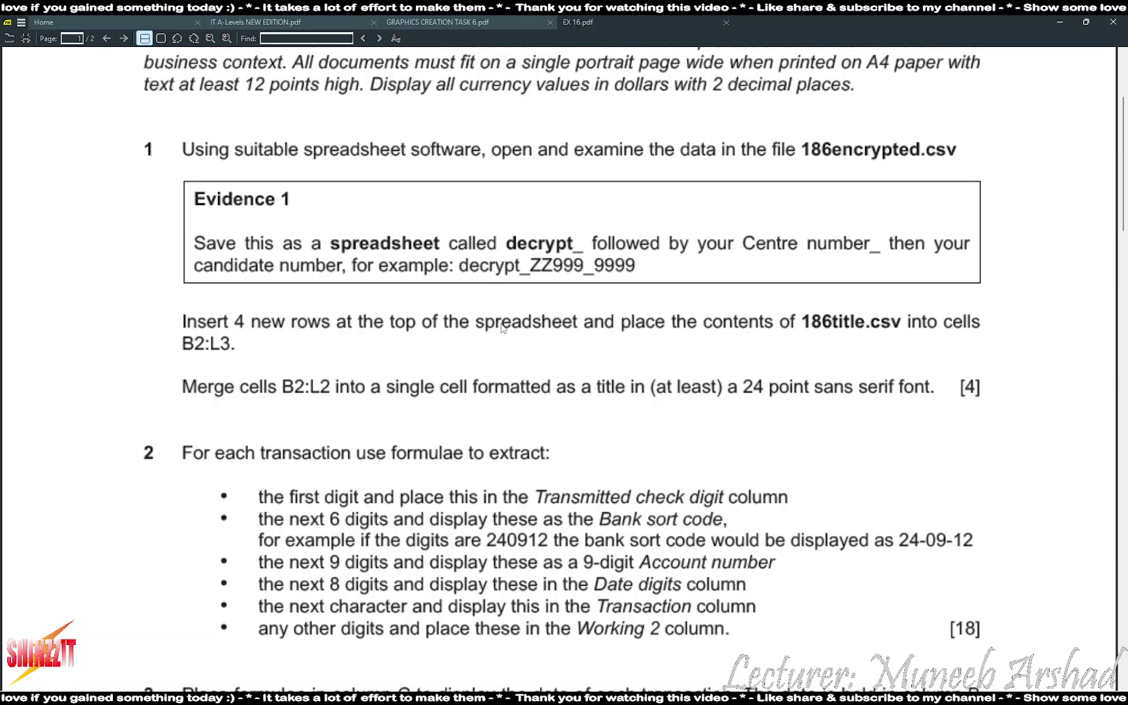
{"action": "scroll", "coordinate": [503, 330], "scroll_direction": "down", "scroll_amount": 3}
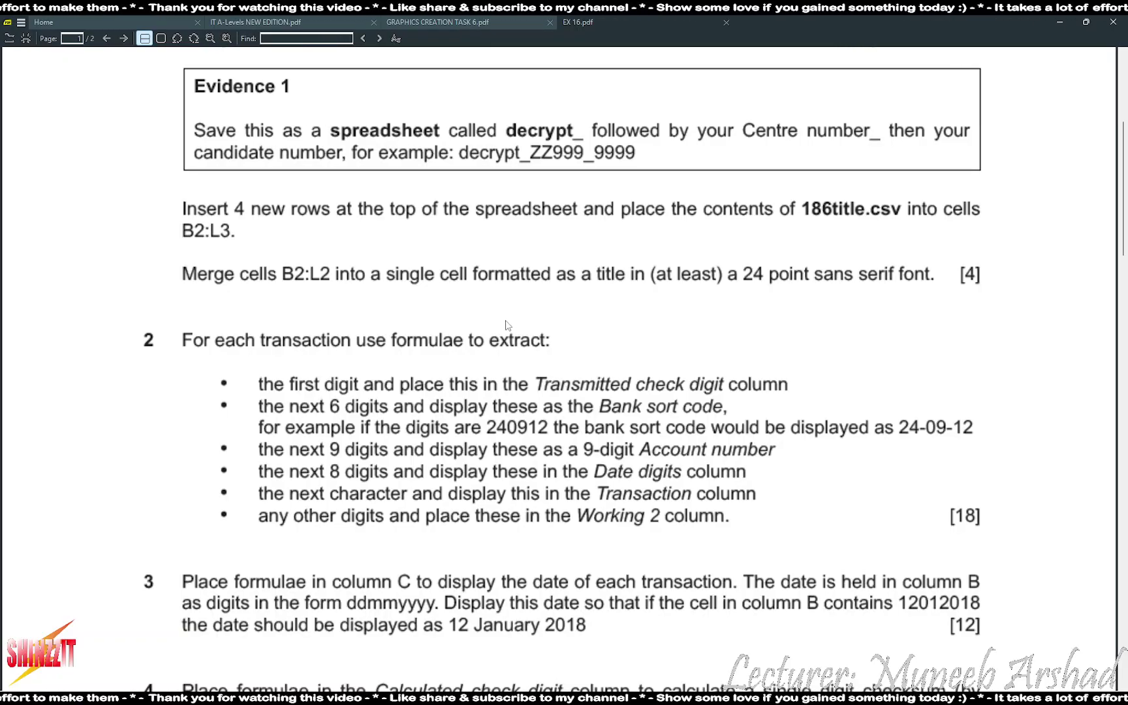
{"action": "key", "text": "alt+Tab"}
{"action": "left_click_drag", "start_coordinate": [584, 219], "coordinate": [1054, 216]}
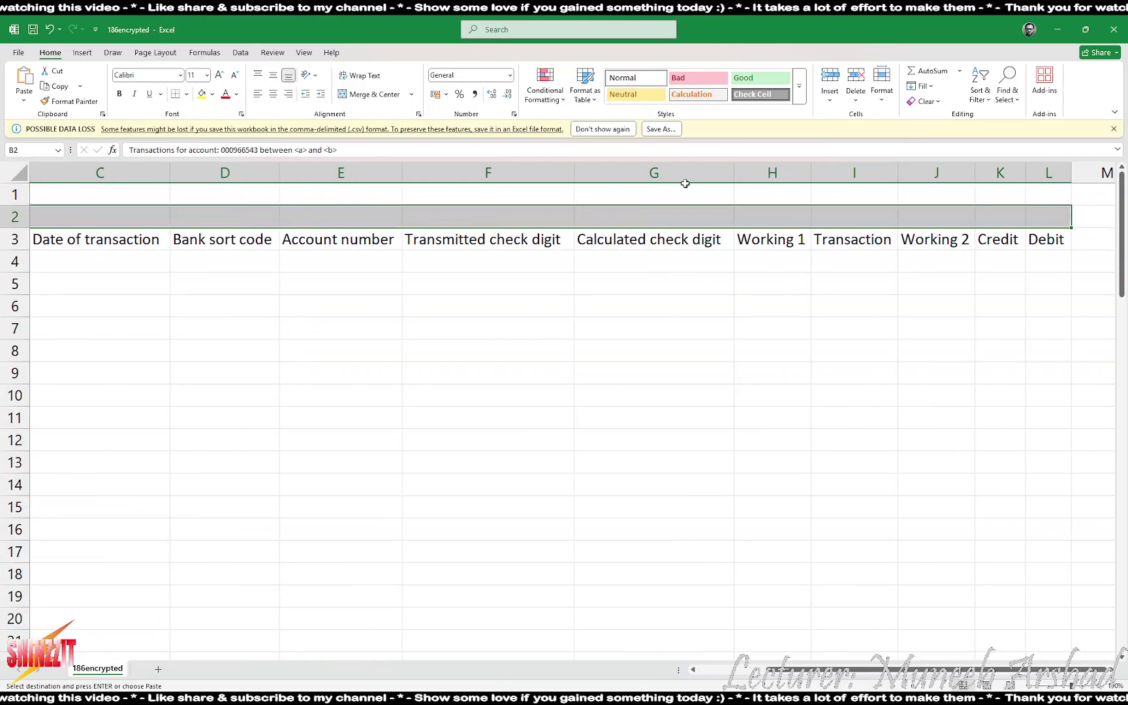
{"action": "left_click", "coordinate": [366, 95]}
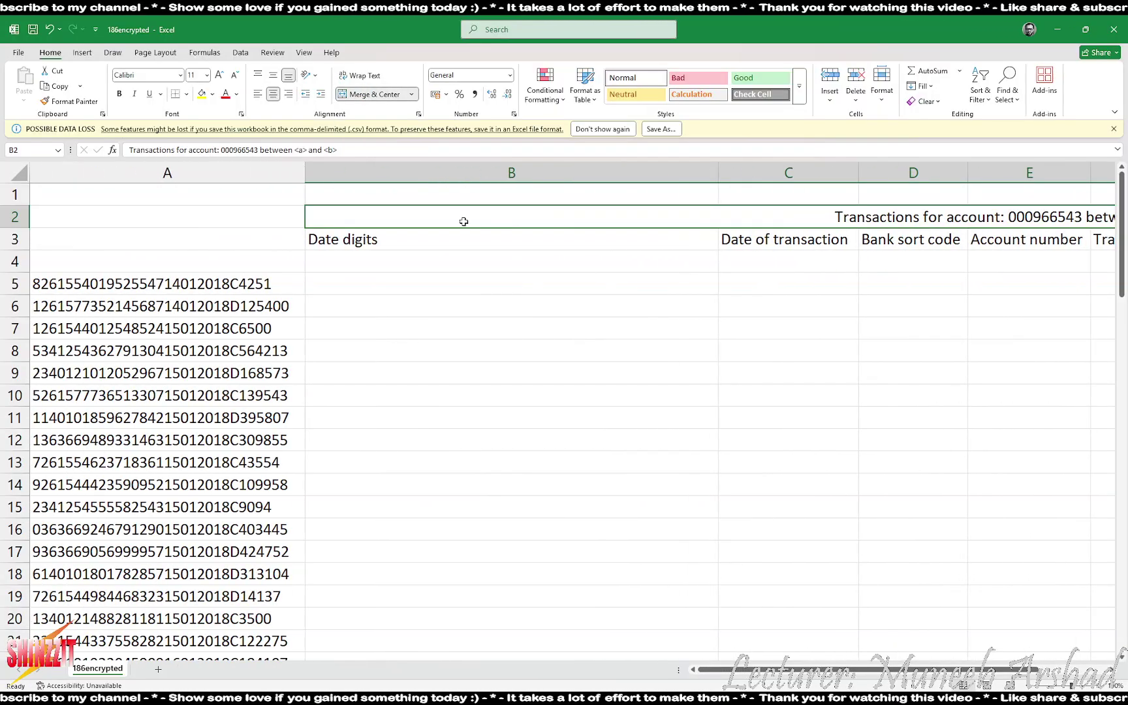
- Check the title formatting instruction in the exam paper and set the merged title in B2 to 24 point Microsoft Sans Serif
{"action": "key", "text": "alt+Tab"}
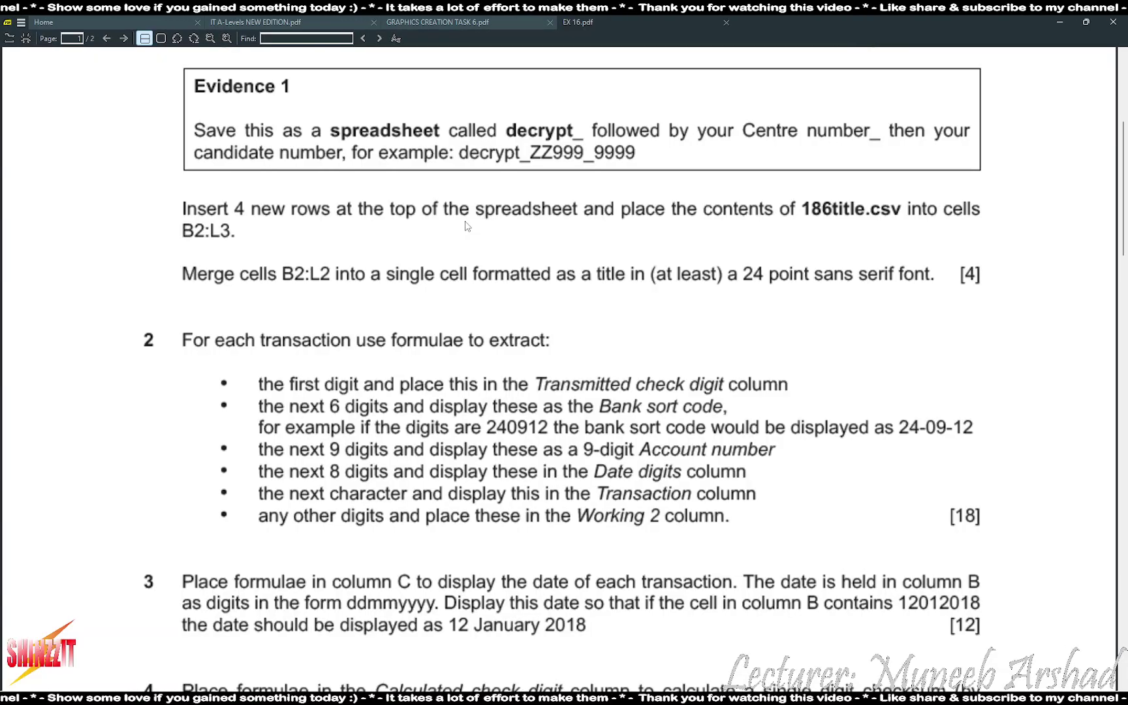
{"action": "key", "text": "alt+Tab"}
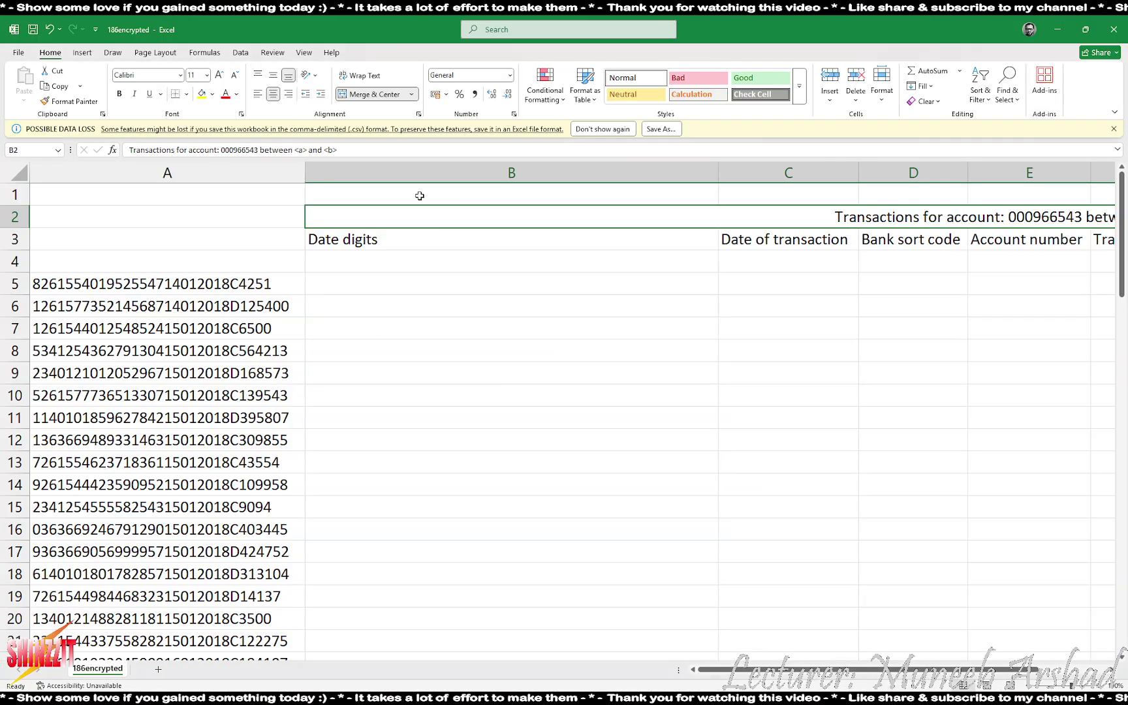
{"action": "left_click", "coordinate": [199, 75]}
{"action": "type", "text": "2"}
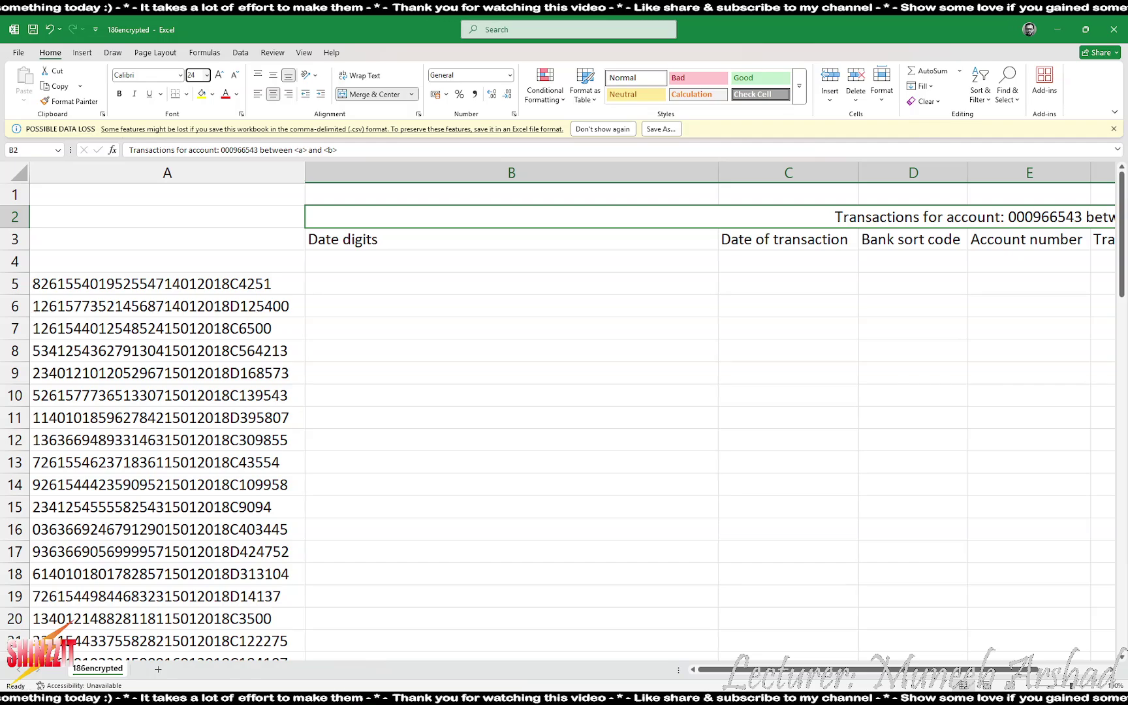
{"action": "type", "text": "4"}
{"action": "key", "text": "Return"}
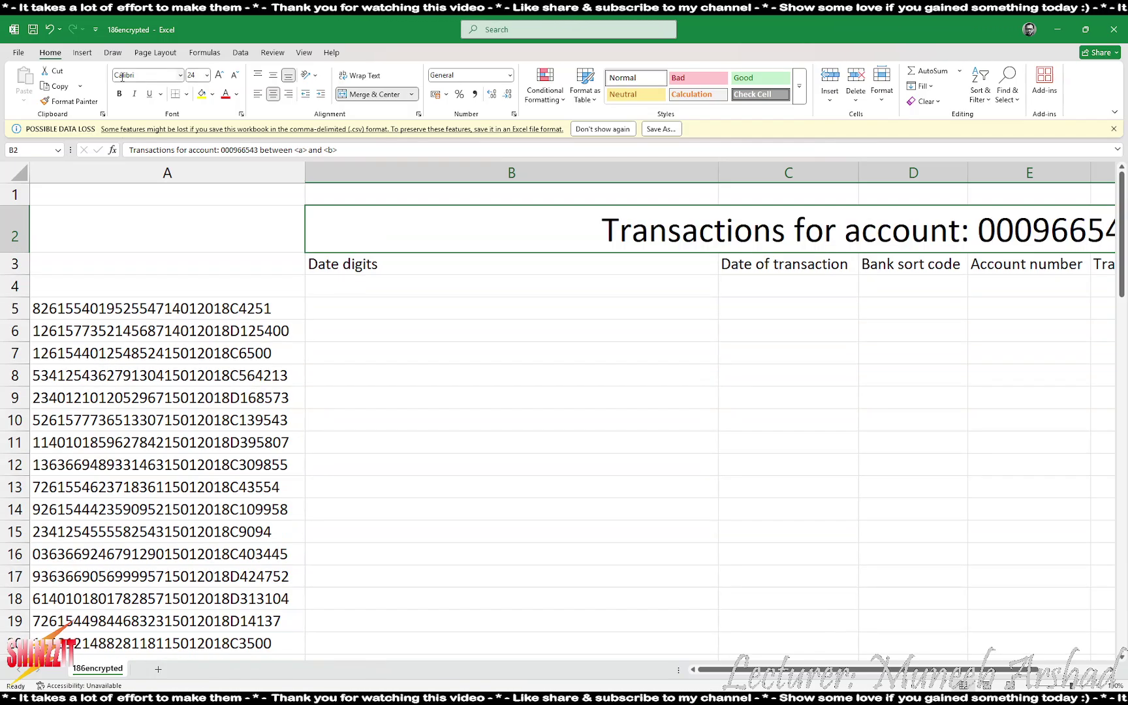
{"action": "left_click", "coordinate": [143, 75]}
{"action": "type", "text": "Microso"}
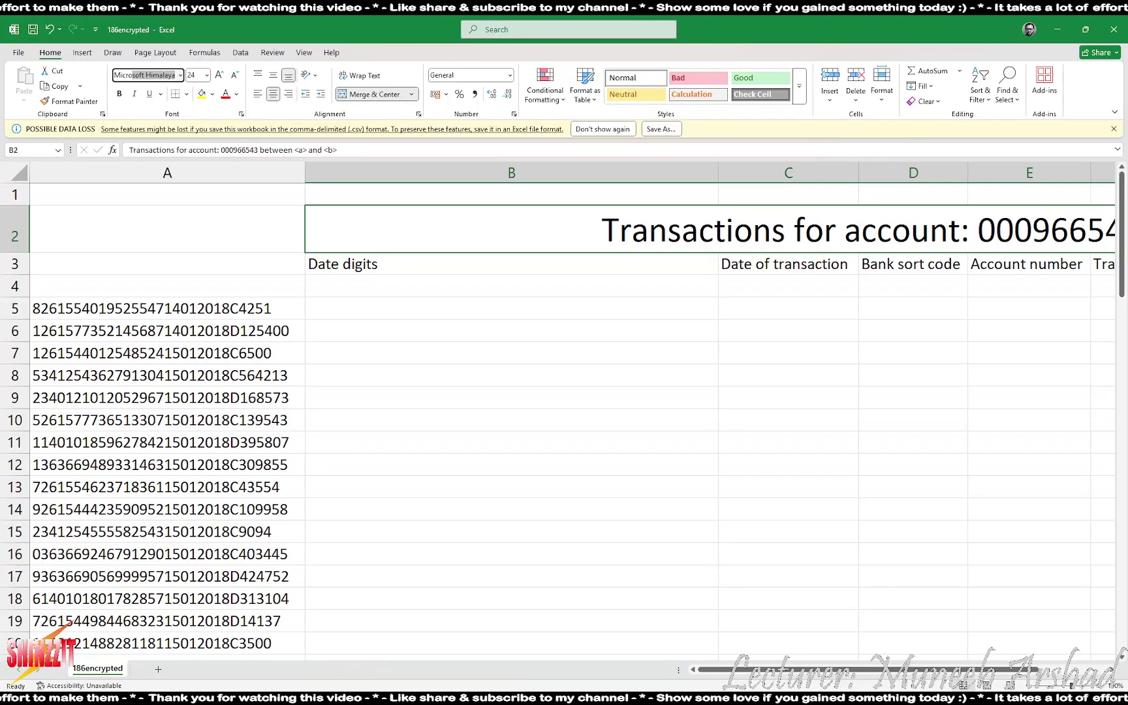
{"action": "type", "text": "ft Sans Serif"}
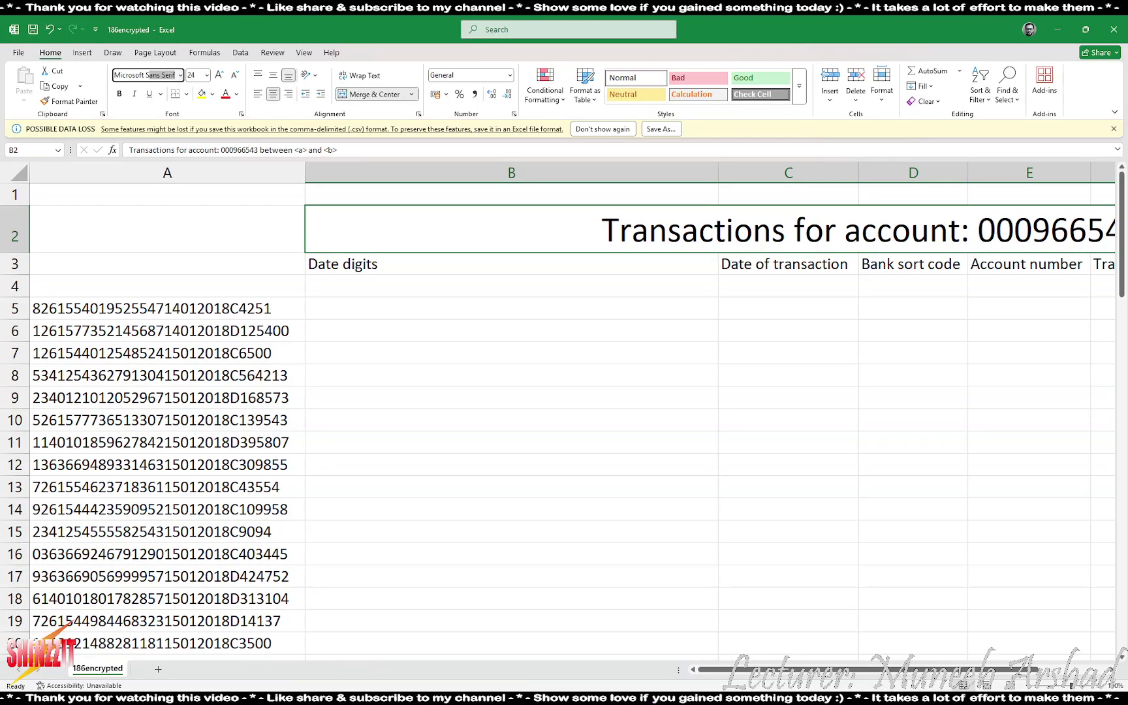
{"action": "key", "text": "Return"}
- Read the question 2 extraction instructions in the exam paper and examine the first transaction row and the Transmitted check digit column in 186encrypted
{"action": "key", "text": "alt+Tab"}
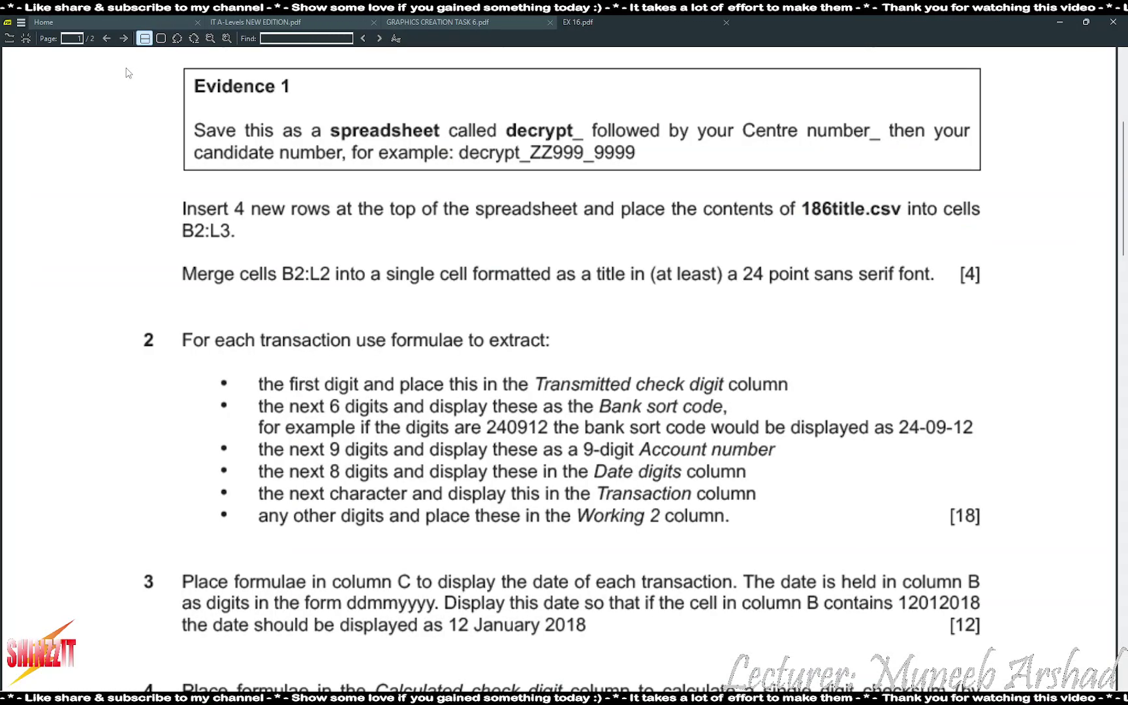
{"action": "scroll", "coordinate": [164, 329], "scroll_direction": "down", "scroll_amount": 2}
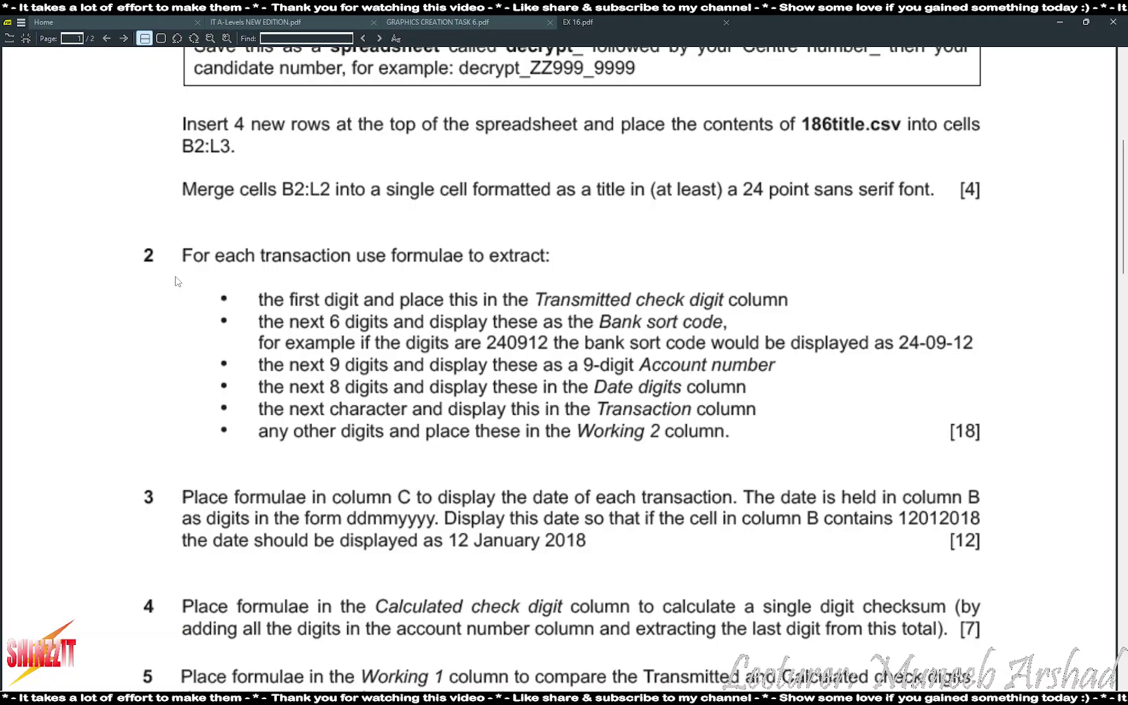
{"action": "key", "text": "alt+Tab"}
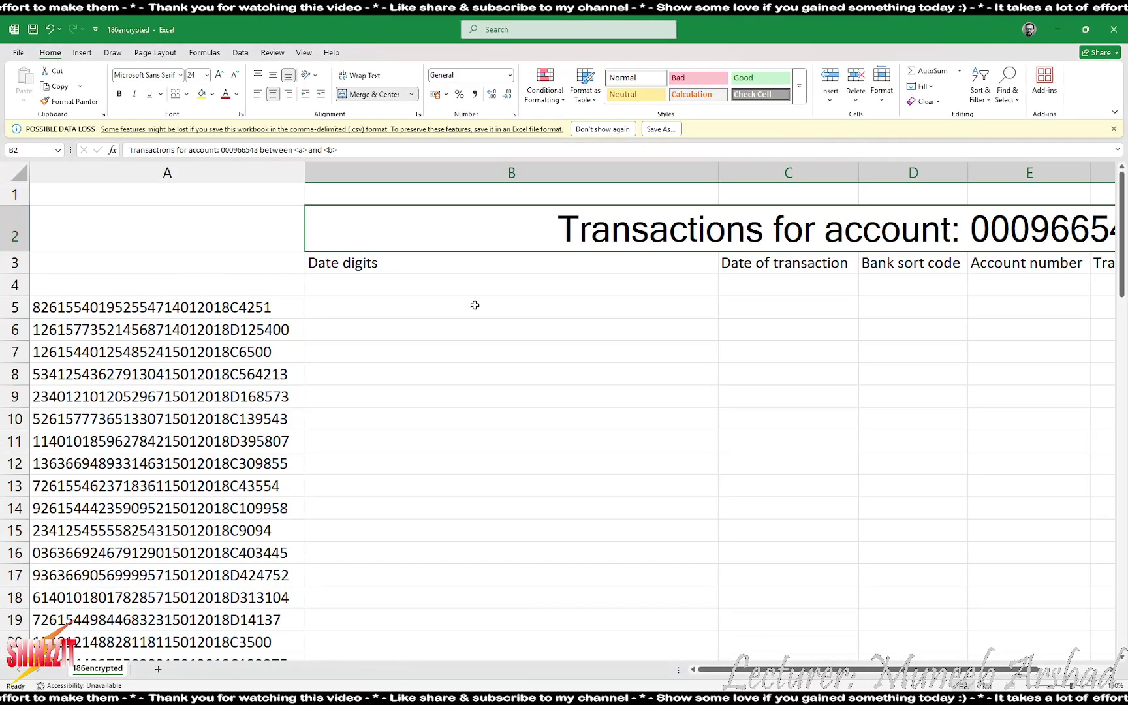
{"action": "scroll", "coordinate": [1009, 625], "scroll_direction": "right", "scroll_amount": 3}
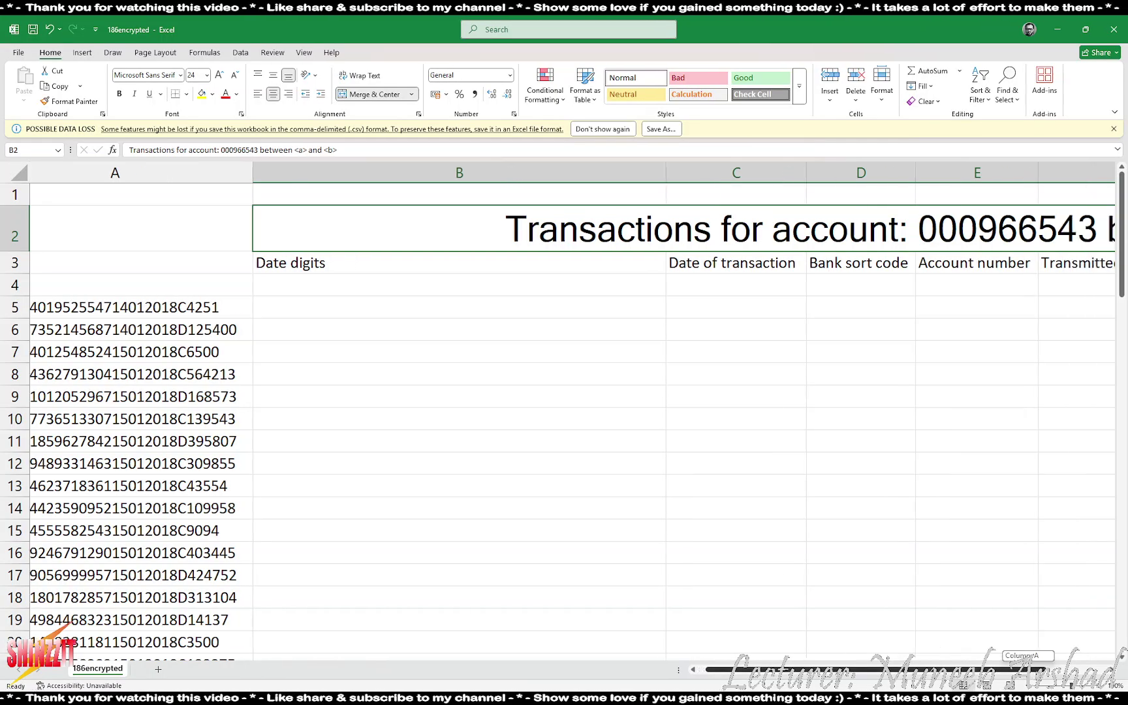
{"action": "left_click", "coordinate": [885, 307]}
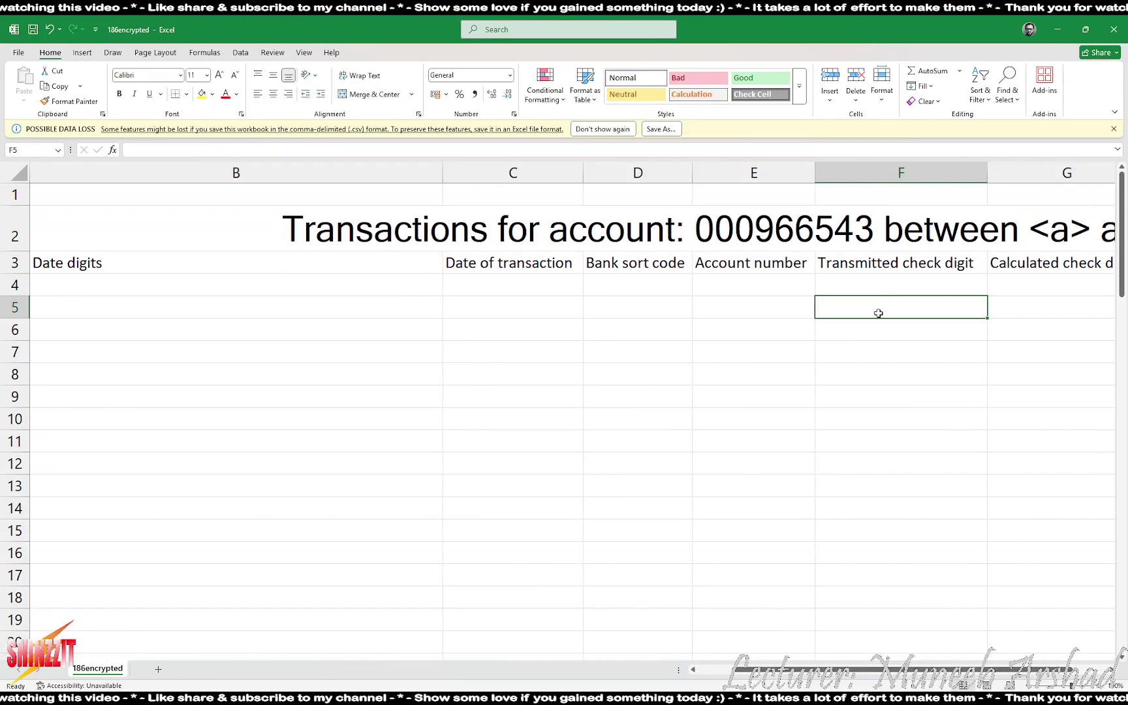
{"action": "left_click_drag", "start_coordinate": [866, 673], "coordinate": [824, 672]}
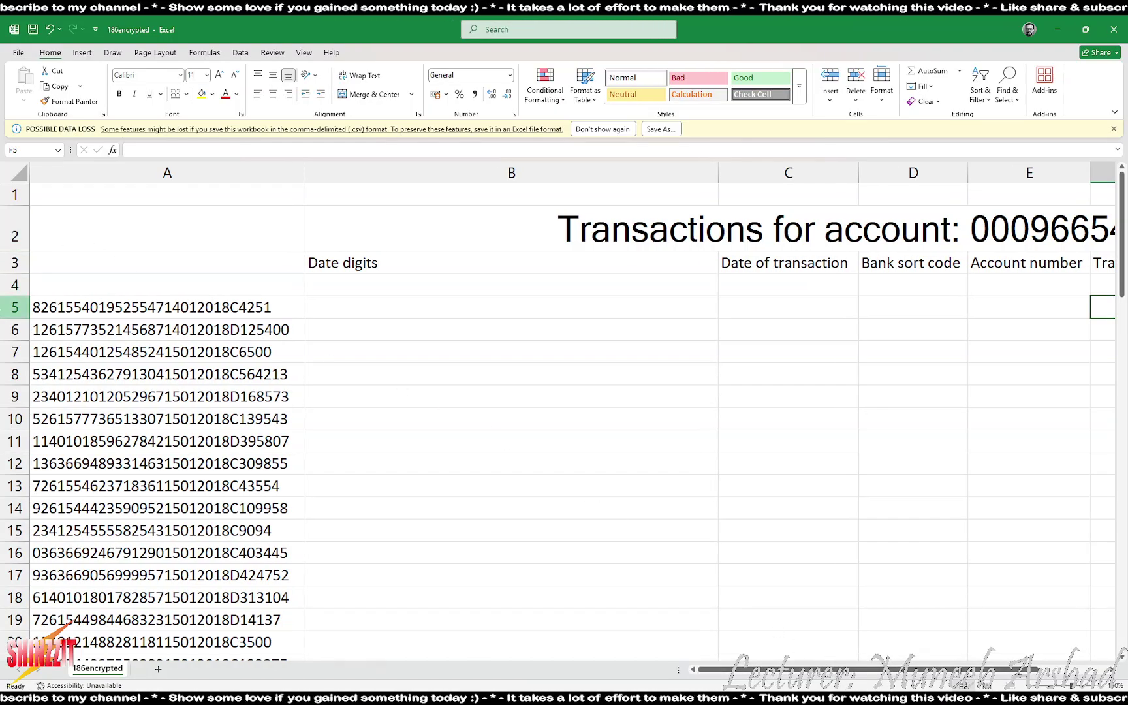
{"action": "left_click", "coordinate": [15, 307]}
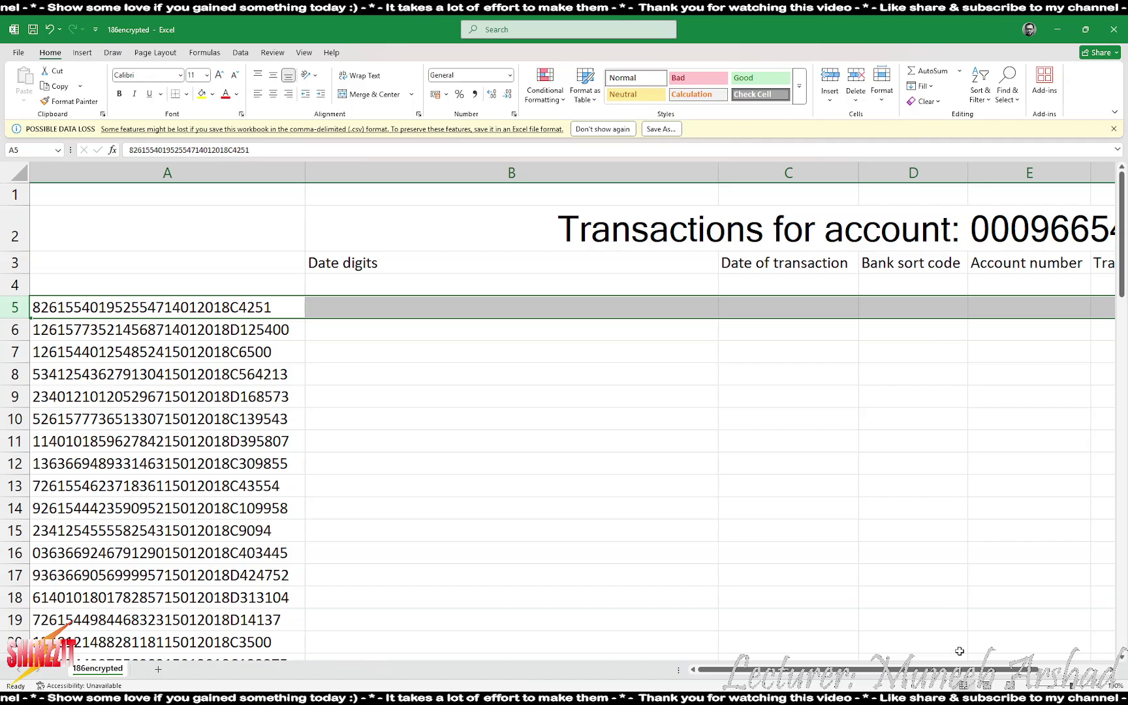
{"action": "scroll", "coordinate": [964, 579], "scroll_direction": "right", "scroll_amount": 3}
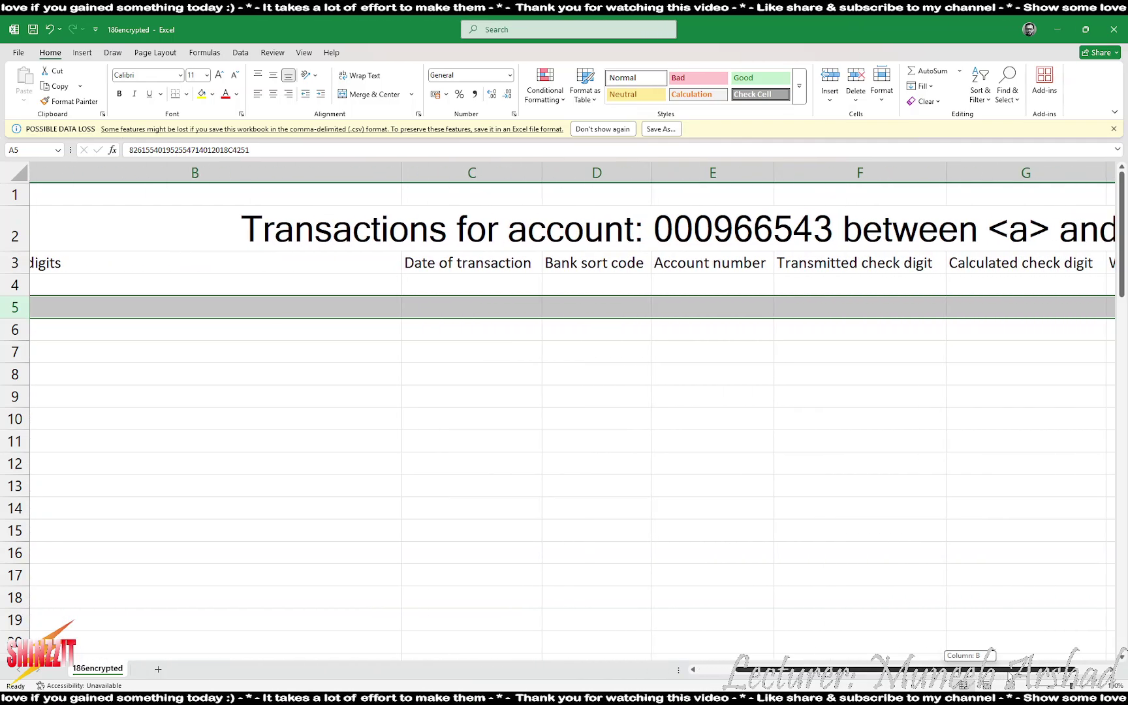
- Enter the formula =LEFT(A5,1) in cell F5 to extract the transmitted check digit
{"action": "left_click", "coordinate": [884, 311]}
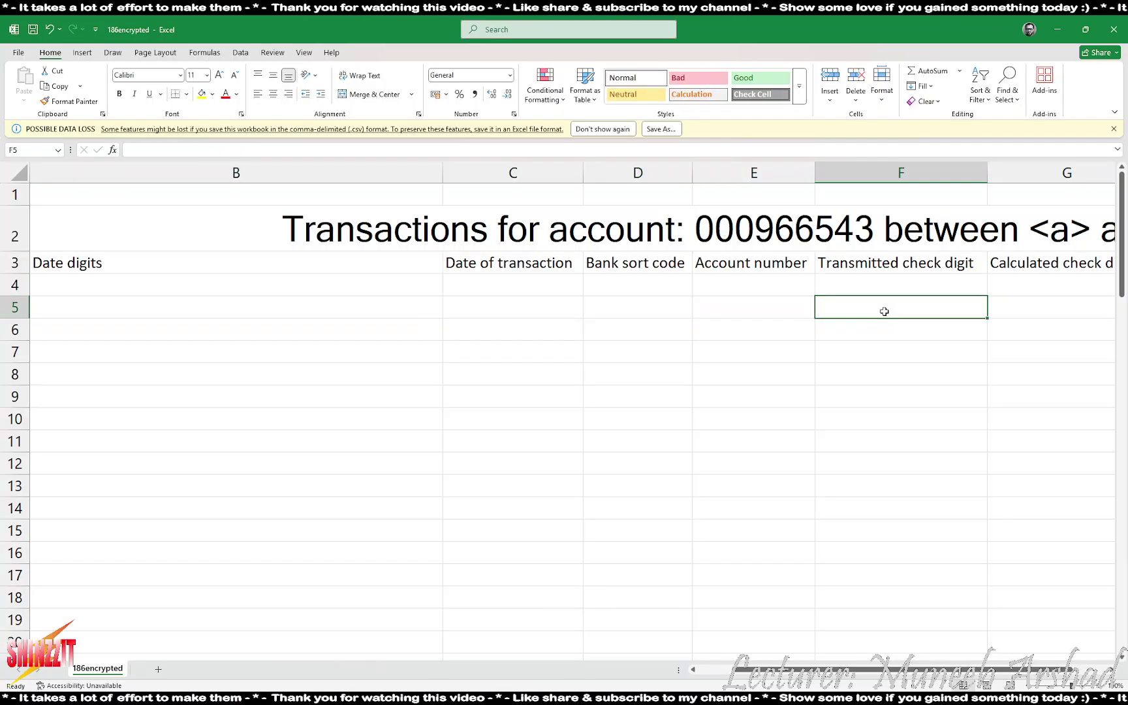
{"action": "type", "text": "=left"}
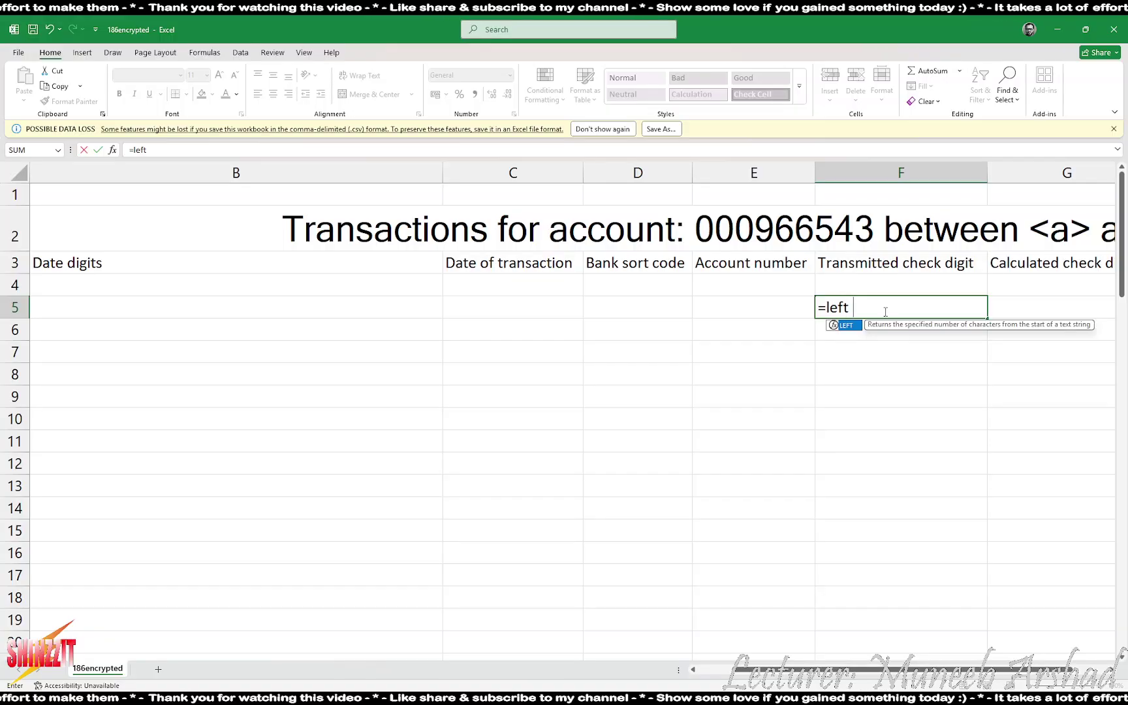
{"action": "type", "text": "(a"}
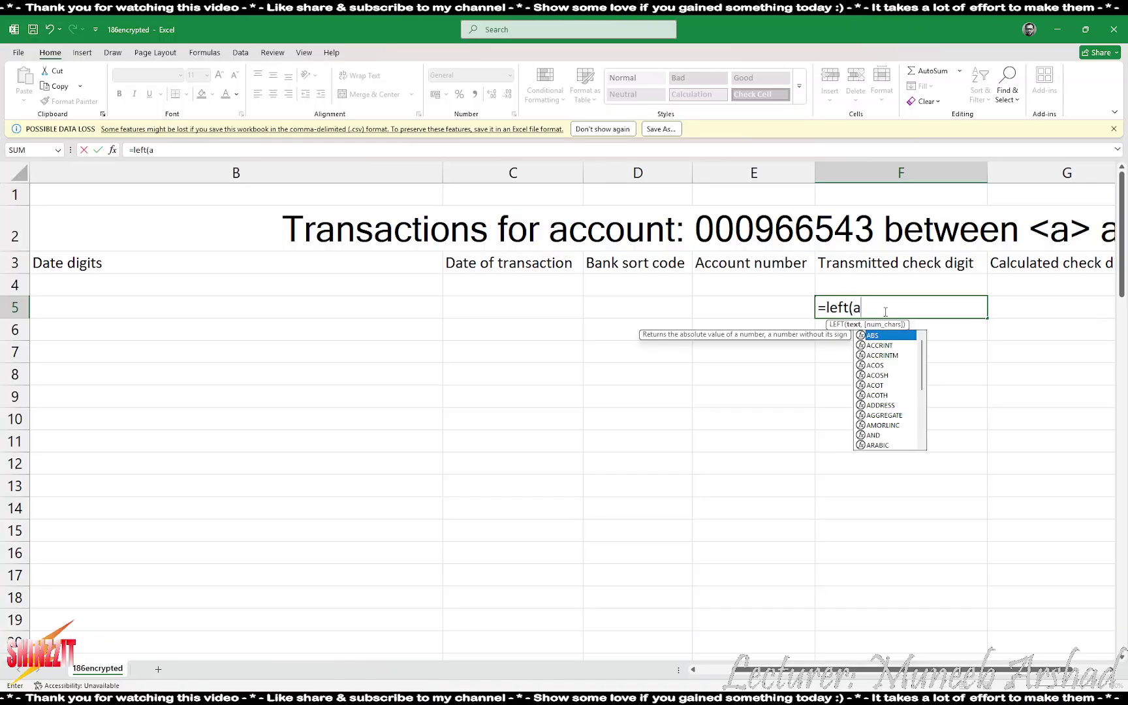
{"action": "type", "text": "5,1"}
{"action": "key", "text": "Return"}
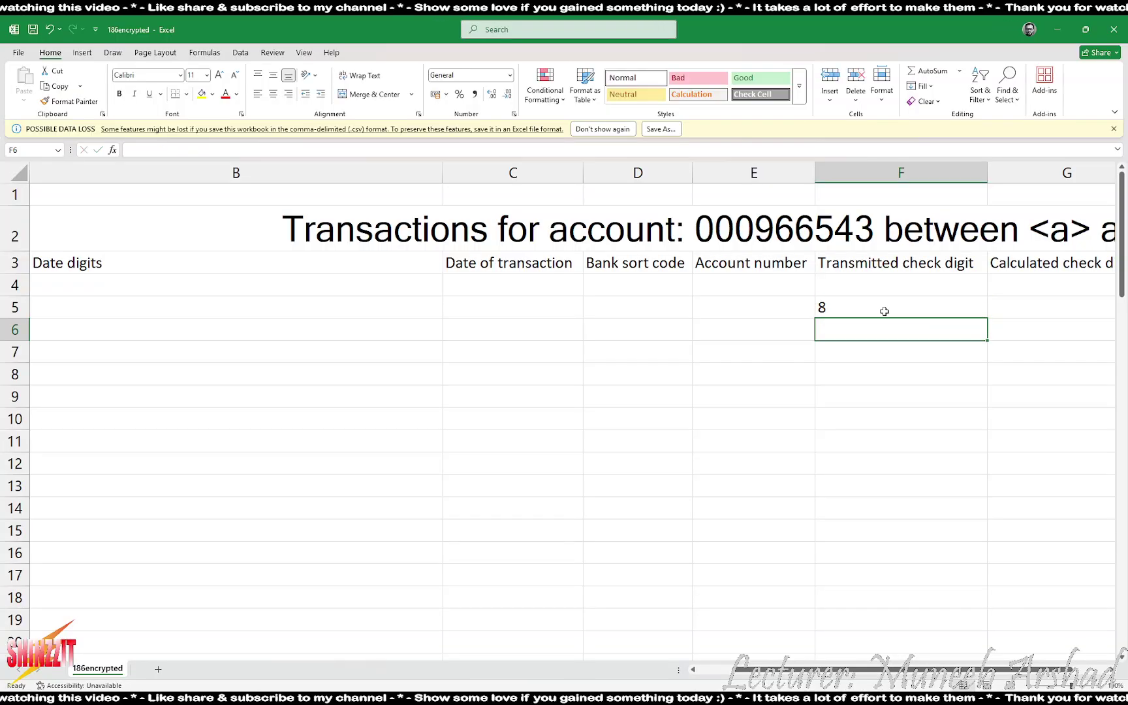
- Fill the check digit formula from F5 down column F past the last transaction row
{"action": "left_click", "coordinate": [884, 311]}
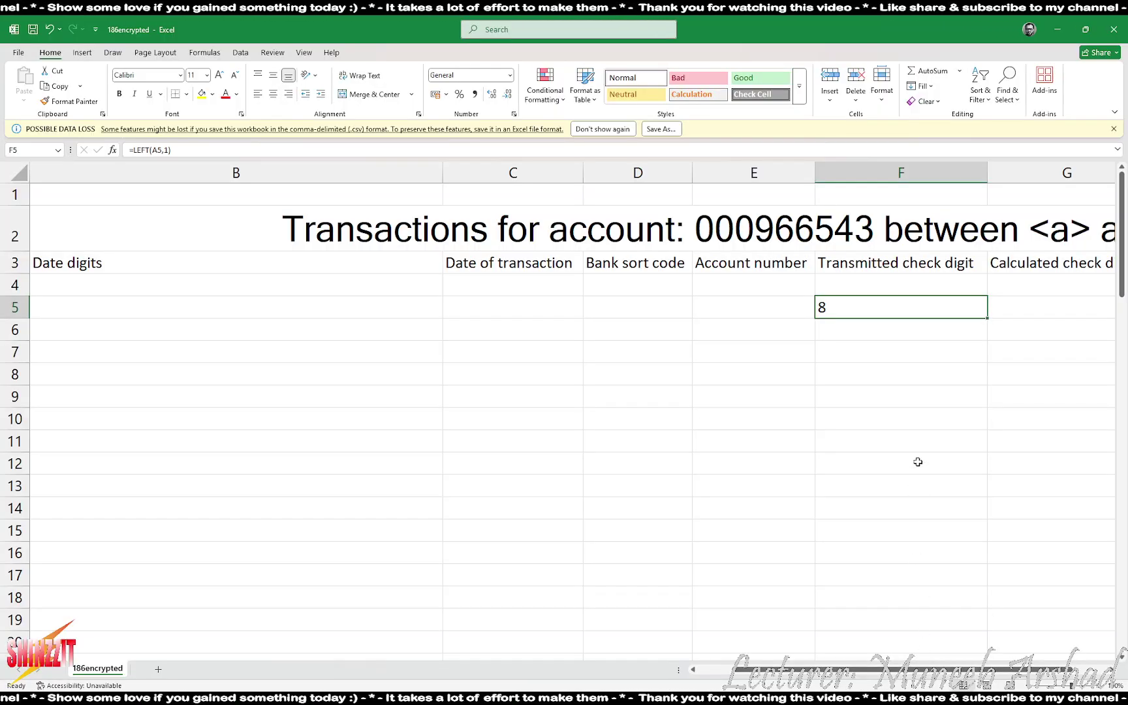
{"action": "left_click", "coordinate": [978, 331]}
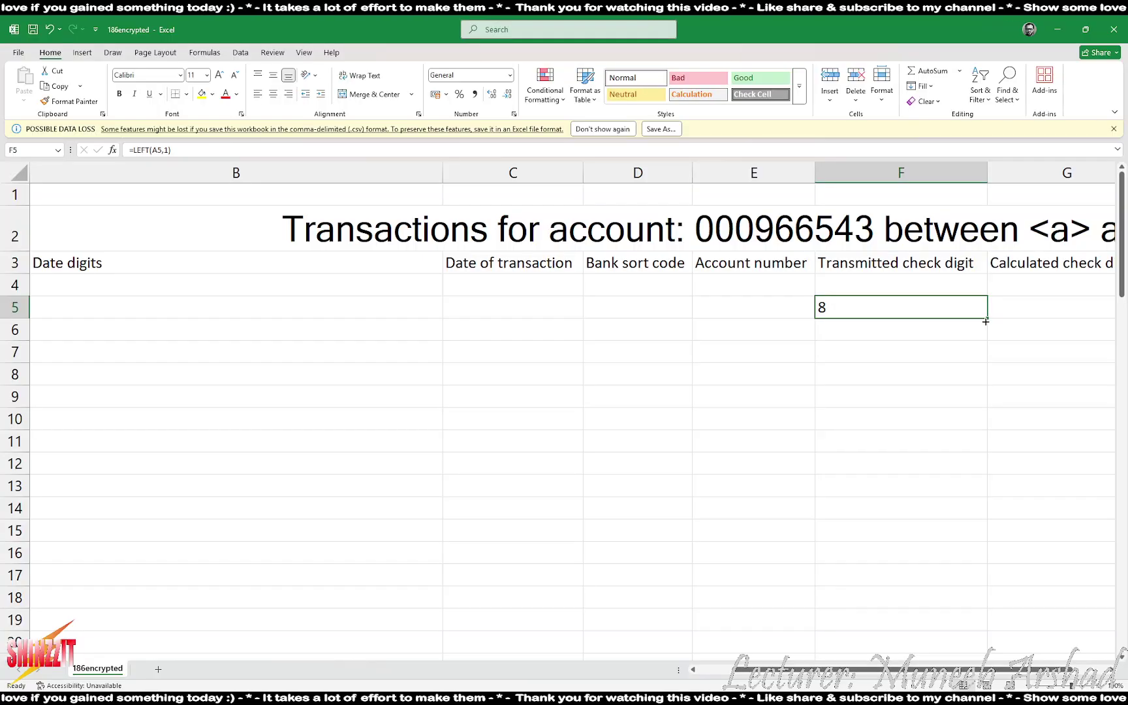
{"action": "left_click_drag", "start_coordinate": [987, 318], "coordinate": [574, 366]}
{"action": "scroll", "coordinate": [1062, 384], "scroll_direction": "up", "scroll_amount": 5}
{"action": "scroll", "coordinate": [1062, 385], "scroll_direction": "down", "scroll_amount": 4, "text": "ctrl"}
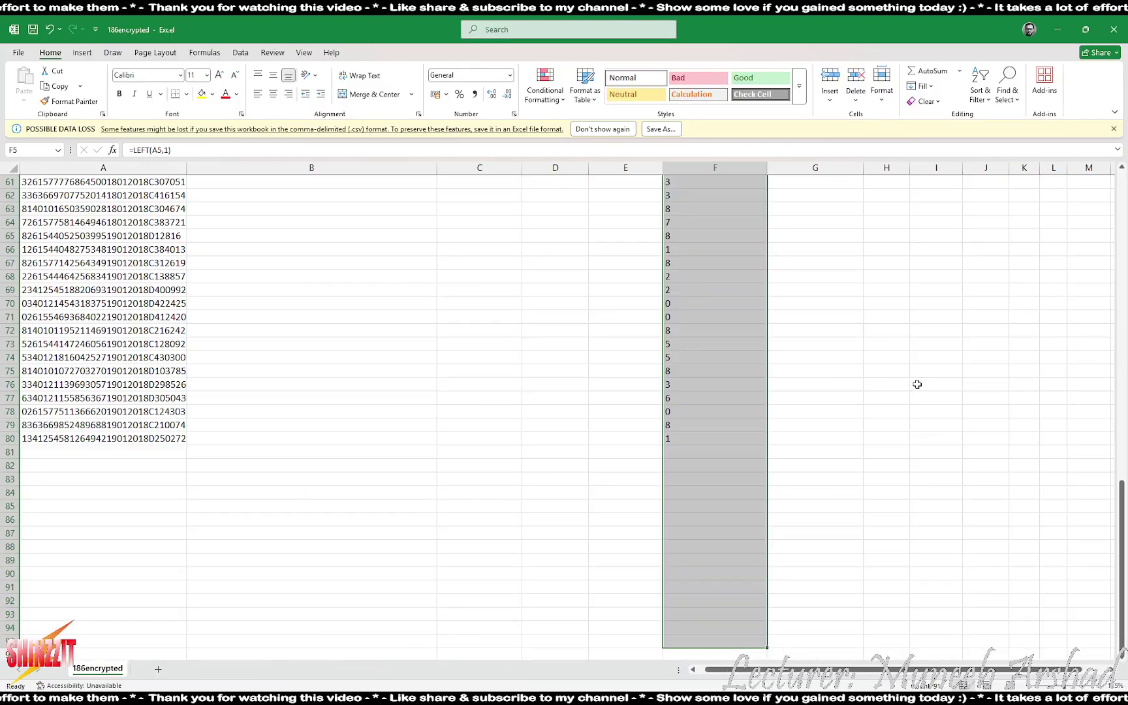
- Clear the surplus formulas in column F from F81 downwards, below the last transaction
{"action": "left_click", "coordinate": [615, 462]}
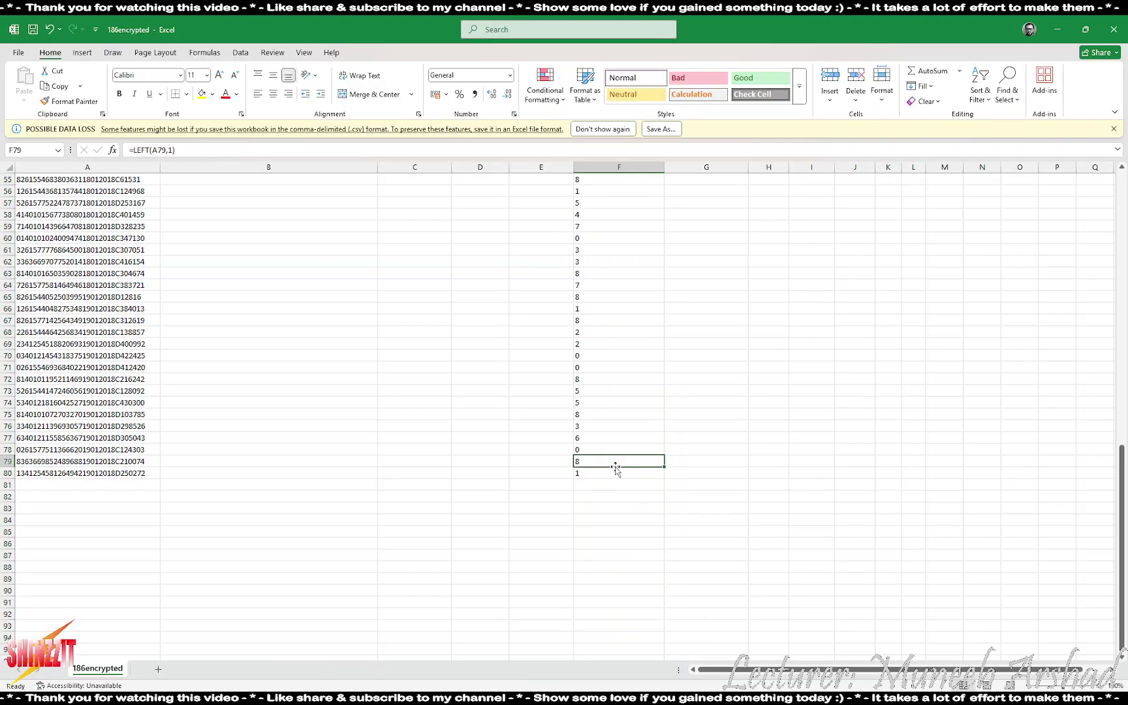
{"action": "left_click", "coordinate": [617, 473]}
{"action": "left_click", "coordinate": [622, 487]}
{"action": "left_click_drag", "start_coordinate": [622, 489], "coordinate": [645, 503]}
{"action": "scroll", "coordinate": [633, 483], "scroll_direction": "up", "scroll_amount": 8}
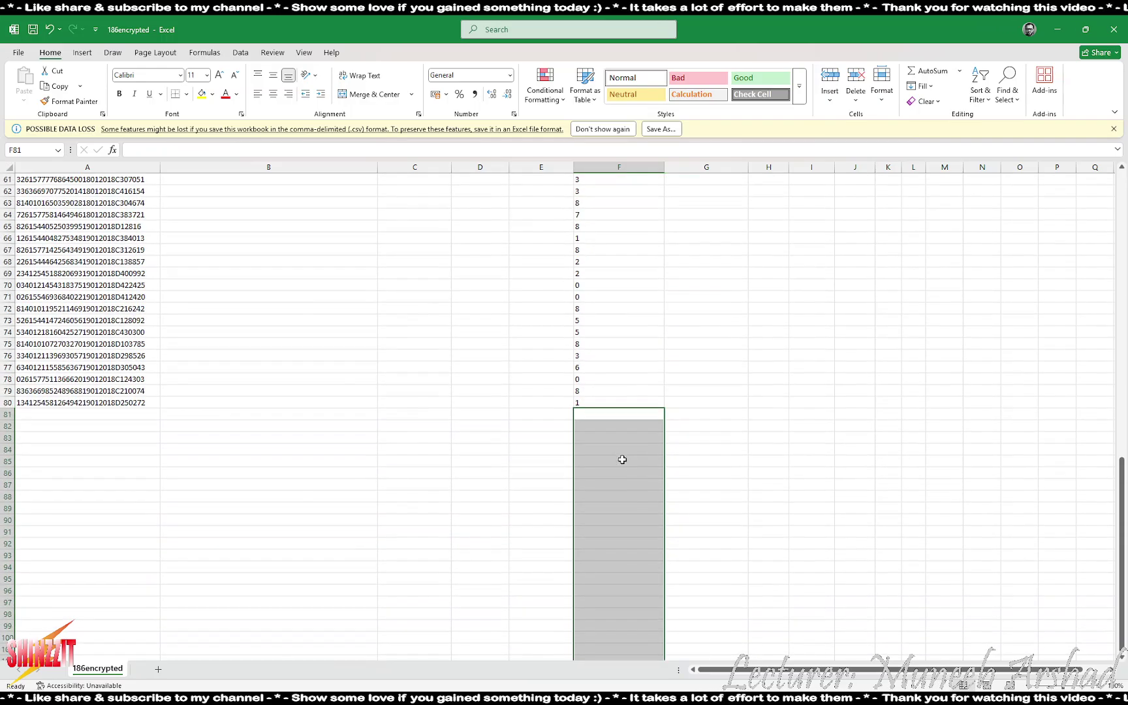
{"action": "left_click", "coordinate": [611, 401]}
{"action": "scroll", "coordinate": [621, 392], "scroll_direction": "up", "scroll_amount": 20}
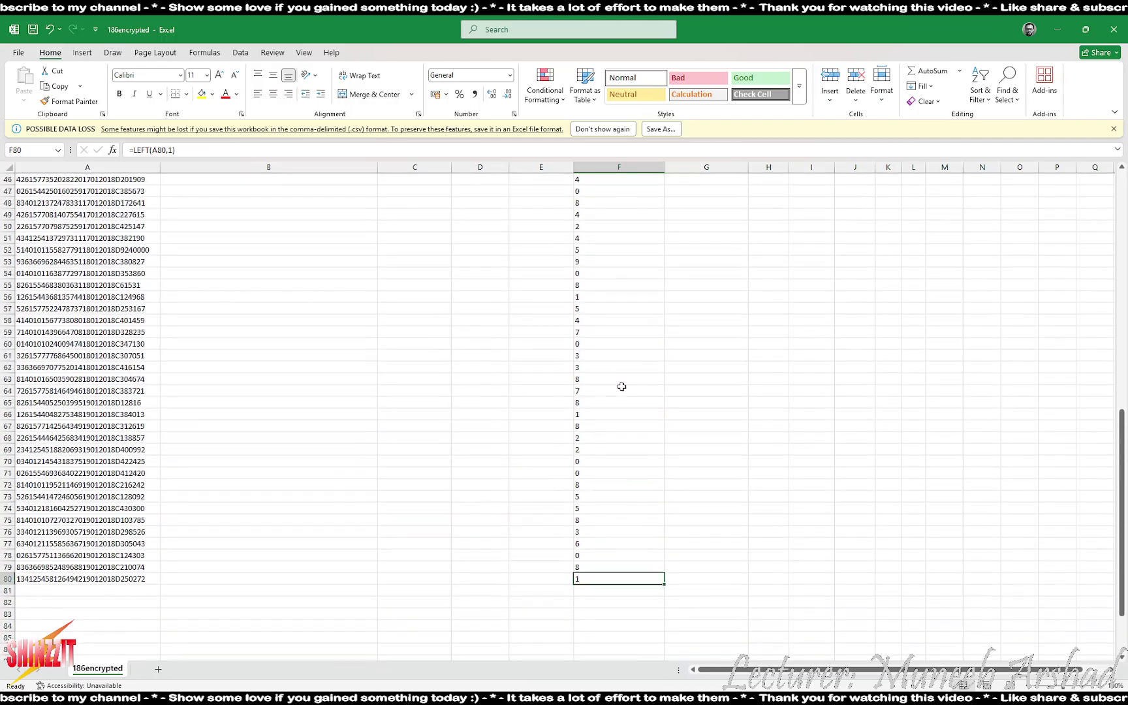
{"action": "scroll", "coordinate": [599, 316], "scroll_direction": "up", "scroll_amount": 12}
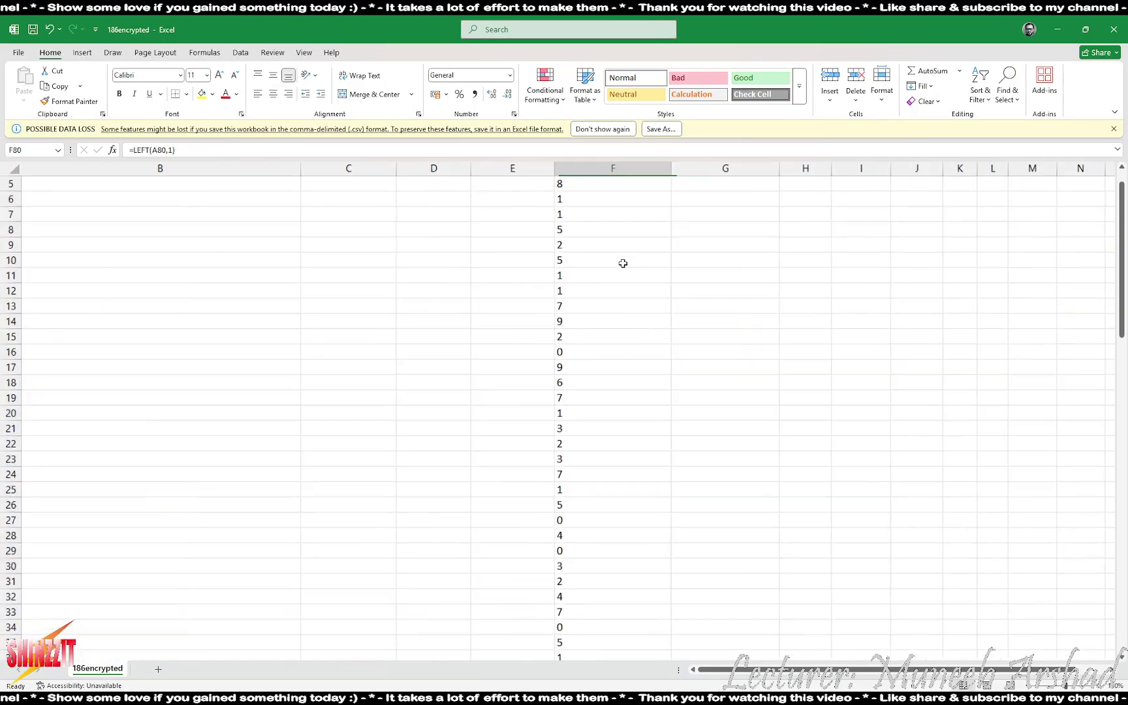
{"action": "scroll", "coordinate": [497, 289], "scroll_direction": "up", "scroll_amount": 4}
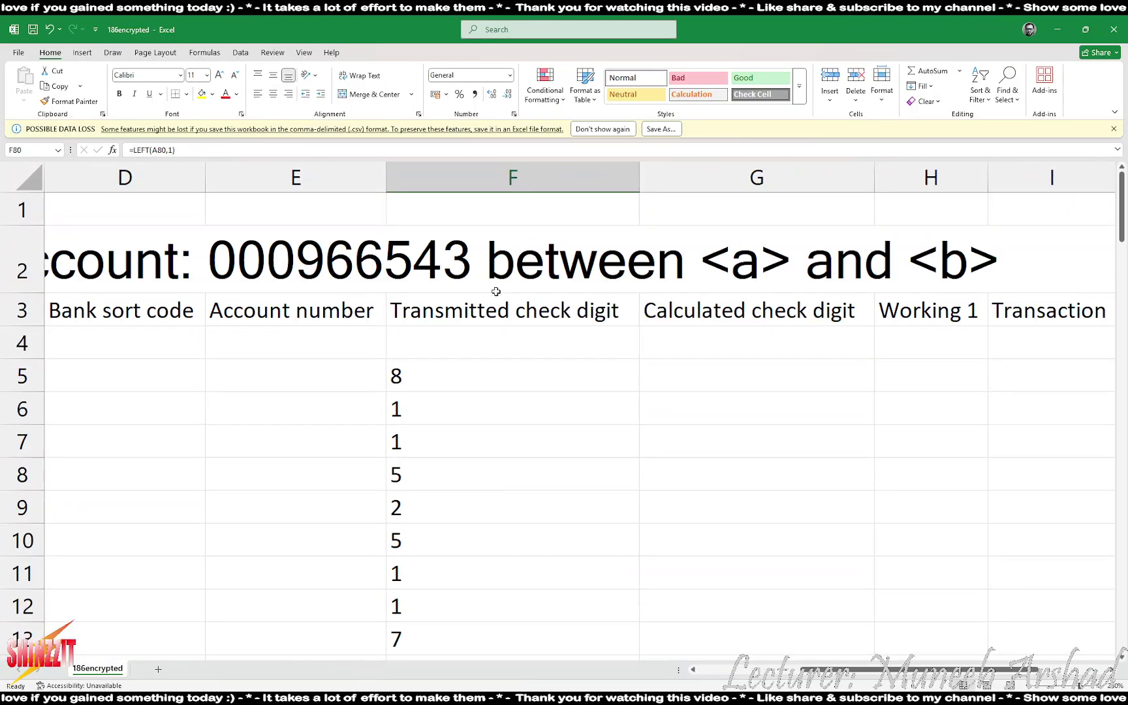
- Review the extracted check digits and change the F5 formula to =LEFT(A5,1)*1 so it returns a number
{"action": "scroll", "coordinate": [457, 551], "scroll_direction": "down", "scroll_amount": 2}
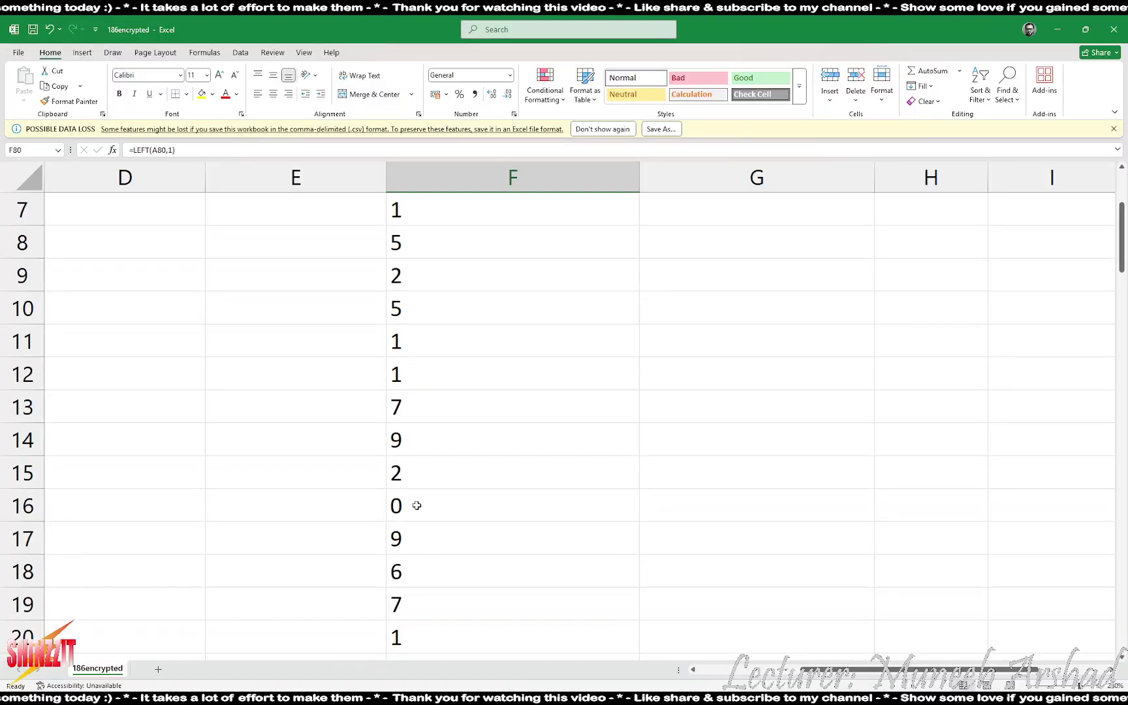
{"action": "left_click", "coordinate": [417, 505]}
{"action": "left_click", "coordinate": [434, 599]}
{"action": "left_click", "coordinate": [431, 526]}
{"action": "scroll", "coordinate": [432, 617], "scroll_direction": "down", "scroll_amount": 8}
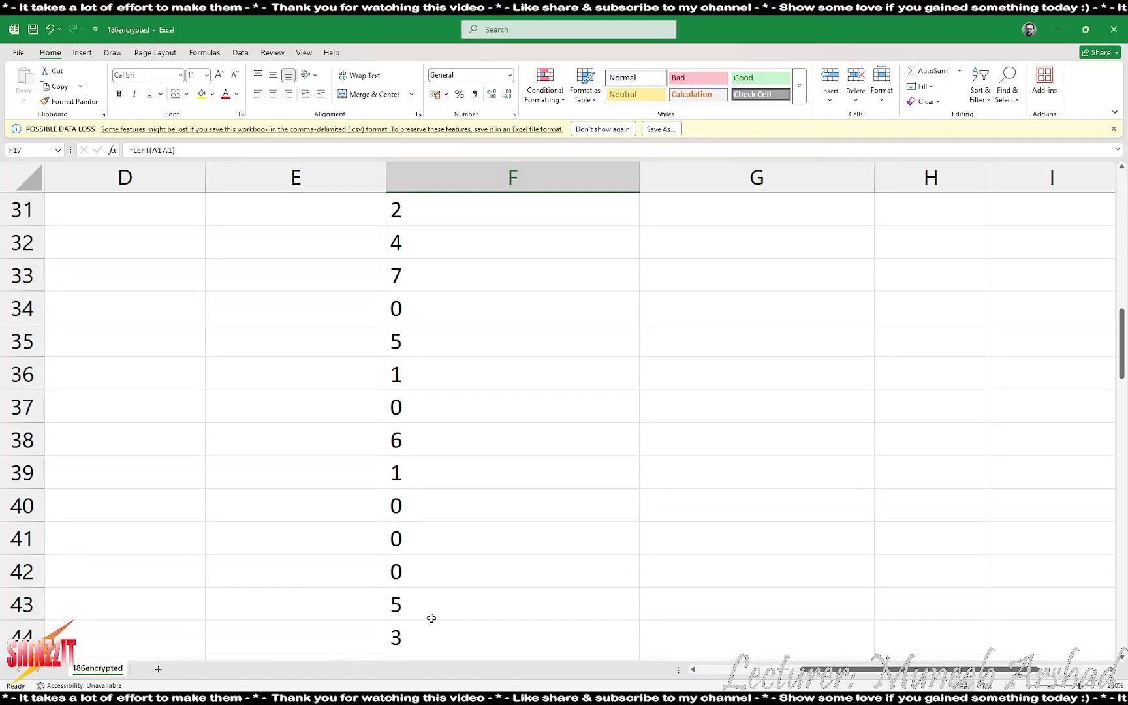
{"action": "scroll", "coordinate": [433, 617], "scroll_direction": "up", "scroll_amount": 10}
{"action": "double_click", "coordinate": [443, 377]}
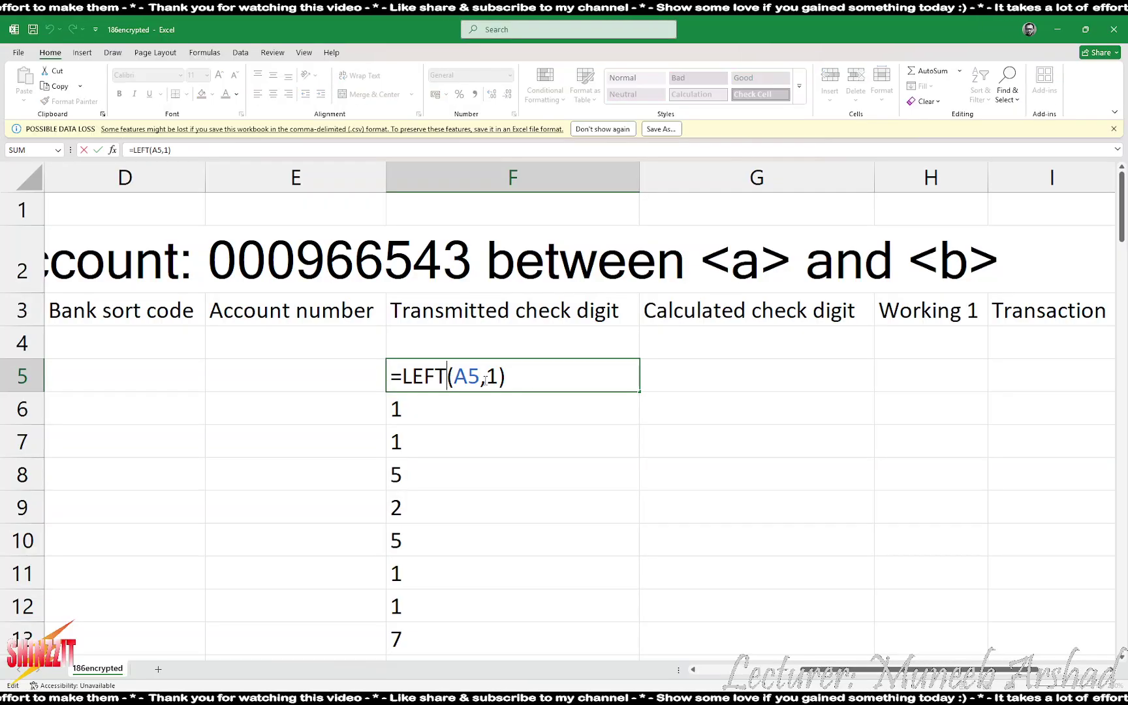
{"action": "left_click", "coordinate": [524, 384]}
{"action": "type", "text": "*1"}
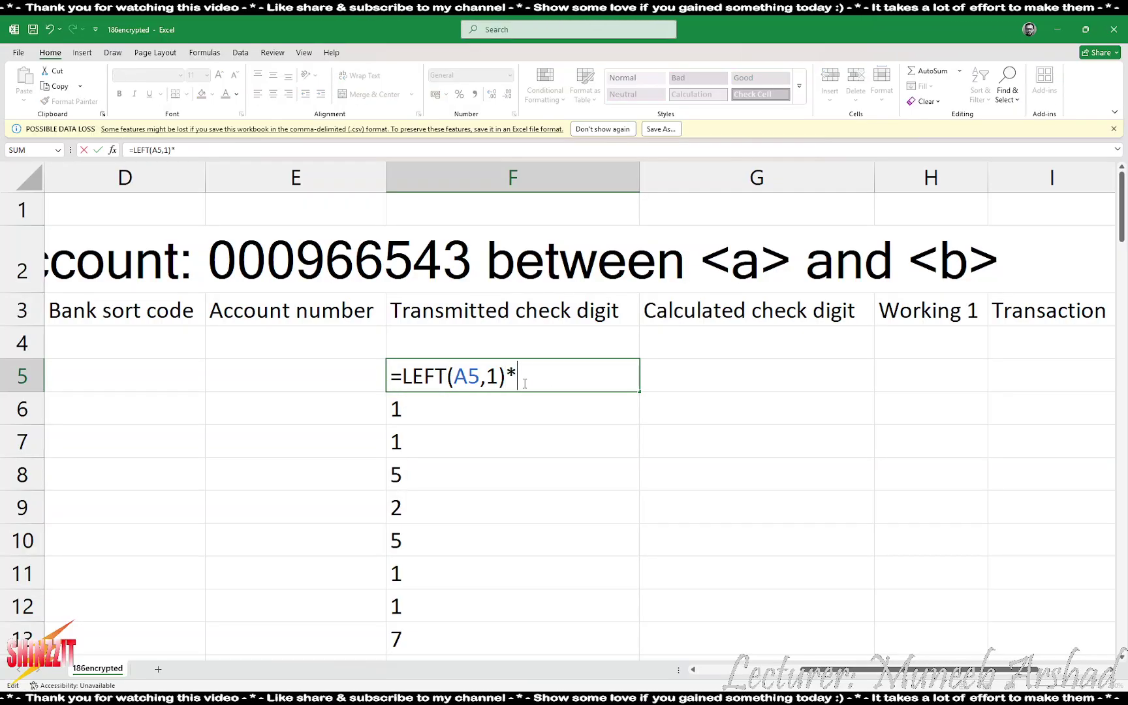
{"action": "key", "text": "Return"}
- Fill the revised F5 formula down the Transmitted check digit column to the last transaction and check the copied formulas
{"action": "left_click", "coordinate": [587, 373]}
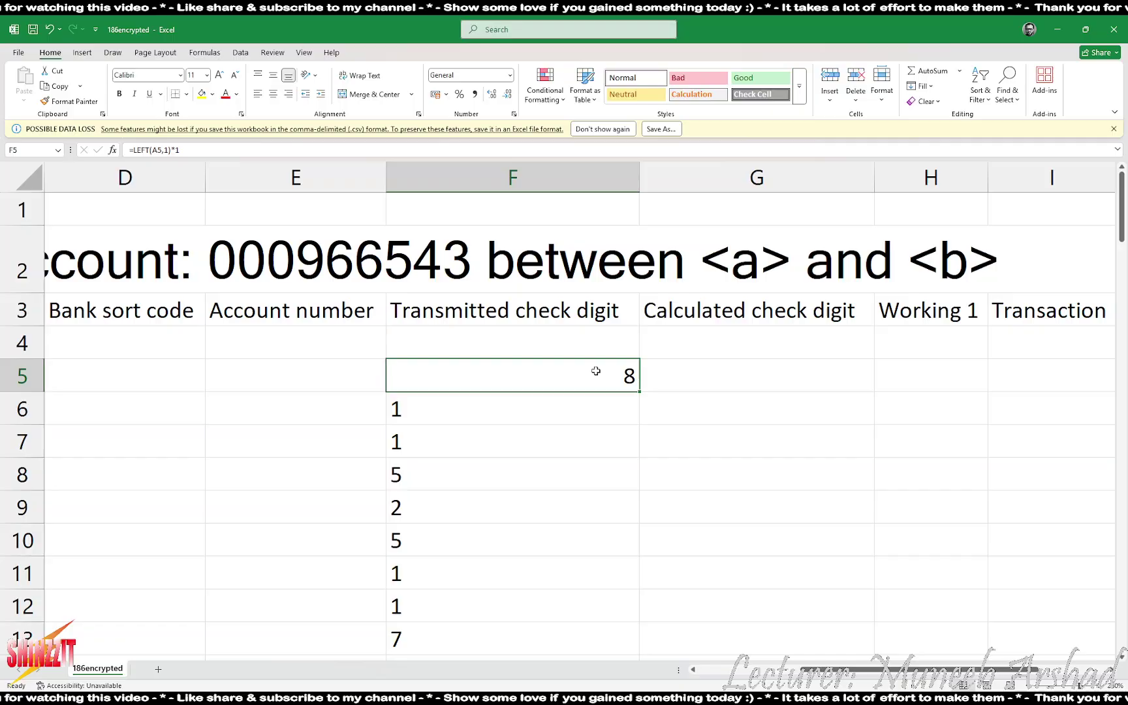
{"action": "double_click", "coordinate": [638, 392]}
{"action": "scroll", "coordinate": [614, 470], "scroll_direction": "down", "scroll_amount": 3}
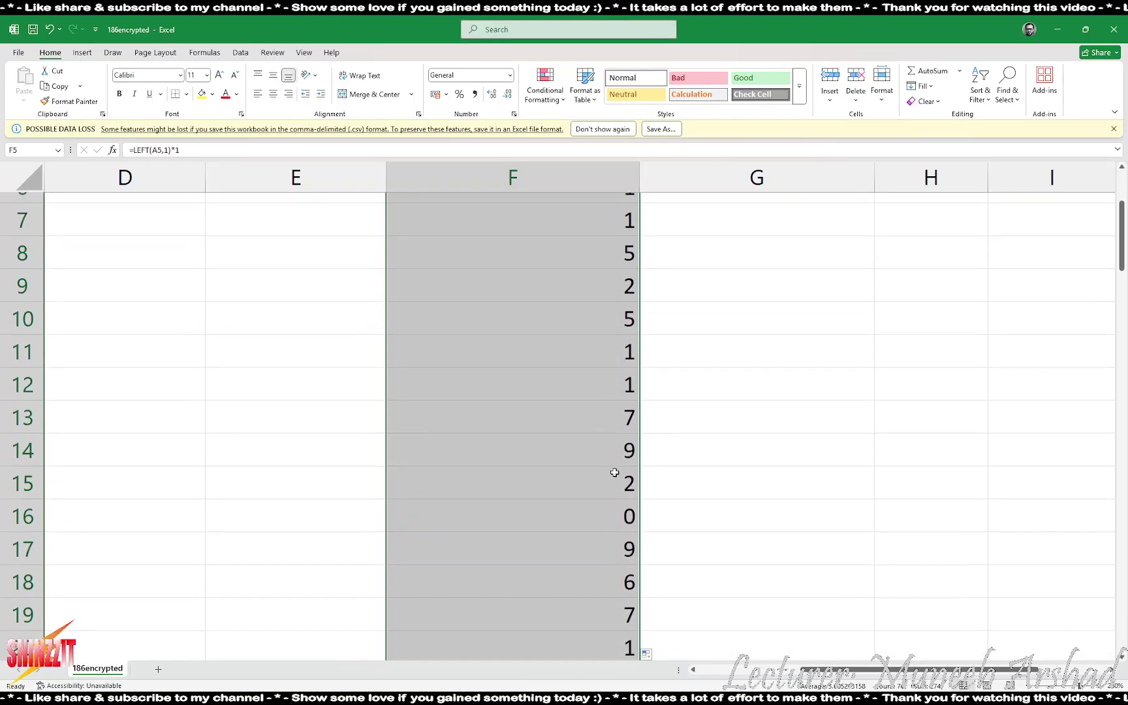
{"action": "left_click", "coordinate": [622, 419]}
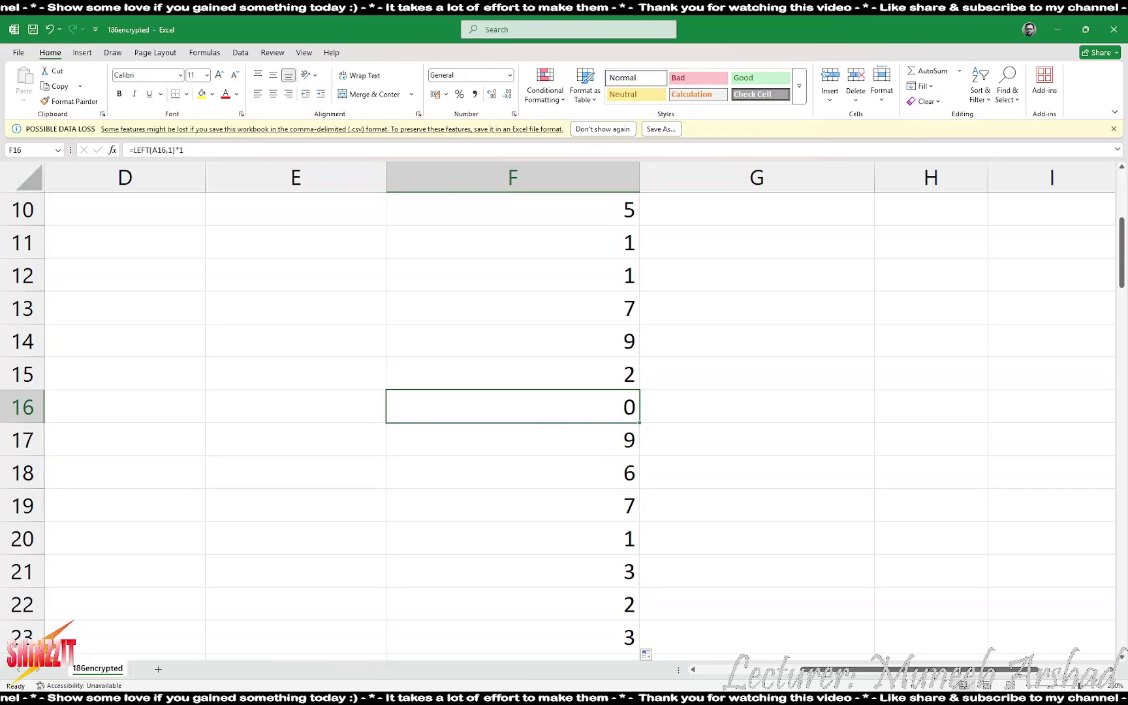
{"action": "scroll", "coordinate": [750, 477], "scroll_direction": "left", "scroll_amount": 2}
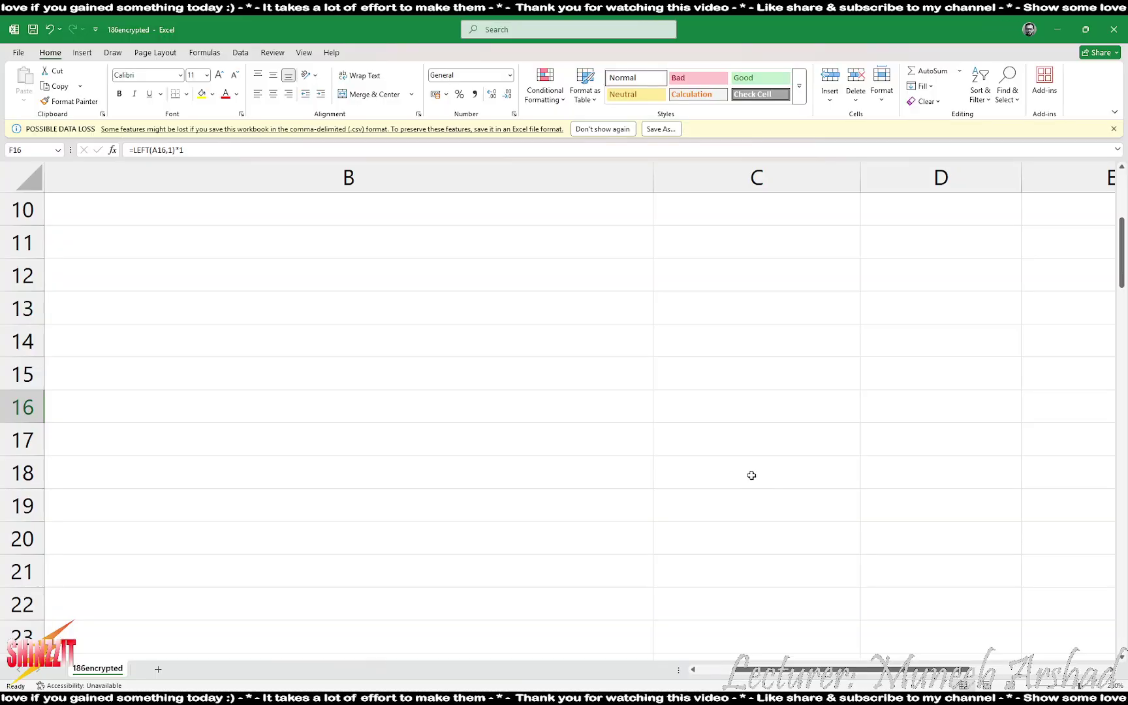
{"action": "scroll", "coordinate": [751, 476], "scroll_direction": "down", "scroll_amount": 3}
{"action": "scroll", "coordinate": [751, 475], "scroll_direction": "right", "scroll_amount": 2}
{"action": "scroll", "coordinate": [750, 470], "scroll_direction": "up", "scroll_amount": 2}
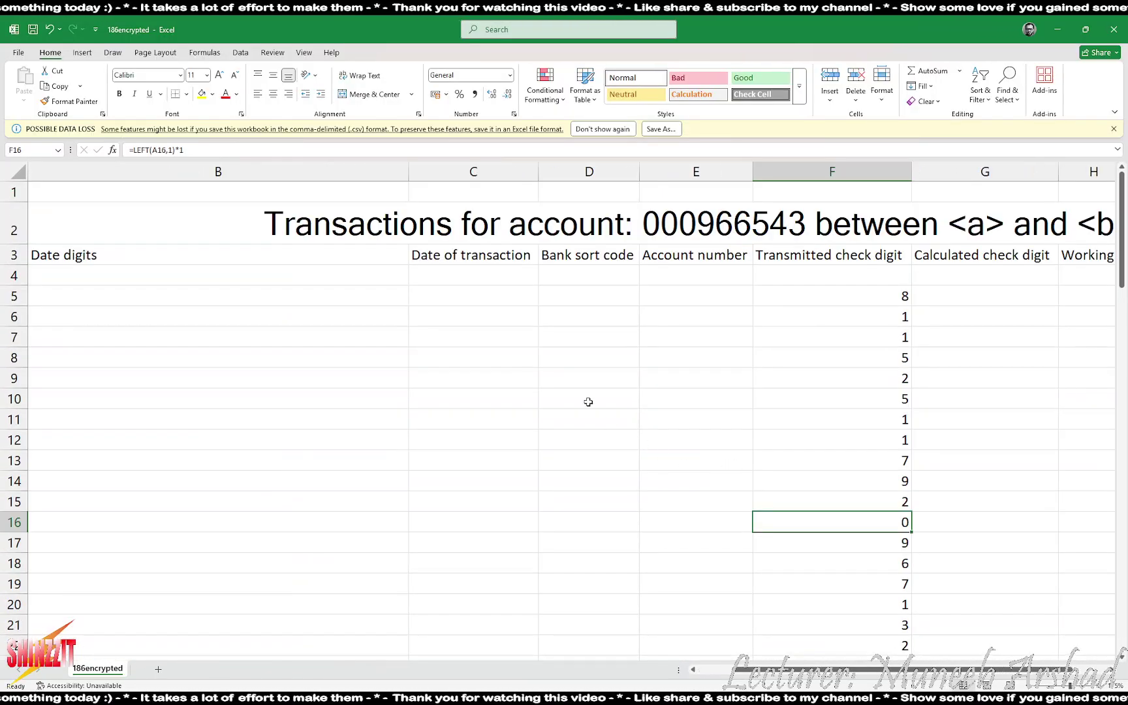
- Review the raw transaction strings in column A and reread question 2 of the EX 16.pdf exam paper, then return to the spreadsheet
{"action": "scroll", "coordinate": [424, 403], "scroll_direction": "down", "scroll_amount": 2}
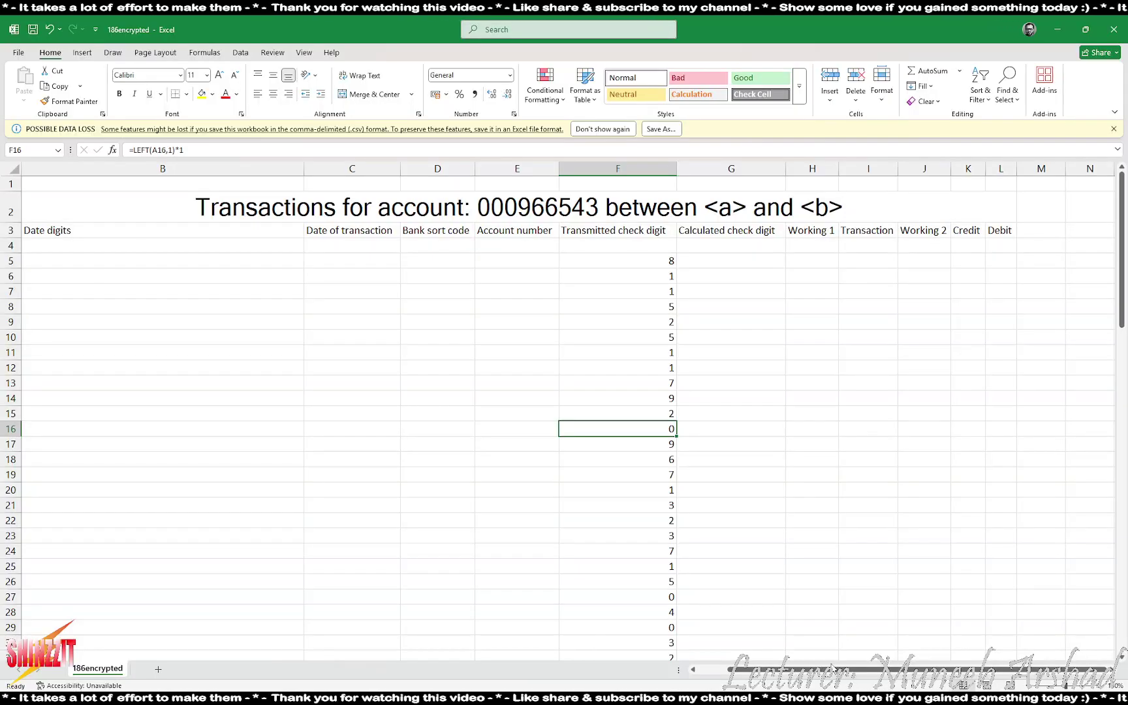
{"action": "left_click", "coordinate": [696, 660]}
{"action": "scroll", "coordinate": [698, 578], "scroll_direction": "left", "scroll_amount": 1}
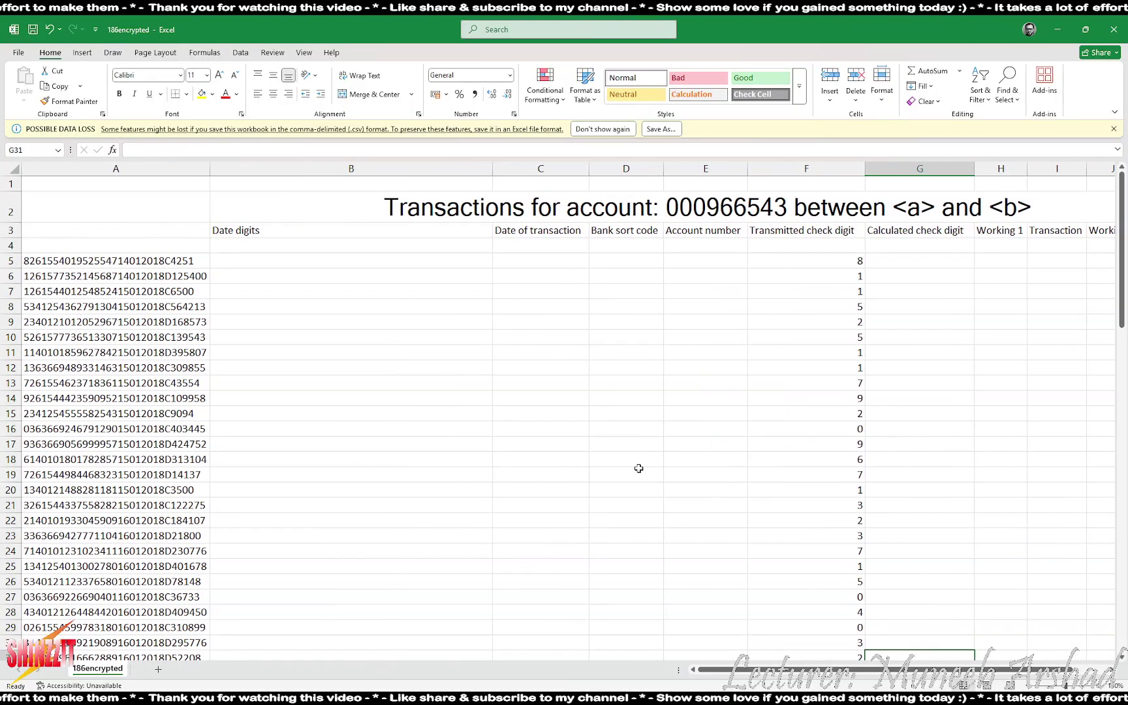
{"action": "key", "text": "alt+Tab"}
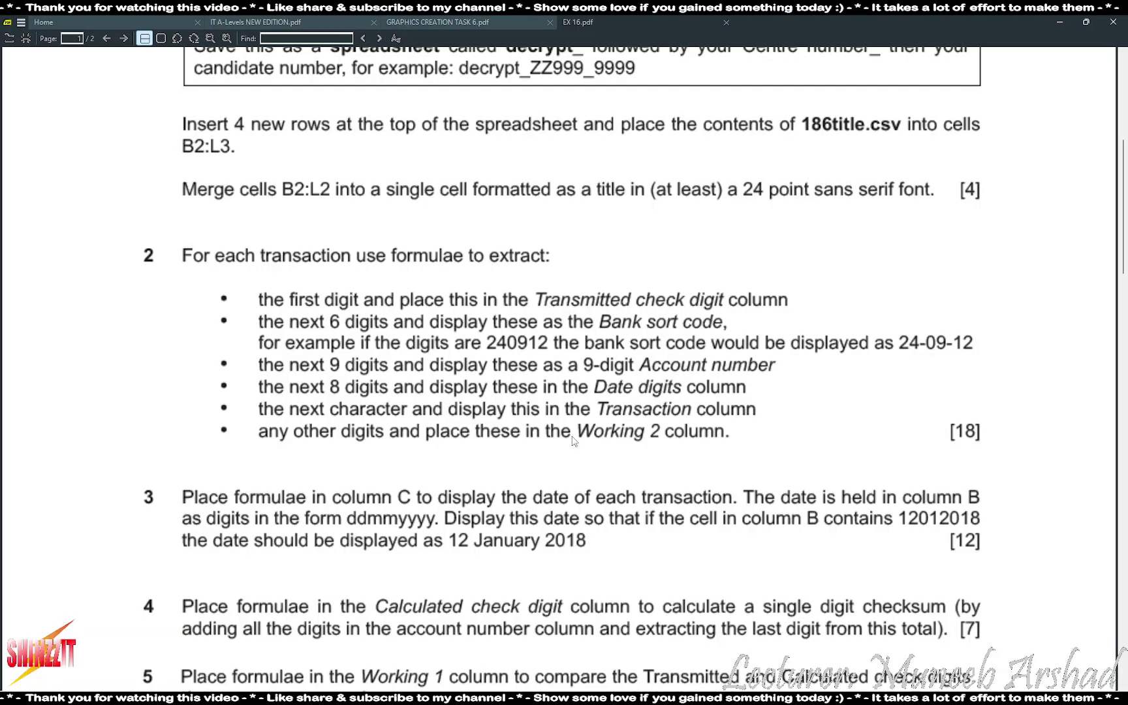
{"action": "key", "text": "alt+Tab"}
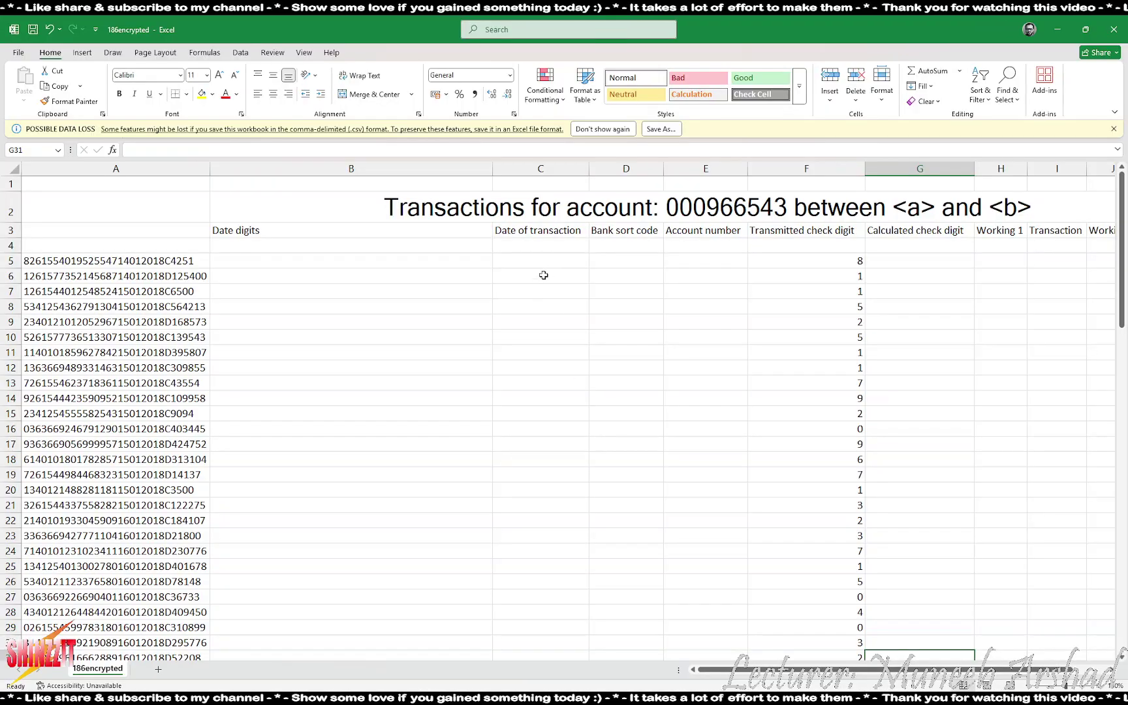
- Enter =MID(A5,2,2)&"-"&MID(A5,4,2)&"-"&MID(A5,6,2) in D5 to extract the hyphenated bank sort code
{"action": "left_click", "coordinate": [605, 263]}
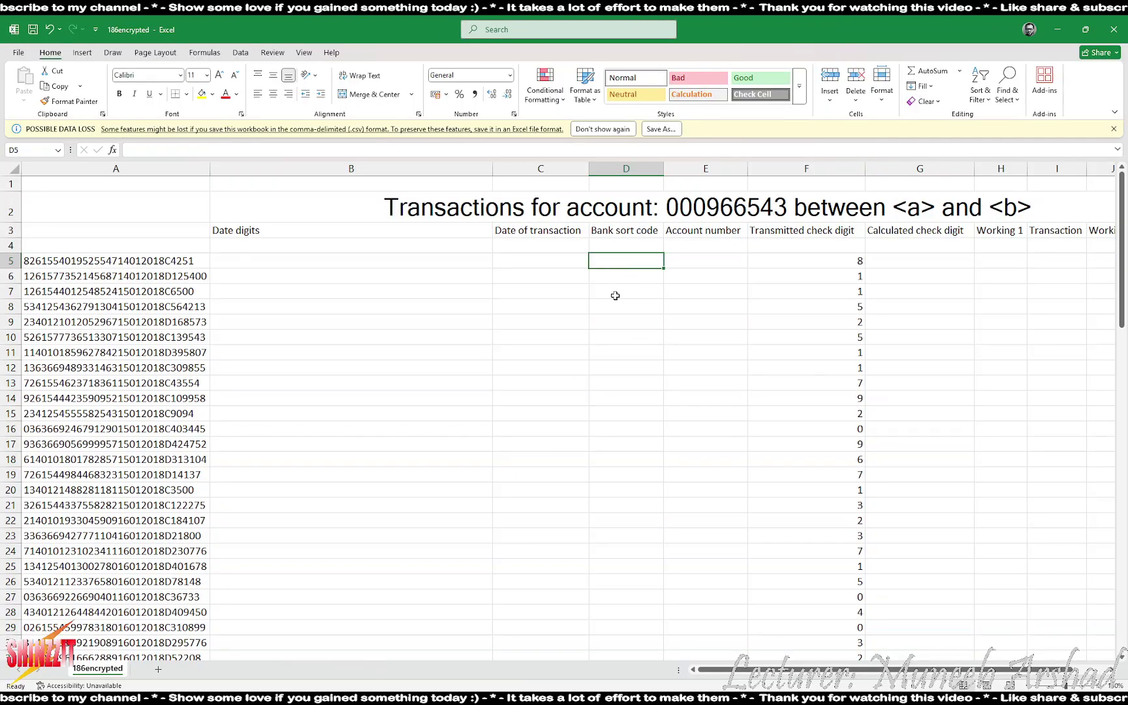
{"action": "type", "text": "=mid("}
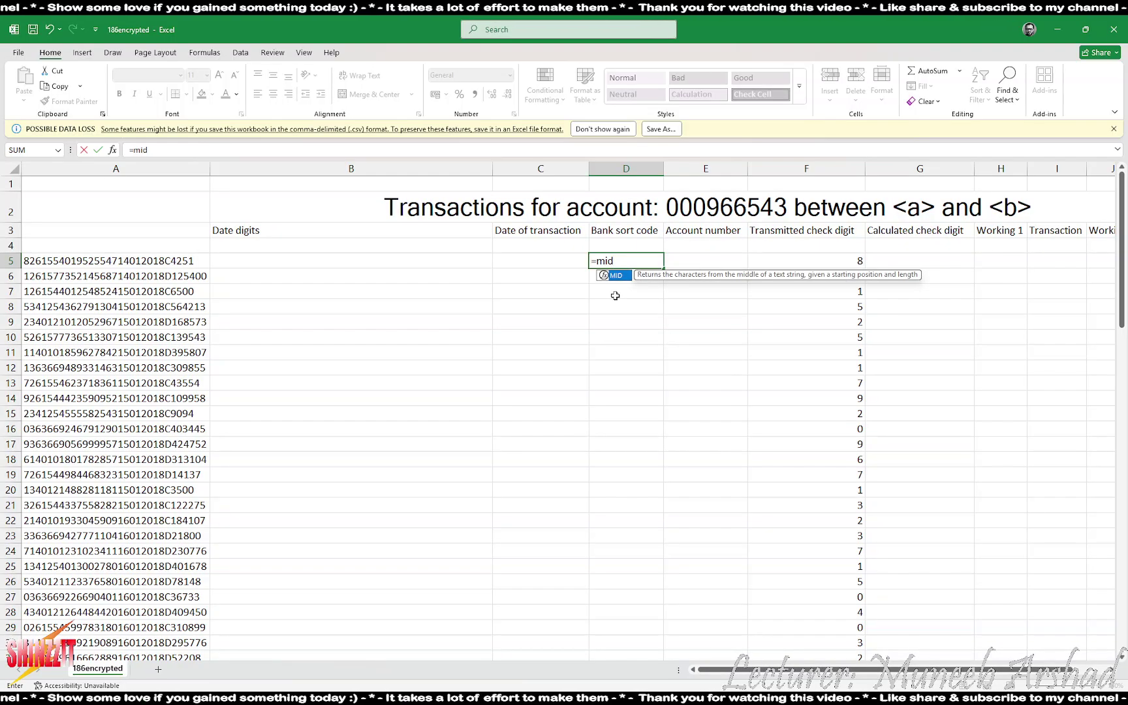
{"action": "left_click", "coordinate": [115, 262]}
{"action": "type", "text": ","}
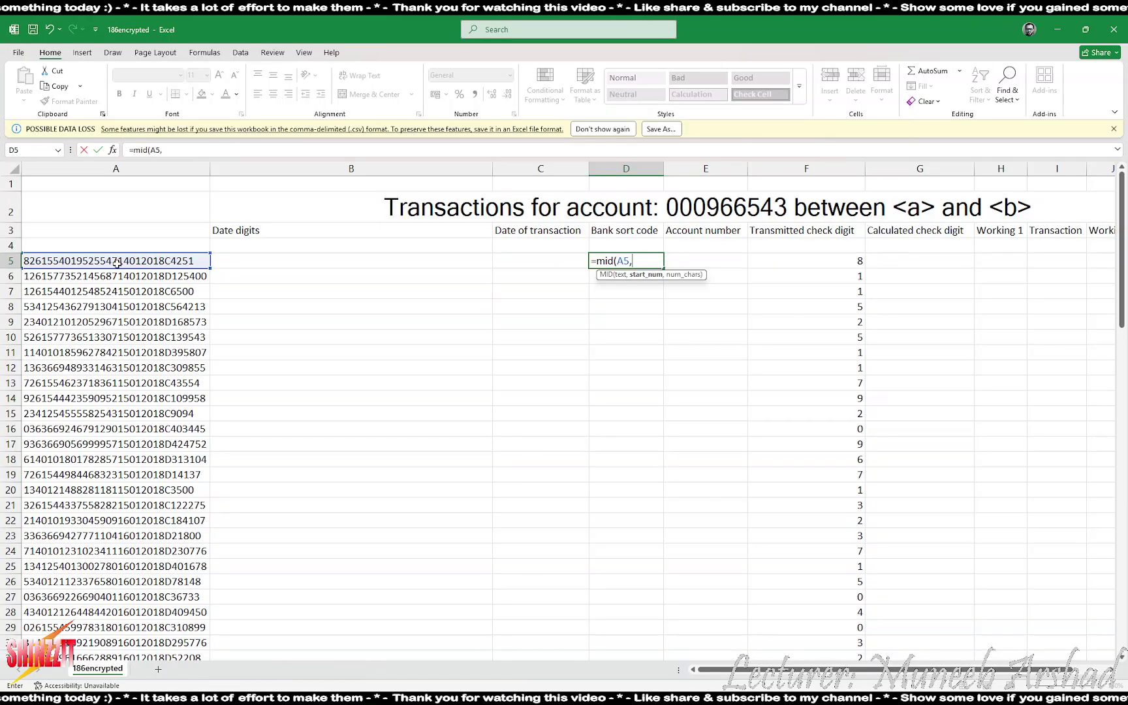
{"action": "type", "text": "2,2"}
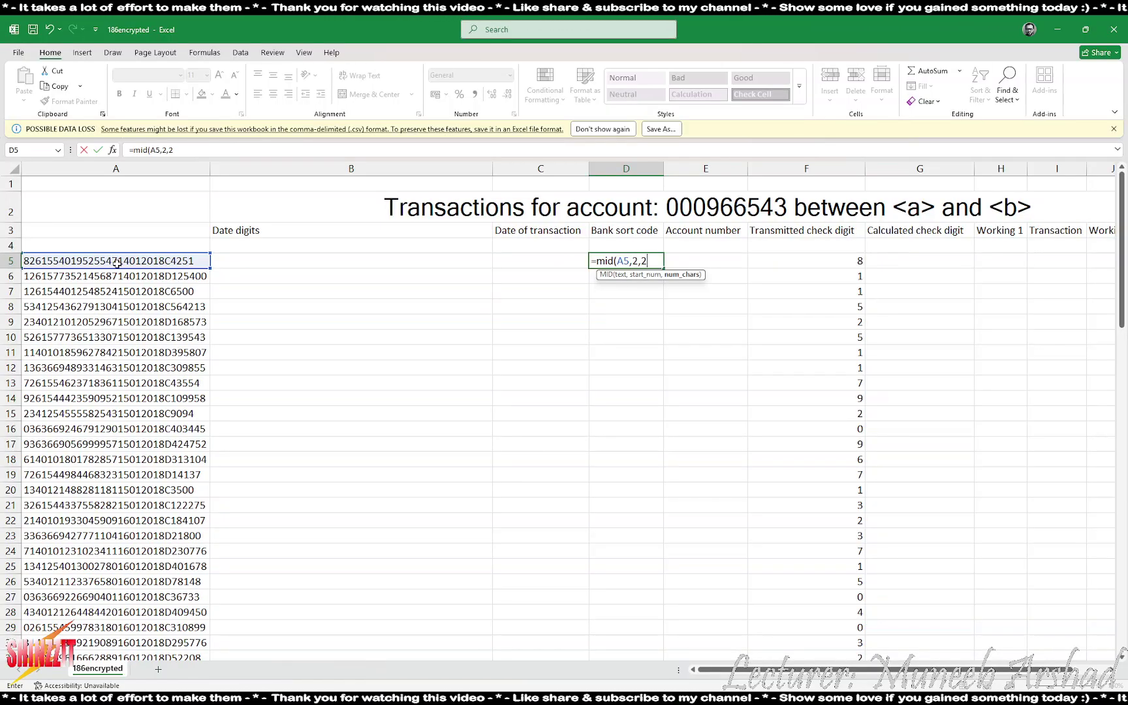
{"action": "type", "text": ")&"}
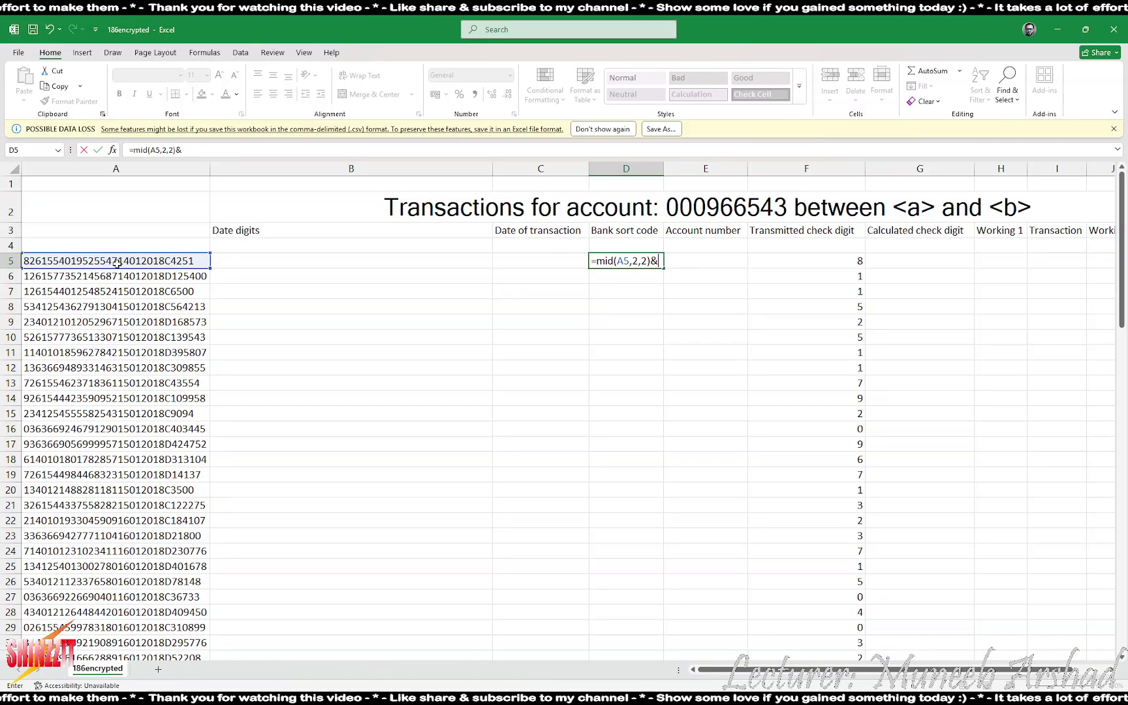
{"action": "type", "text": "\""}
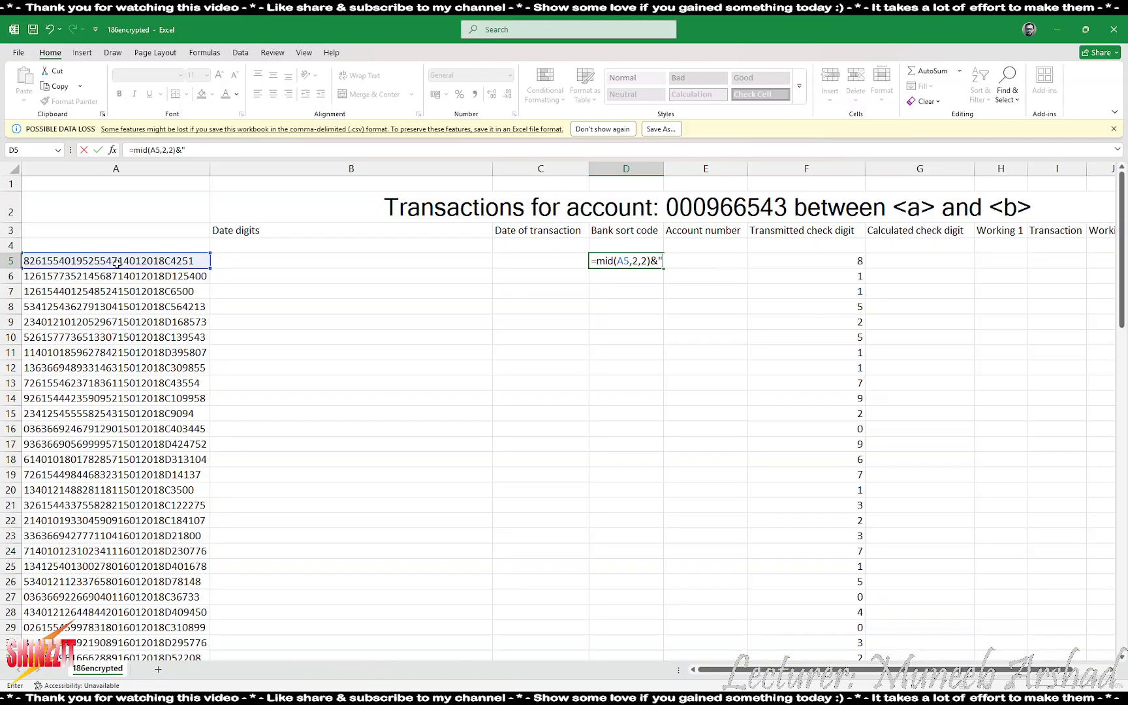
{"action": "type", "text": "-"}
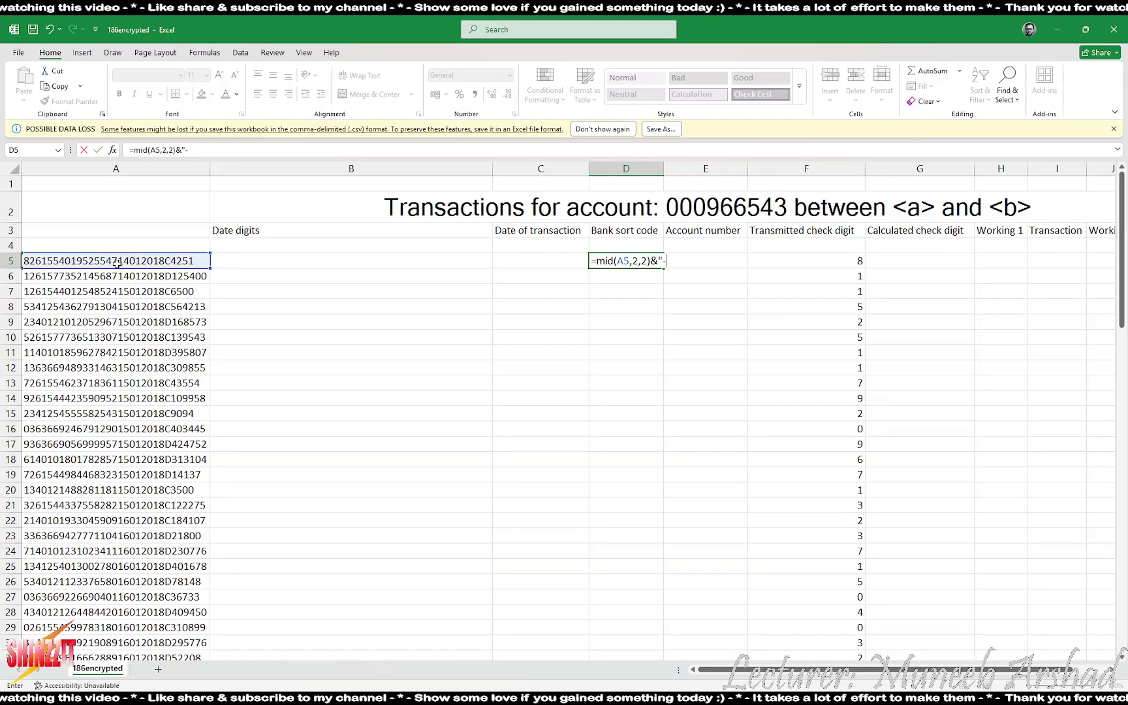
{"action": "type", "text": "\"&"}
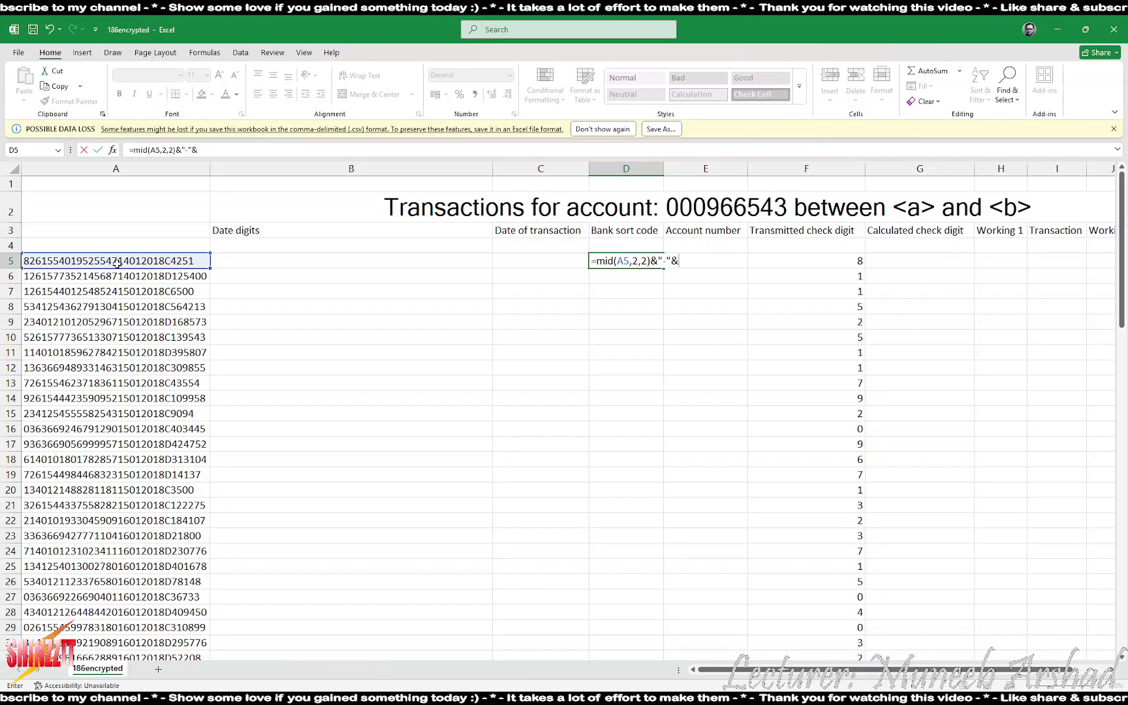
{"action": "type", "text": "mid("}
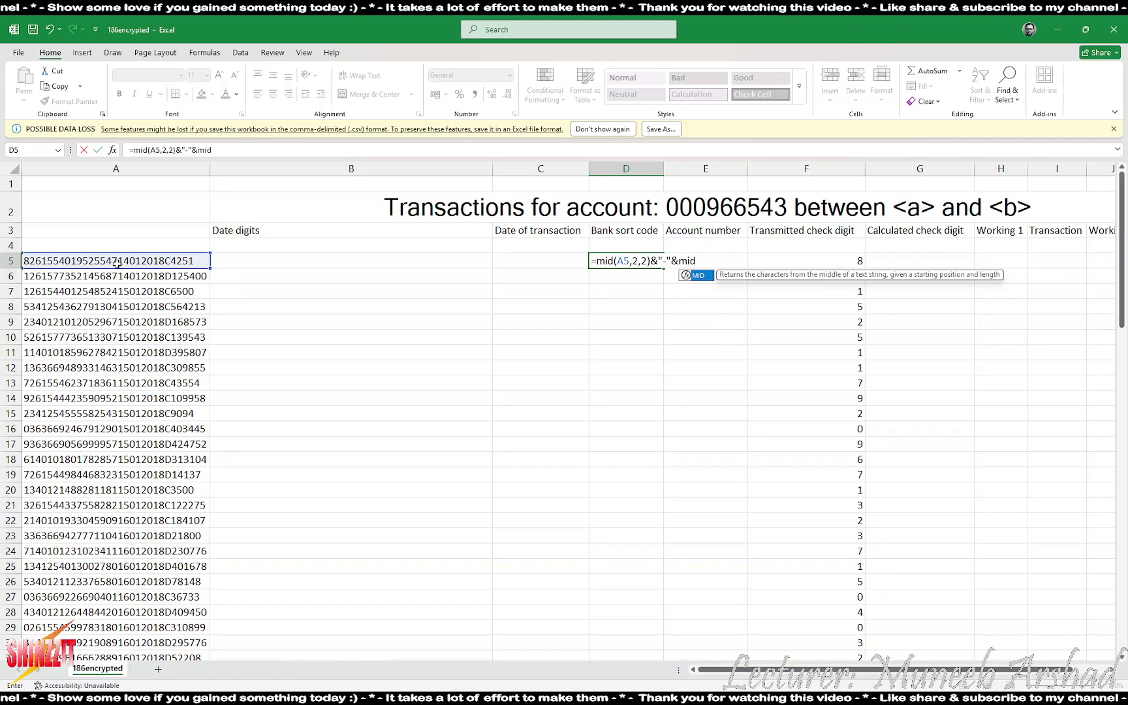
{"action": "type", "text": "a5"}
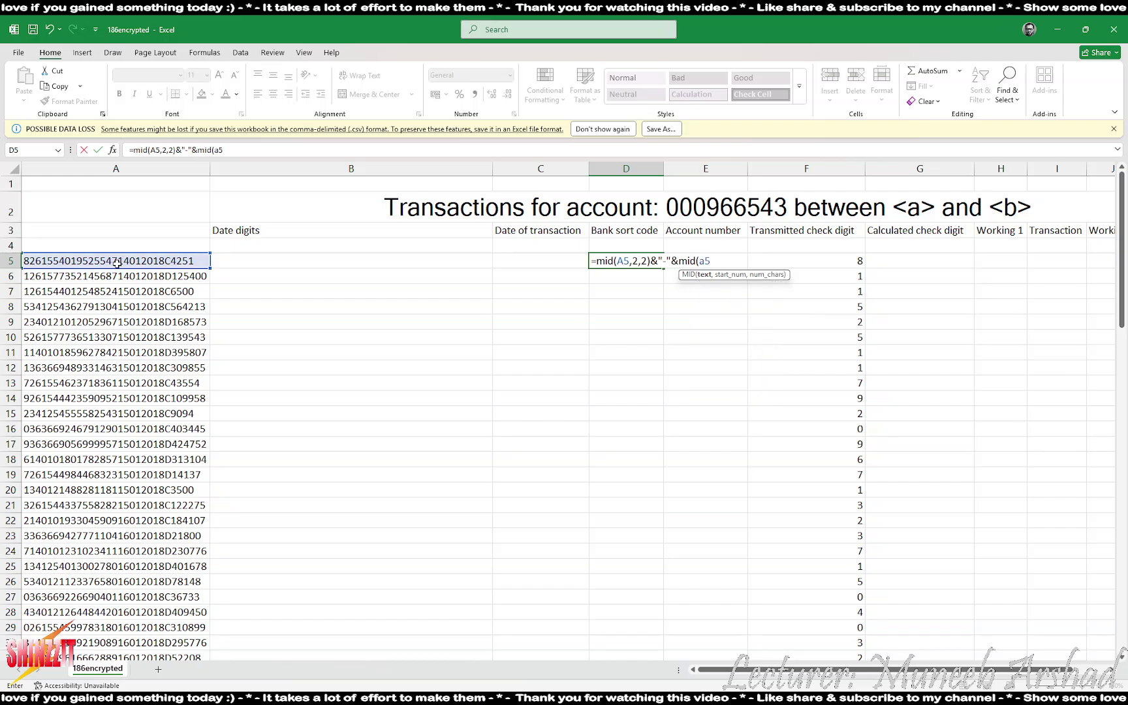
{"action": "type", "text": ","}
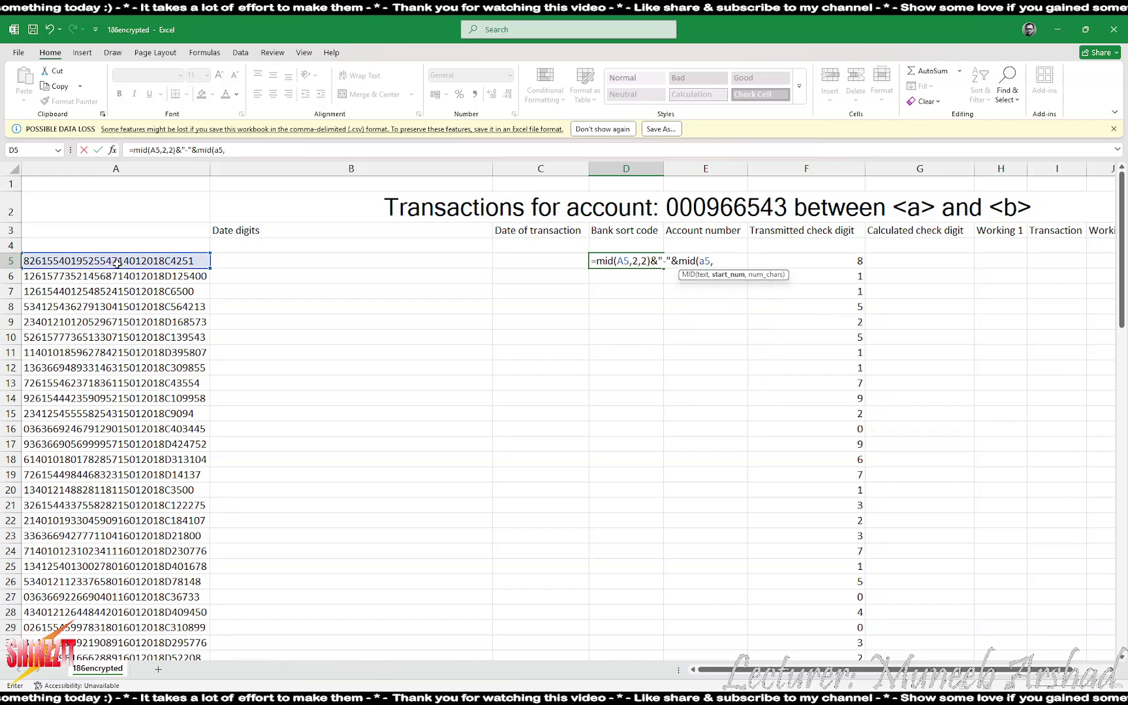
{"action": "type", "text": "4"}
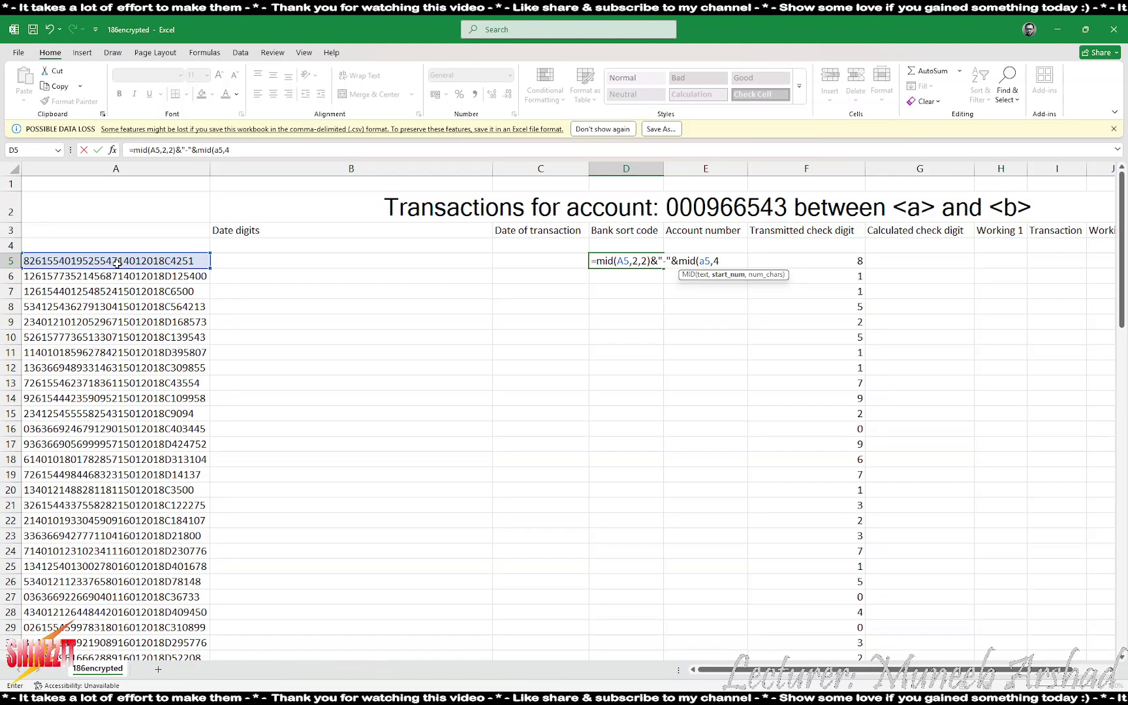
{"action": "type", "text": ",2)"}
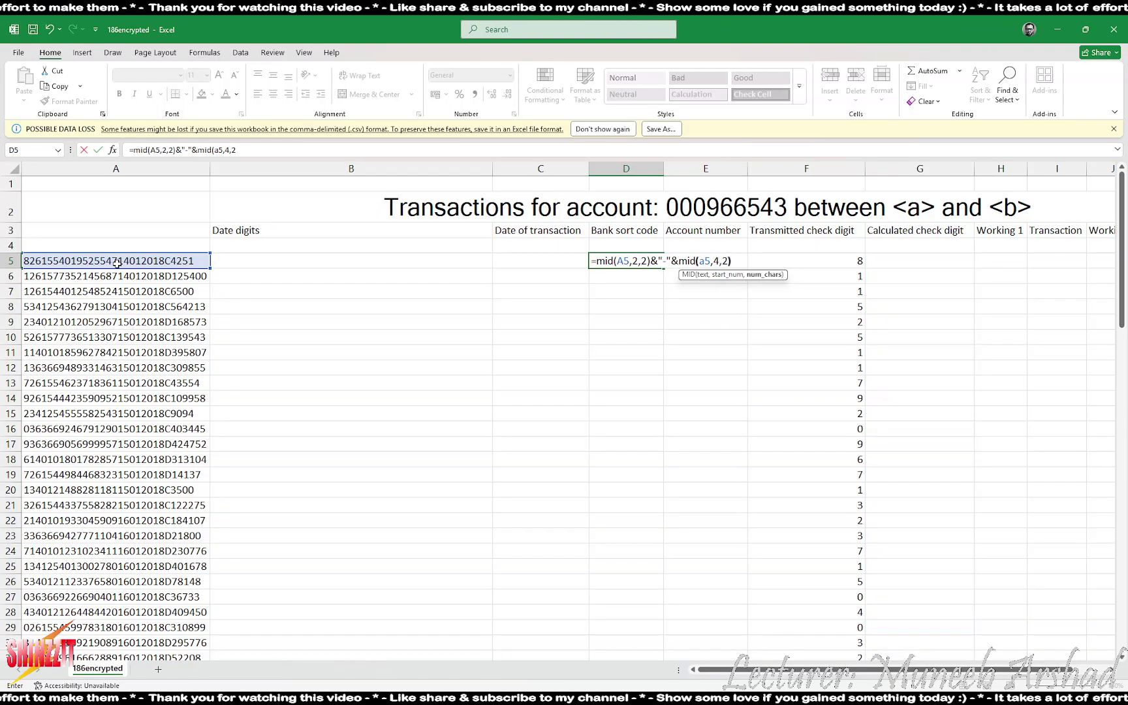
{"action": "type", "text": "&\""}
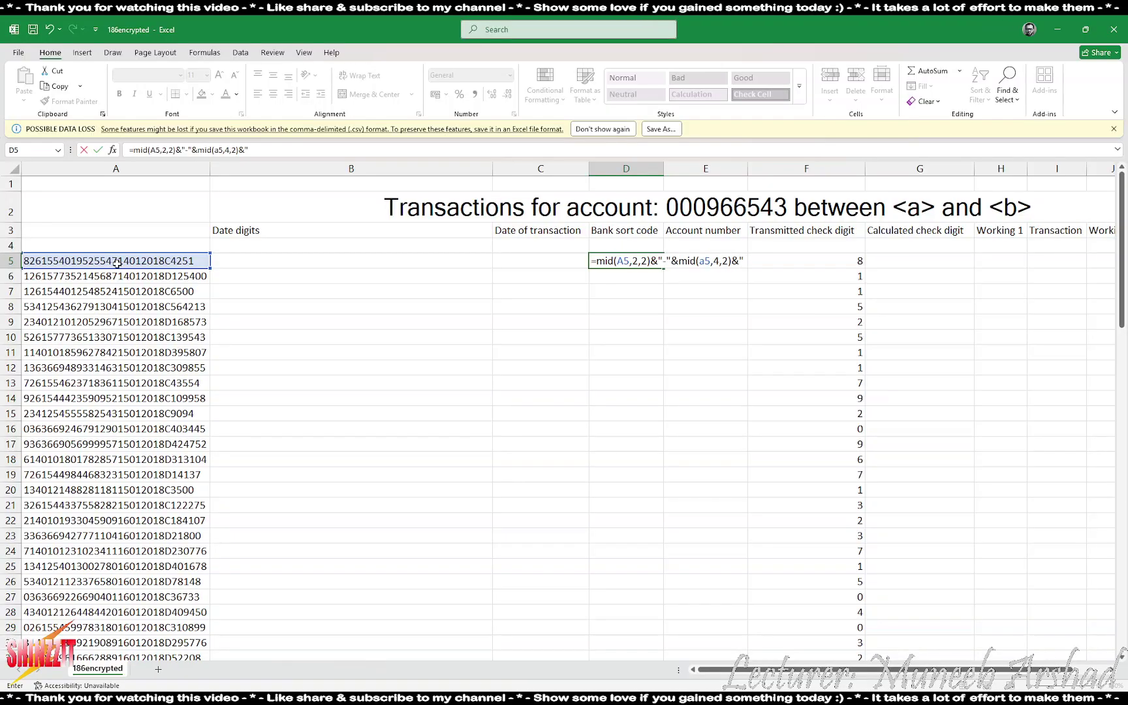
{"action": "type", "text": "-\"&"}
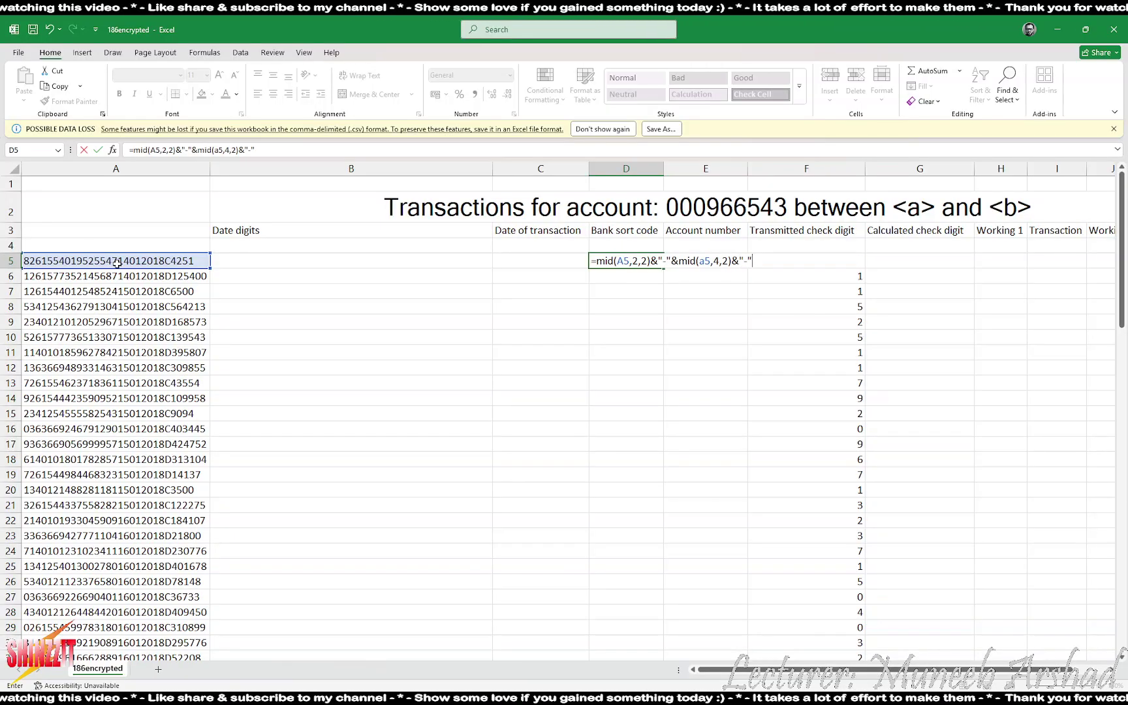
{"action": "type", "text": "mid("}
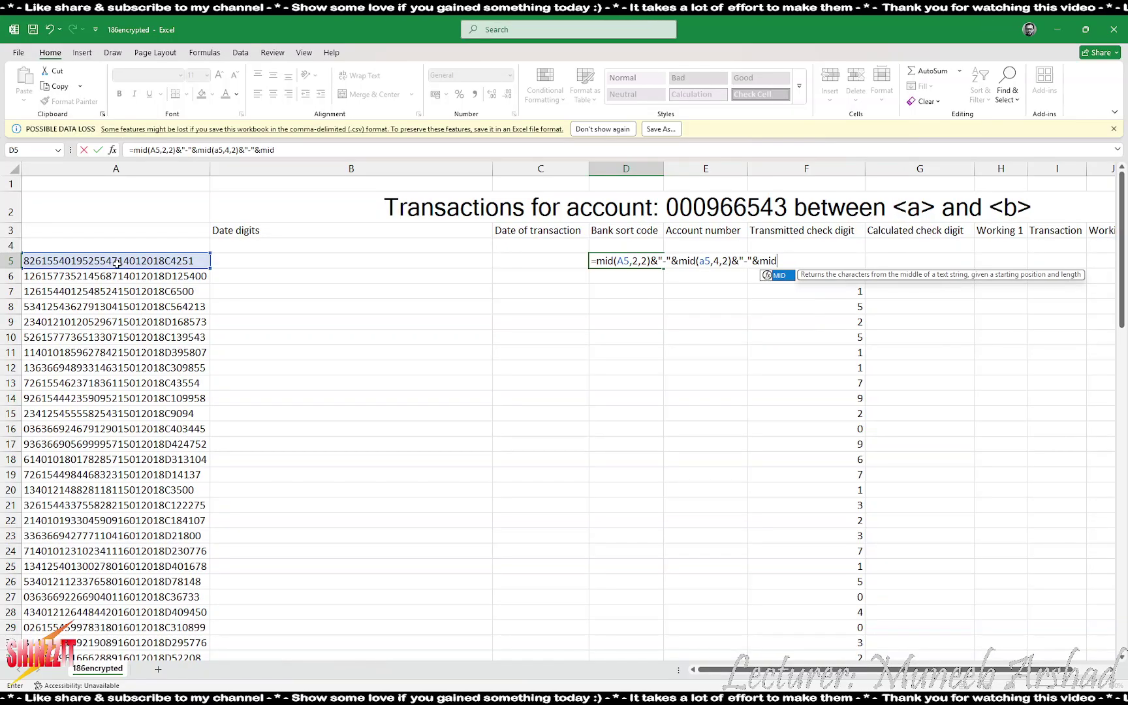
{"action": "type", "text": "a5"}
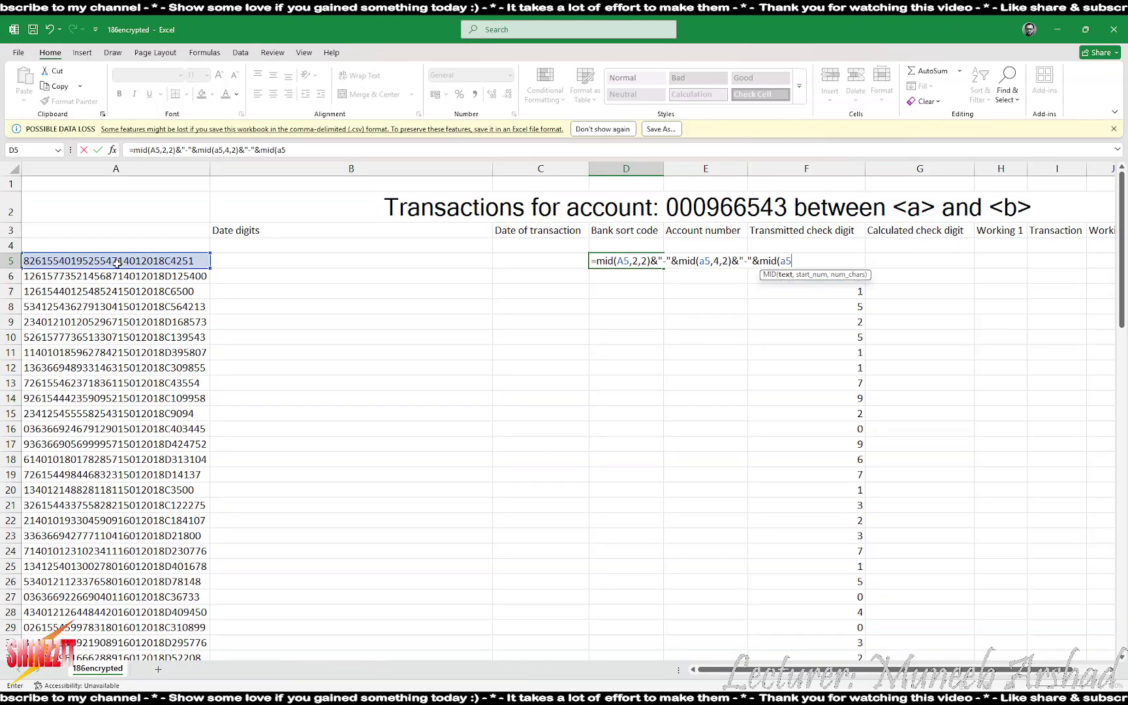
{"action": "type", "text": ",6,2"}
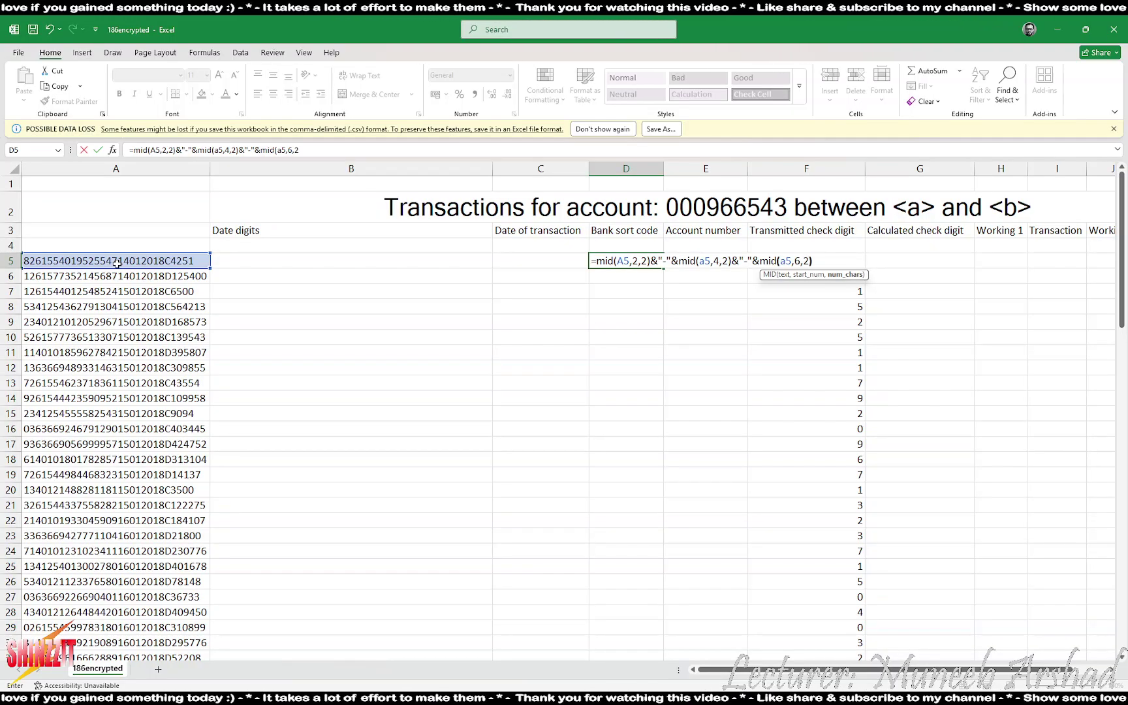
{"action": "type", "text": ")"}
{"action": "key", "text": "Return"}
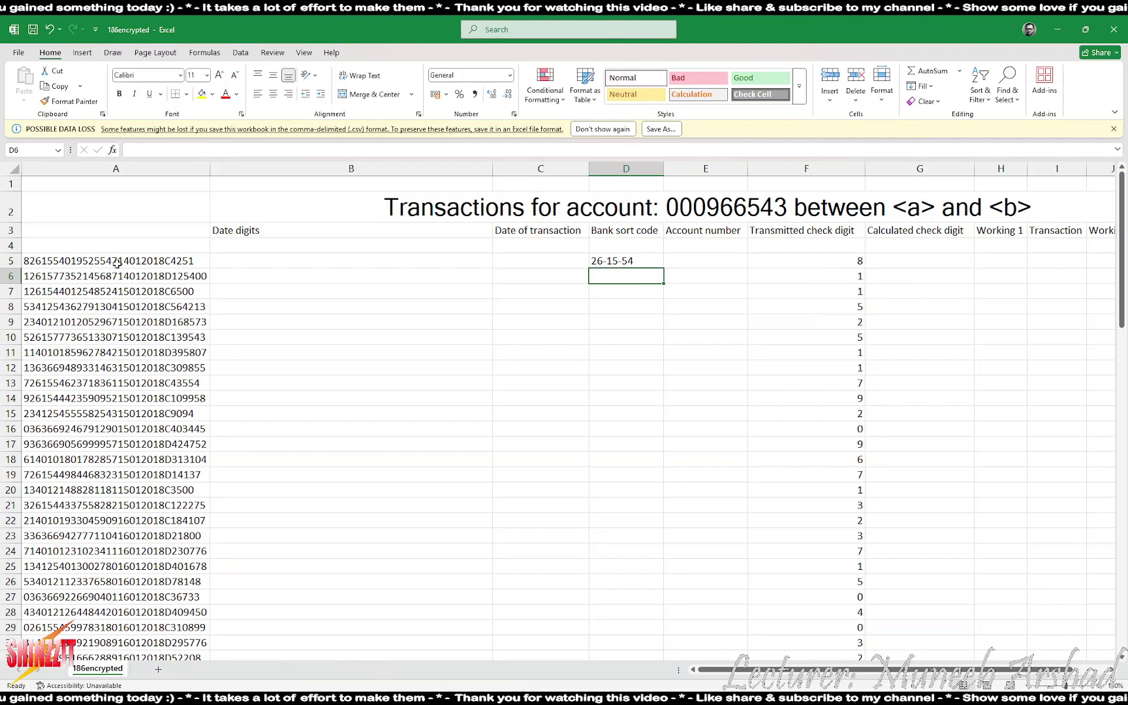
{"action": "left_click", "coordinate": [621, 260]}
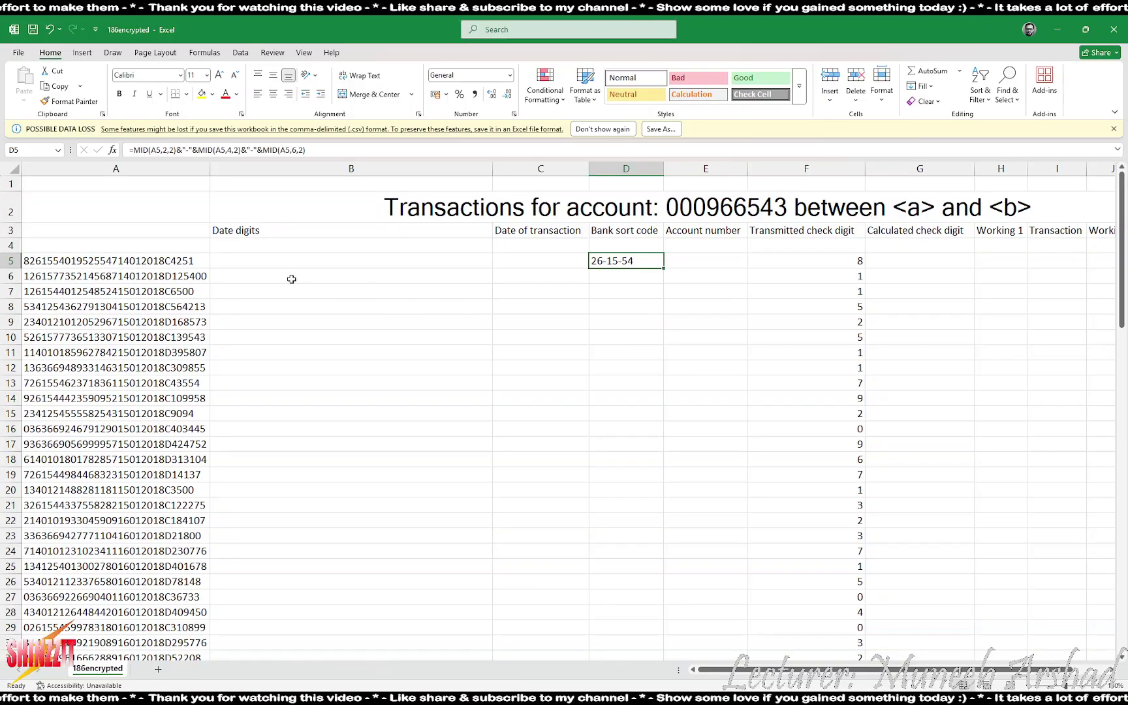
- Note the value 7 in cell A2 as a running count of the characters already extracted
{"action": "left_click", "coordinate": [124, 212]}
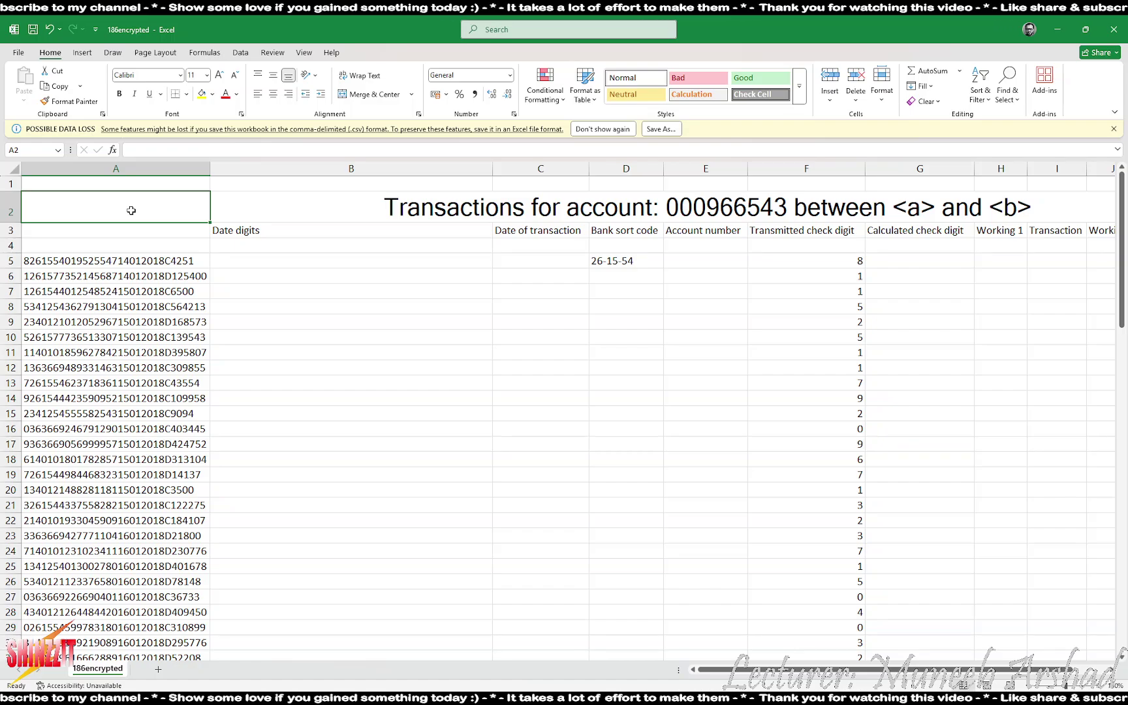
{"action": "type", "text": "7"}
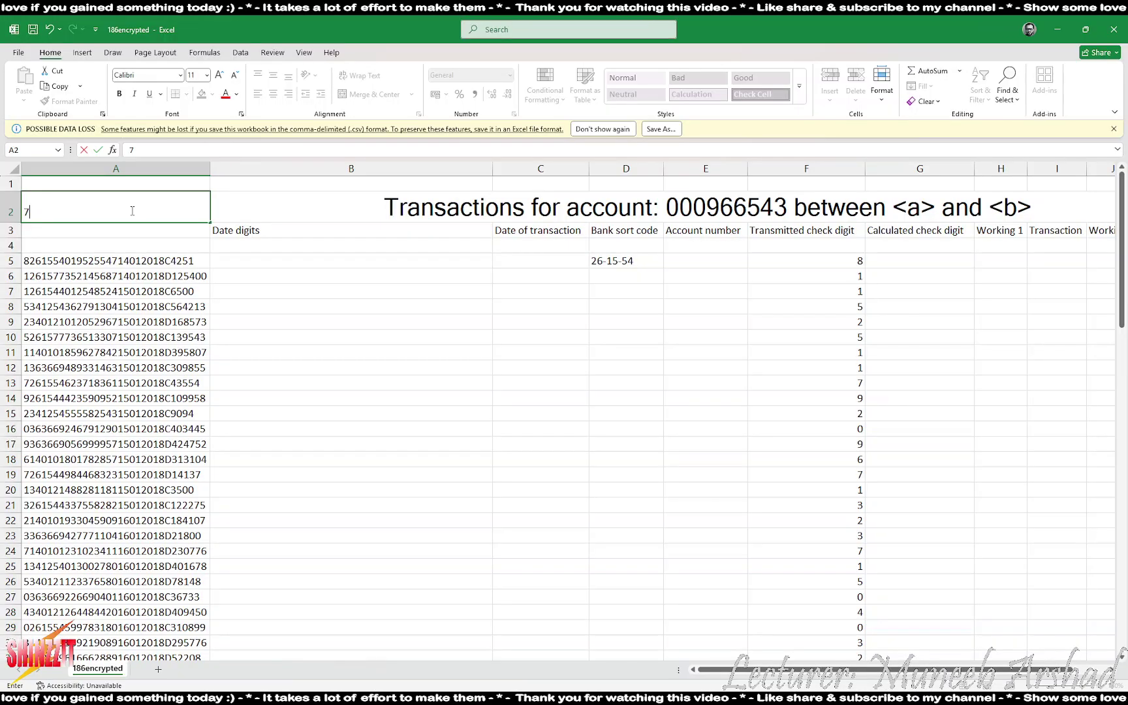
{"action": "key", "text": "Return"}
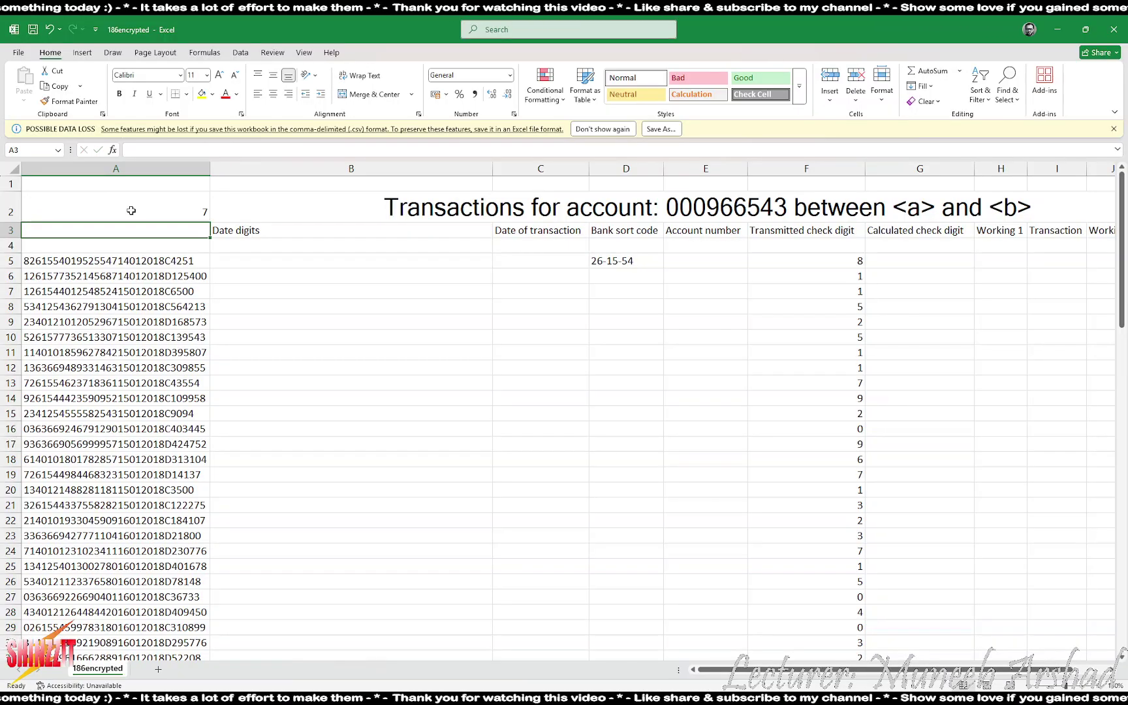
- Check the account number requirement in the exam paper PDF and enter =MID(A5,8,9) in E5 of the spreadsheet
{"action": "key", "text": "alt+Tab"}
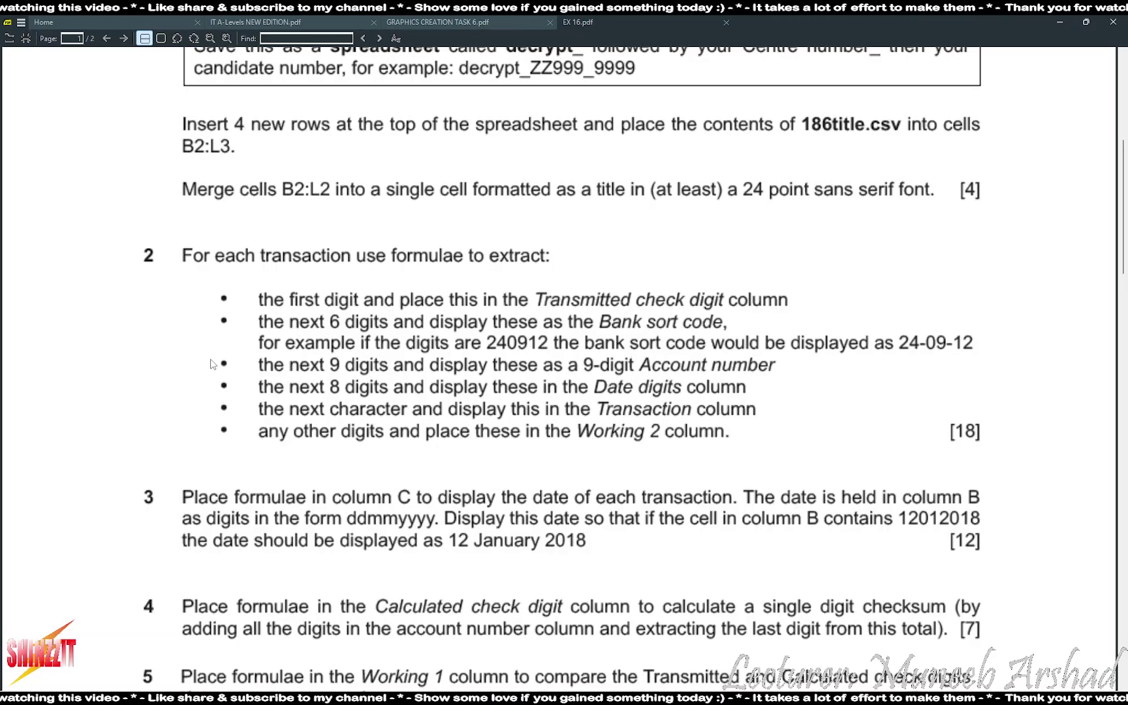
{"action": "key", "text": "alt+Tab"}
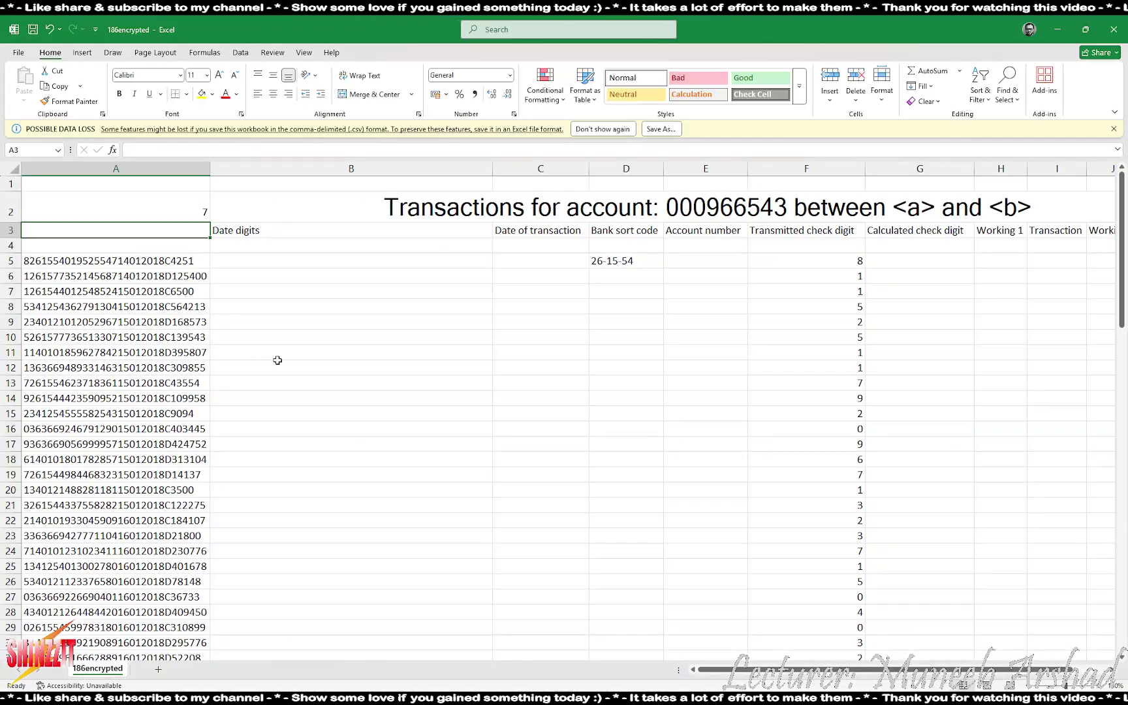
{"action": "left_click", "coordinate": [696, 263]}
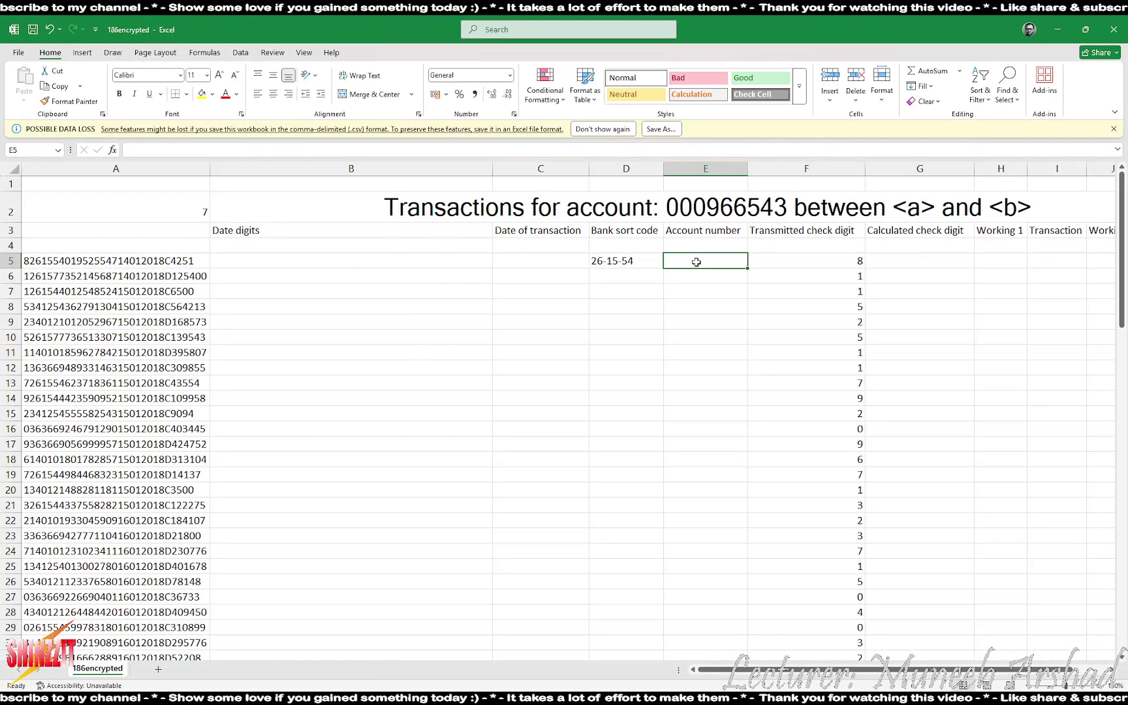
{"action": "type", "text": "=mid("}
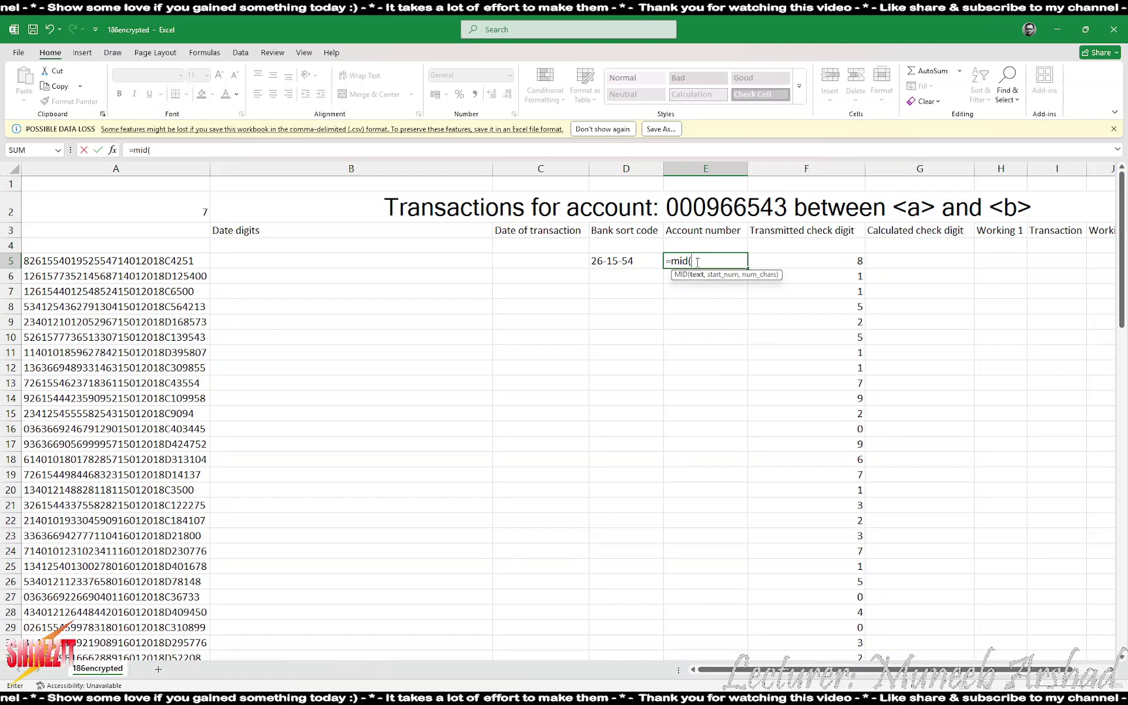
{"action": "type", "text": "a5,"}
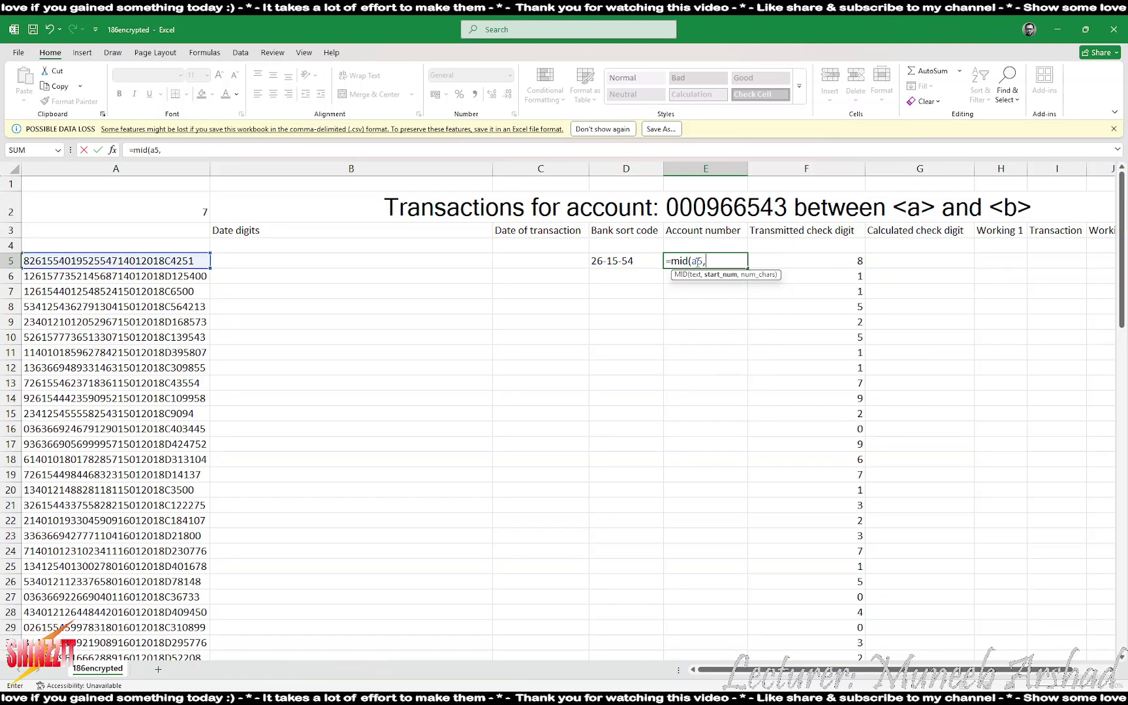
{"action": "type", "text": "8"}
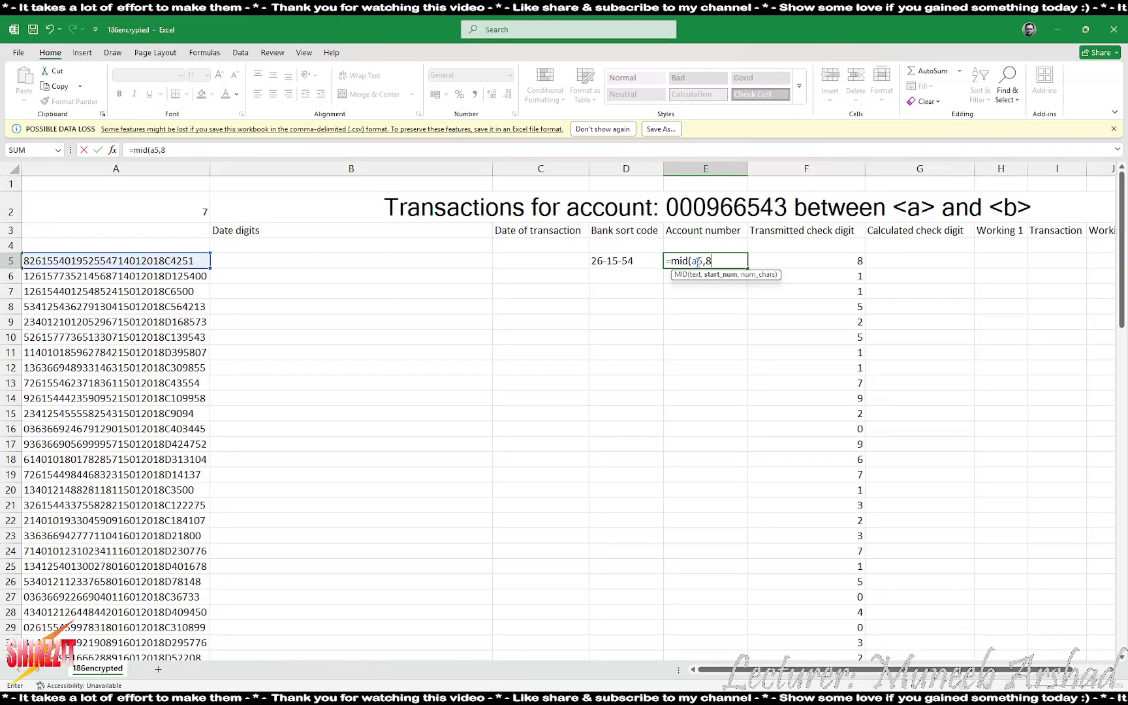
{"action": "type", "text": ",9"}
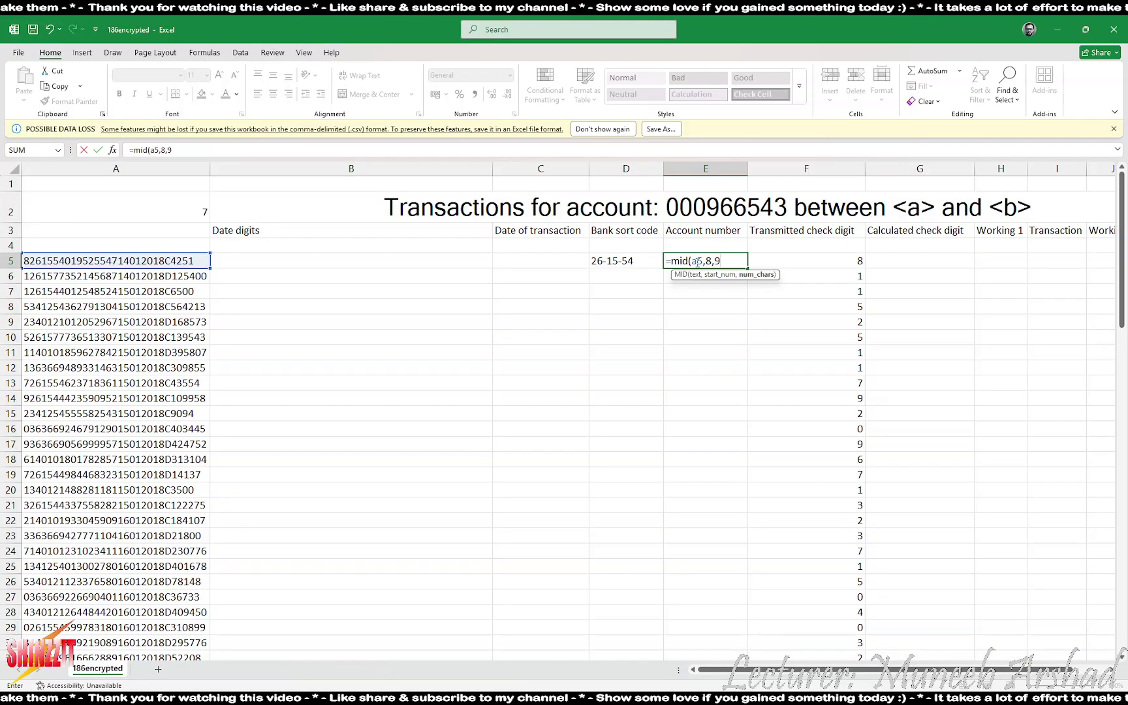
{"action": "key", "text": "Return"}
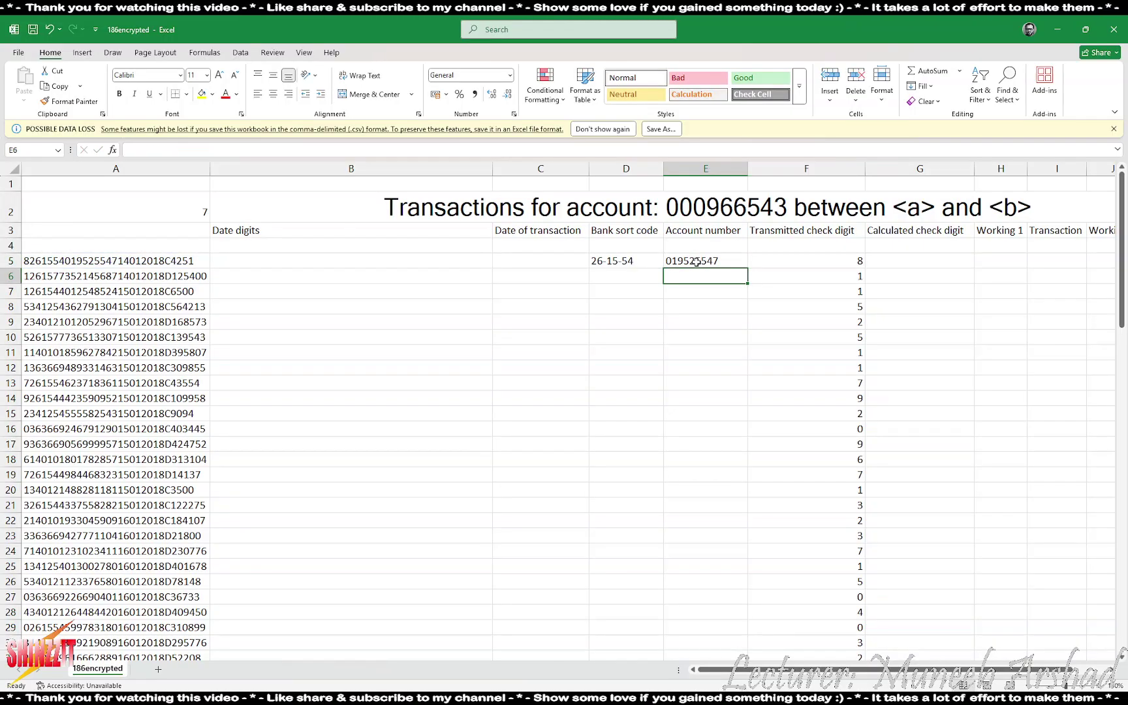
- Fill the account number formula from E5 down through all the transaction rows in column E
{"action": "left_click", "coordinate": [709, 260]}
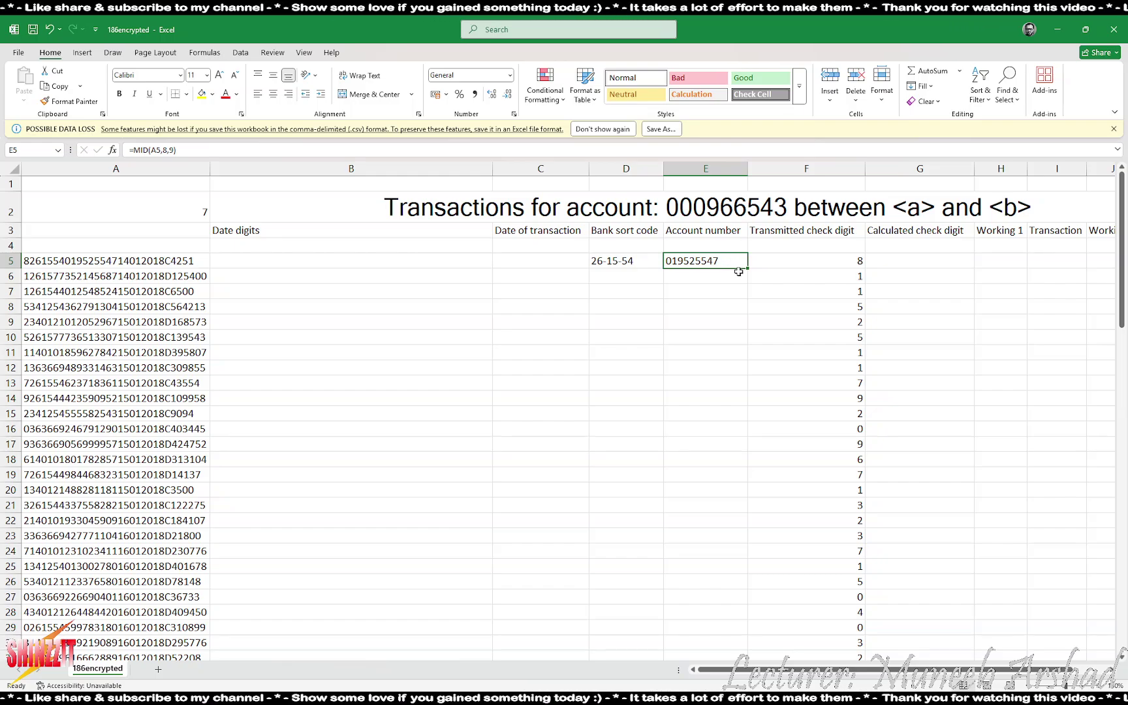
{"action": "scroll", "coordinate": [738, 267], "scroll_direction": "up", "scroll_amount": 5}
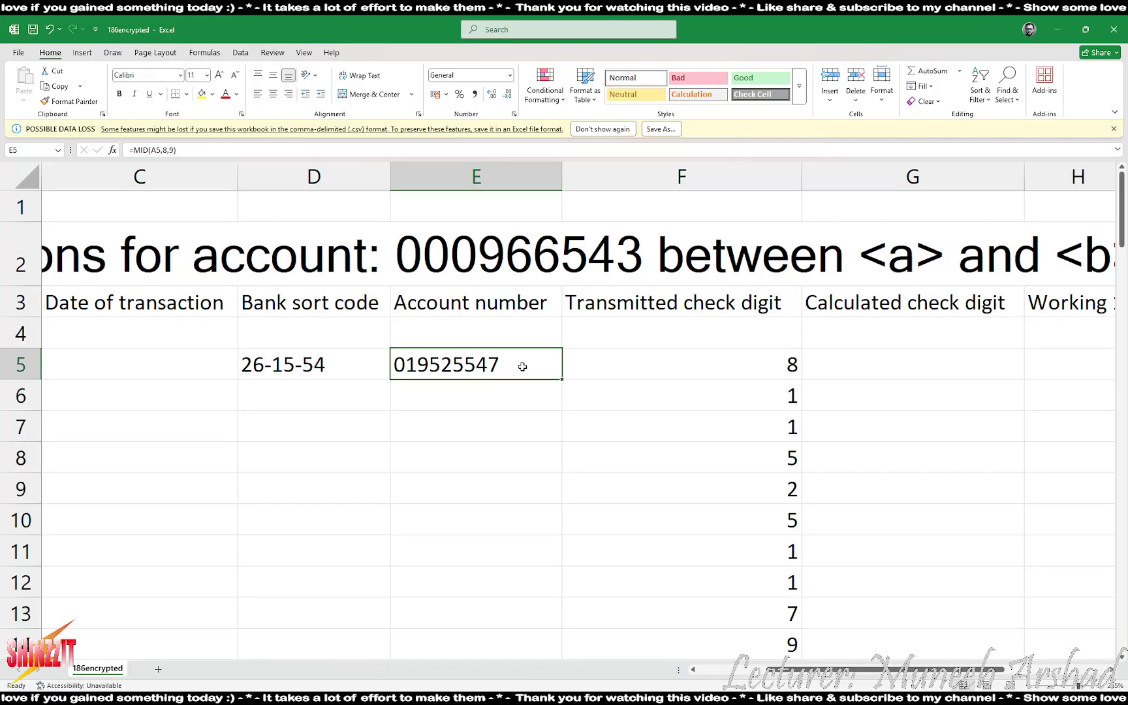
{"action": "double_click", "coordinate": [562, 379]}
{"action": "scroll", "coordinate": [499, 439], "scroll_direction": "down", "scroll_amount": 6}
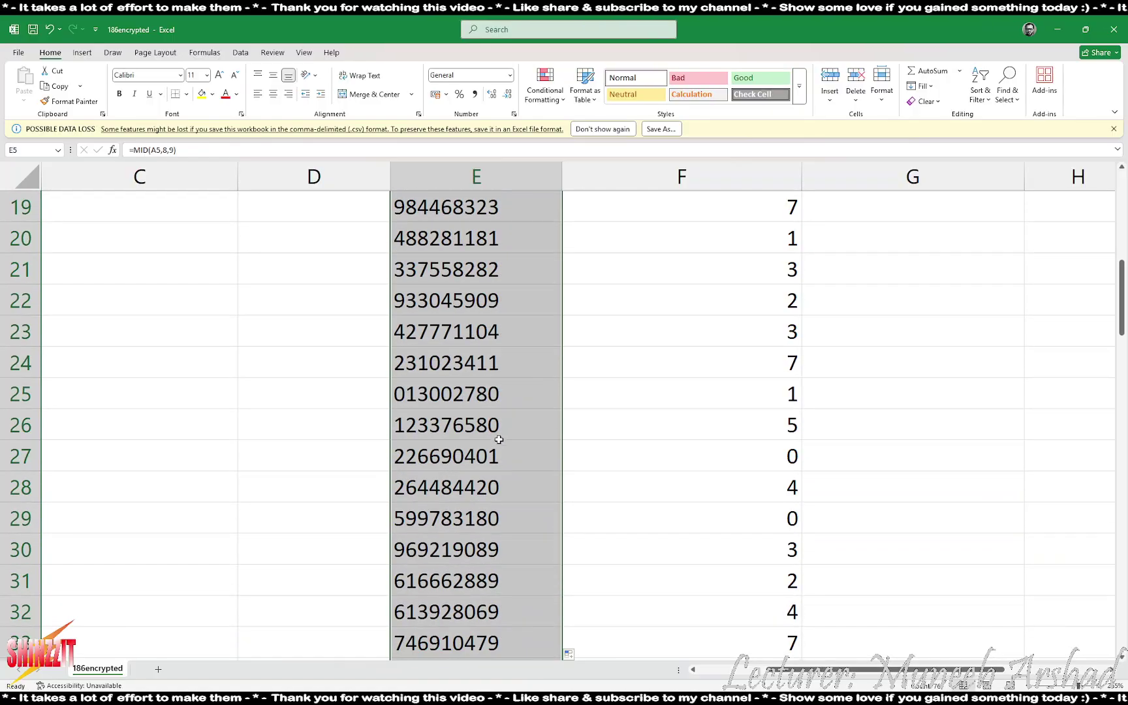
{"action": "scroll", "coordinate": [506, 432], "scroll_direction": "up", "scroll_amount": 6}
{"action": "left_click", "coordinate": [514, 369]}
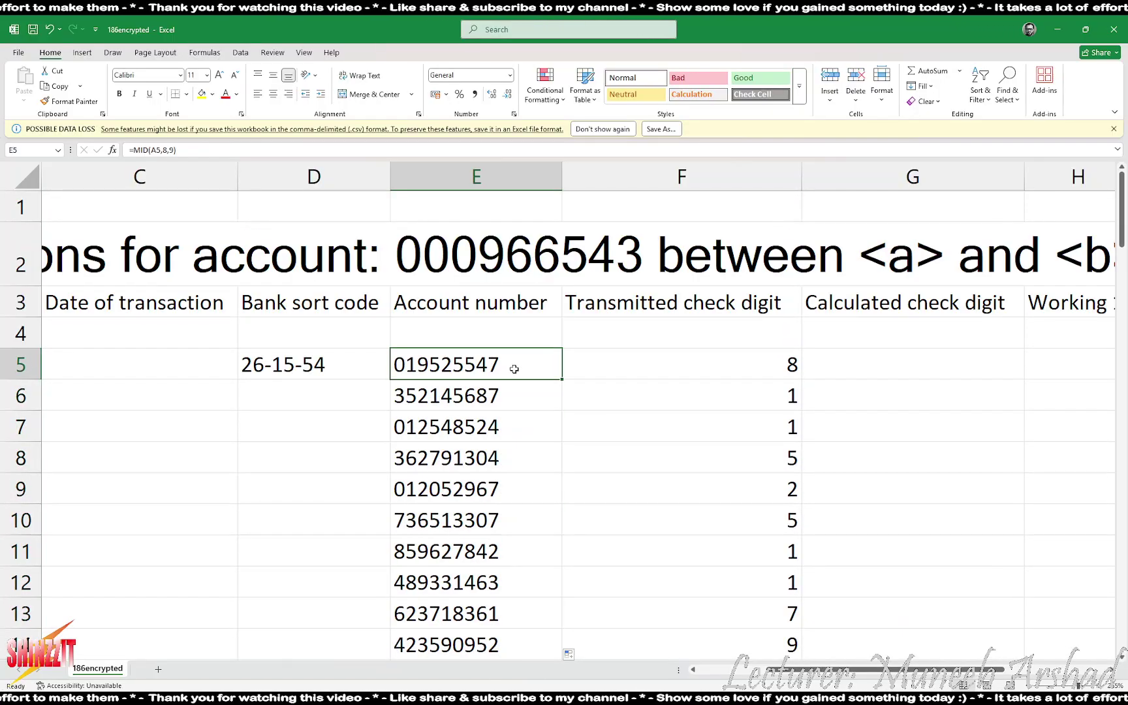
- Check the digit counts in question 2 of the EX 16.pdf exam paper and set the running count in A2 of the spreadsheet to 16
{"action": "scroll", "coordinate": [528, 437], "scroll_direction": "down", "scroll_amount": 2}
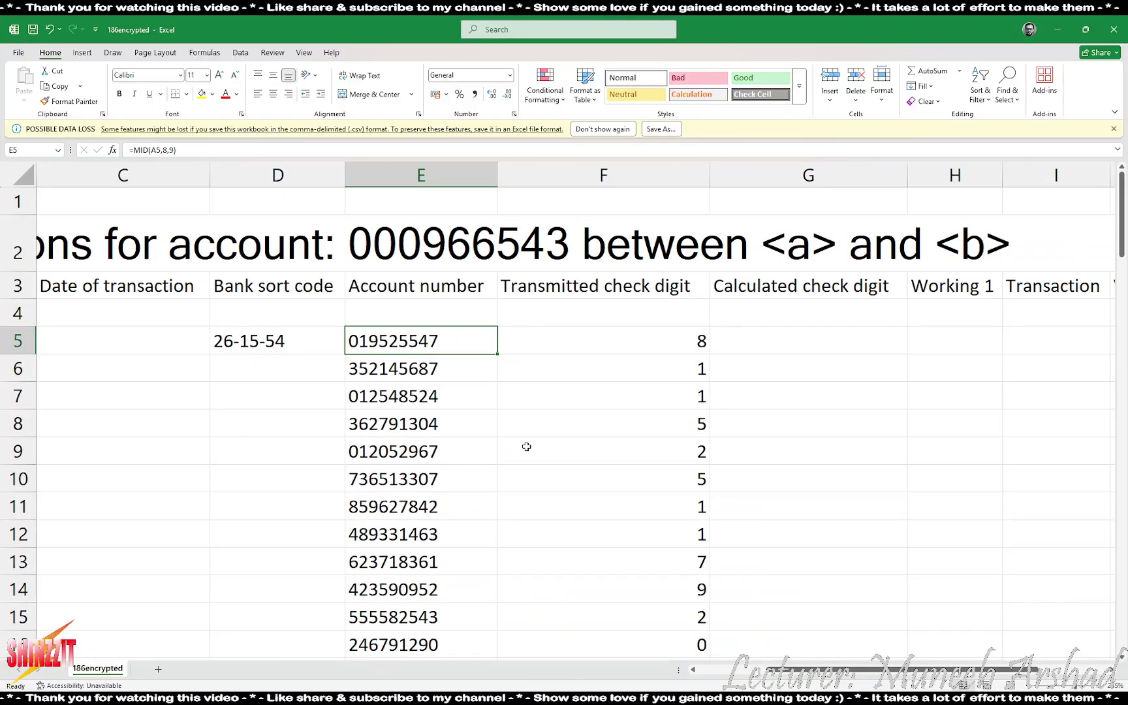
{"action": "scroll", "coordinate": [702, 672], "scroll_direction": "left", "scroll_amount": 3}
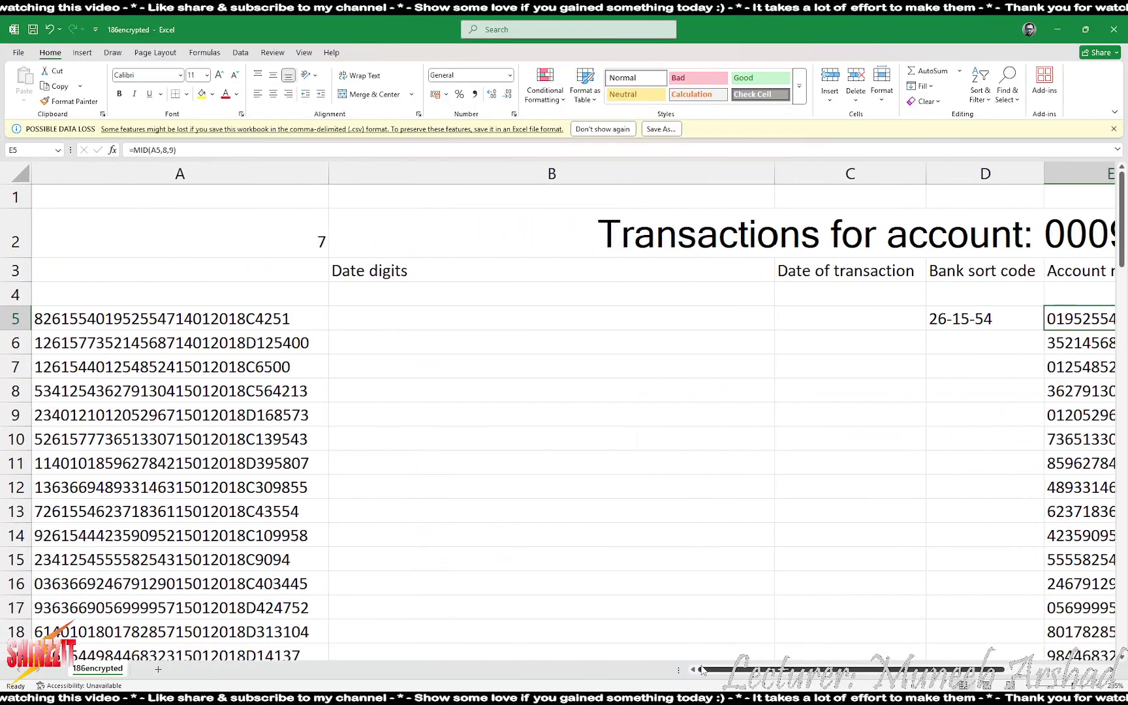
{"action": "key", "text": "alt+Tab"}
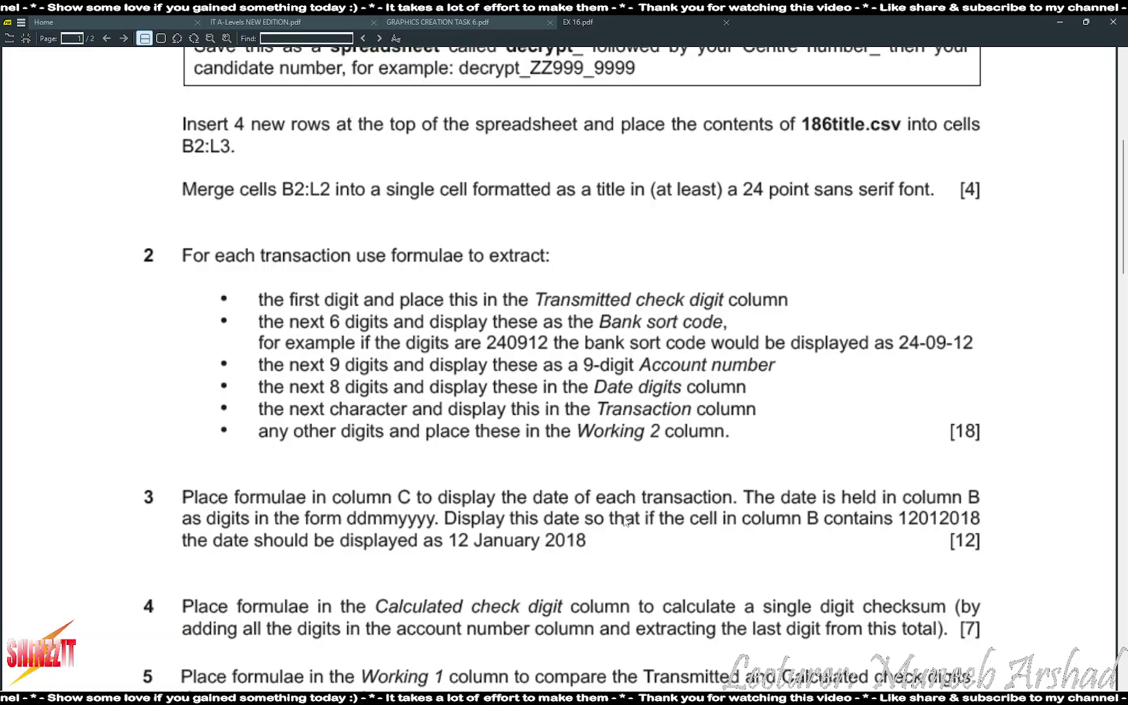
{"action": "key", "text": "alt+Tab"}
{"action": "left_click", "coordinate": [302, 231]}
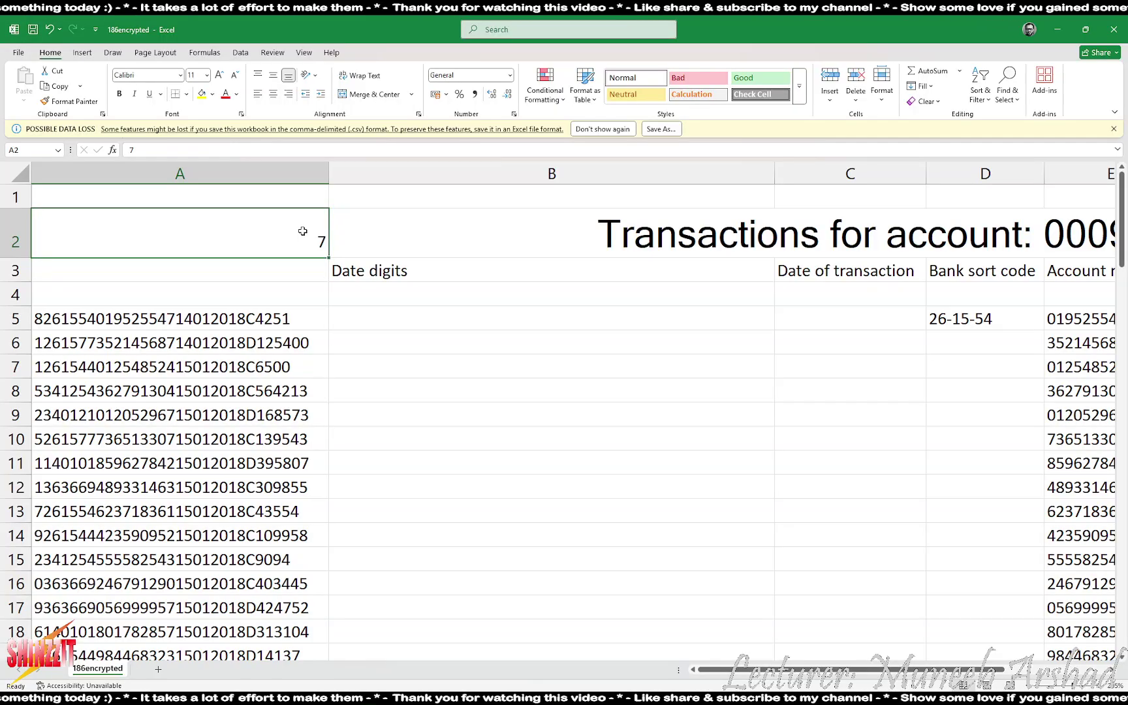
{"action": "type", "text": "16"}
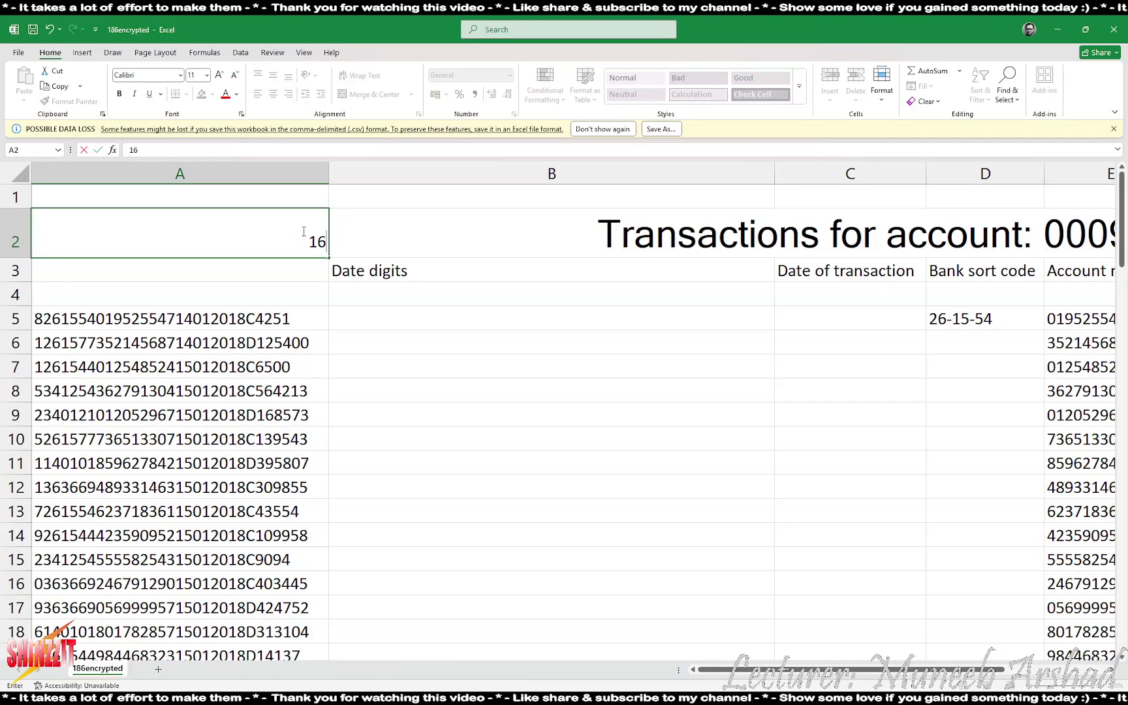
{"action": "key", "text": "Return"}
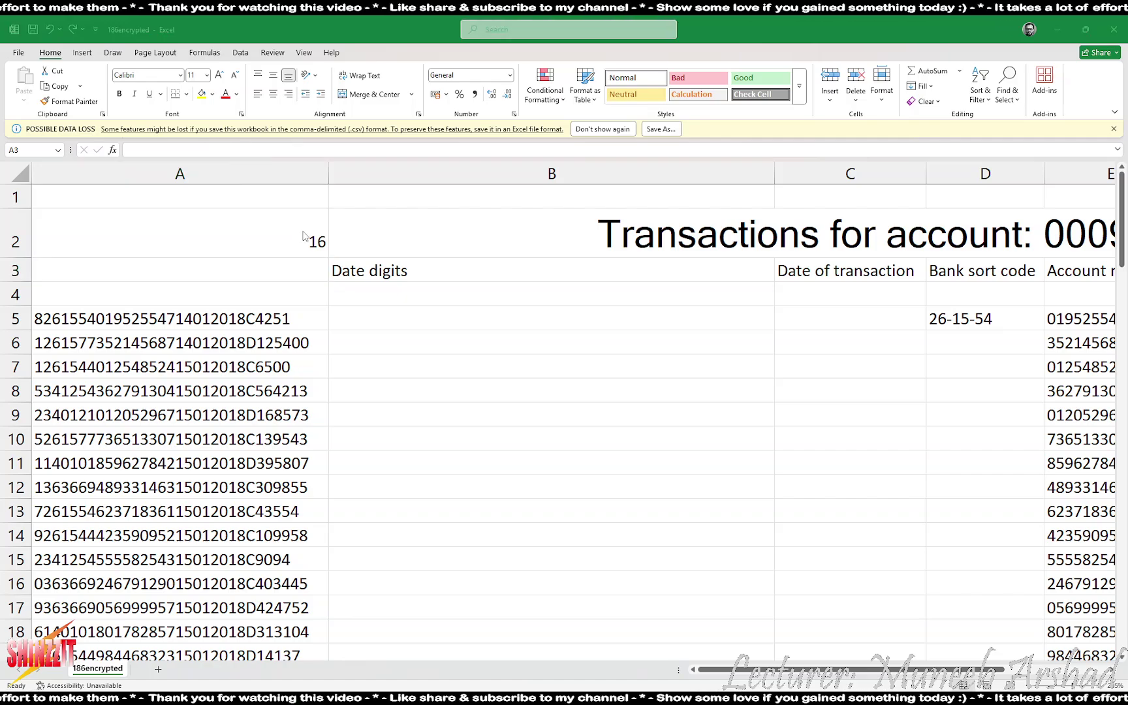
- Consult the exam paper PDF, enter =MID(A5,17,6) in B5 of the spreadsheet for the date digits, and fill it down column B
{"action": "key", "text": "alt+Tab"}
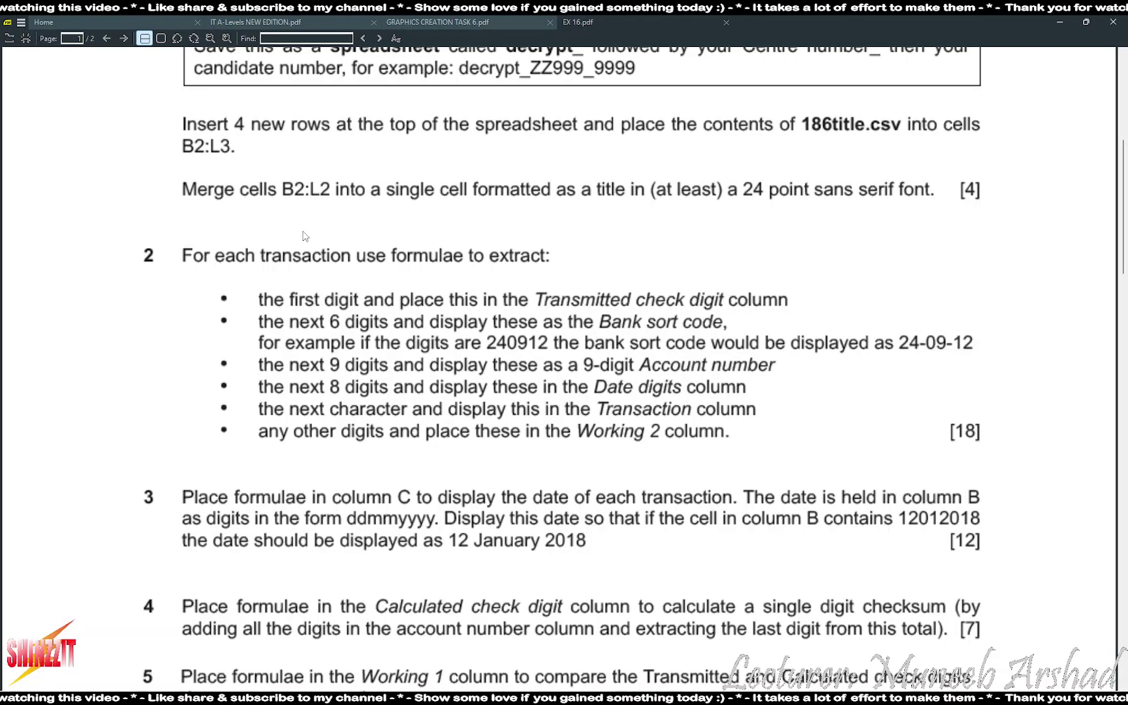
{"action": "key", "text": "alt+Tab"}
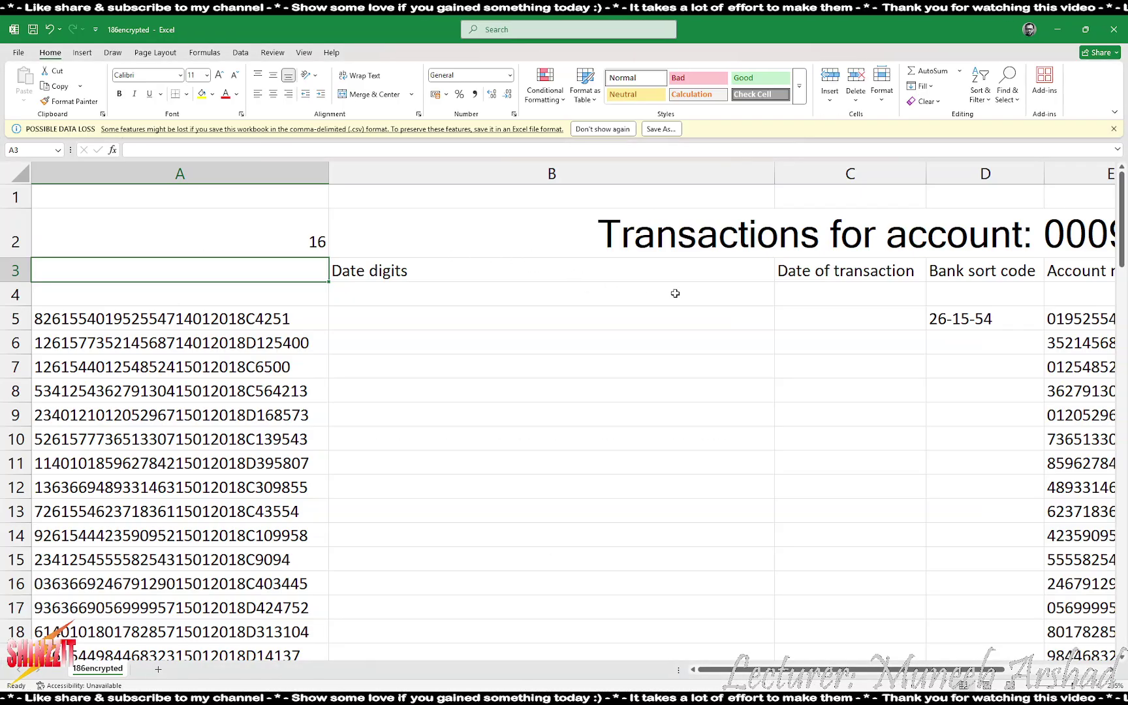
{"action": "left_click", "coordinate": [504, 326]}
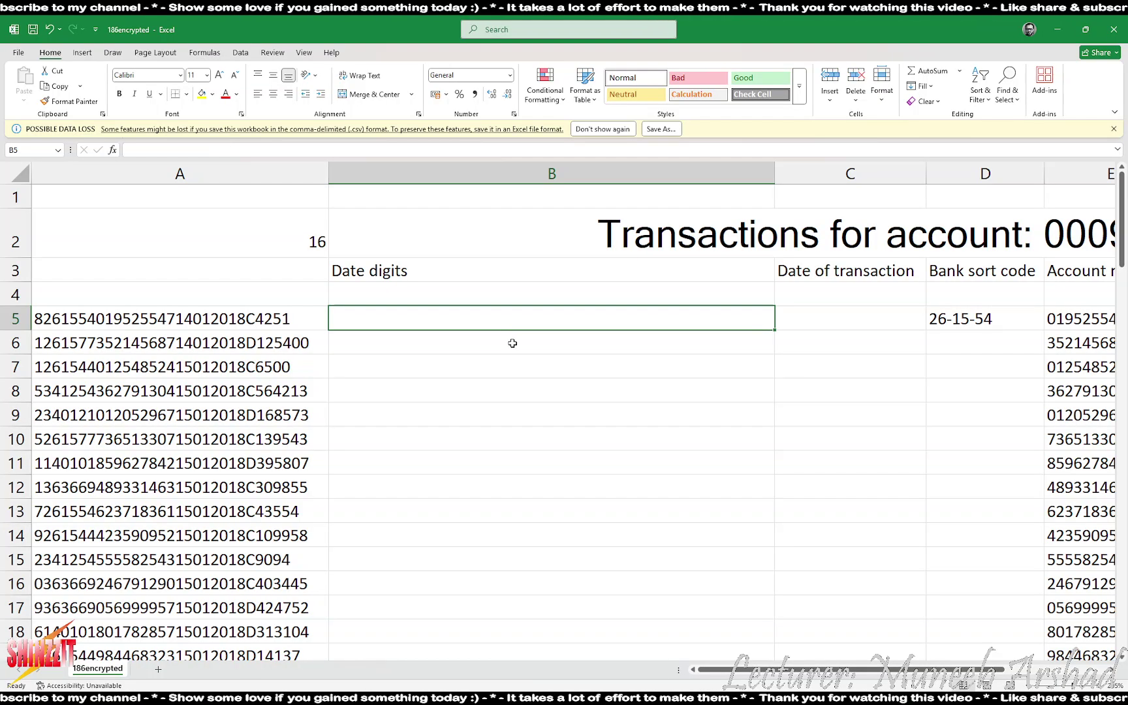
{"action": "type", "text": "=mid("}
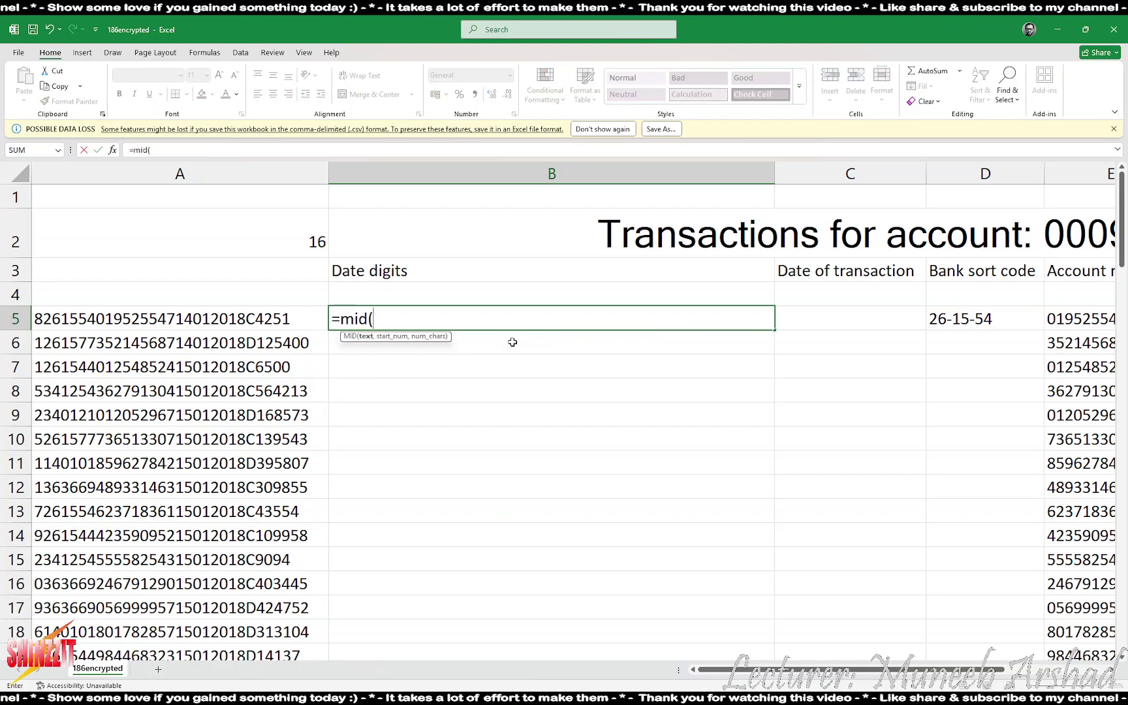
{"action": "type", "text": "a5,"}
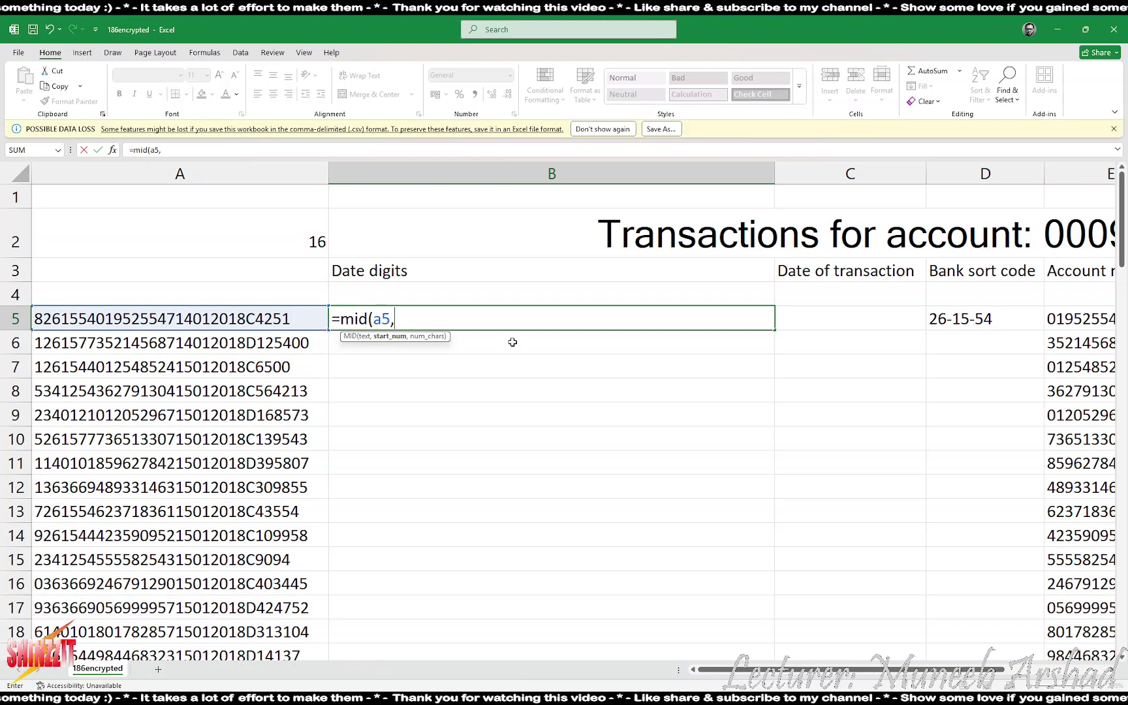
{"action": "type", "text": "17"}
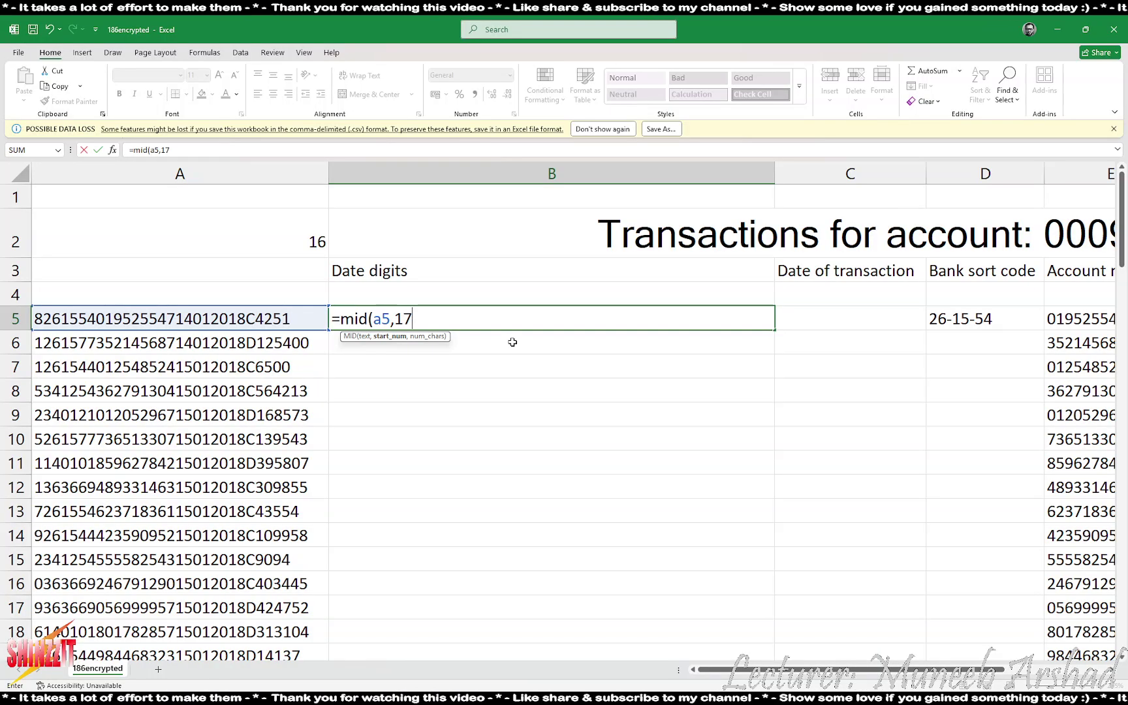
{"action": "type", "text": ","}
{"action": "key", "text": "alt+Tab"}
{"action": "key", "text": "alt+Tab"}
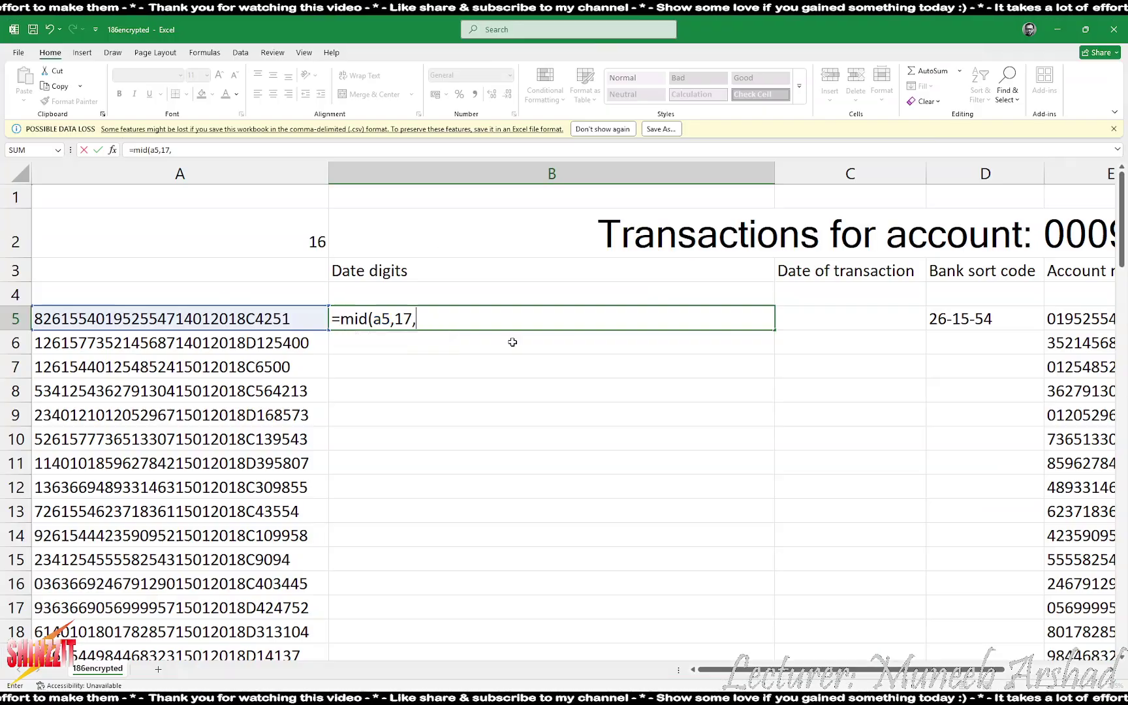
{"action": "type", "text": "6"}
{"action": "key", "text": "Return"}
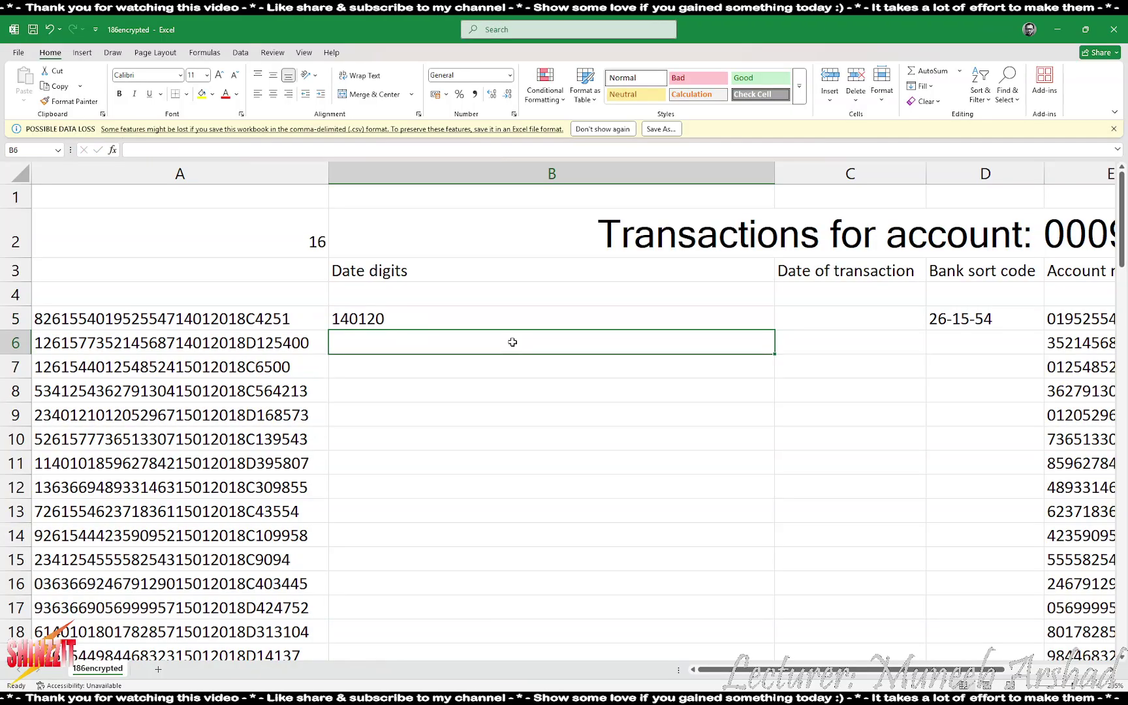
{"action": "left_click", "coordinate": [514, 322]}
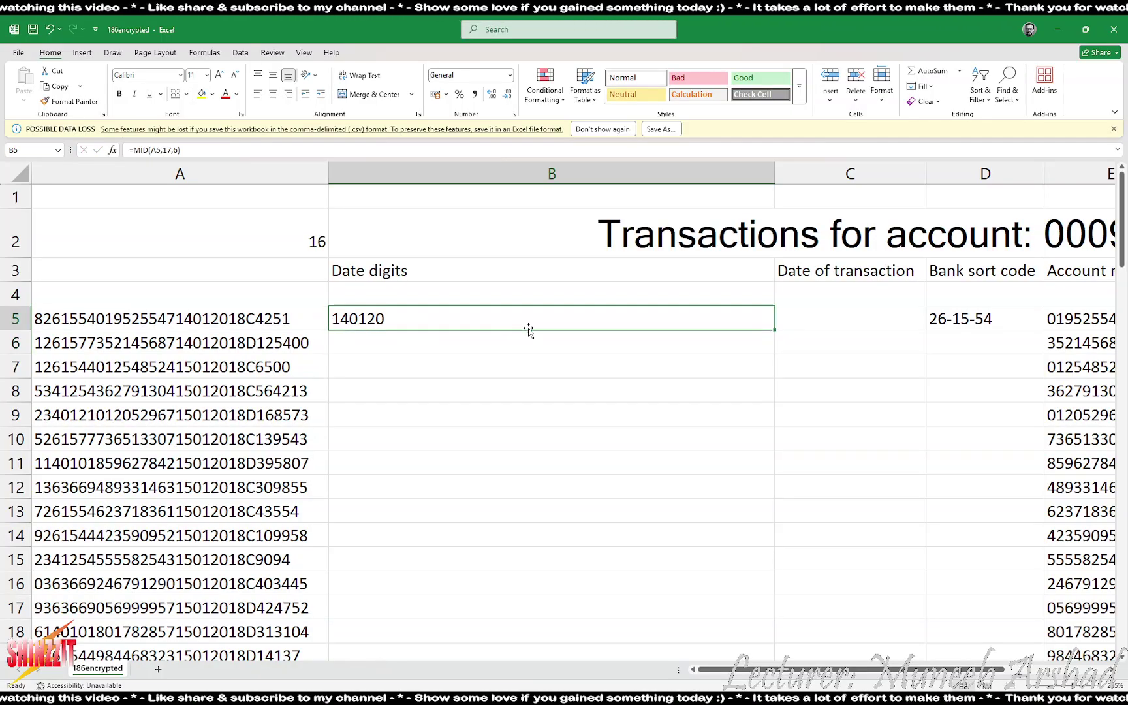
{"action": "double_click", "coordinate": [775, 329]}
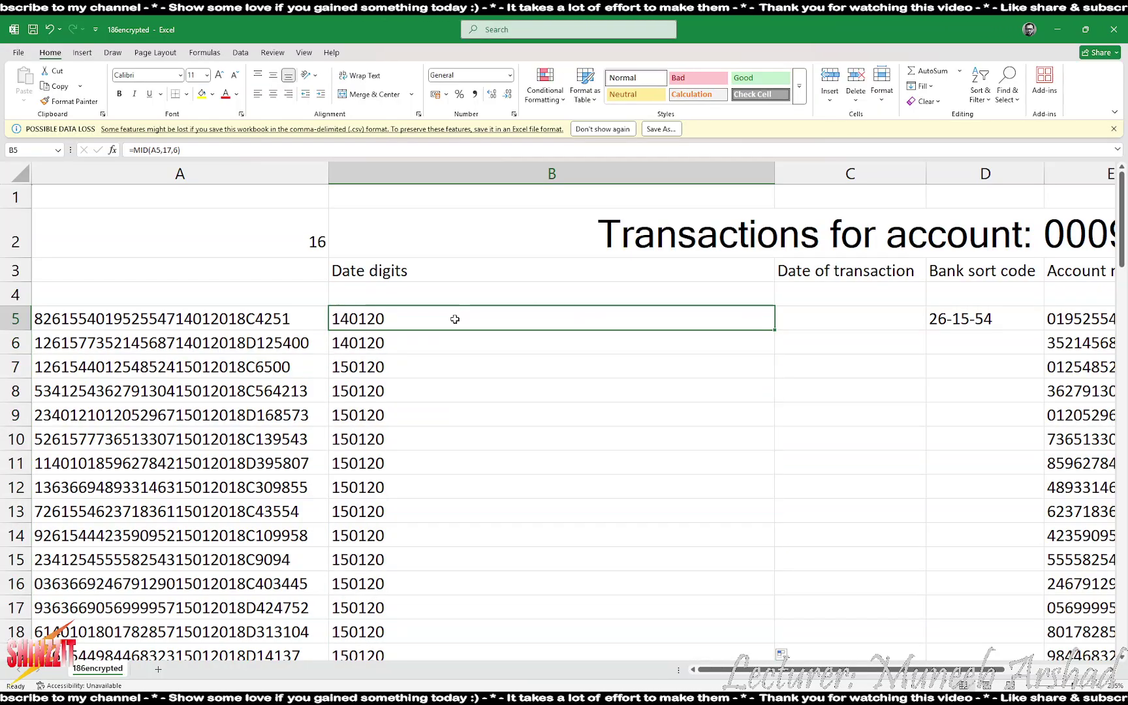
- Recheck the date digits requirement in the exam paper PDF, change B5 to =MID(A5,17,8) and refill column B
{"action": "double_click", "coordinate": [455, 319]}
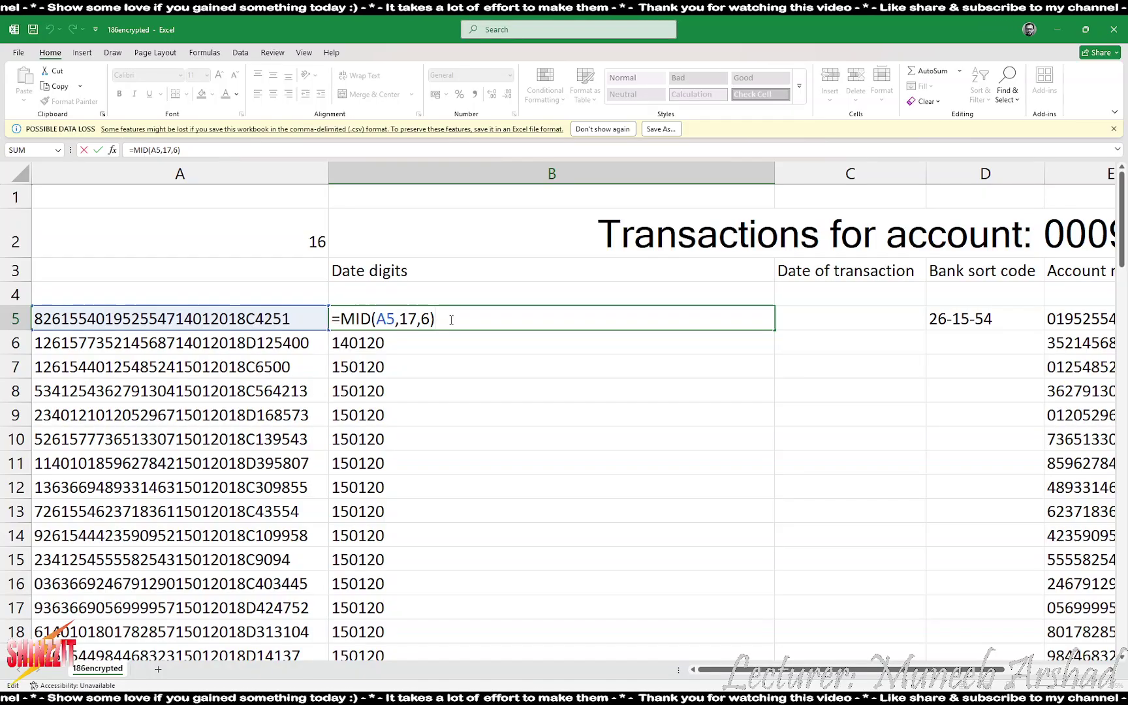
{"action": "key", "text": "alt+Tab"}
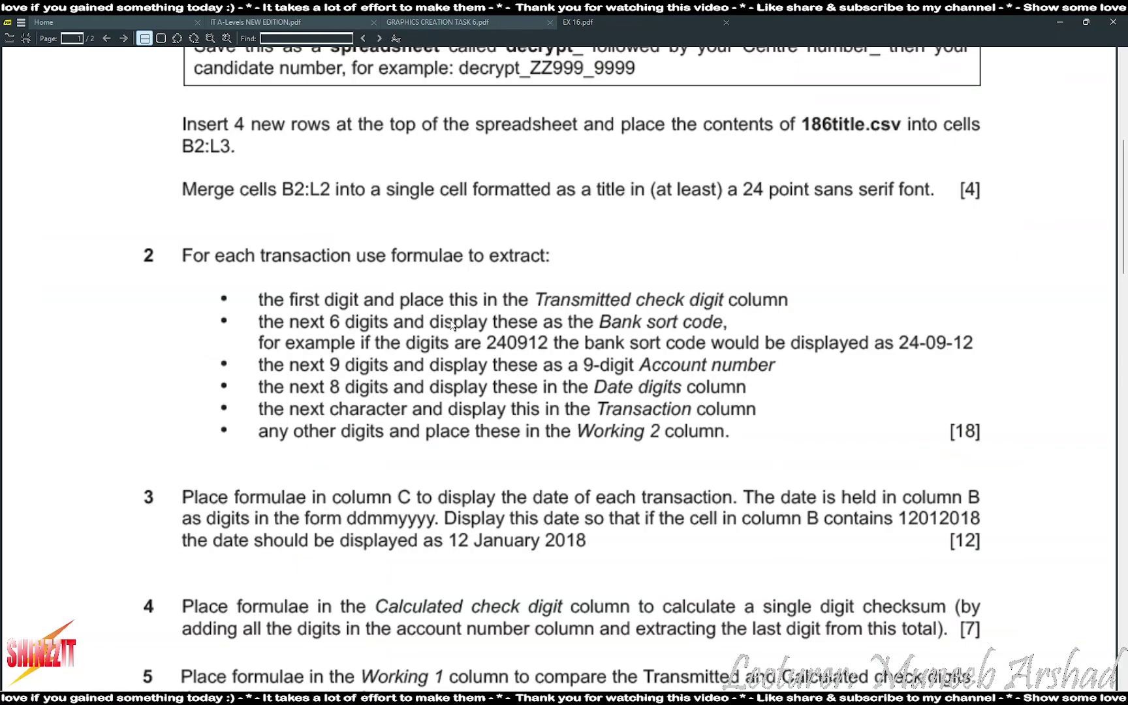
{"action": "key", "text": "alt+Tab"}
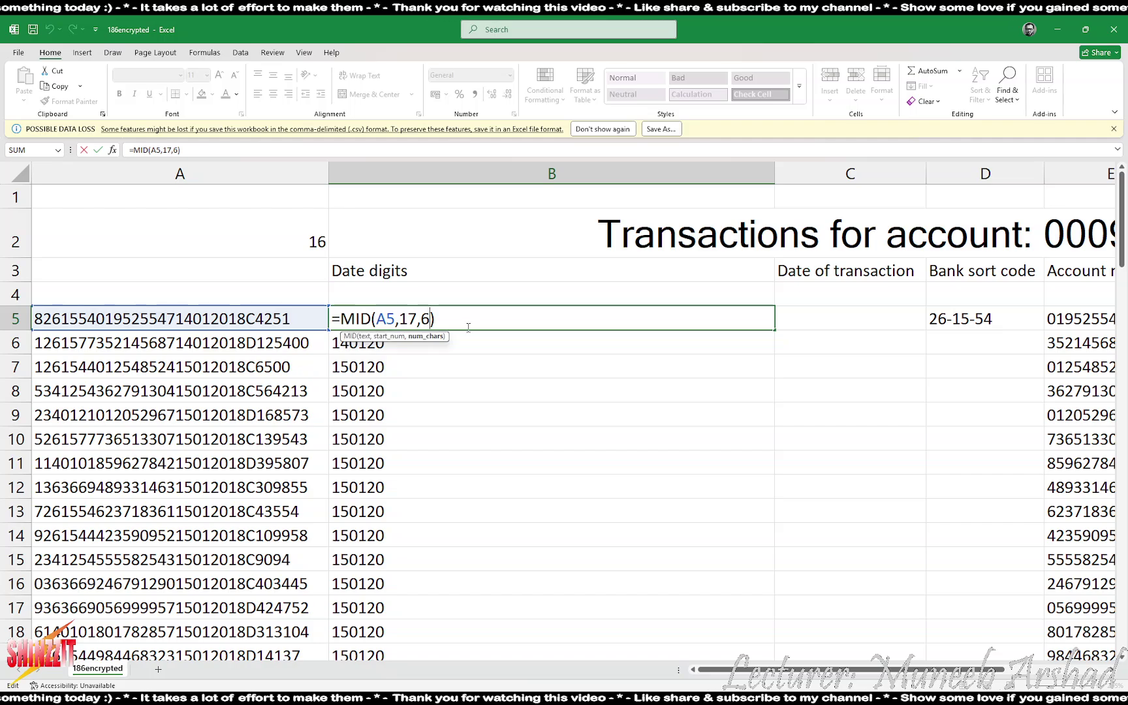
{"action": "key", "text": "BackSpace"}
{"action": "type", "text": "8"}
{"action": "key", "text": "Return"}
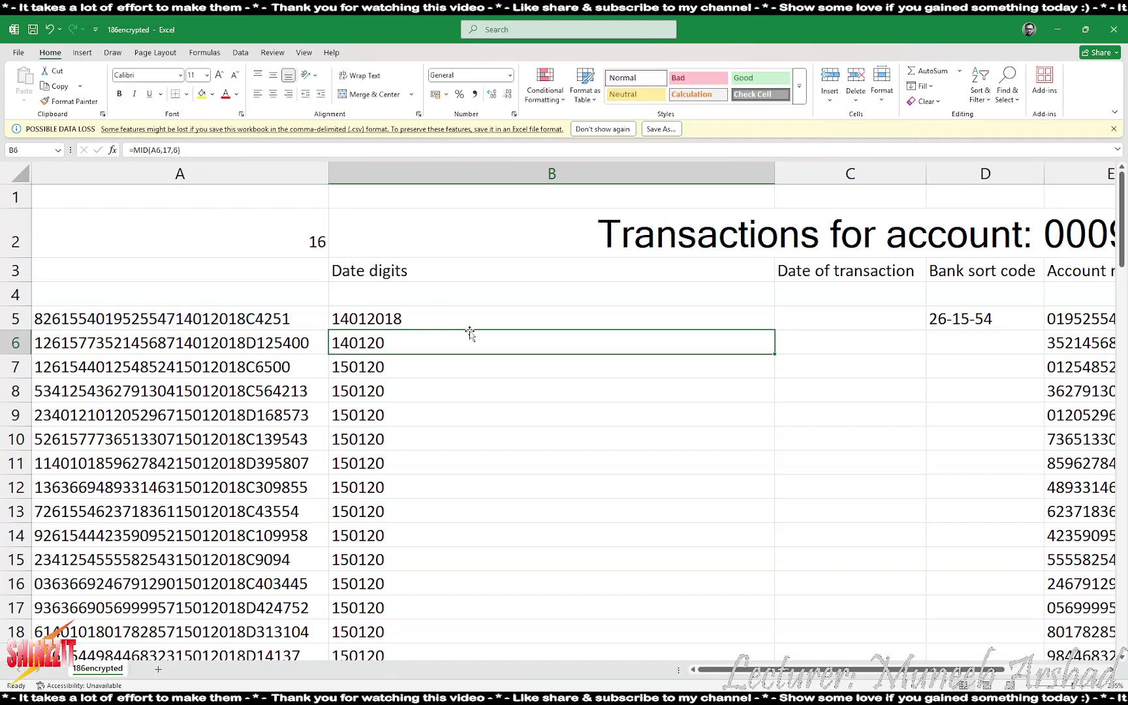
{"action": "left_click", "coordinate": [751, 321]}
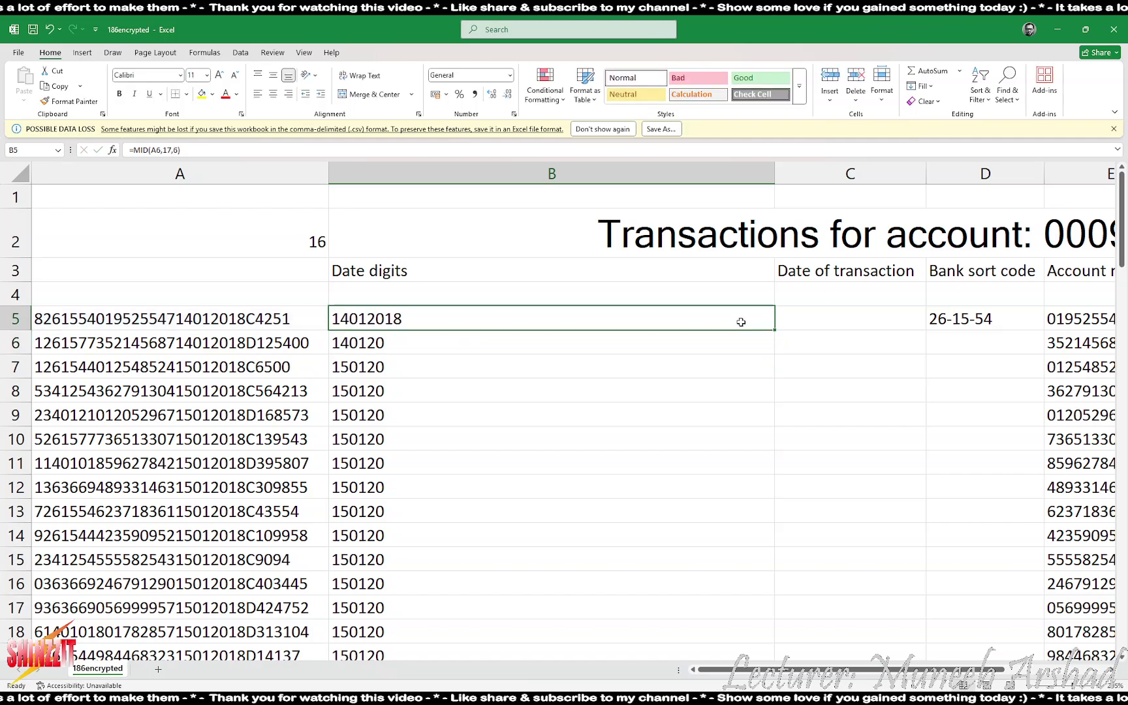
{"action": "double_click", "coordinate": [774, 329]}
- Update the running count of extracted characters in cell A2 to 24
{"action": "left_click", "coordinate": [312, 239]}
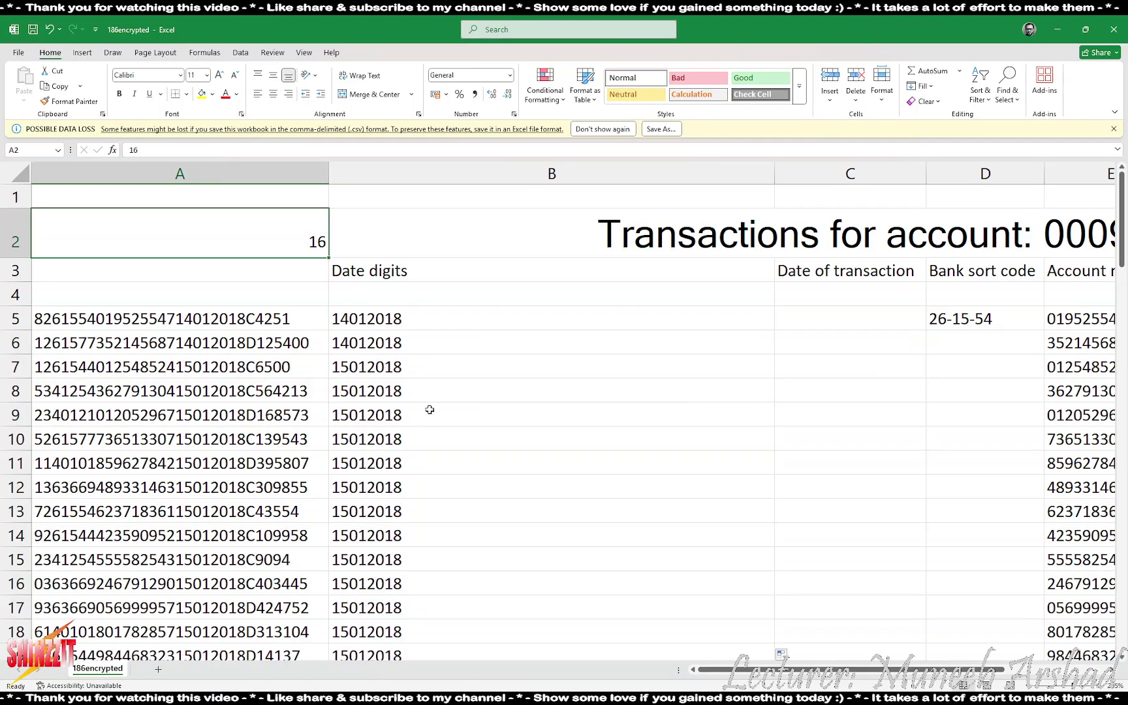
{"action": "type", "text": "24"}
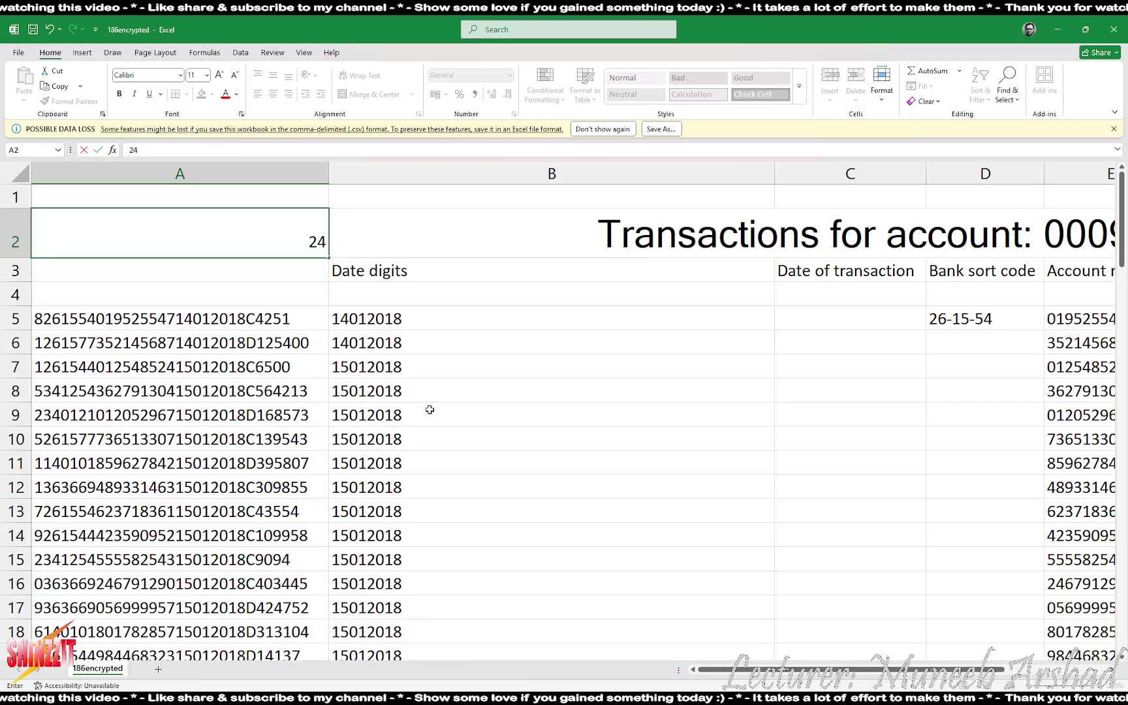
{"action": "key", "text": "Return"}
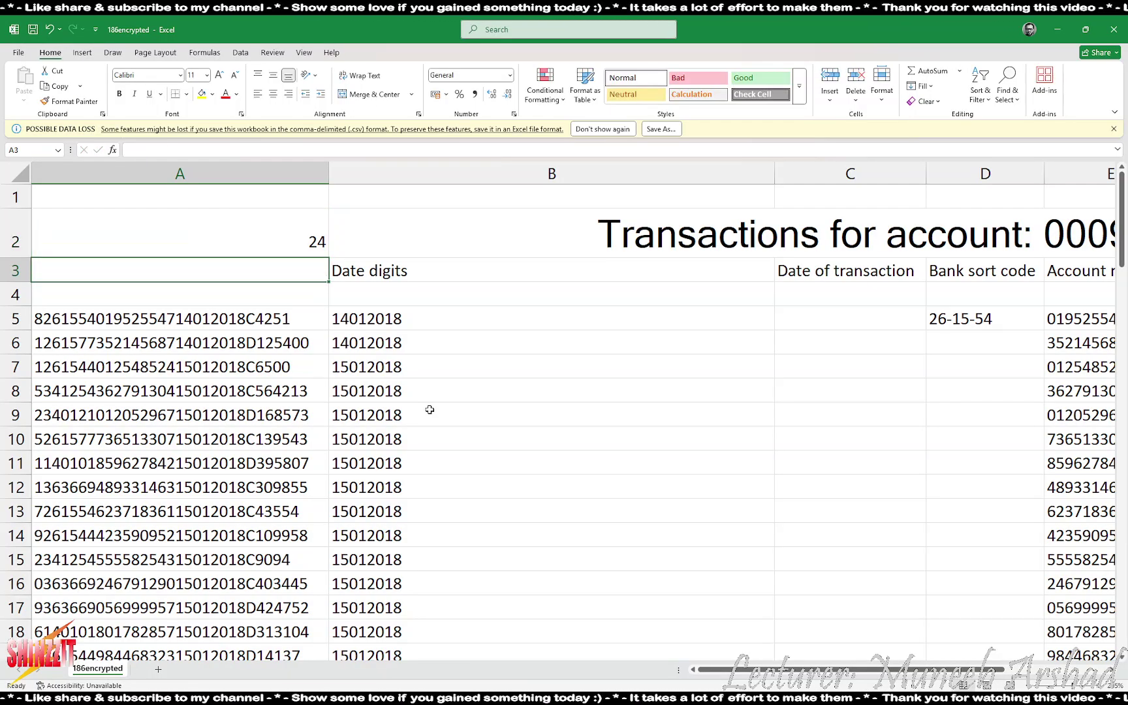
- Check the Transaction requirement in the exam paper PDF and enter =MID(A5,25,1) in I5 of the spreadsheet
{"action": "key", "text": "alt+Tab"}
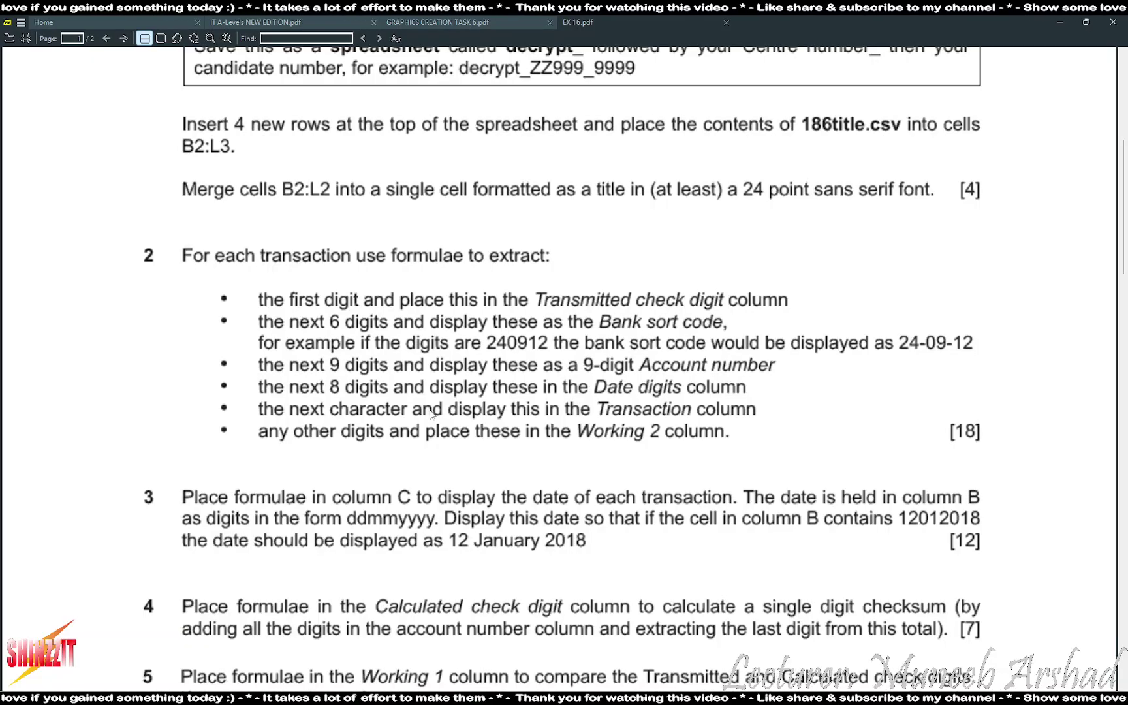
{"action": "key", "text": "alt+Tab"}
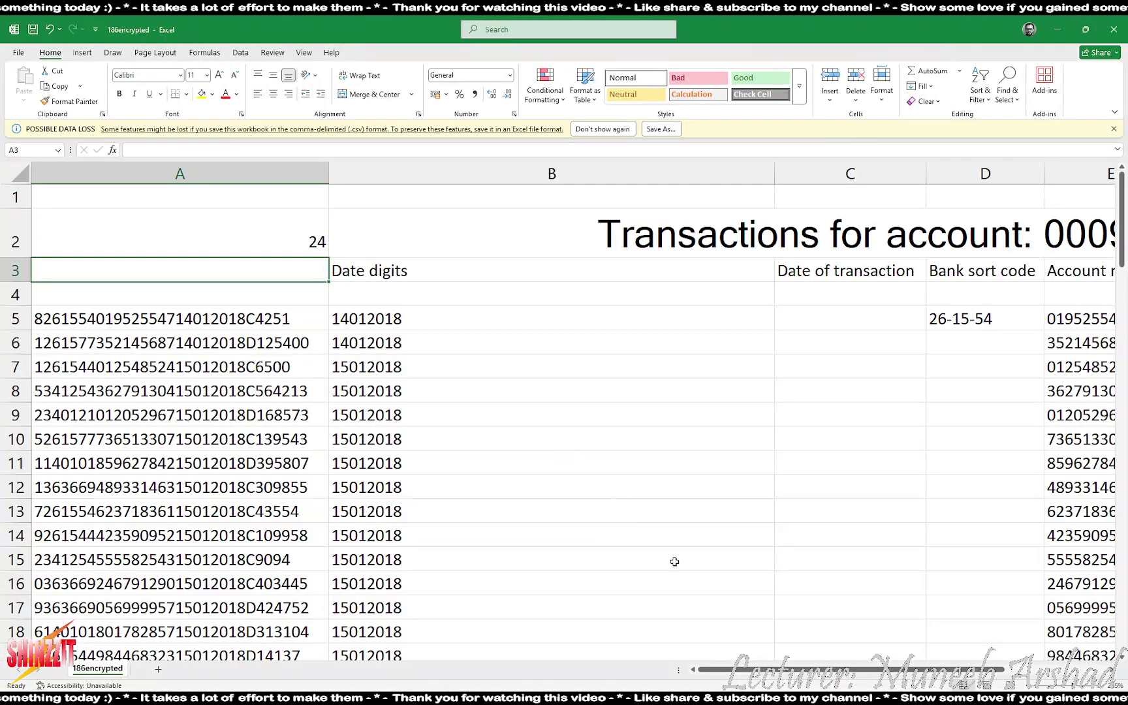
{"action": "left_click_drag", "start_coordinate": [842, 669], "coordinate": [875, 669]}
{"action": "left_click", "coordinate": [930, 321]}
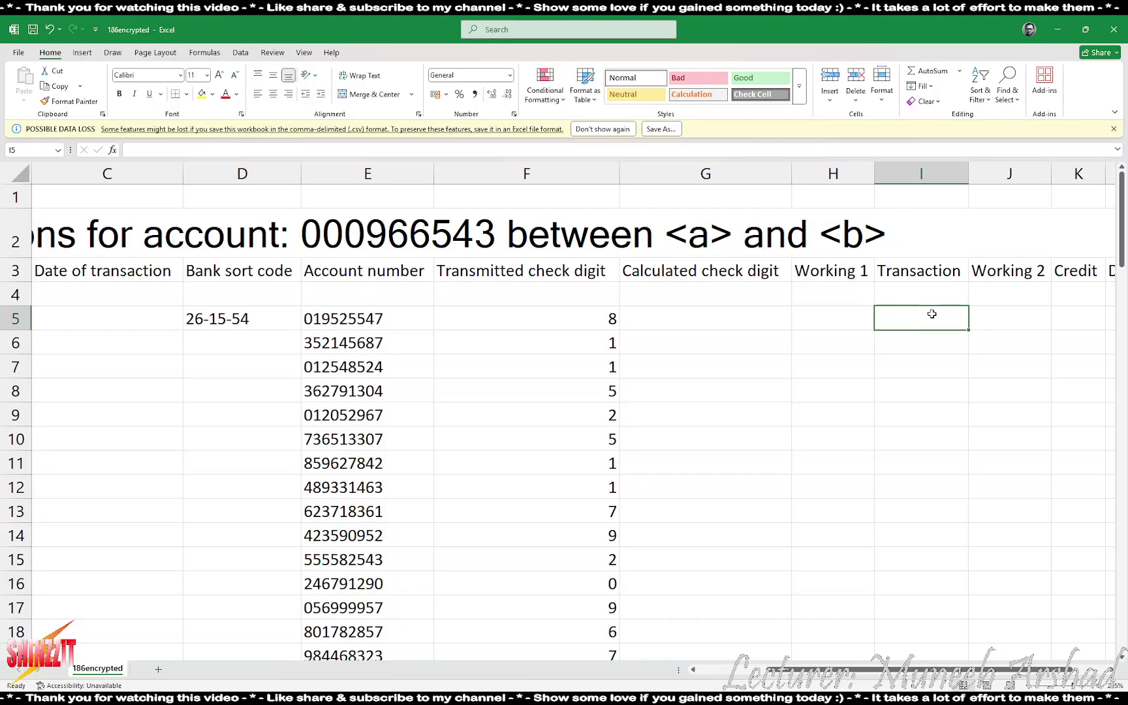
{"action": "type", "text": "=mid("}
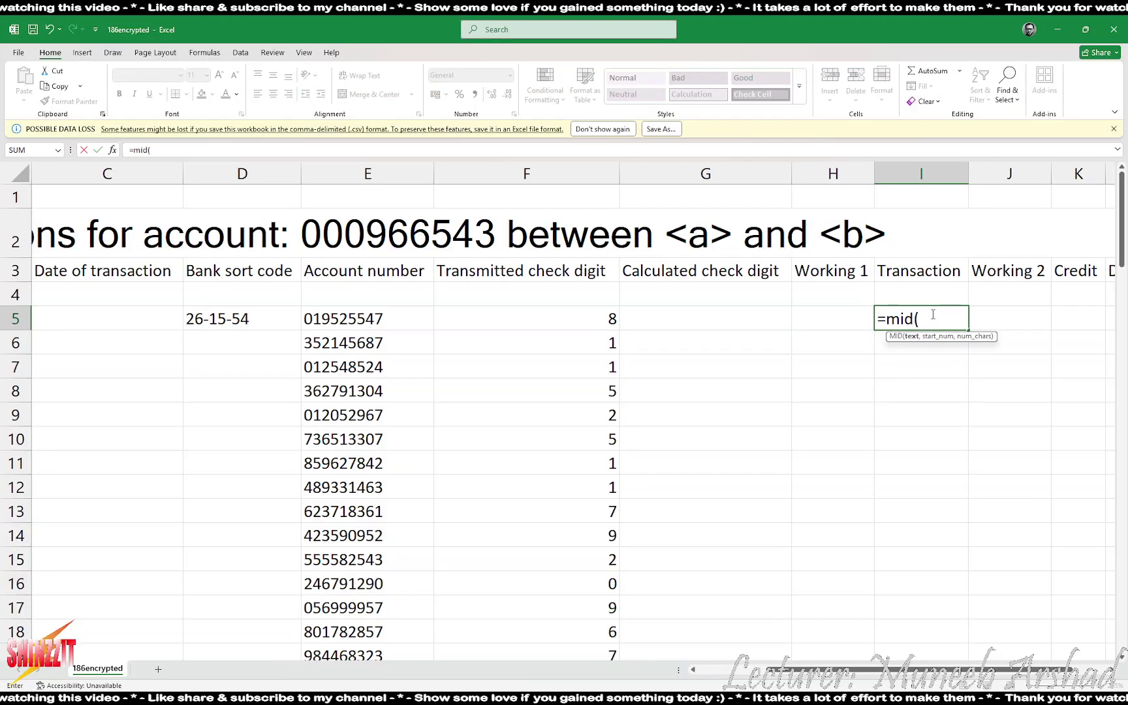
{"action": "type", "text": "a5,2"}
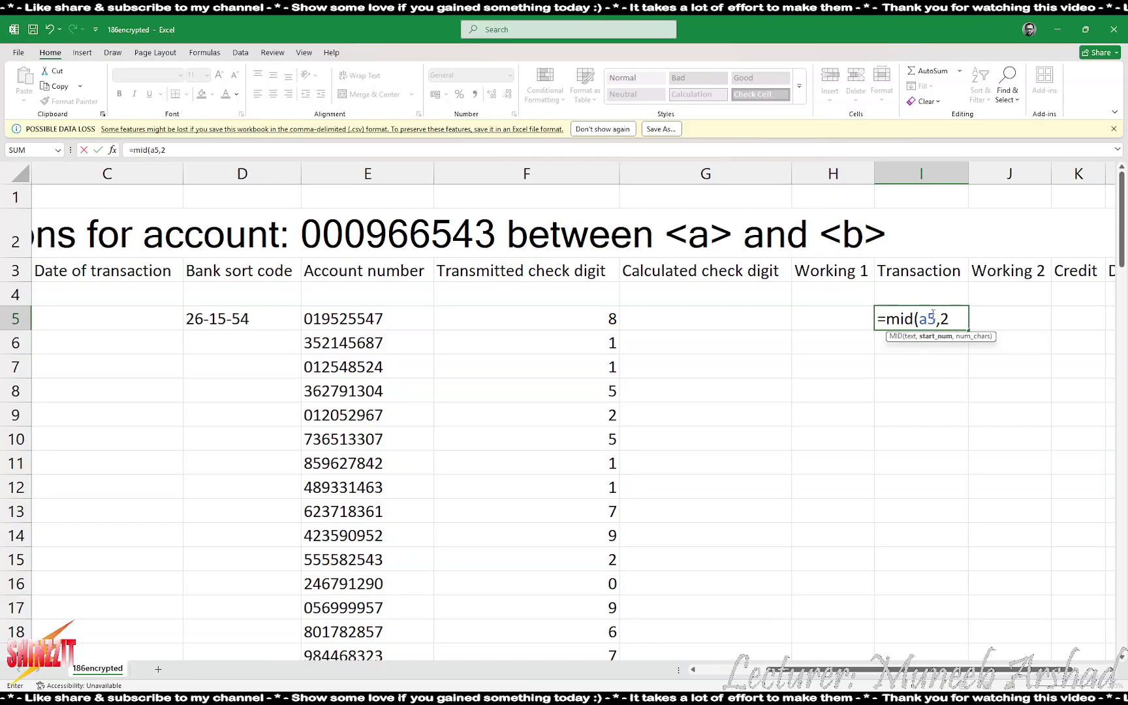
{"action": "type", "text": "5,1"}
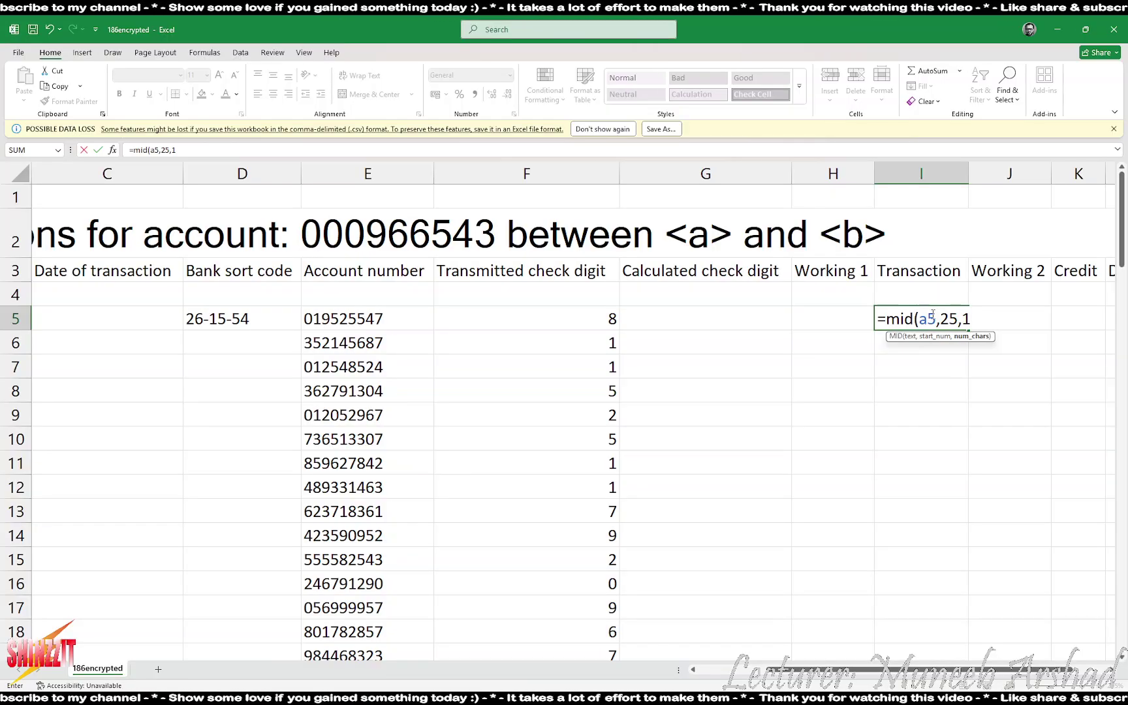
{"action": "key", "text": "Return"}
{"action": "left_click", "coordinate": [931, 315]}
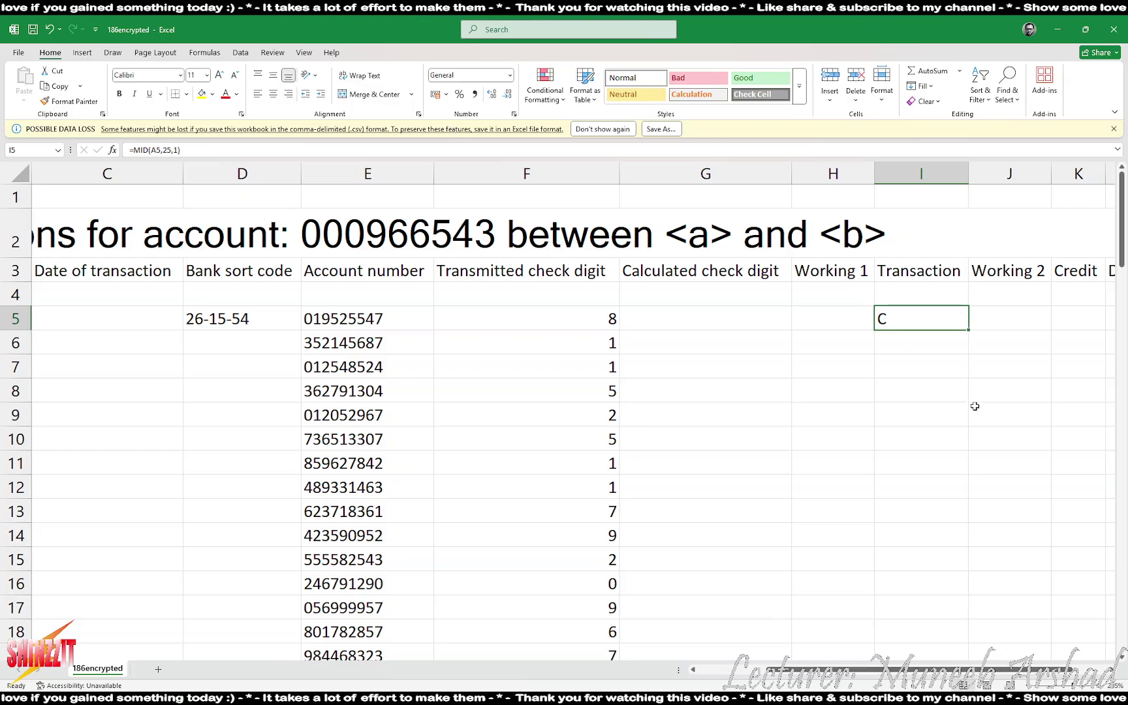
- Fill the Transaction formula from I5 down column I to the last record in row 80
{"action": "left_click_drag", "start_coordinate": [967, 331], "coordinate": [914, 353]}
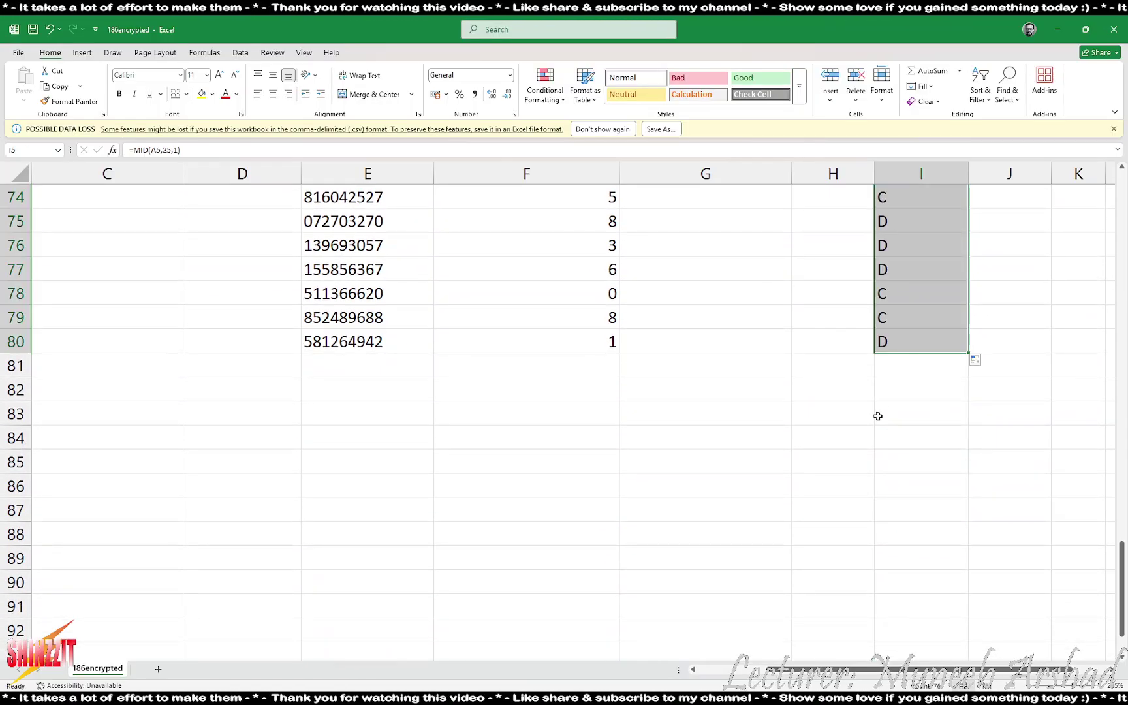
{"action": "scroll", "coordinate": [879, 421], "scroll_direction": "up", "scroll_amount": 20}
{"action": "scroll", "coordinate": [880, 421], "scroll_direction": "up", "scroll_amount": 3}
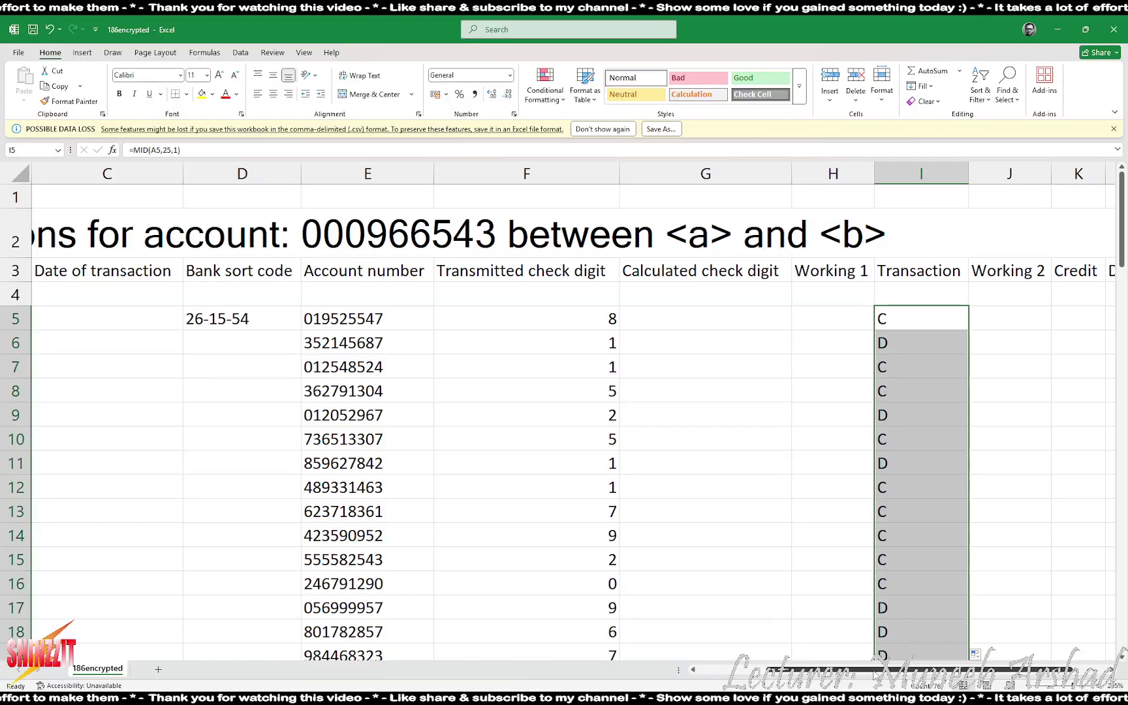
- Update the running count of extracted characters in cell A2 to 25
{"action": "left_click_drag", "start_coordinate": [872, 673], "coordinate": [702, 673]}
{"action": "left_click", "coordinate": [290, 222]}
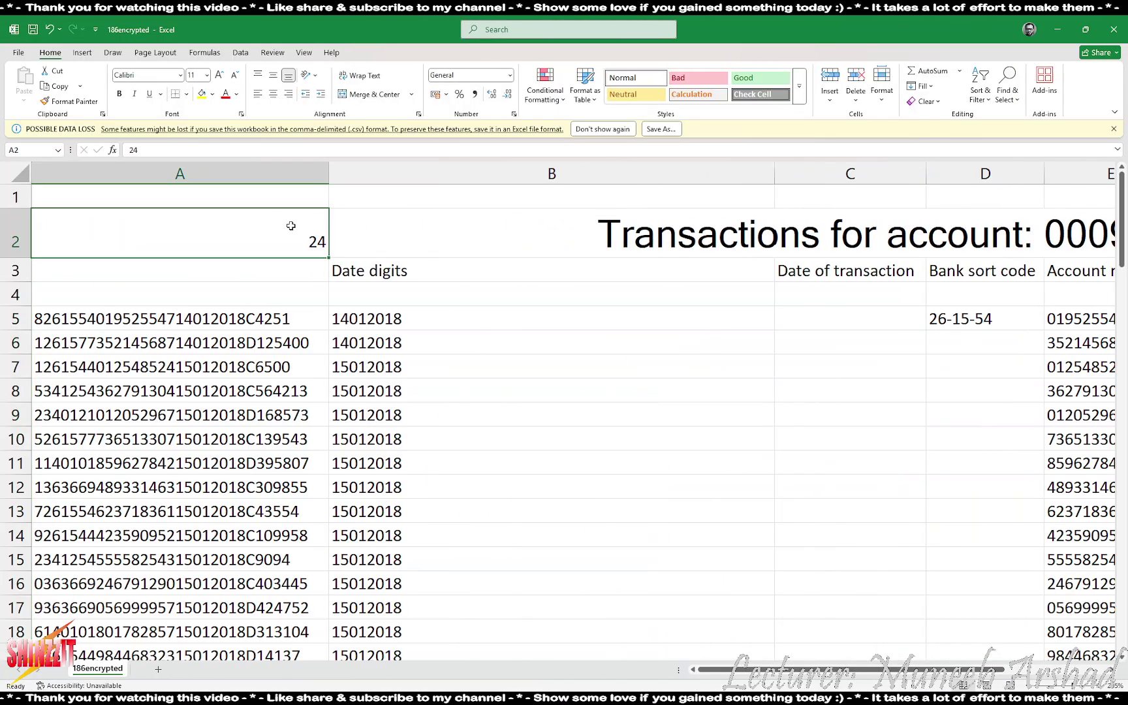
{"action": "type", "text": "25"}
{"action": "key", "text": "Return"}
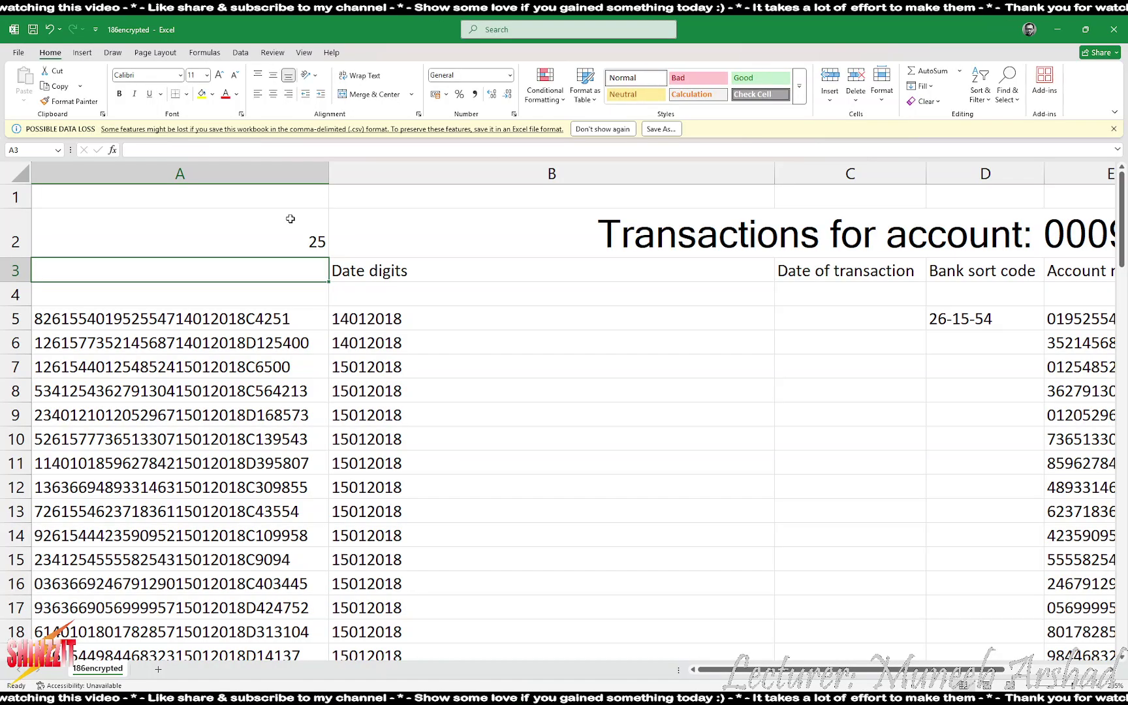
- Check the Working 2 requirement in the exam paper PDF, enter =LEN(A5)-25 in J5 of the spreadsheet and fill it down column J
{"action": "key", "text": "alt+Tab"}
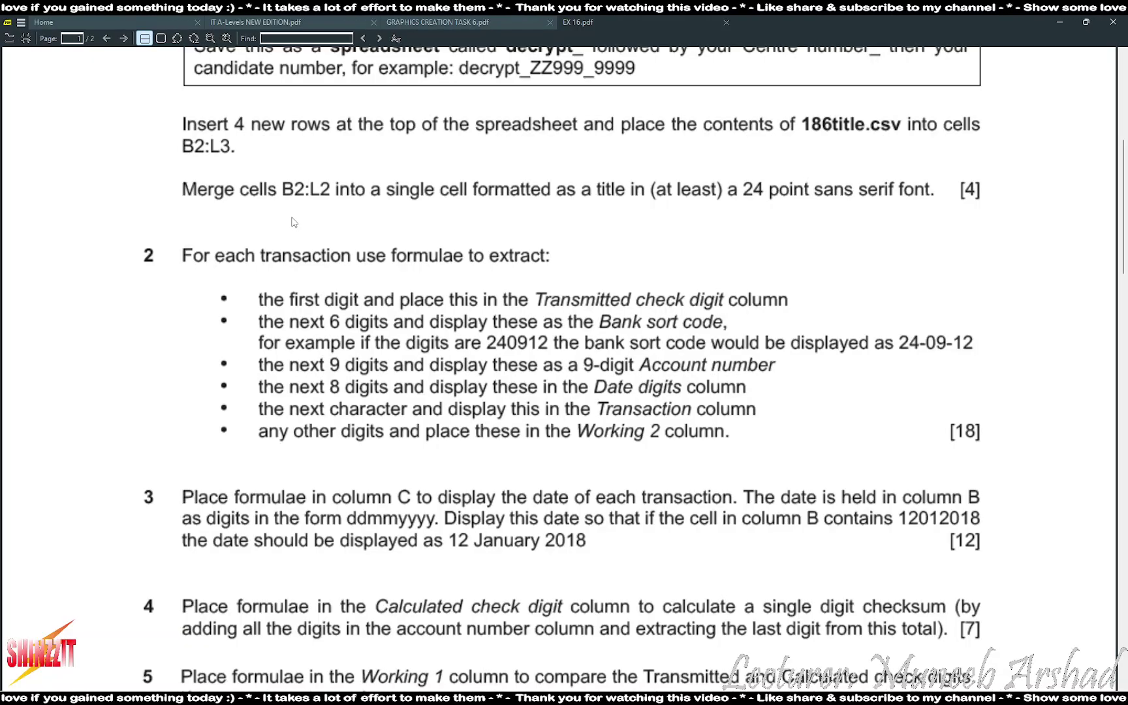
{"action": "key", "text": "alt+Tab"}
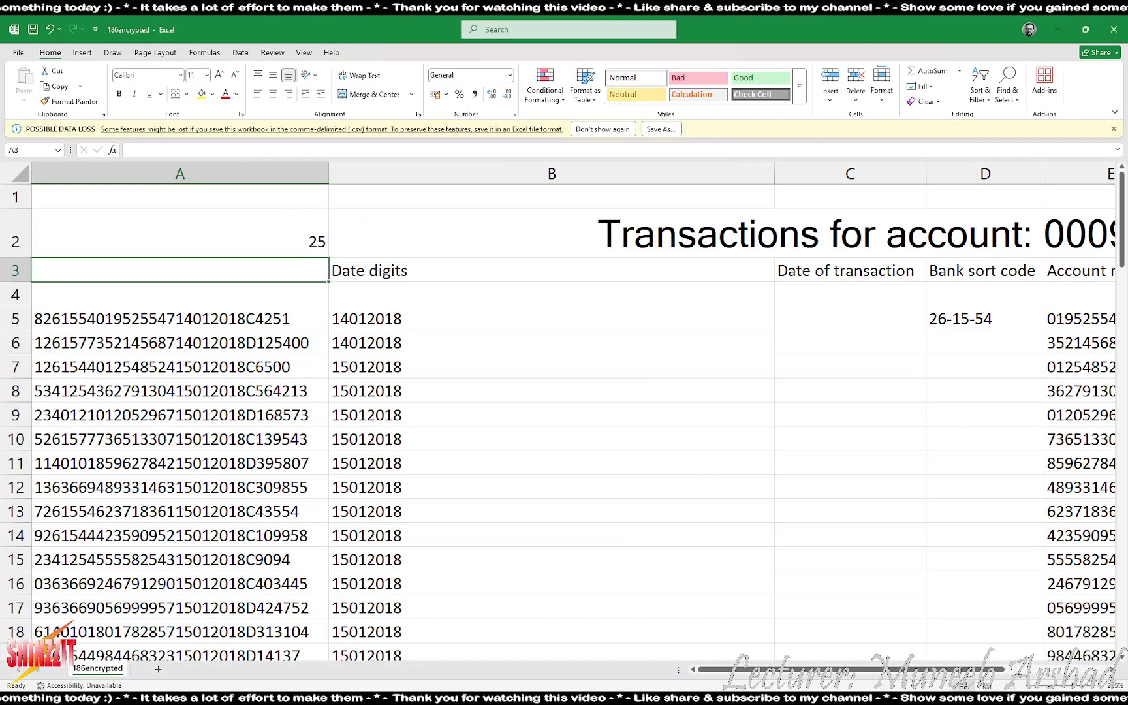
{"action": "scroll", "coordinate": [822, 330], "scroll_direction": "right", "scroll_amount": 5}
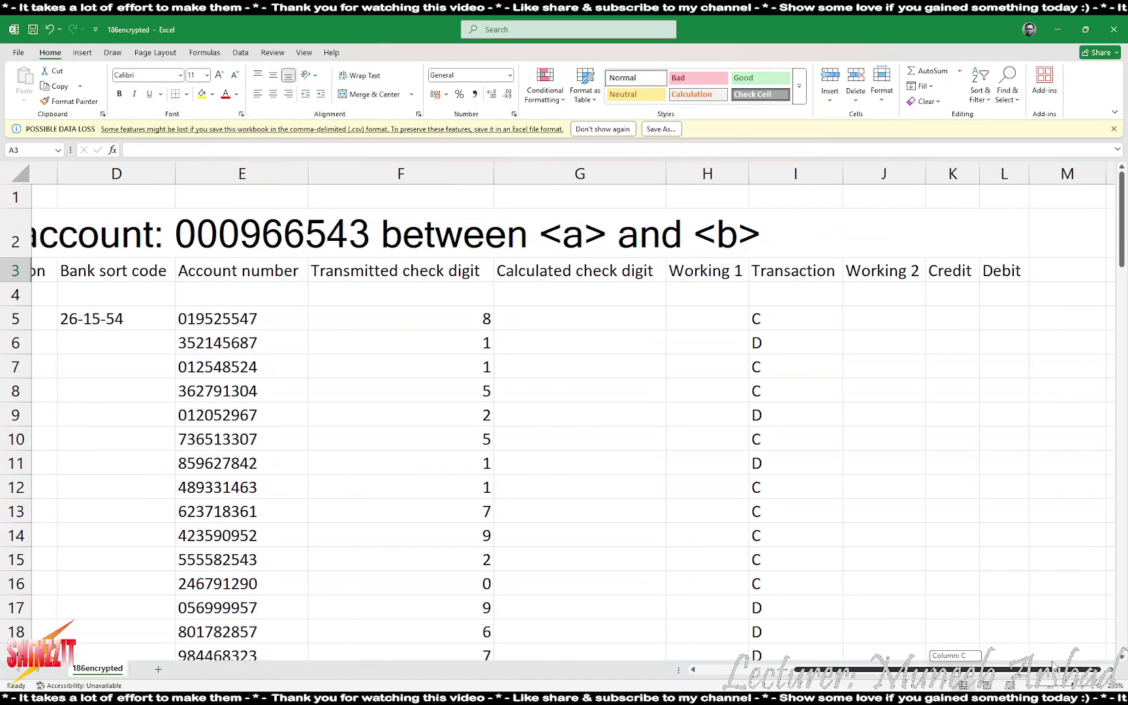
{"action": "left_click", "coordinate": [857, 312]}
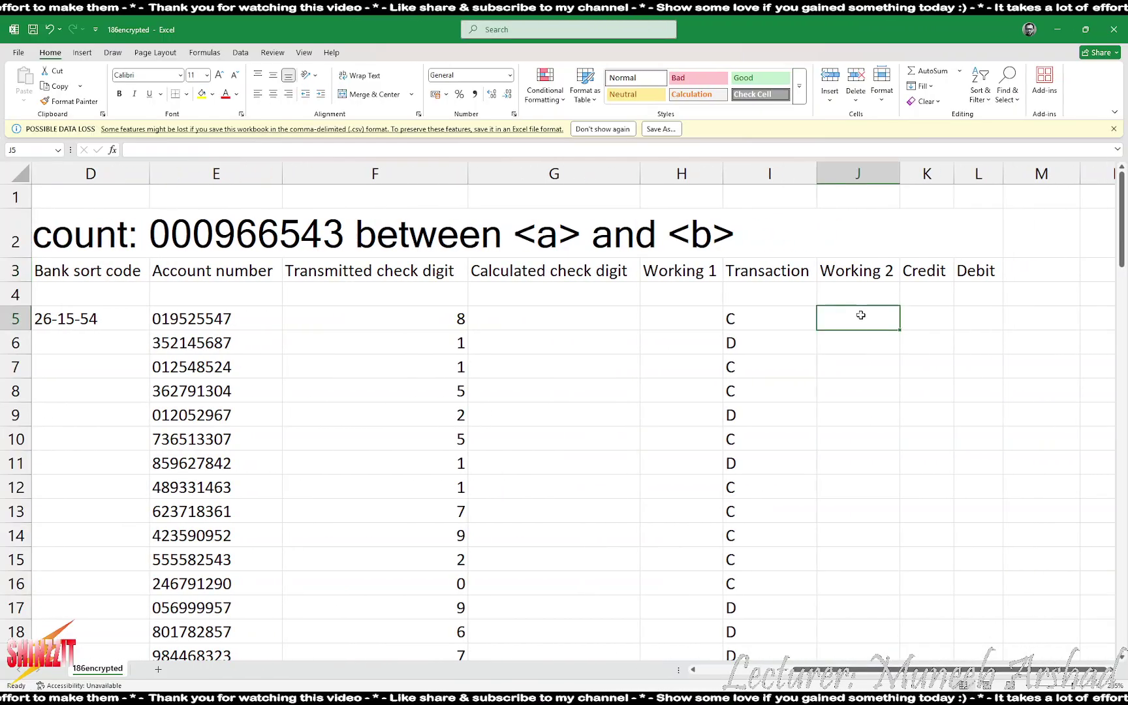
{"action": "type", "text": "="}
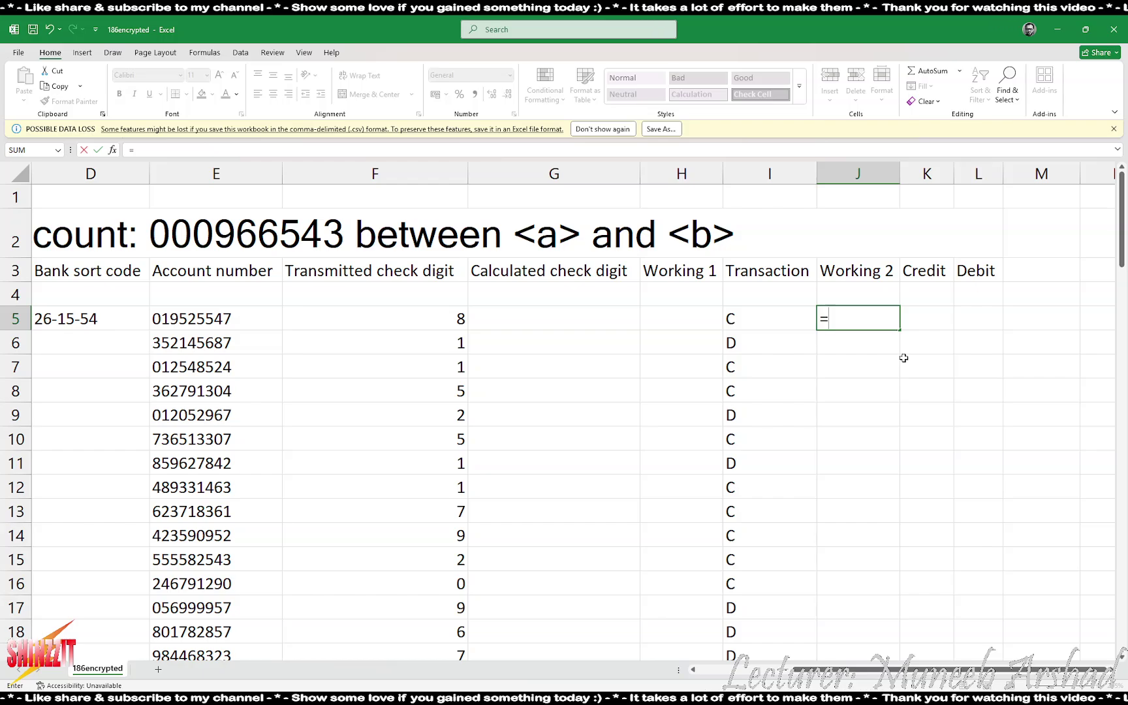
{"action": "type", "text": "len("}
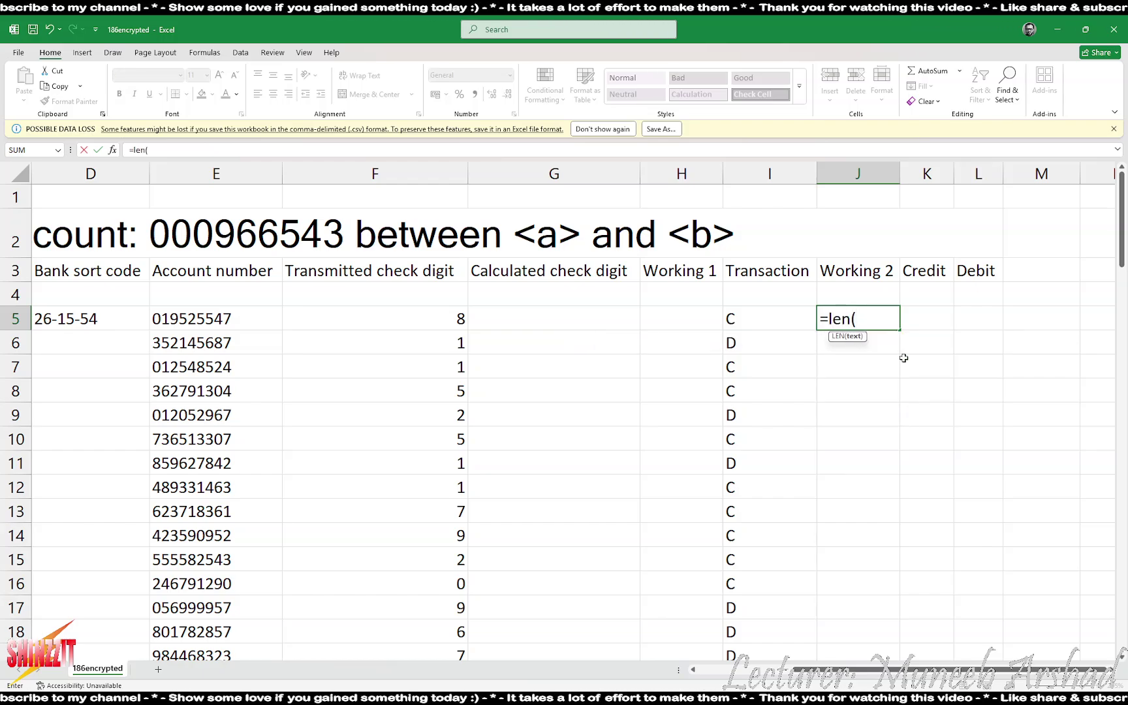
{"action": "type", "text": "a5)"}
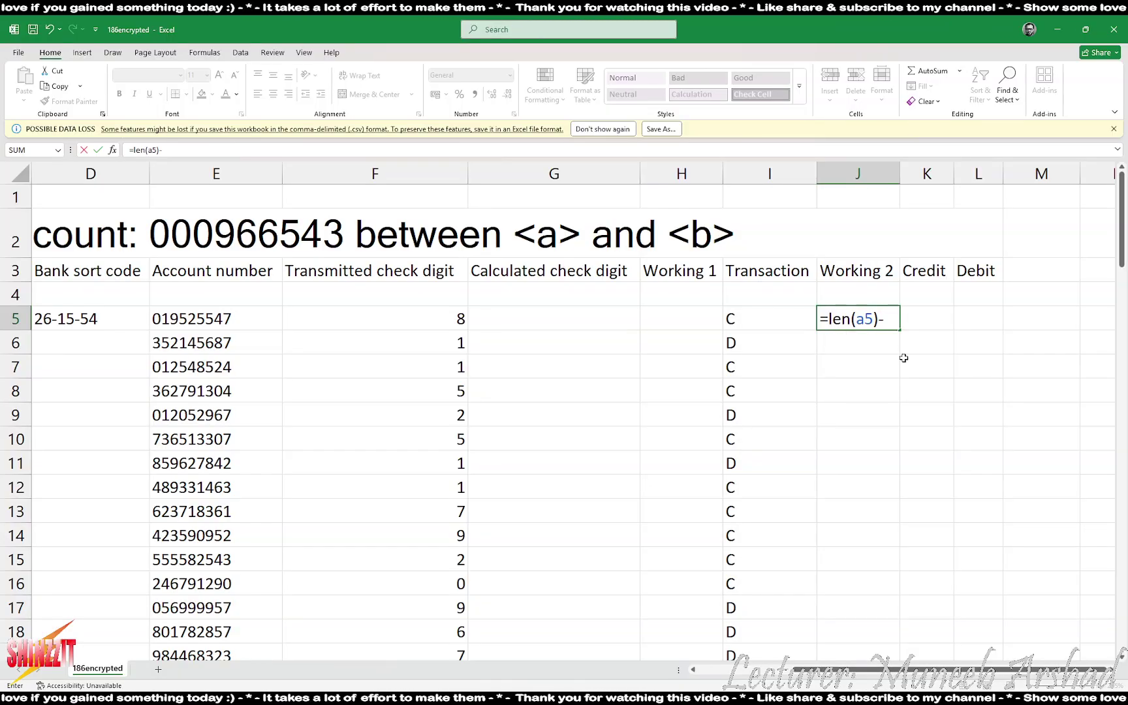
{"action": "type", "text": "-25"}
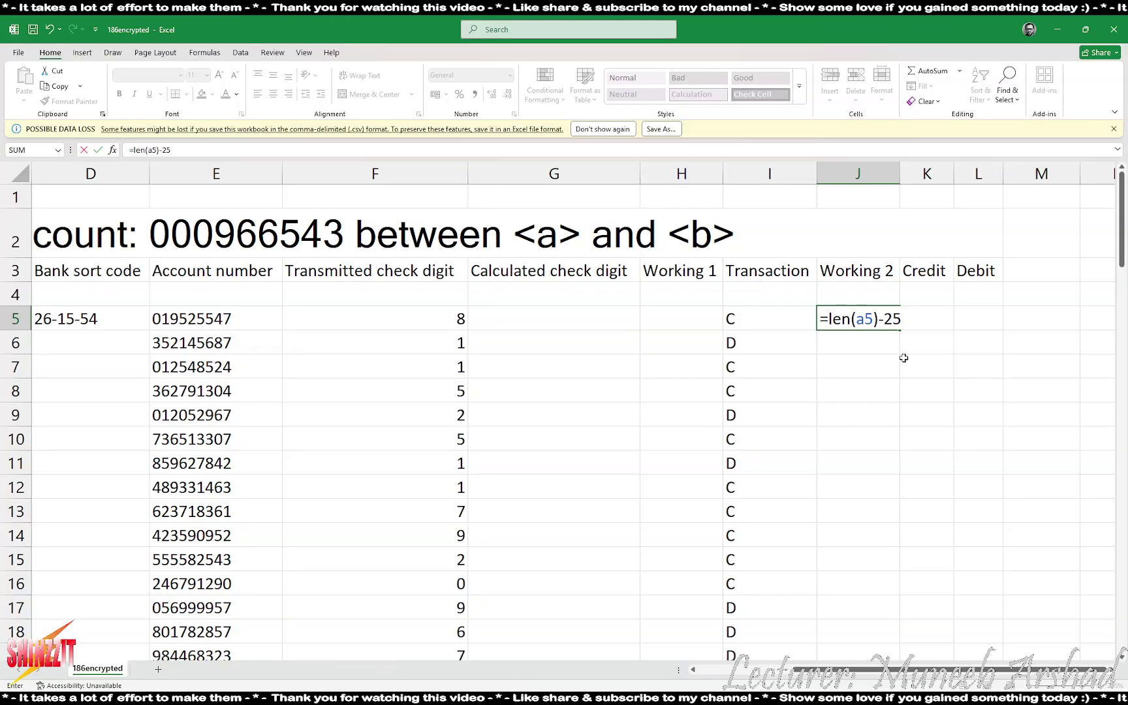
{"action": "key", "text": "Return"}
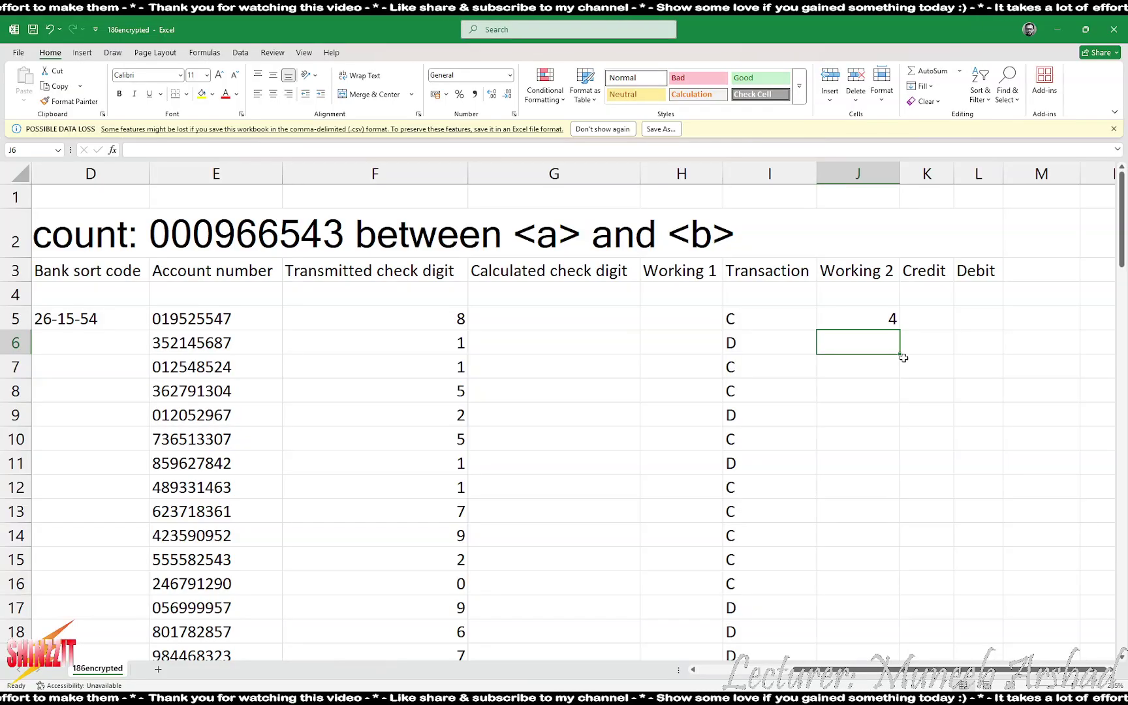
{"action": "left_click", "coordinate": [896, 318]}
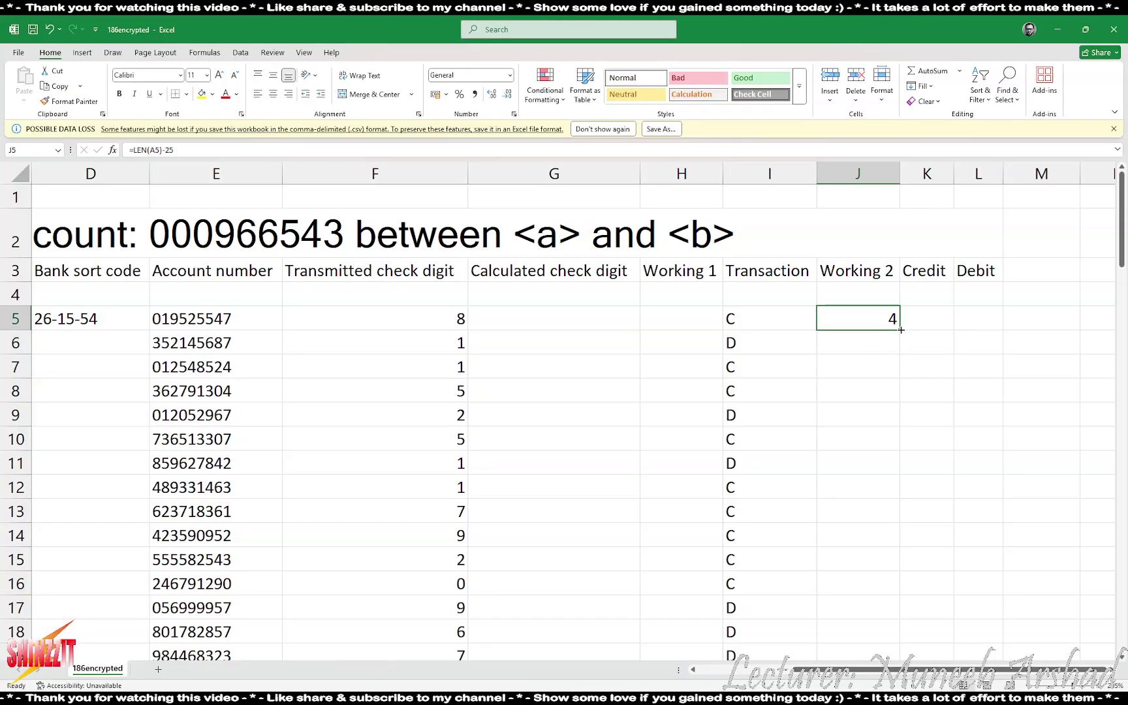
{"action": "double_click", "coordinate": [900, 329]}
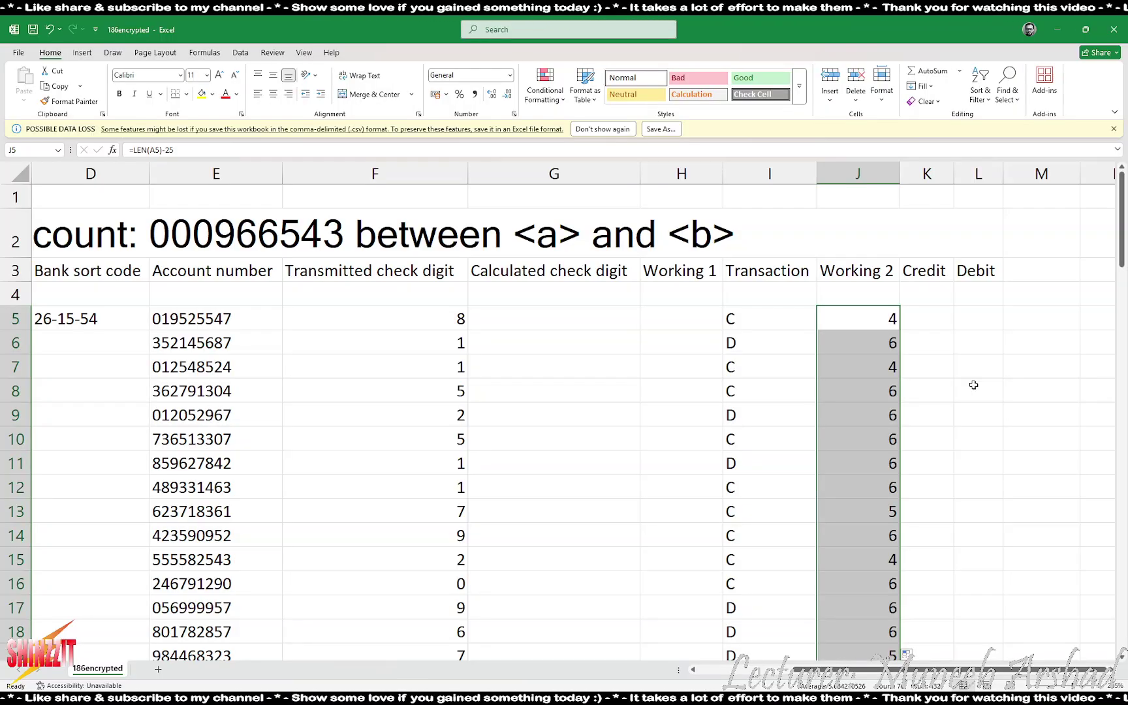
- Review the LEN formula in J5 against the exam paper PDF's Working 2 requirement and examine the results in J5 to J7
{"action": "double_click", "coordinate": [864, 320]}
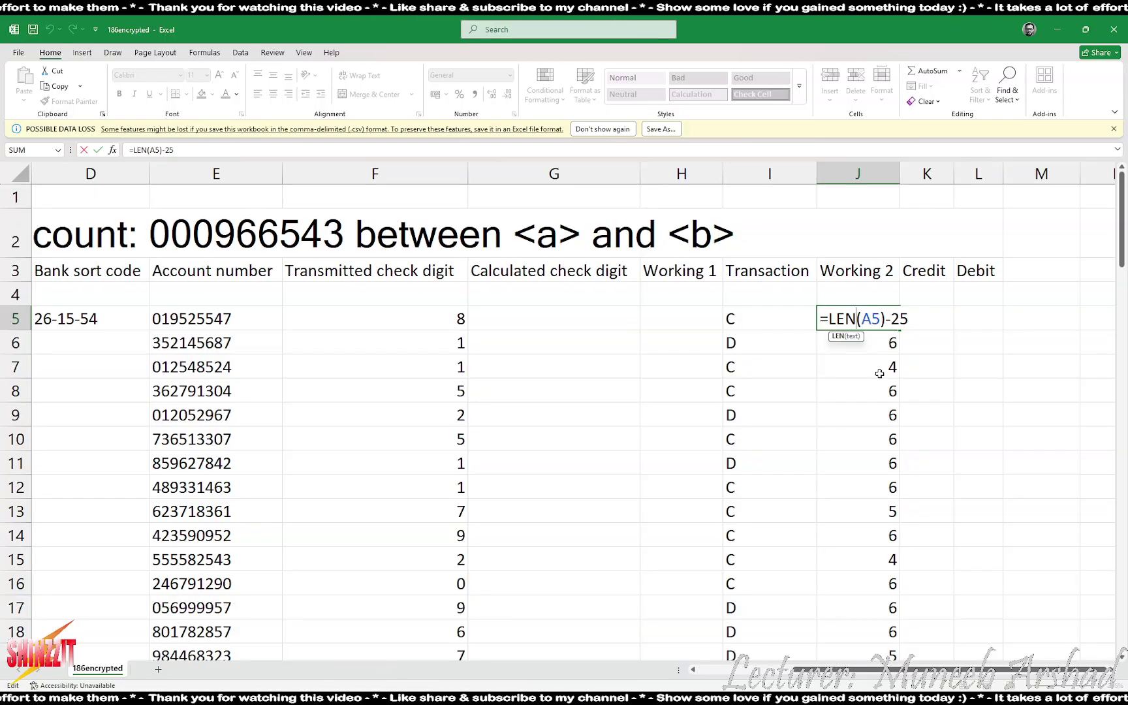
{"action": "key", "text": "alt+Tab"}
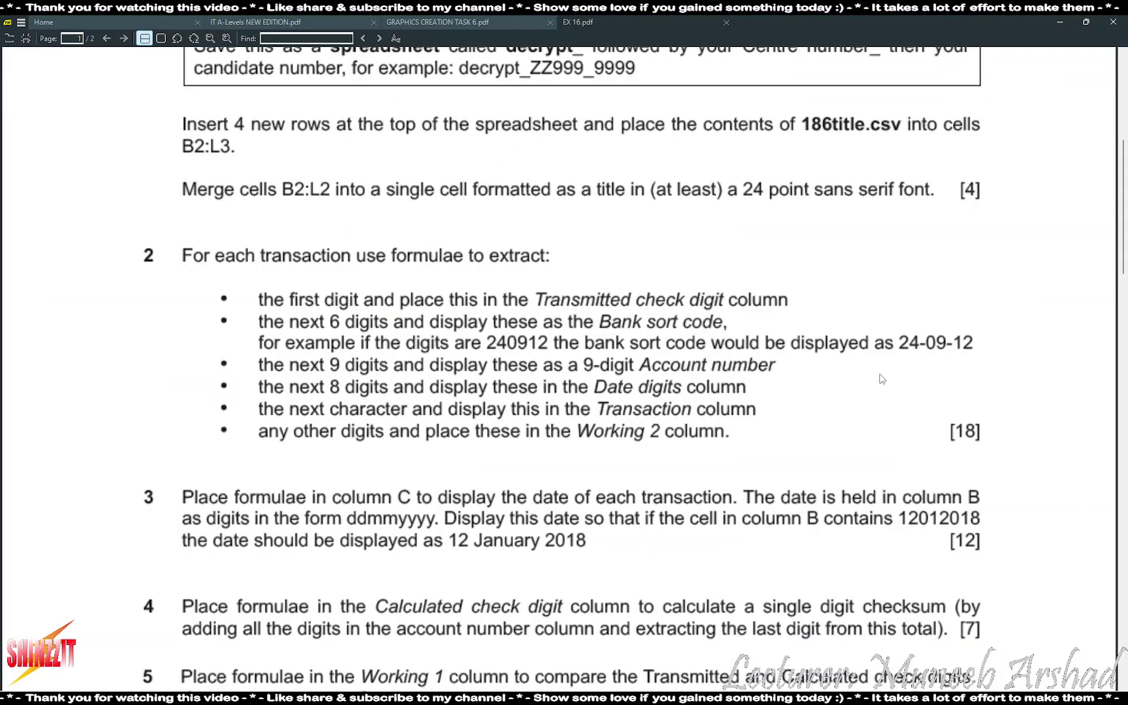
{"action": "key", "text": "alt+Tab"}
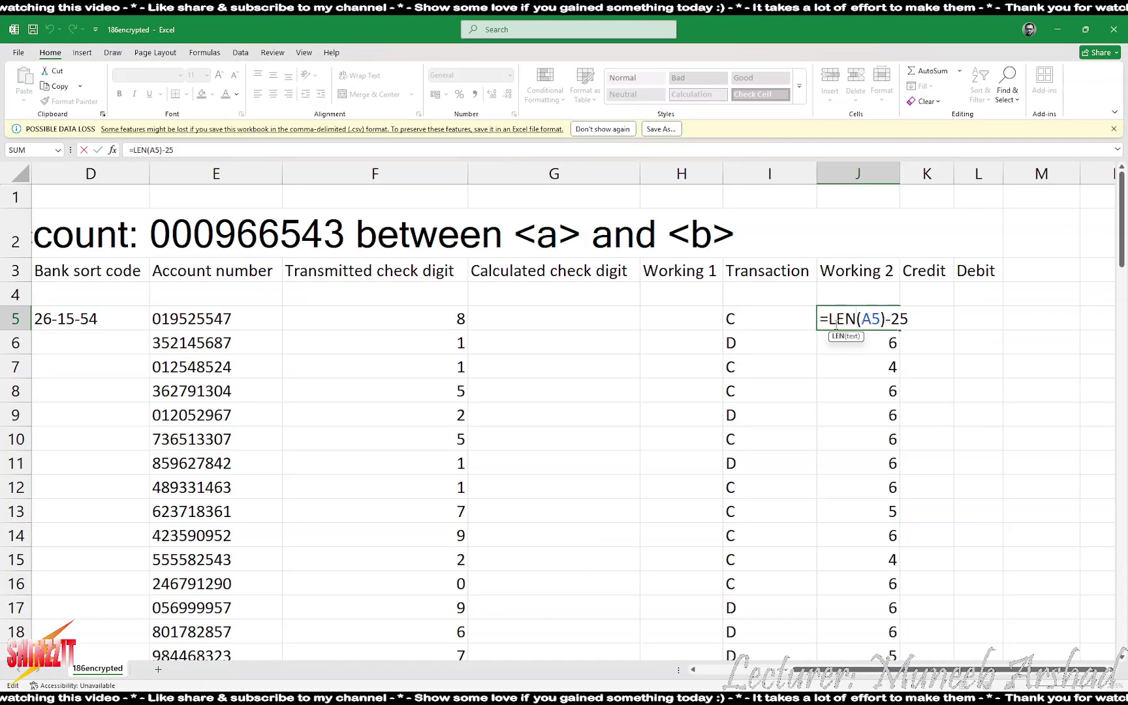
{"action": "key", "text": "Return"}
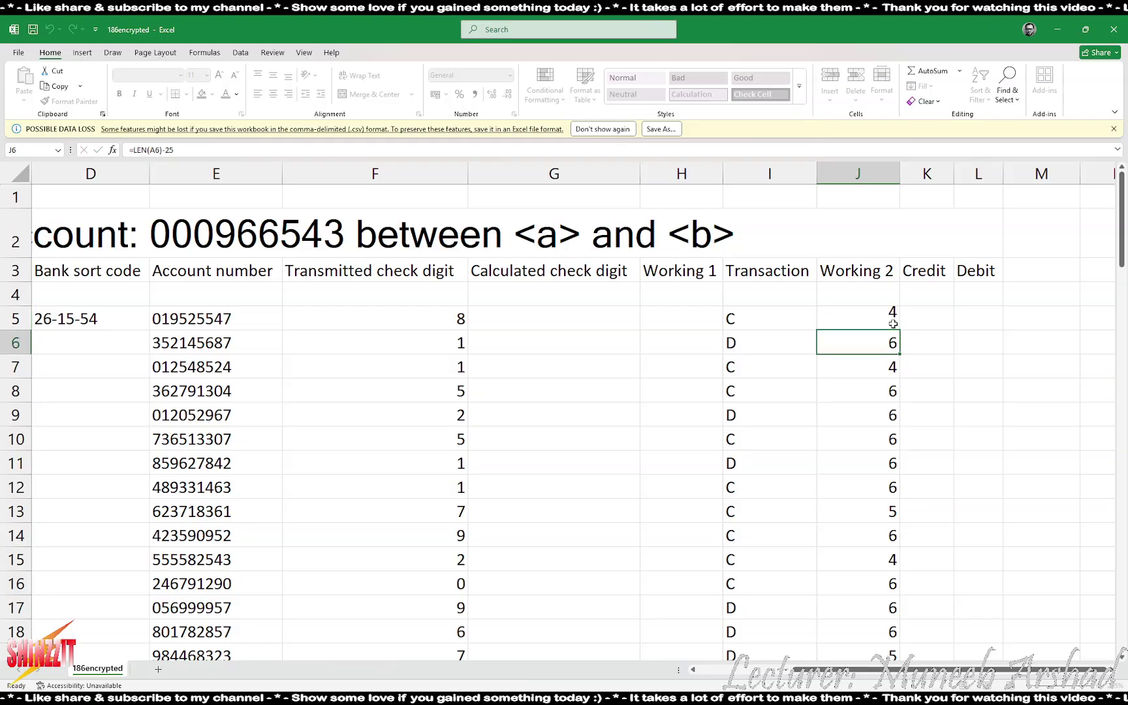
{"action": "left_click", "coordinate": [871, 318]}
{"action": "left_click", "coordinate": [869, 338]}
{"action": "left_click", "coordinate": [874, 372]}
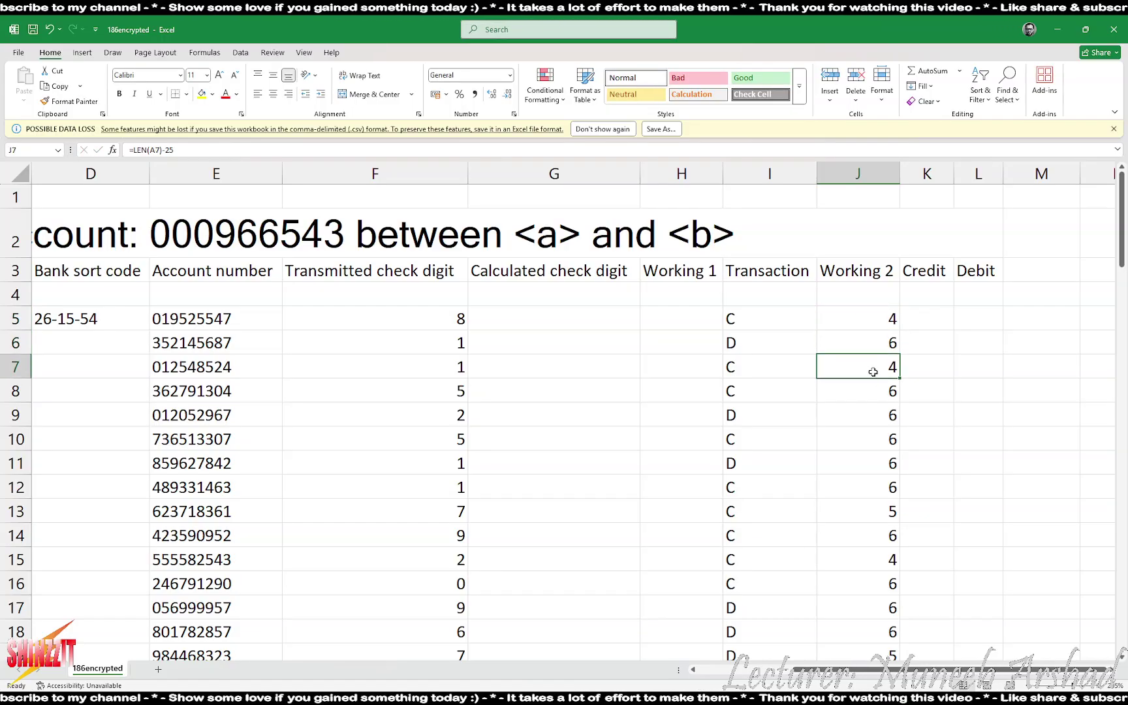
- Wrap the length calculation in J5 in a RIGHT function so the formula reads =RIGHT(A5,LEN(A5)-25)
{"action": "left_click", "coordinate": [868, 322]}
{"action": "double_click", "coordinate": [869, 322]}
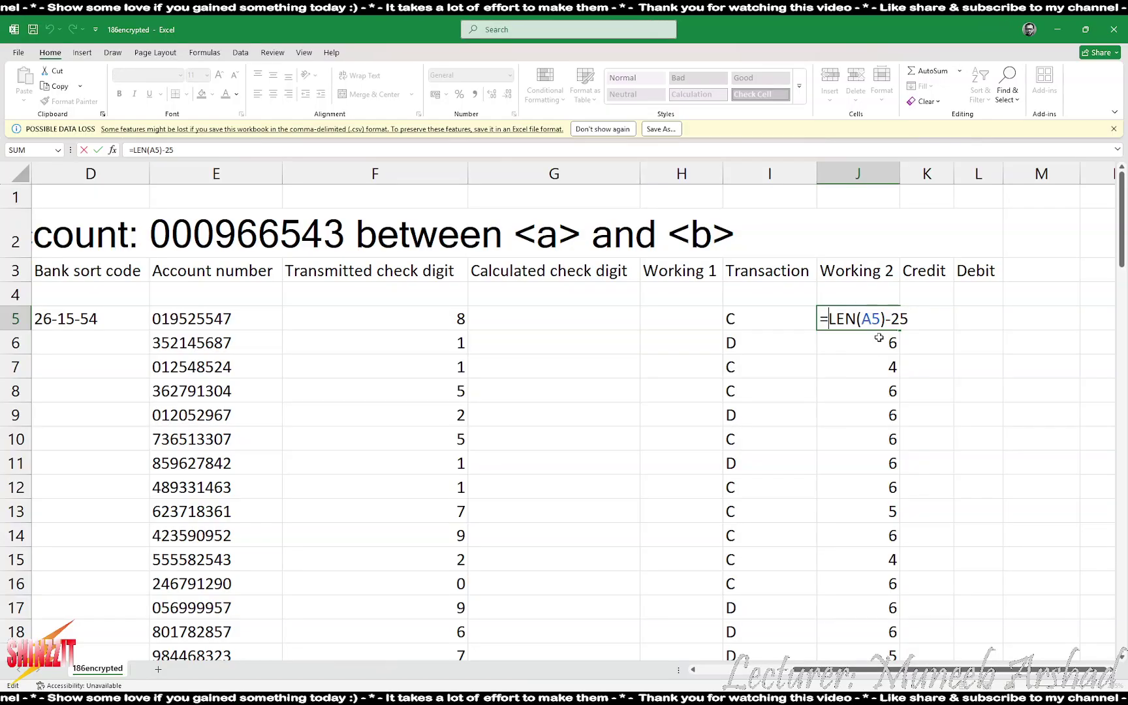
{"action": "type", "text": "right("}
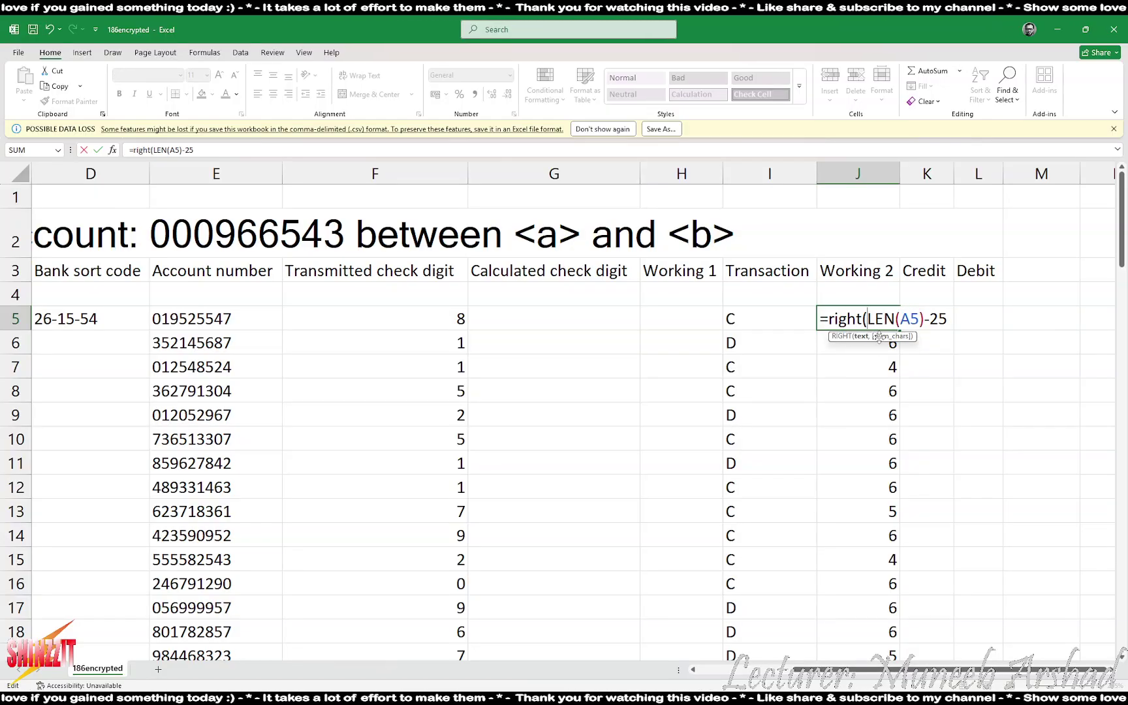
{"action": "type", "text": "a"}
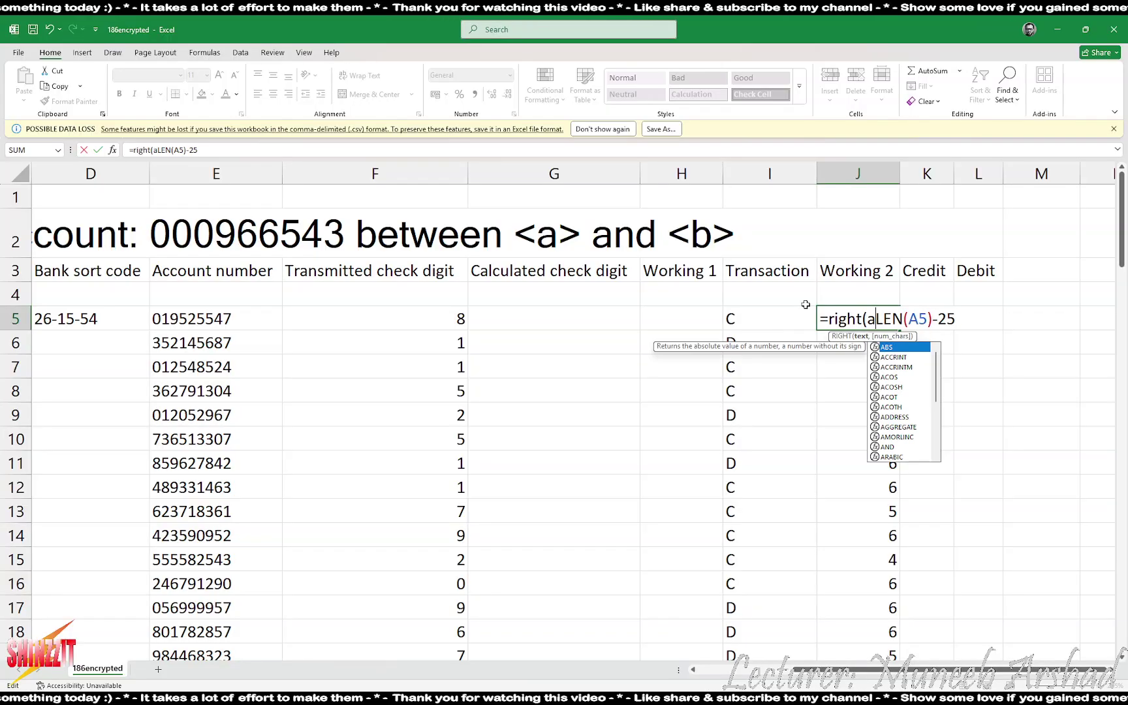
{"action": "type", "text": "5,"}
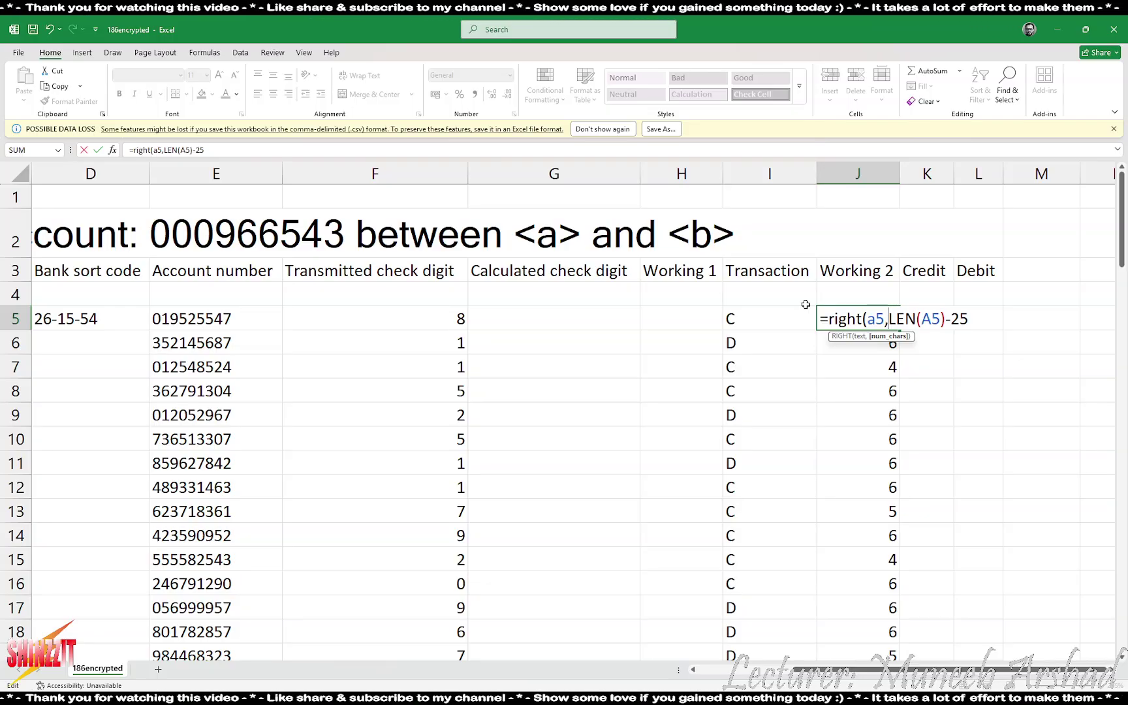
{"action": "key", "text": "Return"}
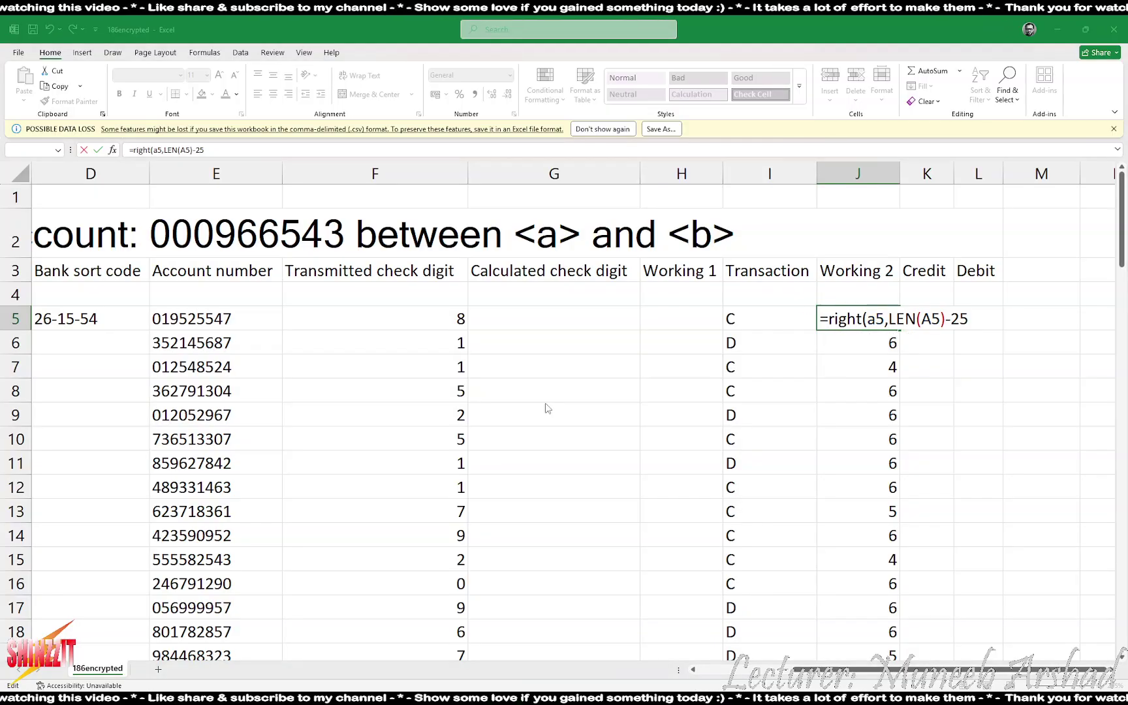
{"action": "left_click", "coordinate": [546, 403]}
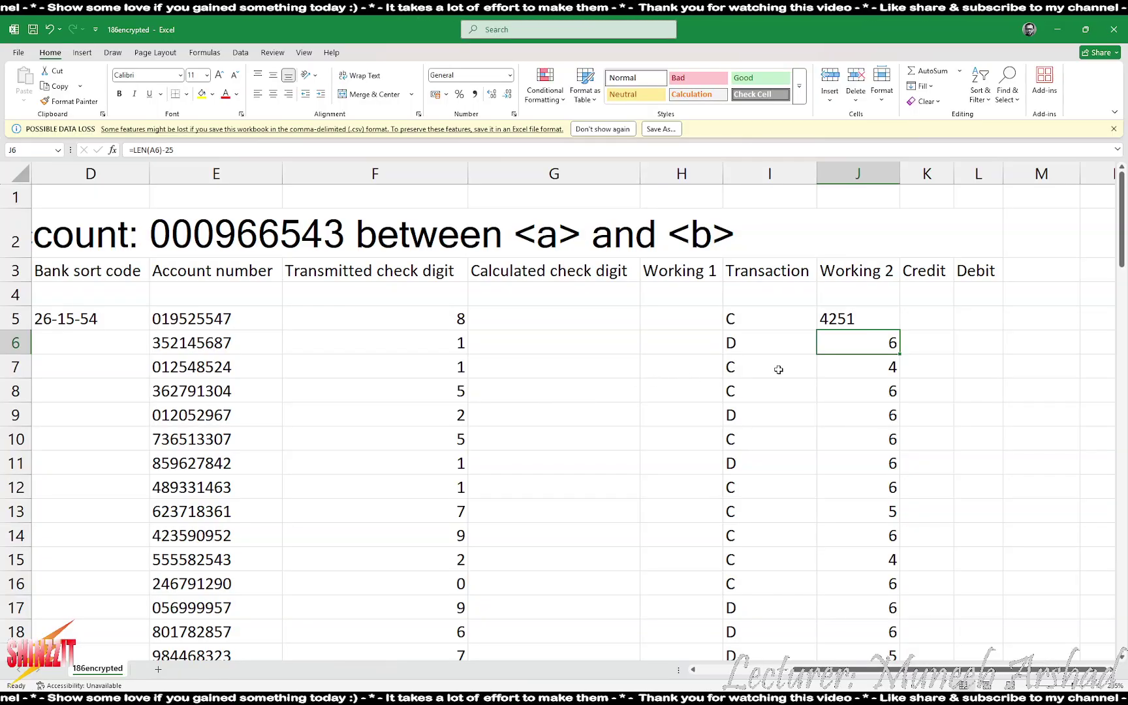
- Examine the RIGHT formula in J5 alongside the character counts down the Working 2 column
{"action": "double_click", "coordinate": [860, 320]}
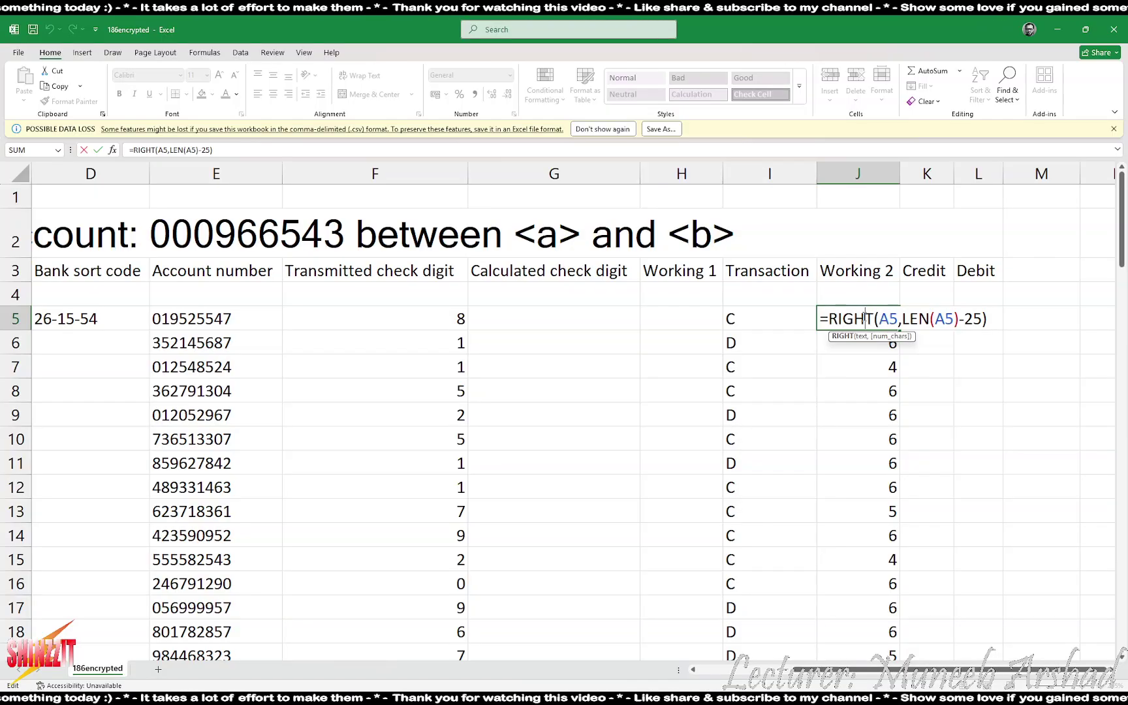
{"action": "scroll", "coordinate": [865, 317], "scroll_direction": "down", "scroll_amount": 17}
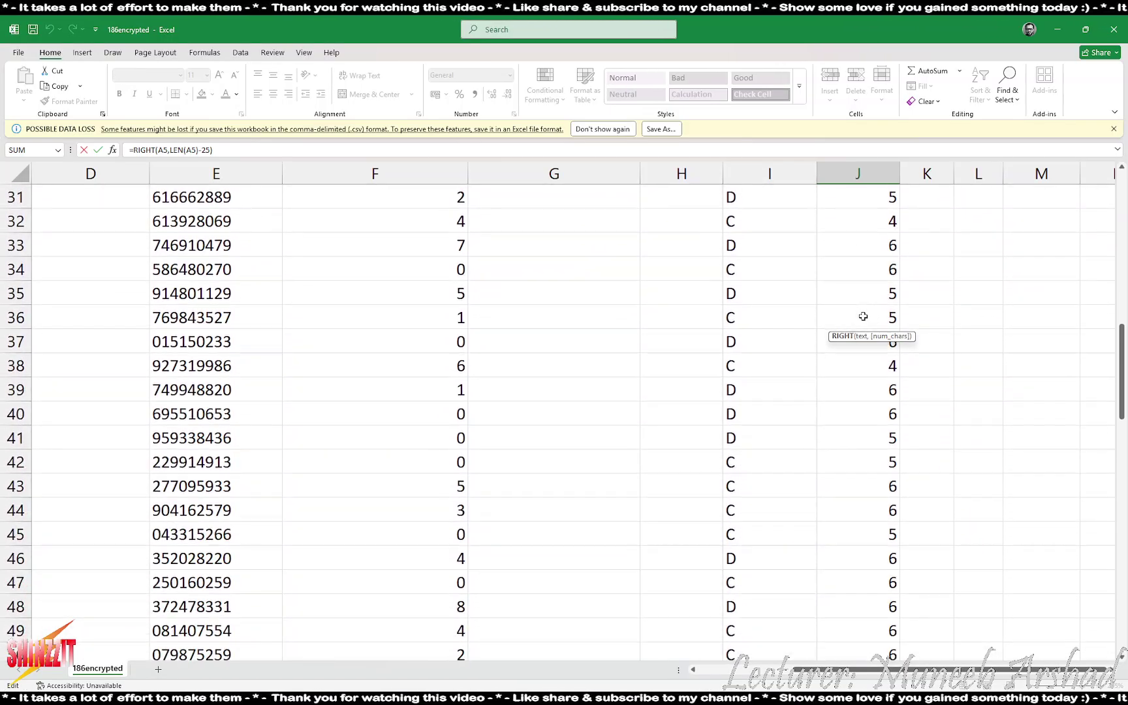
{"action": "scroll", "coordinate": [863, 317], "scroll_direction": "down", "scroll_amount": 8}
{"action": "scroll", "coordinate": [875, 307], "scroll_direction": "up", "scroll_amount": 20}
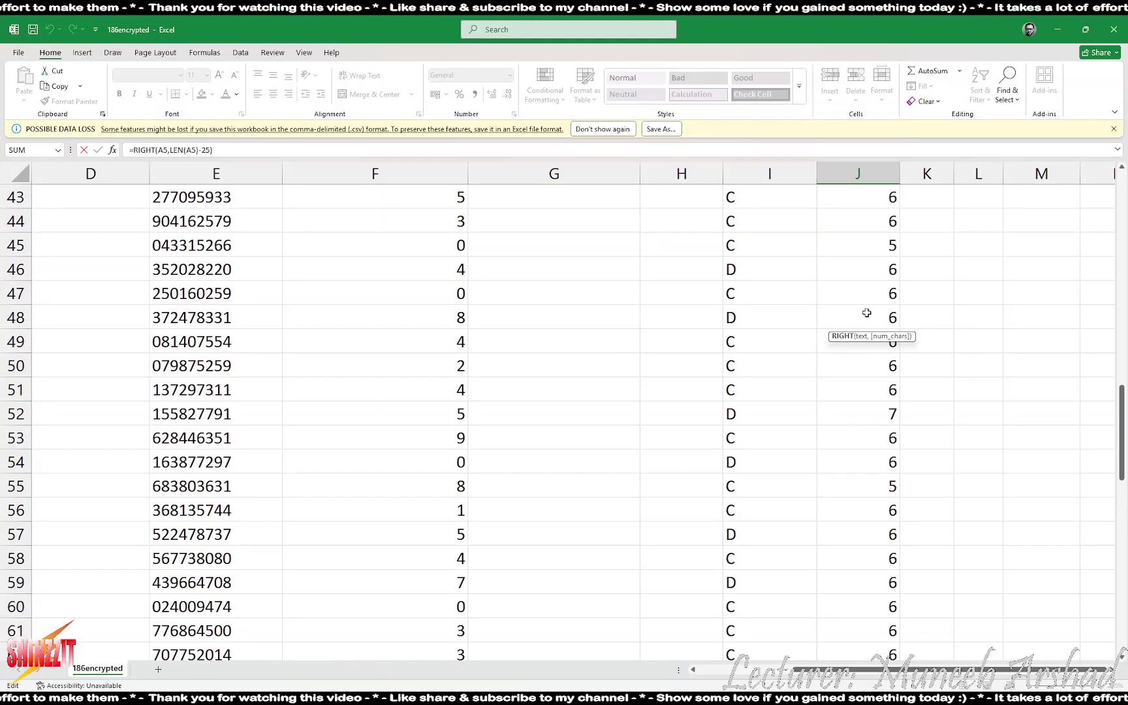
{"action": "scroll", "coordinate": [876, 299], "scroll_direction": "up", "scroll_amount": 4}
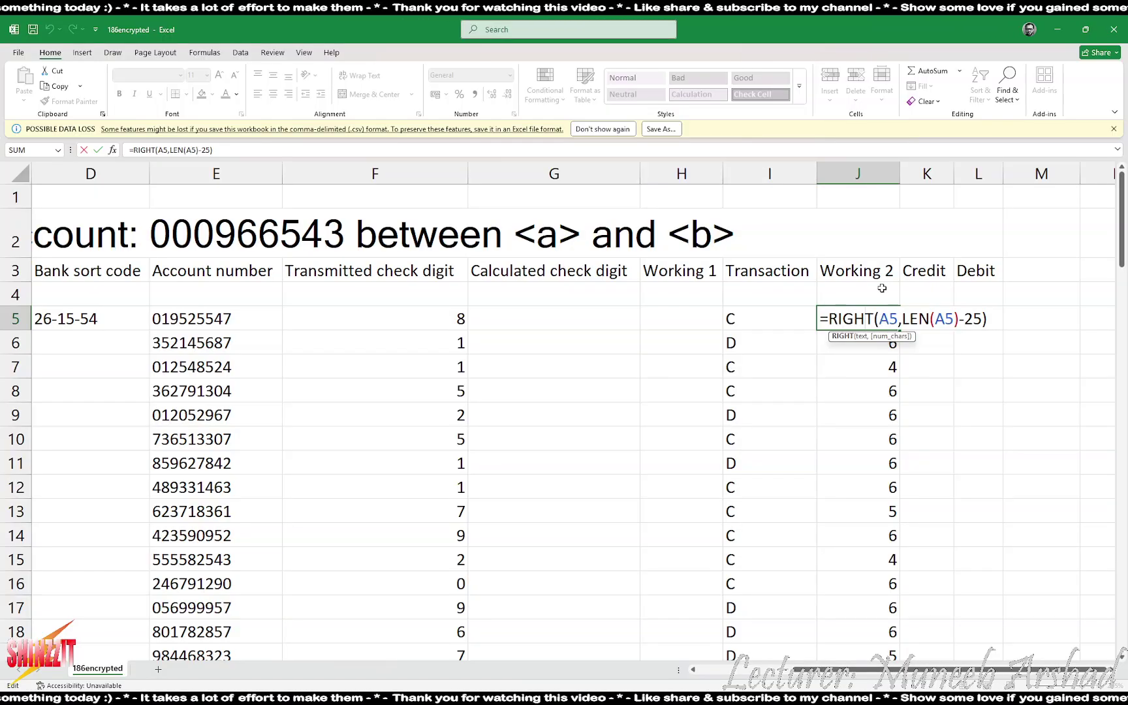
{"action": "key", "text": "Return"}
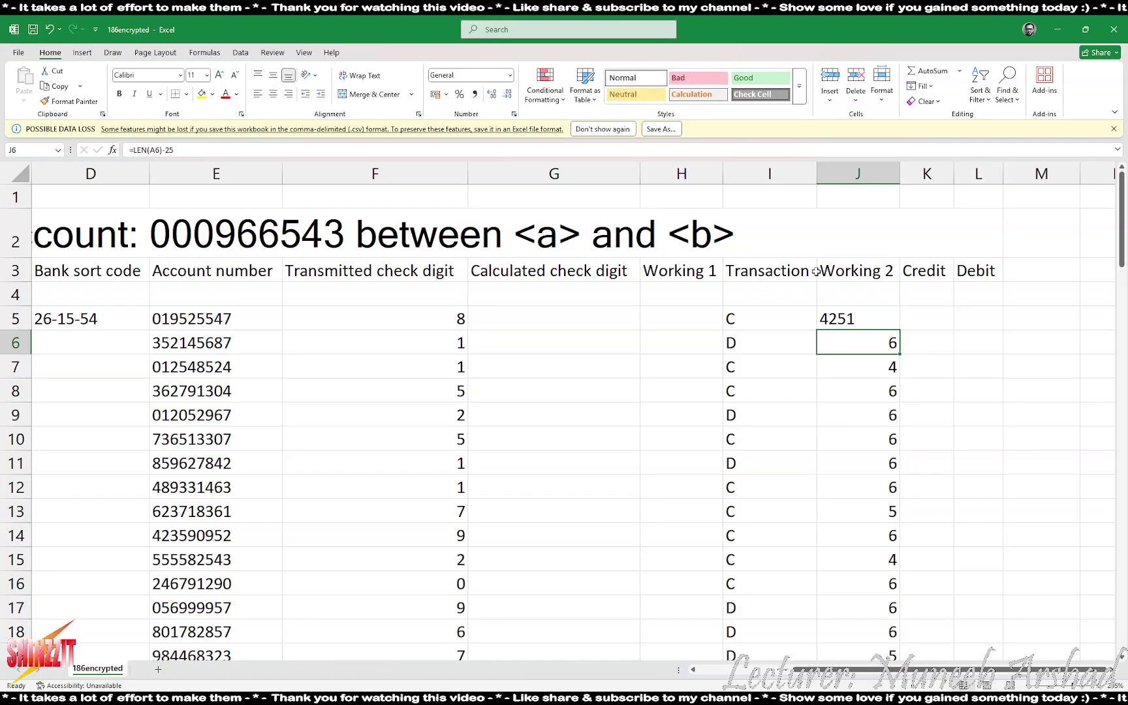
{"action": "left_click", "coordinate": [882, 315]}
{"action": "double_click", "coordinate": [882, 315]}
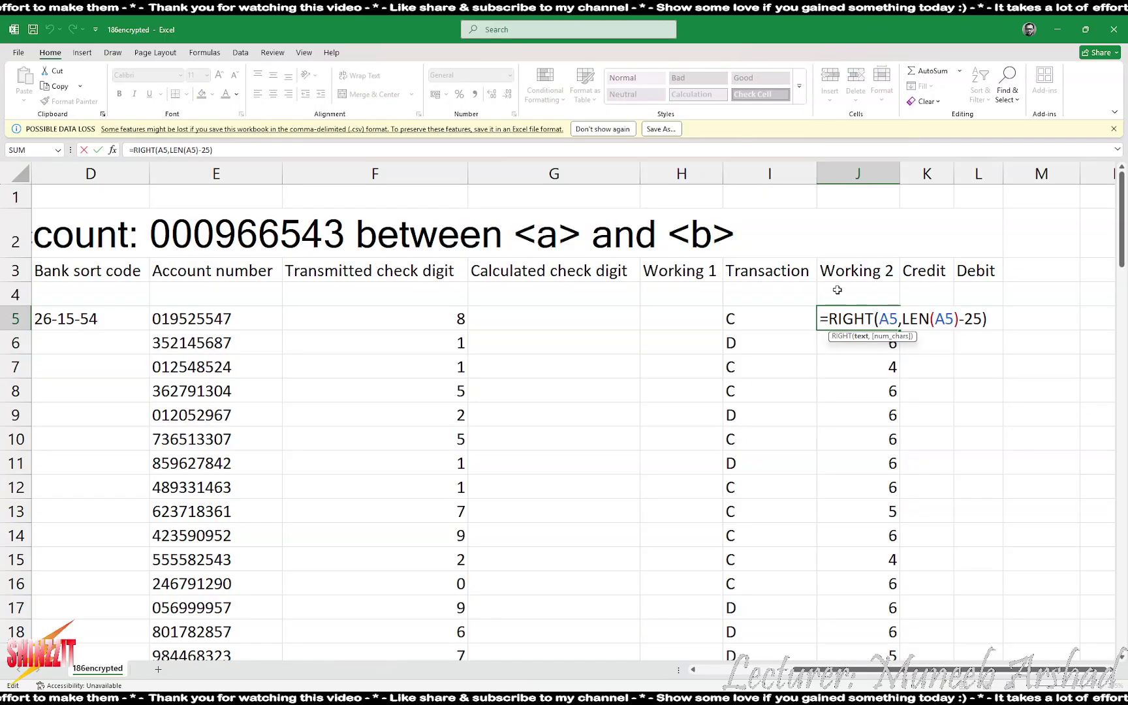
{"action": "key", "text": "Return"}
- Fill the RIGHT formula from J5 down the Working 2 column and look over the extracted digits
{"action": "left_click", "coordinate": [869, 319]}
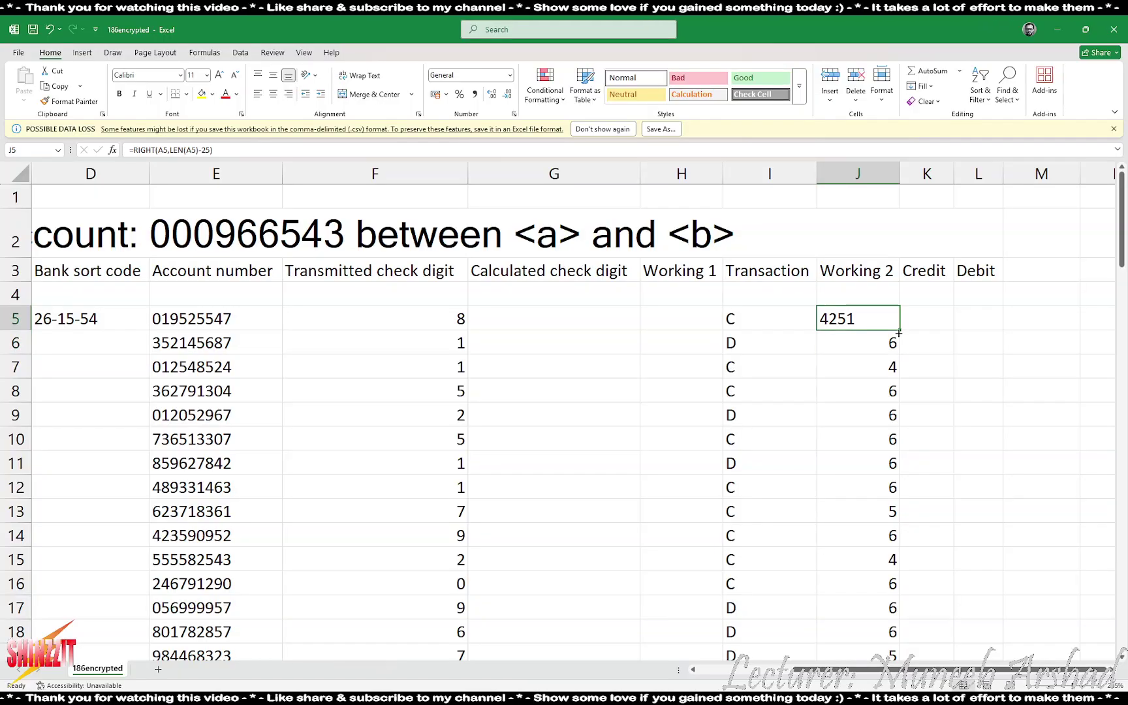
{"action": "double_click", "coordinate": [900, 331]}
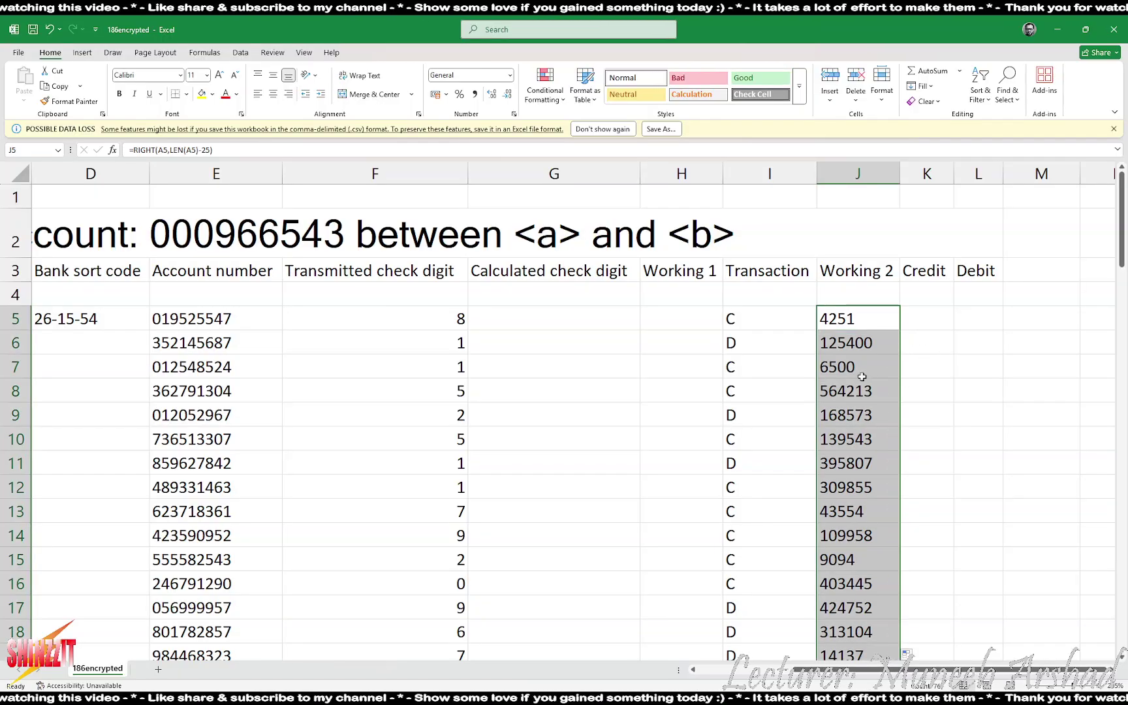
{"action": "scroll", "coordinate": [861, 500], "scroll_direction": "down", "scroll_amount": 2}
{"action": "scroll", "coordinate": [860, 501], "scroll_direction": "down", "scroll_amount": 7}
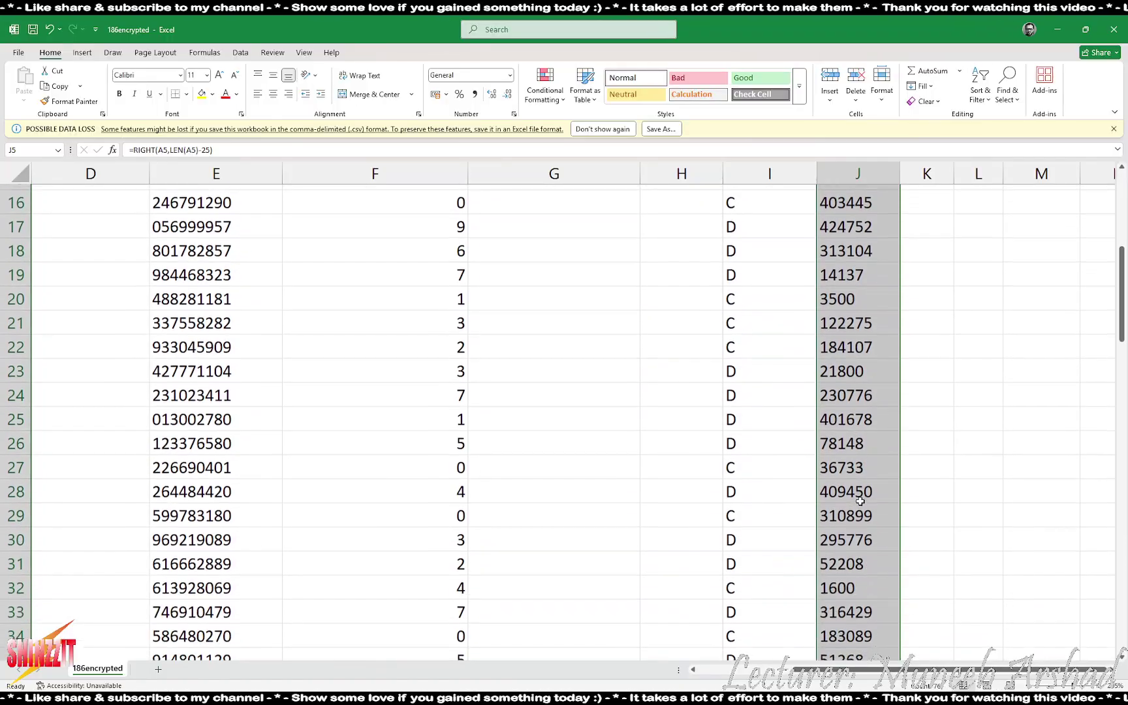
- Wrap the Working 2 formula in J5 in VALUE so it reads =VALUE(RIGHT(A5,LEN(A5)-25)), and fill it down the column
{"action": "scroll", "coordinate": [869, 490], "scroll_direction": "down", "scroll_amount": 7}
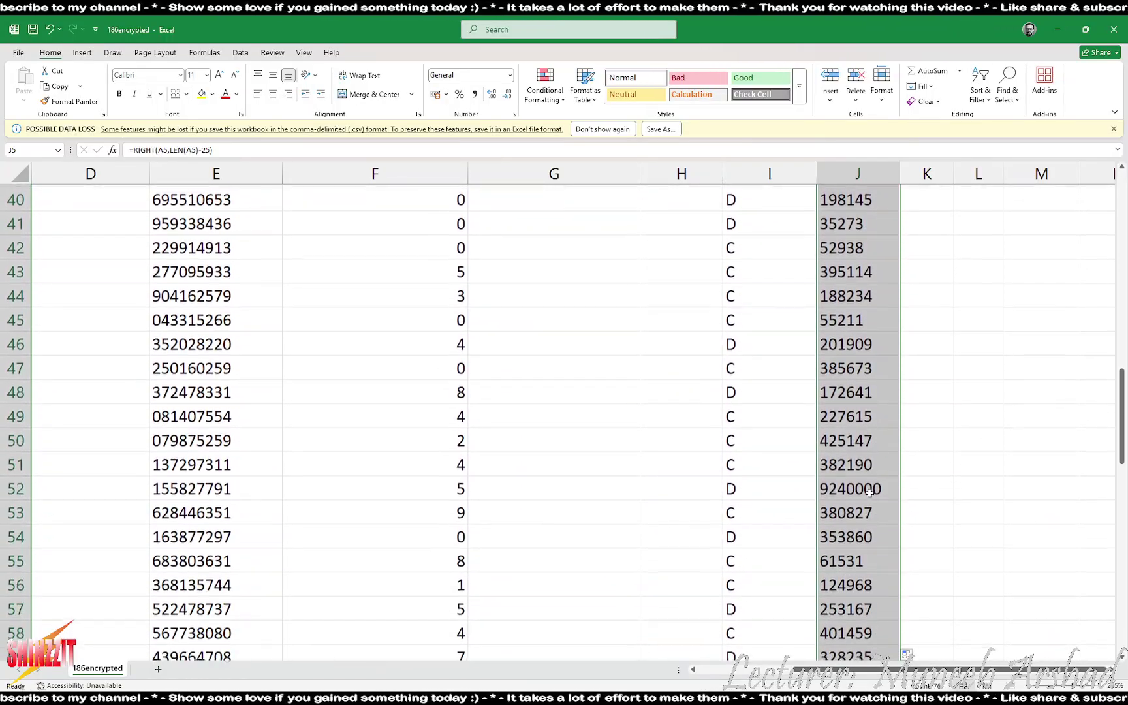
{"action": "scroll", "coordinate": [874, 491], "scroll_direction": "down", "scroll_amount": 6}
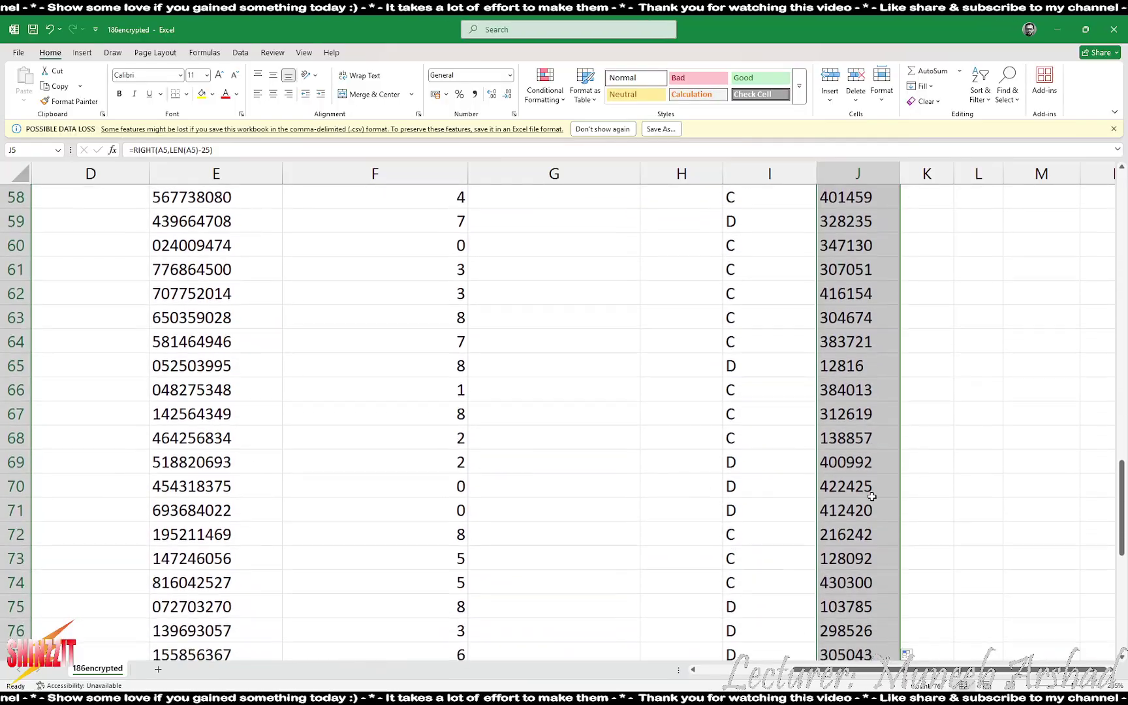
{"action": "scroll", "coordinate": [870, 497], "scroll_direction": "up", "scroll_amount": 18}
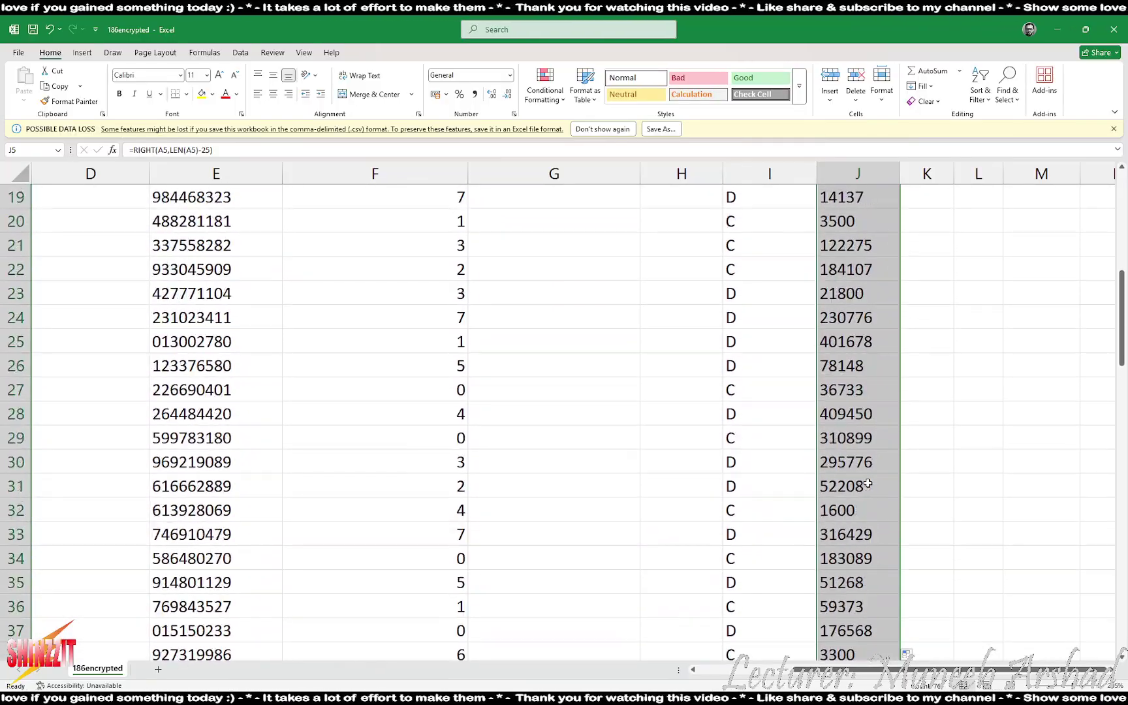
{"action": "scroll", "coordinate": [869, 481], "scroll_direction": "up", "scroll_amount": 4}
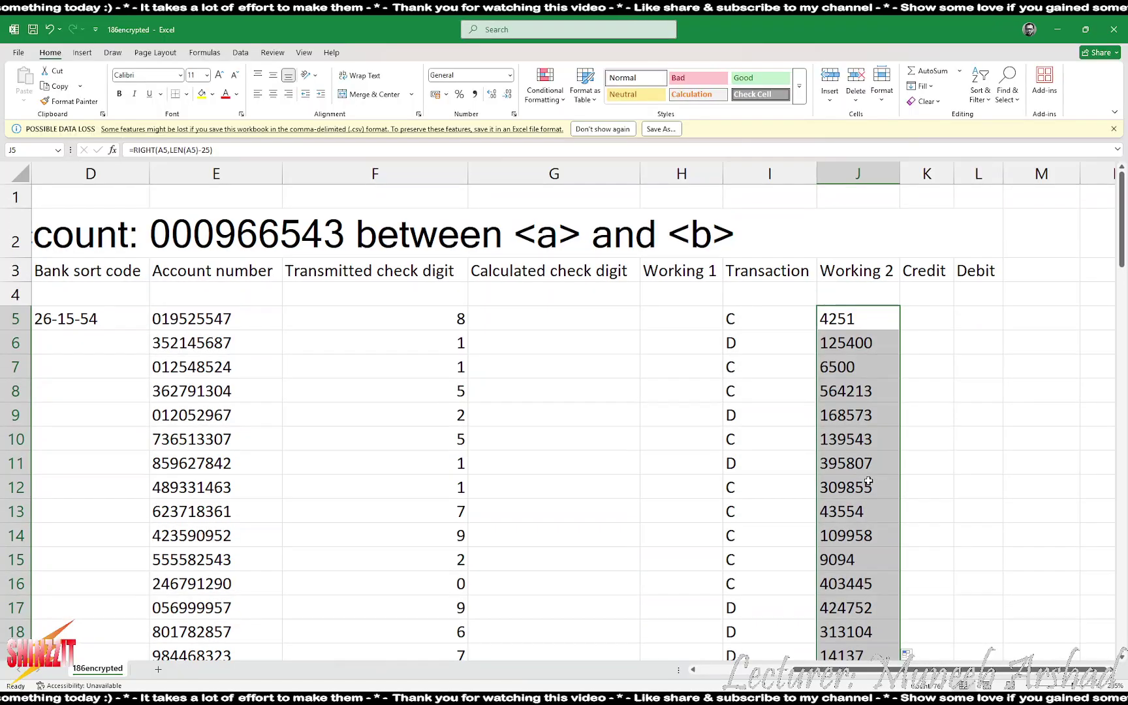
{"action": "double_click", "coordinate": [866, 319]}
{"action": "left_click", "coordinate": [999, 318]}
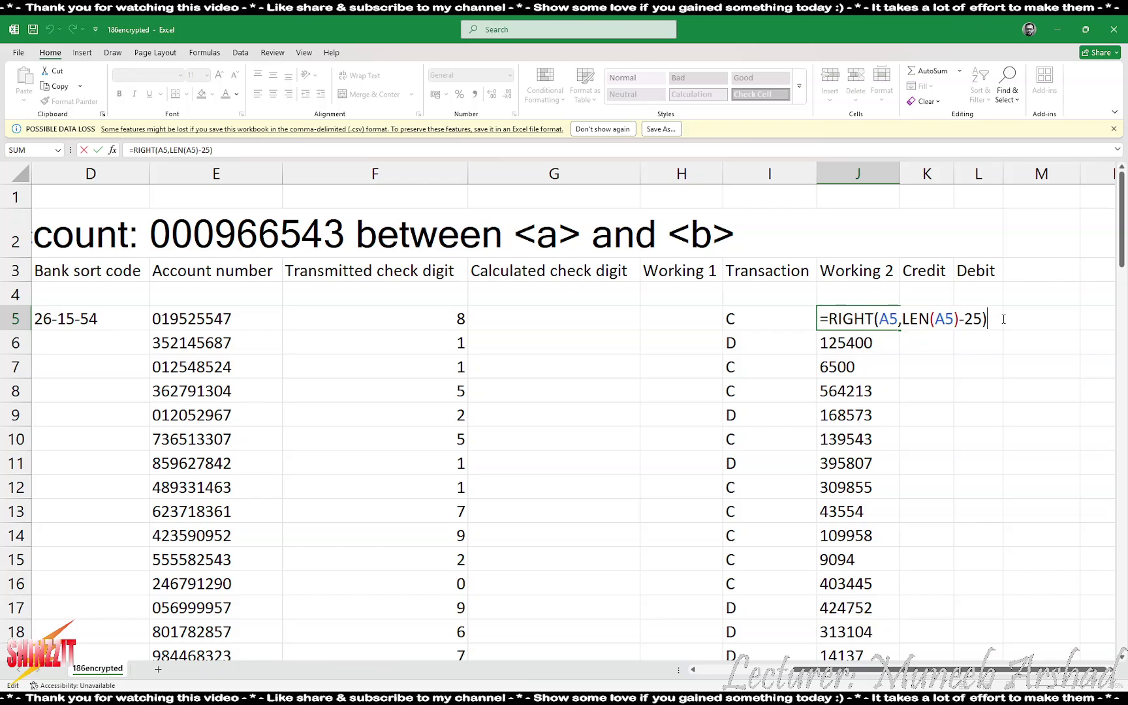
{"action": "key", "text": "Left"}
{"action": "key", "text": "Home"}
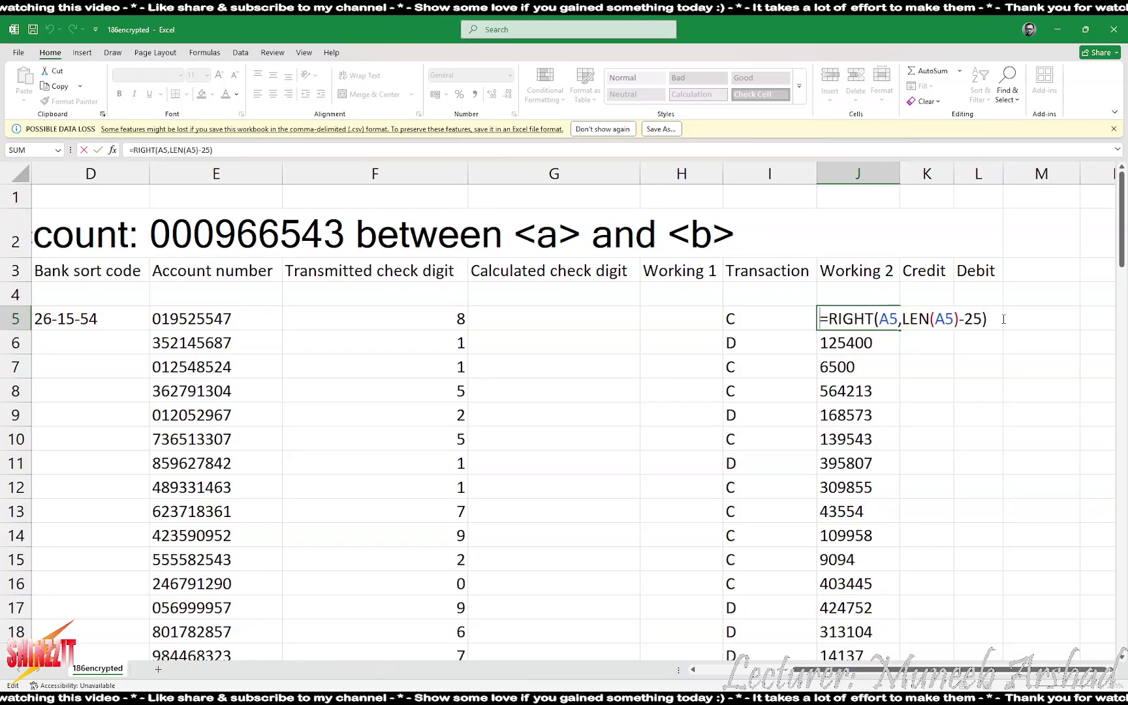
{"action": "key", "text": "Right"}
{"action": "key", "text": "Left"}
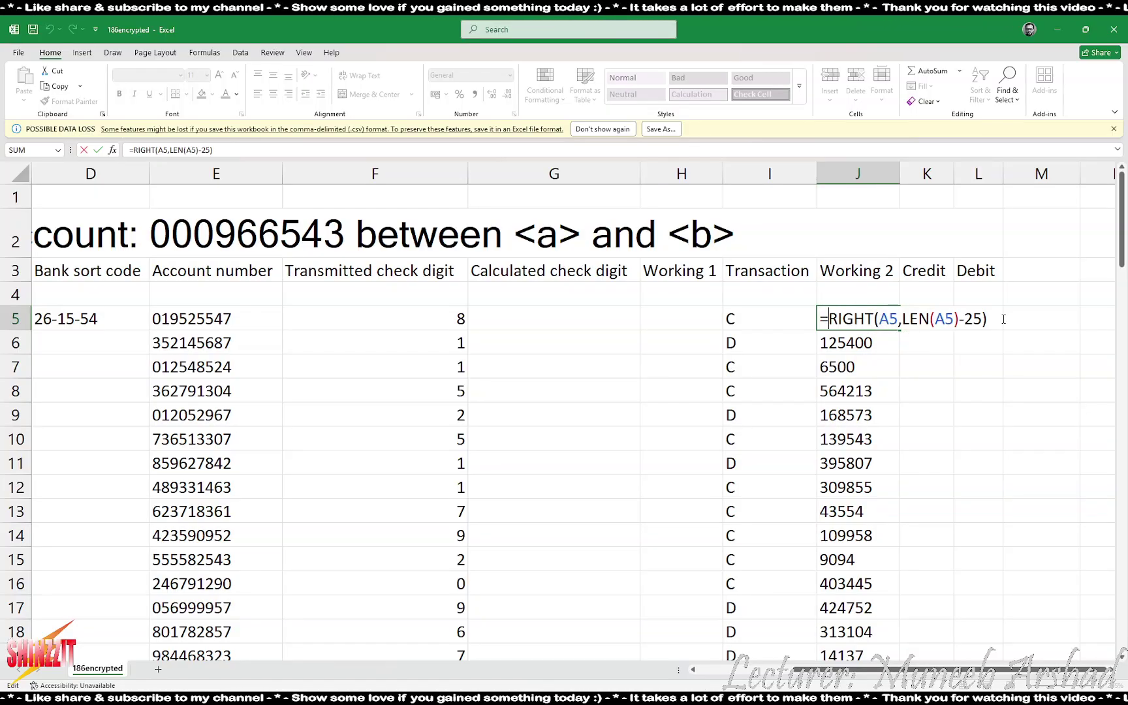
{"action": "type", "text": "value("}
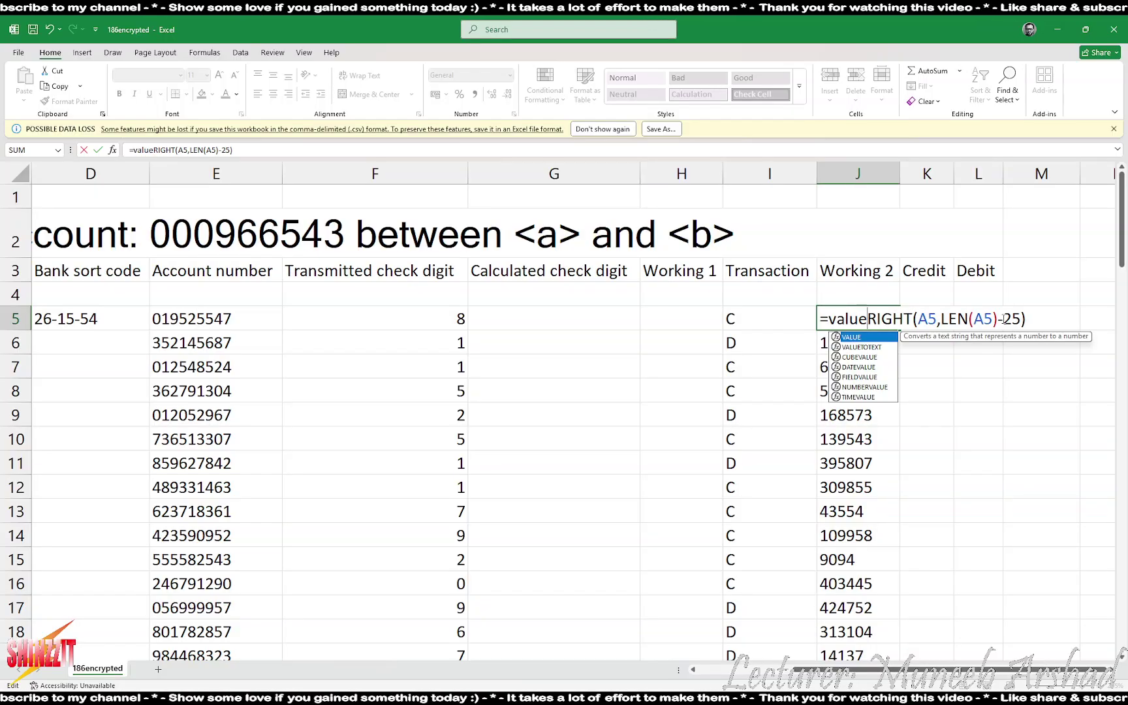
{"action": "key", "text": "Return"}
{"action": "left_click", "coordinate": [544, 402]}
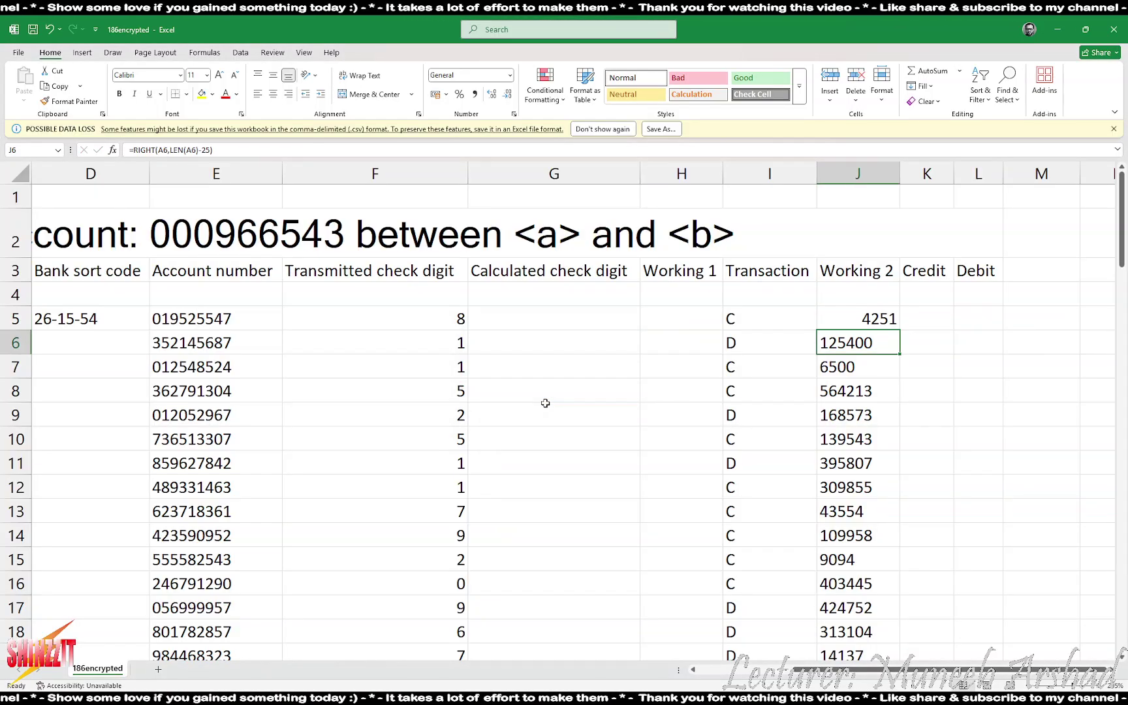
{"action": "left_click", "coordinate": [877, 314]}
{"action": "double_click", "coordinate": [898, 329]}
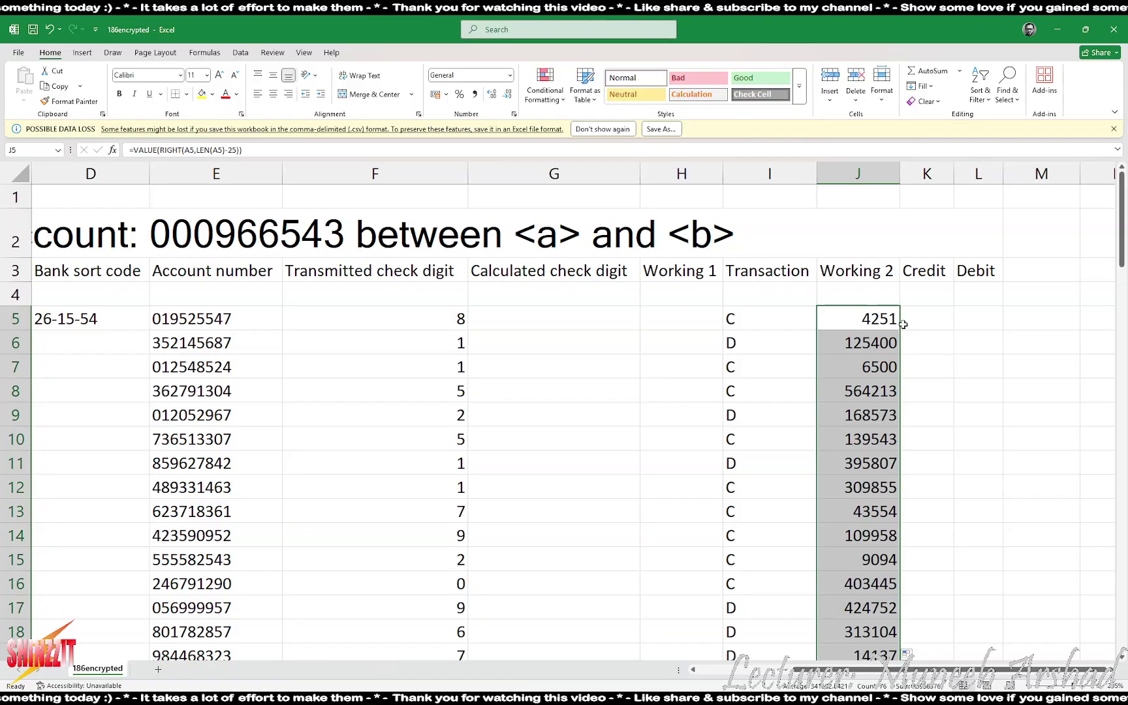
- Read question 3 in the exam paper PDF about the transaction date format for column C, and return to the 186encrypted workbook
{"action": "key", "text": "alt+Tab"}
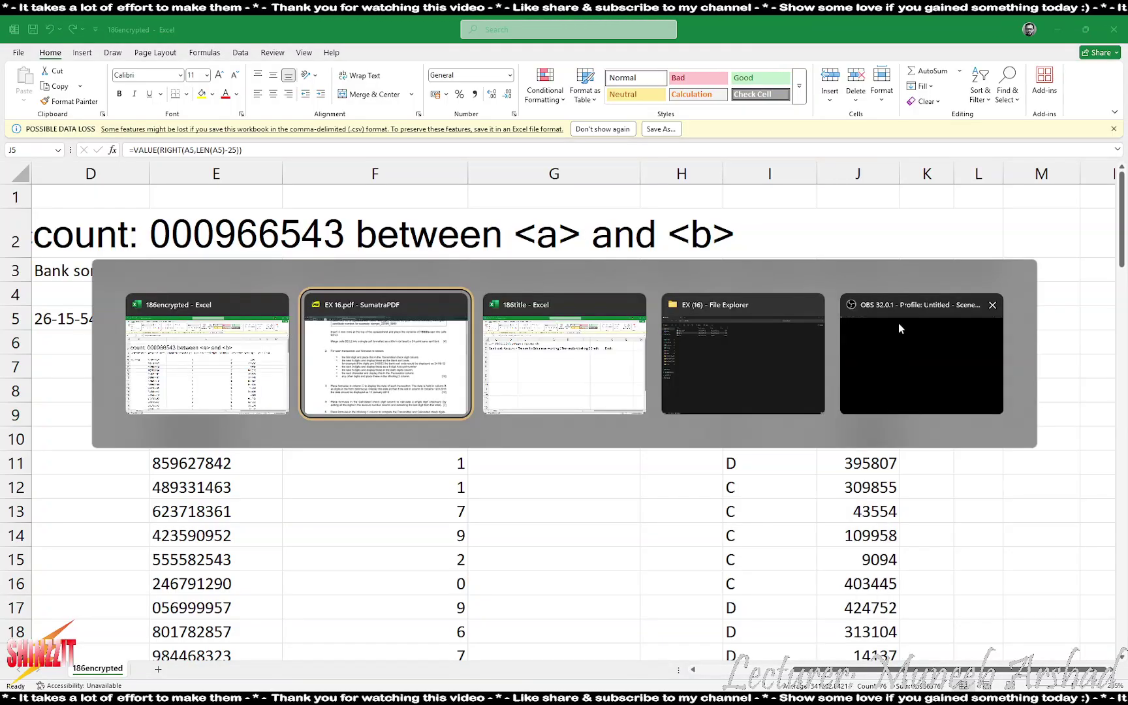
{"action": "scroll", "coordinate": [144, 431], "scroll_direction": "down", "scroll_amount": 3}
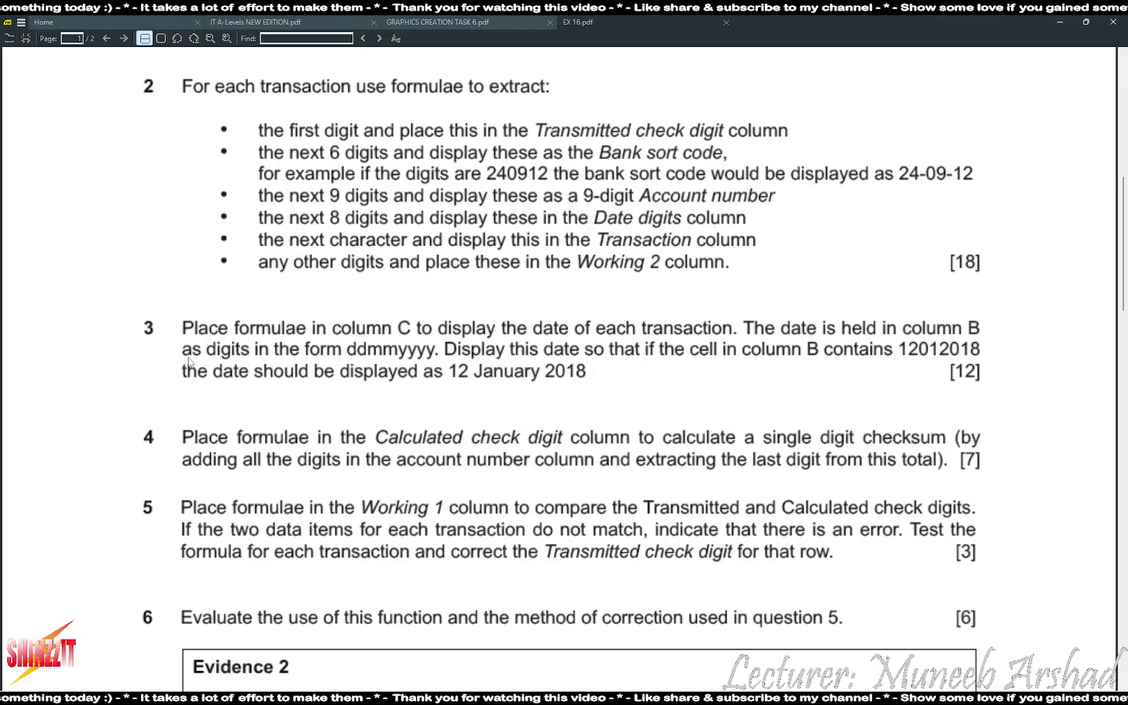
{"action": "key", "text": "alt+Tab"}
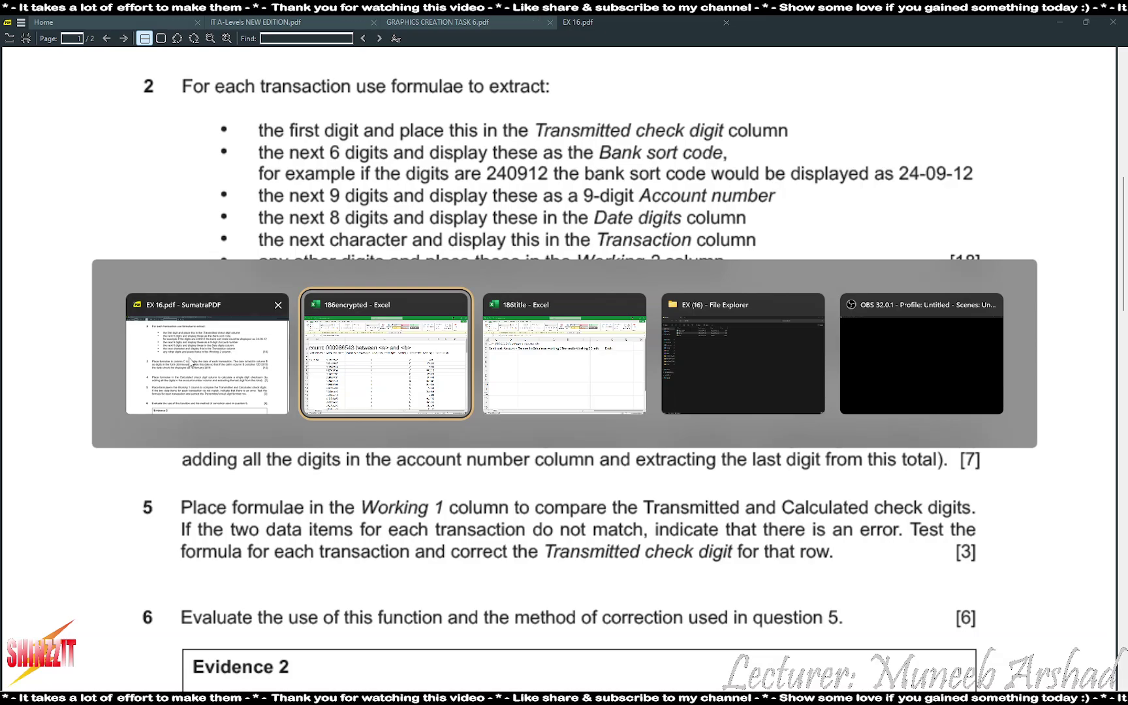
{"action": "key", "text": "alt+Tab"}
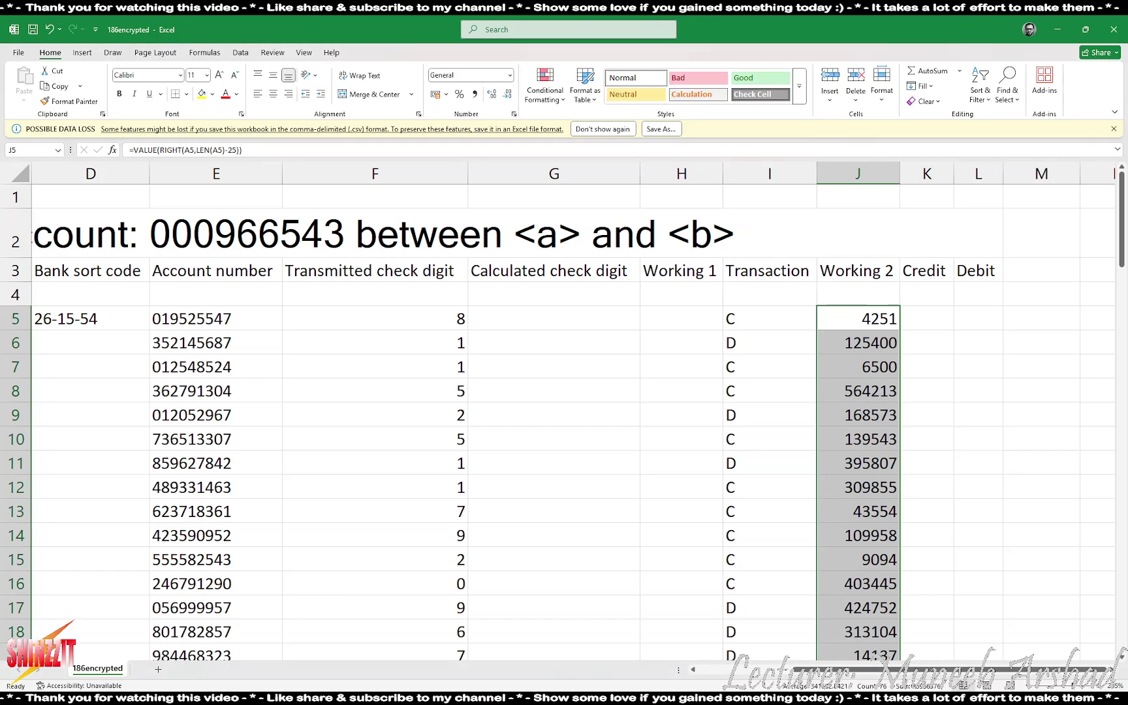
{"action": "key", "text": "alt+Tab"}
{"action": "key", "text": "alt+Tab"}
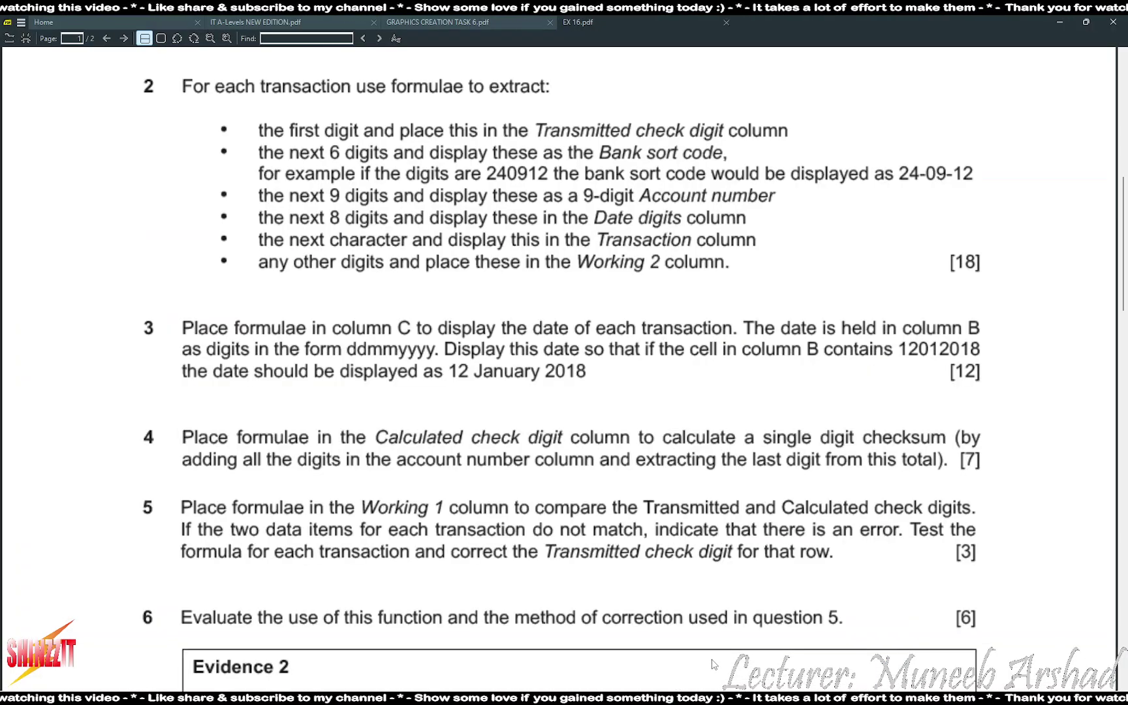
{"action": "key", "text": "alt+Tab"}
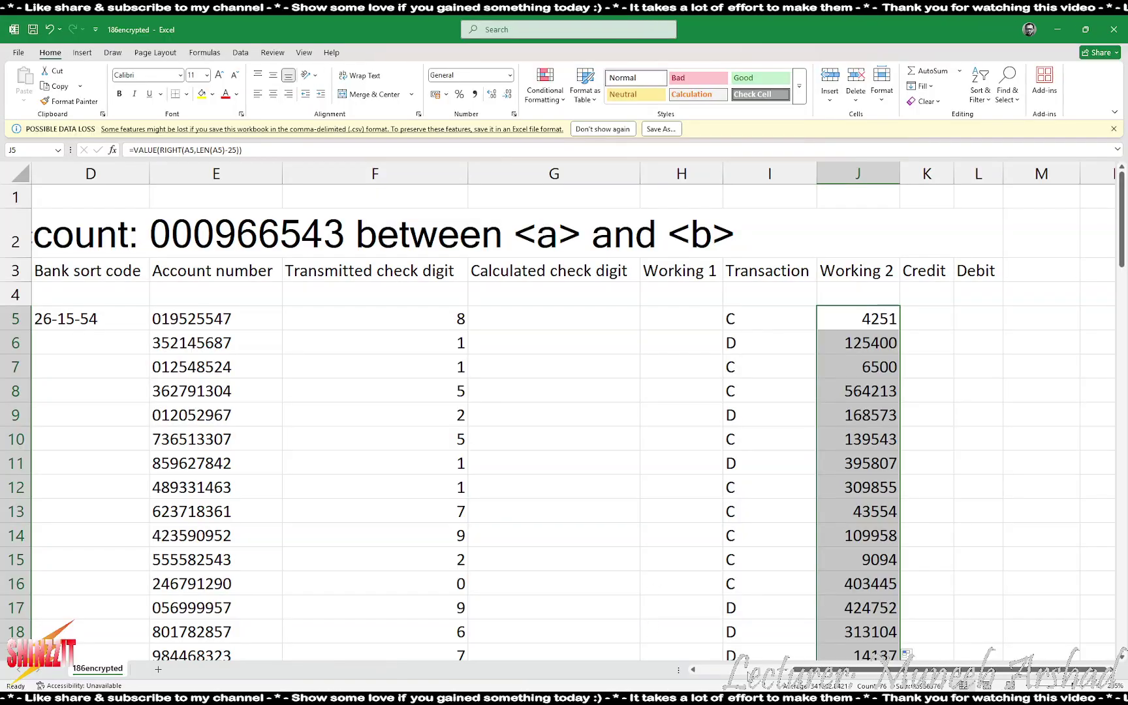
- Narrow the Date digits column B to slightly wider than its contents, with C5 selected
{"action": "scroll", "coordinate": [737, 679], "scroll_direction": "left", "scroll_amount": 3}
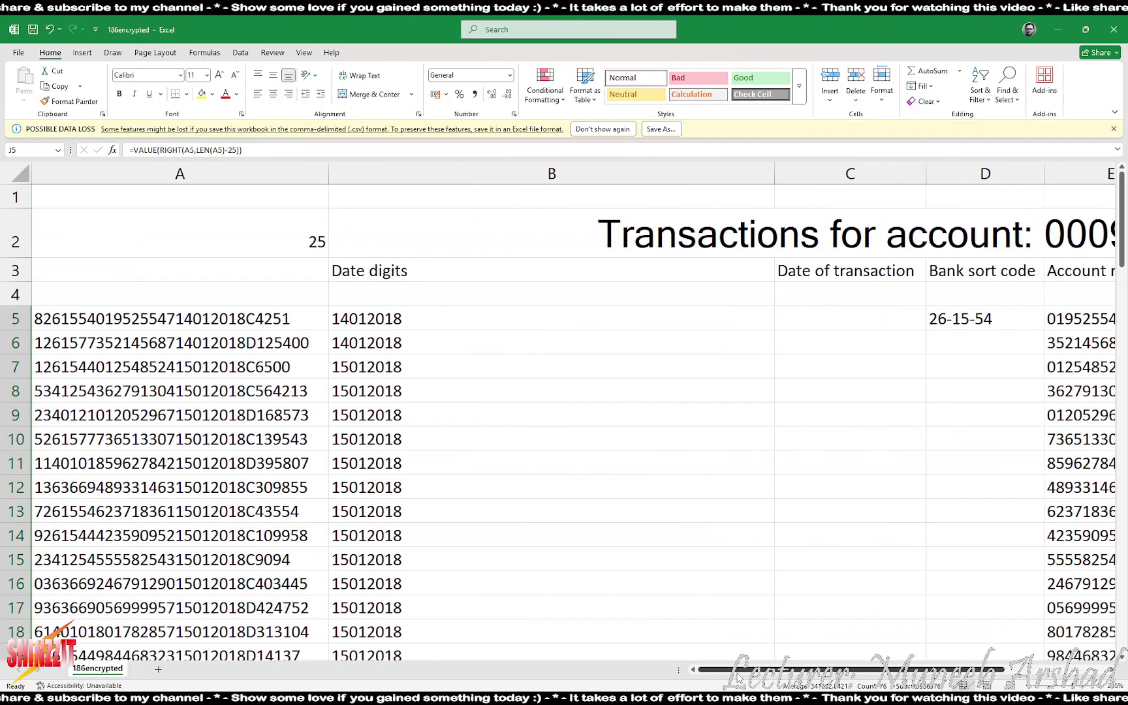
{"action": "left_click", "coordinate": [839, 306]}
{"action": "left_click", "coordinate": [839, 324]}
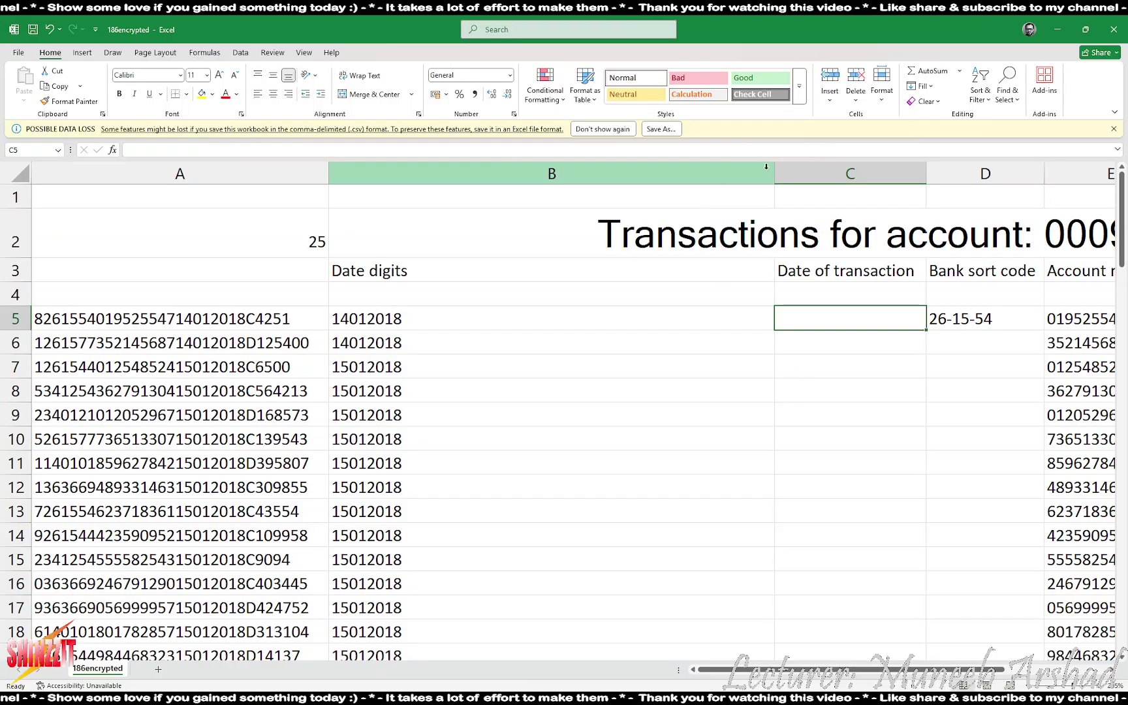
{"action": "left_click_drag", "start_coordinate": [775, 171], "coordinate": [437, 171]}
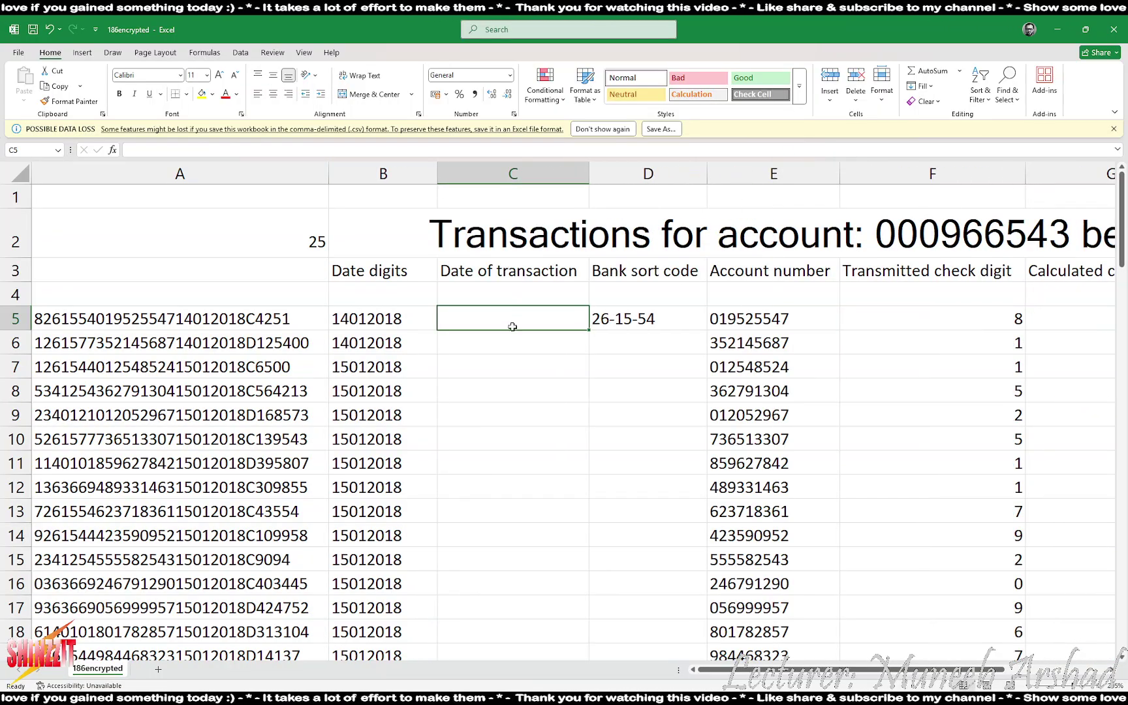
- Begin a DATE formula in C5 under Date of transaction, using RIGHT(B5,4) as the year argument
{"action": "scroll", "coordinate": [535, 421], "scroll_direction": "up", "scroll_amount": 3}
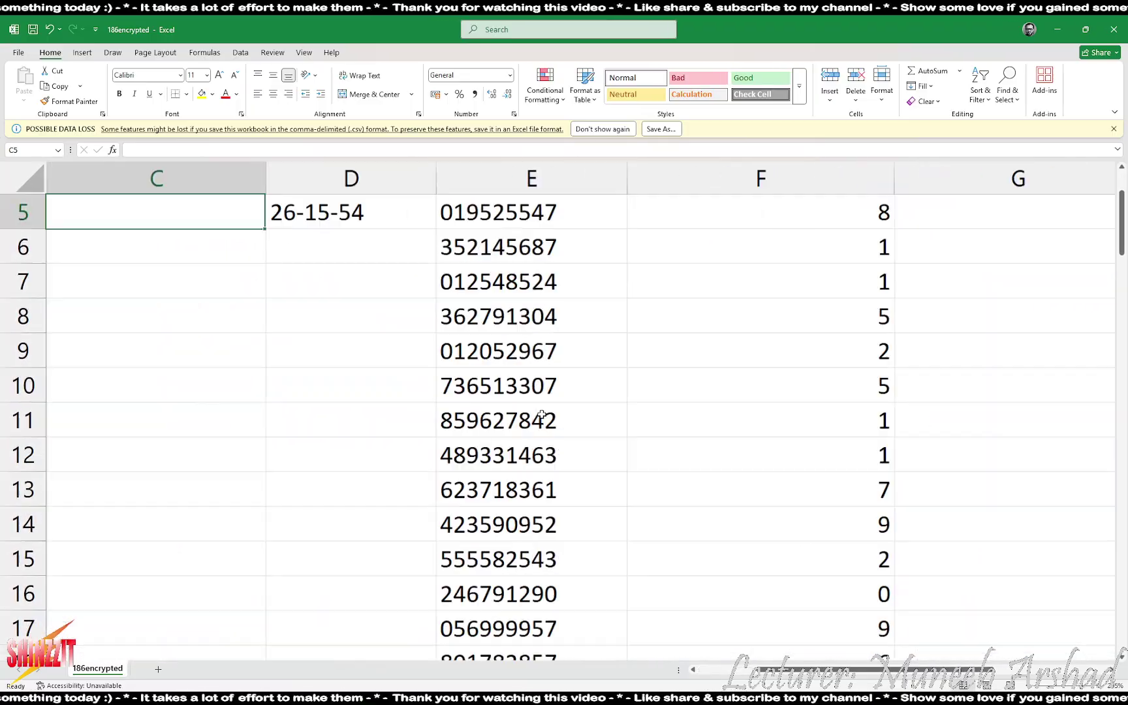
{"action": "scroll", "coordinate": [412, 402], "scroll_direction": "up", "scroll_amount": 2}
{"action": "left_click", "coordinate": [705, 672]}
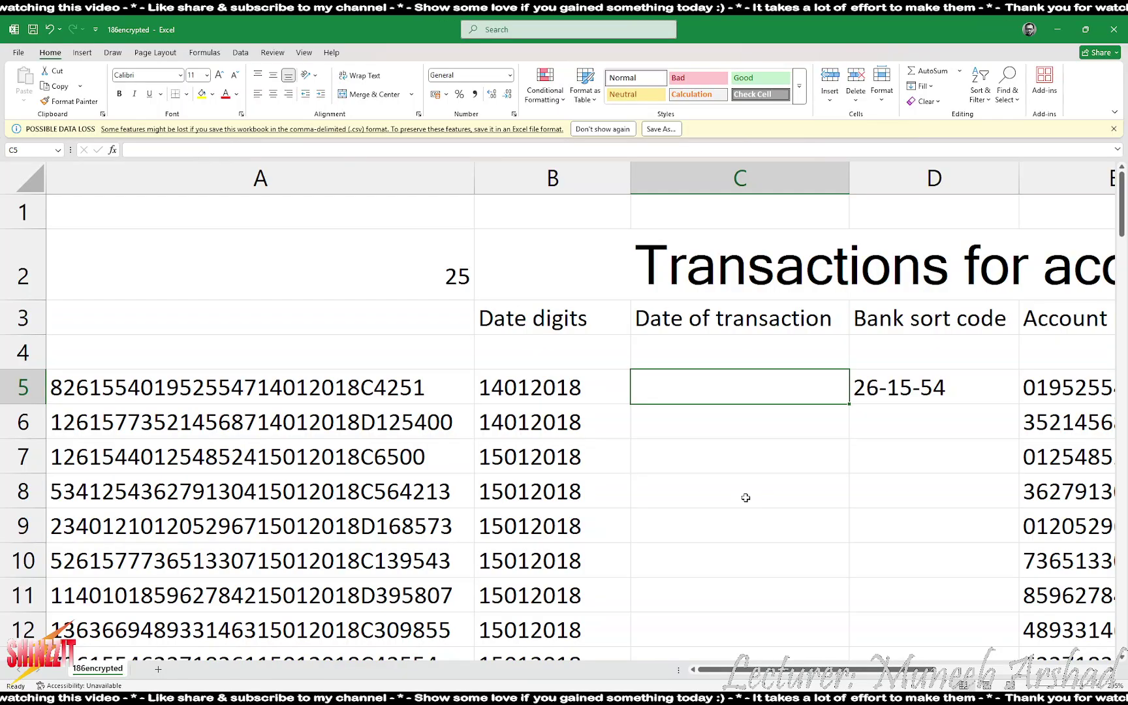
{"action": "type", "text": "=da"}
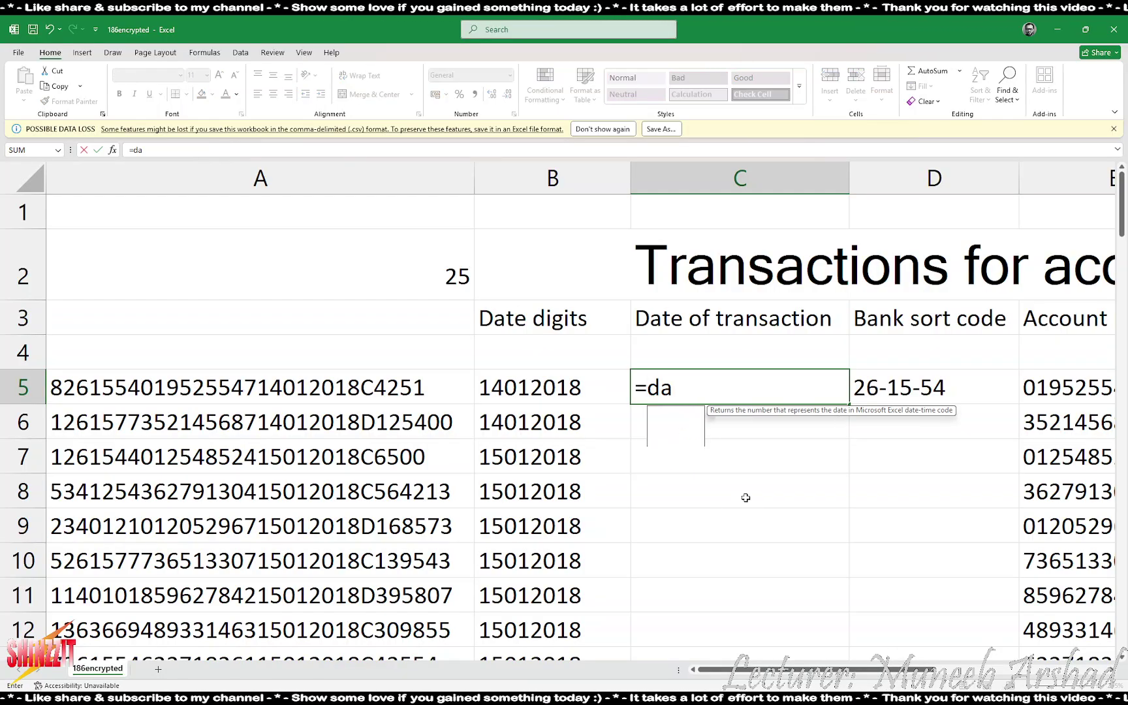
{"action": "type", "text": "te("}
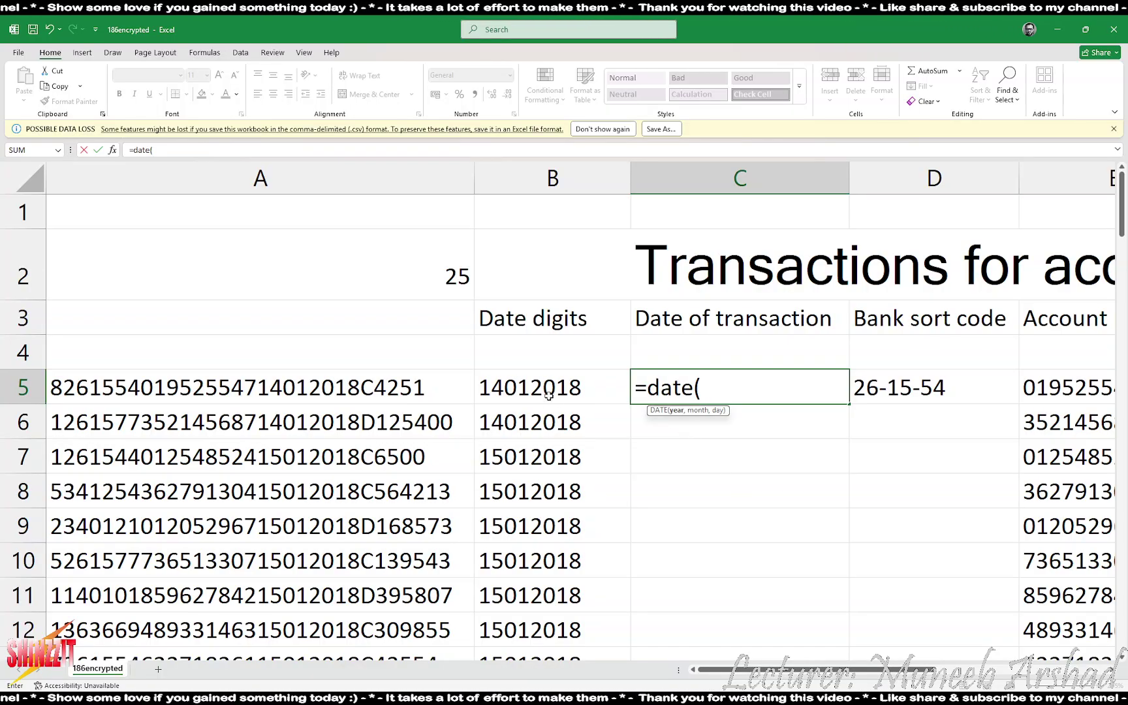
{"action": "type", "text": "right("}
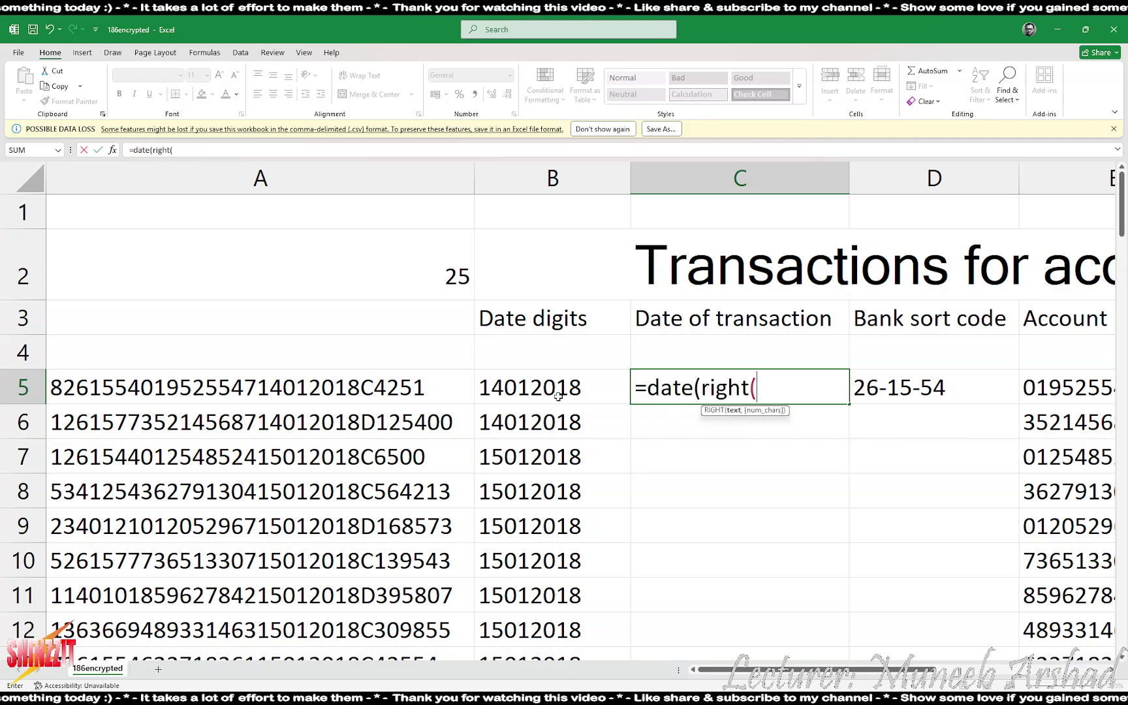
{"action": "type", "text": "b5,4"}
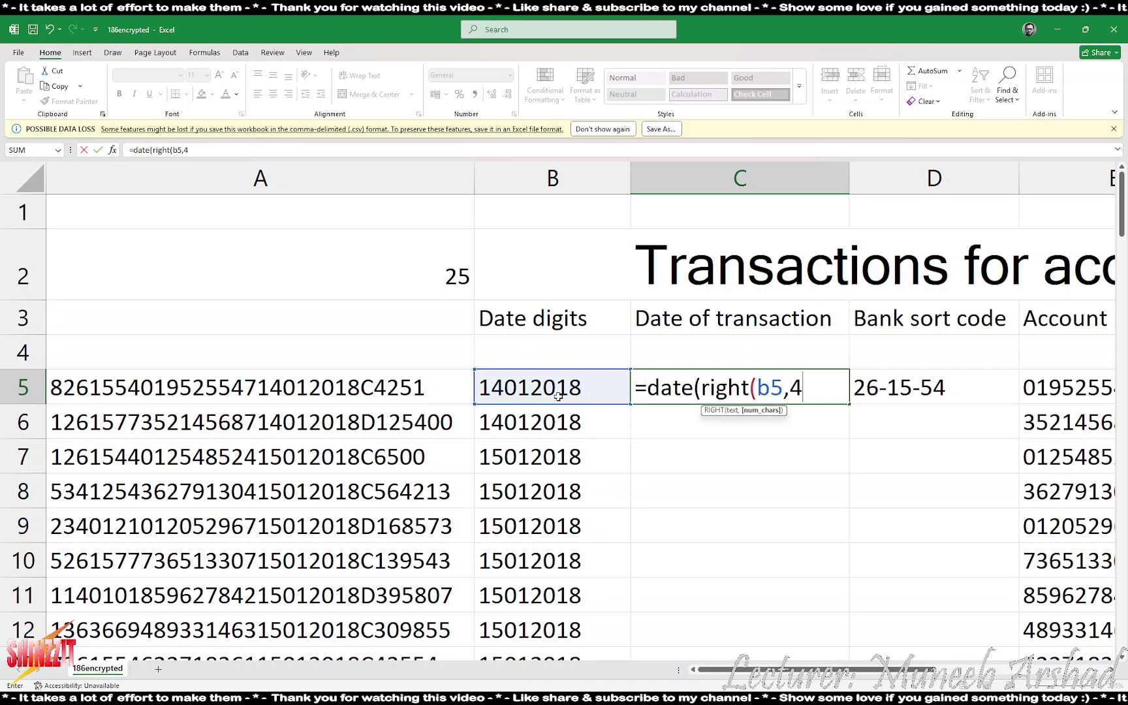
{"action": "type", "text": "),"}
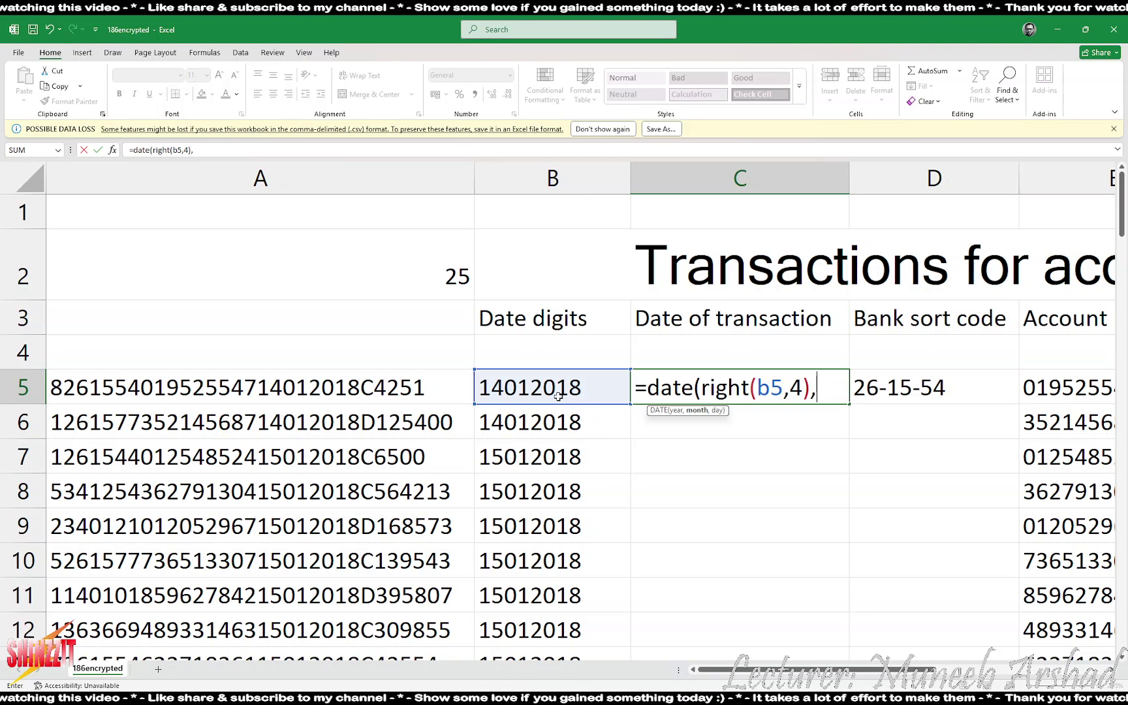
- Add MID(B5,3,2) as the month argument of the DATE formula in C5
{"action": "type", "text": "mid"}
{"action": "type", "text": "(b"}
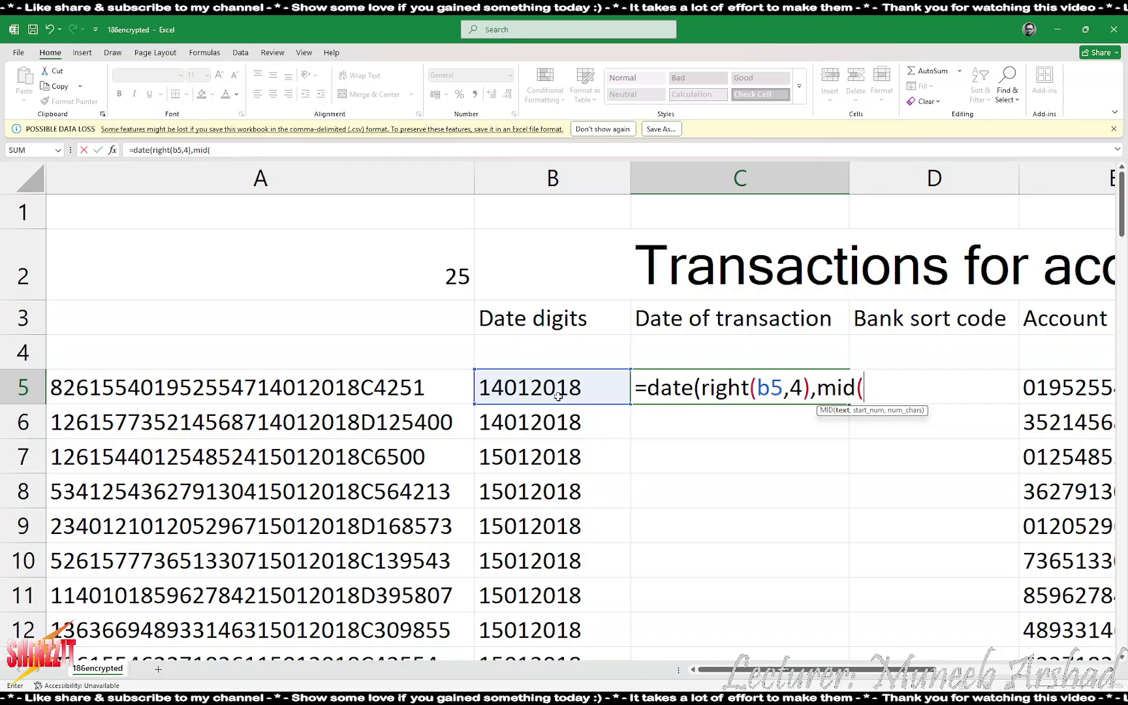
{"action": "type", "text": "5,3"}
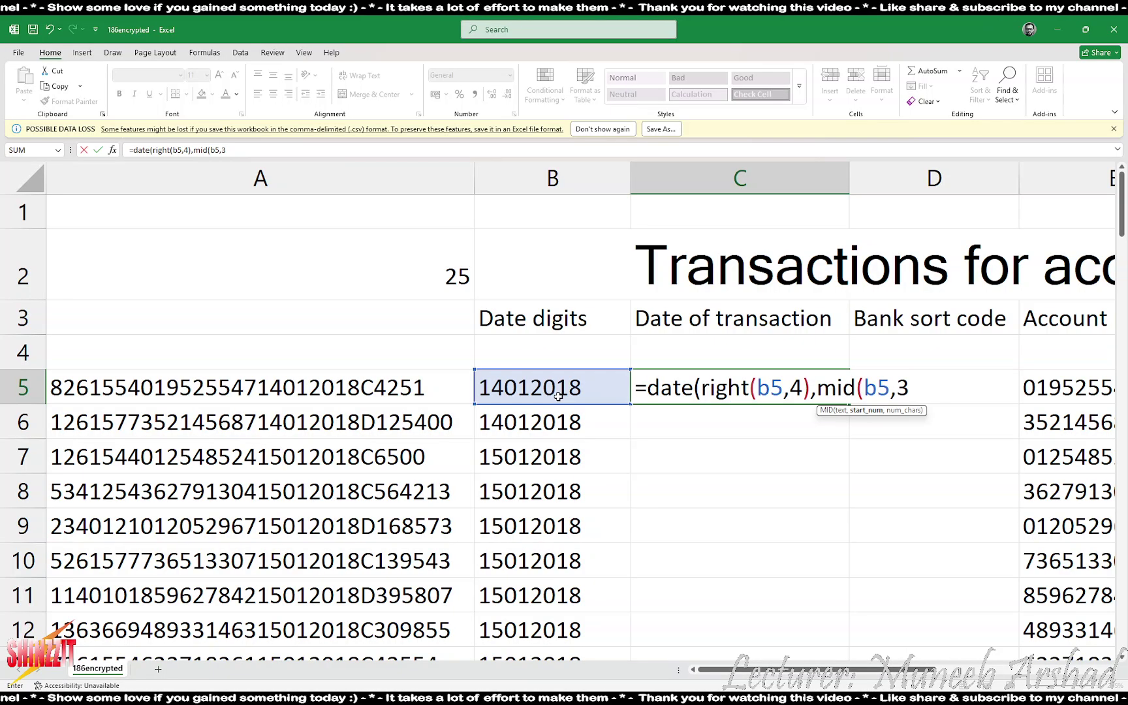
{"action": "type", "text": ","}
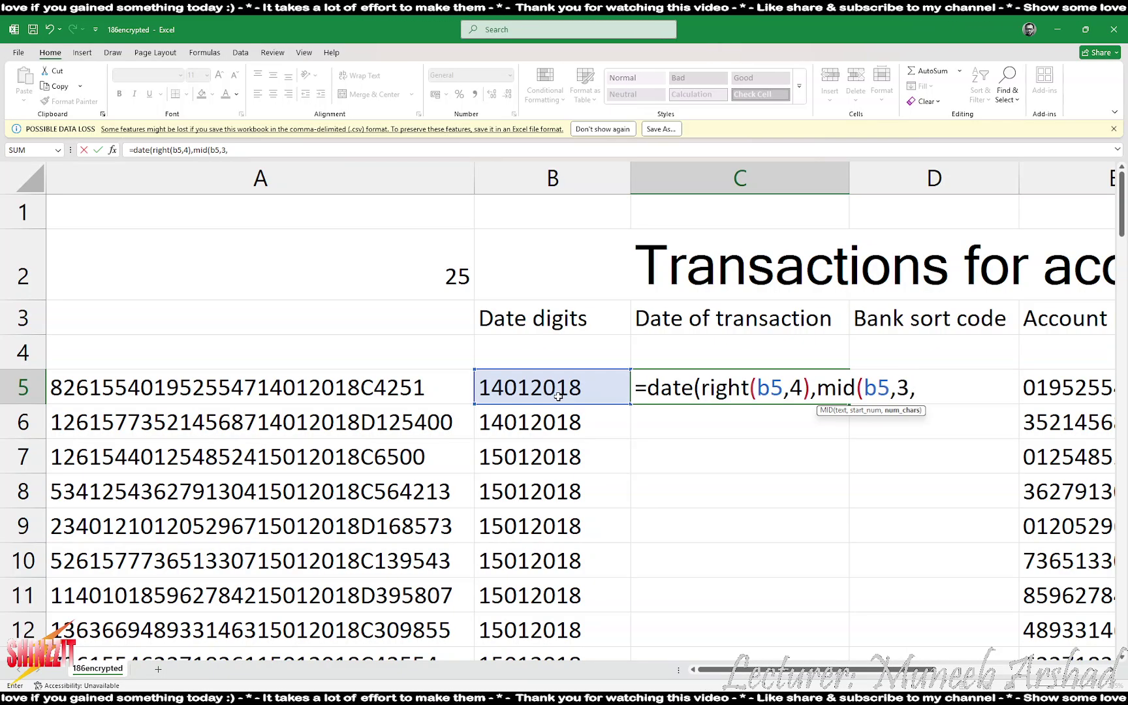
{"action": "type", "text": "2)"}
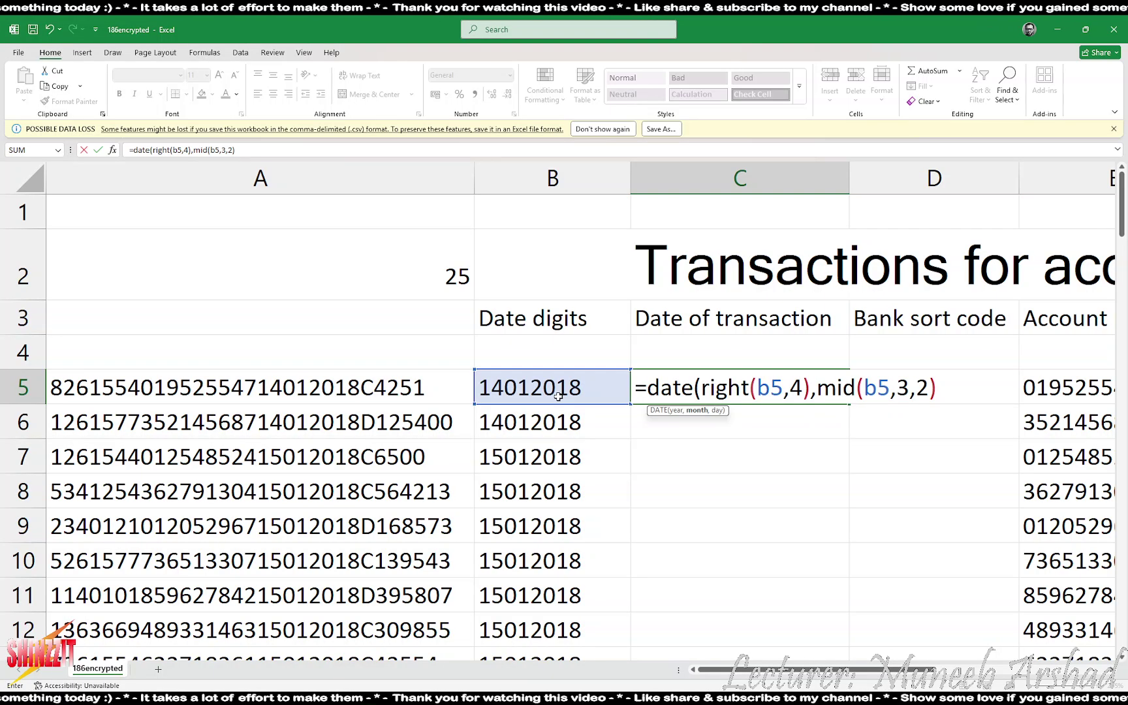
{"action": "type", "text": ","}
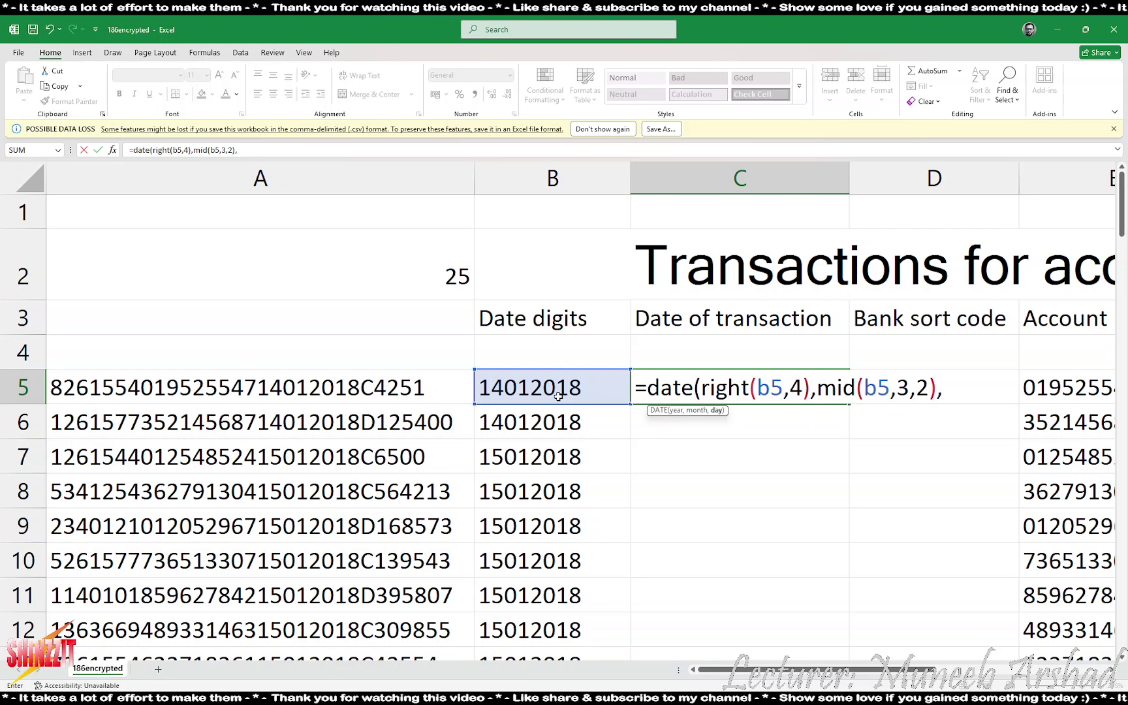
- Finish the DATE formula in C5 with LEFT(B5,2) as the day argument and check the source digits in B5
{"action": "type", "text": "lef"}
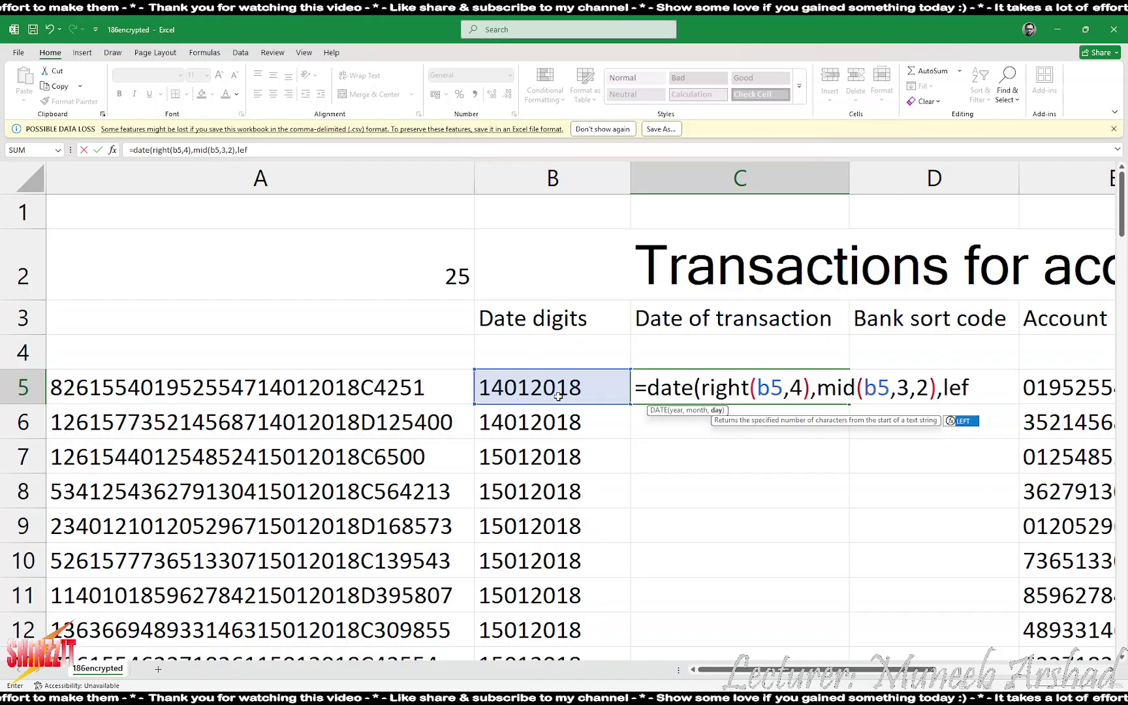
{"action": "type", "text": "t(b5,2"}
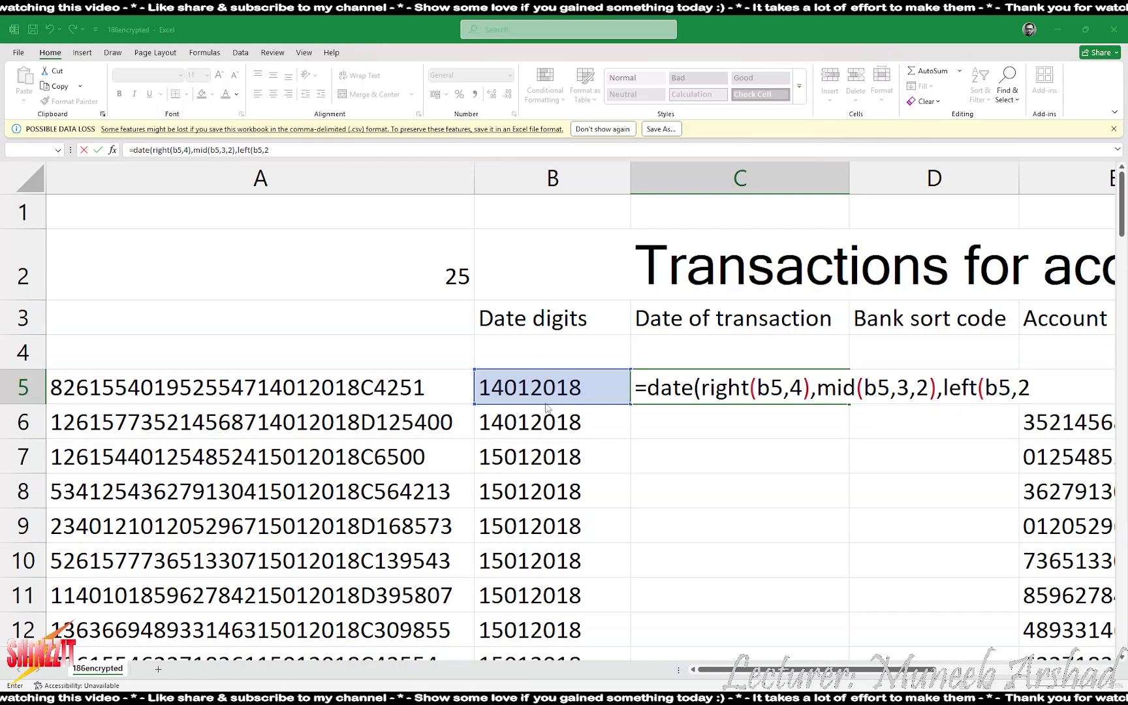
{"action": "key", "text": "Return"}
{"action": "left_click", "coordinate": [545, 402]}
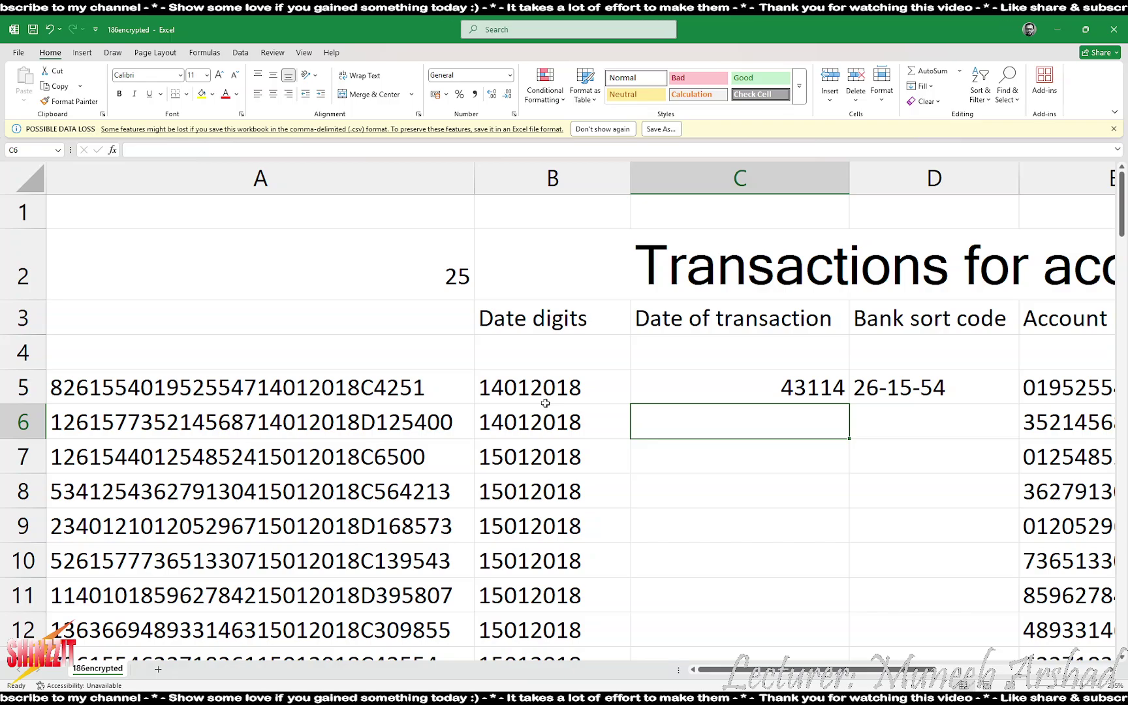
{"action": "left_click", "coordinate": [511, 391]}
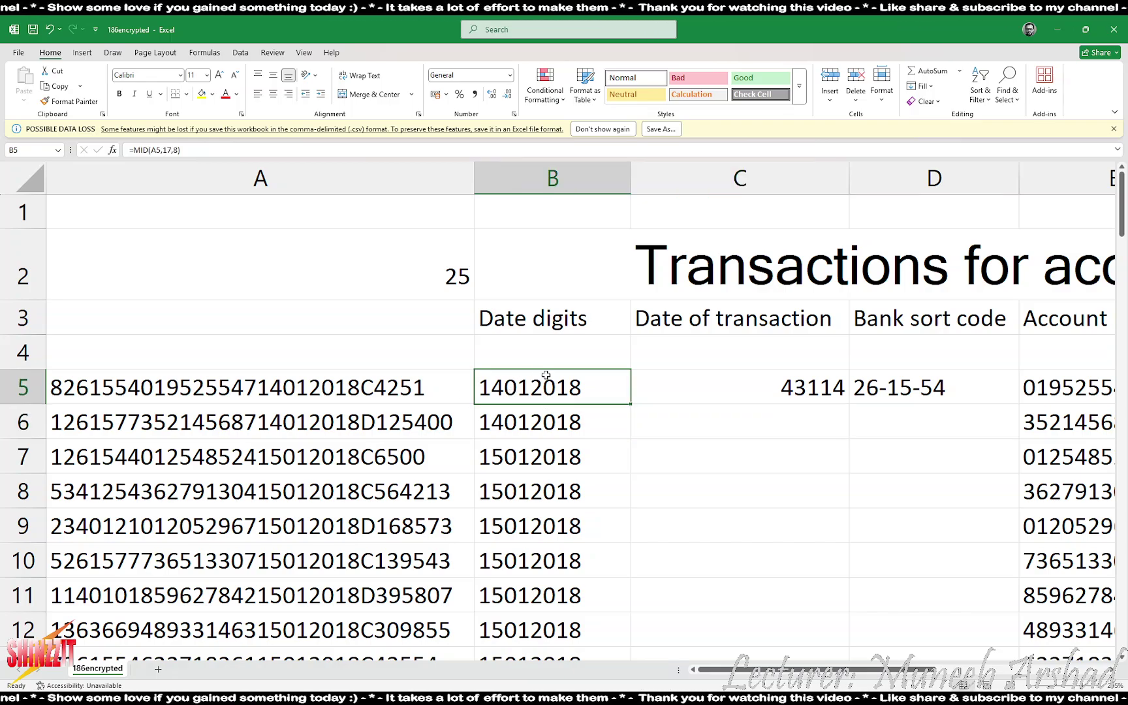
{"action": "left_click", "coordinate": [775, 388]}
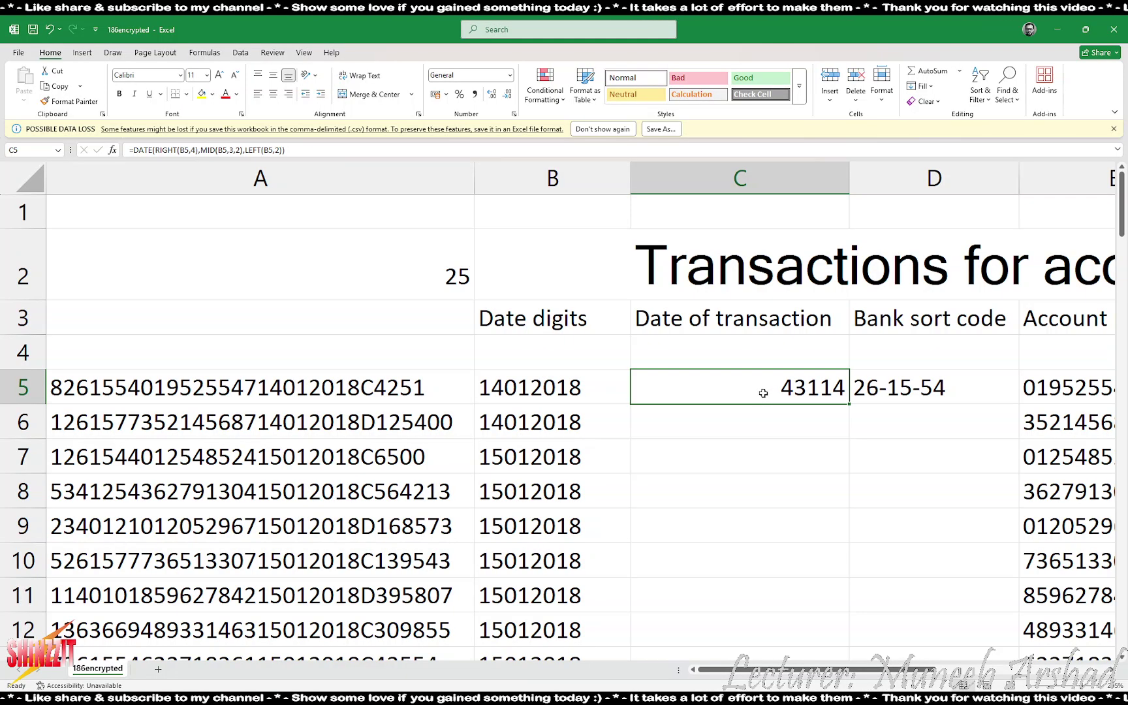
{"action": "double_click", "coordinate": [763, 393]}
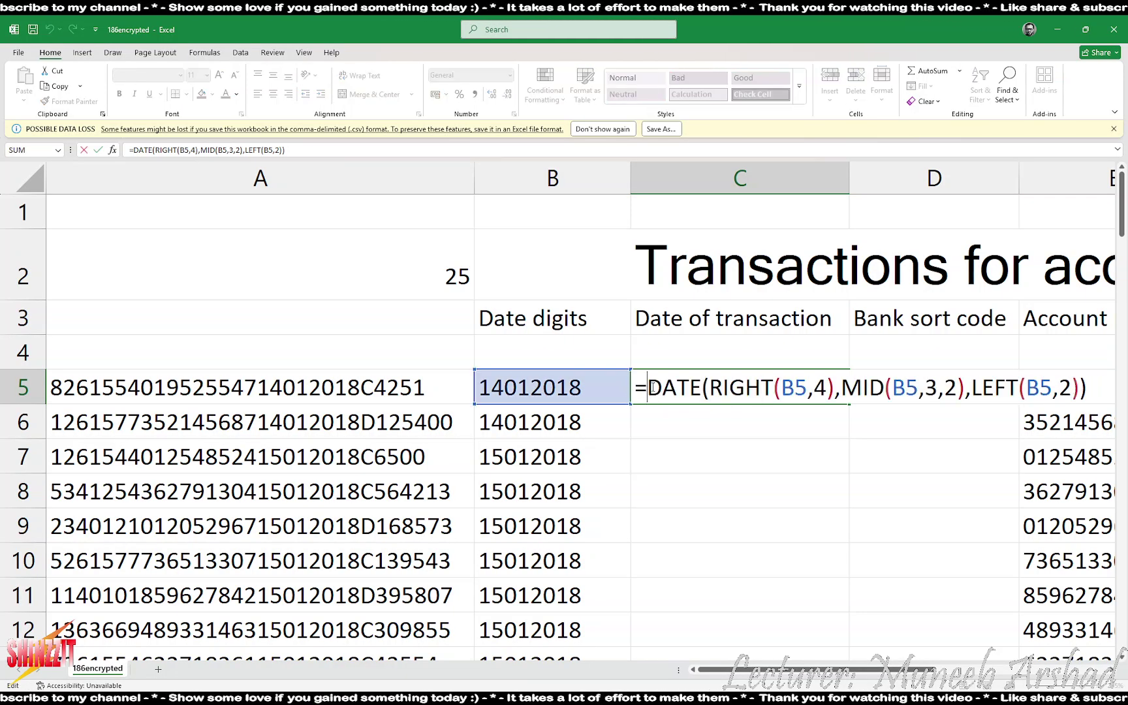
{"action": "type", "text": "text("}
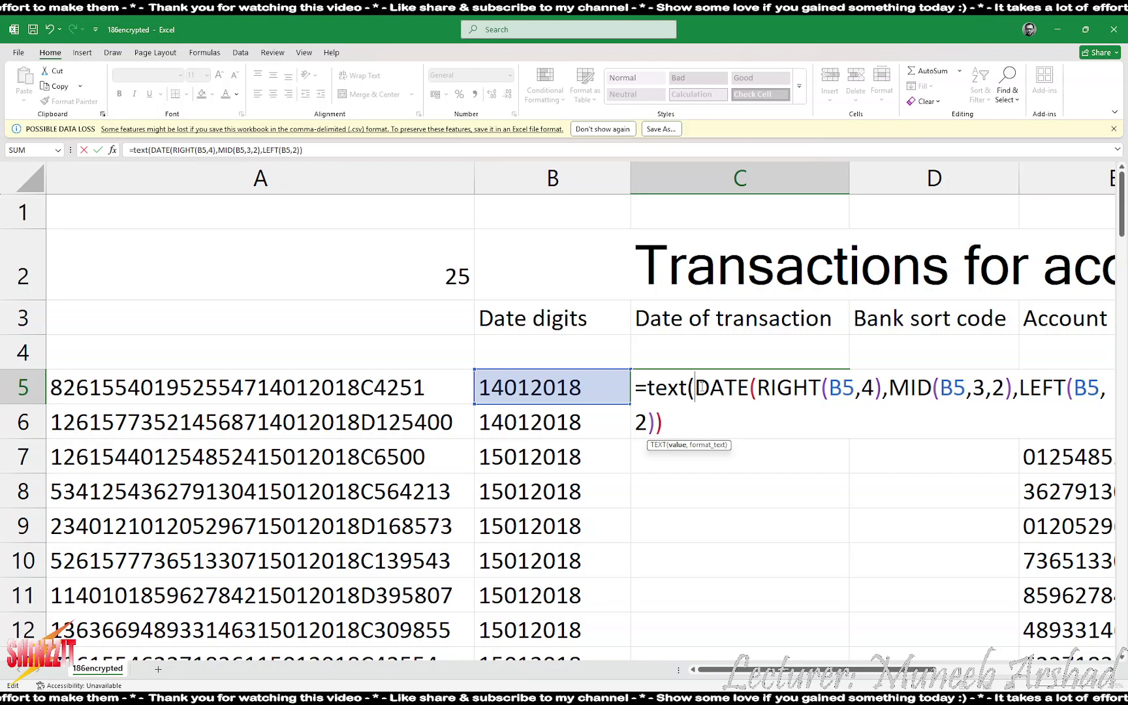
{"action": "left_click_drag", "start_coordinate": [695, 388], "coordinate": [733, 414]}
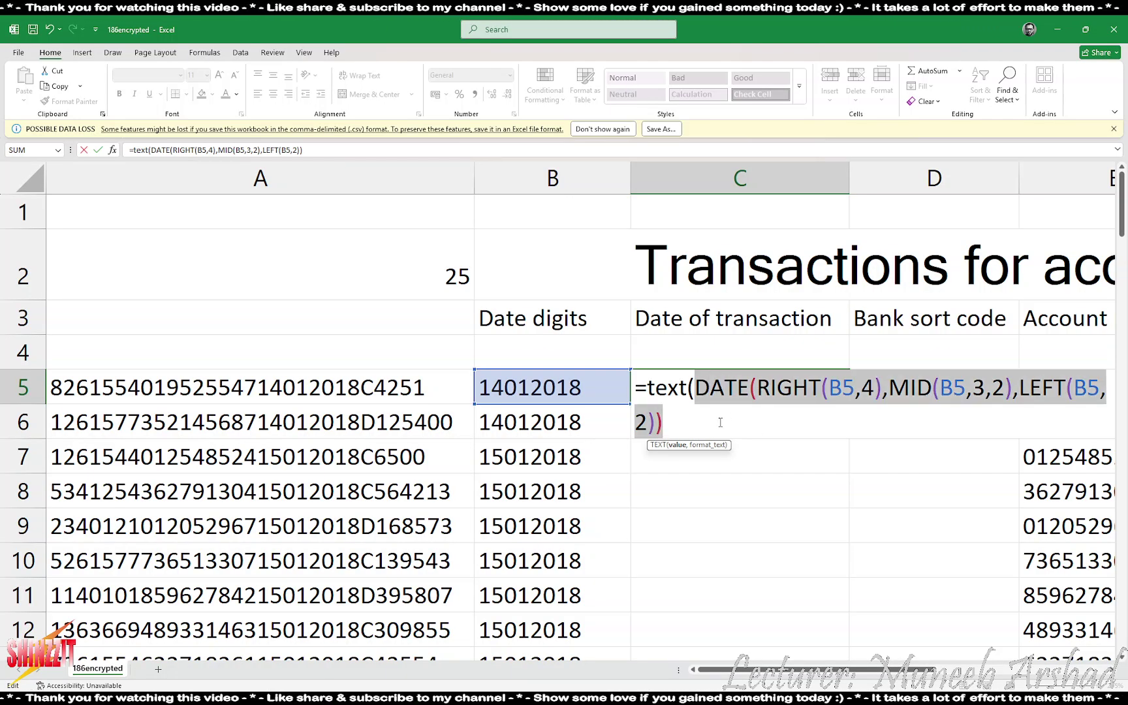
{"action": "left_click", "coordinate": [704, 425]}
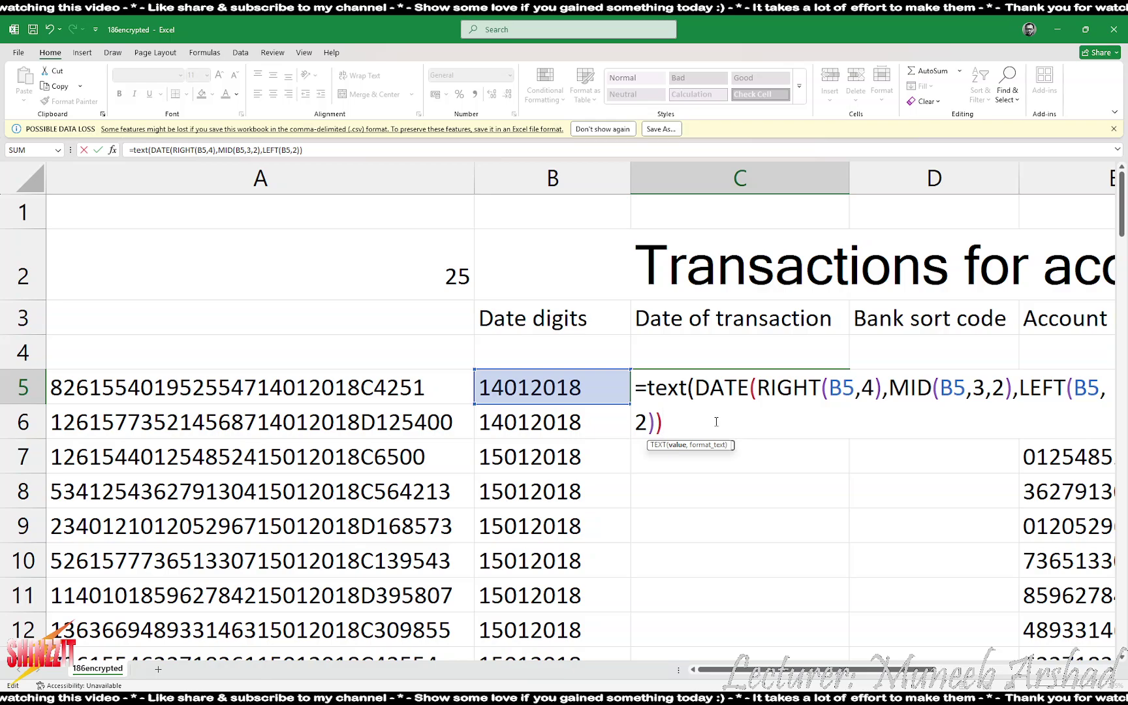
{"action": "type", "text": ","}
{"action": "key", "text": "super"}
{"action": "type", "text": "mag"}
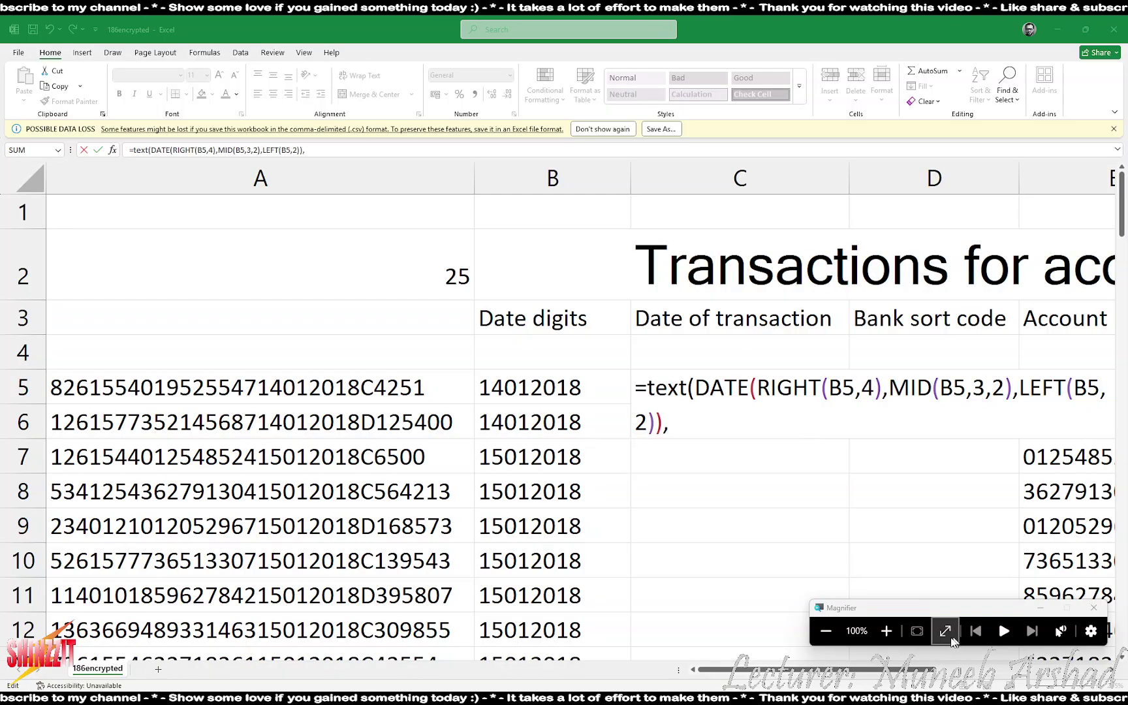
{"action": "left_click", "coordinate": [885, 630]}
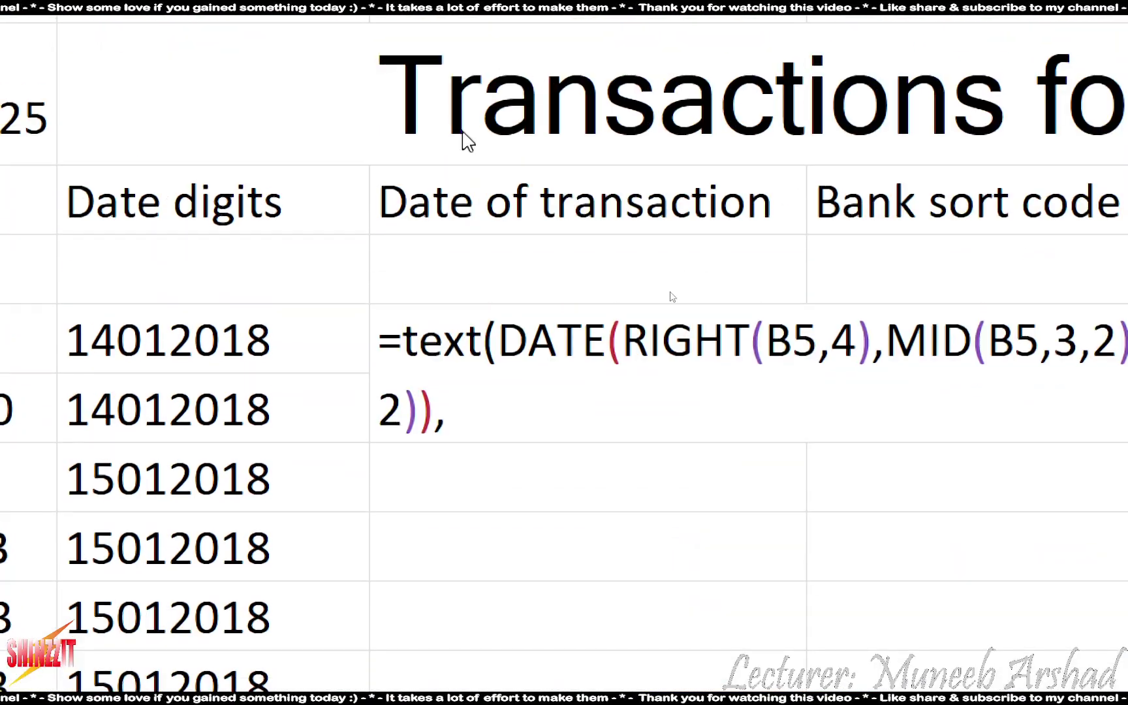
{"action": "left_click", "coordinate": [510, 408]}
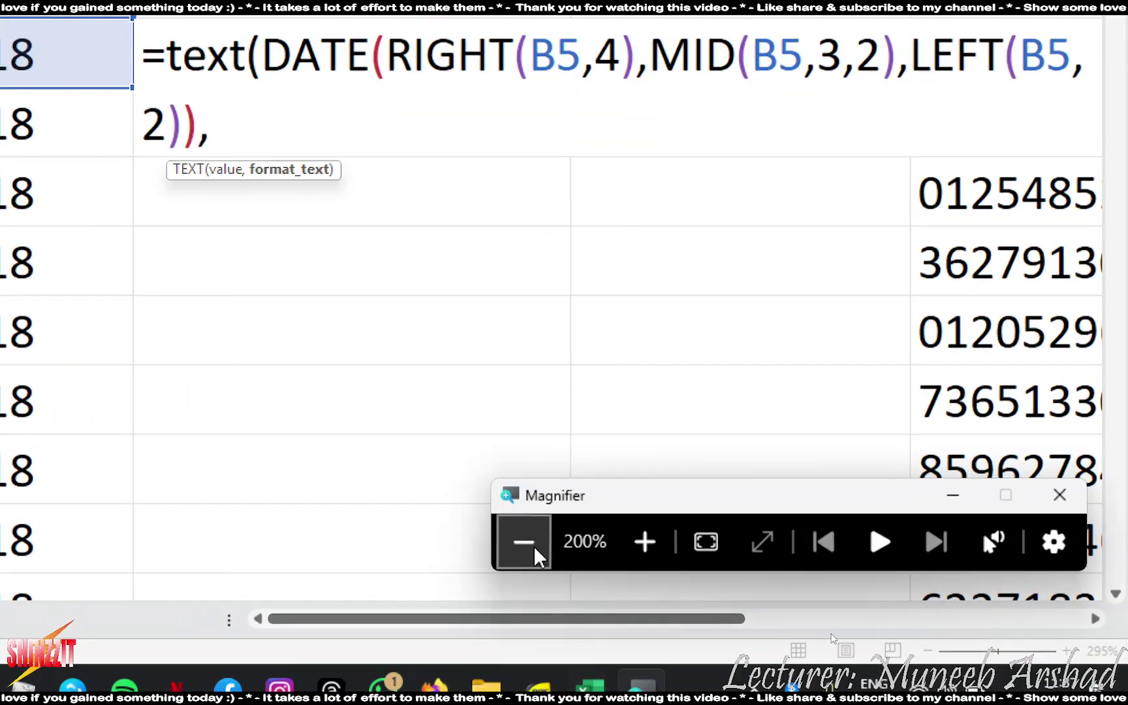
{"action": "left_click", "coordinate": [522, 543]}
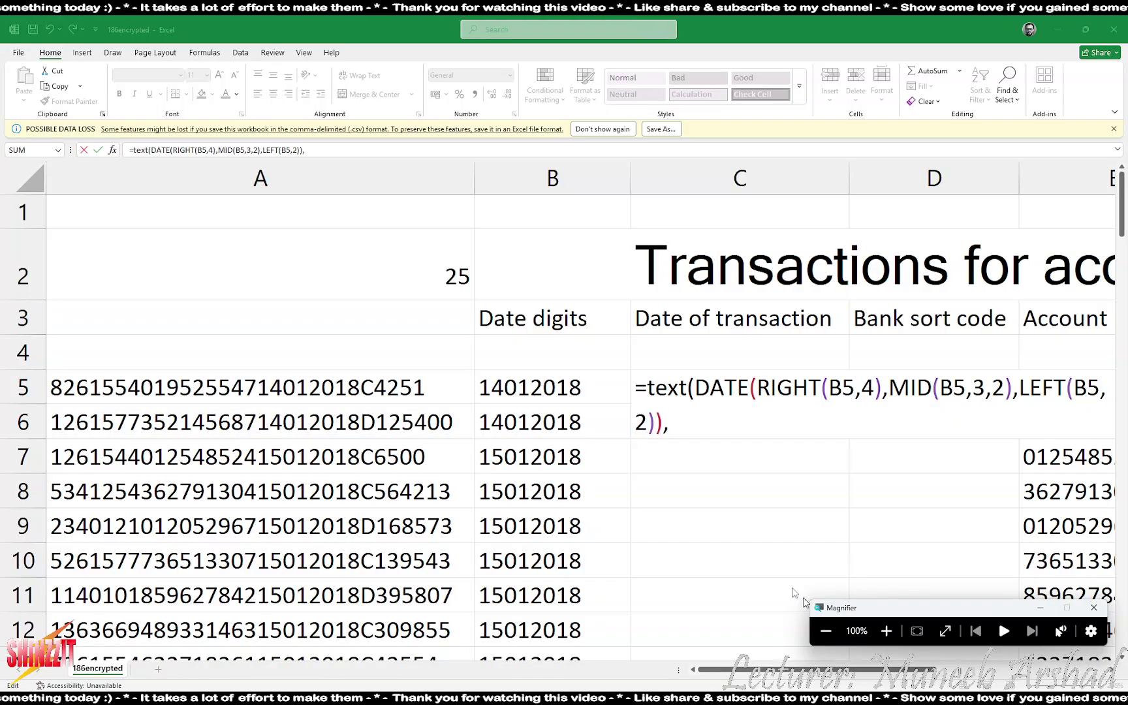
{"action": "left_click", "coordinate": [886, 631]}
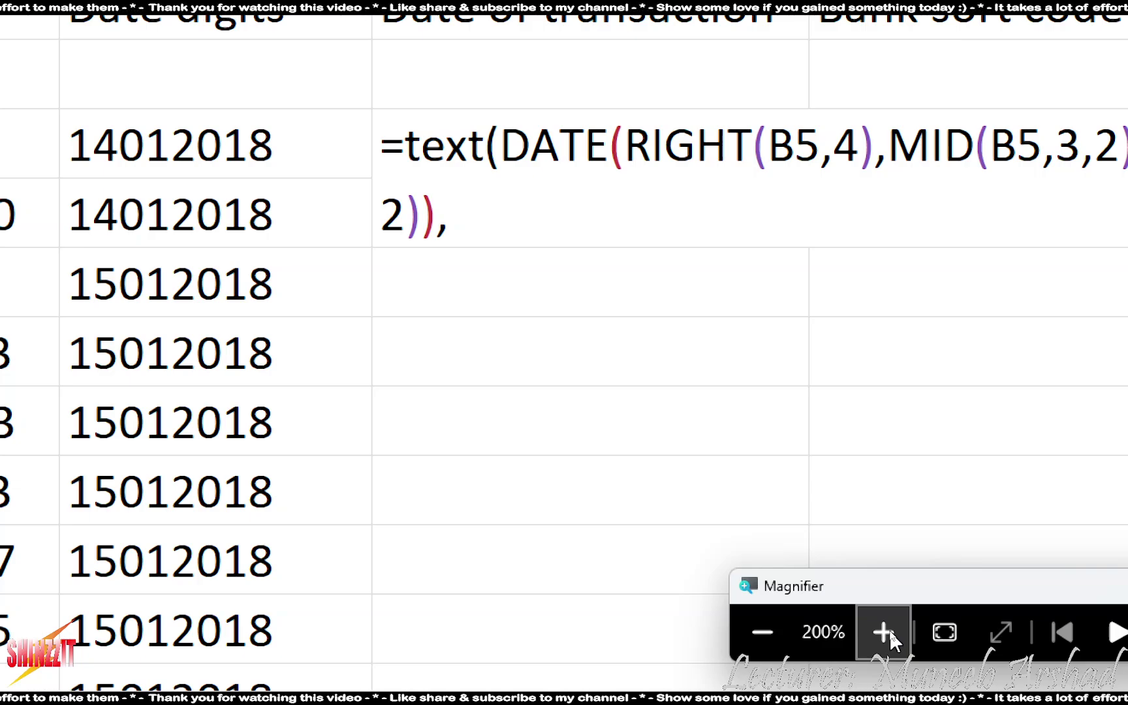
{"action": "left_click", "coordinate": [767, 633]}
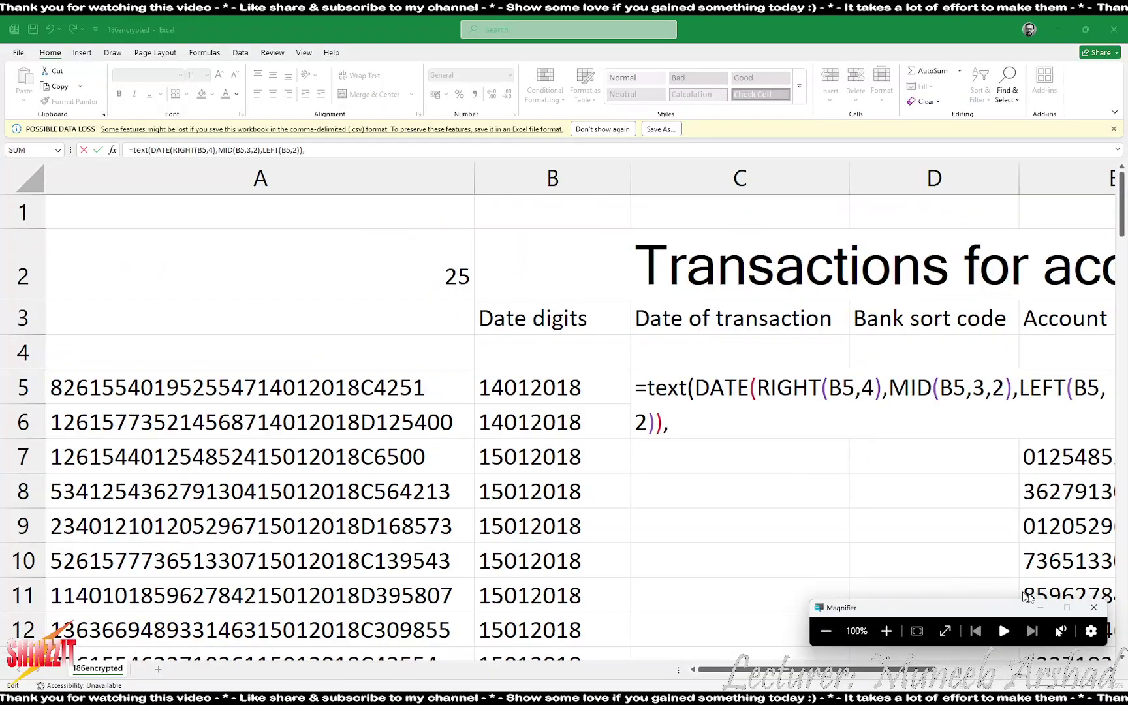
{"action": "left_click", "coordinate": [1094, 610]}
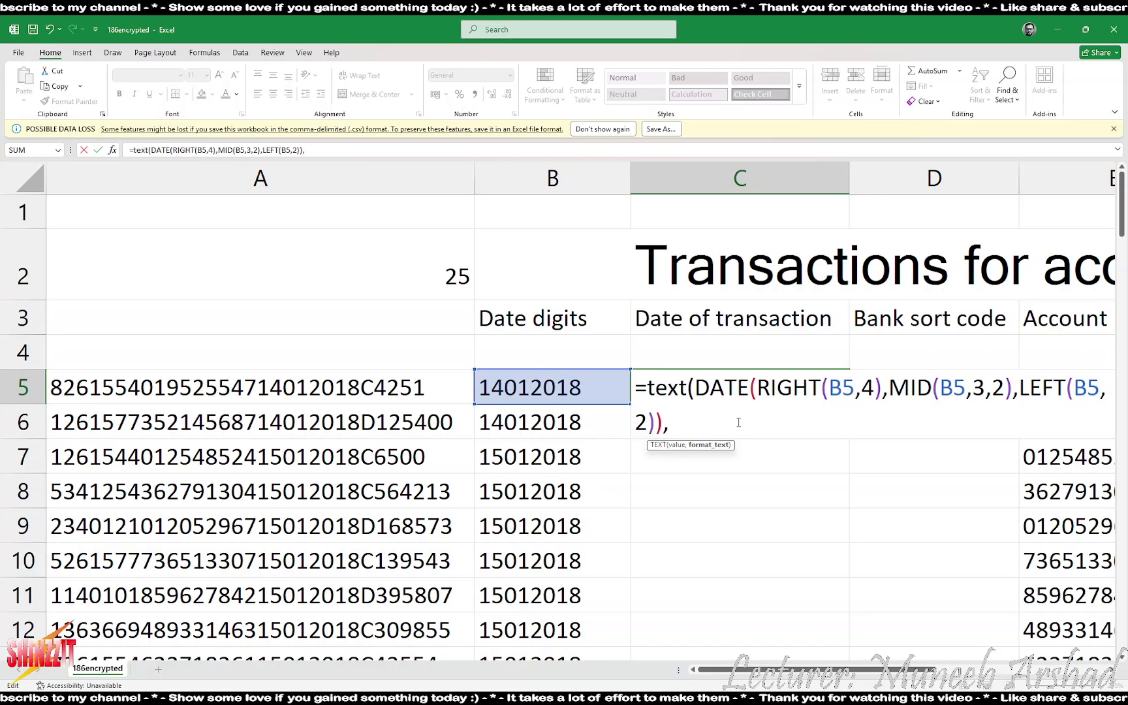
{"action": "left_click_drag", "start_coordinate": [696, 386], "coordinate": [672, 425]}
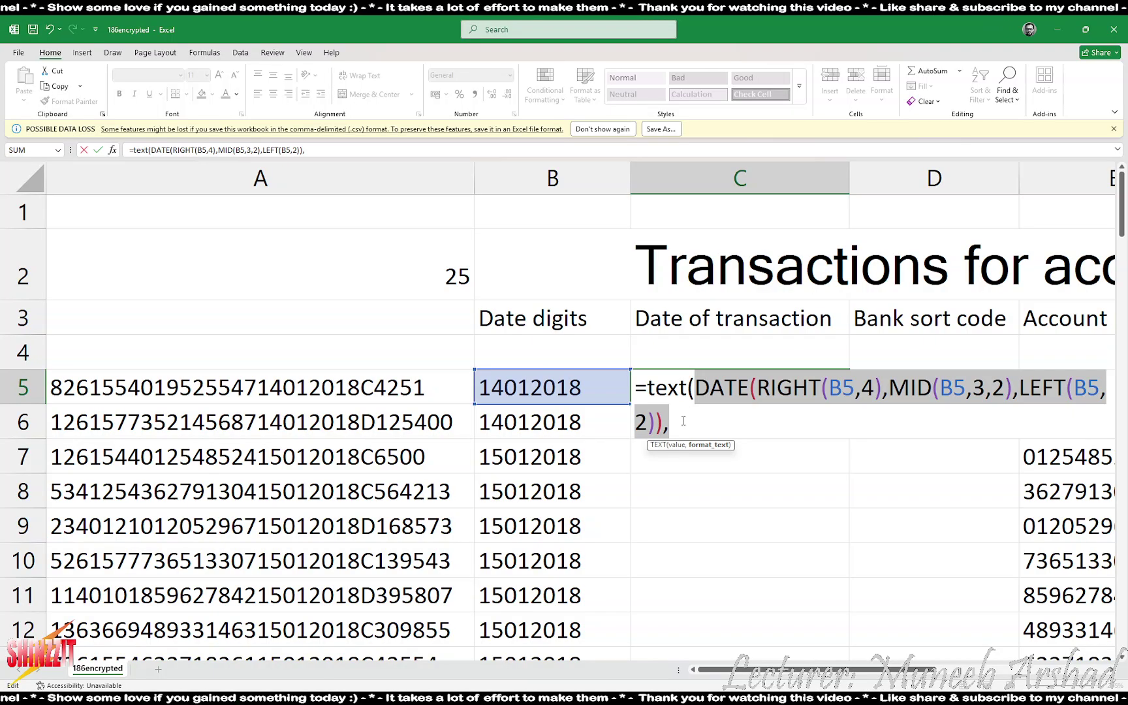
{"action": "left_click", "coordinate": [697, 428]}
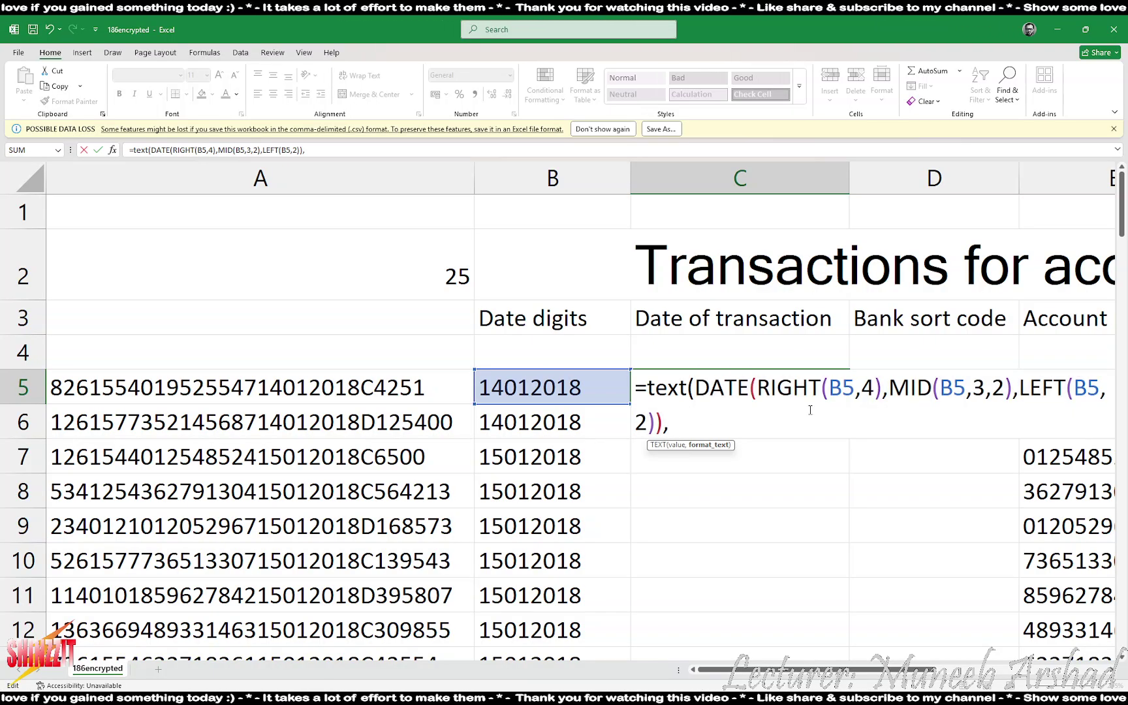
{"action": "type", "text": "\""}
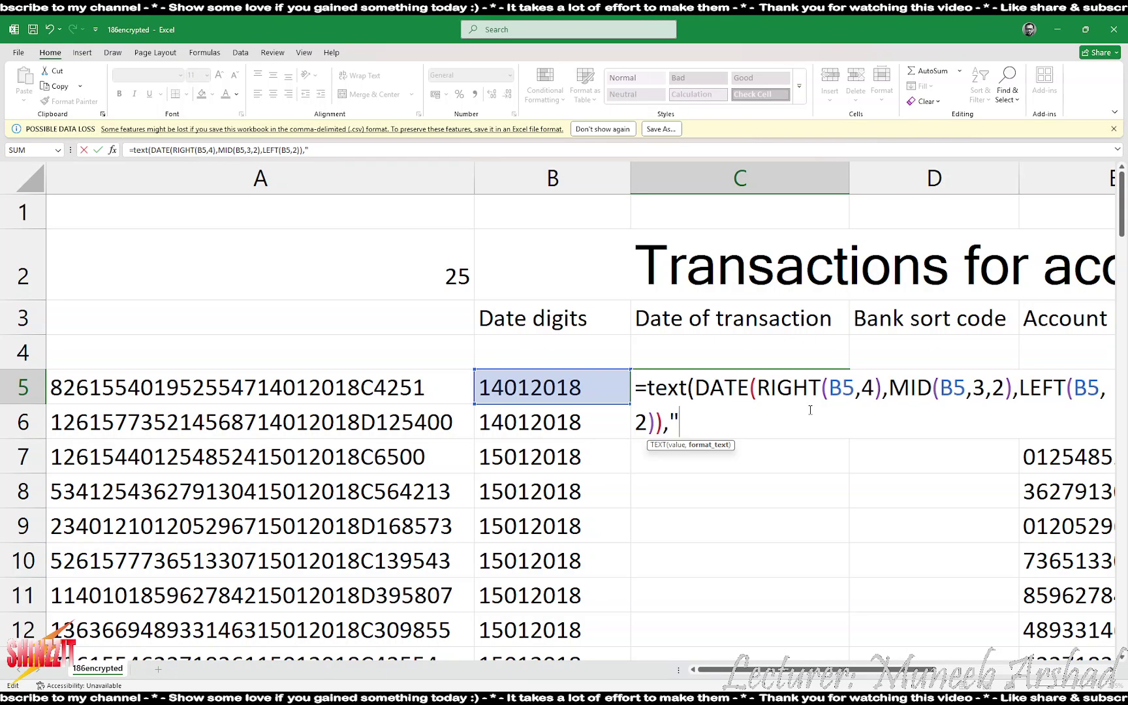
{"action": "key", "text": "Escape"}
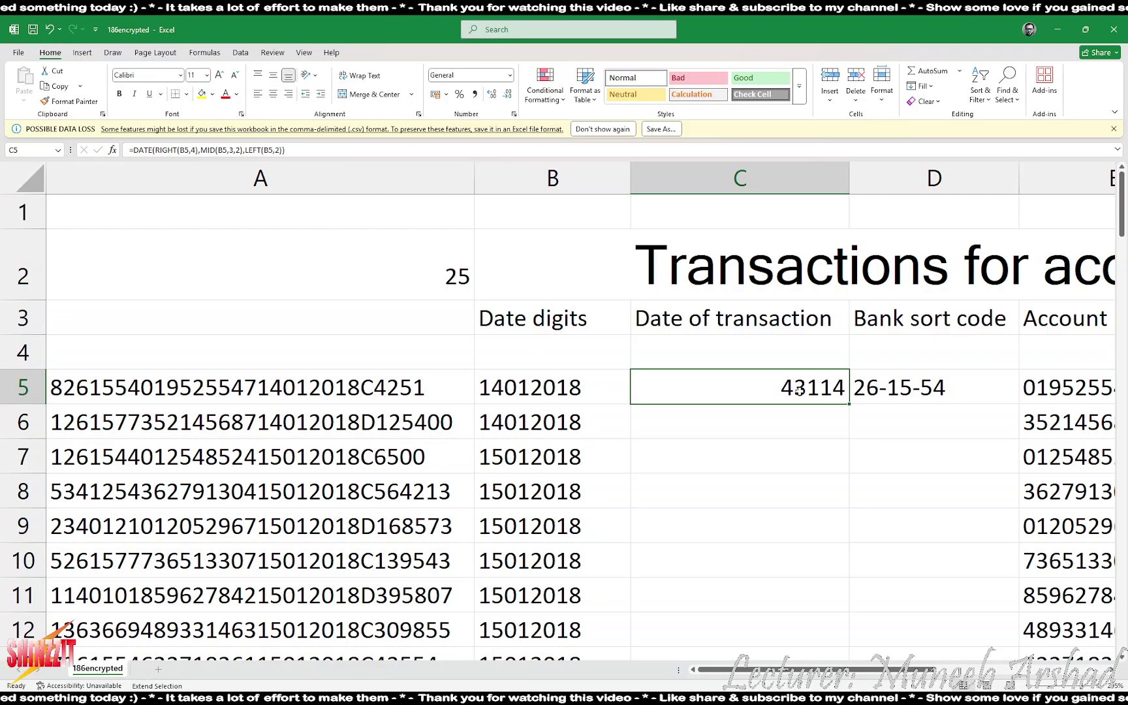
{"action": "left_click_drag", "start_coordinate": [772, 389], "coordinate": [783, 490]}
{"action": "left_click", "coordinate": [784, 389]}
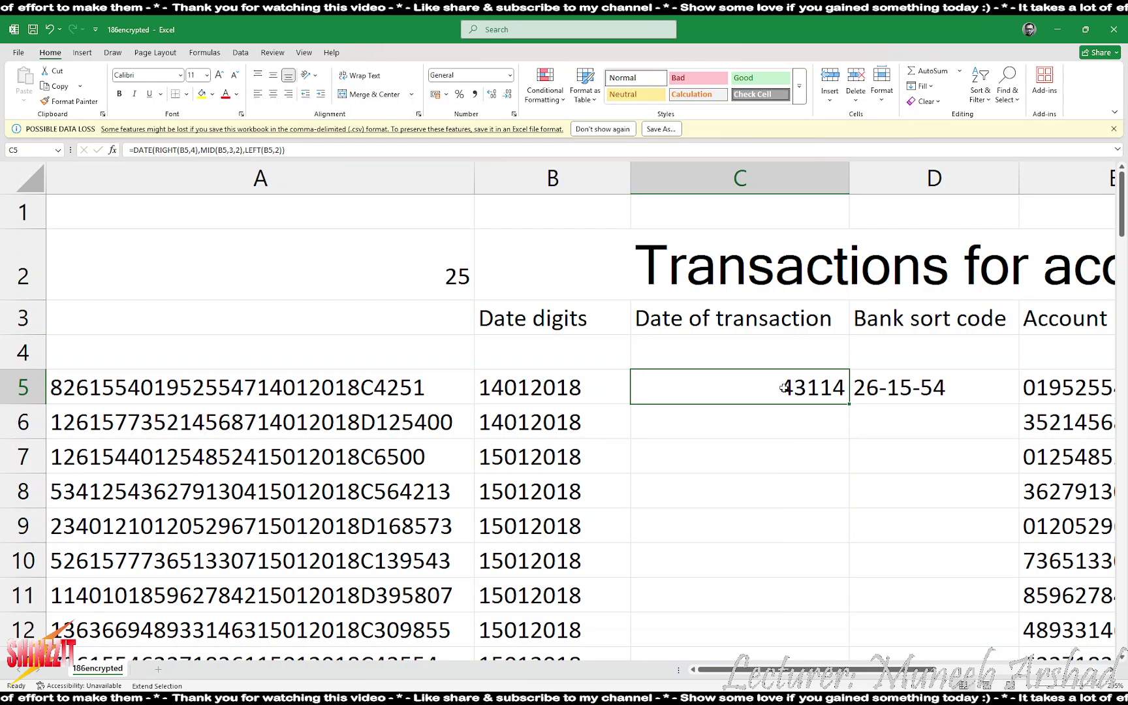
{"action": "left_click", "coordinate": [728, 477]}
{"action": "left_click", "coordinate": [788, 365]}
{"action": "left_click", "coordinate": [790, 386]}
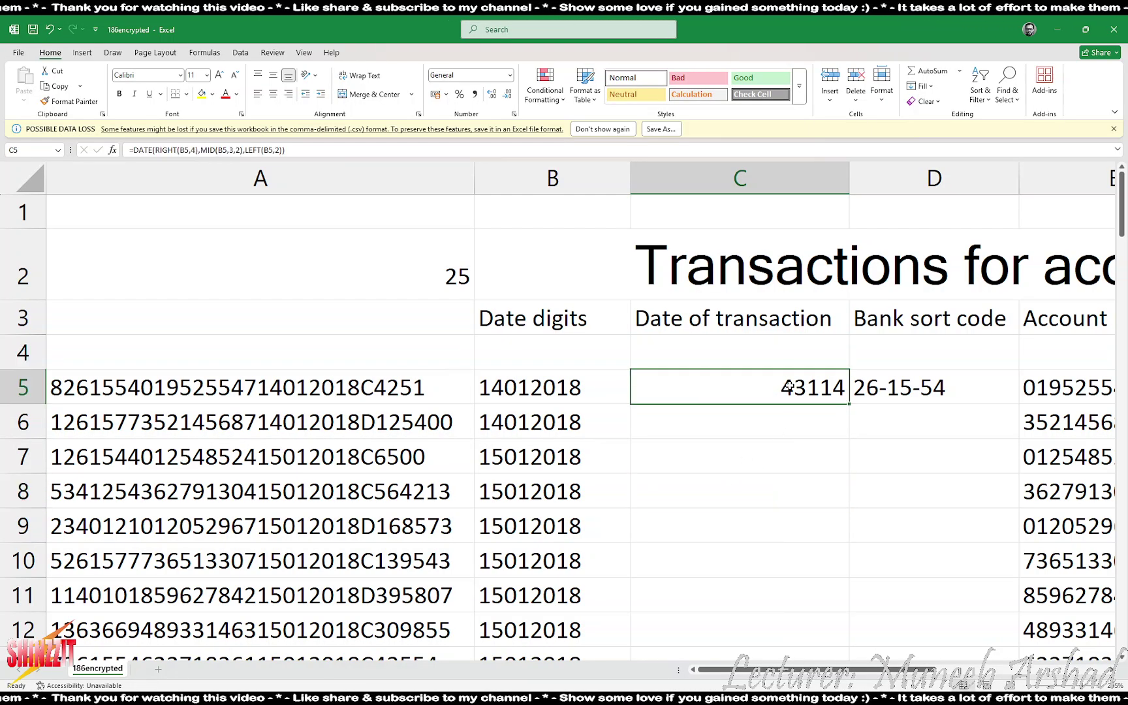
- Wrap the DATE formula in C5 in a TEXT function with the format "dd mmmm yyyy" and fill it down the Date of transaction column
{"action": "double_click", "coordinate": [793, 387]}
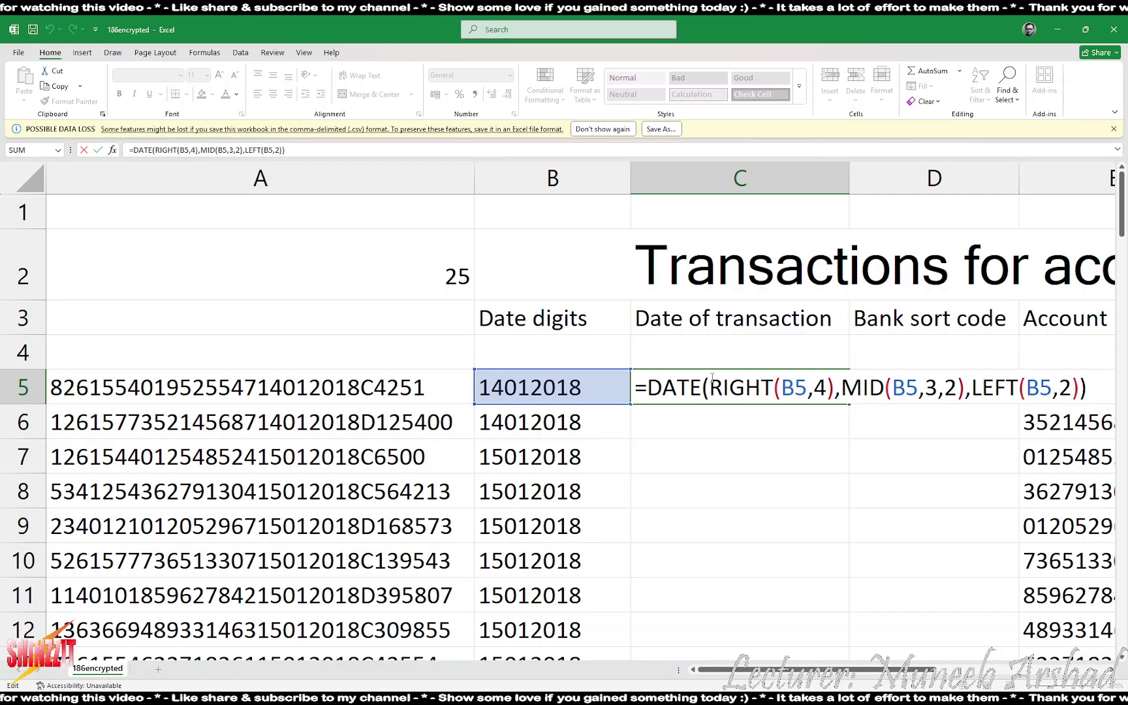
{"action": "type", "text": "text("}
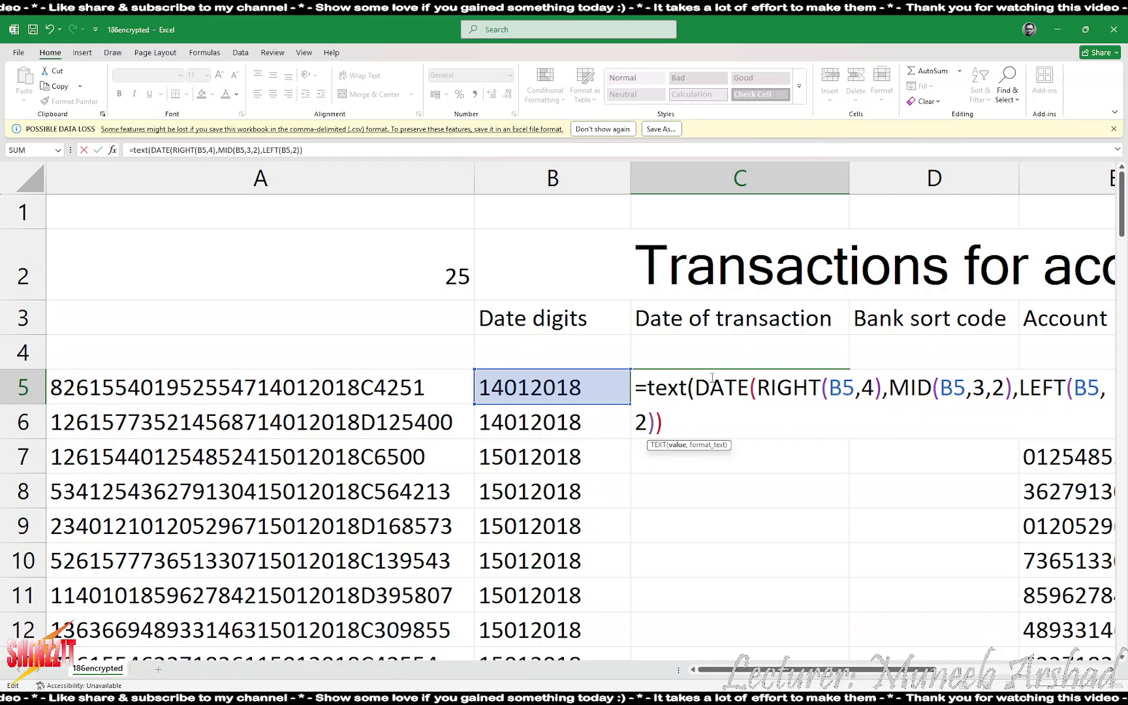
{"action": "left_click", "coordinate": [681, 416]}
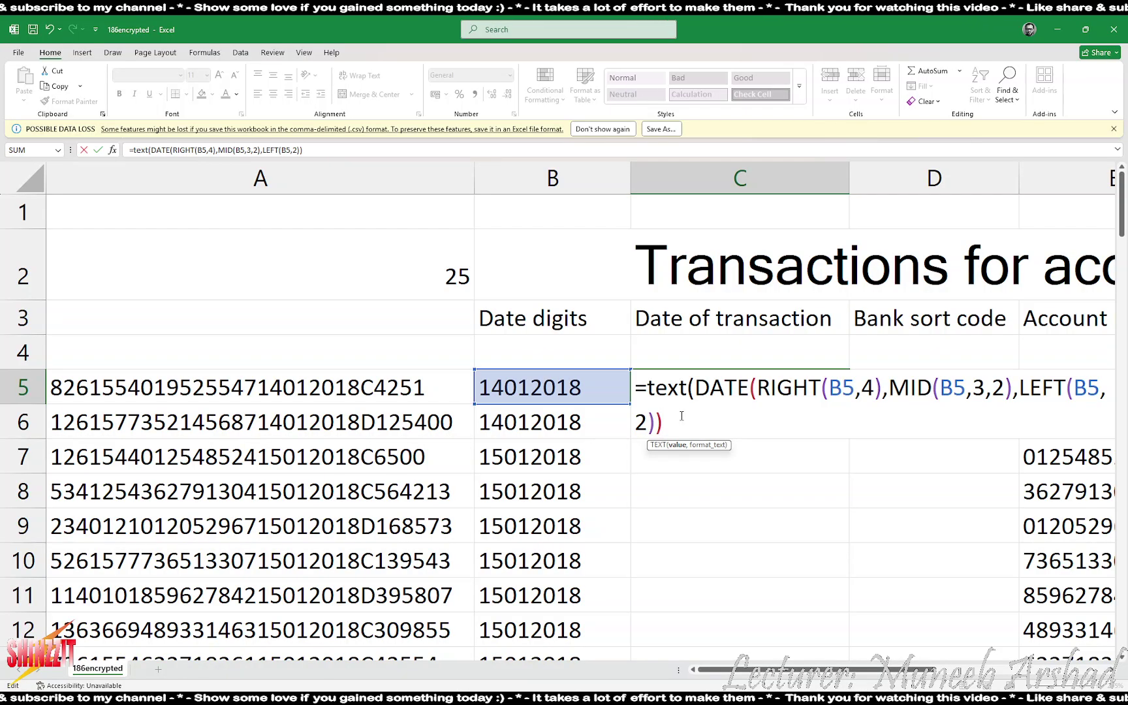
{"action": "type", "text": ","}
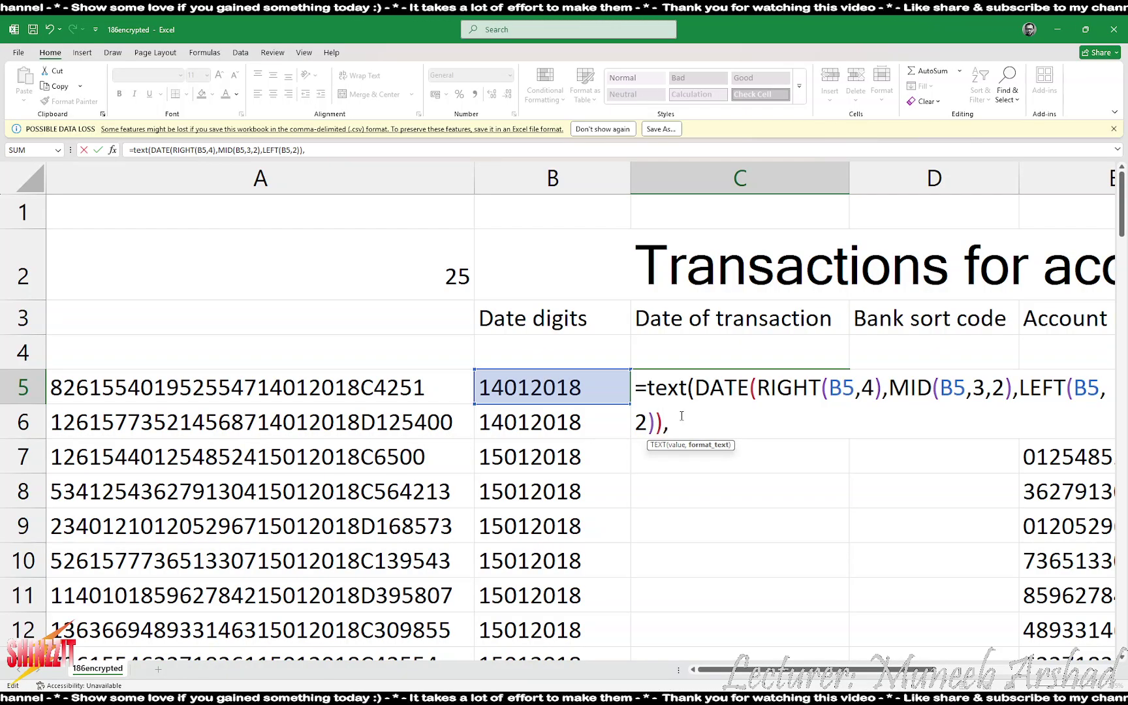
{"action": "type", "text": "\"dd"}
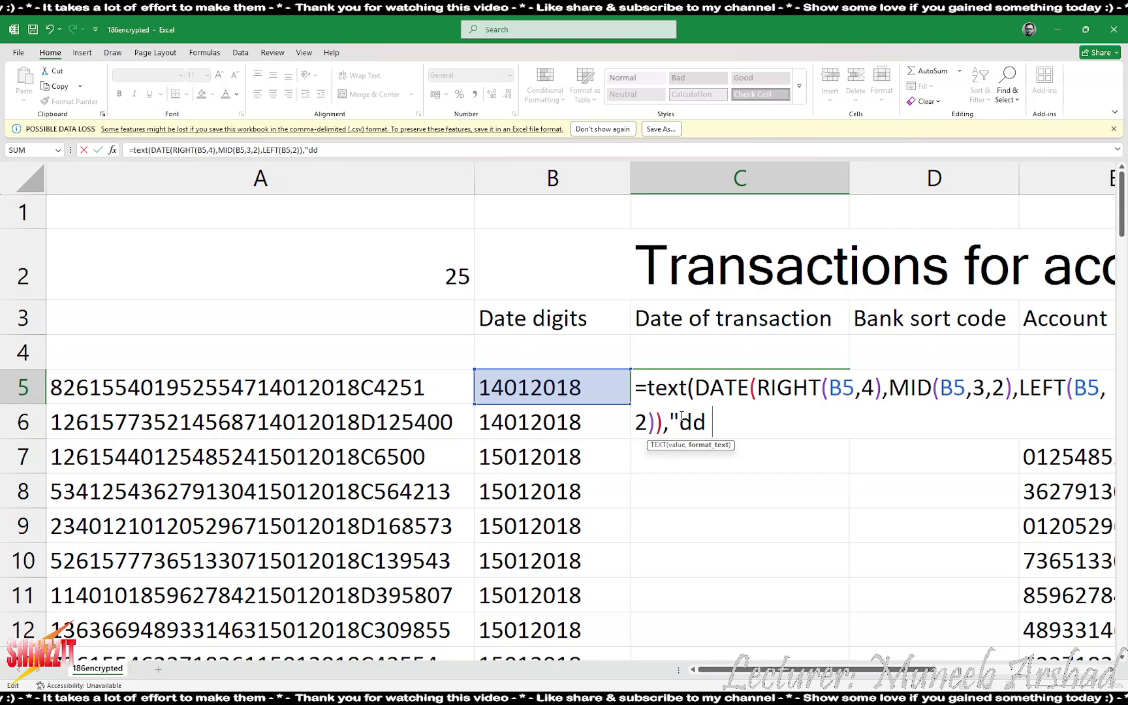
{"action": "type", "text": " mmmm"}
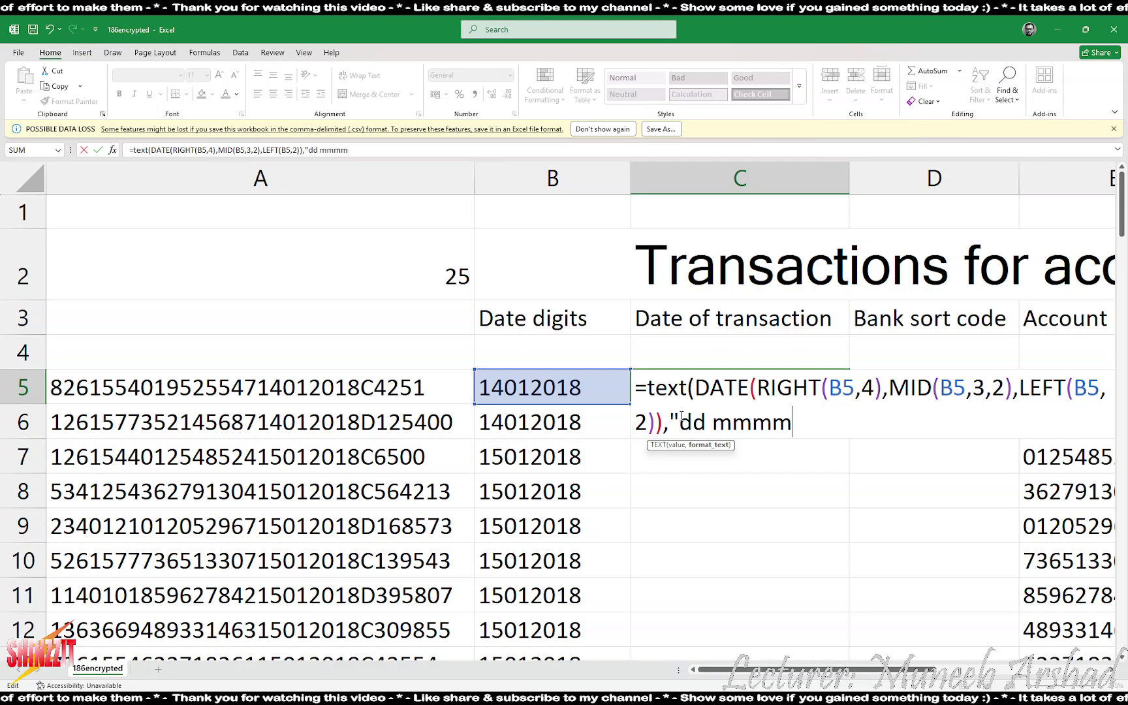
{"action": "type", "text": " yyyy\""}
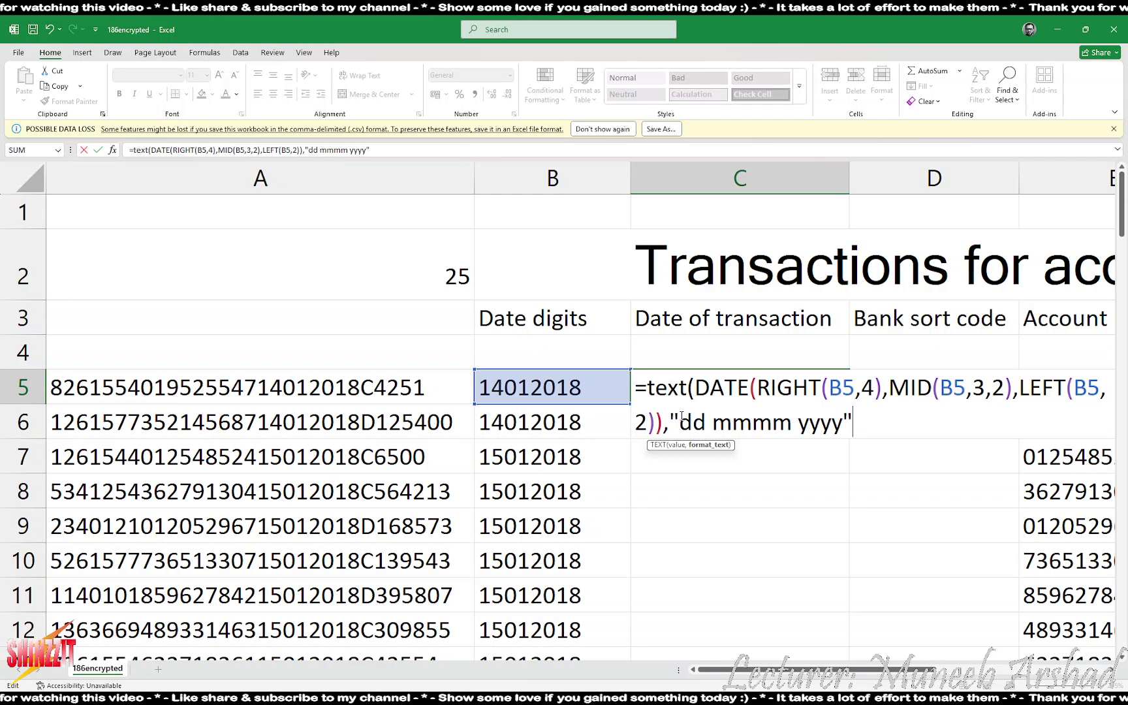
{"action": "type", "text": ")"}
{"action": "key", "text": "Return"}
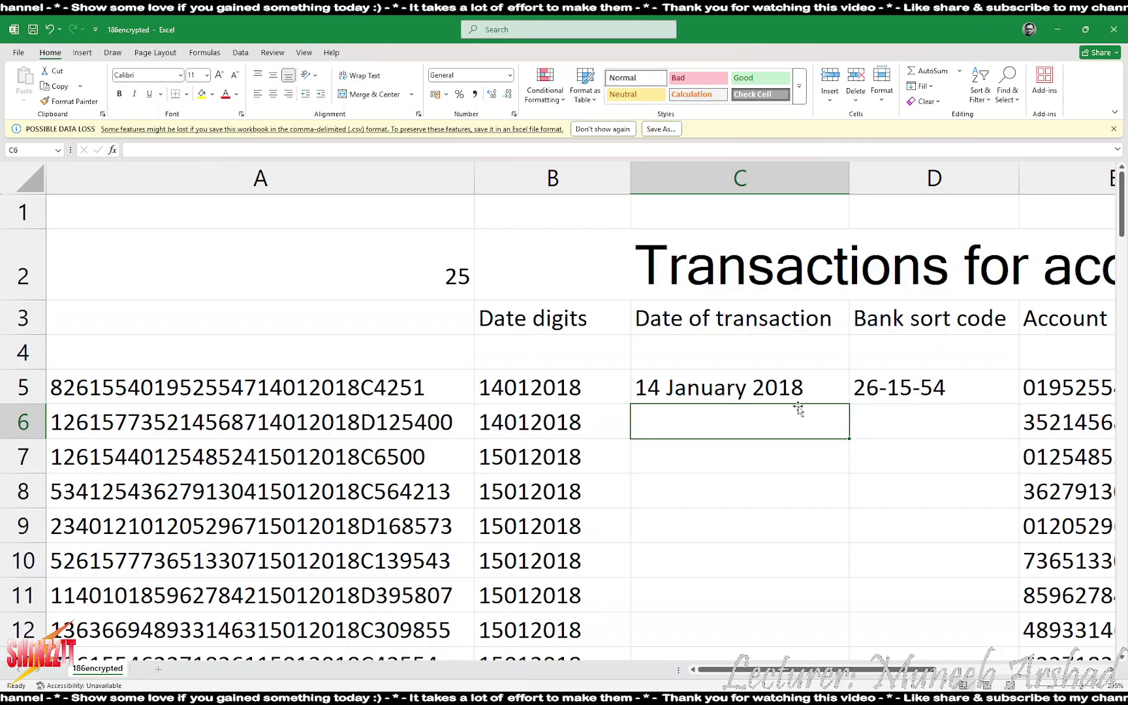
{"action": "left_click", "coordinate": [828, 395]}
{"action": "double_click", "coordinate": [849, 401]}
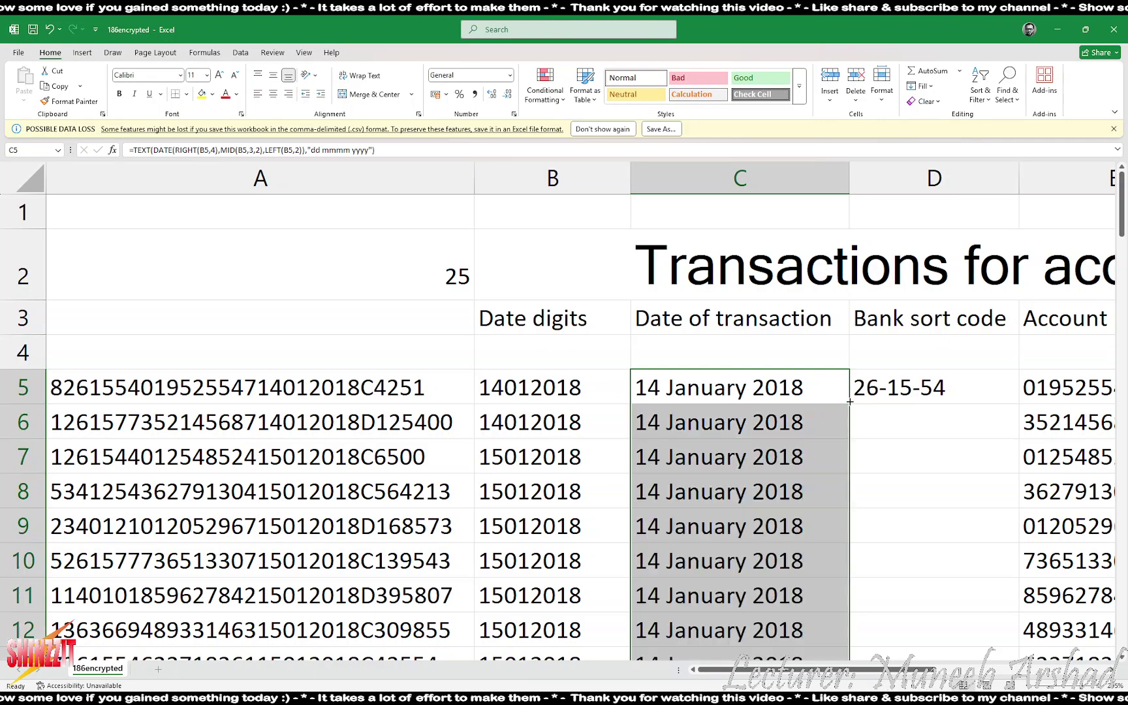
- Fill the Bank sort code formula in D5 down the rest of the transaction rows
{"action": "left_click", "coordinate": [950, 391]}
{"action": "double_click", "coordinate": [1019, 403]}
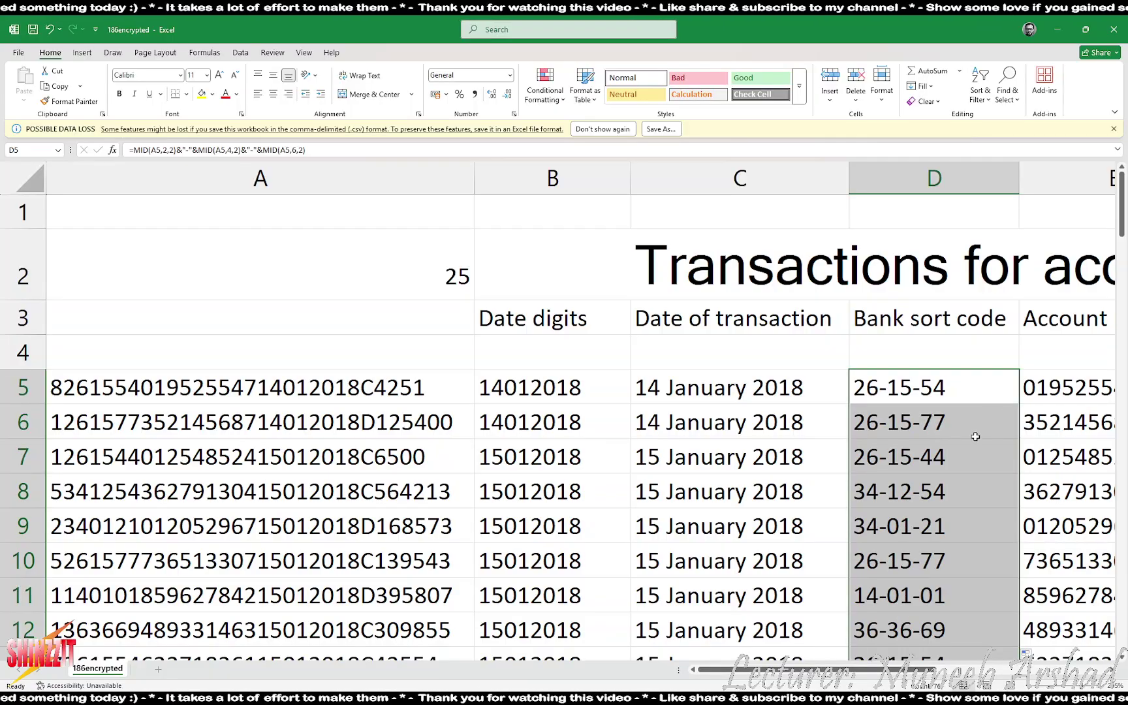
- Read the check digit tasks in EX 16.pdf, and return to the 186encrypted workbook in Excel
{"action": "key", "text": "alt+Tab"}
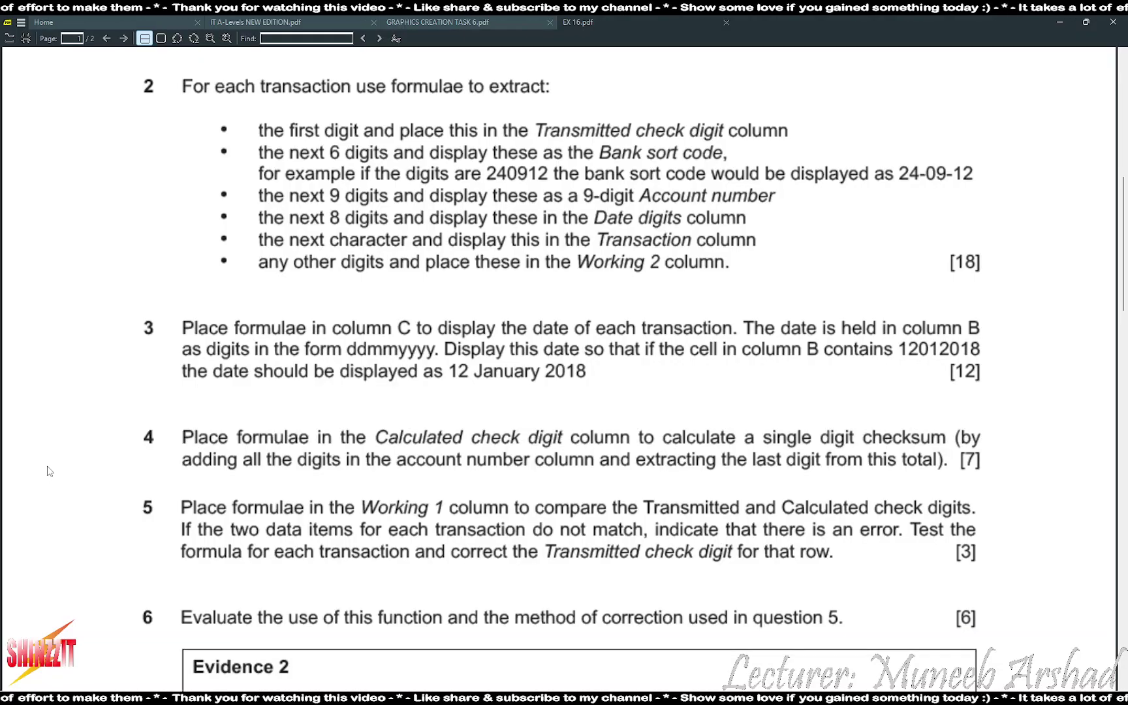
{"action": "scroll", "coordinate": [47, 470], "scroll_direction": "down", "scroll_amount": 3}
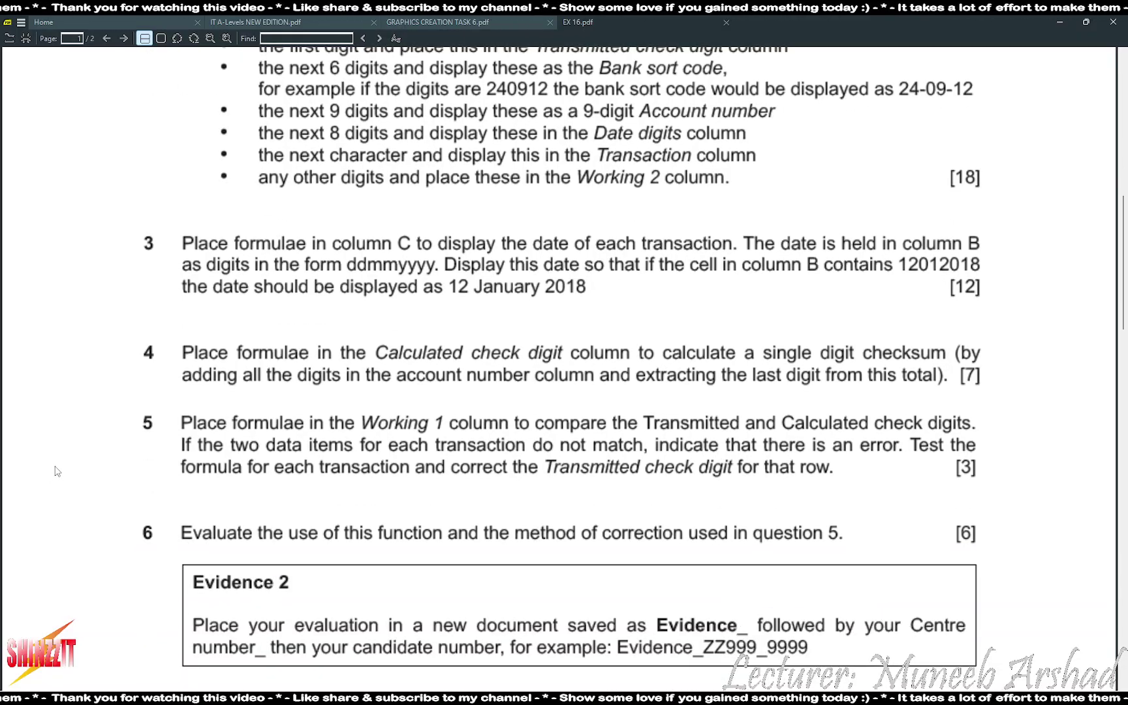
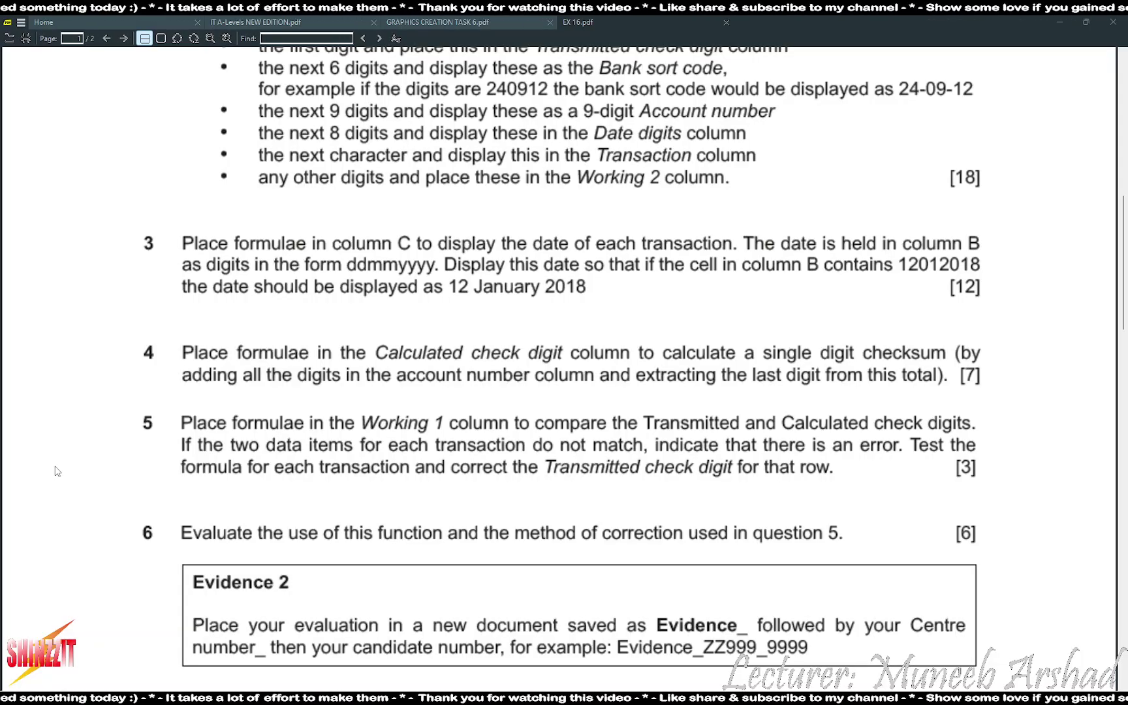
{"action": "key", "text": "alt+Tab"}
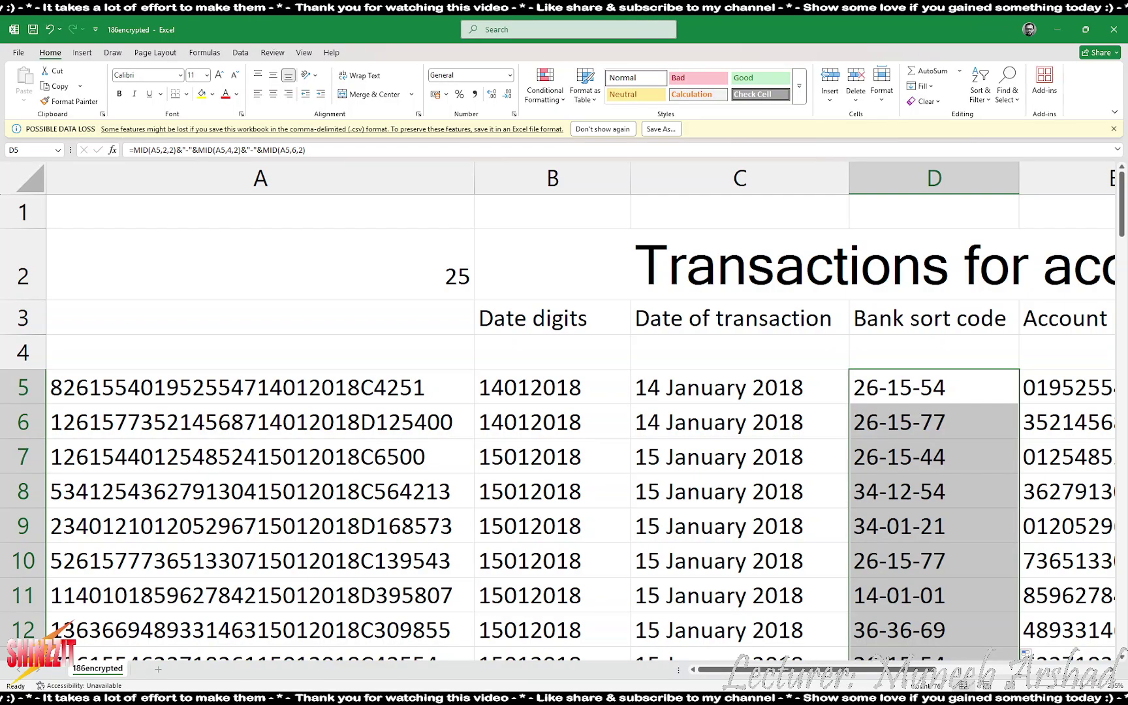
- Enter =left(e5,1)*1 in G5 under Calculated check digit to get the account number's first digit as a number
{"action": "scroll", "coordinate": [496, 374], "scroll_direction": "right", "scroll_amount": 3}
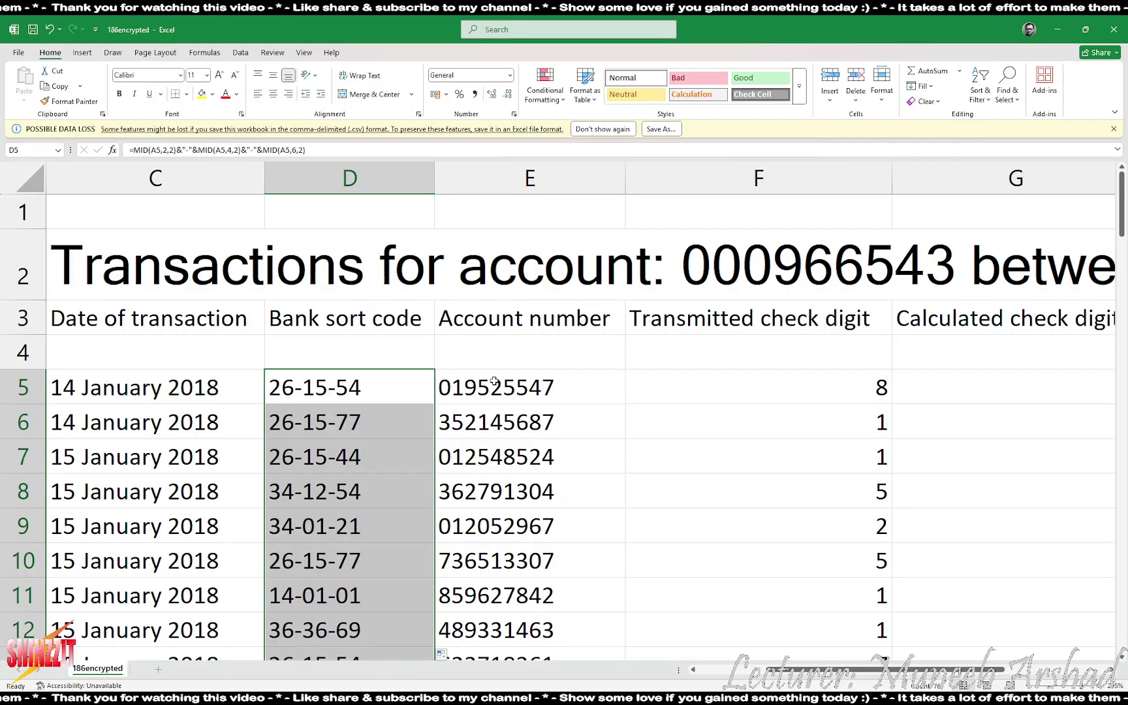
{"action": "left_click", "coordinate": [495, 379]}
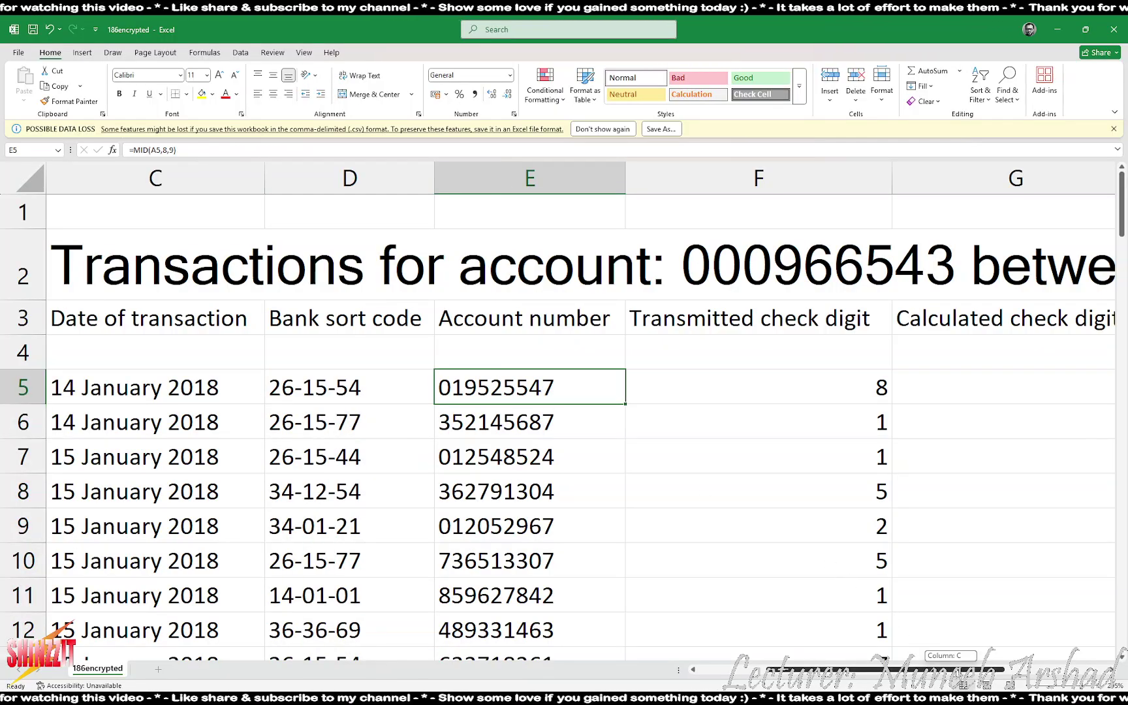
{"action": "scroll", "coordinate": [868, 460], "scroll_direction": "right", "scroll_amount": 3}
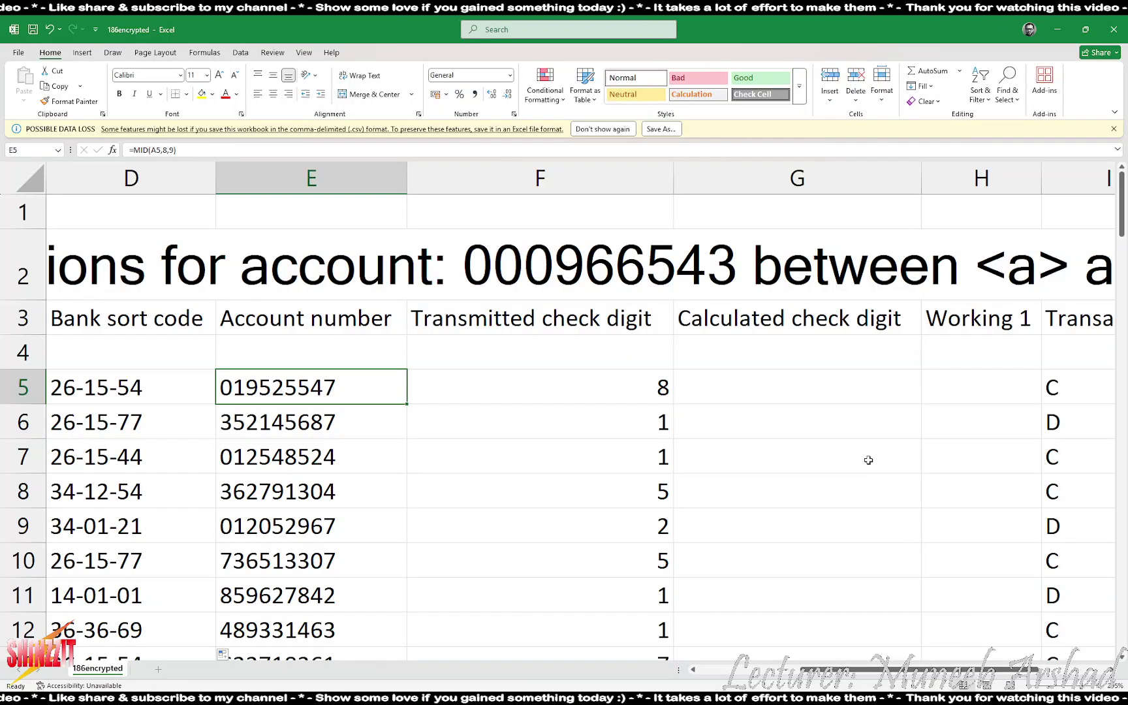
{"action": "left_click", "coordinate": [856, 392]}
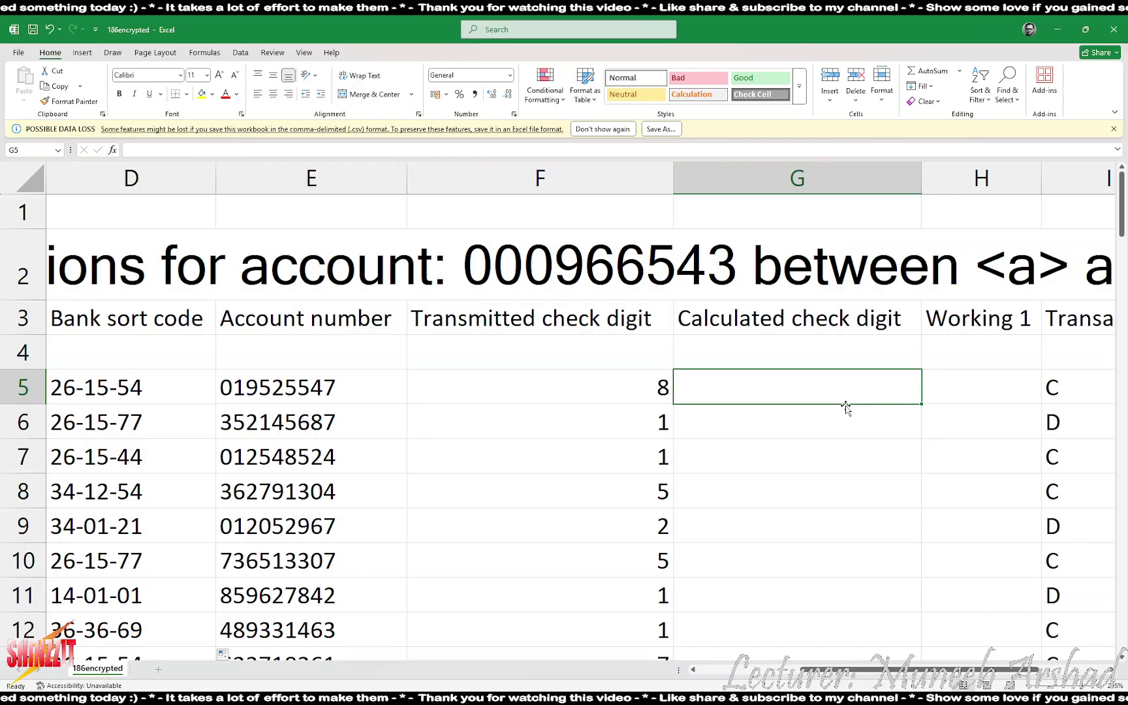
{"action": "type", "text": "=le"}
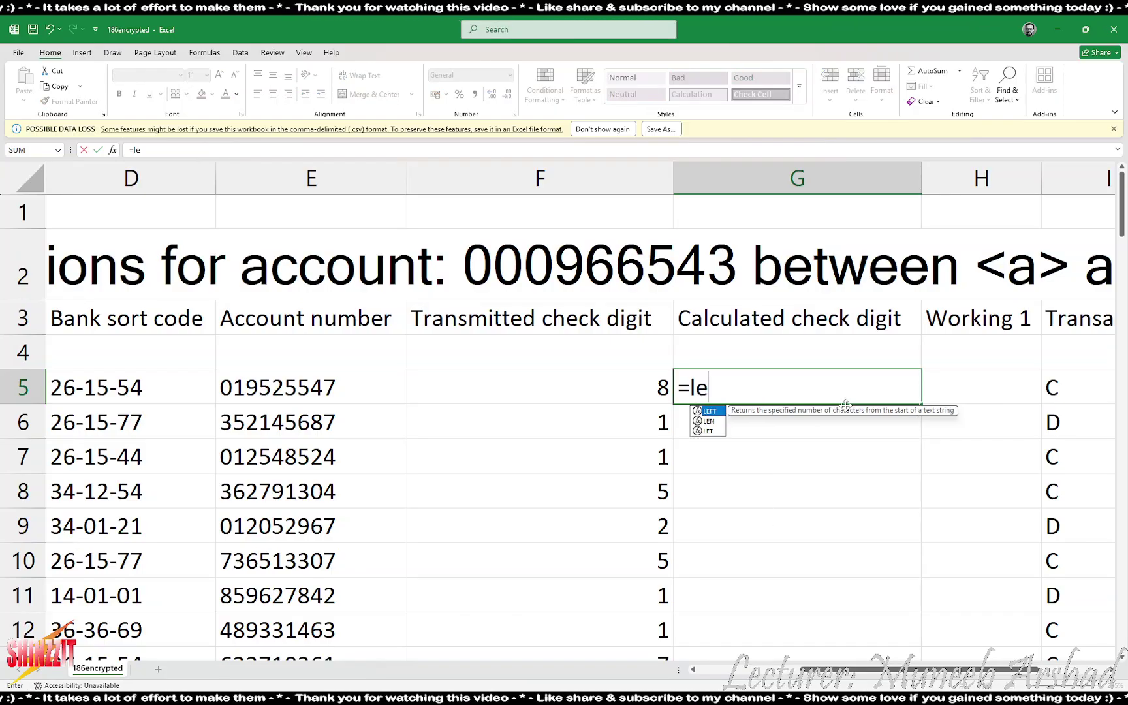
{"action": "type", "text": "ft("}
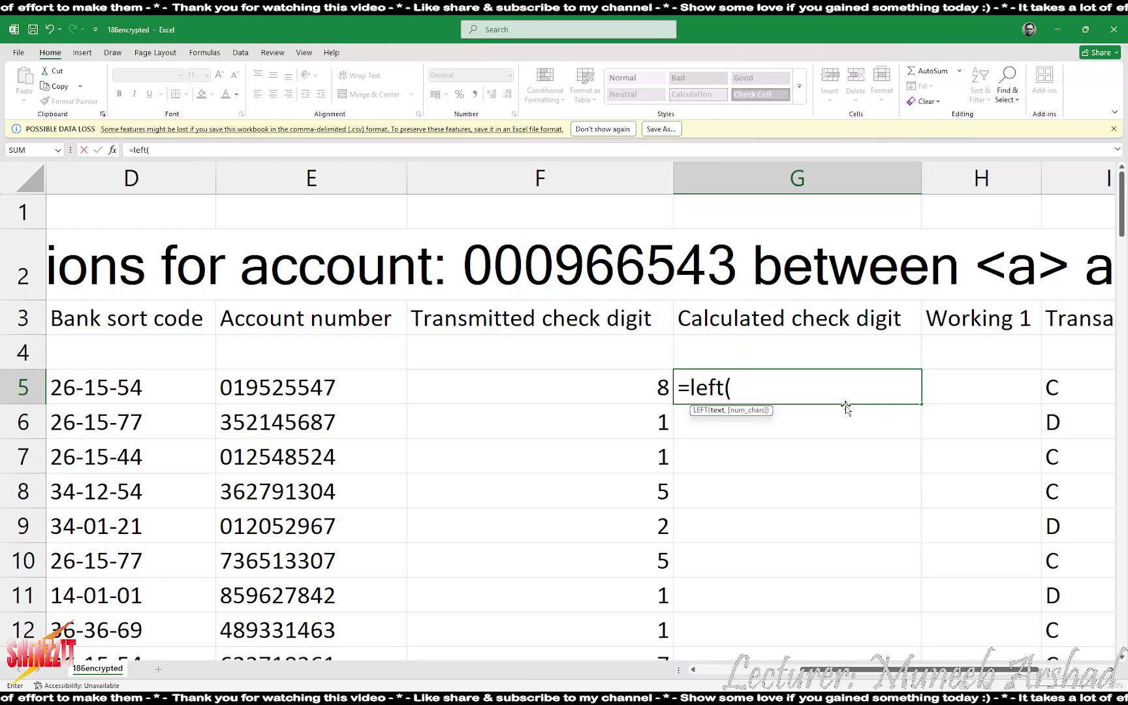
{"action": "type", "text": "e5,1"}
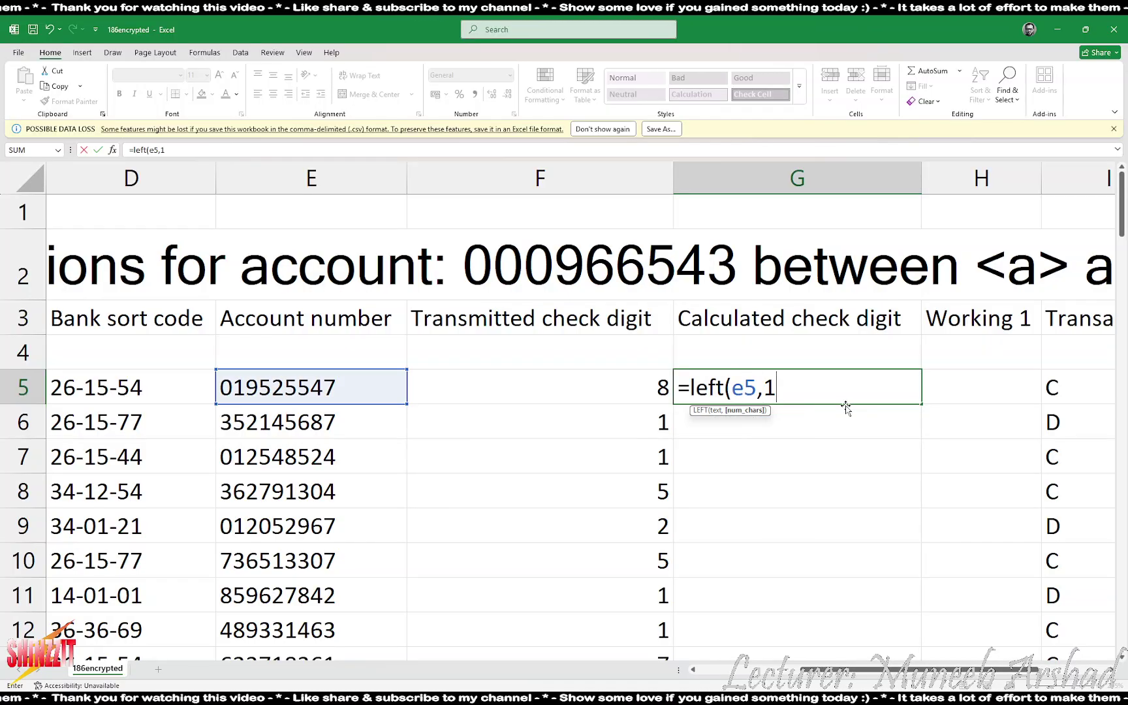
{"action": "type", "text": ")"}
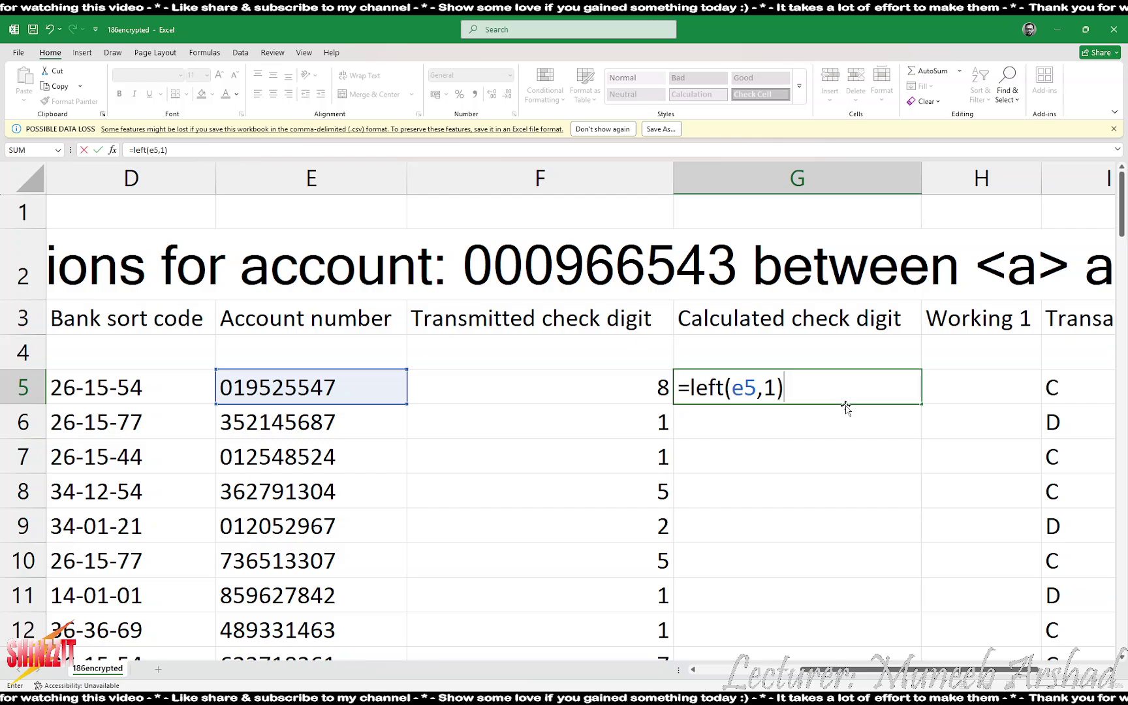
{"action": "type", "text": "*"}
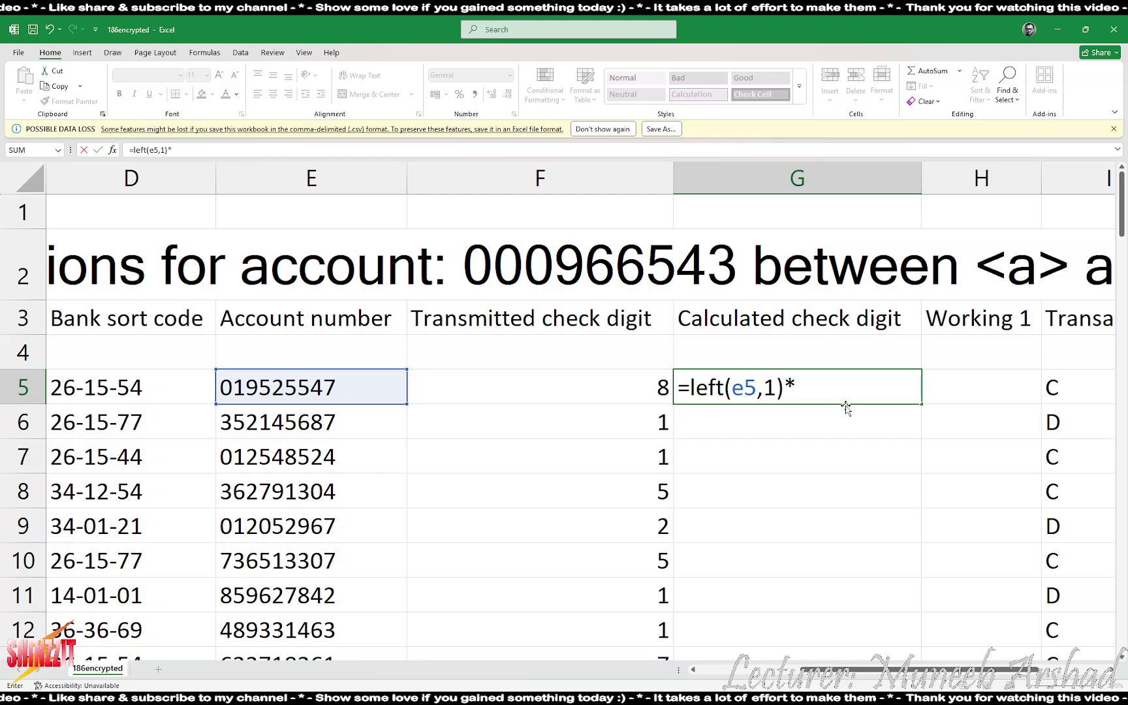
{"action": "type", "text": "1"}
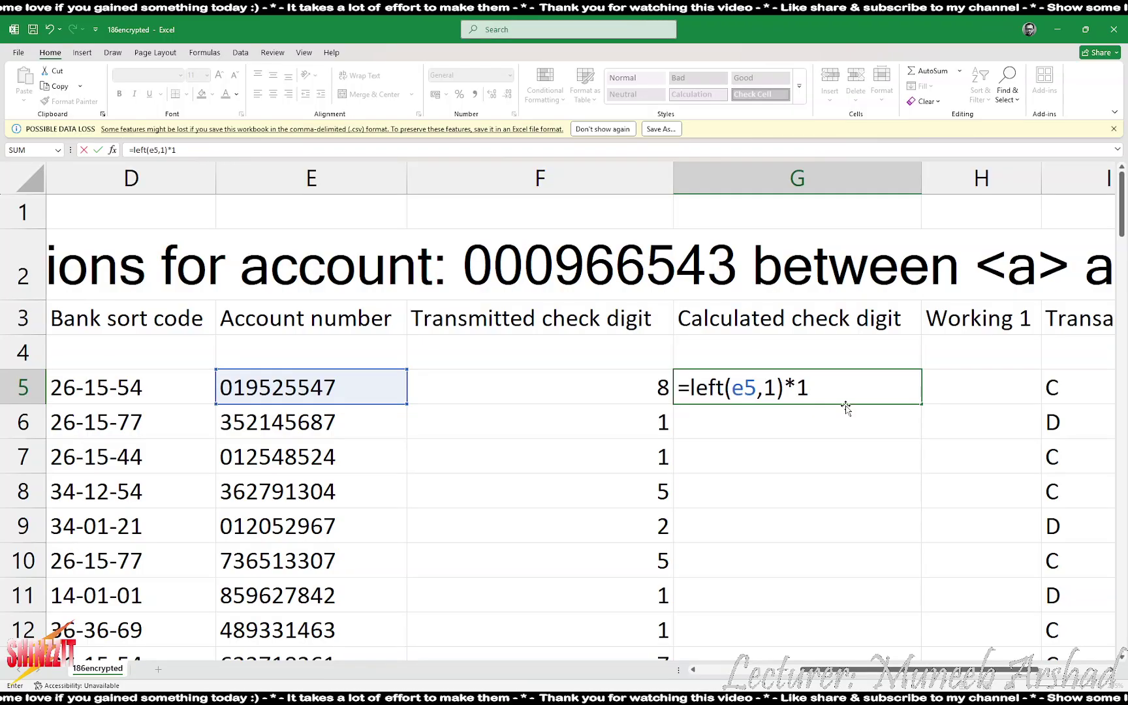
{"action": "key", "text": "Return"}
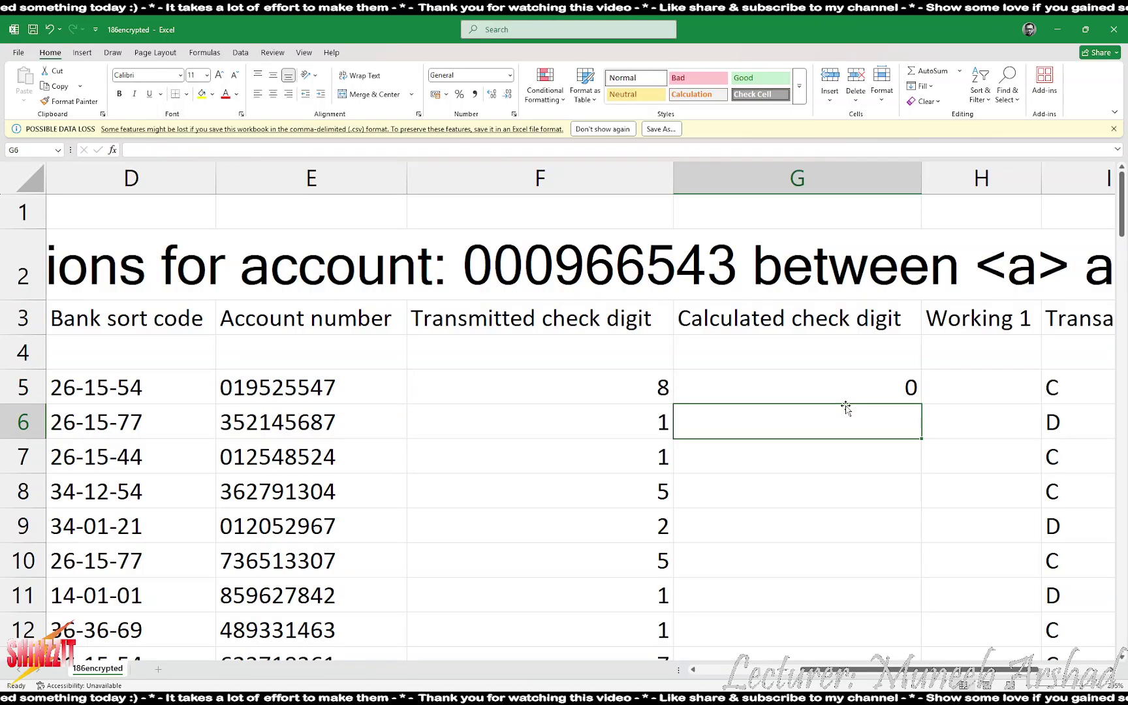
- Enclose the G5 expression in parentheses so the formula reads =(LEFT(E5,1)*1)
{"action": "double_click", "coordinate": [871, 386]}
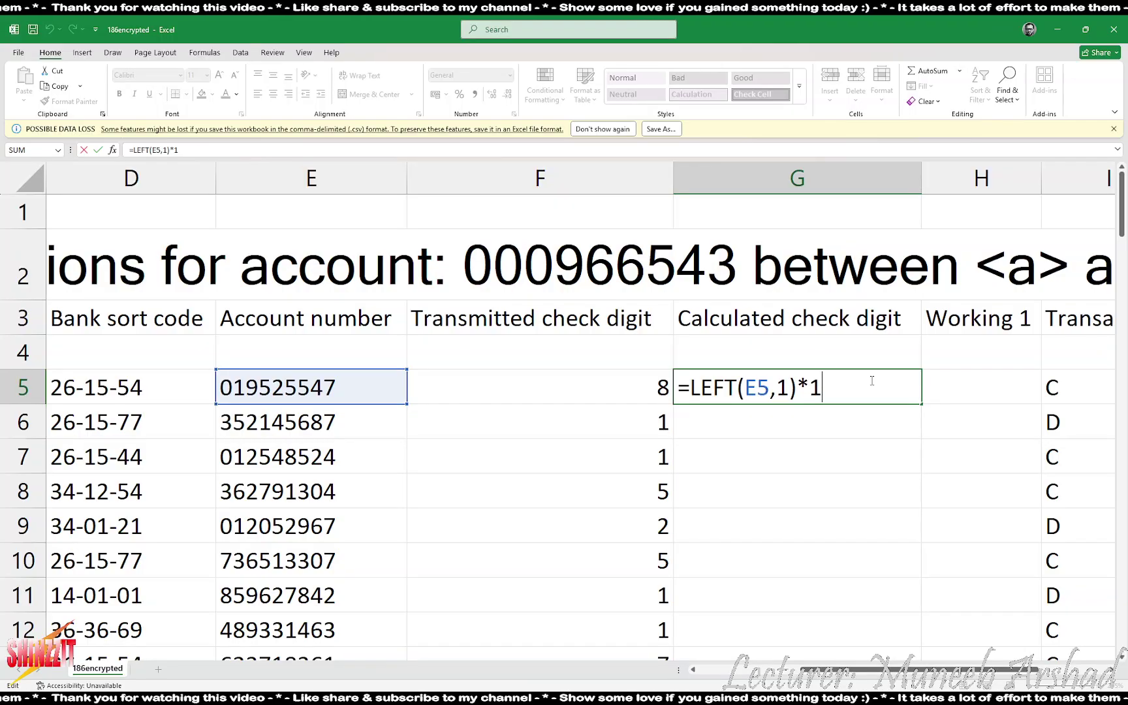
{"action": "type", "text": ")"}
{"action": "key", "text": "Left"}
{"action": "key", "text": "Left"}
{"action": "key", "text": "Left"}
{"action": "key", "text": "Left"}
{"action": "key", "text": "Left"}
{"action": "key", "text": "Left"}
{"action": "key", "text": "Left"}
{"action": "key", "text": "Left"}
{"action": "key", "text": "Left"}
{"action": "key", "text": "Left"}
{"action": "key", "text": "Left"}
{"action": "key", "text": "Left"}
{"action": "key", "text": "Left"}
{"action": "key", "text": "Left"}
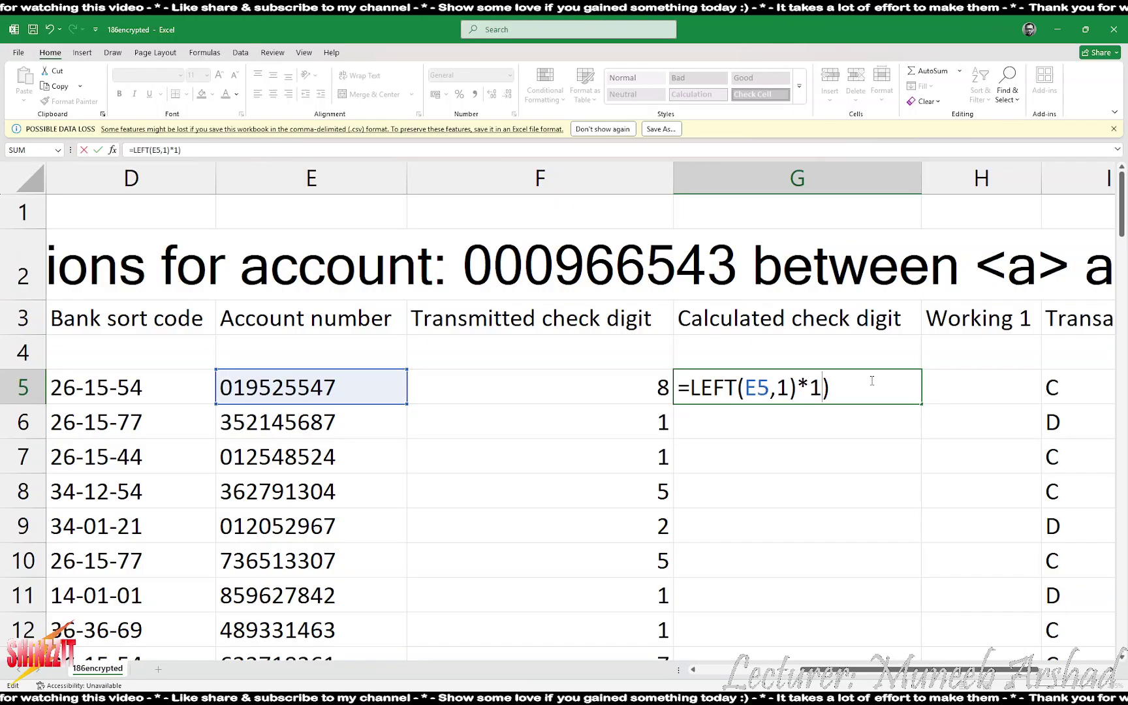
{"action": "key", "text": "Right"}
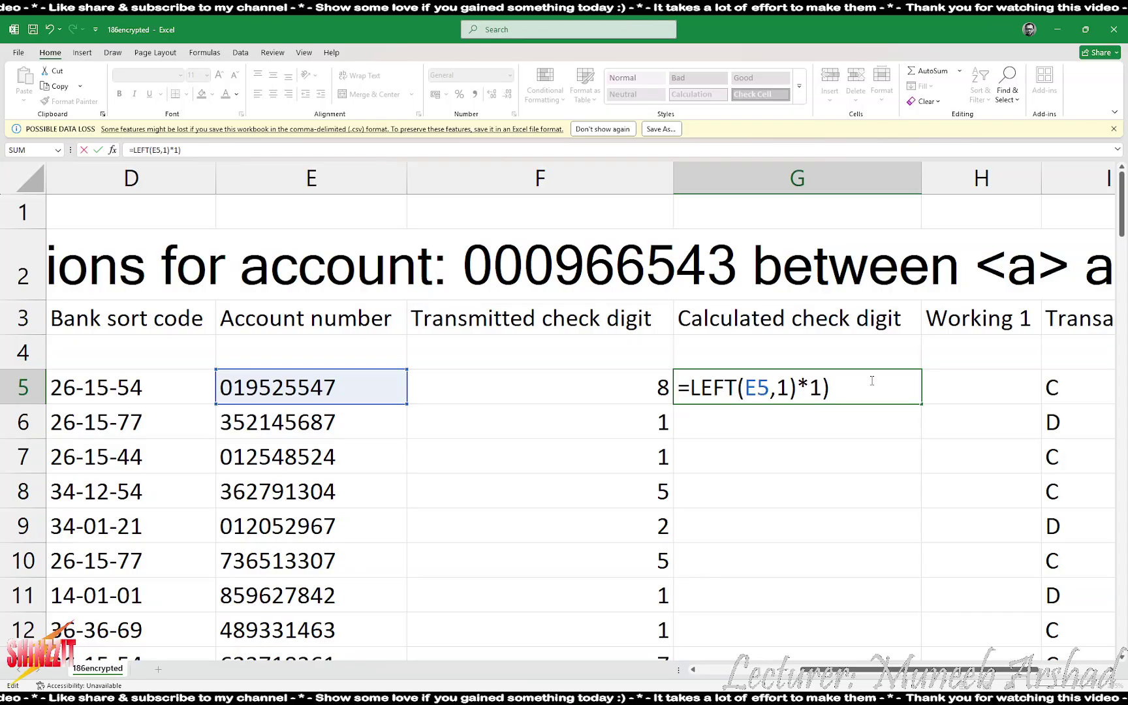
{"action": "type", "text": "("}
{"action": "key", "text": "Right"}
{"action": "key", "text": "Right"}
{"action": "key", "text": "Right"}
{"action": "key", "text": "Right"}
{"action": "key", "text": "Right"}
{"action": "key", "text": "Right"}
{"action": "key", "text": "Right"}
{"action": "key", "text": "Right"}
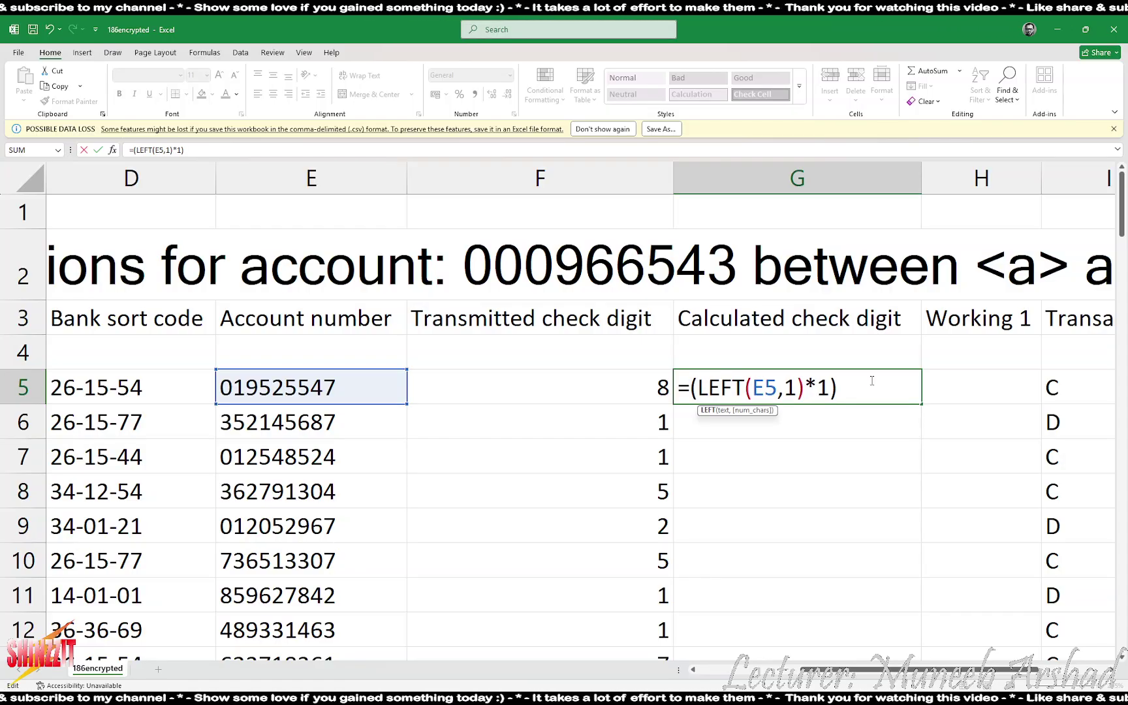
{"action": "key", "text": "Right"}
{"action": "key", "text": "Right"}
{"action": "key", "text": "Right"}
{"action": "key", "text": "Right"}
{"action": "key", "text": "Right"}
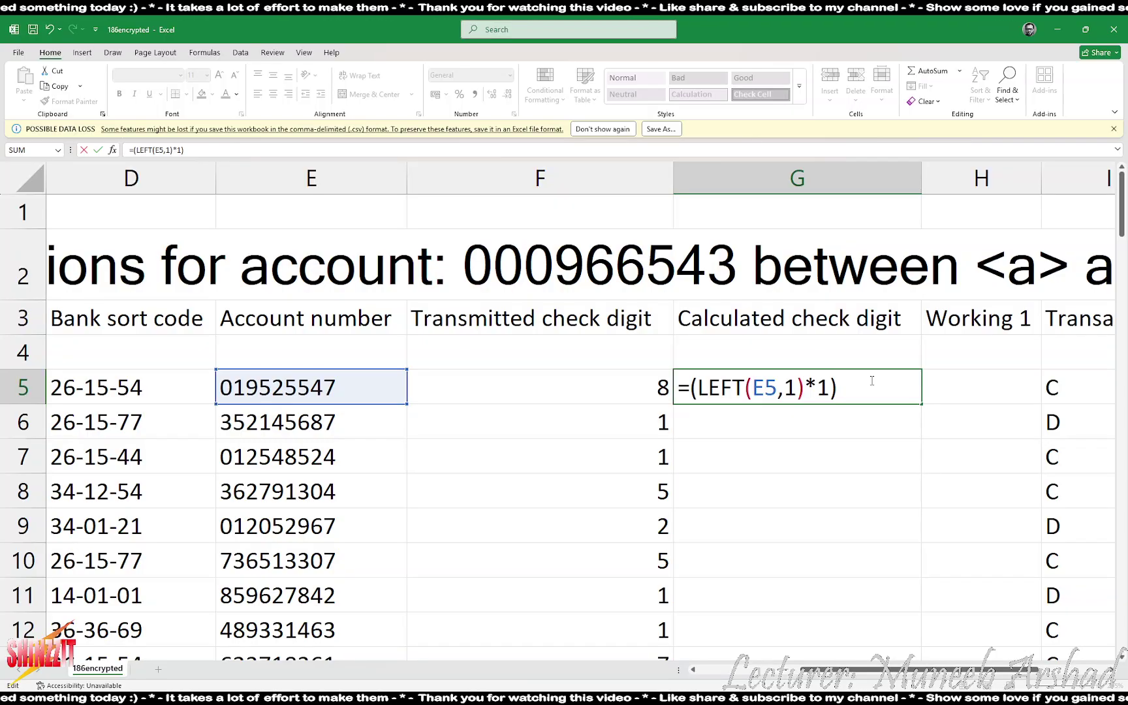
- Append +mid(e5,2,1)*1 to the G5 formula to add the account number's second digit
{"action": "type", "text": "+"}
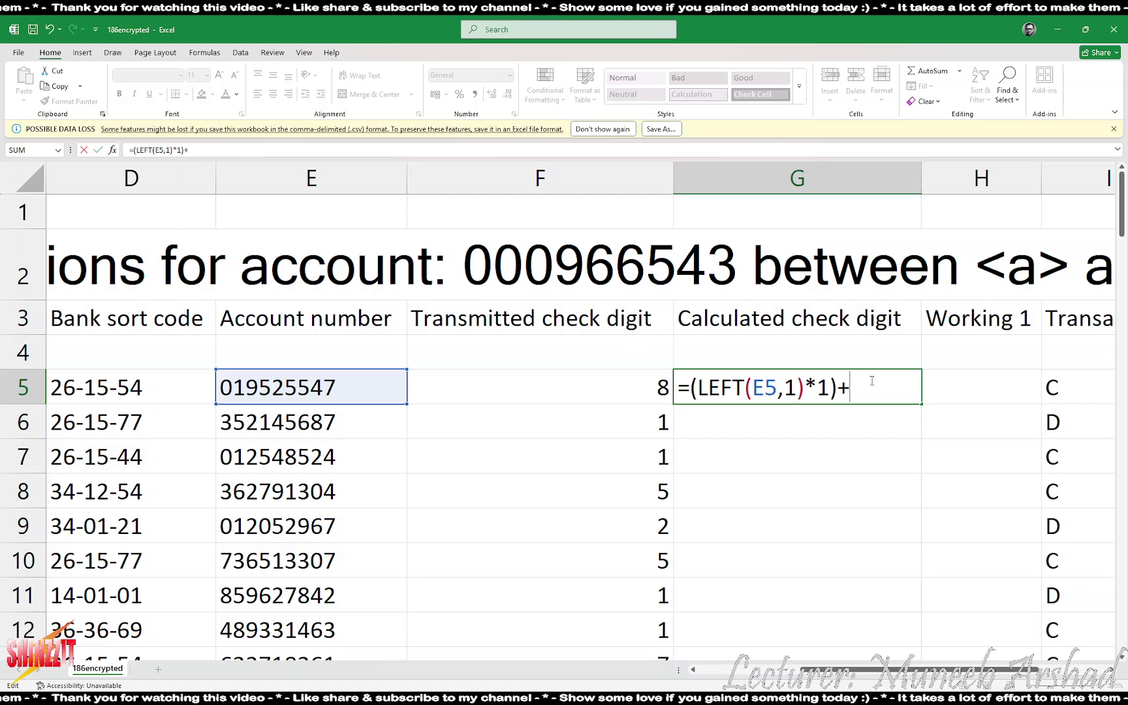
{"action": "type", "text": "mid("}
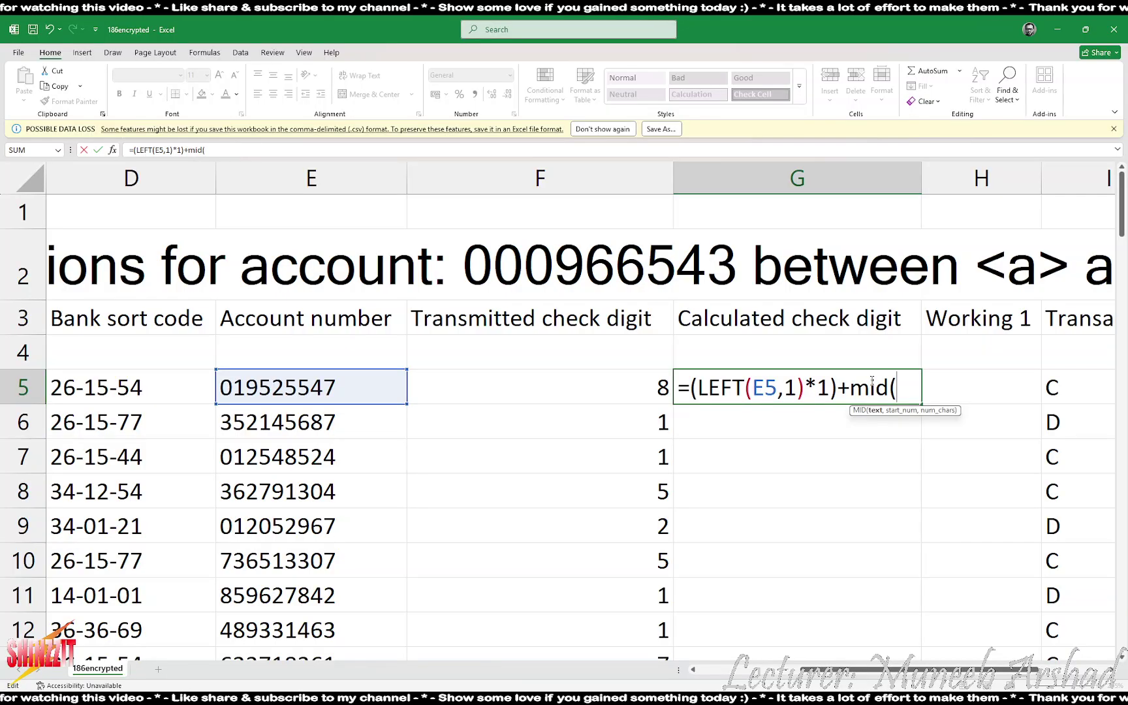
{"action": "type", "text": "e5"}
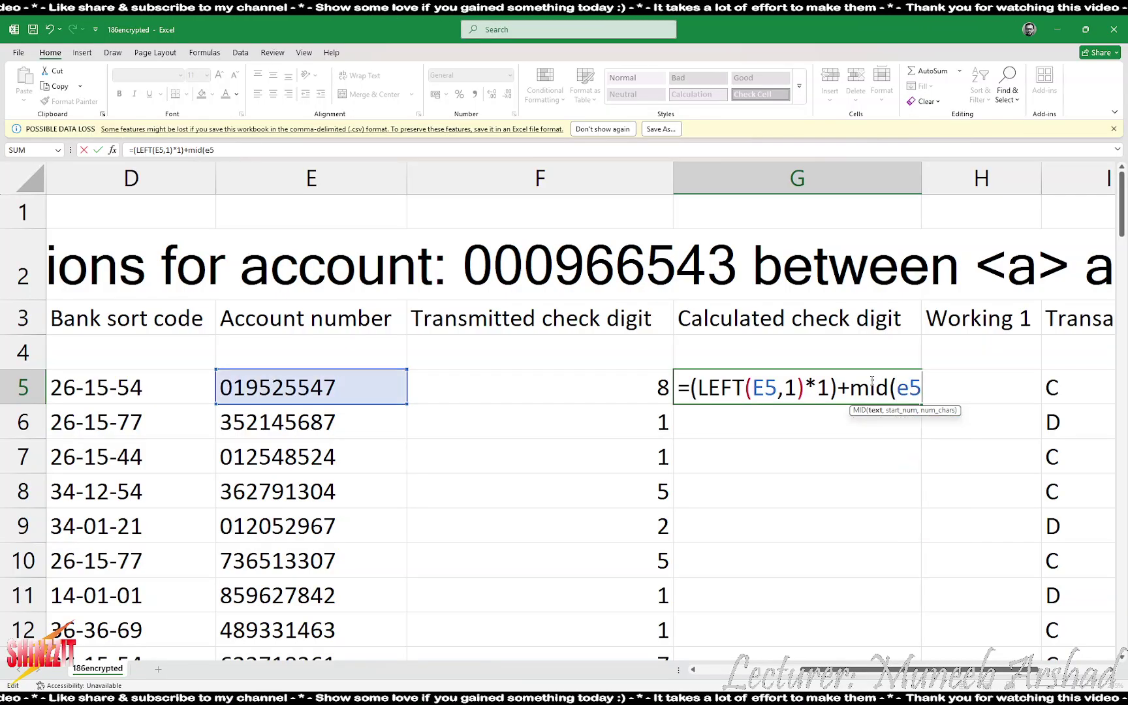
{"action": "type", "text": ",2"}
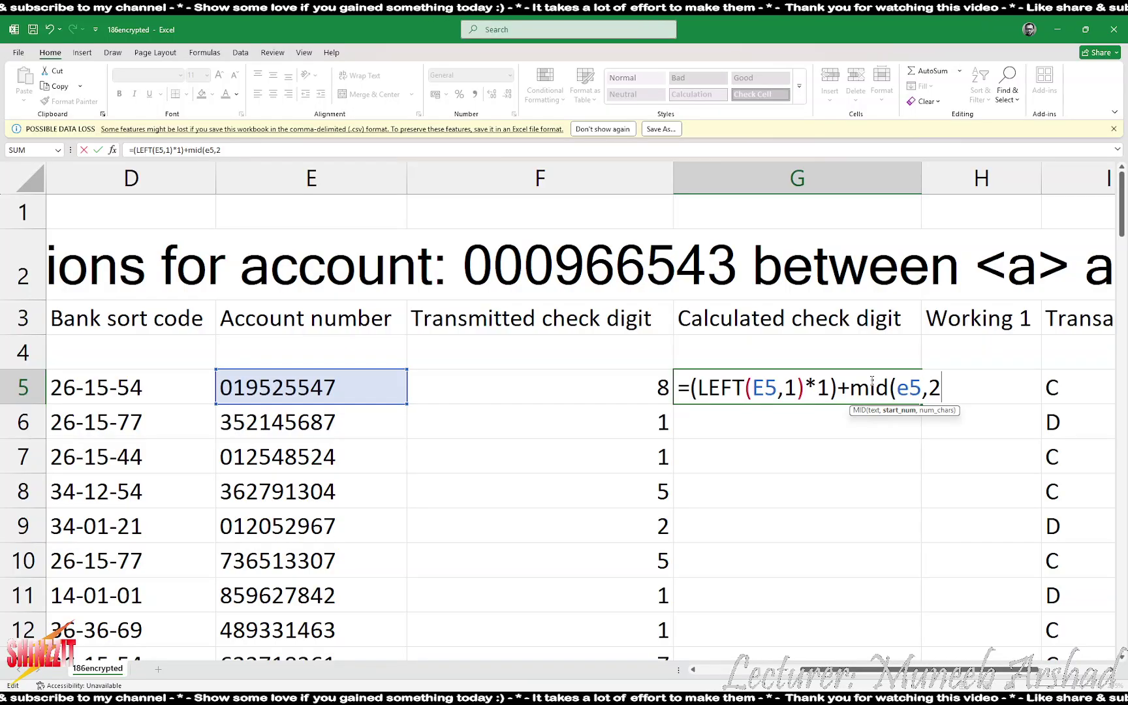
{"action": "type", "text": ", 1)"}
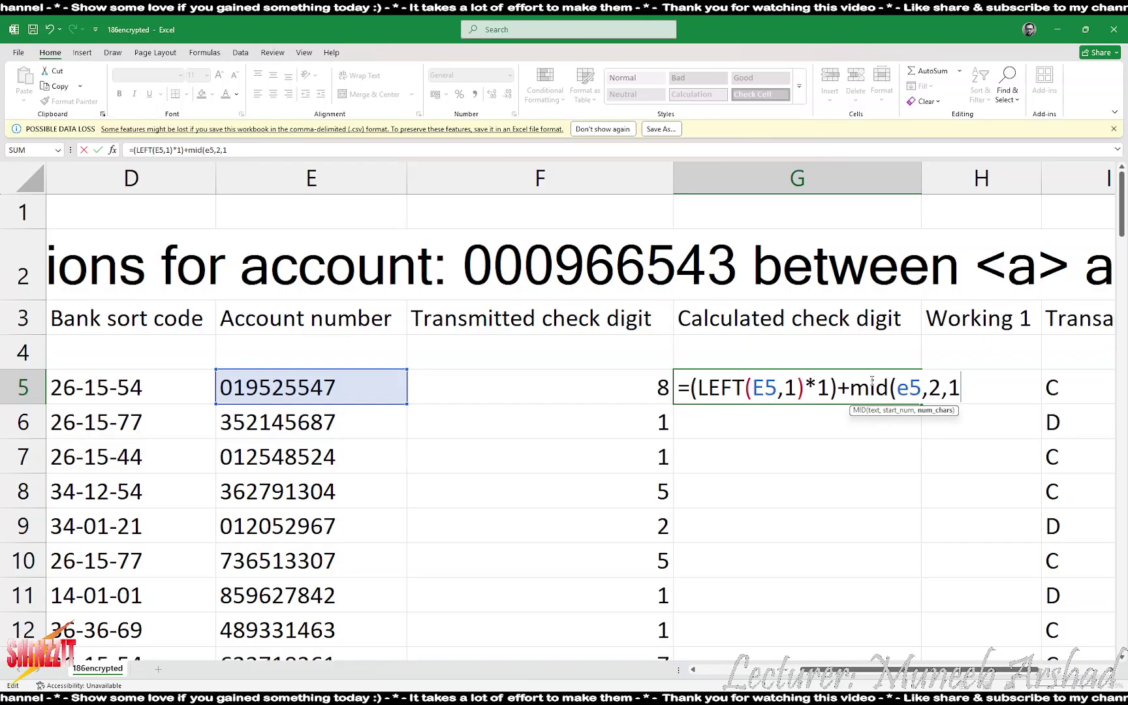
{"action": "type", "text": "*1"}
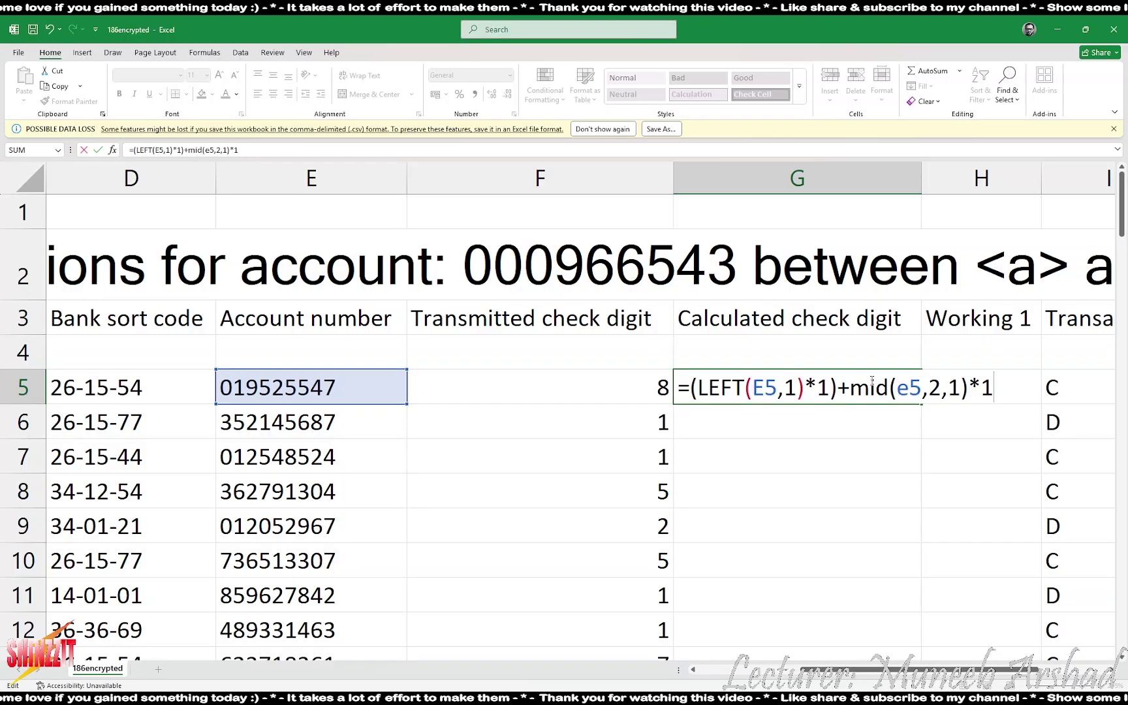
- Copy the +mid(e5,2,1)*1 term and paste it six more times at the end of the G5 formula
{"action": "key", "text": "shift+Left"}
{"action": "key", "text": "shift+Left"}
{"action": "key", "text": "shift+Left"}
{"action": "key", "text": "shift+Left"}
{"action": "key", "text": "shift+Left"}
{"action": "key", "text": "shift+Left"}
{"action": "key", "text": "shift+Left"}
{"action": "key", "text": "shift+Left"}
{"action": "key", "text": "shift+Left"}
{"action": "key", "text": "shift+Left"}
{"action": "key", "text": "shift+Left"}
{"action": "key", "text": "shift+Left"}
{"action": "key", "text": "shift+Left"}
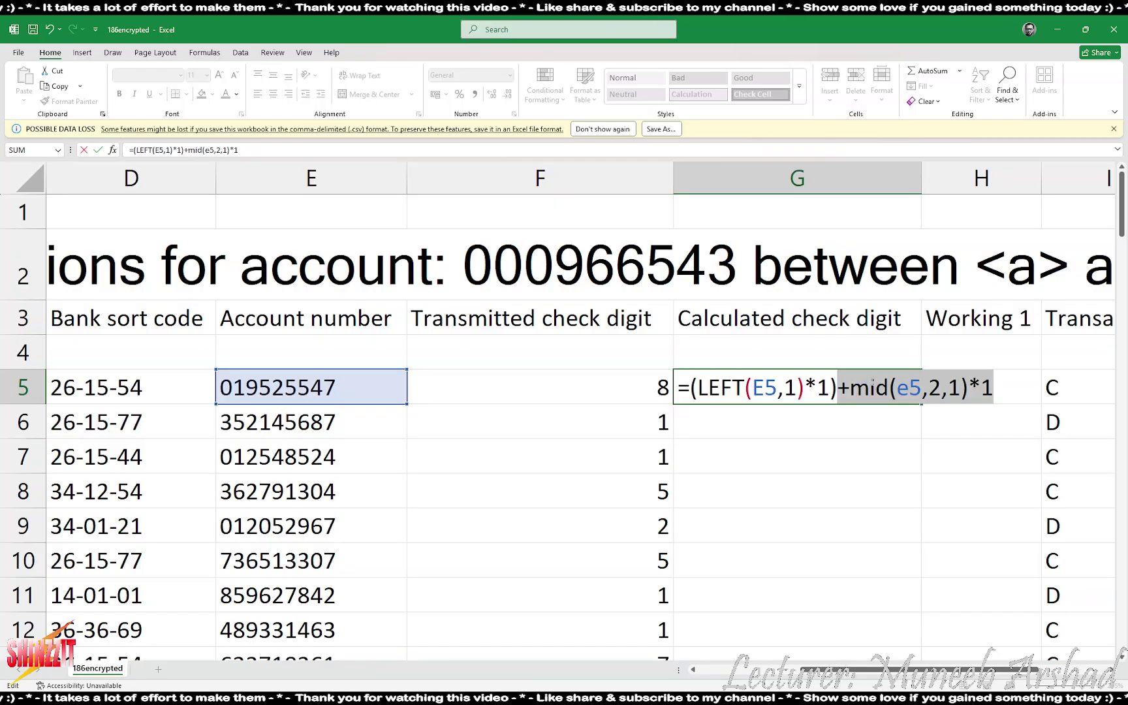
{"action": "key", "text": "ctrl+c"}
{"action": "key", "text": "End"}
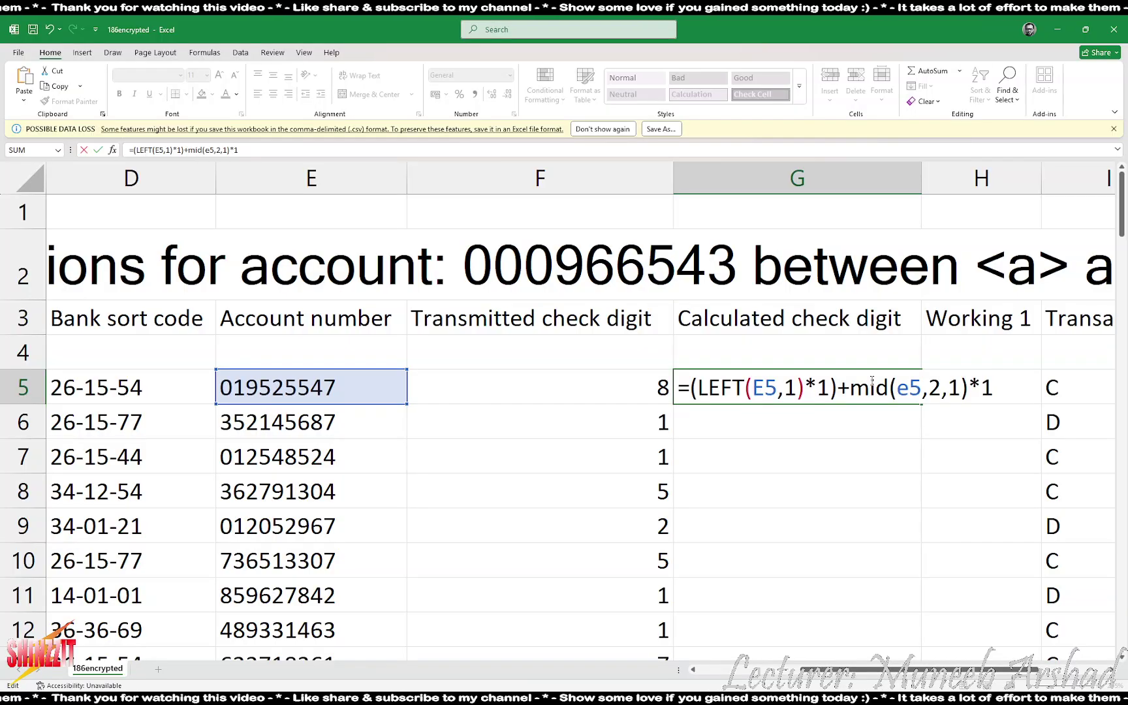
{"action": "key", "text": "ctrl+v"}
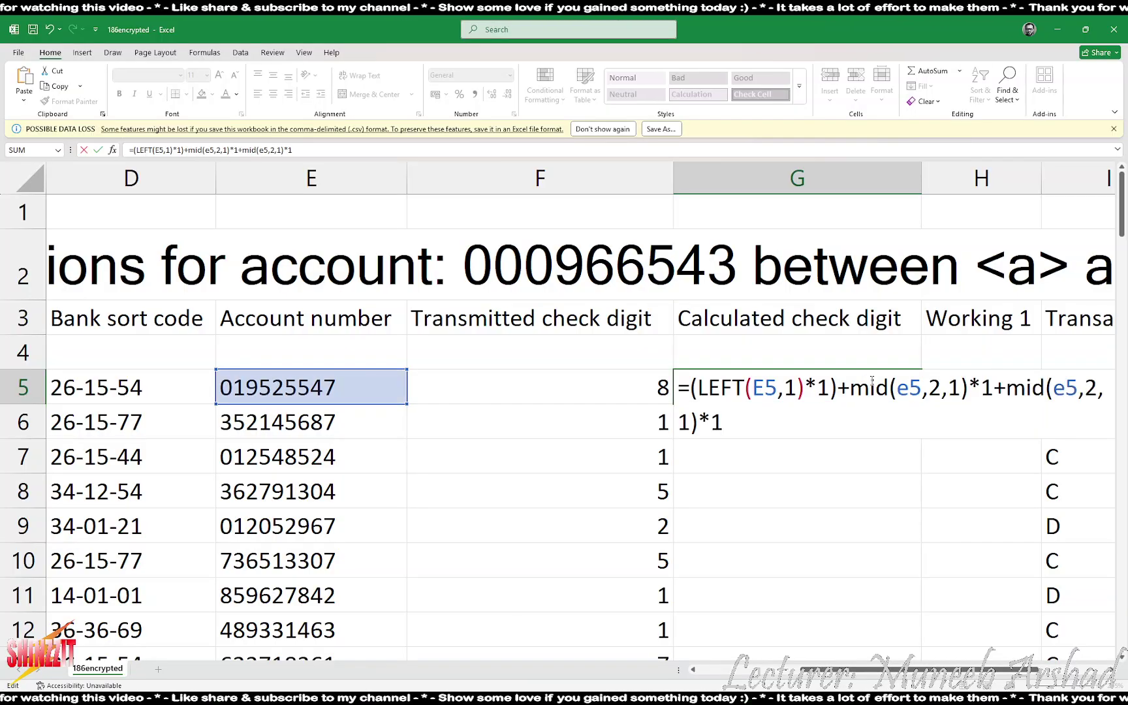
{"action": "key", "text": "ctrl+v"}
{"action": "key", "text": "ctrl+v"}
{"action": "key", "text": "ctrl+v"}
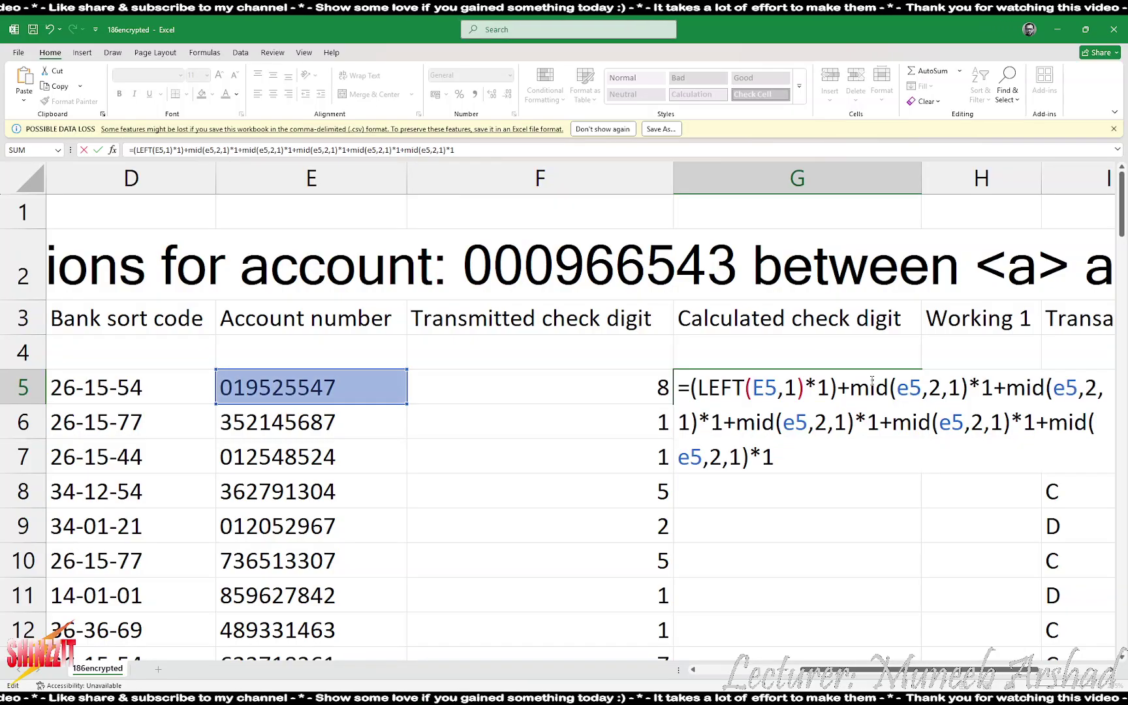
{"action": "key", "text": "ctrl+v"}
{"action": "key", "text": "ctrl+v"}
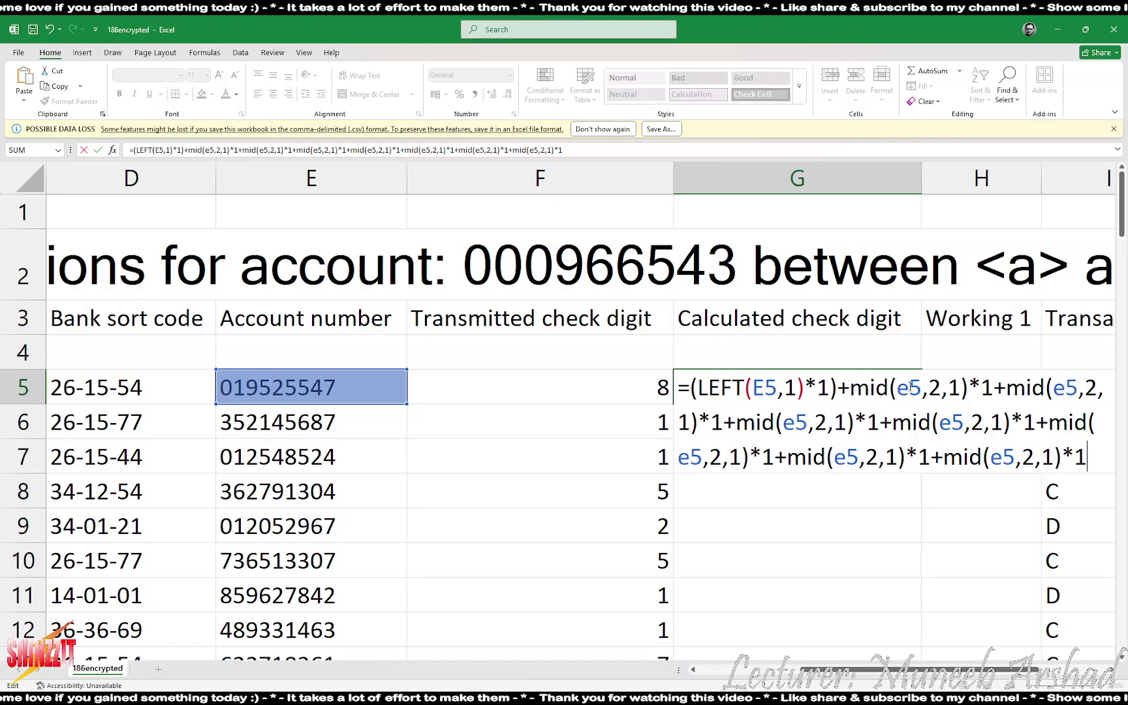
- Set the start position of the second MID term in the G5 formula to 3
{"action": "left_click", "coordinate": [1094, 390]}
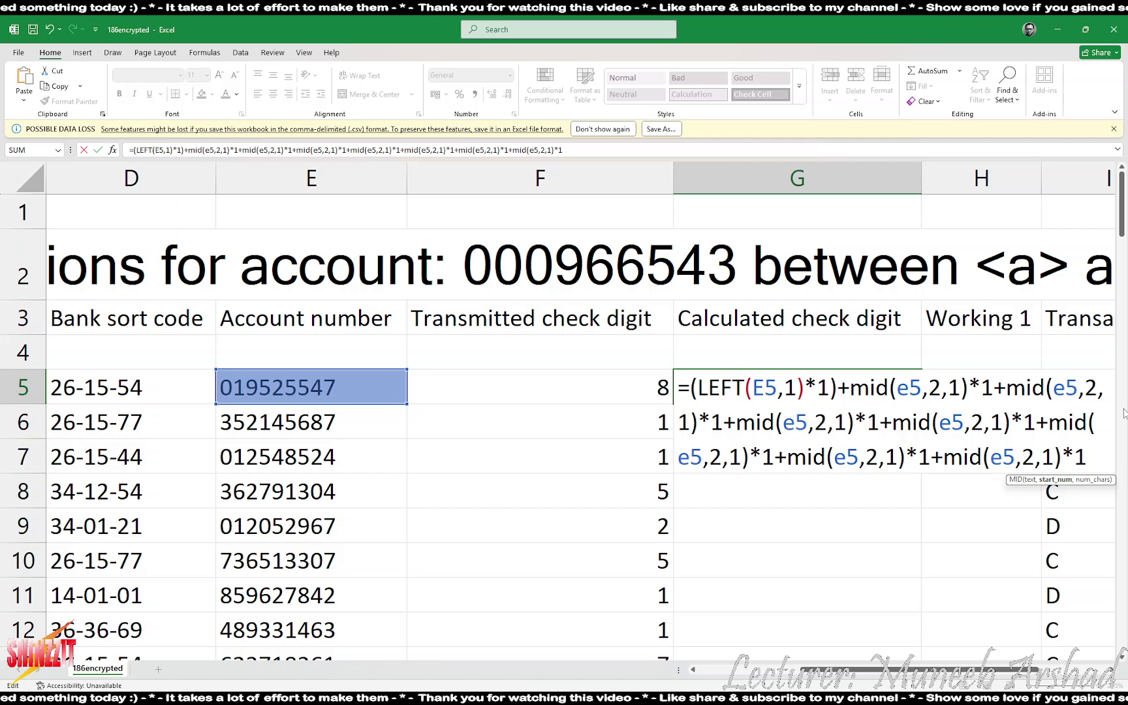
{"action": "key", "text": "BackSpace"}
{"action": "type", "text": "3"}
- Set the start position of the third MID term in the G5 formula to 4
{"action": "key", "text": "Left"}
{"action": "key", "text": "Left"}
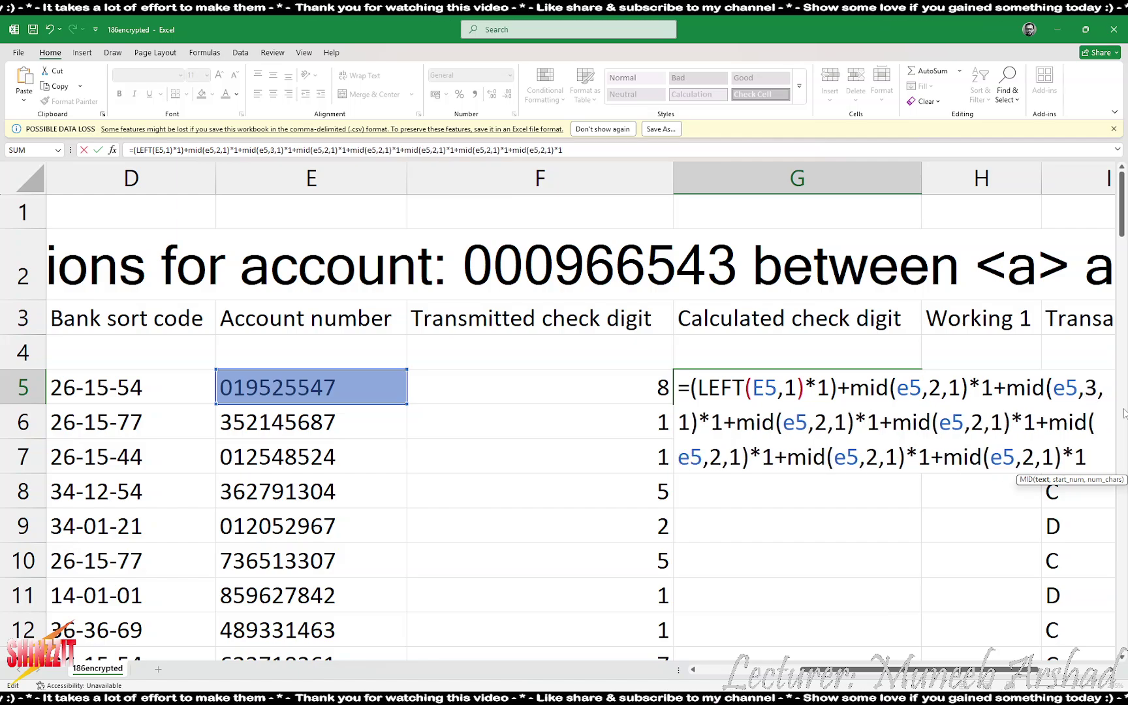
{"action": "key", "text": "Left"}
{"action": "key", "text": "Left"}
{"action": "key", "text": "Left"}
{"action": "key", "text": "Left"}
{"action": "key", "text": "Left"}
{"action": "key", "text": "Left"}
{"action": "key", "text": "Left"}
{"action": "key", "text": "Left"}
{"action": "key", "text": "Left"}
{"action": "key", "text": "Left"}
{"action": "key", "text": "Left"}
{"action": "key", "text": "Left"}
{"action": "key", "text": "Left"}
{"action": "key", "text": "Left"}
{"action": "key", "text": "Left"}
{"action": "key", "text": "Left"}
{"action": "key", "text": "Left"}
{"action": "key", "text": "Left"}
{"action": "key", "text": "Left"}
{"action": "key", "text": "Left"}
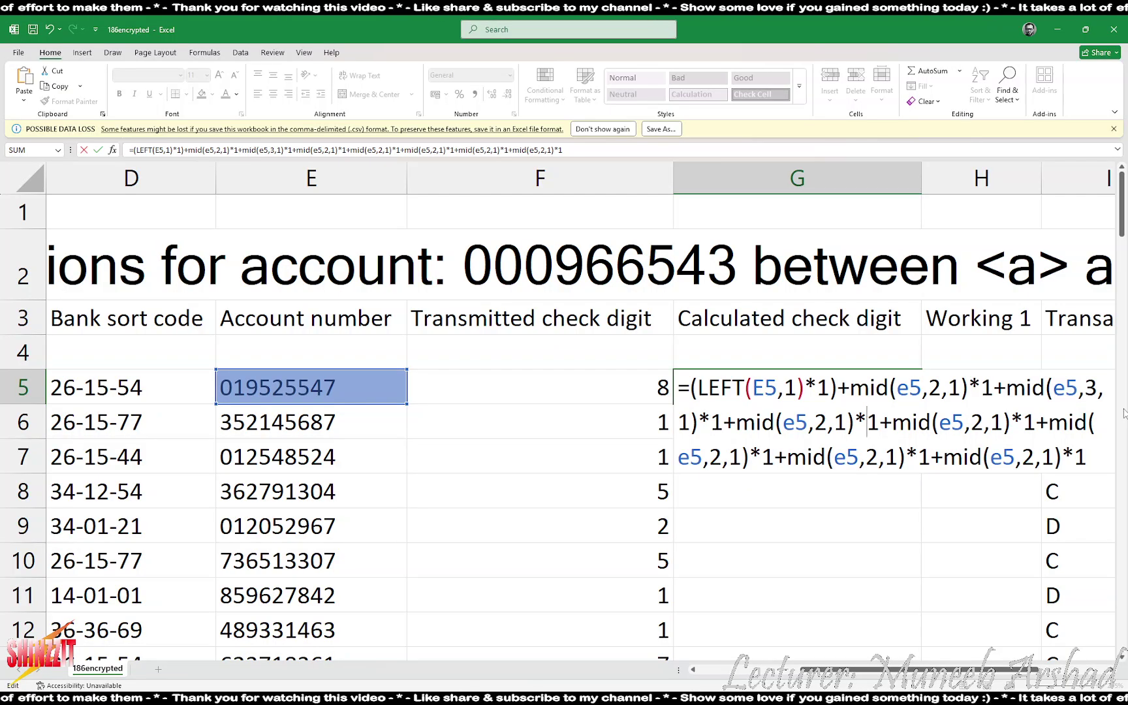
{"action": "key", "text": "Left"}
{"action": "key", "text": "Left"}
{"action": "key", "text": "Left"}
{"action": "key", "text": "Left"}
{"action": "key", "text": "BackSpace"}
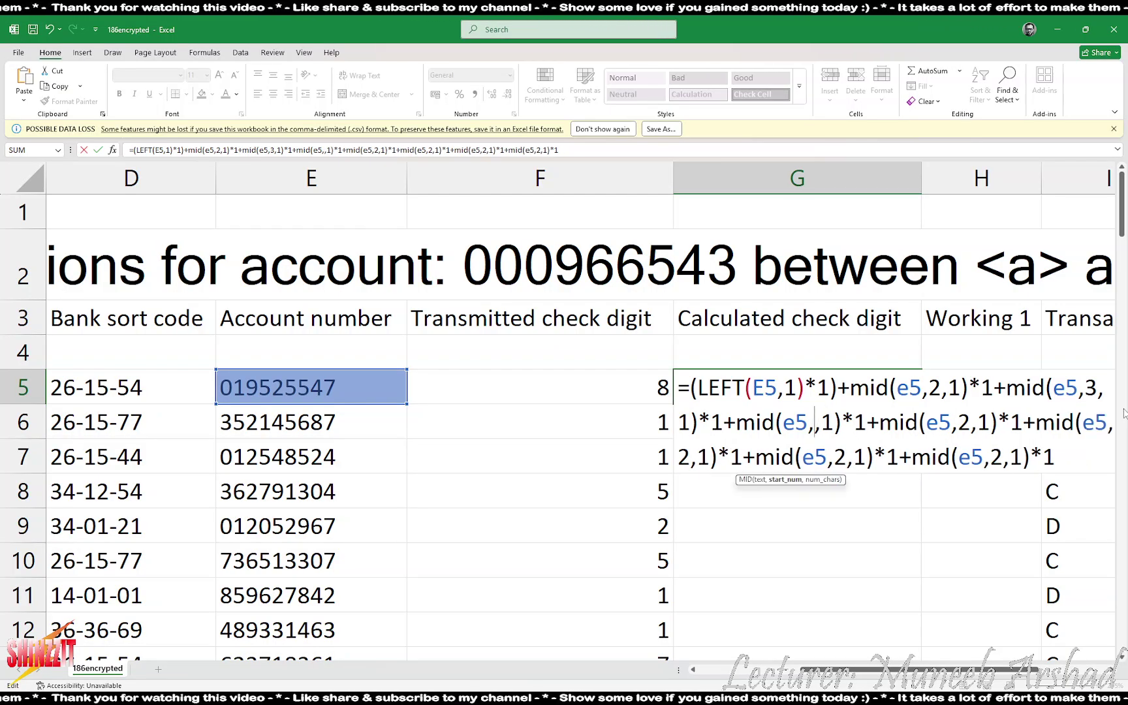
{"action": "type", "text": "4"}
- Set the start position of the fourth MID term in the G5 formula to 5
{"action": "key", "text": "Right"}
{"action": "key", "text": "Right"}
{"action": "key", "text": "Right"}
{"action": "key", "text": "Right"}
{"action": "key", "text": "Right"}
{"action": "key", "text": "Right"}
{"action": "key", "text": "Right"}
{"action": "key", "text": "Right"}
{"action": "key", "text": "Right"}
{"action": "key", "text": "Right"}
{"action": "key", "text": "Right"}
{"action": "key", "text": "Right"}
{"action": "key", "text": "Right"}
{"action": "key", "text": "Right"}
{"action": "key", "text": "Right"}
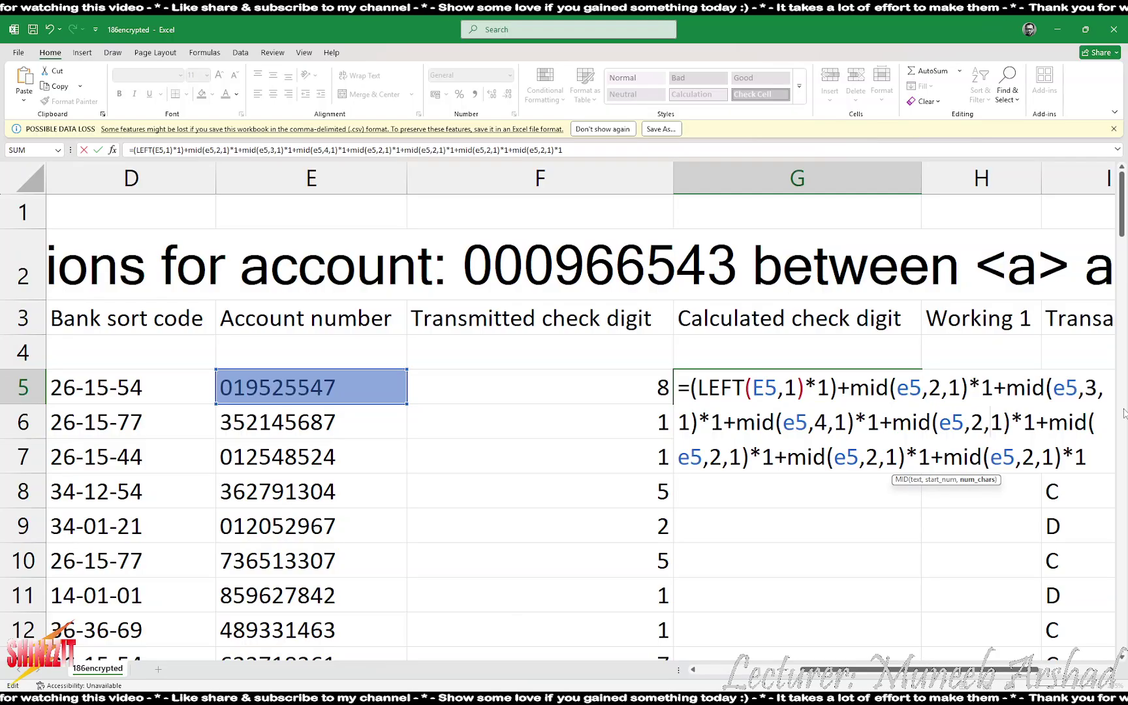
{"action": "key", "text": "Left"}
{"action": "key", "text": "BackSpace"}
{"action": "type", "text": "5"}
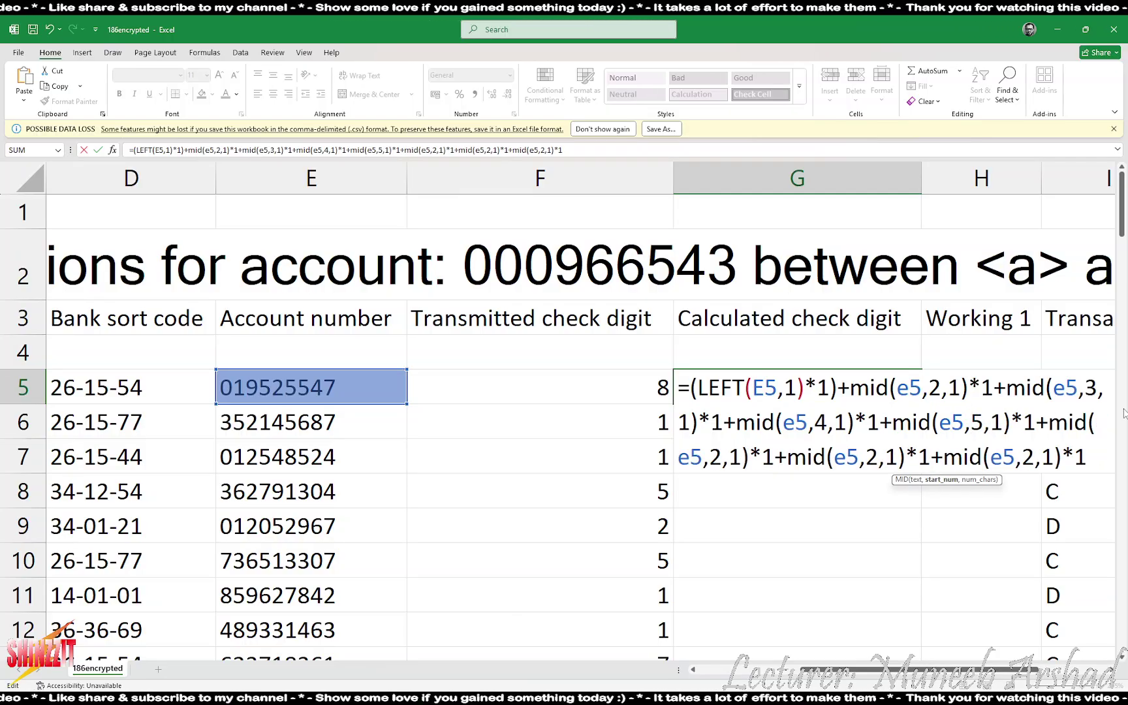
- Set the start position of the fifth MID term in the G5 formula to 6
{"action": "key", "text": "Right"}
{"action": "key", "text": "Right"}
{"action": "key", "text": "Right"}
{"action": "key", "text": "Right"}
{"action": "key", "text": "Right"}
{"action": "key", "text": "Right"}
{"action": "key", "text": "Right"}
{"action": "key", "text": "Right"}
{"action": "key", "text": "Right"}
{"action": "key", "text": "Right"}
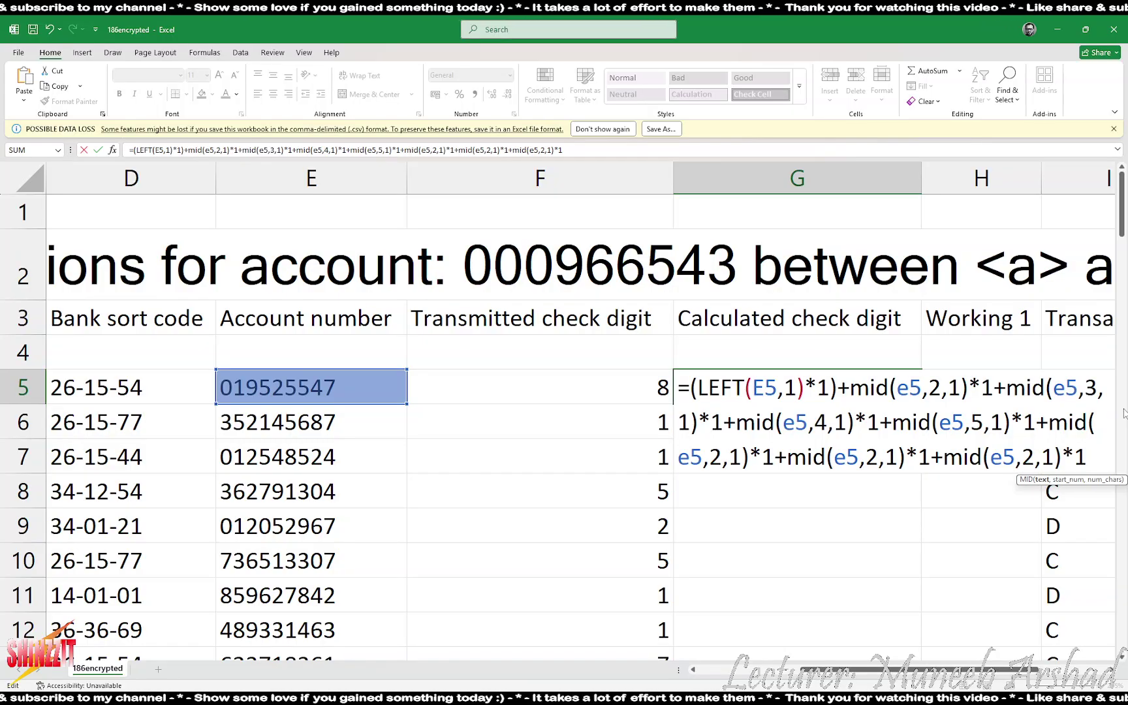
{"action": "key", "text": "Left"}
{"action": "key", "text": "Left"}
{"action": "key", "text": "Left"}
{"action": "key", "text": "Left"}
{"action": "key", "text": "Left"}
{"action": "key", "text": "Left"}
{"action": "key", "text": "Left"}
{"action": "key", "text": "Left"}
{"action": "key", "text": "Left"}
{"action": "key", "text": "Left"}
{"action": "key", "text": "Left"}
{"action": "key", "text": "Left"}
{"action": "key", "text": "Left"}
{"action": "key", "text": "Left"}
{"action": "key", "text": "Left"}
{"action": "key", "text": "Left"}
{"action": "key", "text": "Left"}
{"action": "key", "text": "Left"}
{"action": "key", "text": "Left"}
{"action": "key", "text": "Left"}
{"action": "key", "text": "Left"}
{"action": "key", "text": "Left"}
{"action": "key", "text": "Left"}
{"action": "key", "text": "Left"}
{"action": "key", "text": "Left"}
{"action": "key", "text": "Left"}
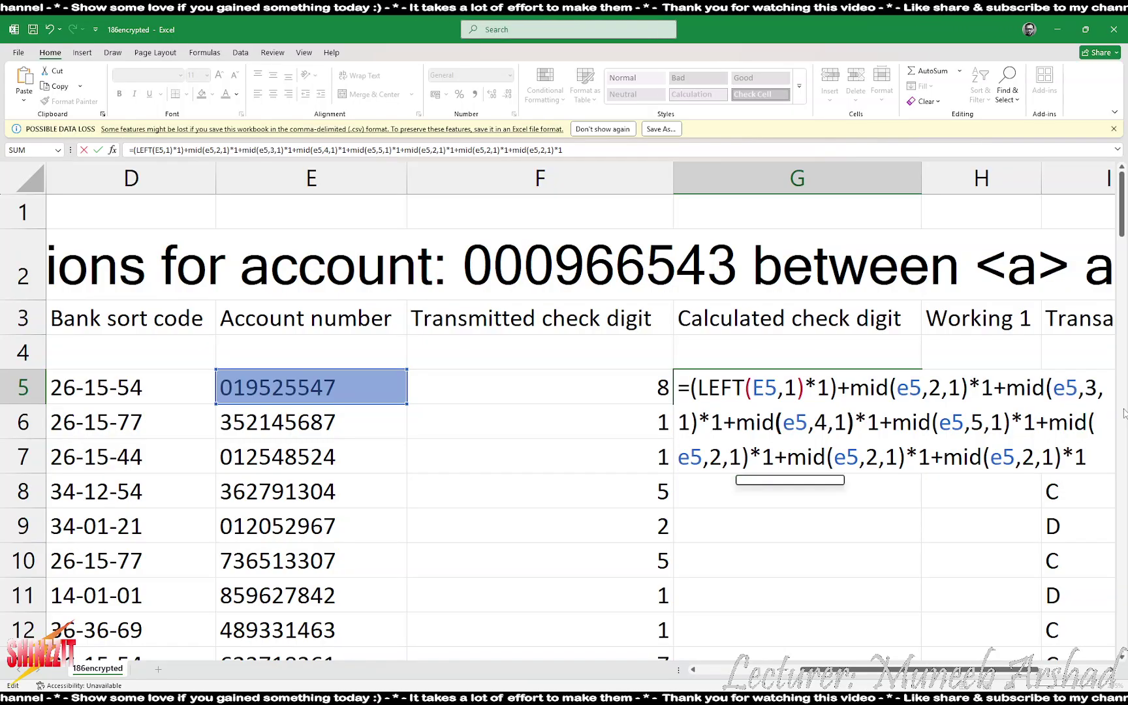
{"action": "key", "text": "Down"}
{"action": "key", "text": "Left"}
{"action": "key", "text": "Left"}
{"action": "key", "text": "Left"}
{"action": "key", "text": "Left"}
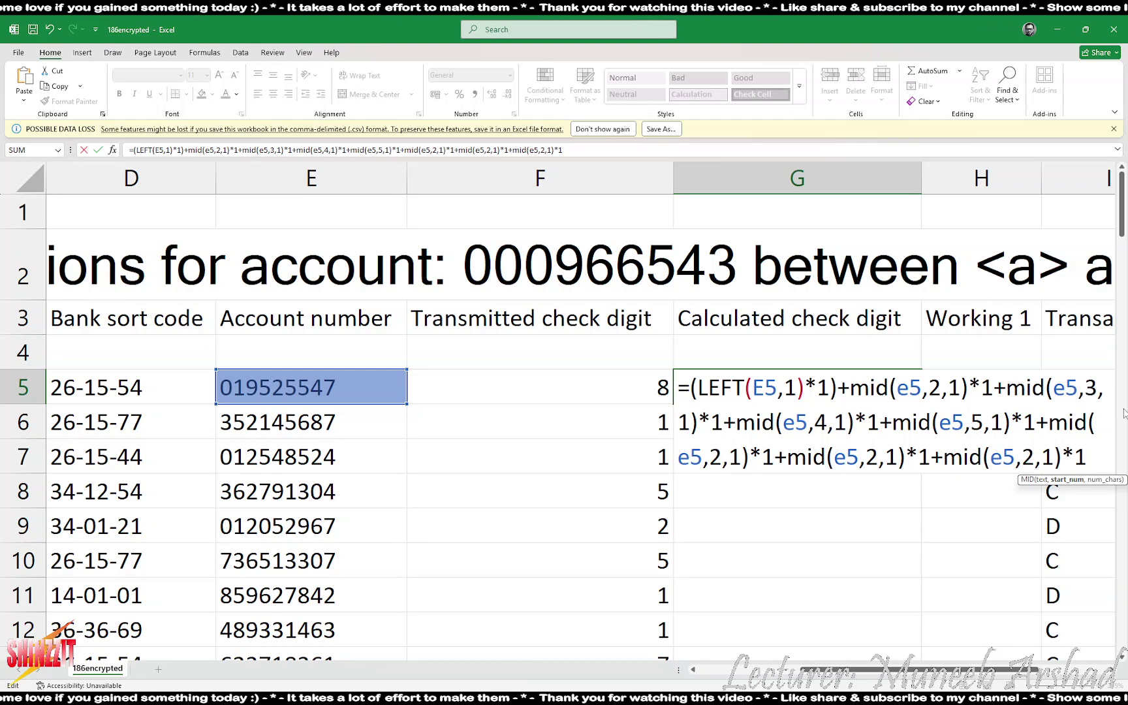
{"action": "key", "text": "BackSpace"}
{"action": "type", "text": "6"}
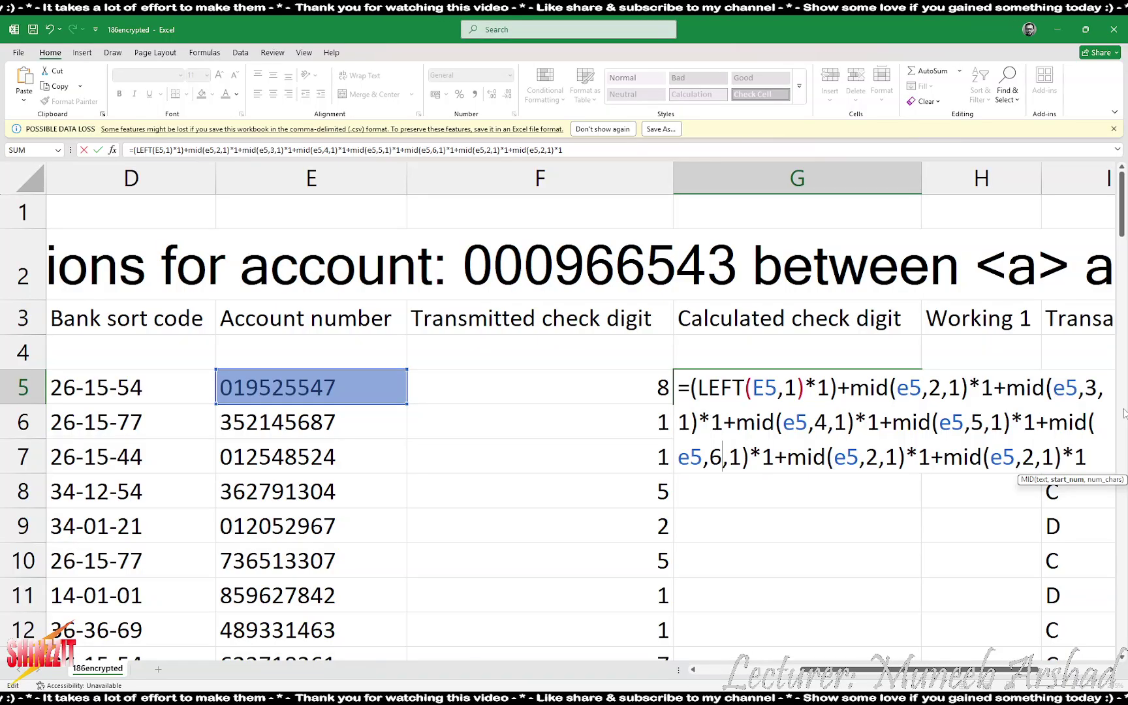
- Set the start position of the sixth MID term in the G5 formula to 7
{"action": "key", "text": "Right"}
{"action": "key", "text": "Right"}
{"action": "key", "text": "Right"}
{"action": "key", "text": "Right"}
{"action": "key", "text": "Right"}
{"action": "key", "text": "Right"}
{"action": "key", "text": "Right"}
{"action": "key", "text": "Right"}
{"action": "key", "text": "Right"}
{"action": "key", "text": "Right"}
{"action": "key", "text": "Right"}
{"action": "key", "text": "Right"}
{"action": "key", "text": "Right"}
{"action": "key", "text": "Right"}
{"action": "key", "text": "Right"}
{"action": "key", "text": "Right"}
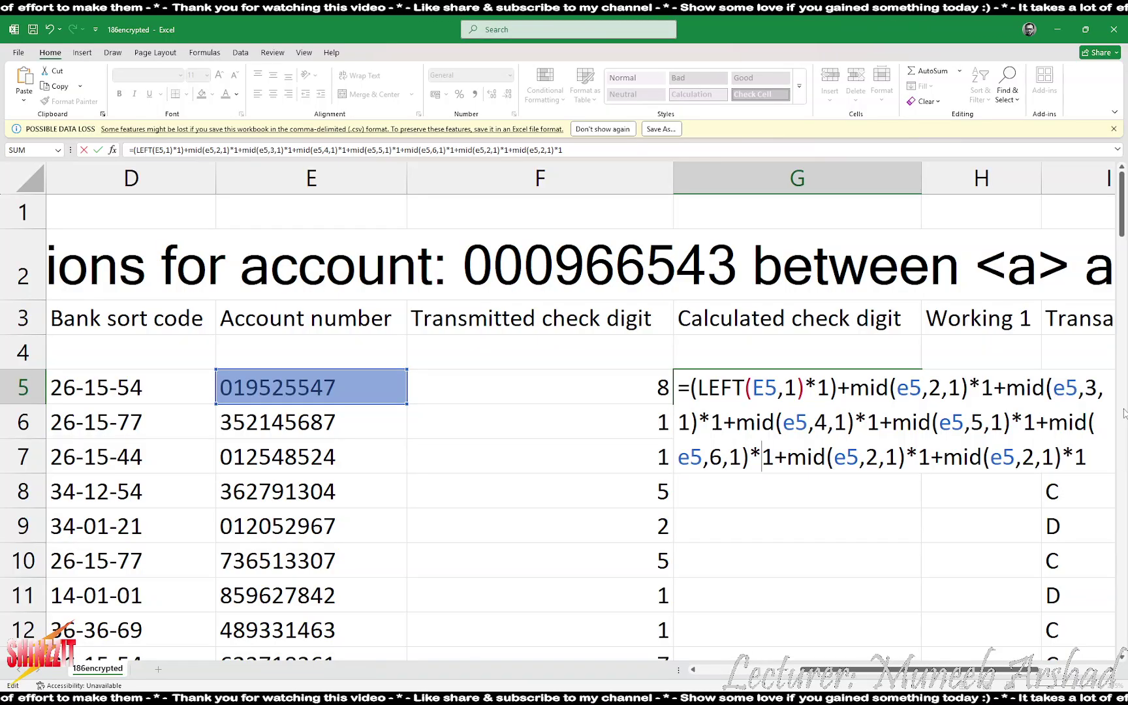
{"action": "key", "text": "Left"}
{"action": "key", "text": "Left"}
{"action": "key", "text": "Left"}
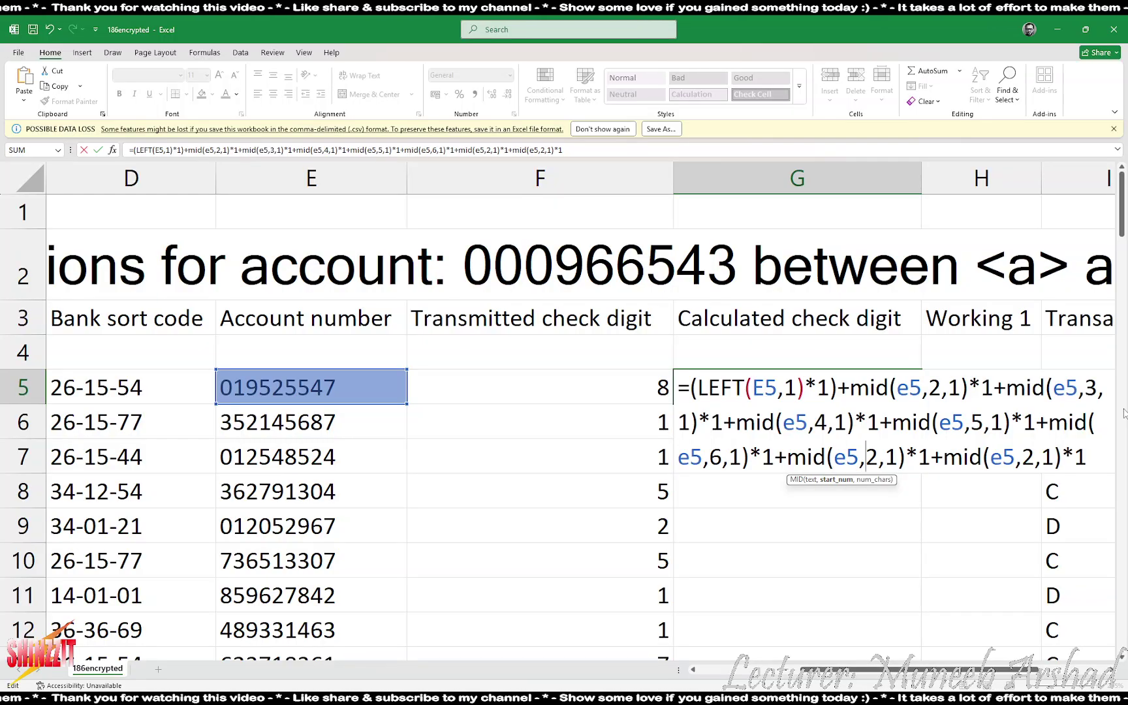
{"action": "key", "text": "BackSpace"}
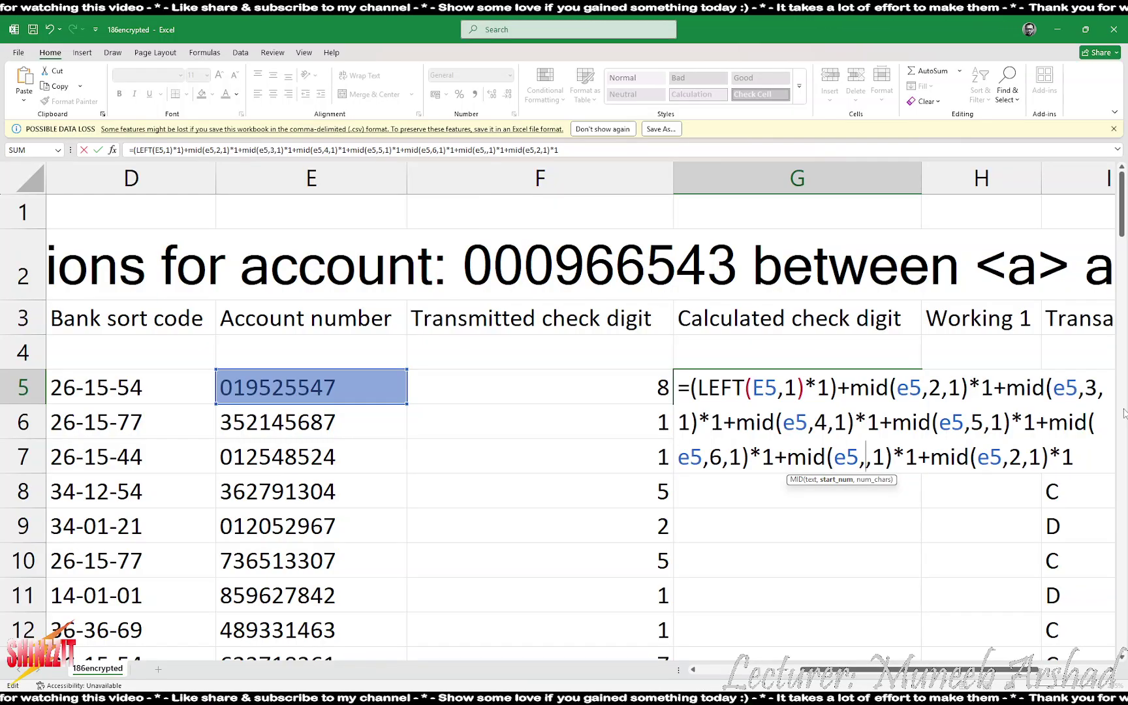
{"action": "type", "text": "7"}
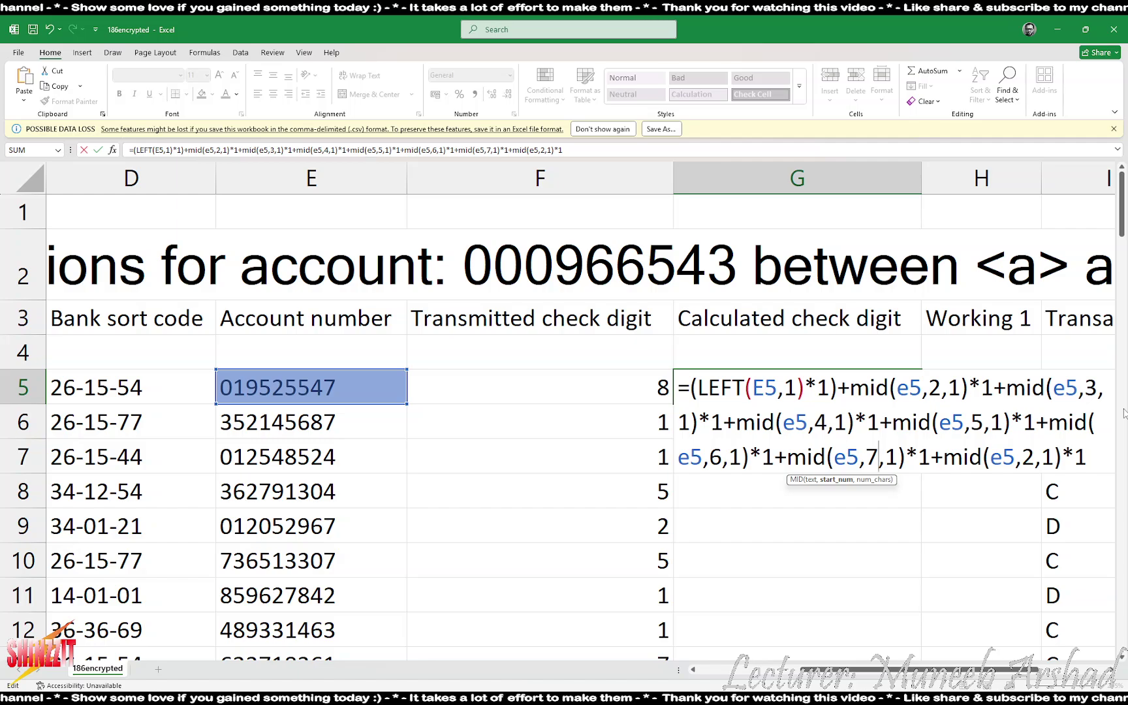
- Set the start position of the last MID term in the G5 formula to 8
{"action": "key", "text": "Right"}
{"action": "key", "text": "Right"}
{"action": "key", "text": "Right"}
{"action": "key", "text": "Right"}
{"action": "key", "text": "Right"}
{"action": "key", "text": "Right"}
{"action": "key", "text": "Right"}
{"action": "key", "text": "Right"}
{"action": "key", "text": "Right"}
{"action": "key", "text": "Right"}
{"action": "key", "text": "Right"}
{"action": "key", "text": "Right"}
{"action": "key", "text": "Right"}
{"action": "key", "text": "Right"}
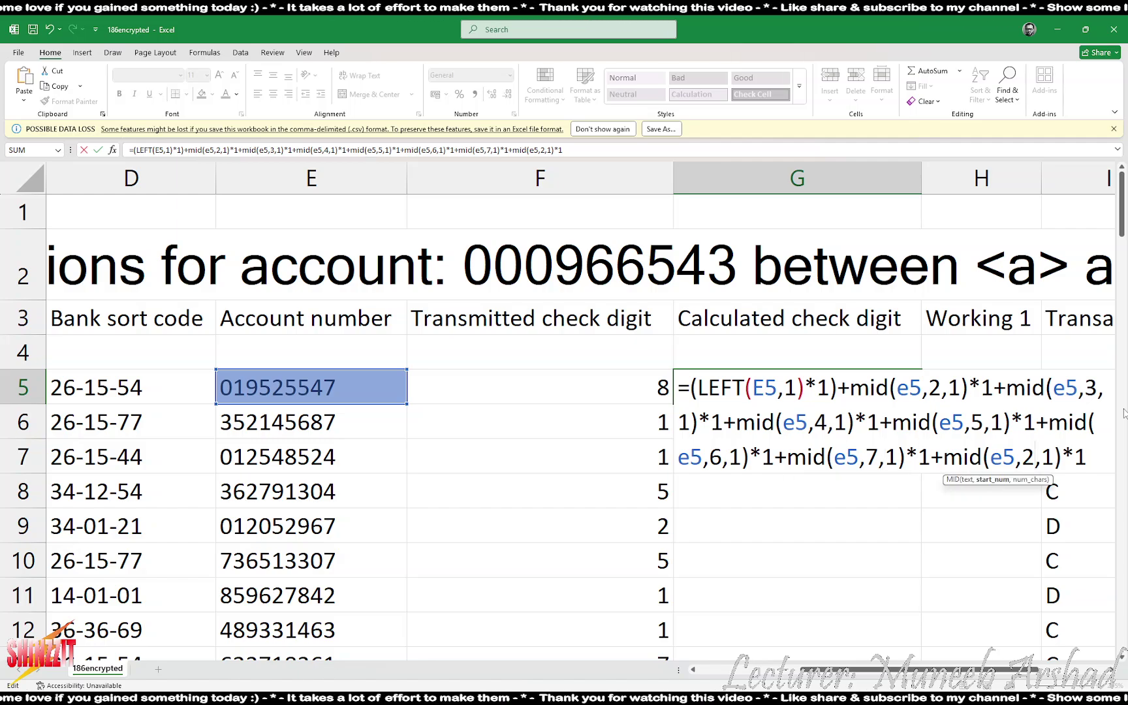
{"action": "key", "text": "BackSpace"}
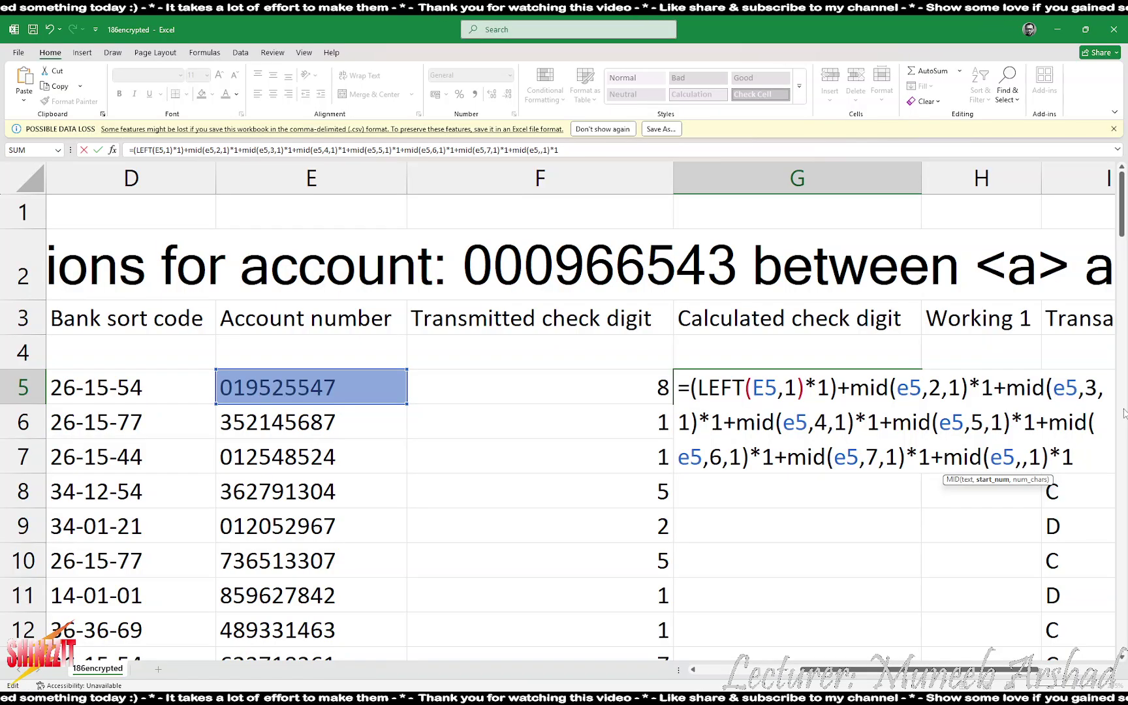
{"action": "type", "text": "8"}
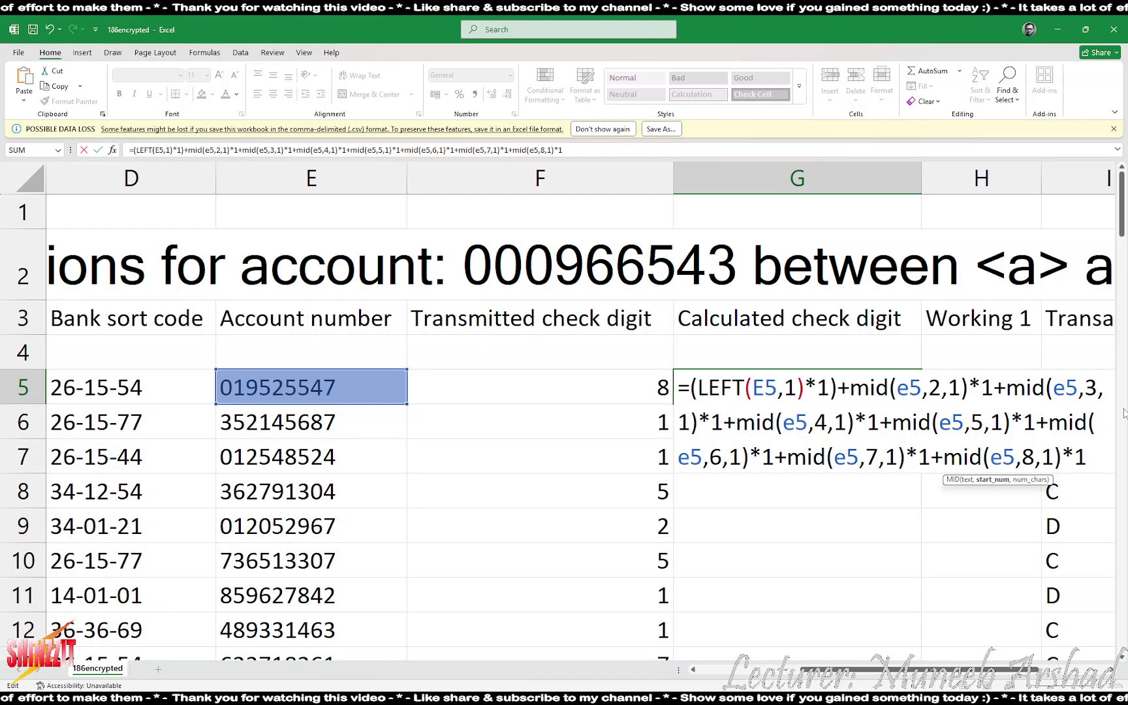
- Replace the last MID term in the G5 formula with right(e5,1)*1 and enter the formula
{"action": "key", "text": "Right"}
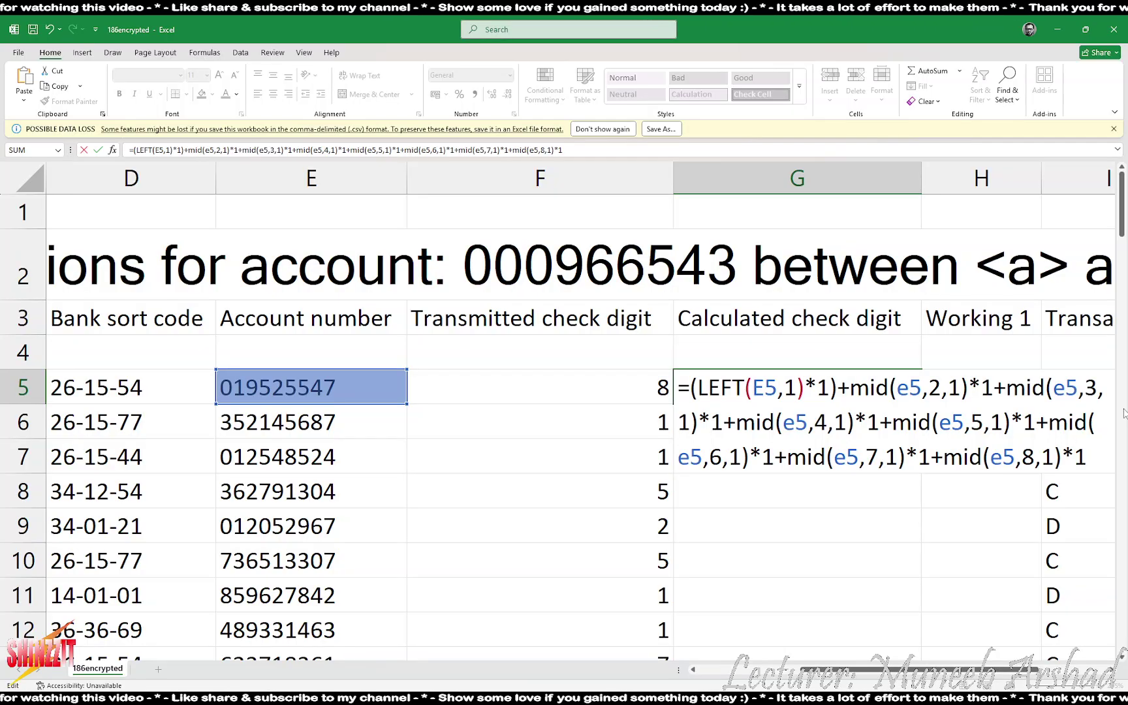
{"action": "key", "text": "Right"}
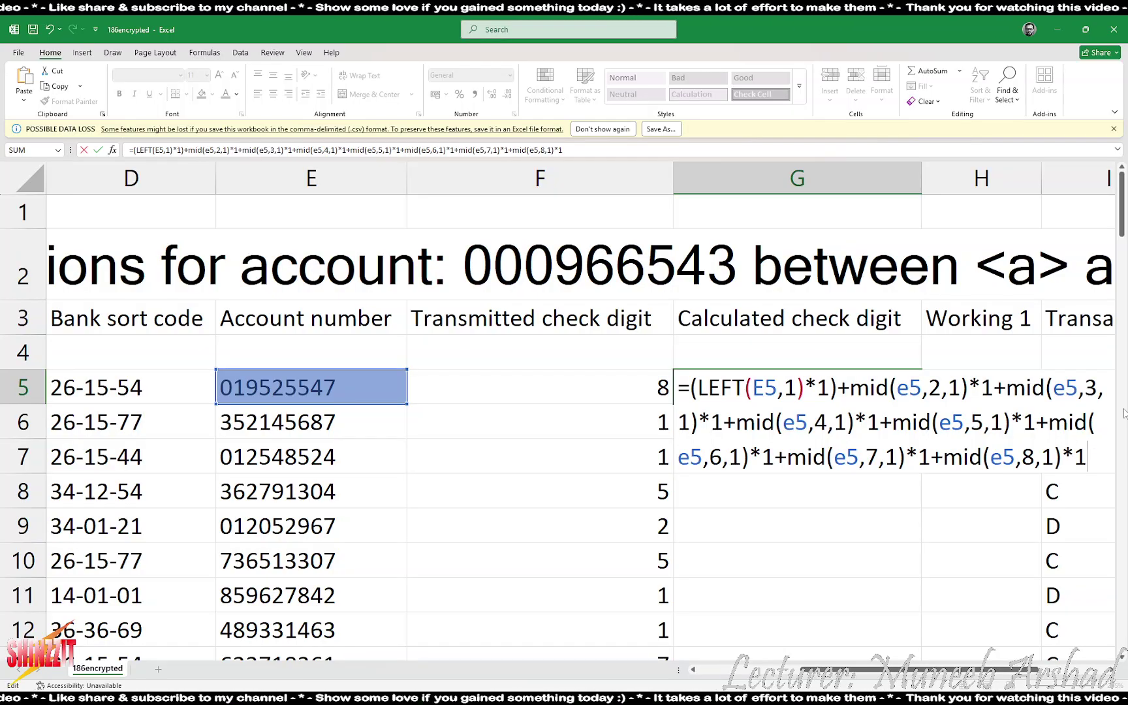
{"action": "key", "text": "BackSpace"}
{"action": "key", "text": "BackSpace"}
{"action": "key", "text": "BackSpace"}
{"action": "key", "text": "BackSpace"}
{"action": "key", "text": "BackSpace"}
{"action": "key", "text": "BackSpace"}
{"action": "key", "text": "BackSpace"}
{"action": "key", "text": "BackSpace"}
{"action": "key", "text": "BackSpace"}
{"action": "key", "text": "BackSpace"}
{"action": "key", "text": "BackSpace"}
{"action": "key", "text": "BackSpace"}
{"action": "key", "text": "BackSpace"}
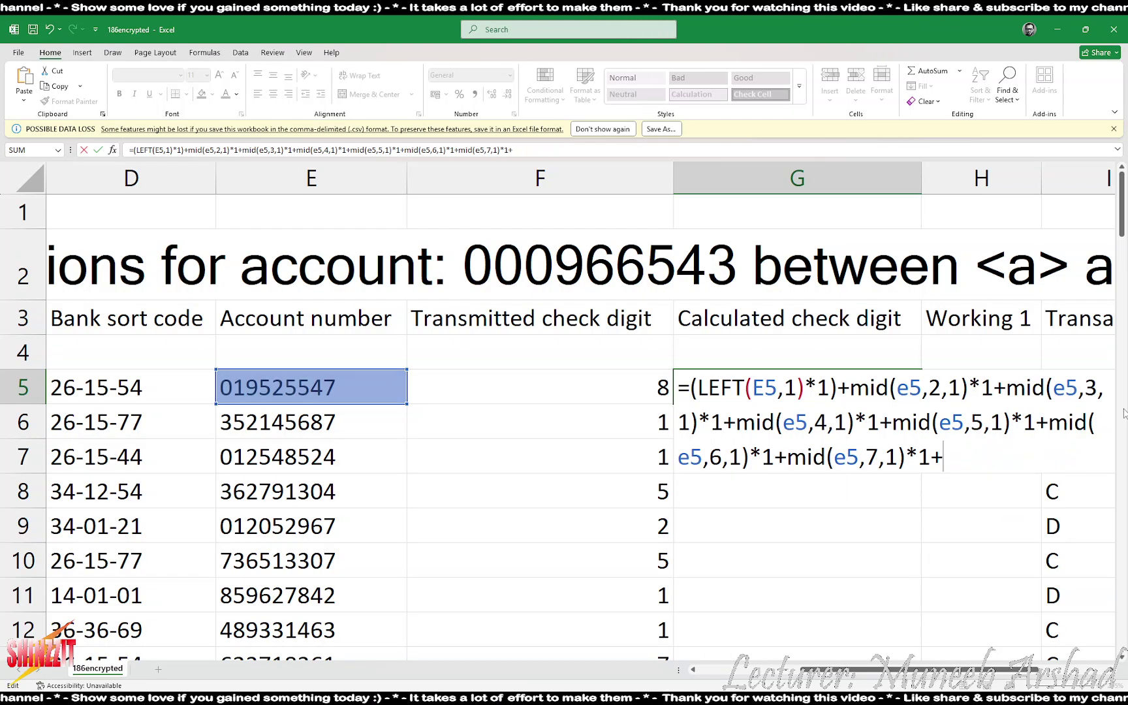
{"action": "type", "text": "right("}
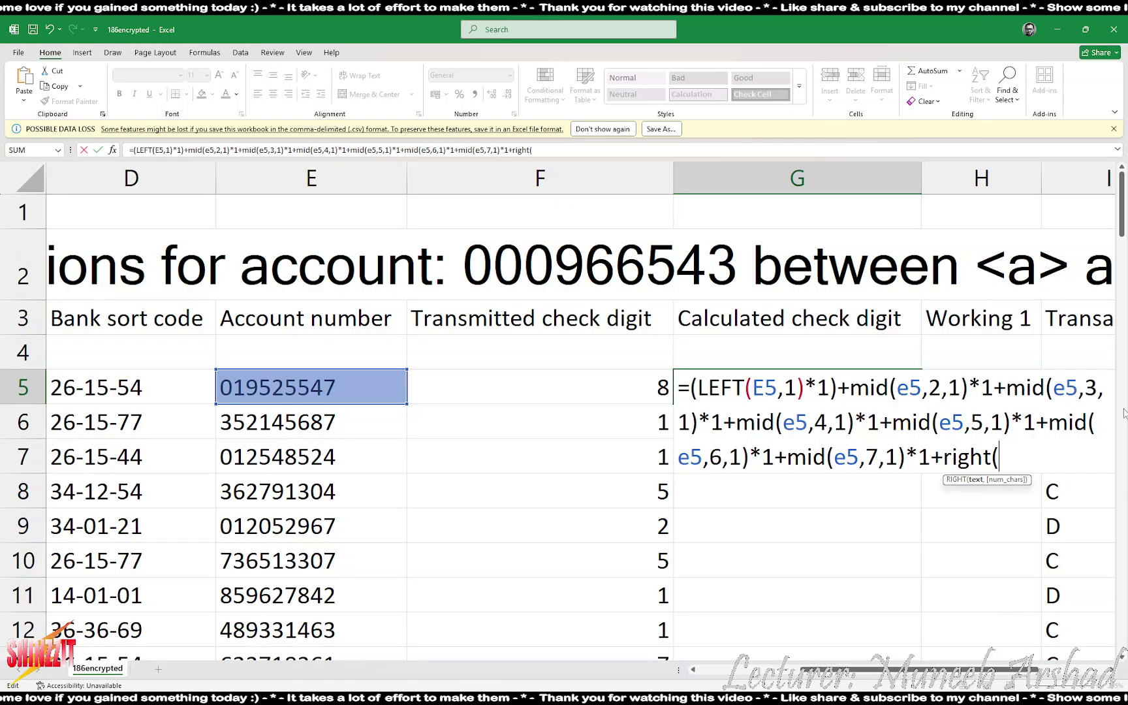
{"action": "type", "text": "e5,"}
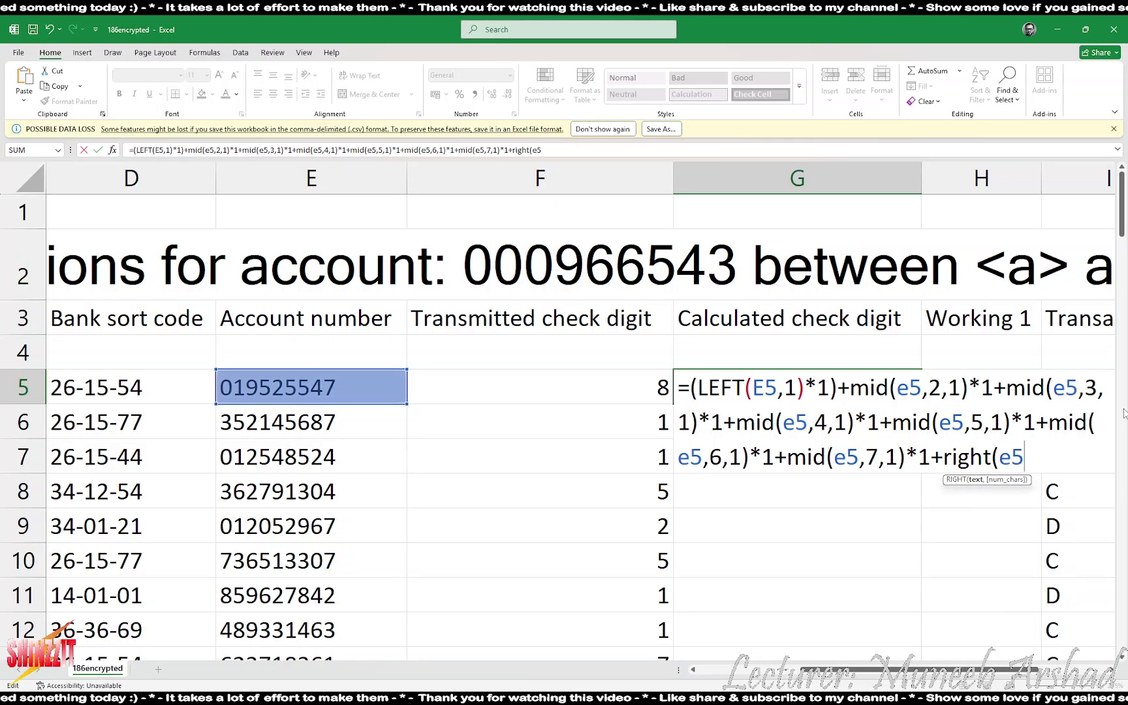
{"action": "type", "text": "1"}
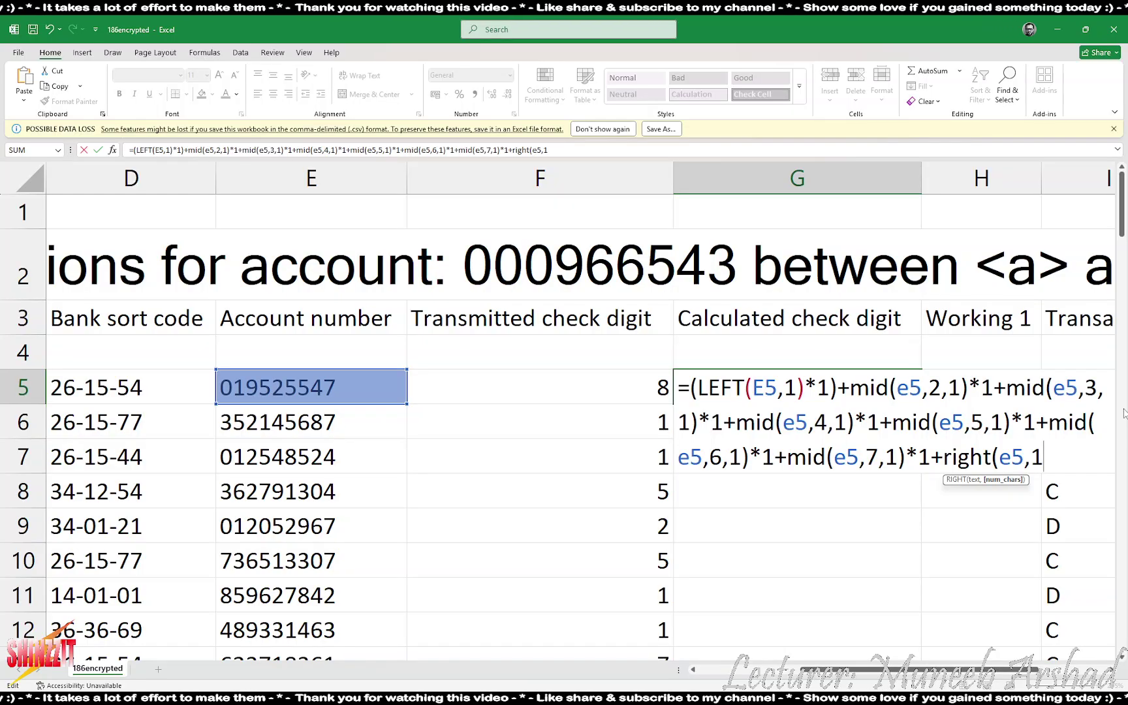
{"action": "type", "text": ")*1"}
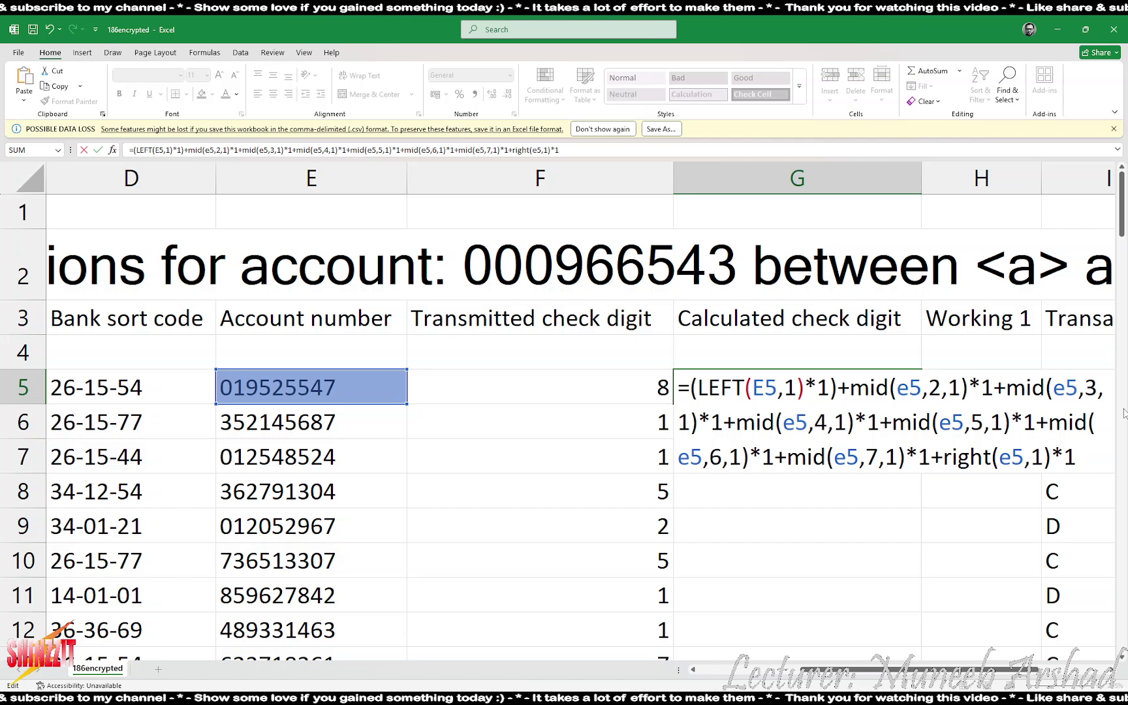
{"action": "key", "text": "Return"}
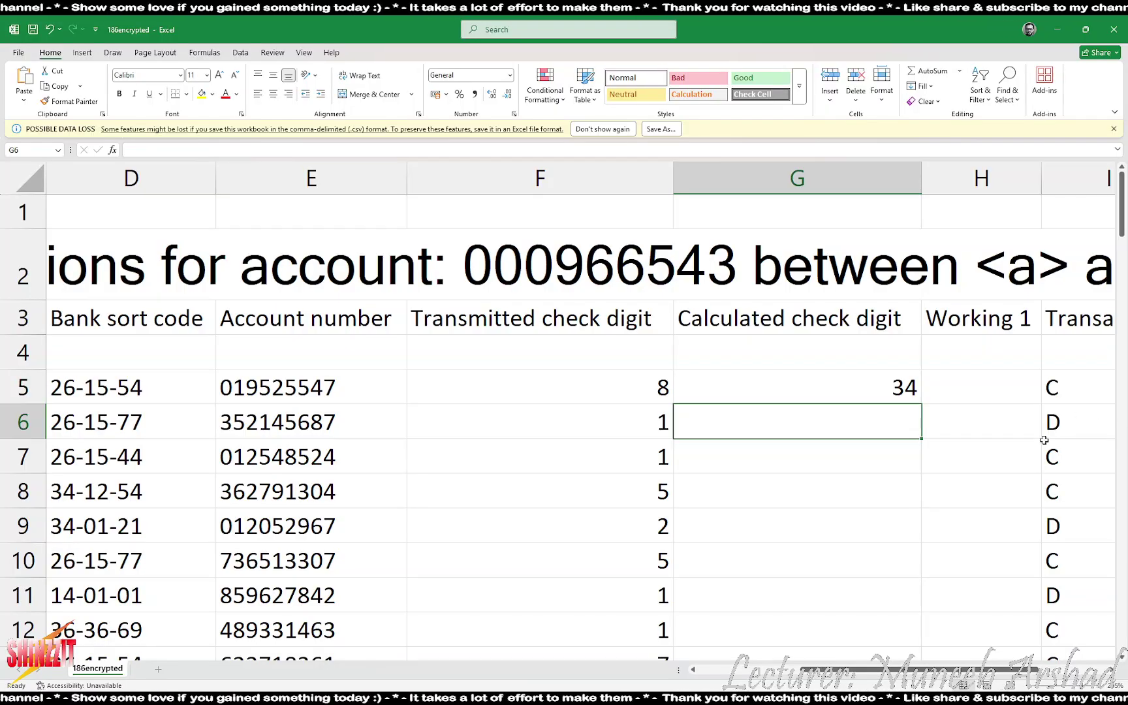
- Wrap the whole G5 sum in RIGHT with 1 character and accept the suggested closing parenthesis correction
{"action": "left_click", "coordinate": [850, 387]}
{"action": "double_click", "coordinate": [850, 388]}
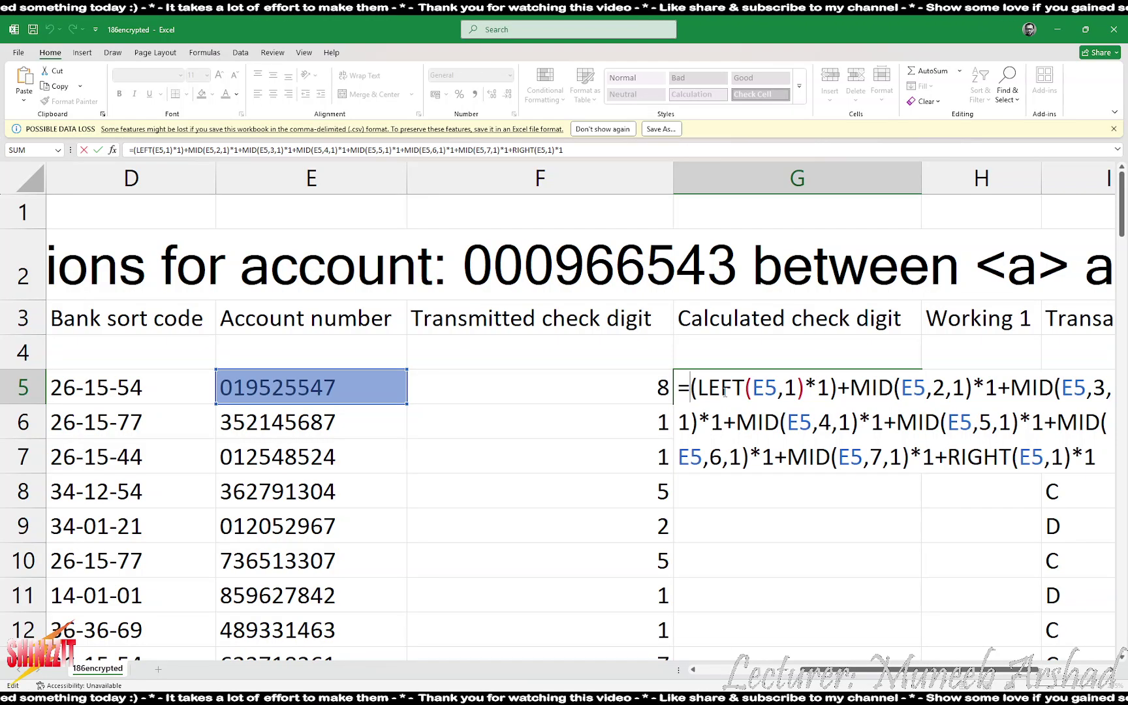
{"action": "type", "text": "right("}
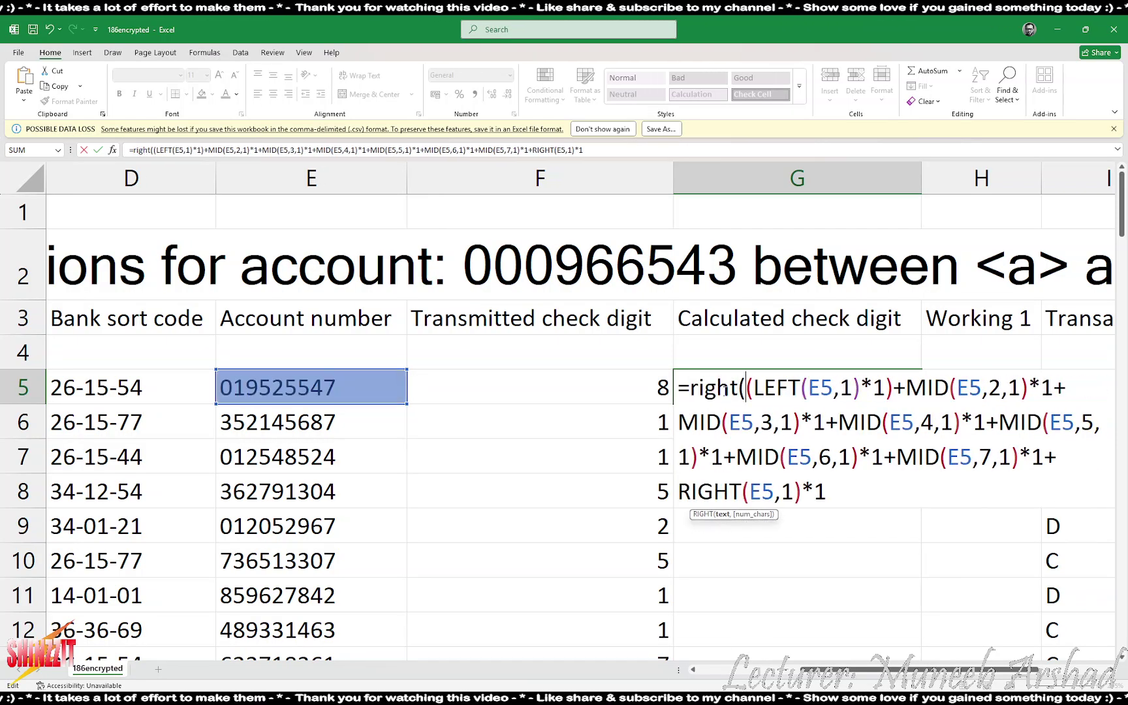
{"action": "left_click", "coordinate": [867, 487]}
{"action": "type", "text": ","}
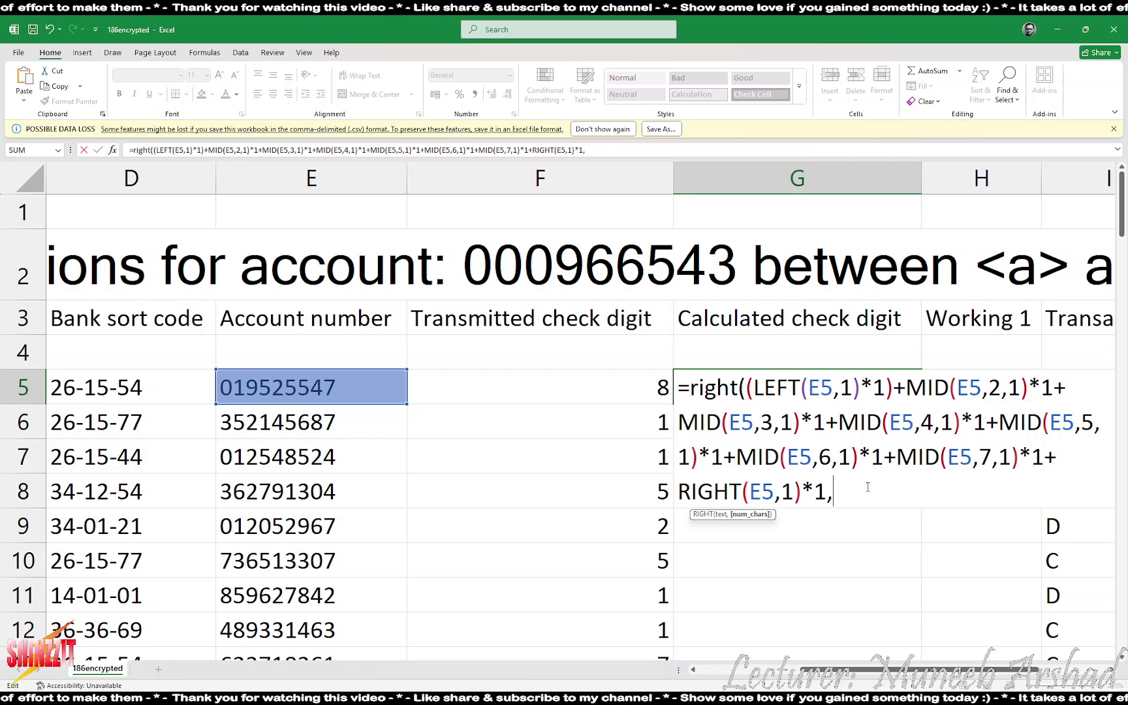
{"action": "type", "text": "1"}
{"action": "key", "text": "Return"}
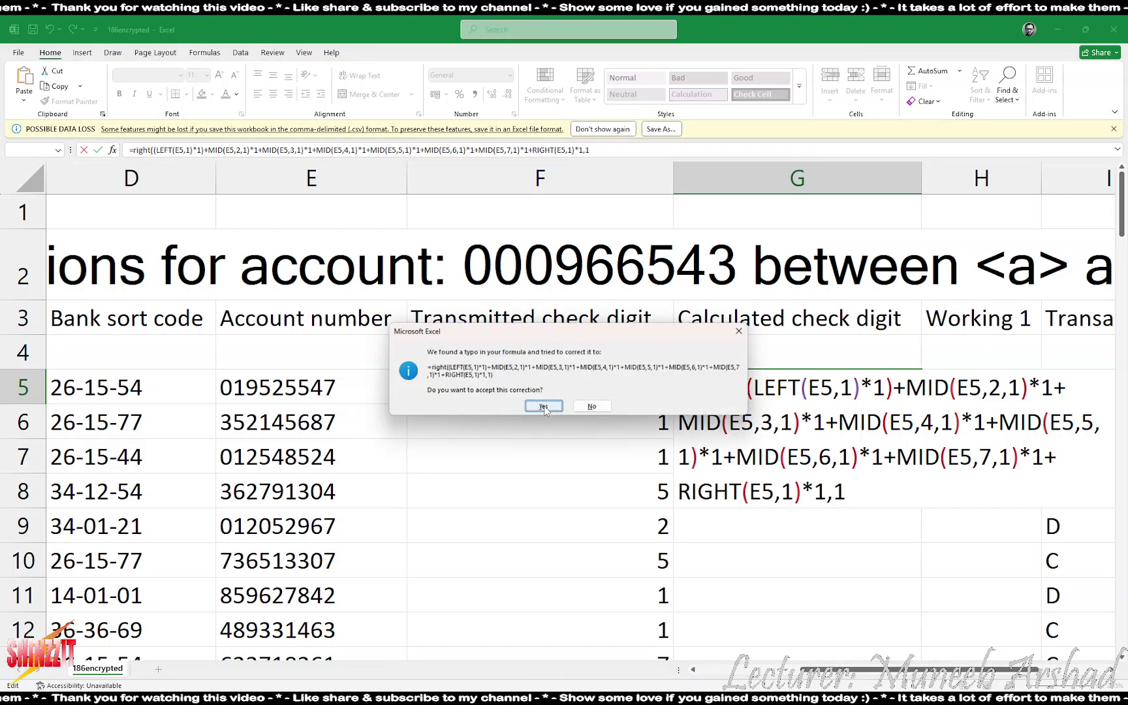
{"action": "left_click", "coordinate": [543, 406]}
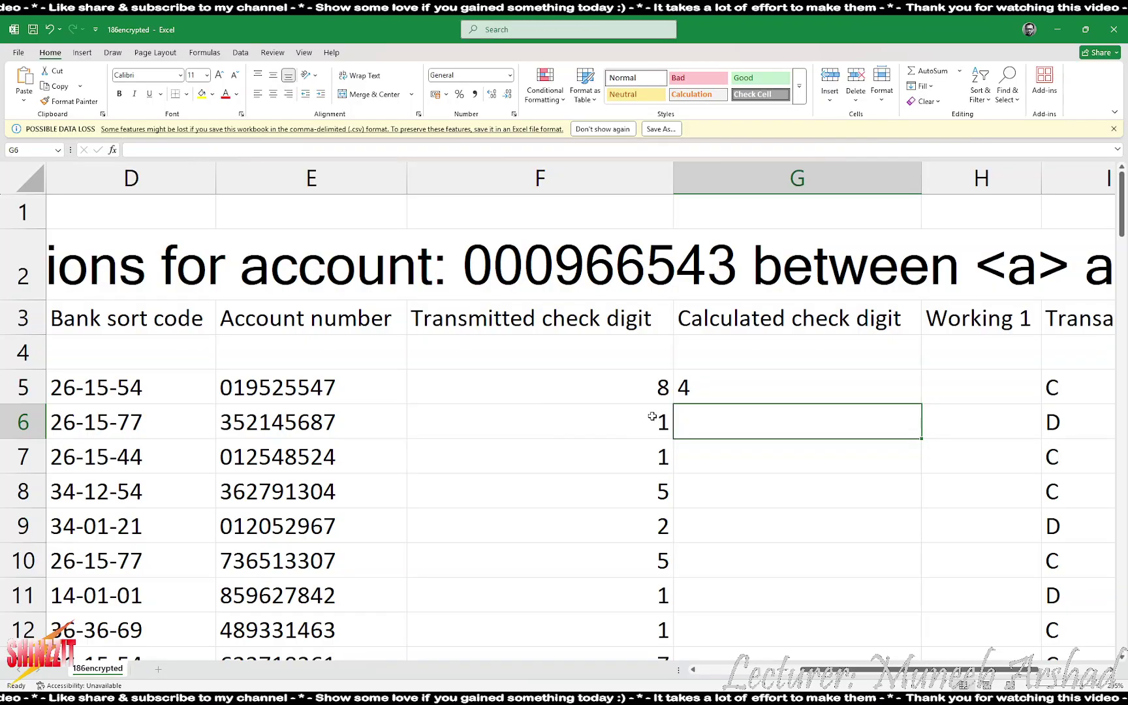
- Insert a copy of the MID(E5,7,1)*1 term before the final RIGHT(E5,1)*1 term in the G5 formula
{"action": "left_click", "coordinate": [722, 385]}
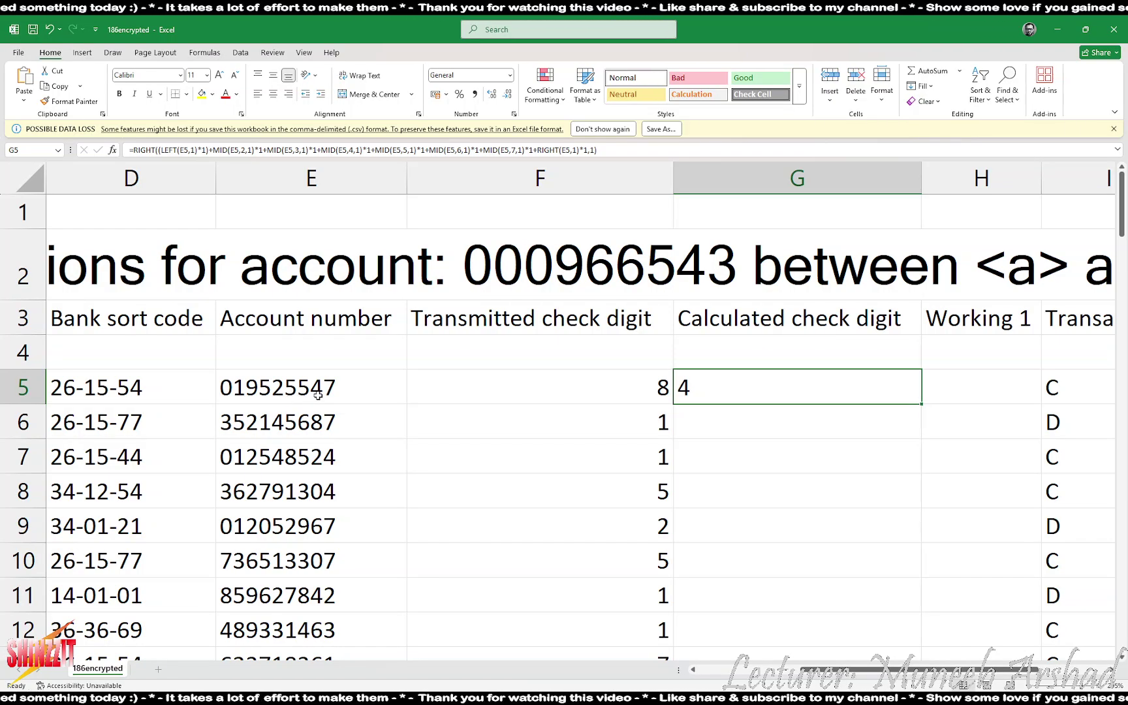
{"action": "double_click", "coordinate": [728, 388]}
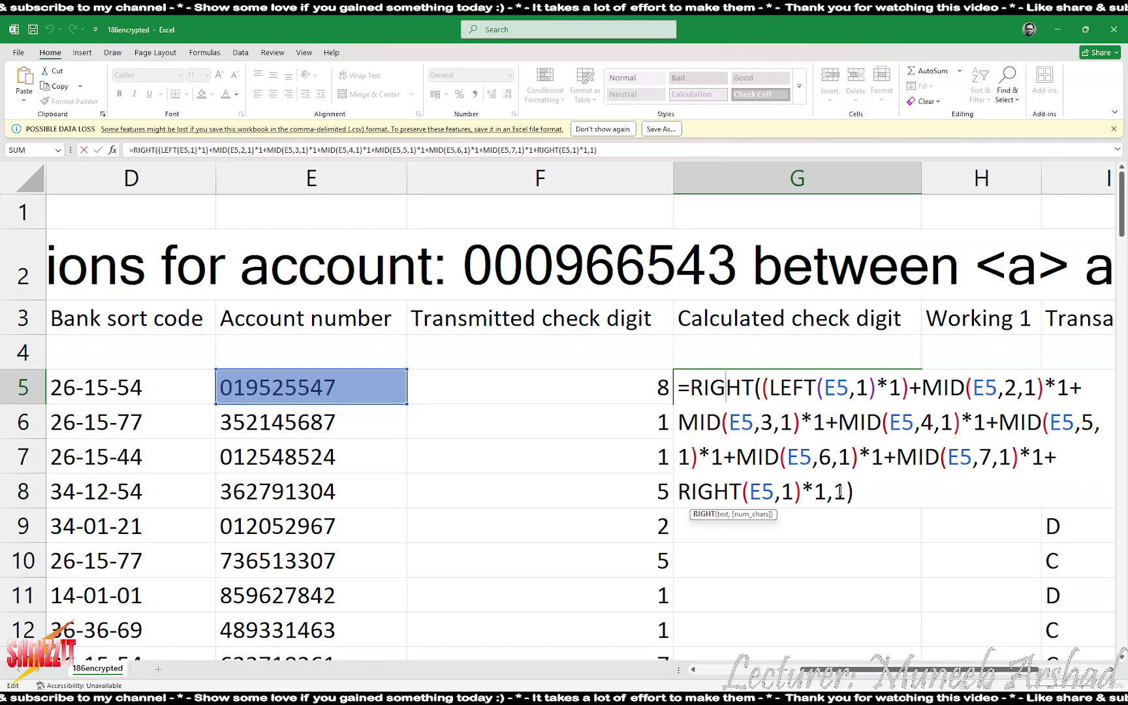
{"action": "left_click", "coordinate": [832, 491]}
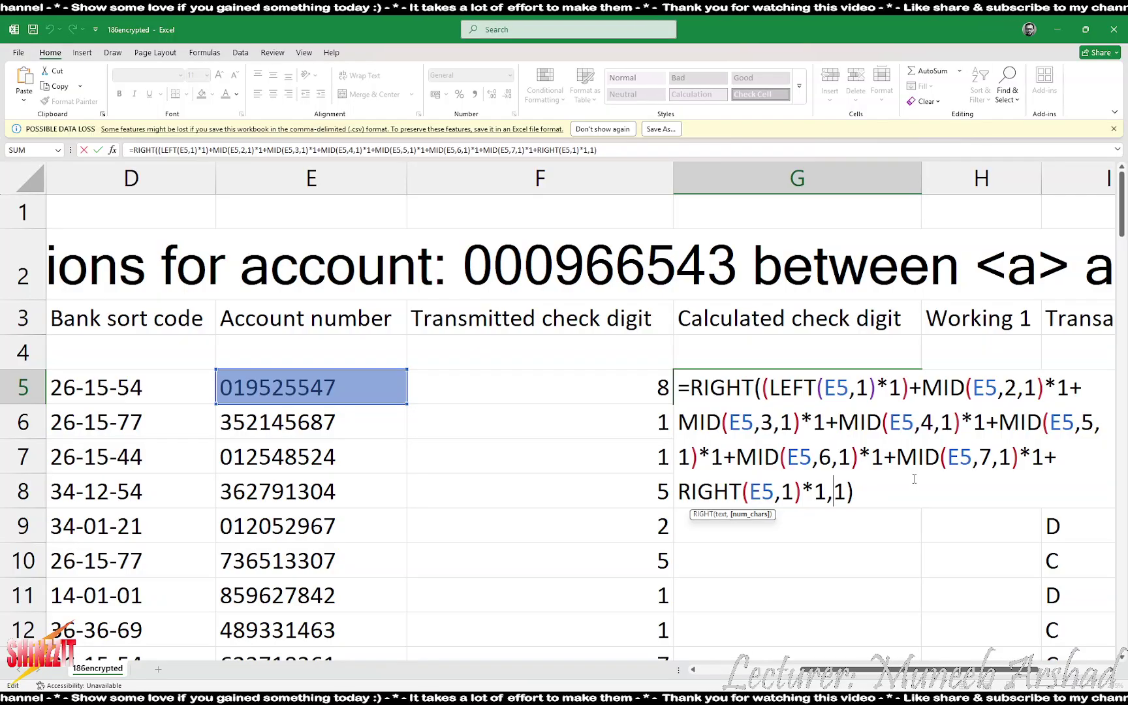
{"action": "left_click_drag", "start_coordinate": [1045, 457], "coordinate": [898, 457]}
{"action": "key", "text": "ctrl+c"}
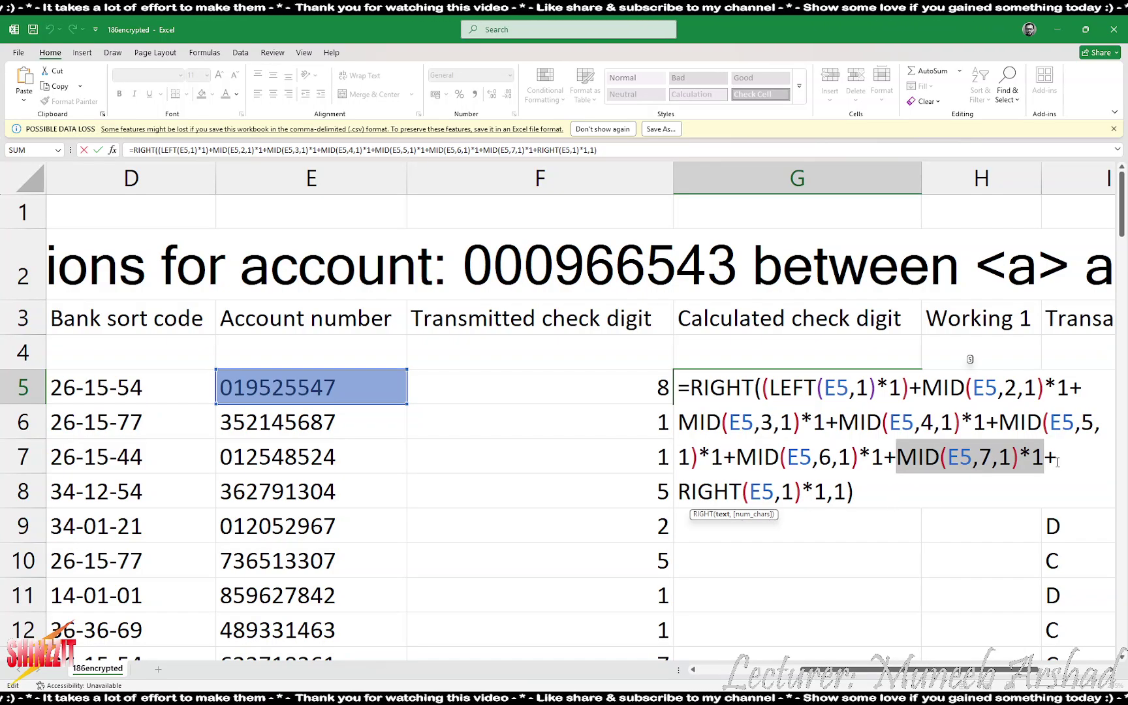
{"action": "left_click", "coordinate": [1059, 461]}
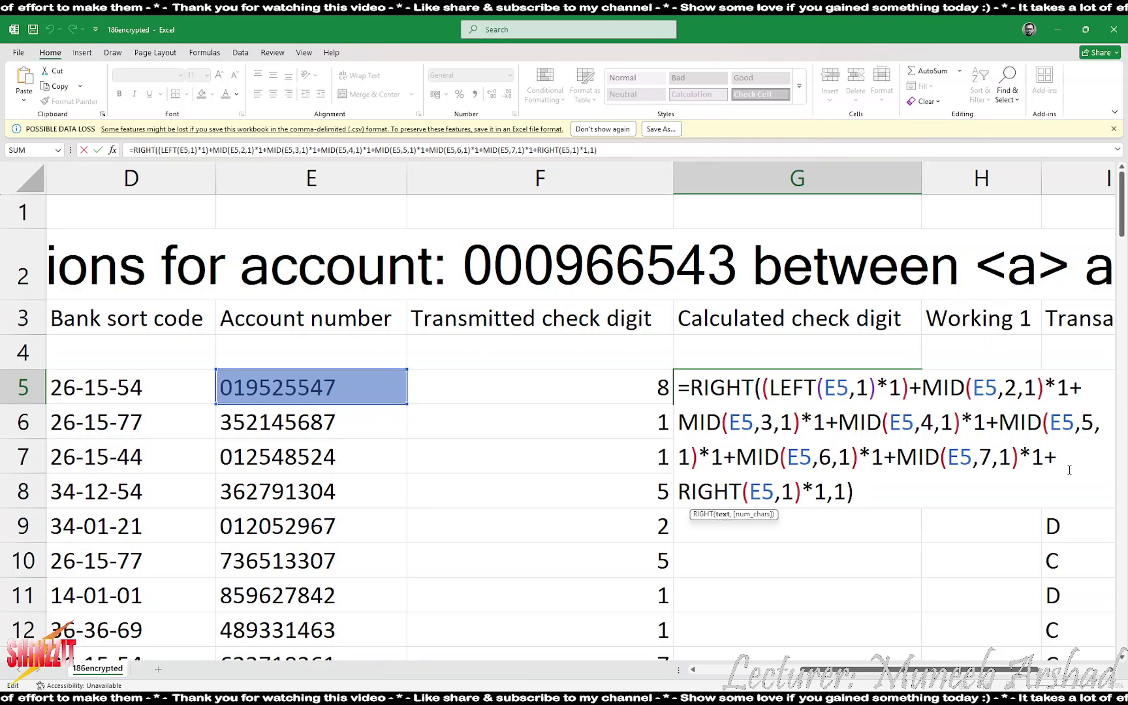
{"action": "key", "text": "ctrl+v"}
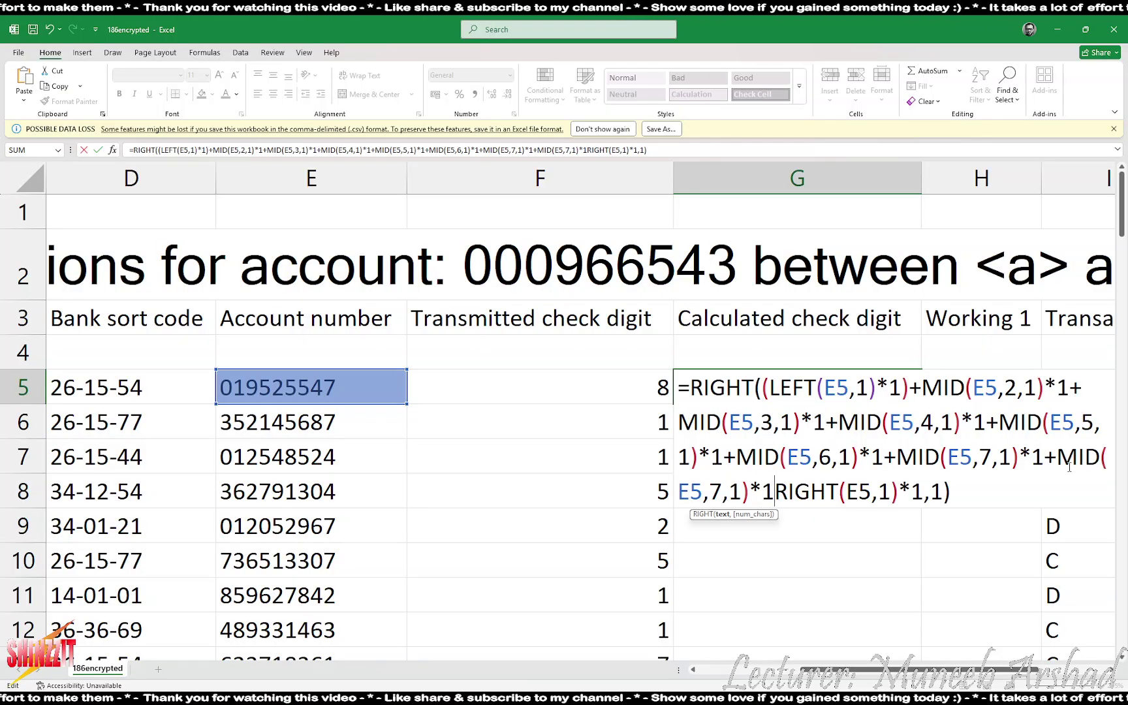
- Set the copied MID term's start position to 8, add the missing plus sign after it and enter the G5 formula
{"action": "left_click", "coordinate": [720, 490]}
{"action": "key", "text": "BackSpace"}
{"action": "type", "text": "8"}
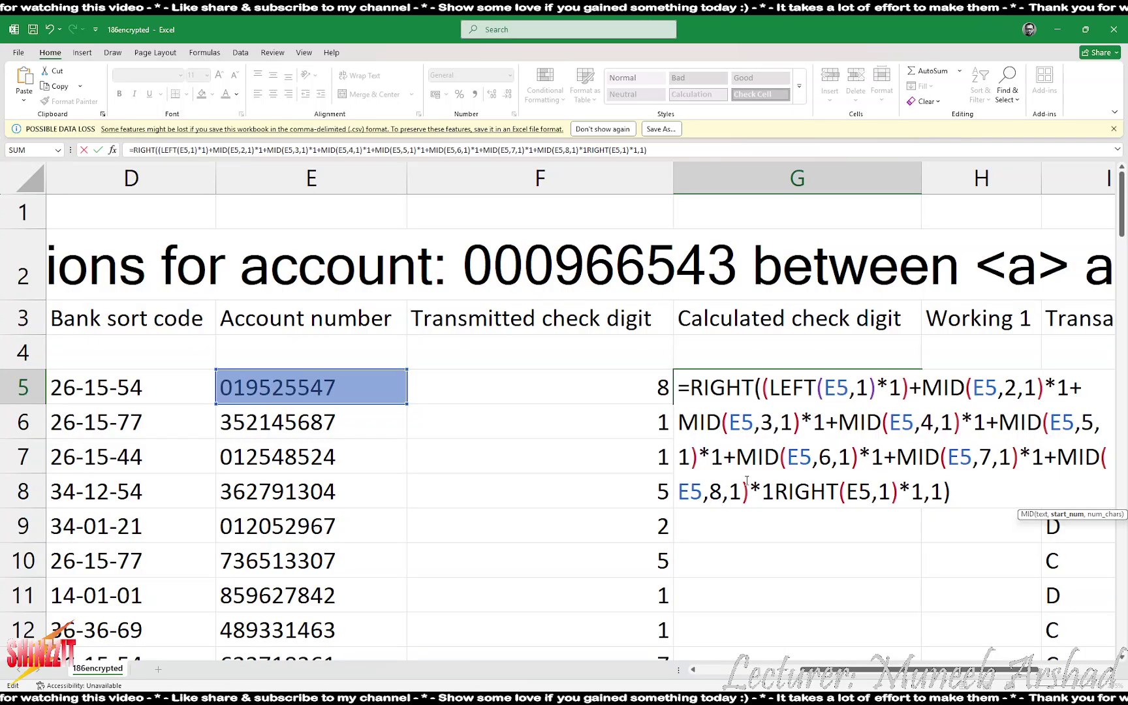
{"action": "key", "text": "Right"}
{"action": "key", "text": "Right"}
{"action": "key", "text": "Right"}
{"action": "key", "text": "Right"}
{"action": "key", "text": "Right"}
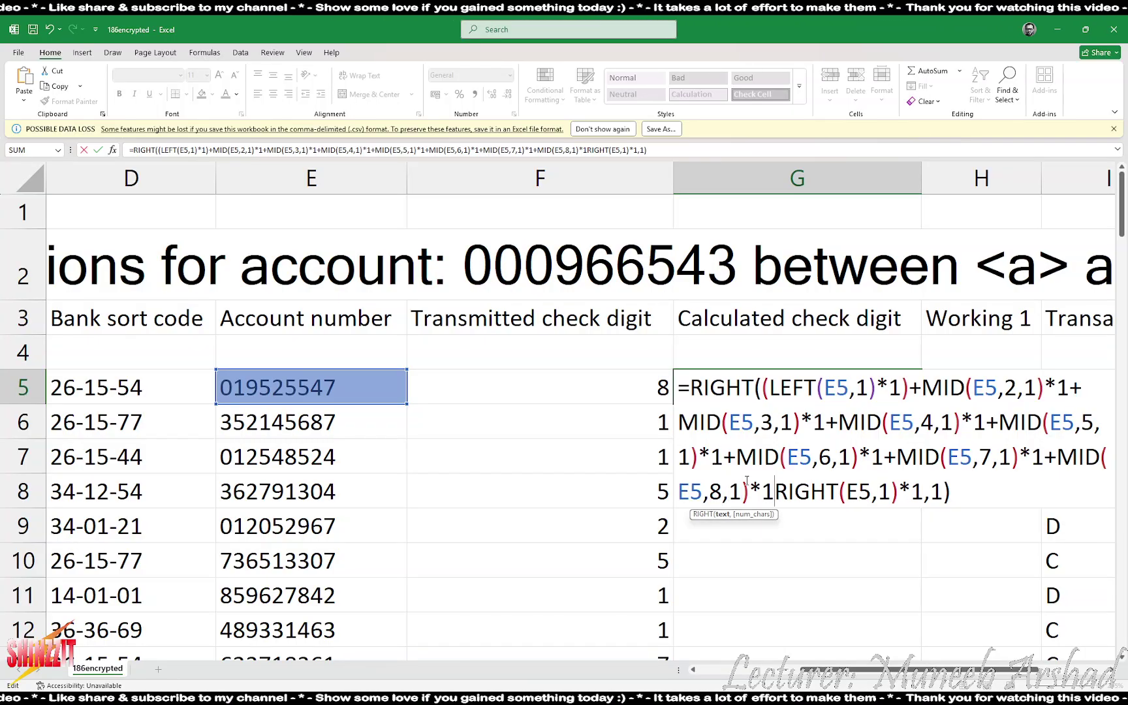
{"action": "type", "text": "+"}
{"action": "key", "text": "Return"}
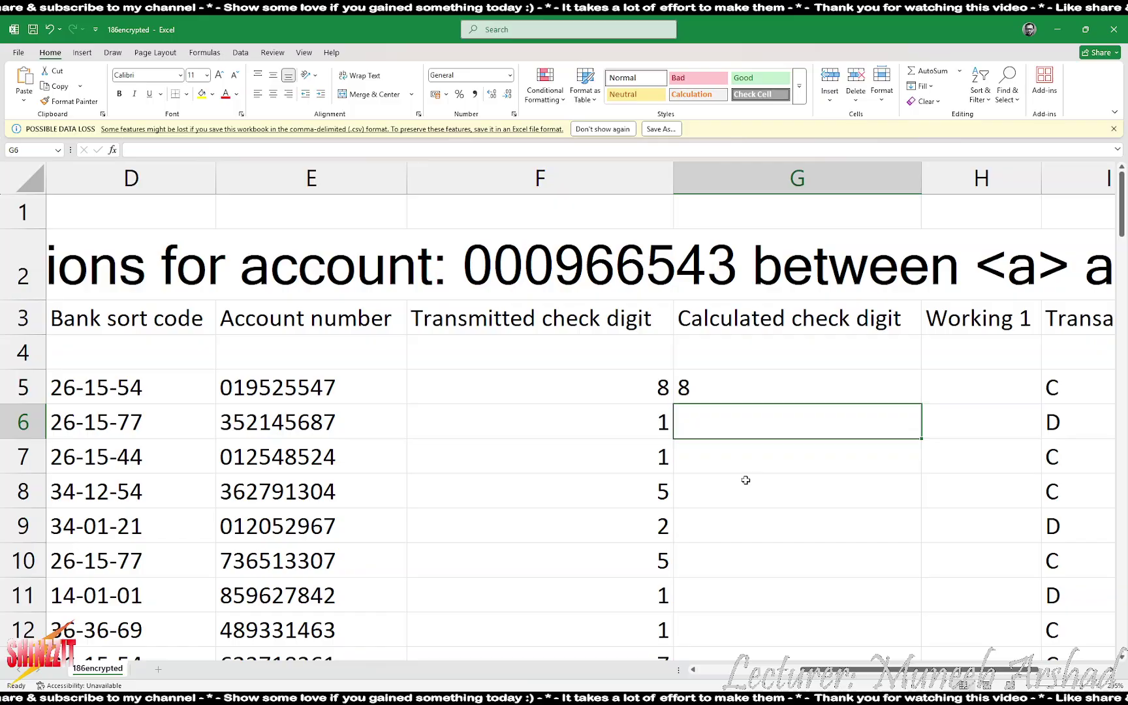
- Append *1 to the G5 formula to make its result numeric and fill it down the Calculated check digit column
{"action": "double_click", "coordinate": [815, 391]}
{"action": "left_click", "coordinate": [982, 494]}
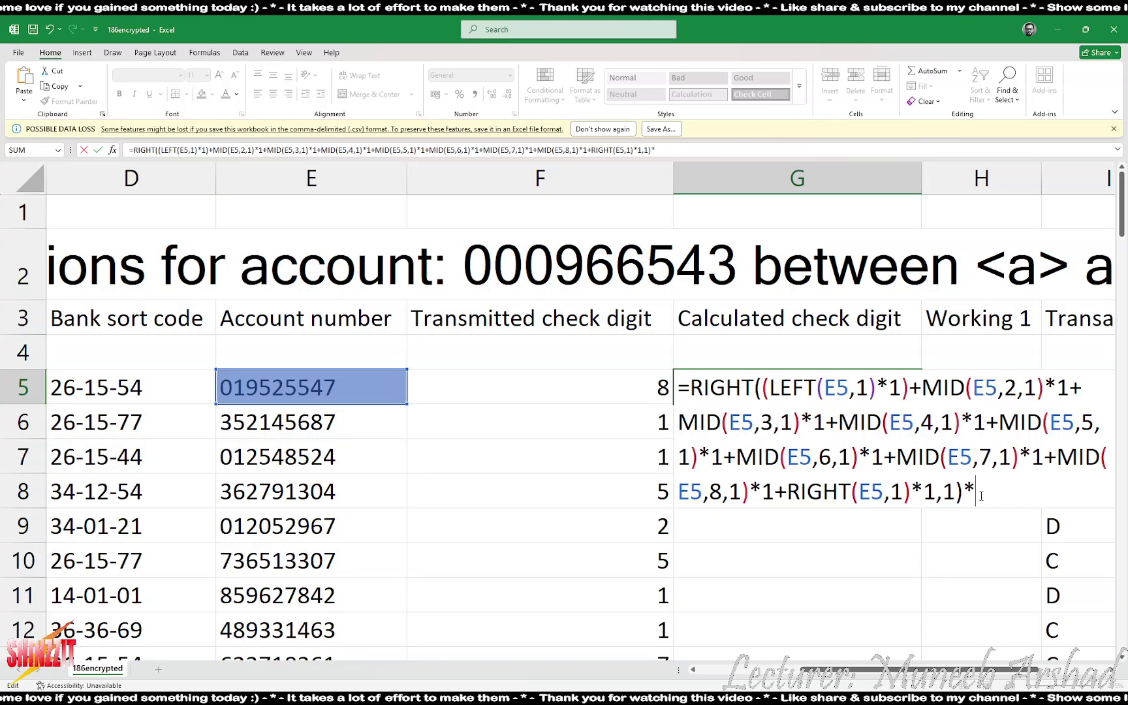
{"action": "key", "text": "Return"}
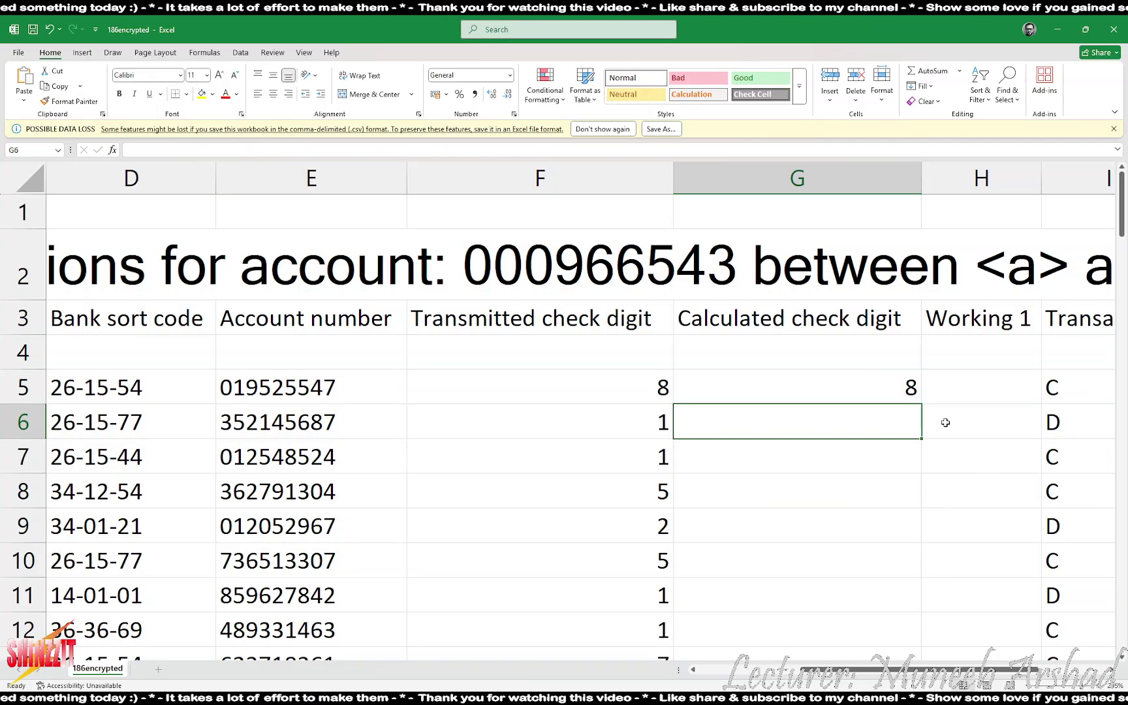
{"action": "left_click", "coordinate": [888, 383]}
{"action": "double_click", "coordinate": [921, 402]}
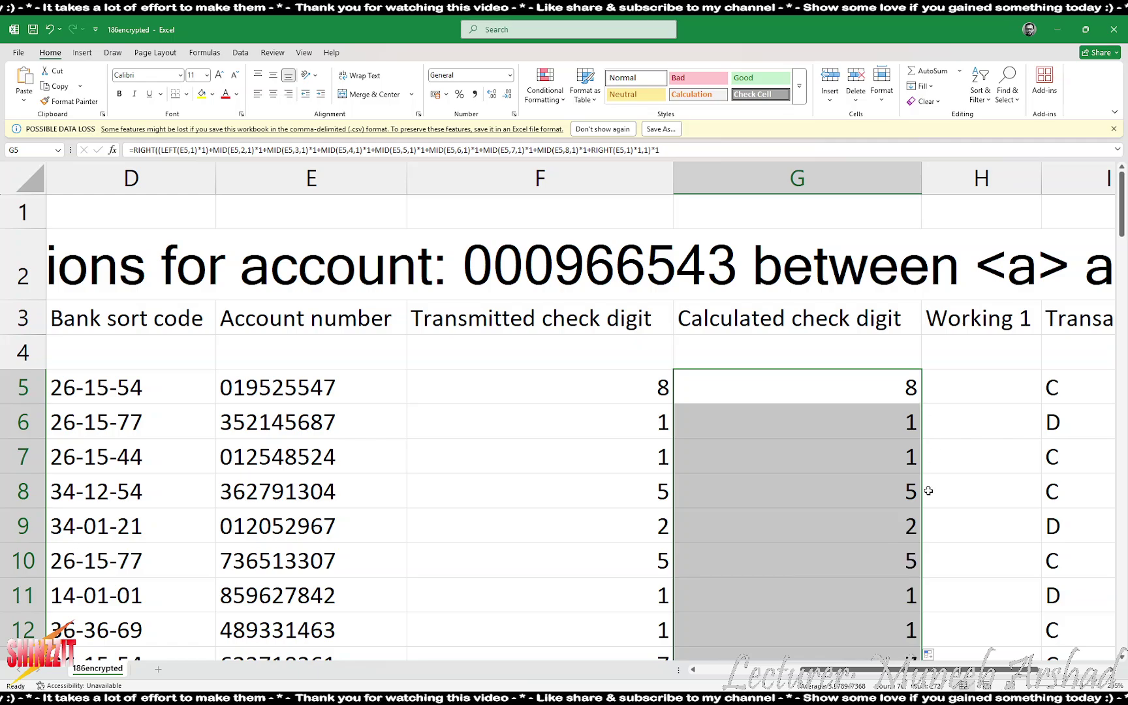
- Review the complete G5 formula and read questions 4 and 5 in the EX 16.pdf task sheet
{"action": "key", "text": "alt+Tab"}
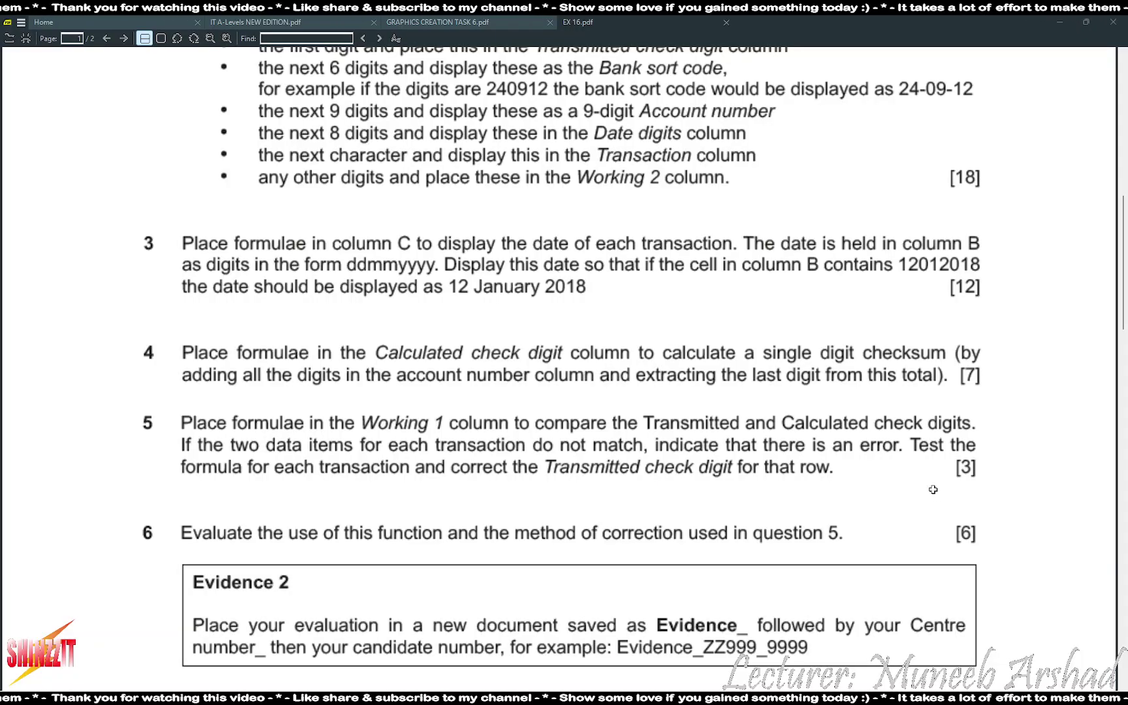
{"action": "key", "text": "alt+Tab"}
{"action": "left_click", "coordinate": [832, 376]}
{"action": "double_click", "coordinate": [832, 376]}
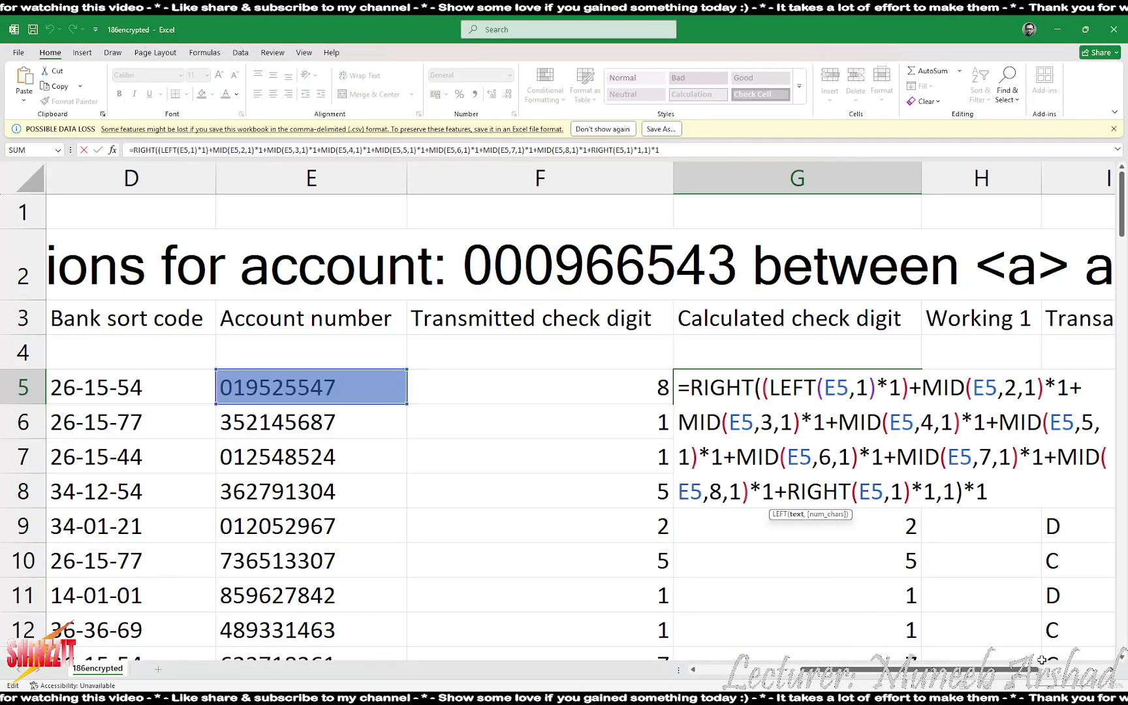
{"action": "scroll", "coordinate": [904, 555], "scroll_direction": "right", "scroll_amount": 3}
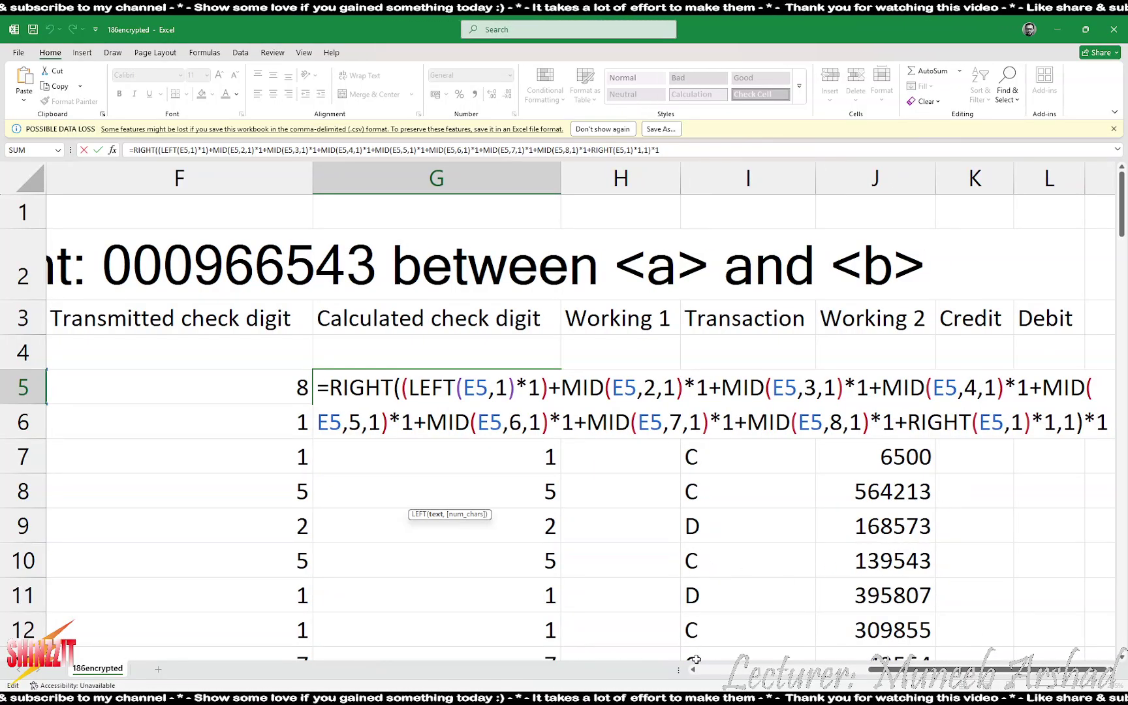
{"action": "key", "text": "Escape"}
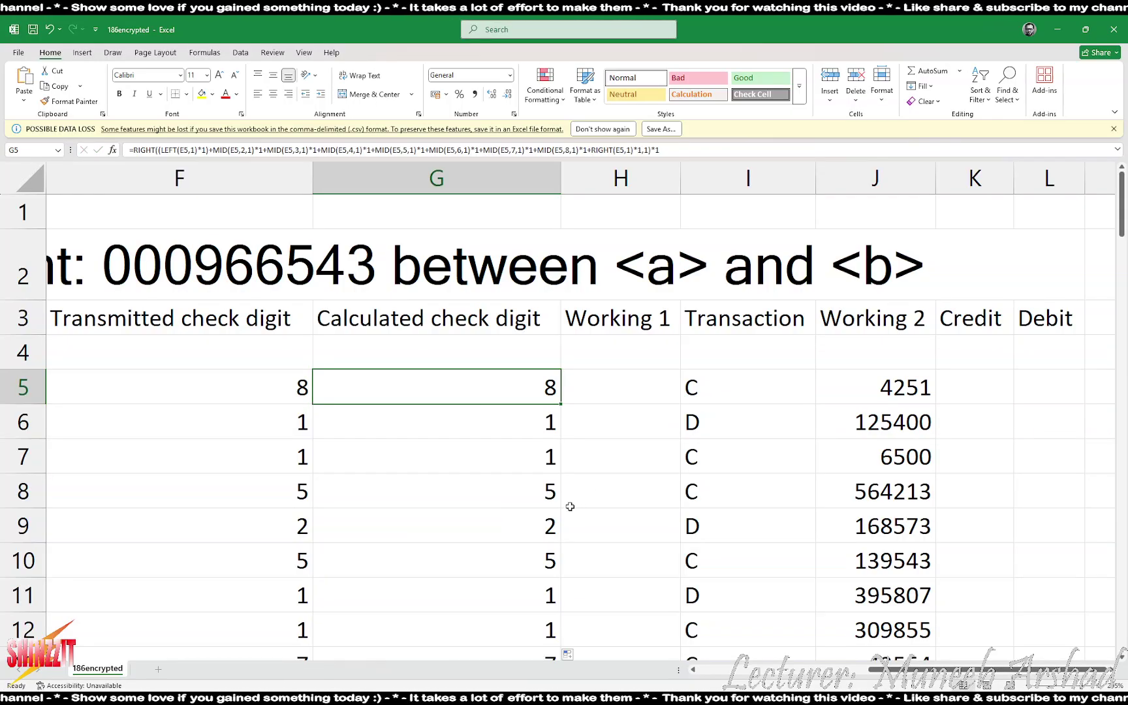
{"action": "key", "text": "alt+Tab"}
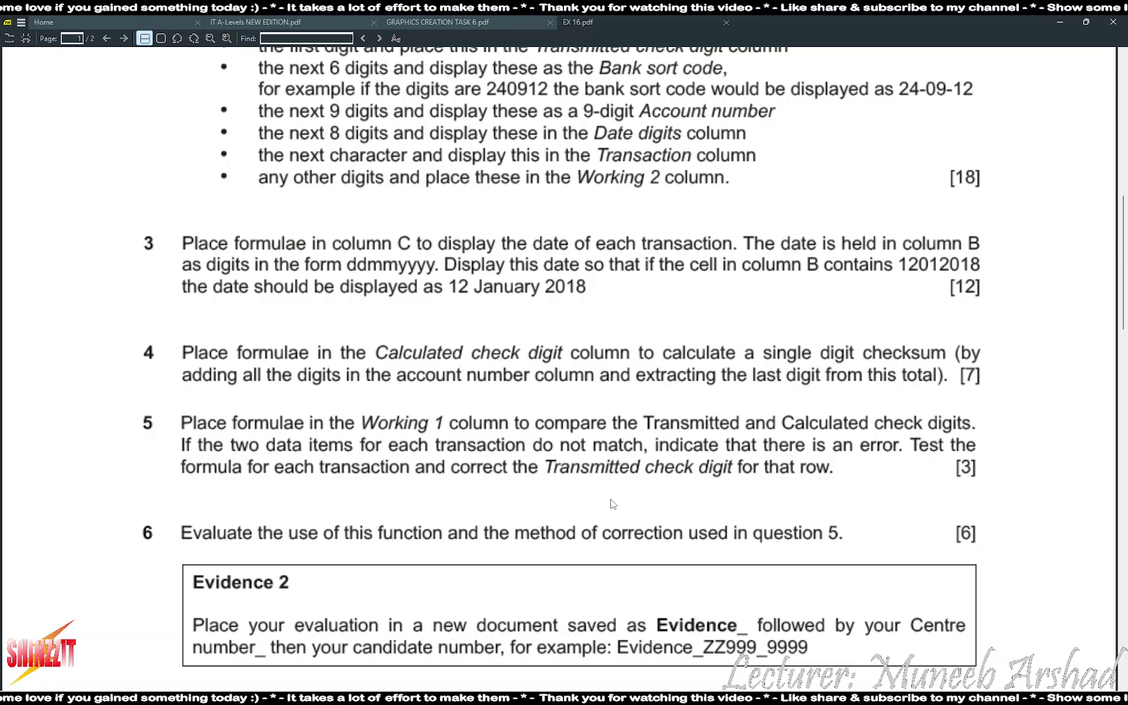
{"action": "key", "text": "alt+Tab"}
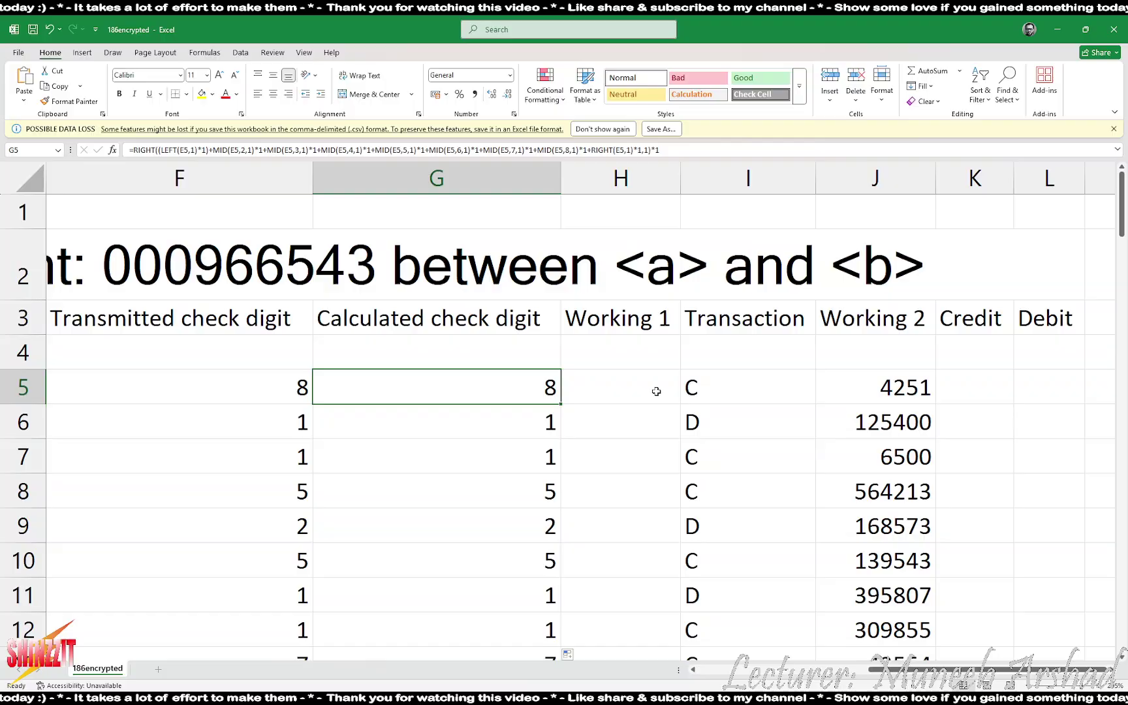
- Enter an IF formula in H5 comparing F5 with G5, returning empty text for a match and "Error" otherwise
{"action": "left_click", "coordinate": [657, 387]}
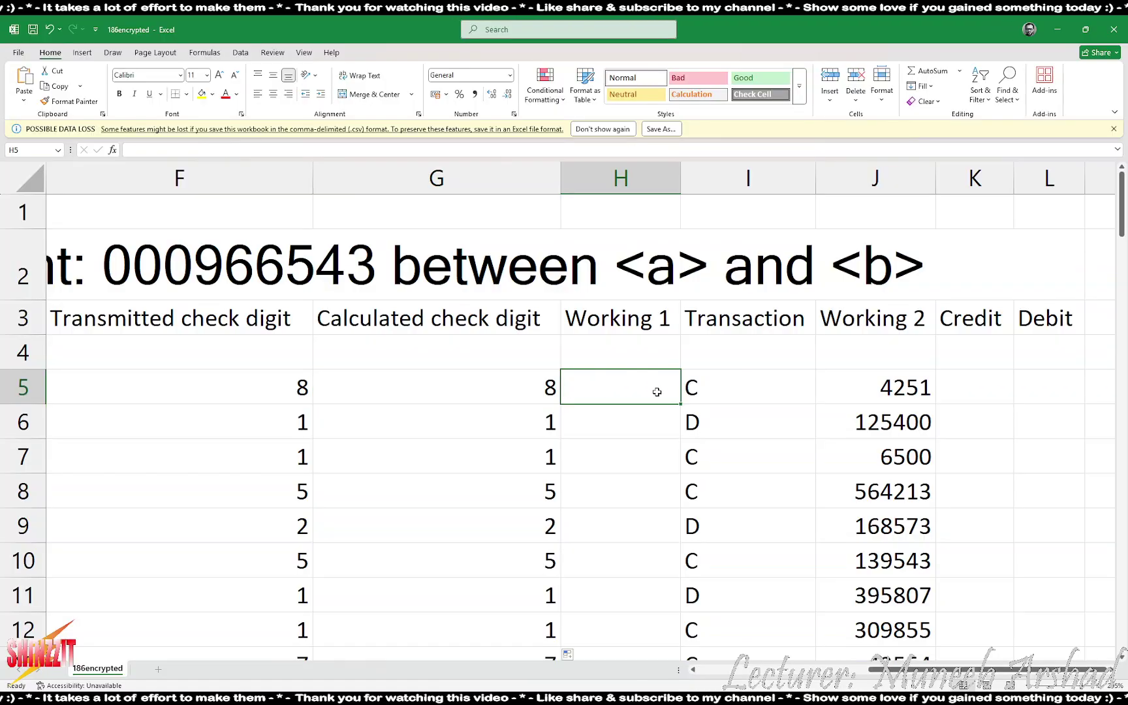
{"action": "type", "text": "="}
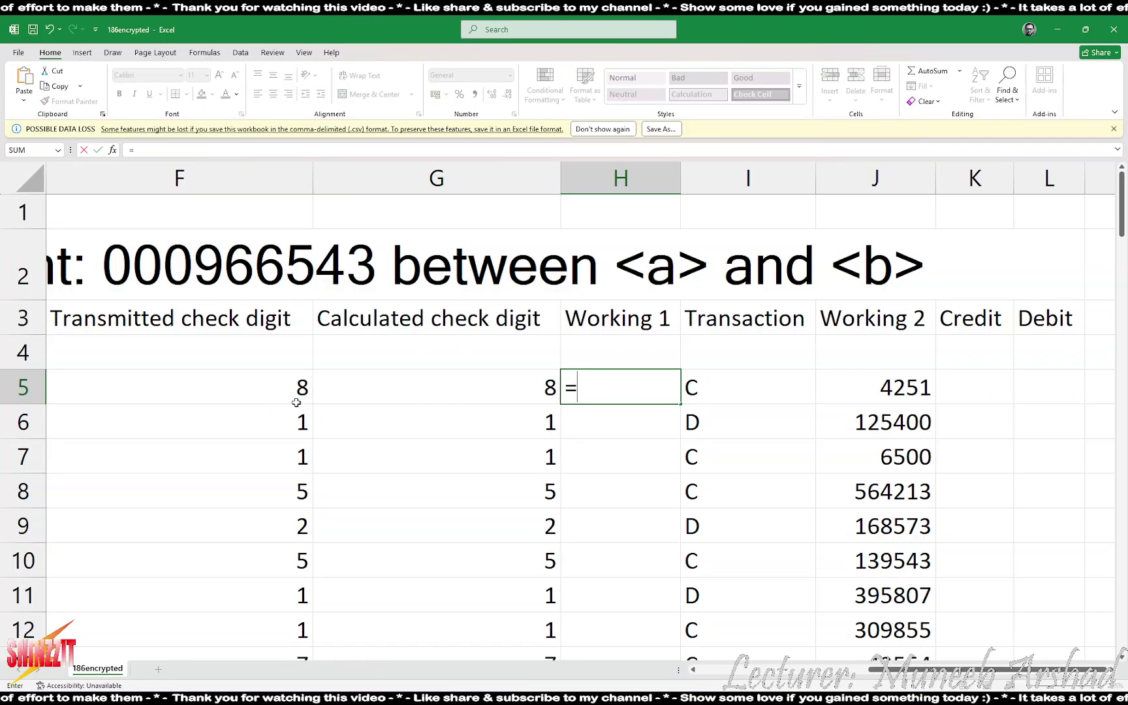
{"action": "type", "text": "if("}
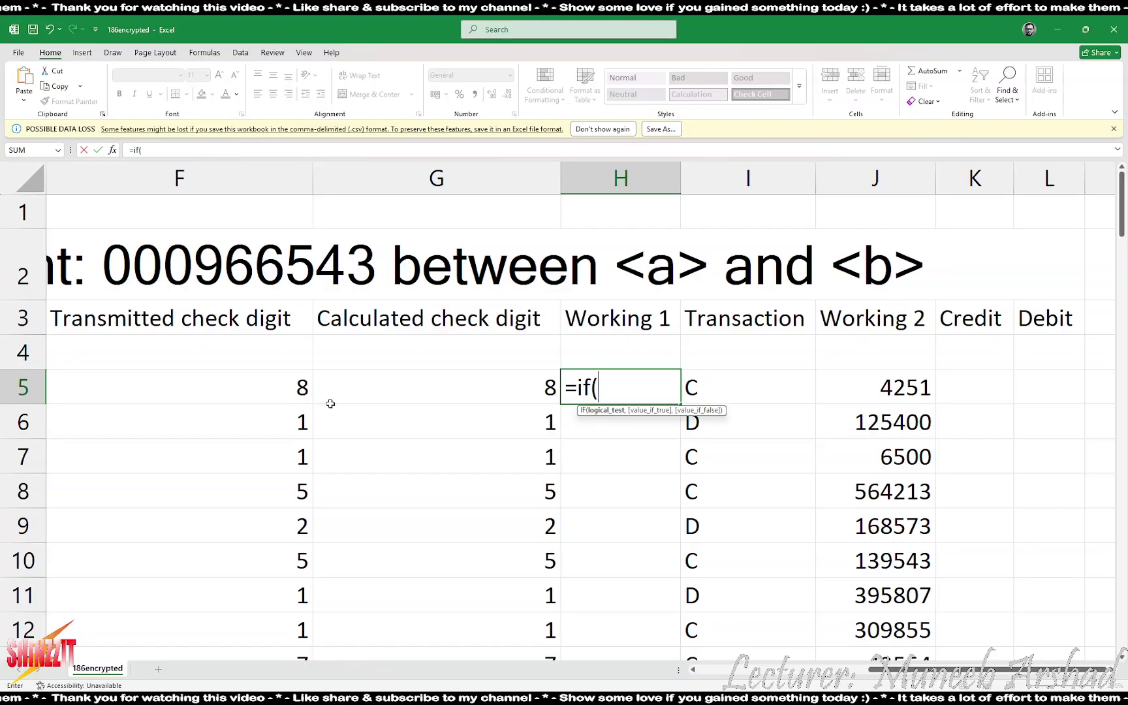
{"action": "left_click", "coordinate": [245, 388]}
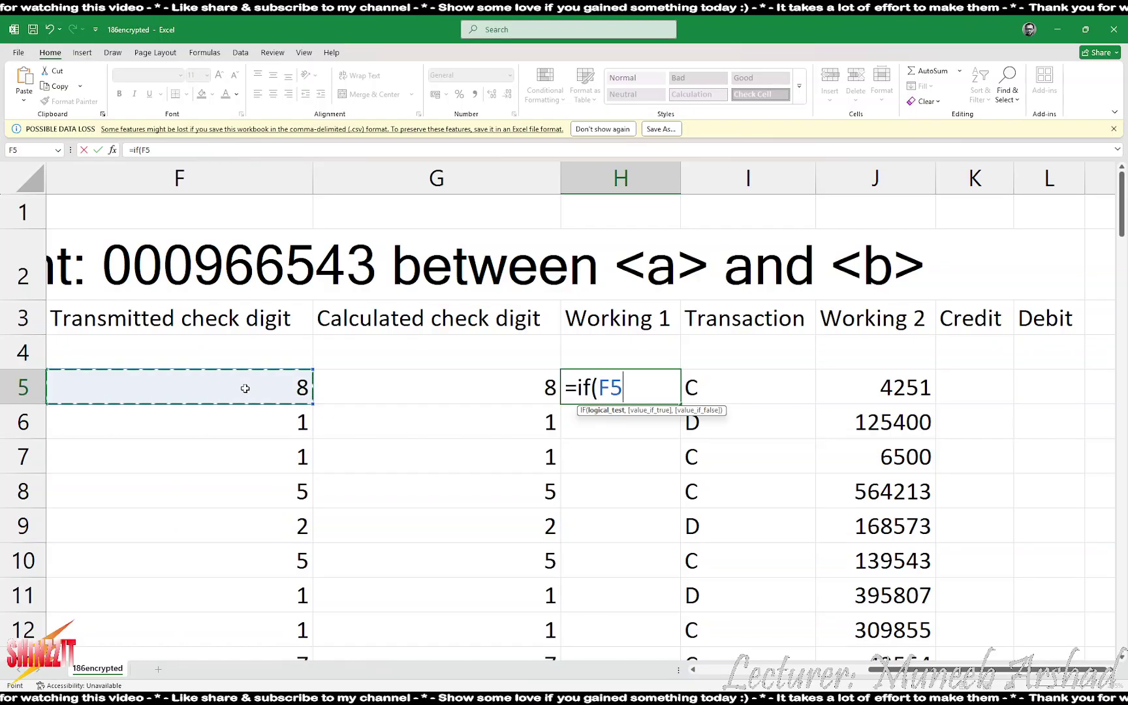
{"action": "type", "text": "="}
{"action": "left_click", "coordinate": [383, 382]}
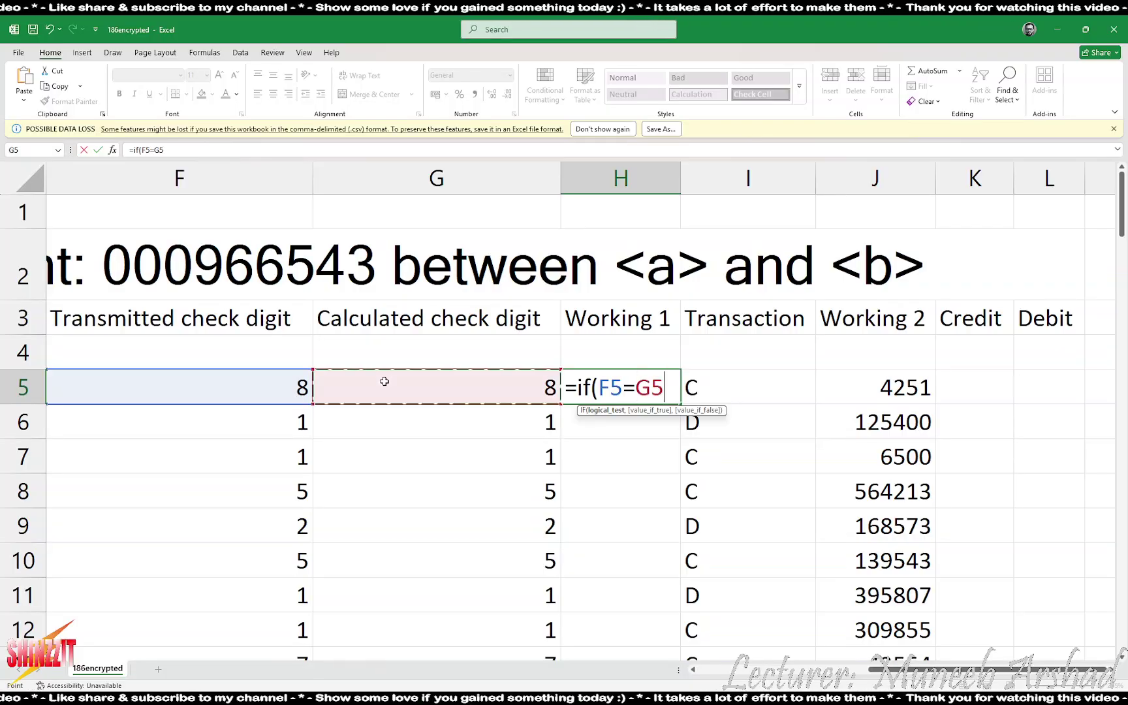
{"action": "type", "text": ",\""}
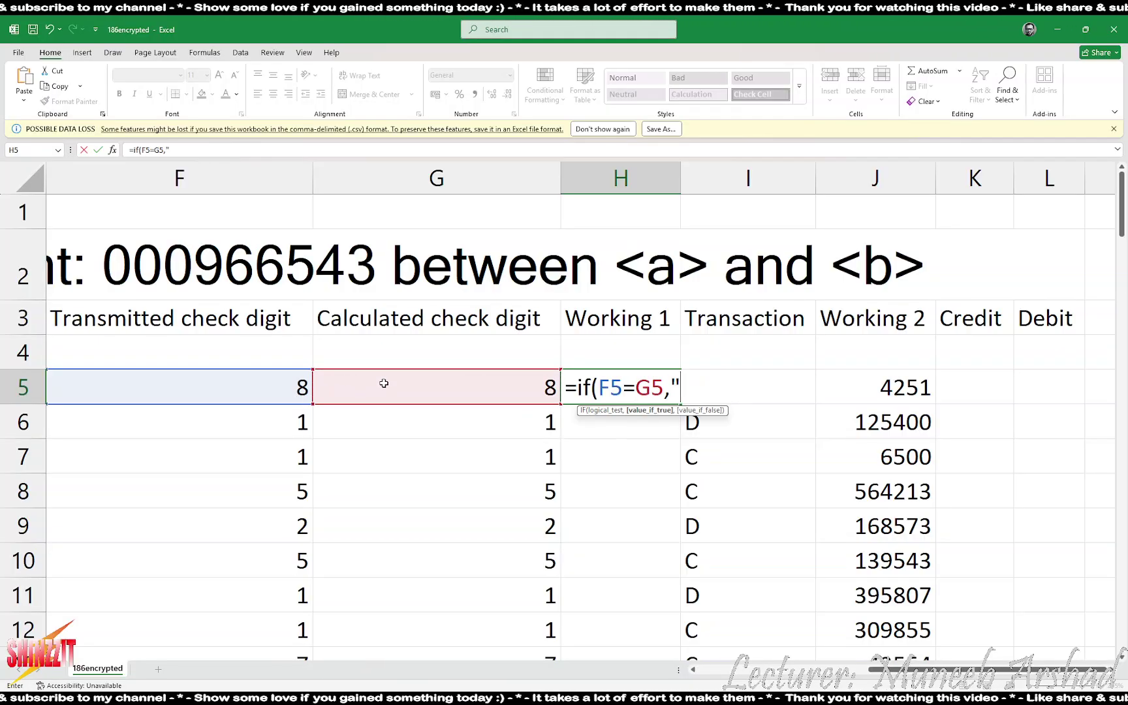
{"action": "type", "text": "\""}
{"action": "type", "text": ","}
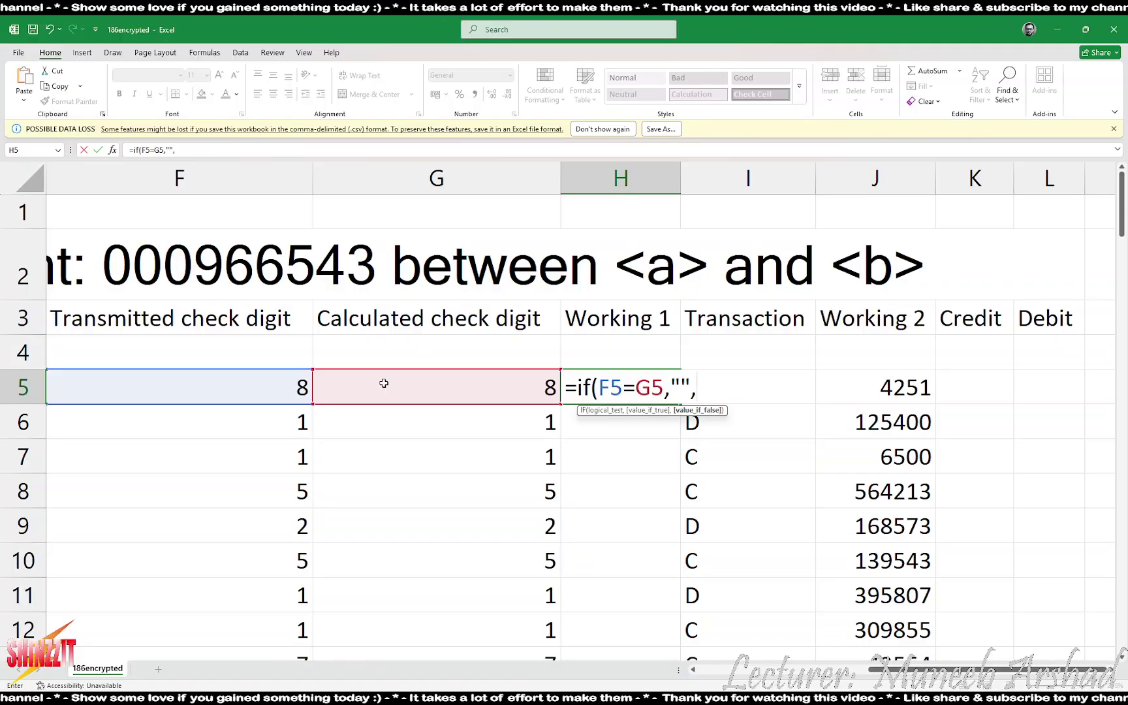
{"action": "type", "text": "\"Error"}
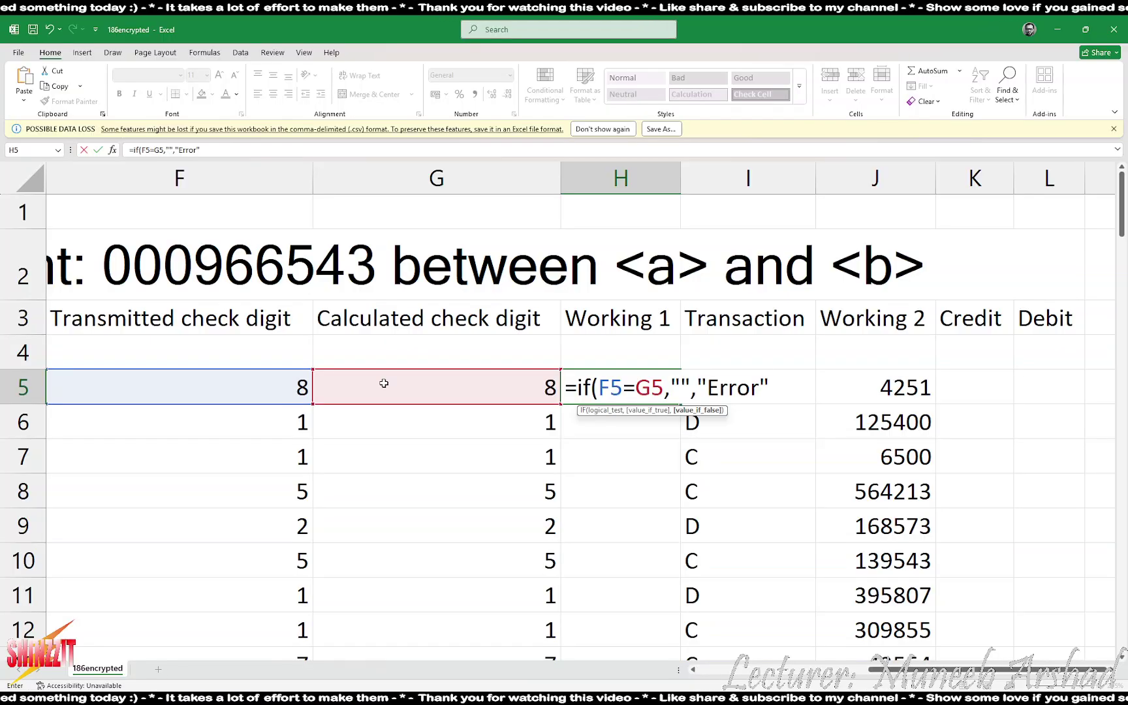
{"action": "key", "text": "Return"}
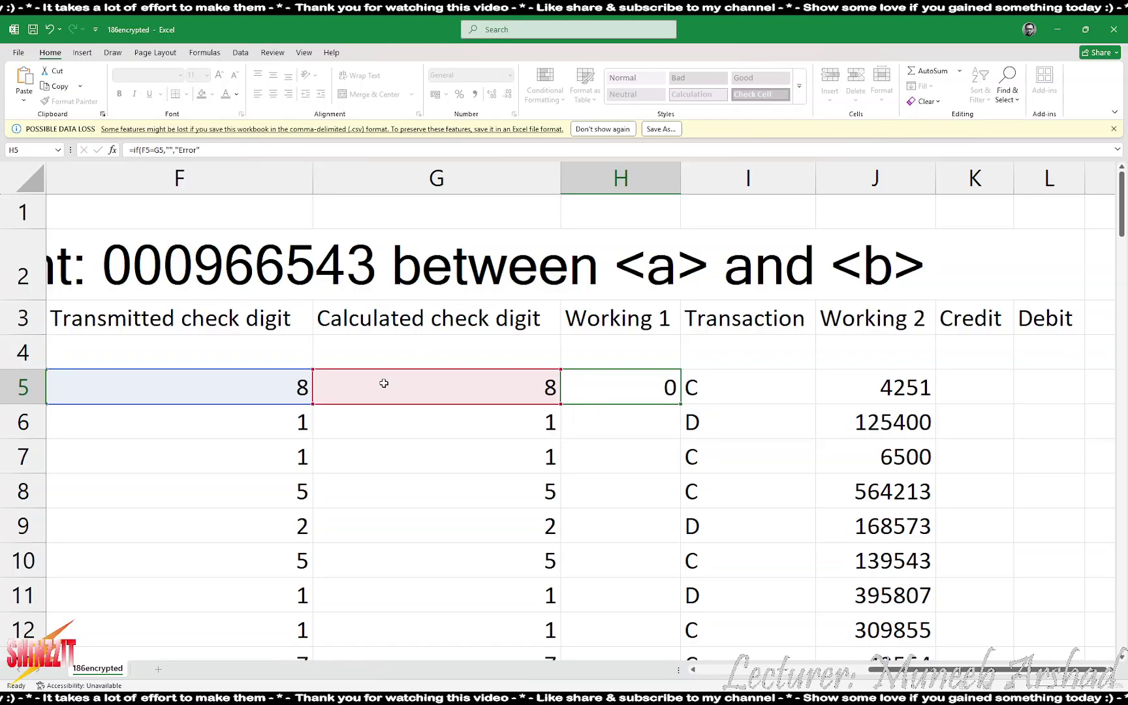
- Fill the H5 comparison formula down the Working 1 column and check its rows for mismatches
{"action": "left_click", "coordinate": [654, 379]}
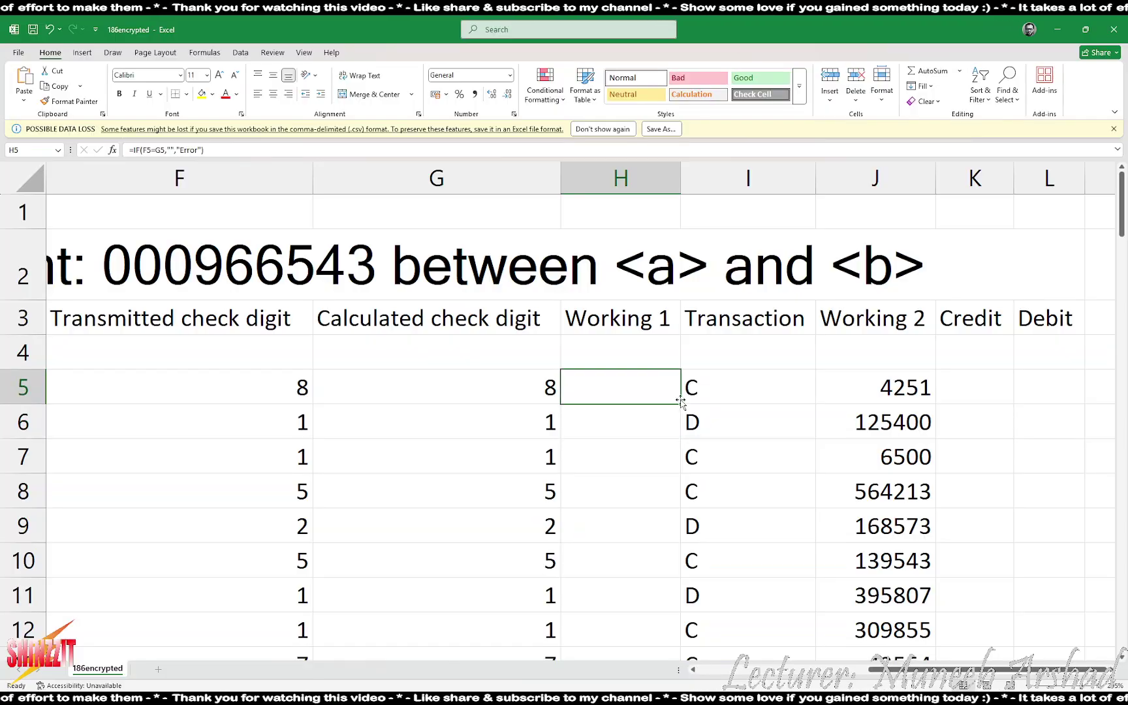
{"action": "double_click", "coordinate": [680, 403]}
{"action": "scroll", "coordinate": [656, 435], "scroll_direction": "down", "scroll_amount": 6}
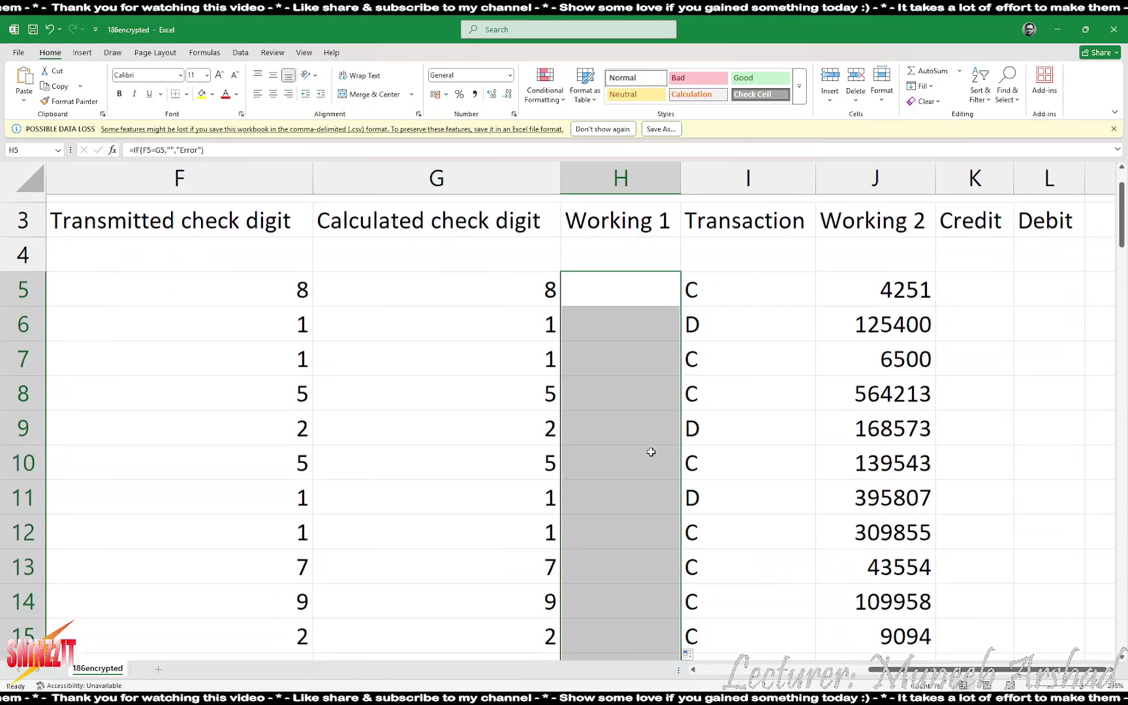
{"action": "scroll", "coordinate": [651, 461], "scroll_direction": "down", "scroll_amount": 6}
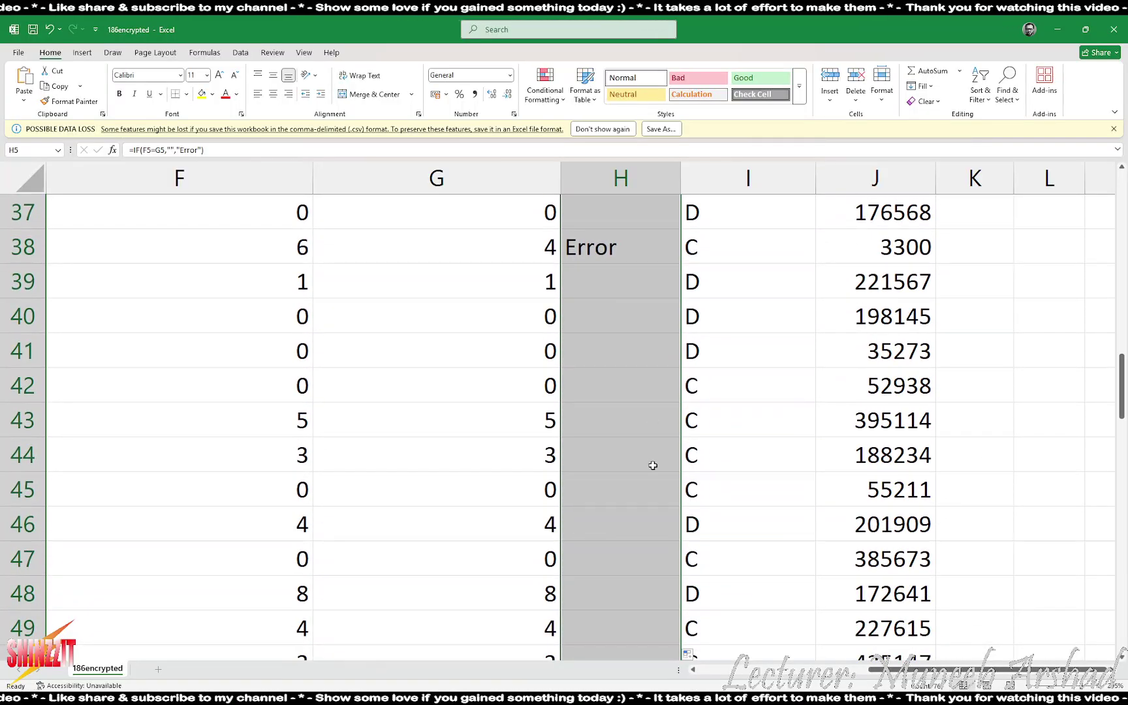
{"action": "scroll", "coordinate": [653, 466], "scroll_direction": "down", "scroll_amount": 7}
{"action": "scroll", "coordinate": [655, 469], "scroll_direction": "down", "scroll_amount": 6}
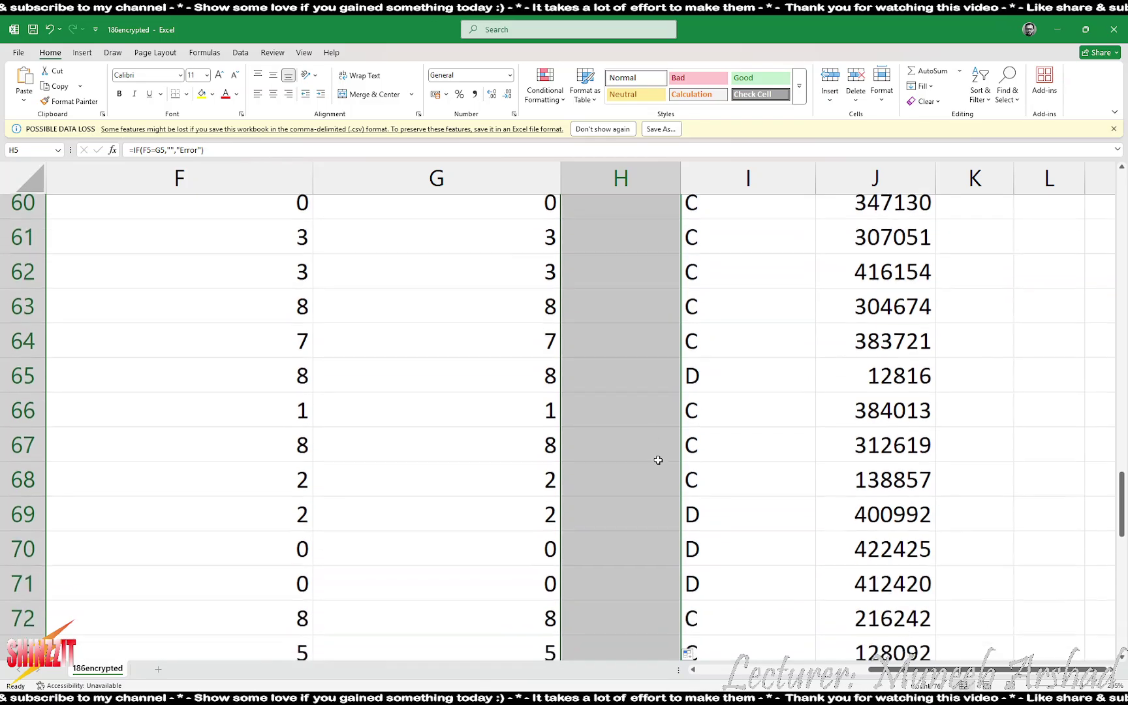
{"action": "scroll", "coordinate": [657, 464], "scroll_direction": "up", "scroll_amount": 9}
{"action": "scroll", "coordinate": [657, 468], "scroll_direction": "up", "scroll_amount": 6}
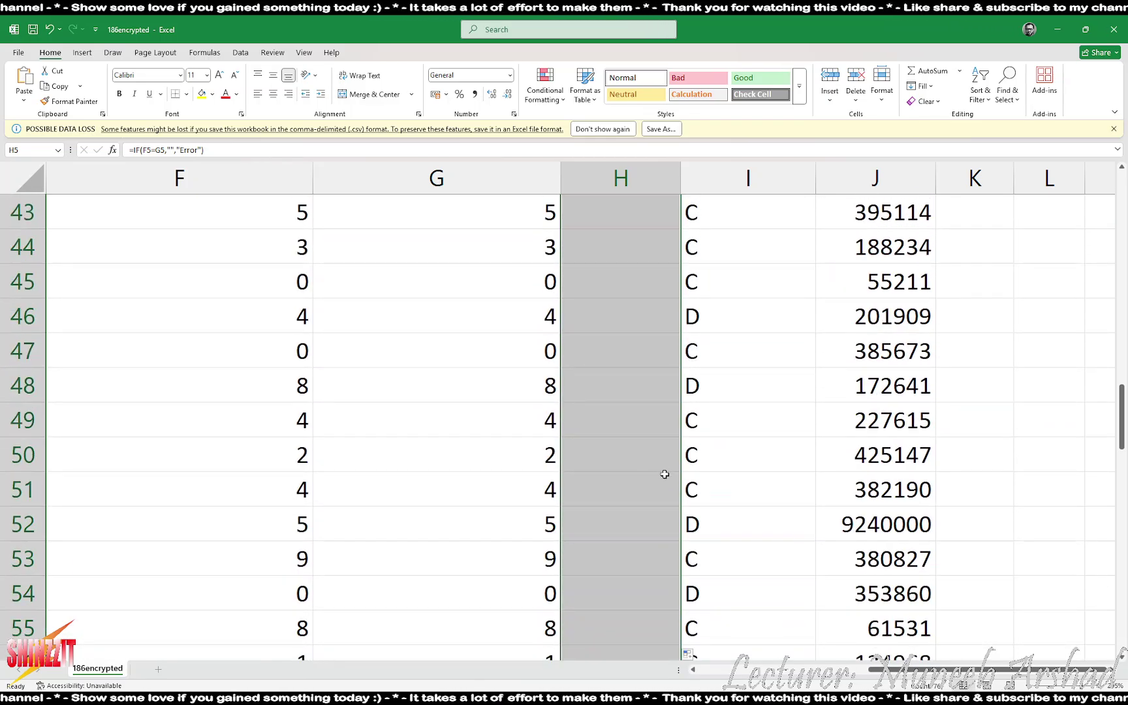
- Inspect the Working 1, Calculated check digit and Transmitted check digit formulas in row 38
{"action": "left_click", "coordinate": [609, 464]}
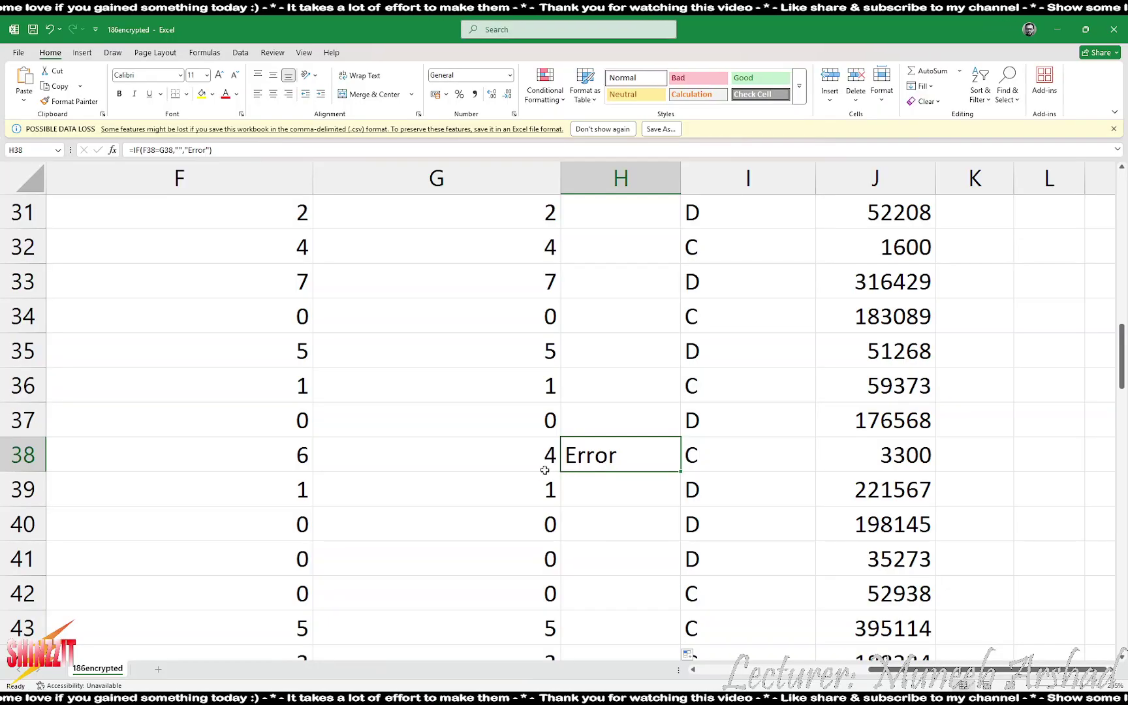
{"action": "left_click", "coordinate": [496, 465]}
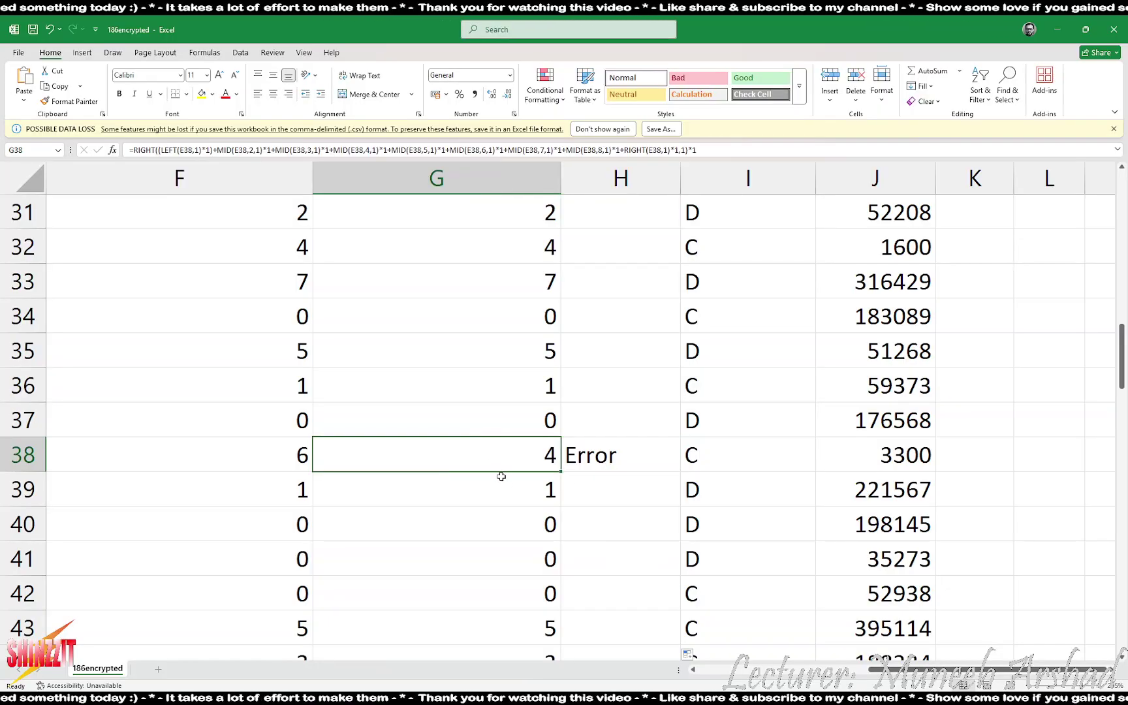
{"action": "left_click", "coordinate": [290, 458]}
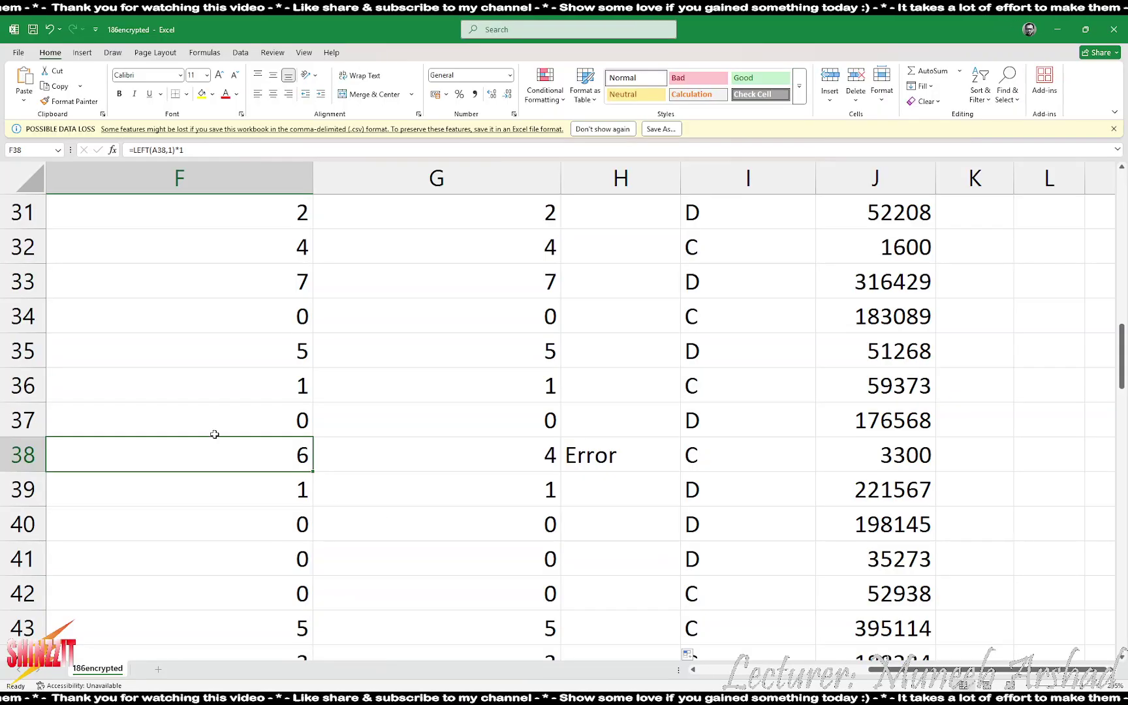
- Inspect the Transmitted check digit formula in F5 to see which part of column A it reads
{"action": "scroll", "coordinate": [131, 370], "scroll_direction": "up", "scroll_amount": 10}
{"action": "left_click", "coordinate": [168, 325]}
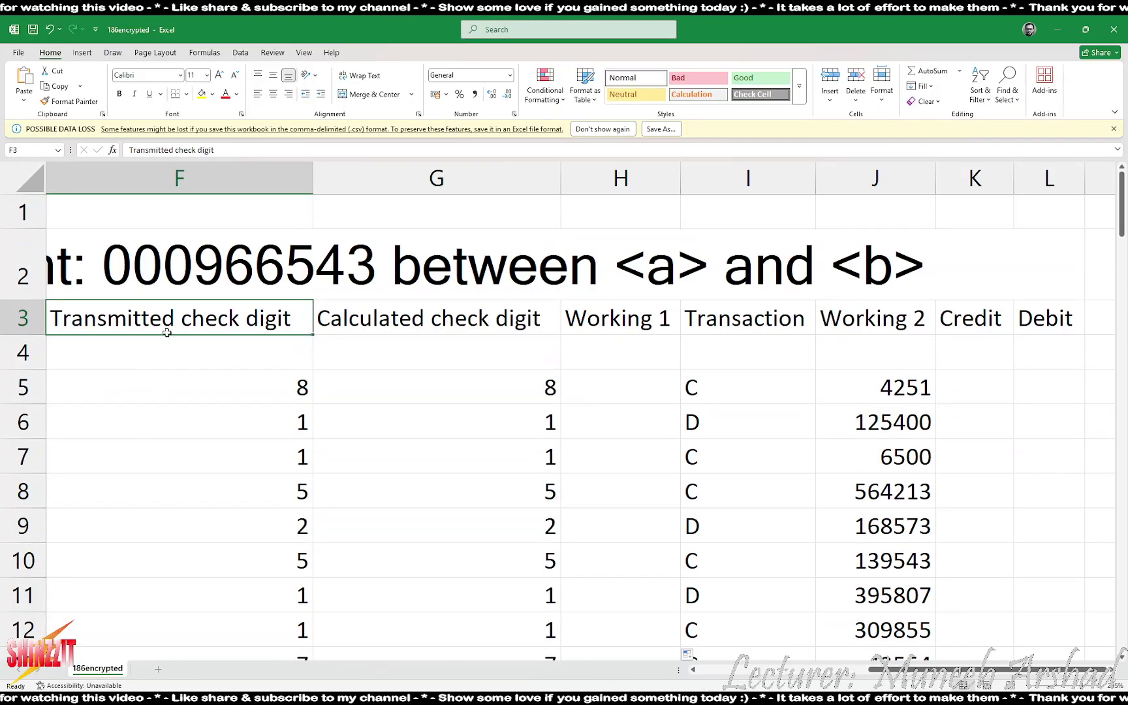
{"action": "left_click", "coordinate": [250, 389]}
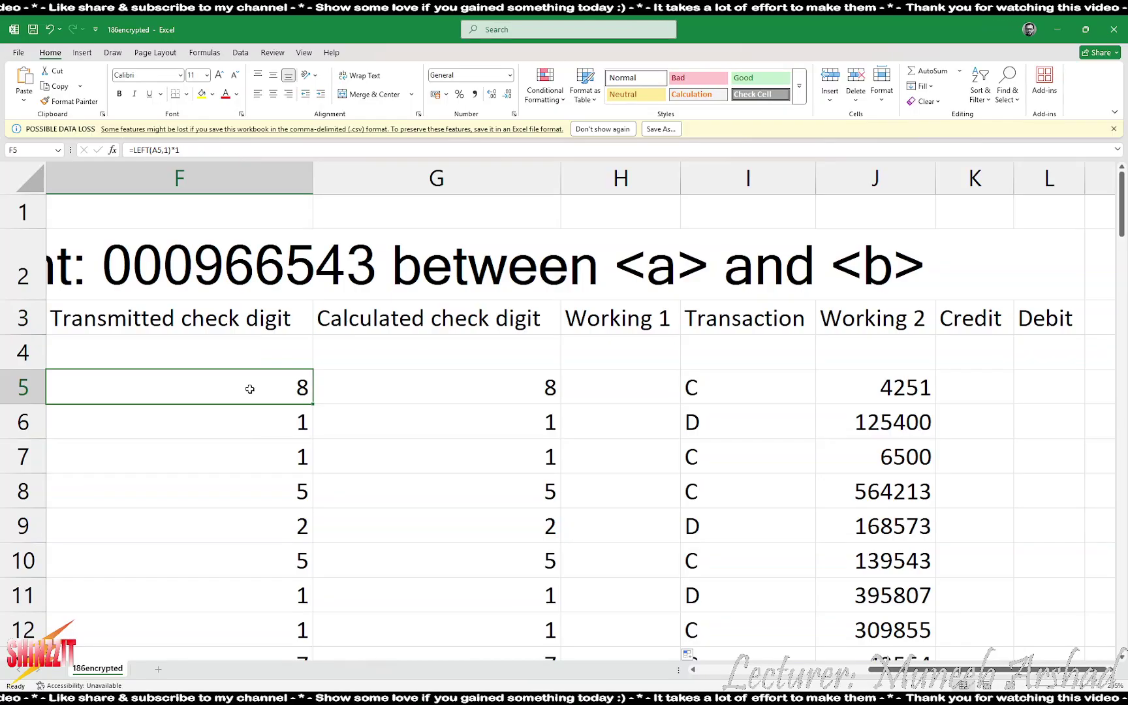
{"action": "double_click", "coordinate": [250, 389]}
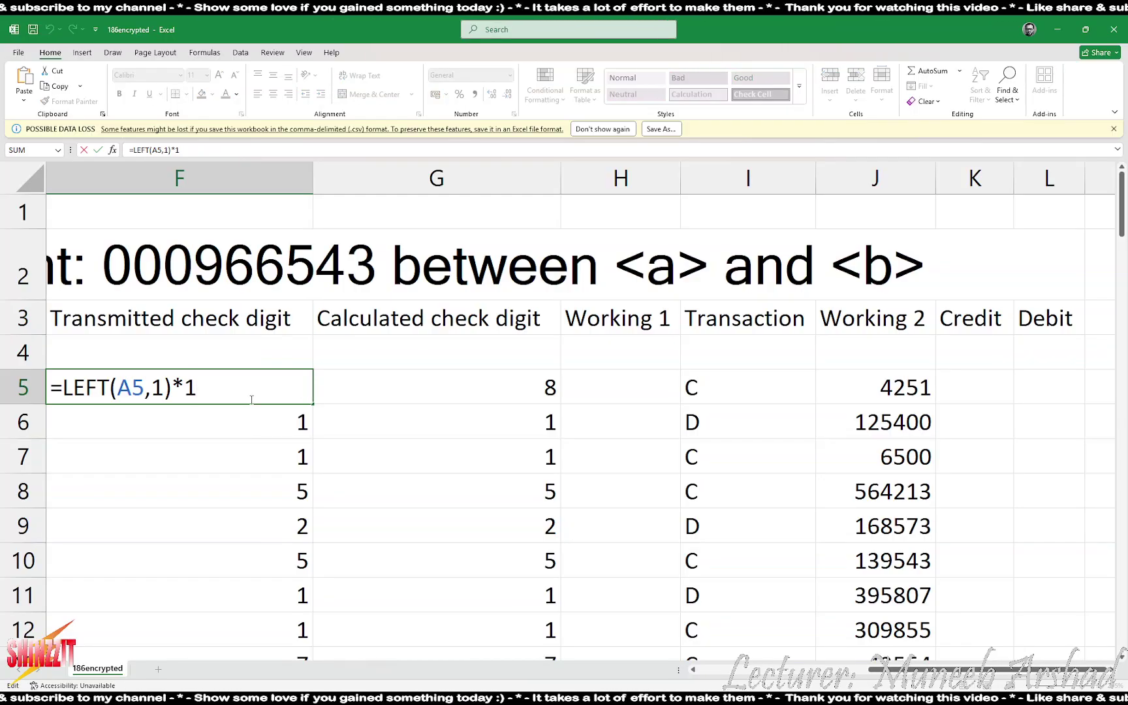
{"action": "key", "text": "Escape"}
- Change the first digit of the encrypted transaction string in A38 to 4
{"action": "scroll", "coordinate": [248, 515], "scroll_direction": "down", "scroll_amount": 7}
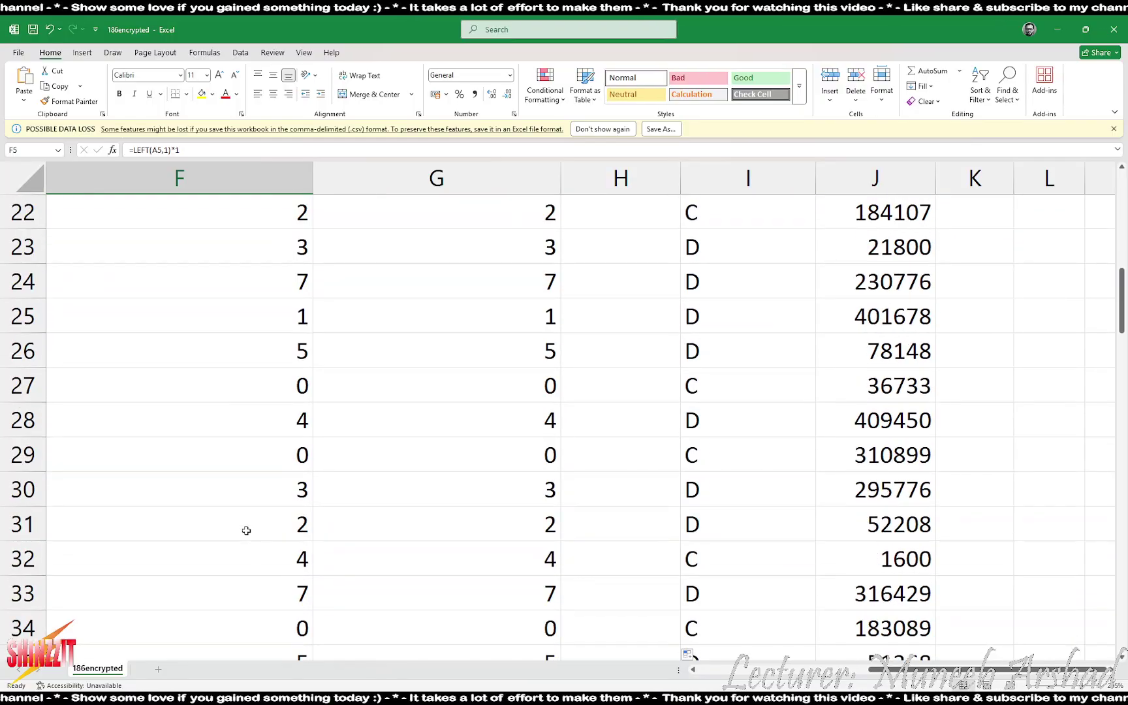
{"action": "scroll", "coordinate": [246, 530], "scroll_direction": "down", "scroll_amount": 3}
{"action": "left_click_drag", "start_coordinate": [605, 455], "coordinate": [2, 452]}
{"action": "double_click", "coordinate": [62, 455]}
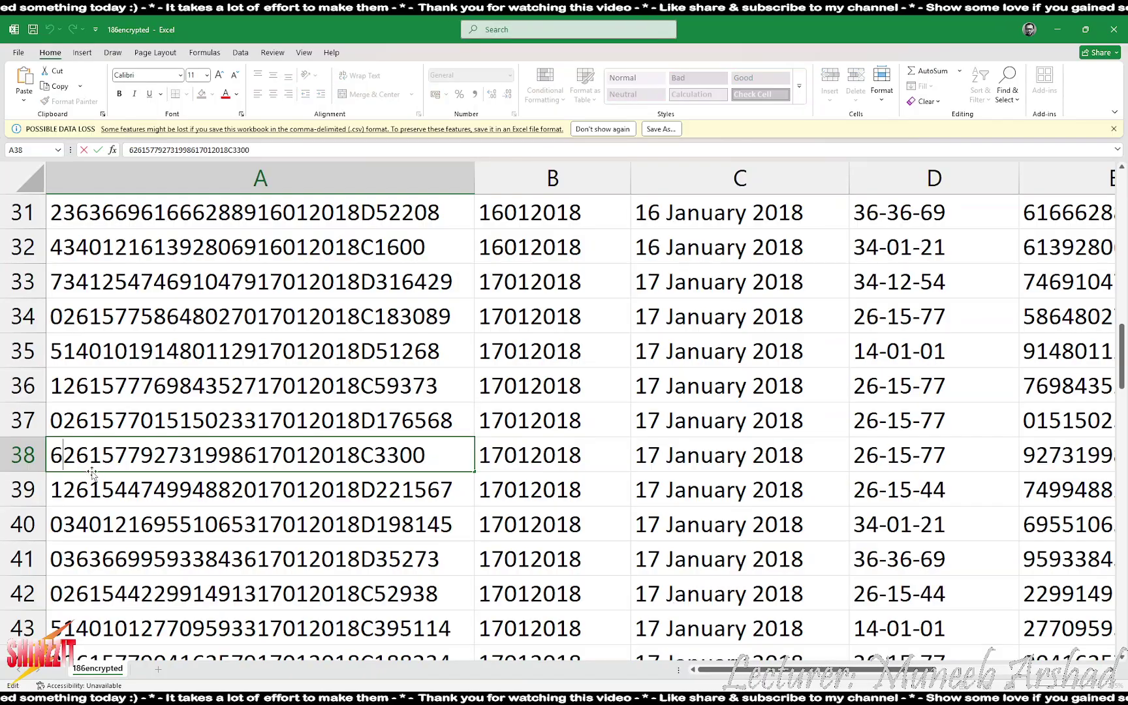
{"action": "key", "text": "BackSpace"}
{"action": "type", "text": "4"}
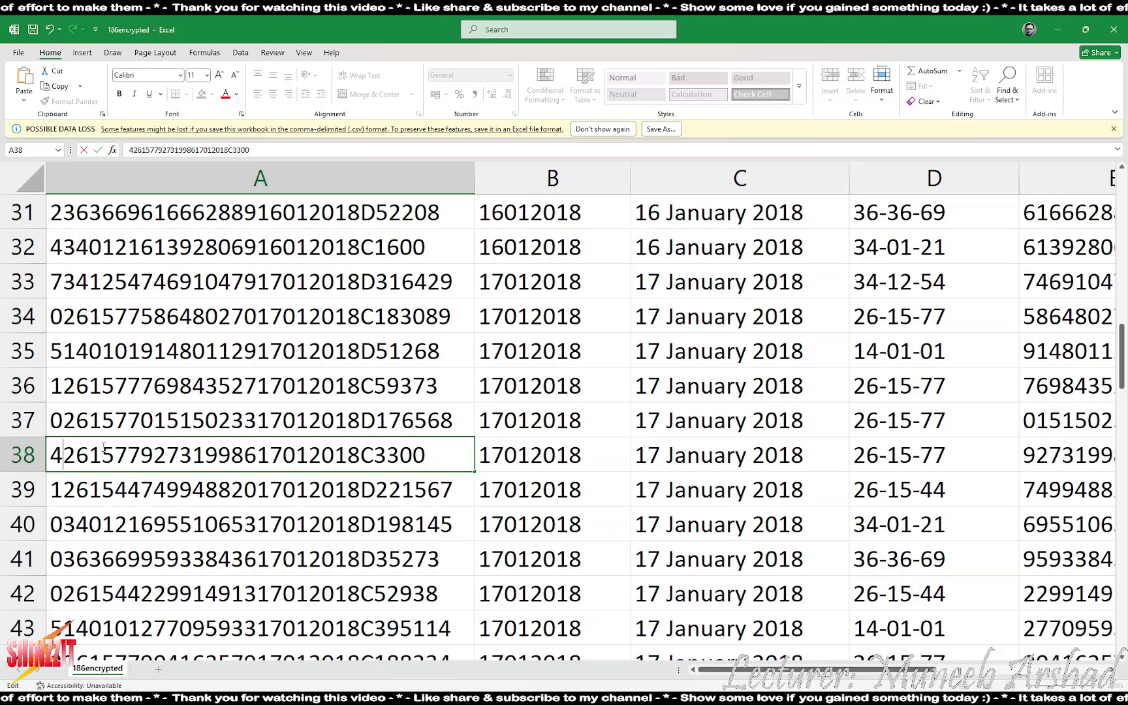
{"action": "key", "text": "Return"}
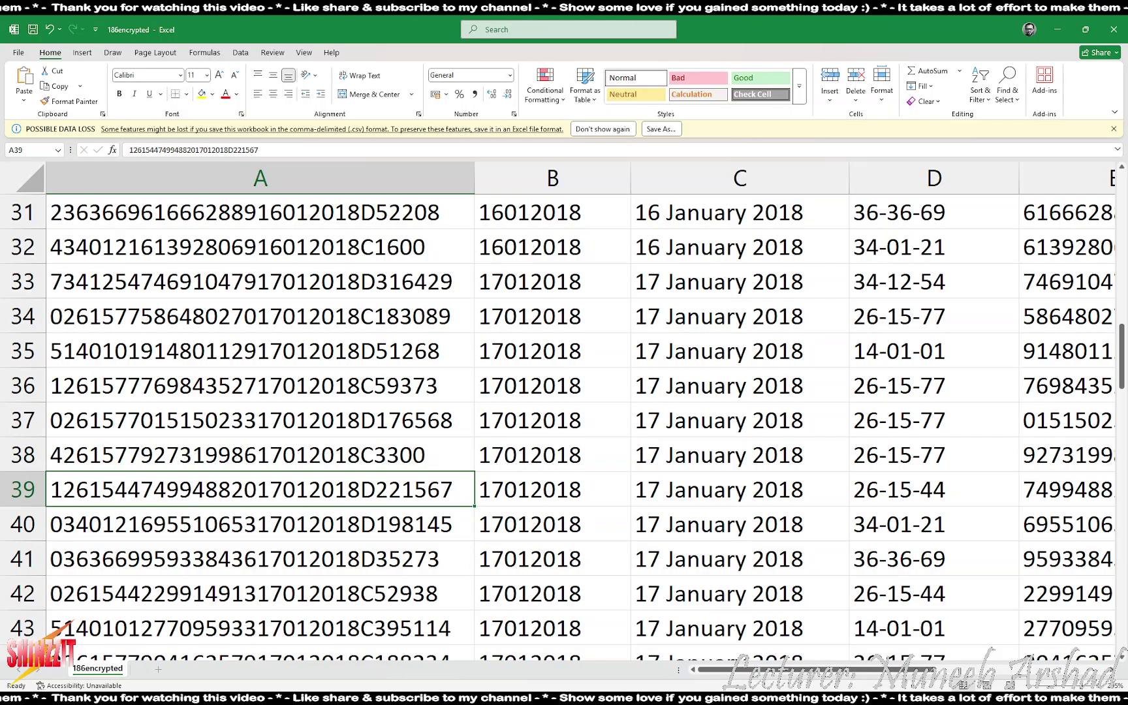
- Recheck the row 38 check digits and the Working 1 formula in H37 against question 5 in EX 16.pdf
{"action": "scroll", "coordinate": [564, 404], "scroll_direction": "right", "scroll_amount": 5}
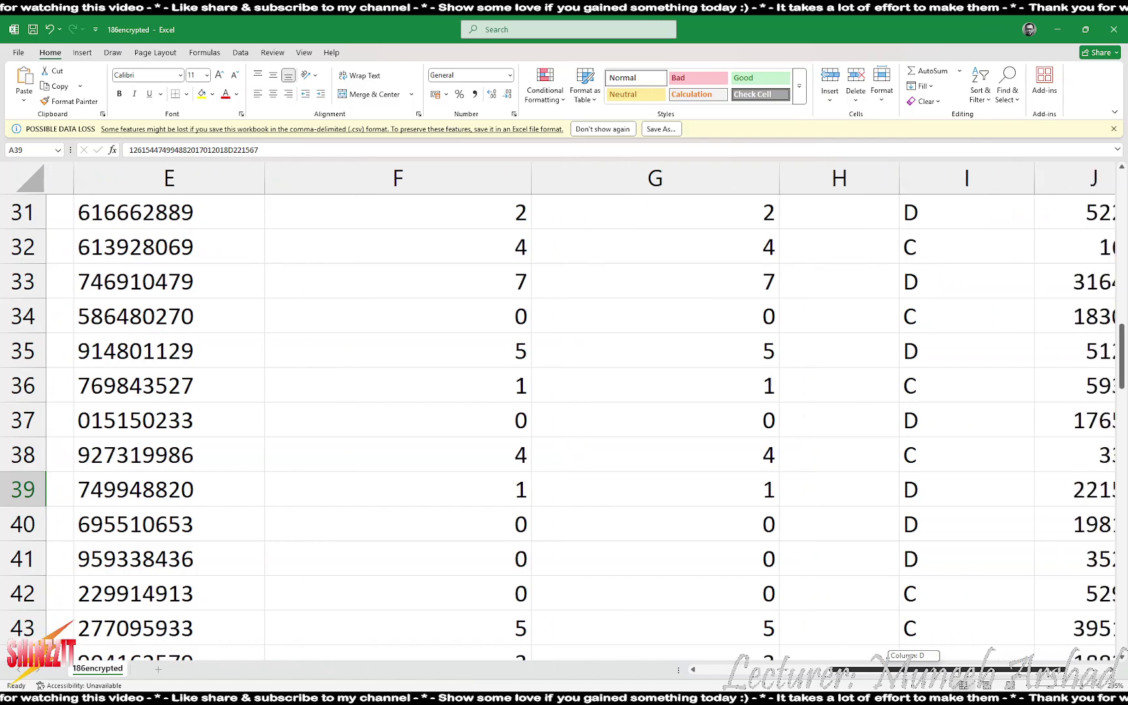
{"action": "left_click", "coordinate": [730, 457]}
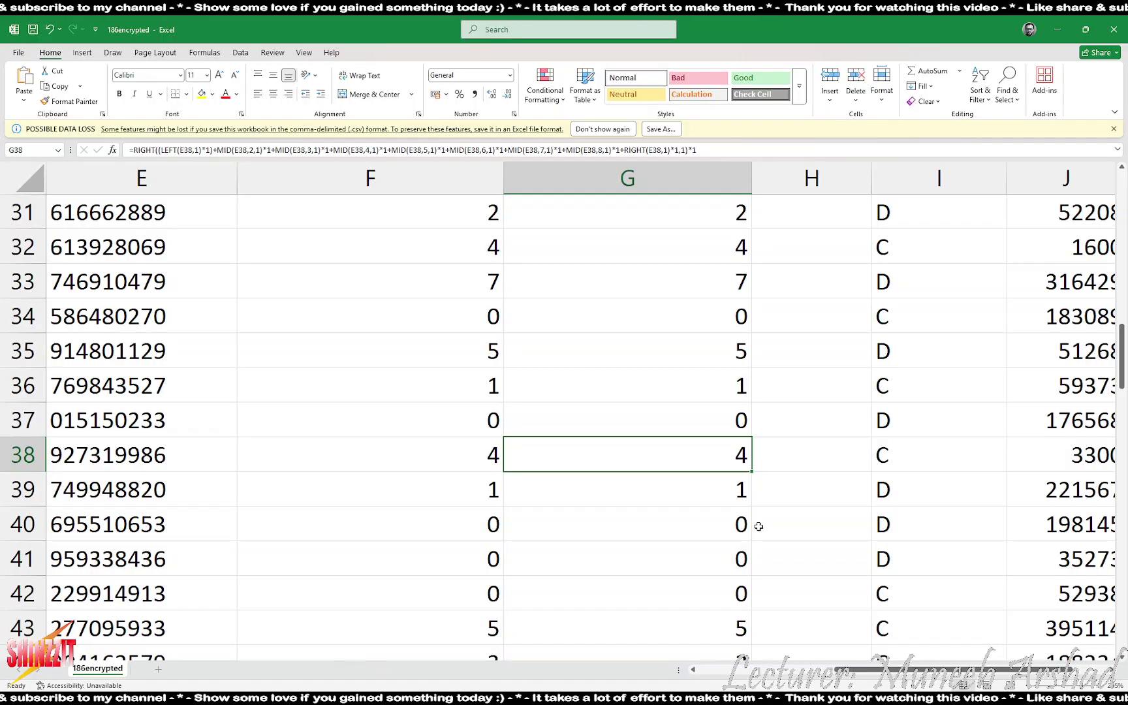
{"action": "key", "text": "alt+Tab"}
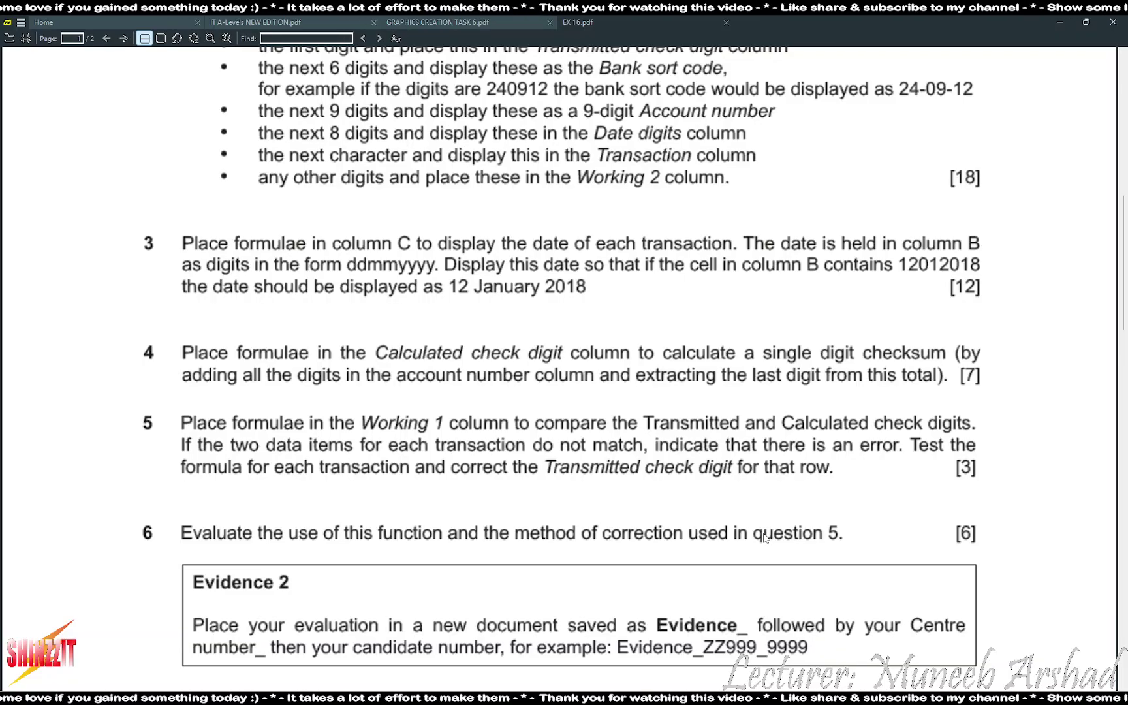
{"action": "key", "text": "alt+Tab"}
{"action": "double_click", "coordinate": [808, 417]}
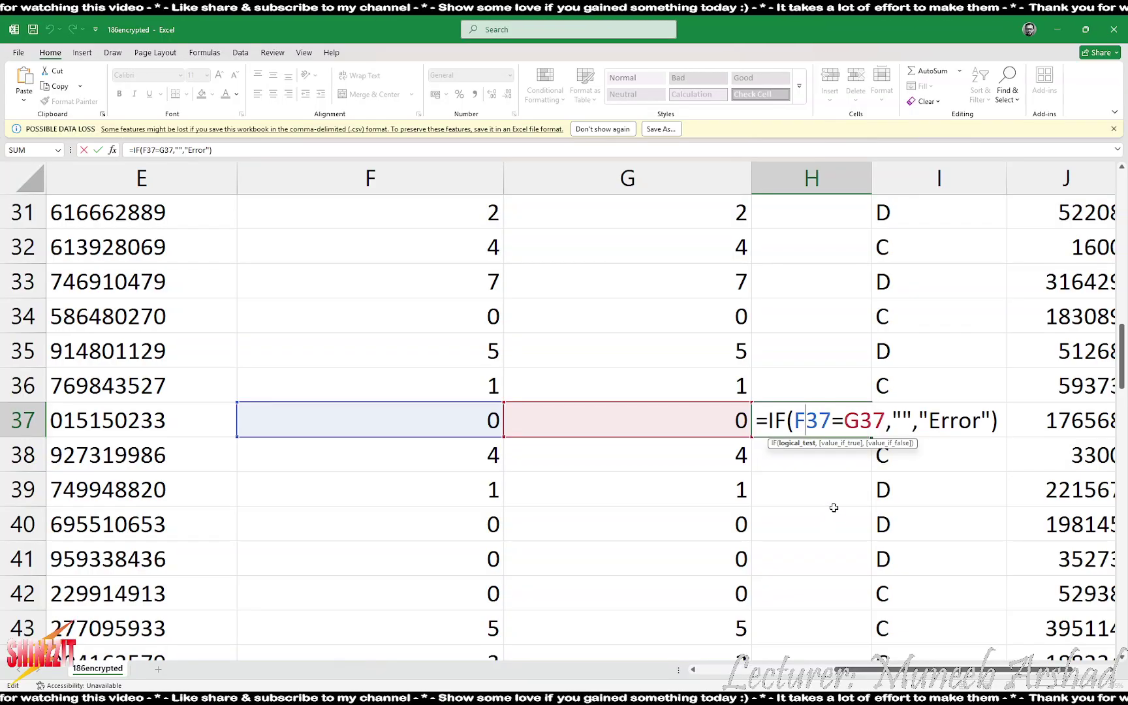
{"action": "key", "text": "Return"}
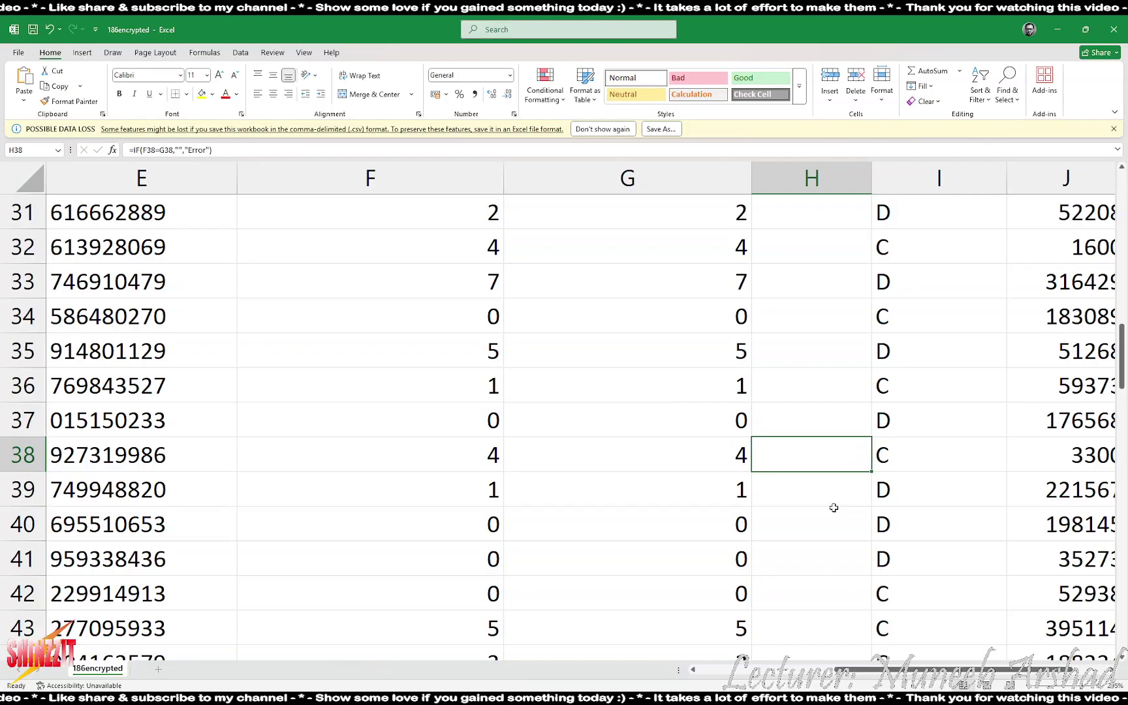
- Switch to EX 16.pdf and read question 7 about the Credit and Debit columns on page 2
{"action": "key", "text": "alt+Tab"}
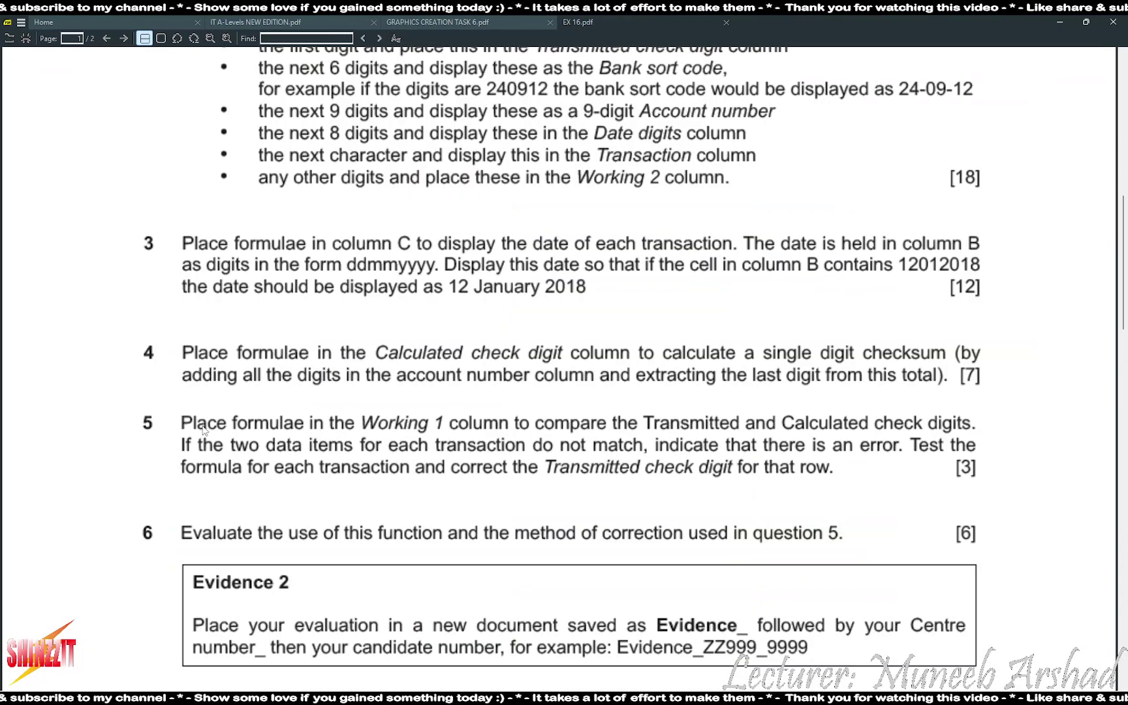
{"action": "scroll", "coordinate": [204, 430], "scroll_direction": "down", "scroll_amount": 3}
{"action": "scroll", "coordinate": [210, 436], "scroll_direction": "down", "scroll_amount": 9}
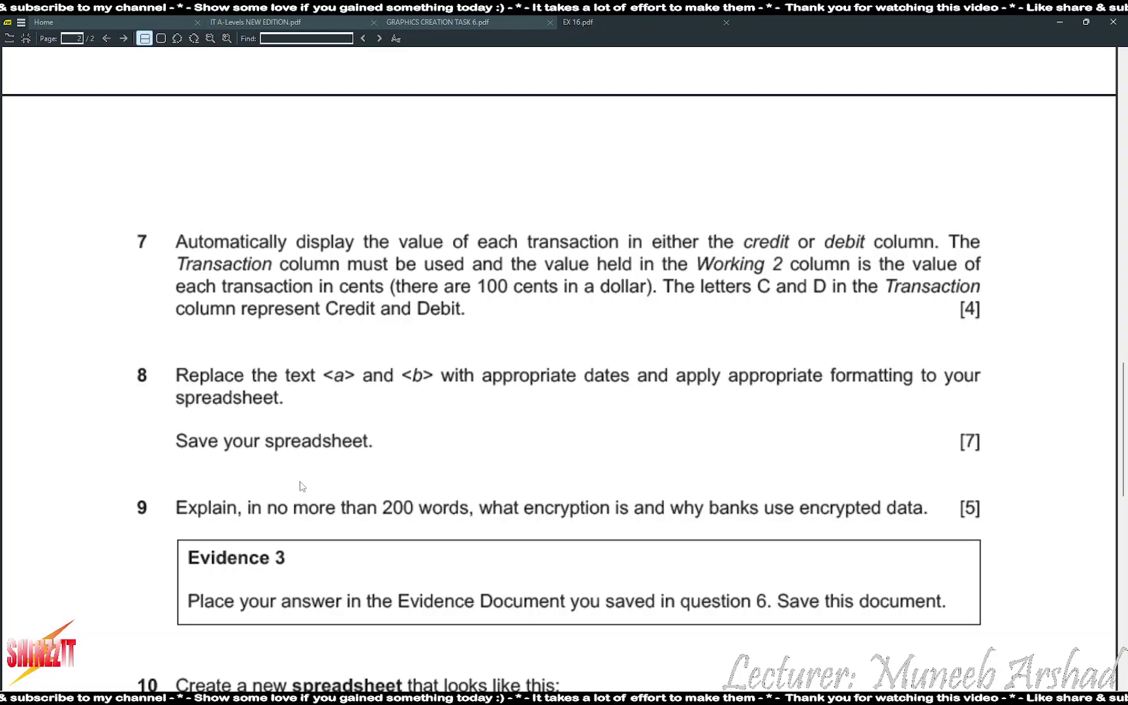
{"action": "key", "text": "alt+Tab"}
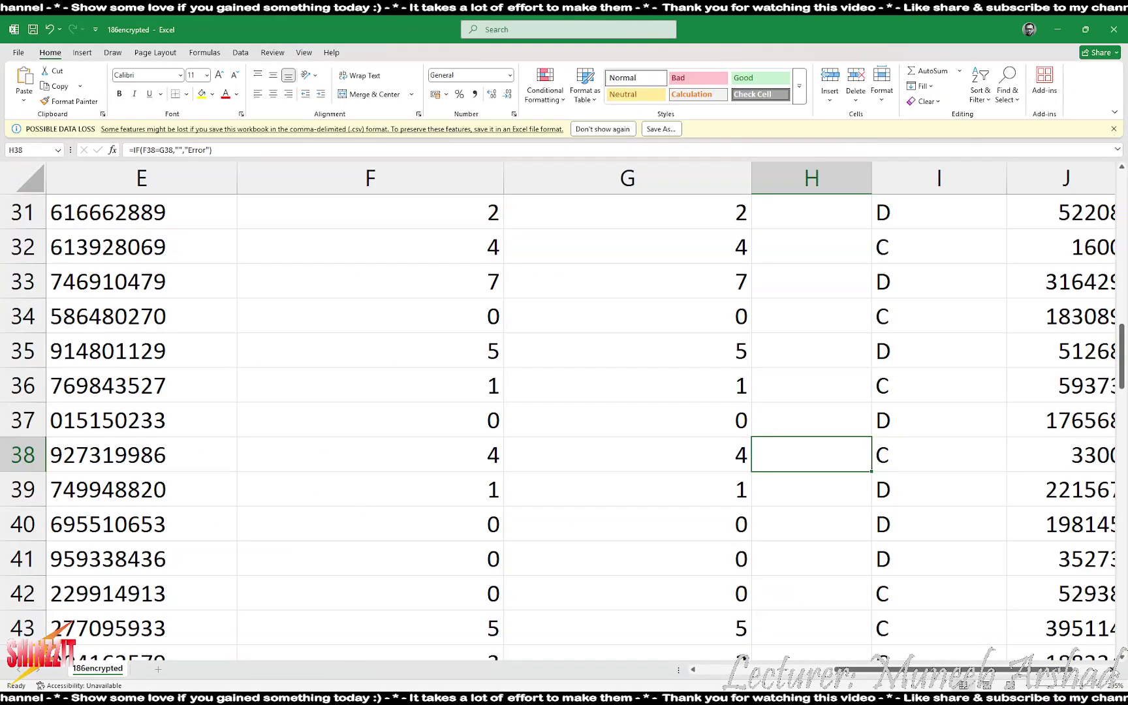
- Examine the Transaction, Working 2, Credit and Debit columns from row 5 down in the 186encrypted sheet
{"action": "scroll", "coordinate": [420, 276], "scroll_direction": "right", "scroll_amount": 3}
{"action": "scroll", "coordinate": [420, 276], "scroll_direction": "up", "scroll_amount": 10}
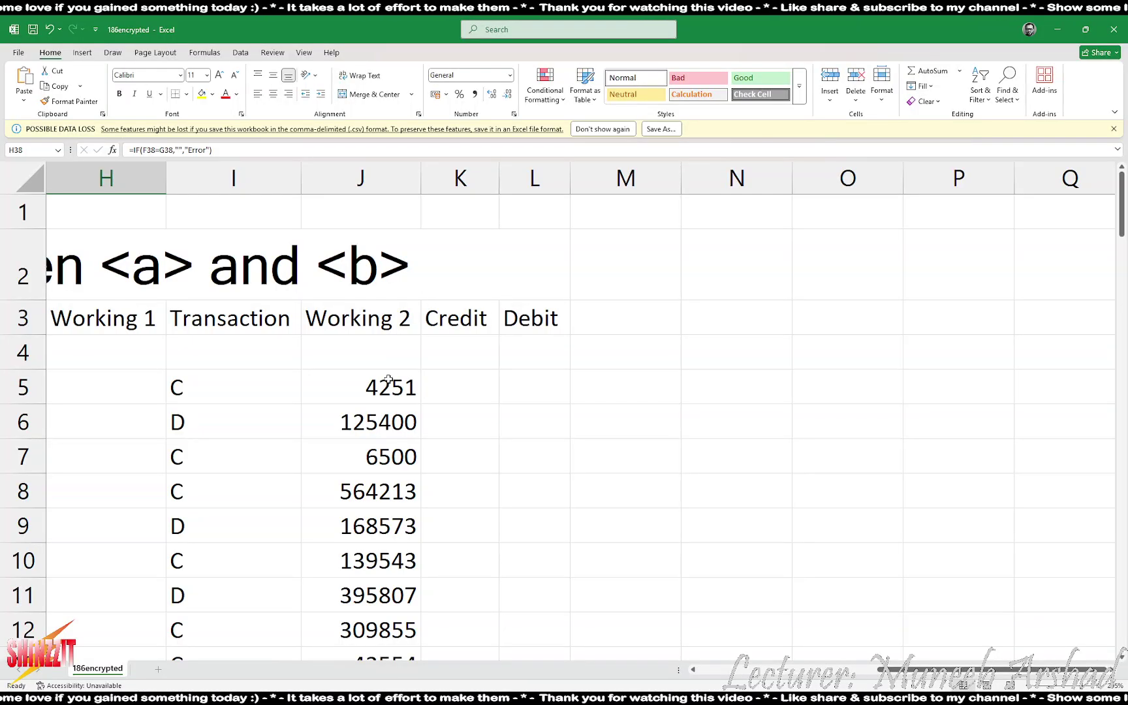
{"action": "left_click_drag", "start_coordinate": [388, 380], "coordinate": [382, 629]}
{"action": "left_click_drag", "start_coordinate": [439, 375], "coordinate": [457, 421]}
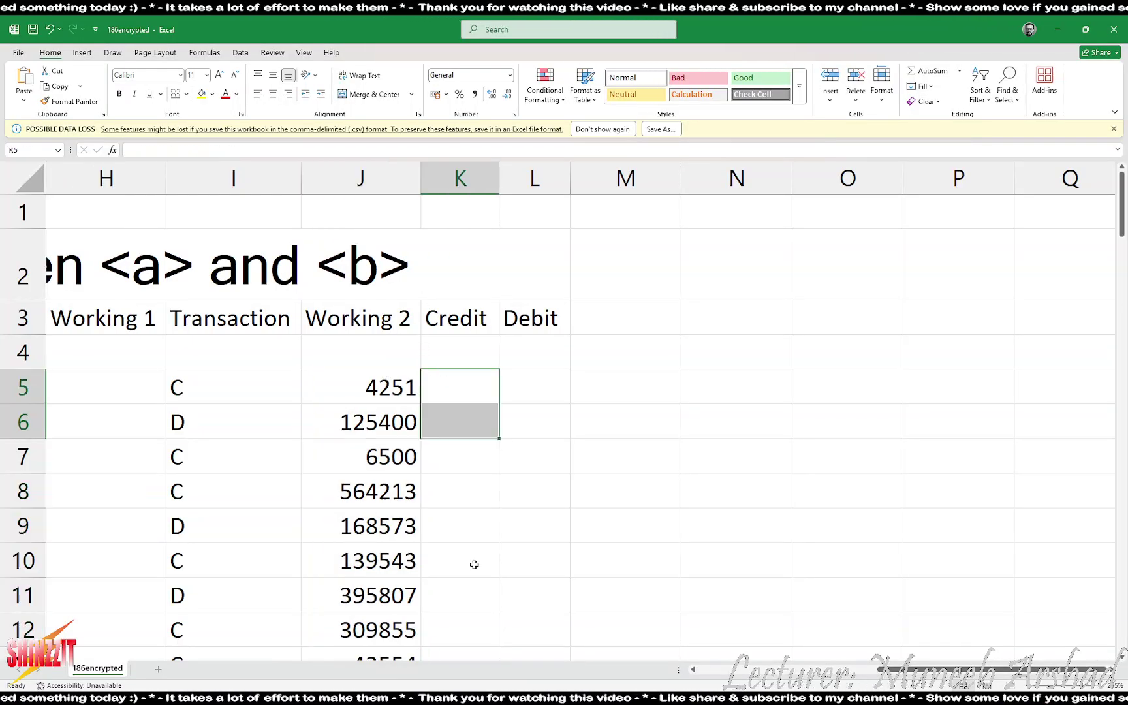
{"action": "left_click_drag", "start_coordinate": [474, 565], "coordinate": [488, 596]}
{"action": "left_click_drag", "start_coordinate": [539, 373], "coordinate": [564, 632]}
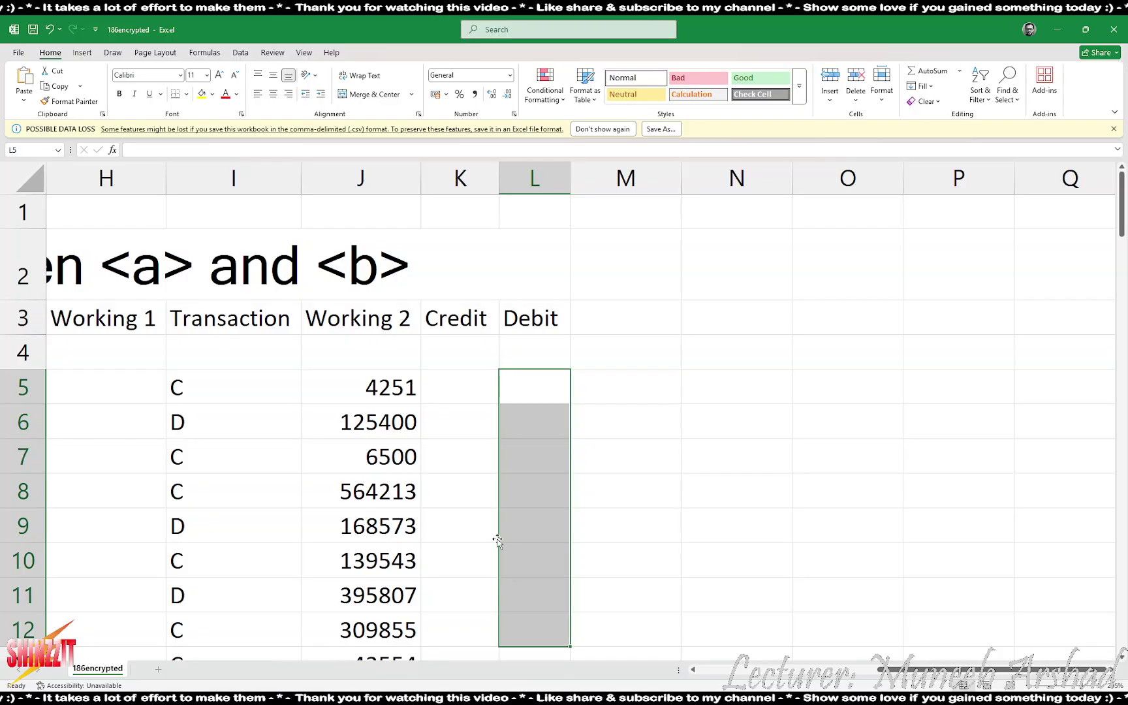
{"action": "left_click_drag", "start_coordinate": [263, 386], "coordinate": [252, 623]}
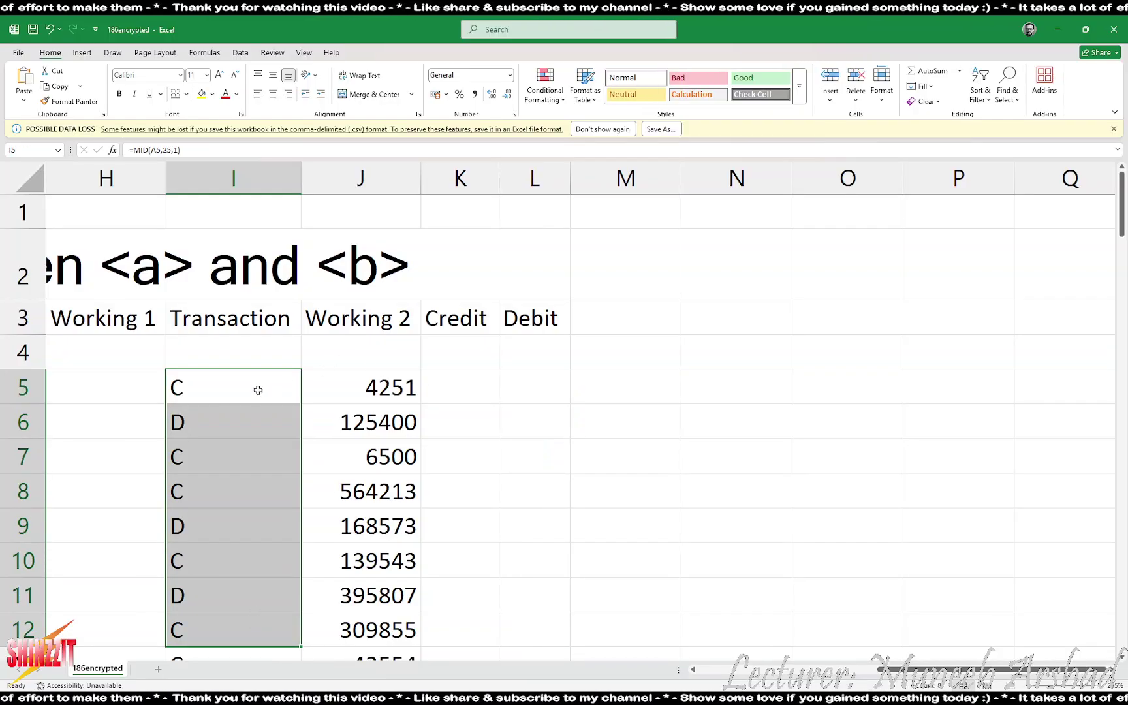
{"action": "left_click", "coordinate": [258, 390]}
{"action": "left_click", "coordinate": [348, 385]}
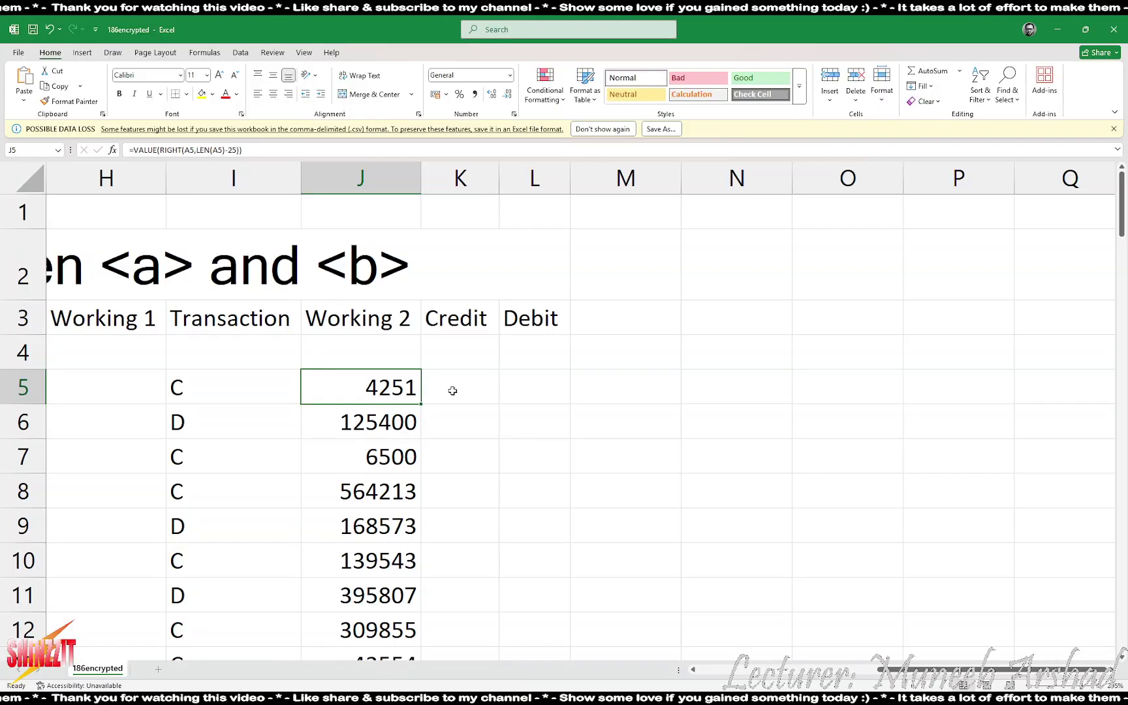
{"action": "left_click", "coordinate": [450, 392]}
{"action": "left_click", "coordinate": [241, 396]}
{"action": "left_click", "coordinate": [356, 386]}
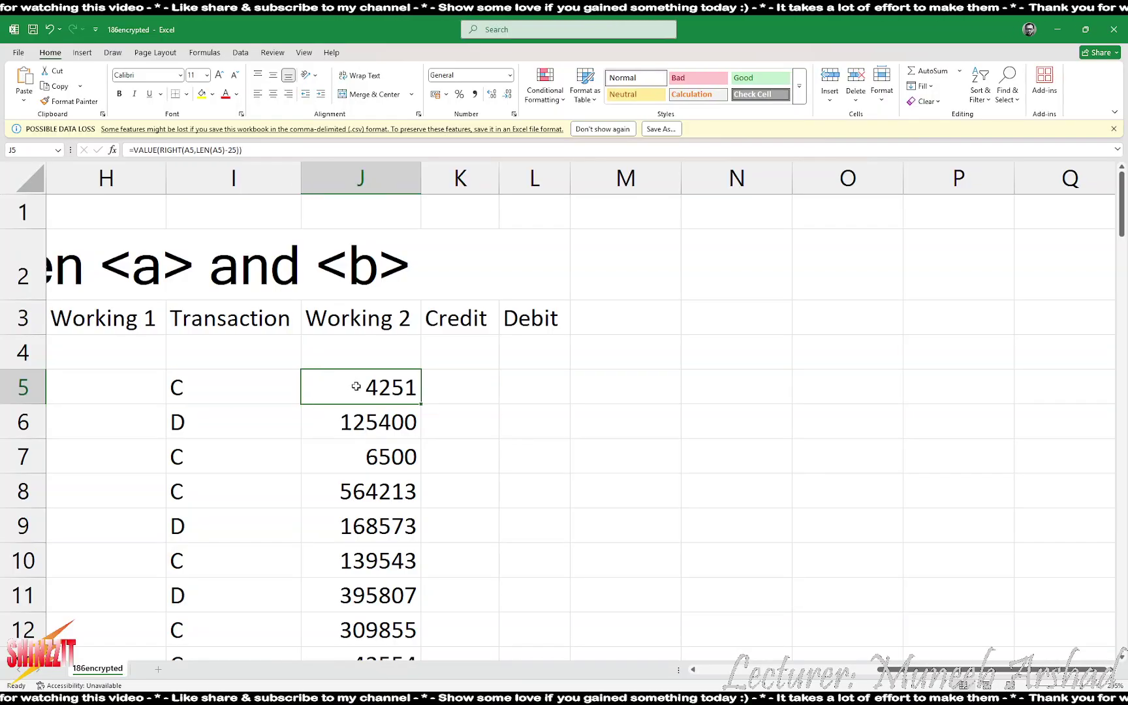
{"action": "left_click", "coordinate": [517, 390]}
- Enter an IF formula in K5 returning J5/100 when I5 equals "C" and empty text otherwise
{"action": "left_click", "coordinate": [463, 380]}
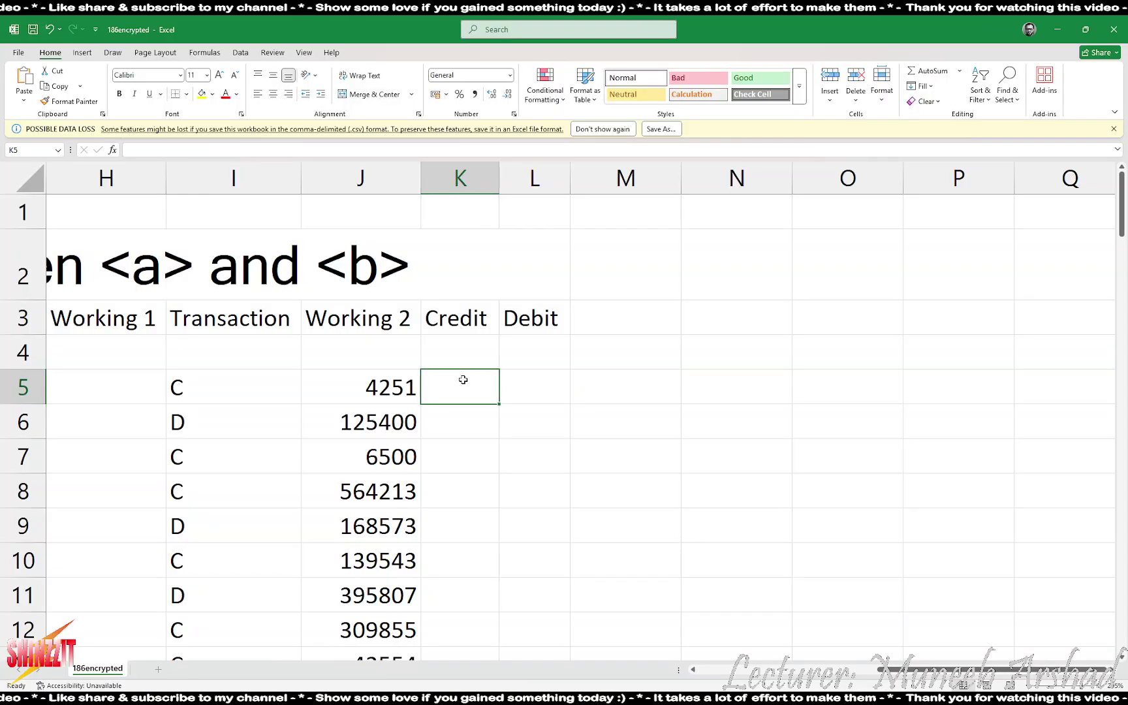
{"action": "type", "text": "=if("}
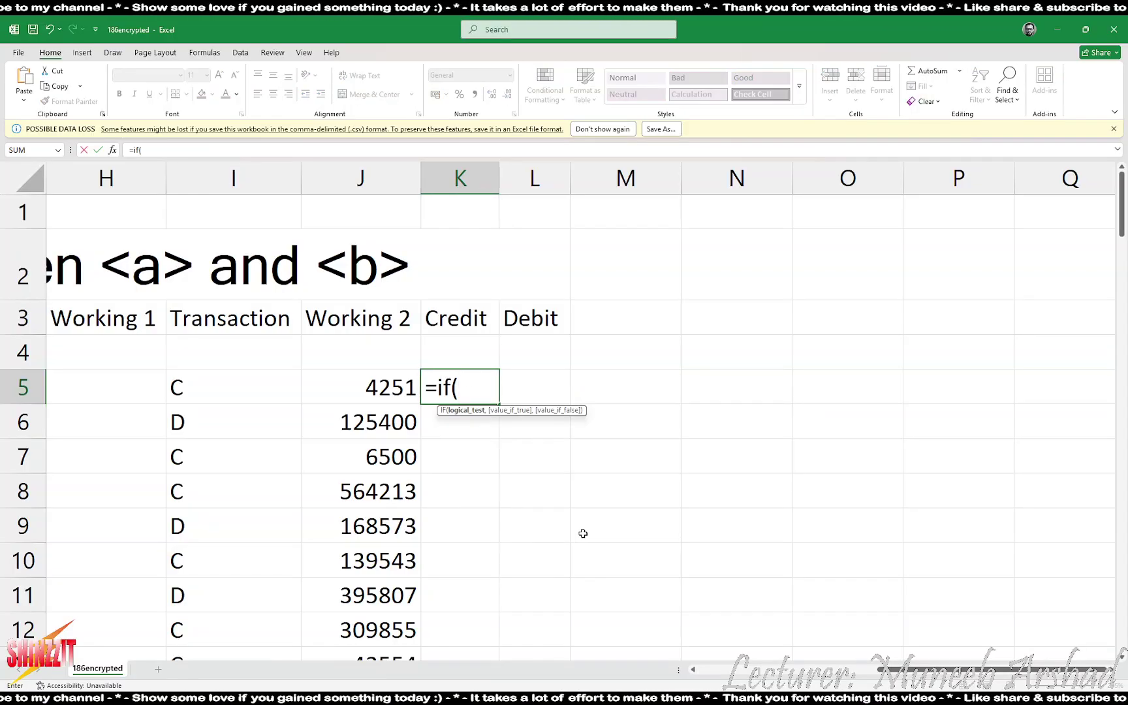
{"action": "left_click", "coordinate": [205, 403]}
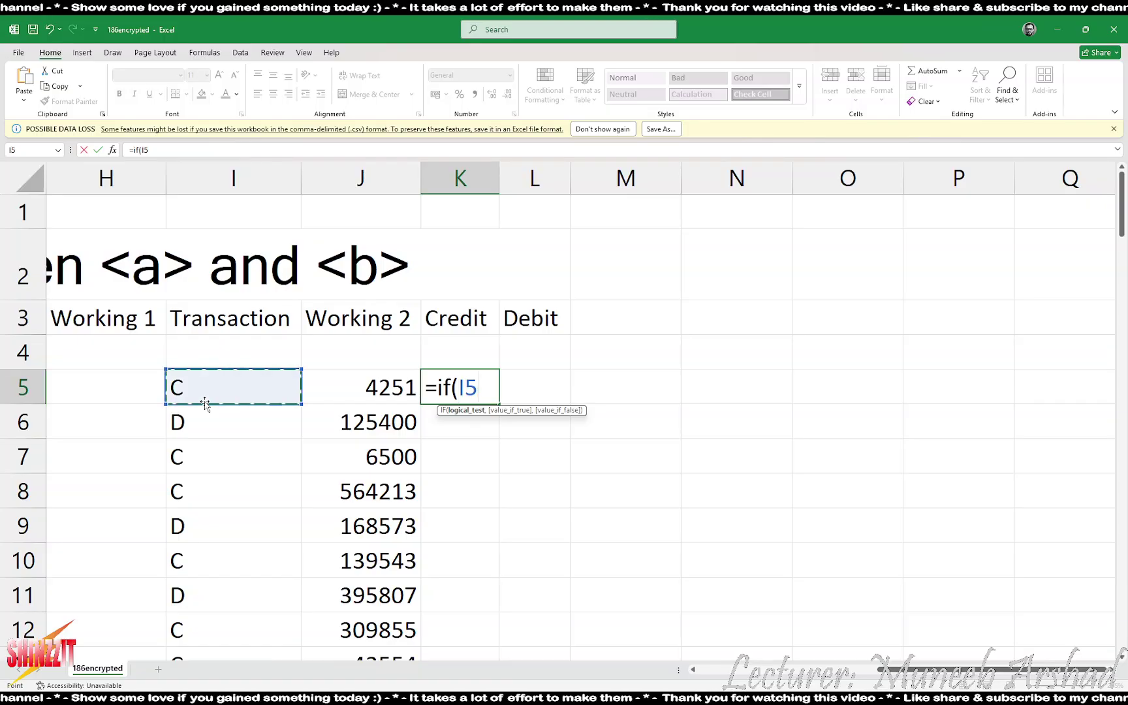
{"action": "type", "text": "="}
{"action": "type", "text": "\"C\""}
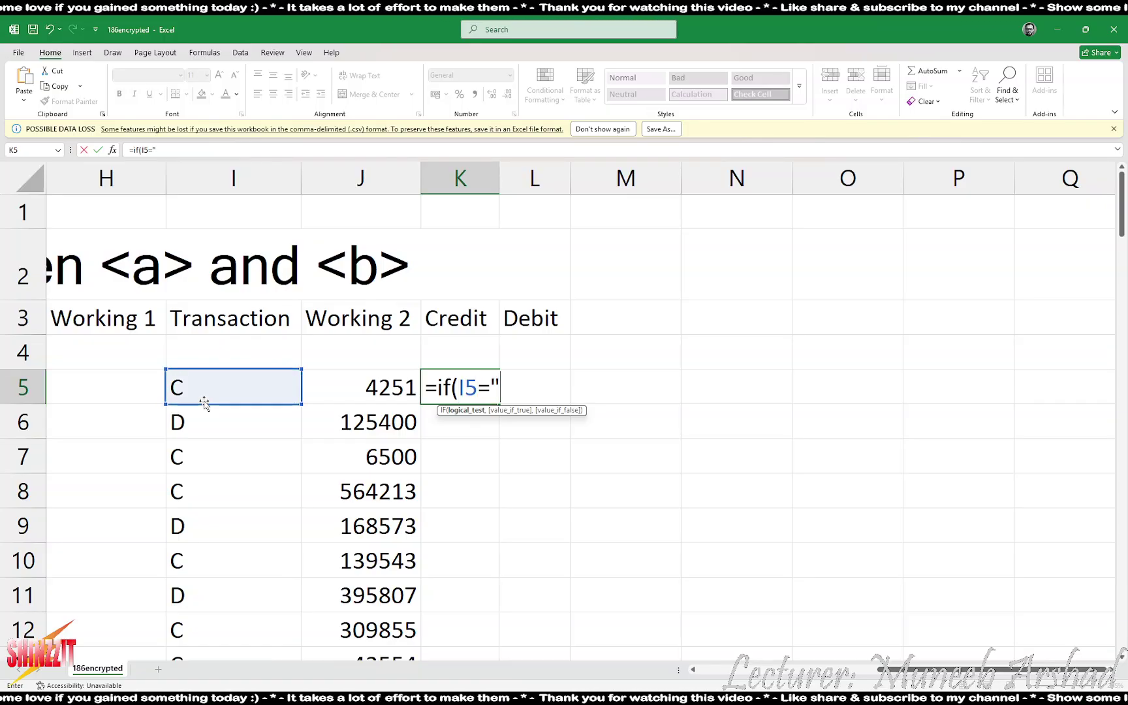
{"action": "type", "text": ","}
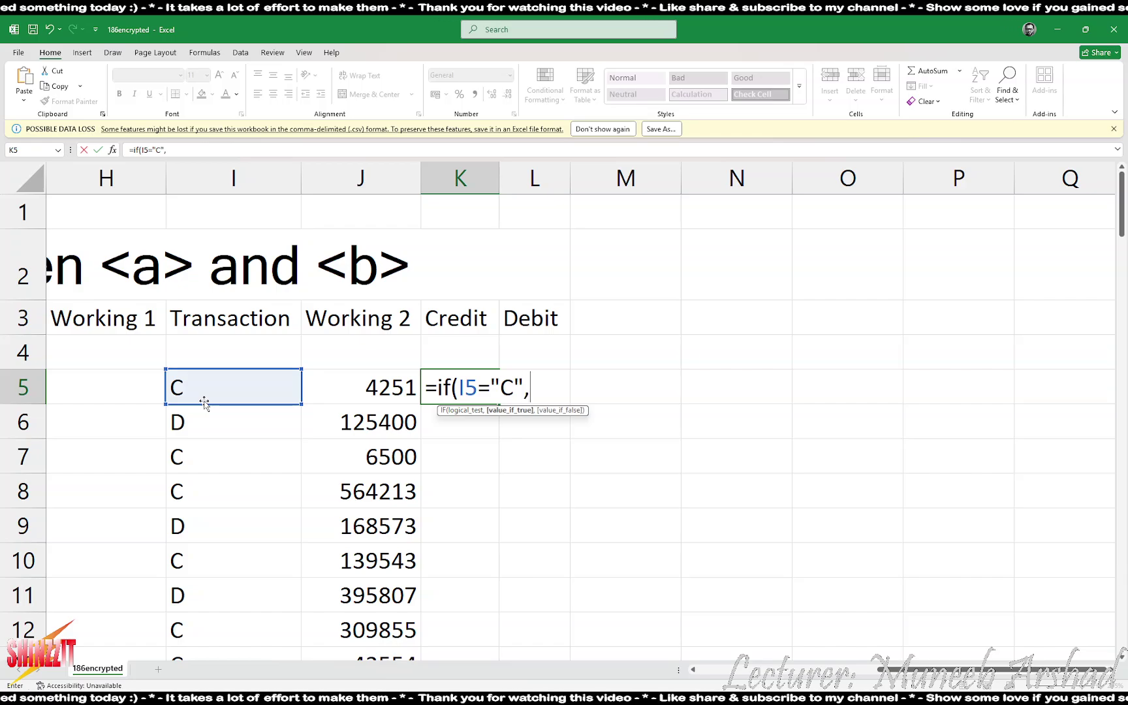
{"action": "left_click", "coordinate": [358, 384]}
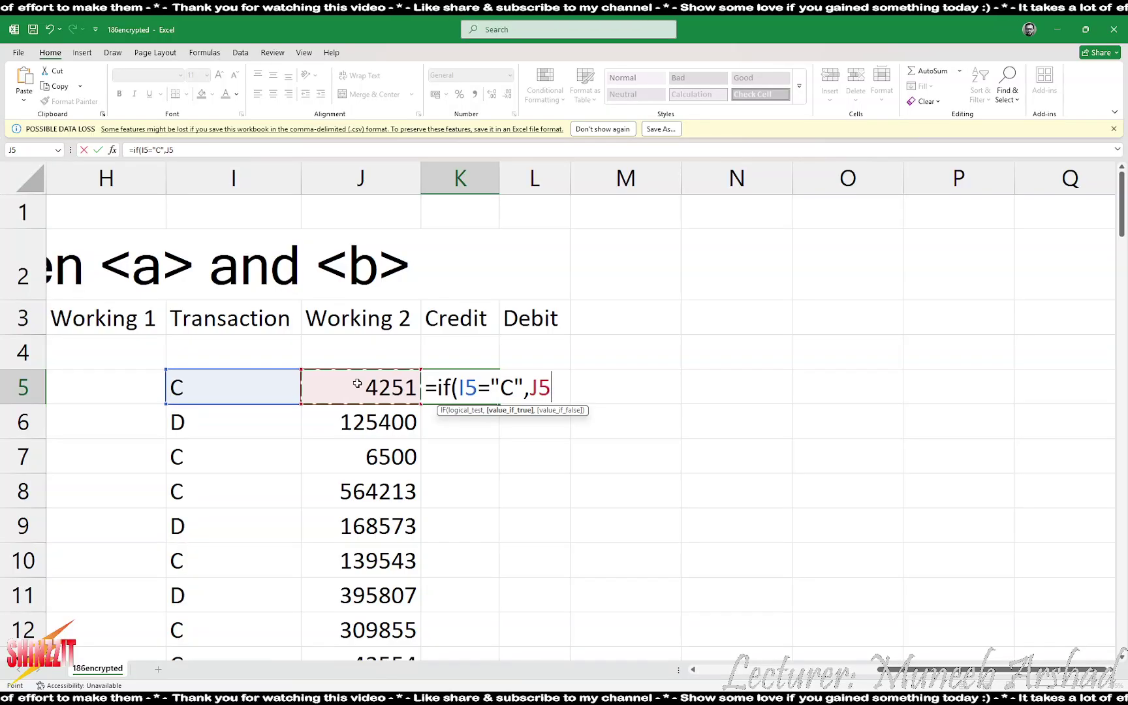
{"action": "type", "text": "/100"}
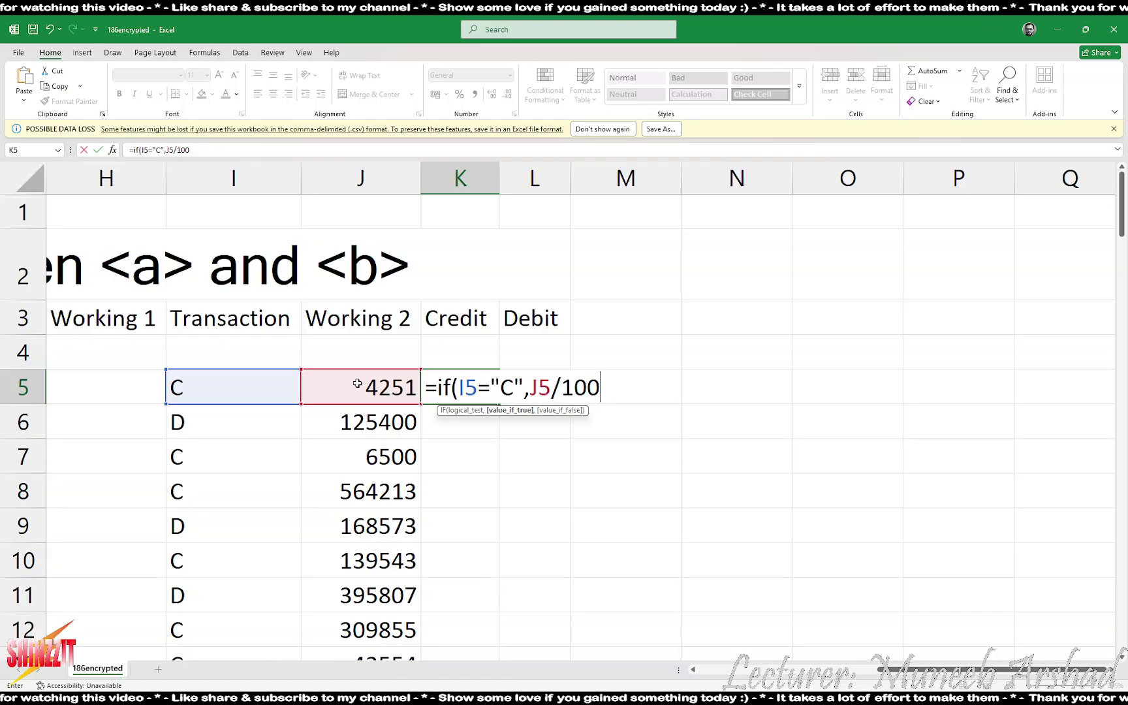
{"action": "type", "text": ","}
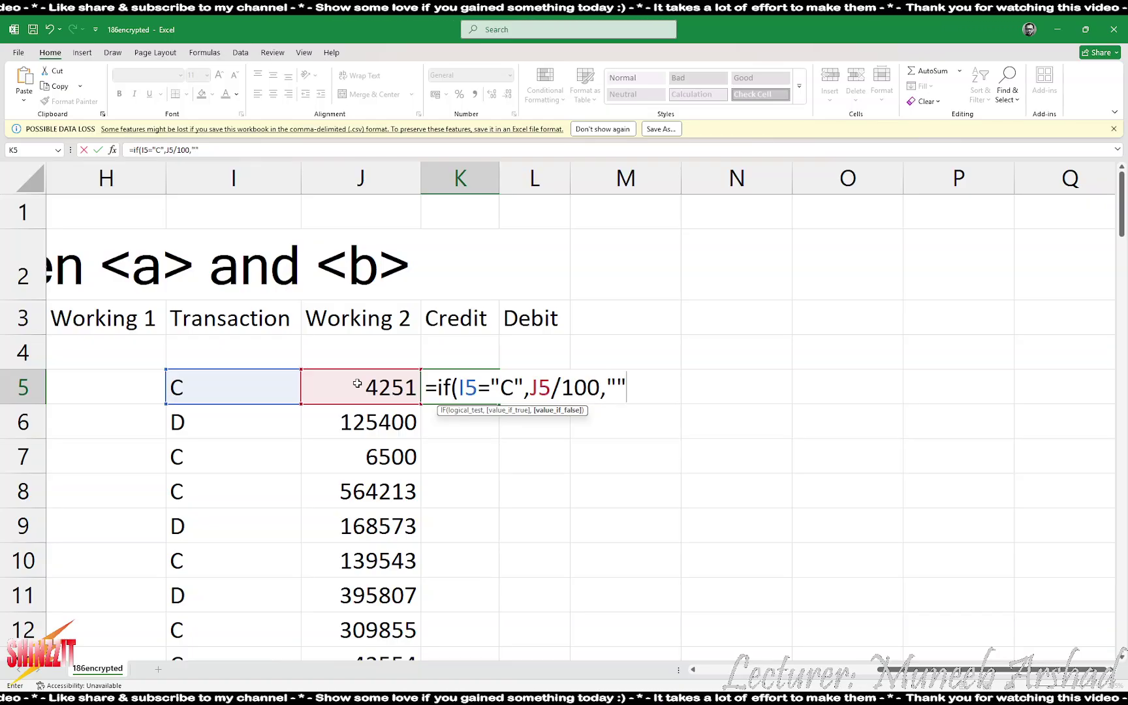
{"action": "type", "text": "\"\")"}
{"action": "key", "text": "Return"}
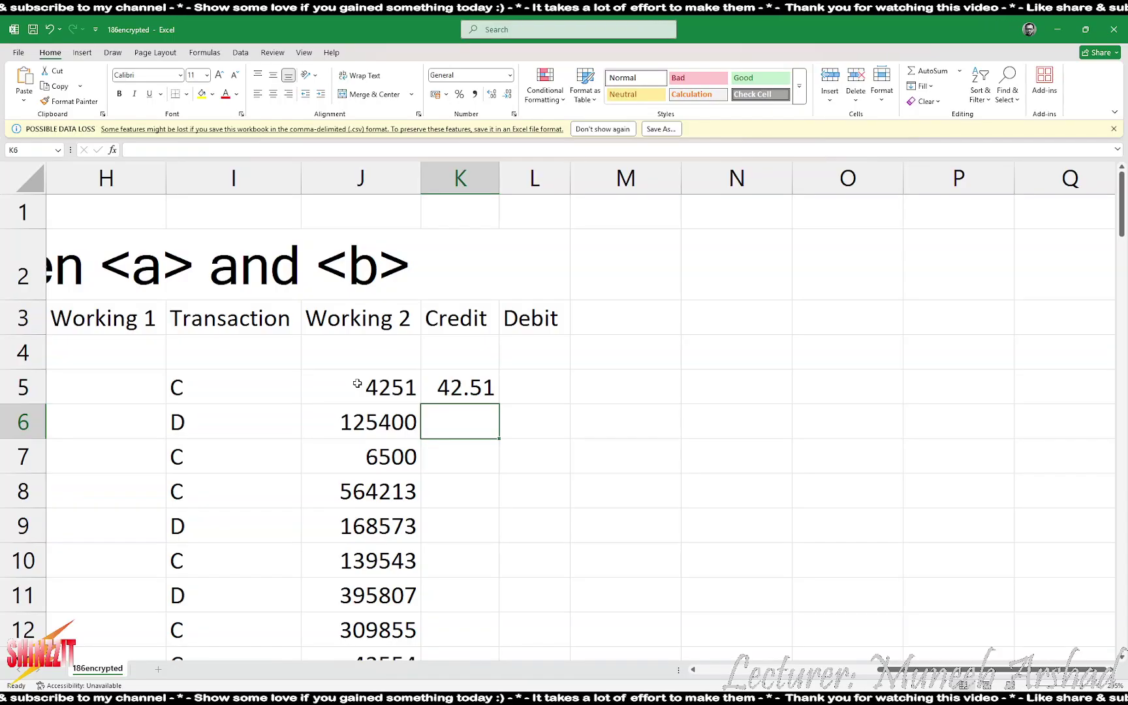
- Enter an IF formula in L5 returning J5/100 when I5 equals "D" and empty text otherwise
{"action": "left_click", "coordinate": [530, 379]}
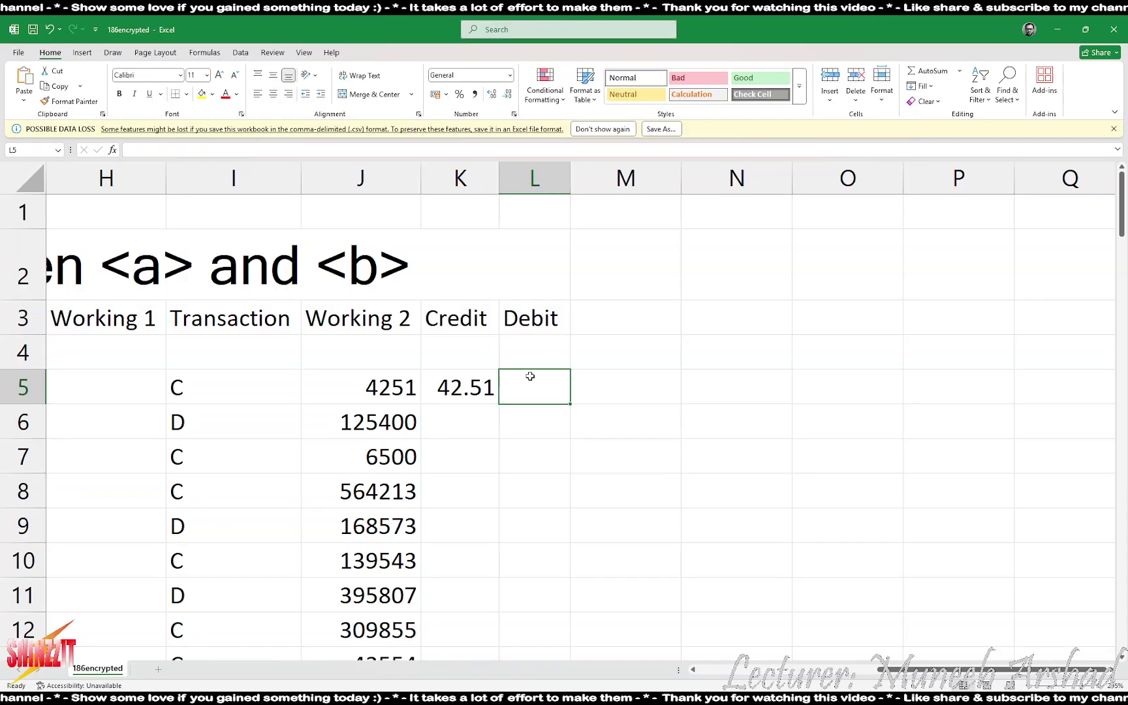
{"action": "type", "text": "=if("}
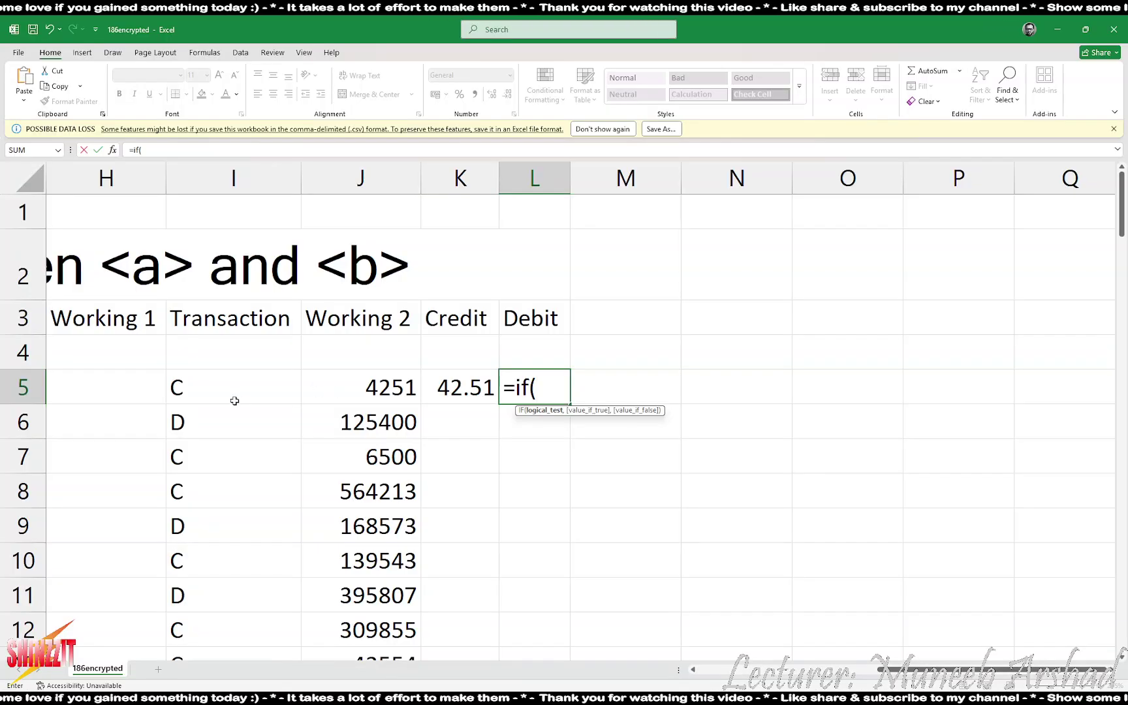
{"action": "left_click", "coordinate": [228, 382]}
{"action": "type", "text": "=\"D"}
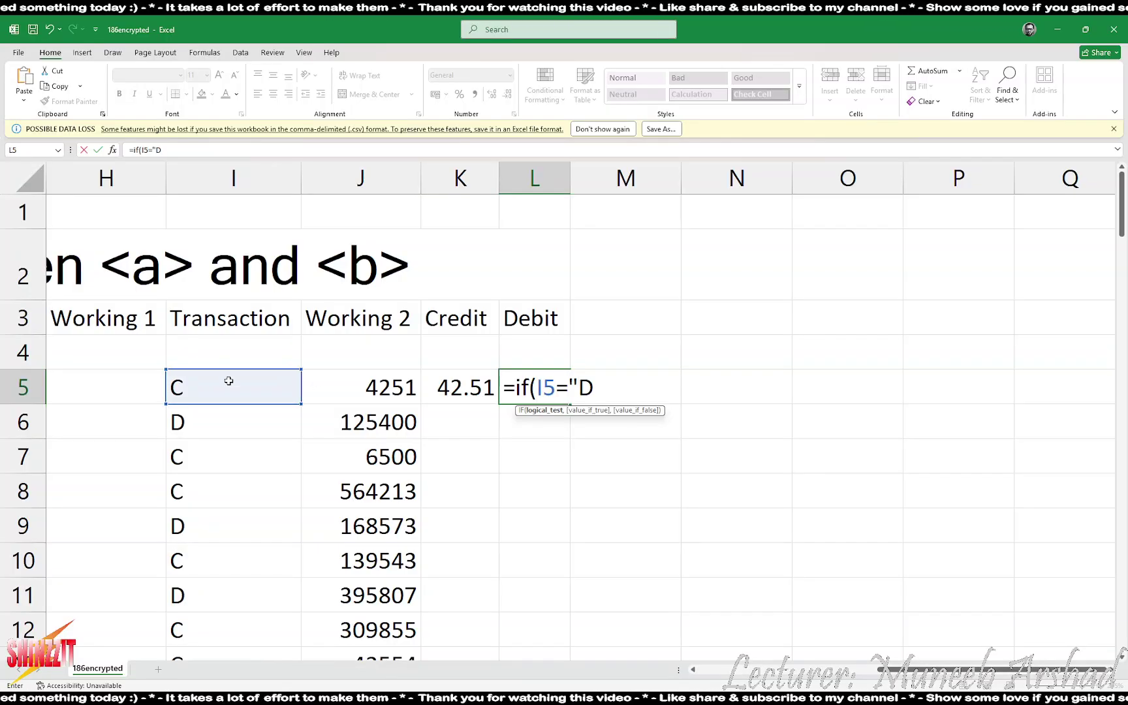
{"action": "type", "text": "\","}
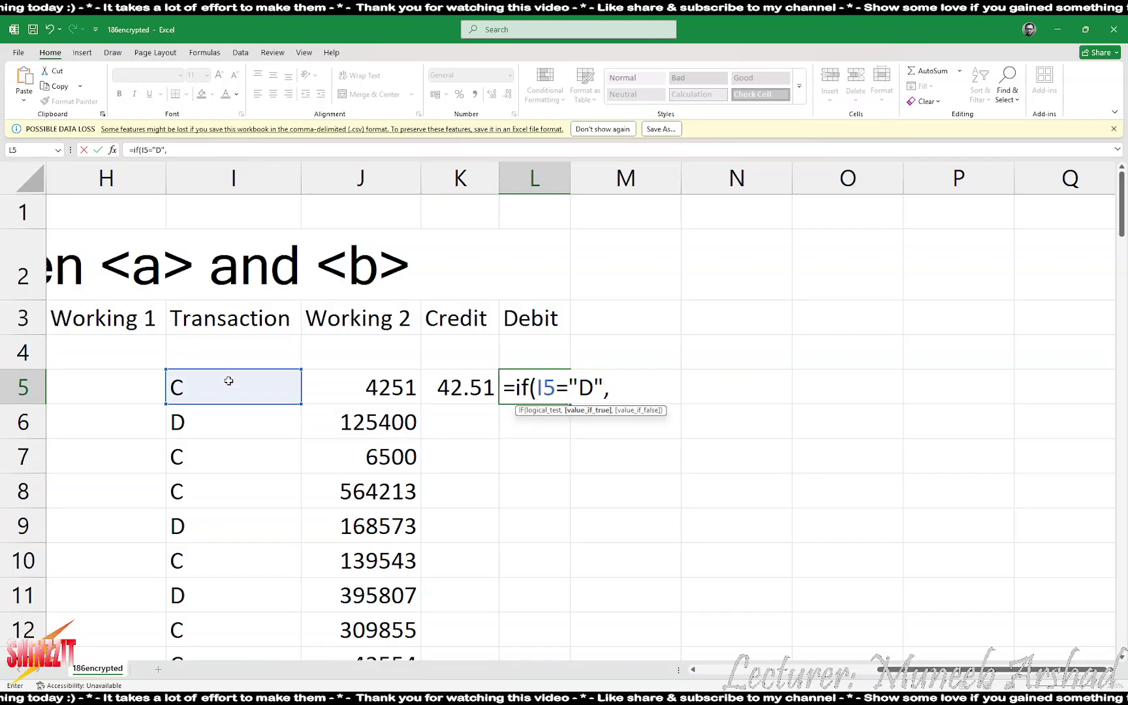
{"action": "left_click", "coordinate": [350, 382]}
{"action": "type", "text": "/100"}
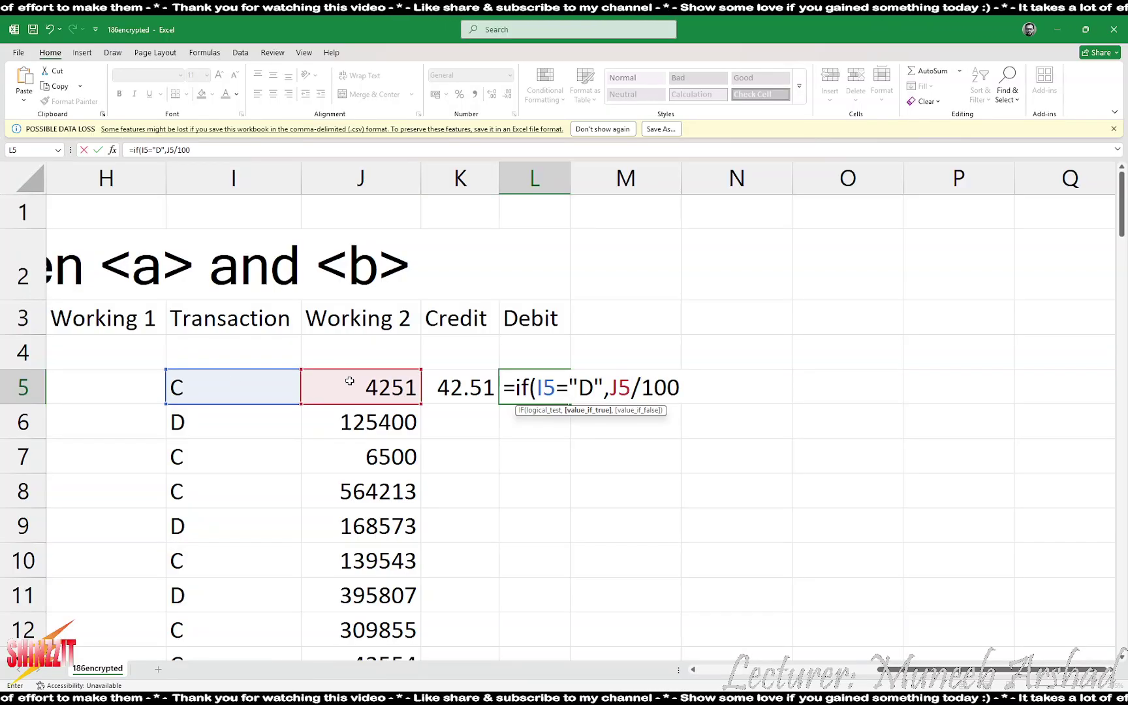
{"action": "type", "text": ",\"\""}
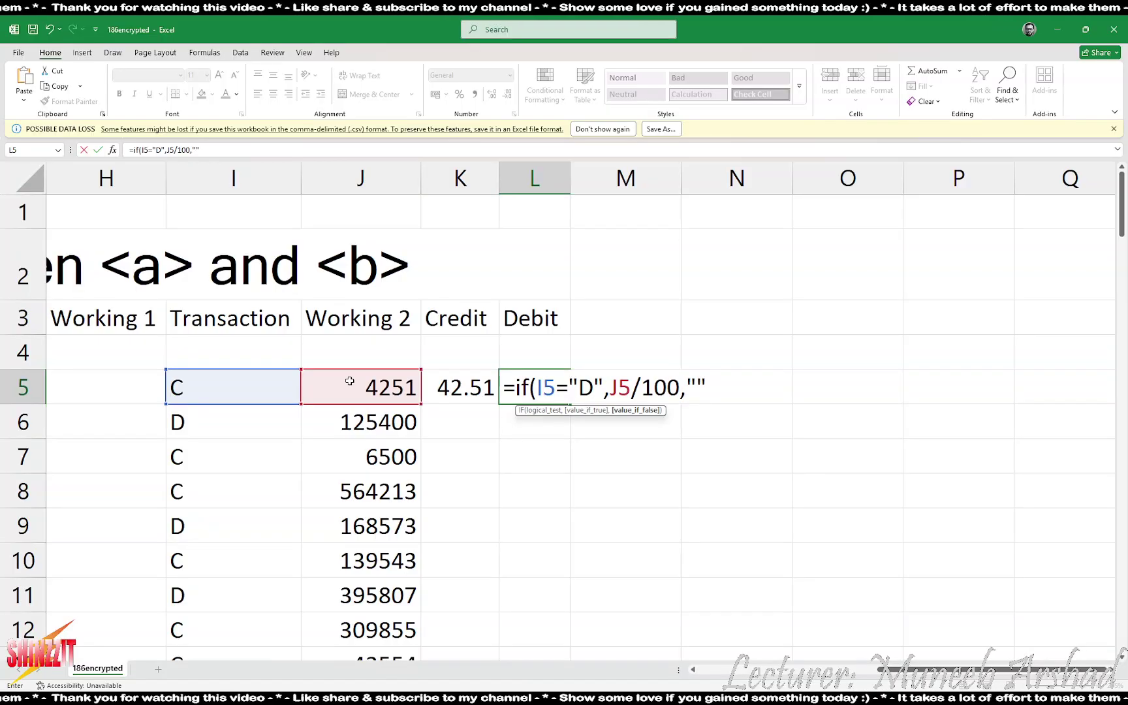
{"action": "key", "text": "Return"}
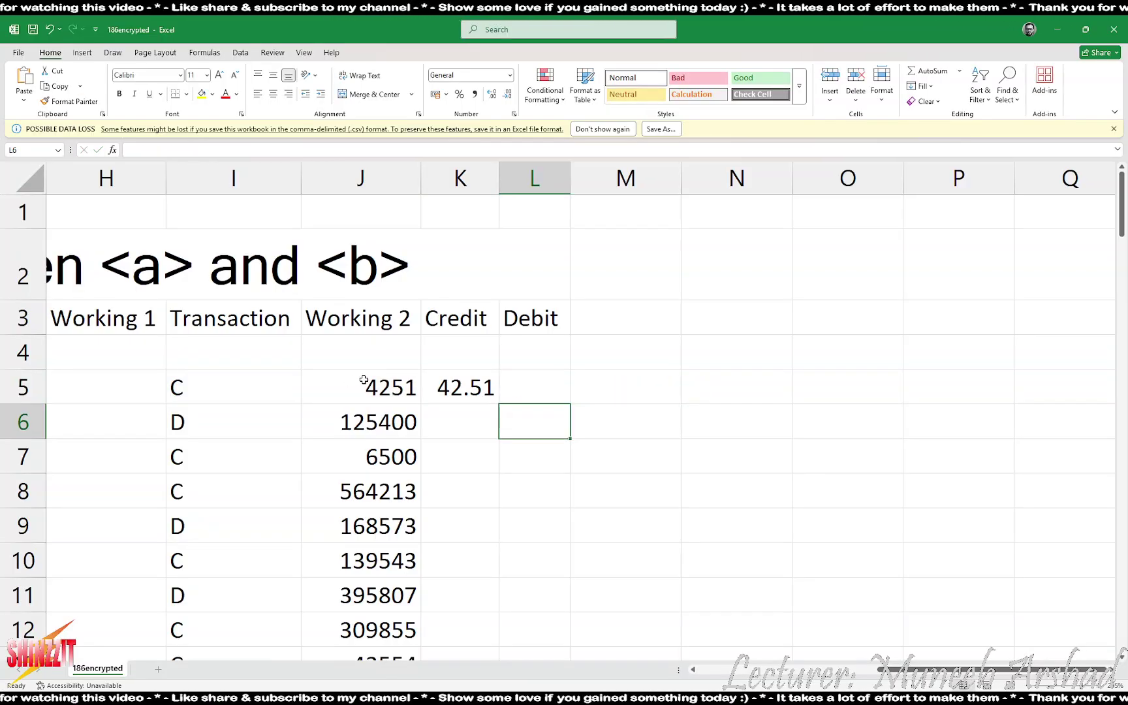
- Fill the Credit and Debit formulas in K5:L5 down all transaction rows and check the filled values
{"action": "left_click_drag", "start_coordinate": [428, 385], "coordinate": [547, 384]}
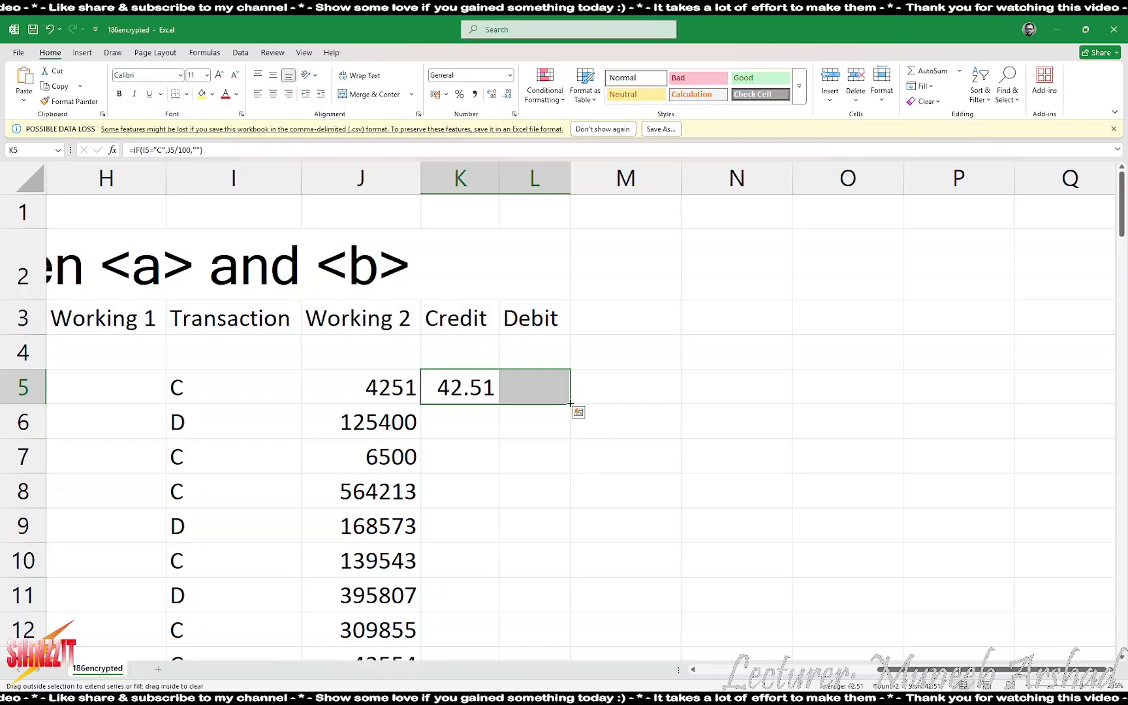
{"action": "double_click", "coordinate": [570, 403]}
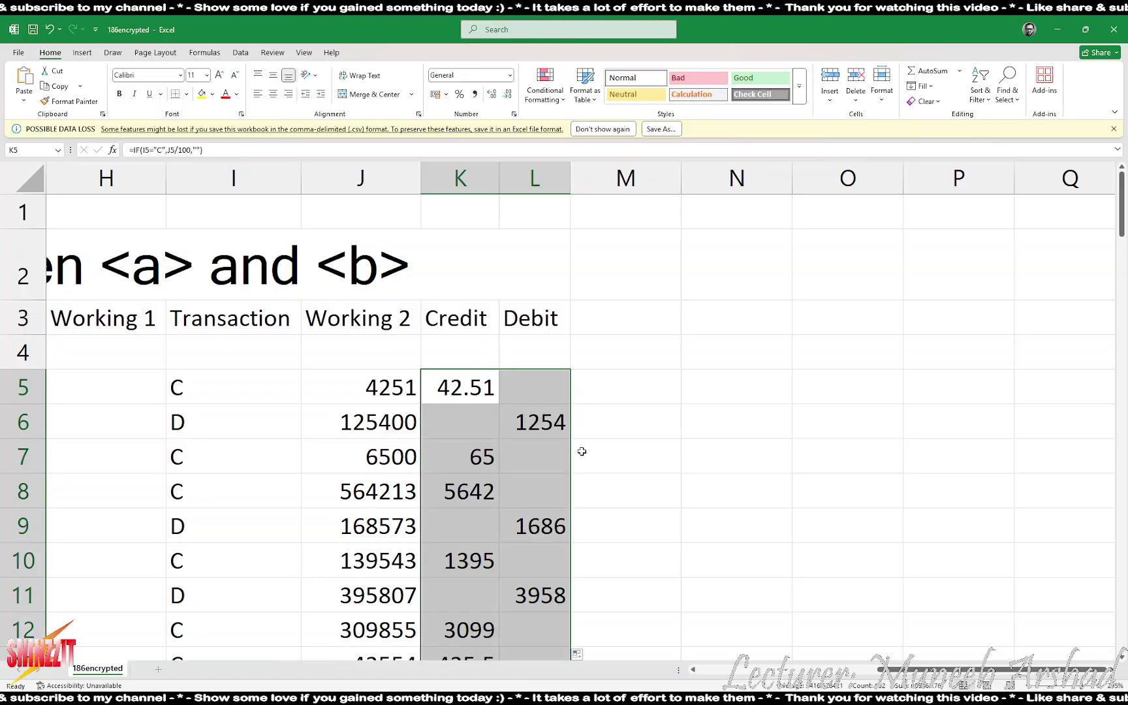
{"action": "scroll", "coordinate": [581, 453], "scroll_direction": "down", "scroll_amount": 7}
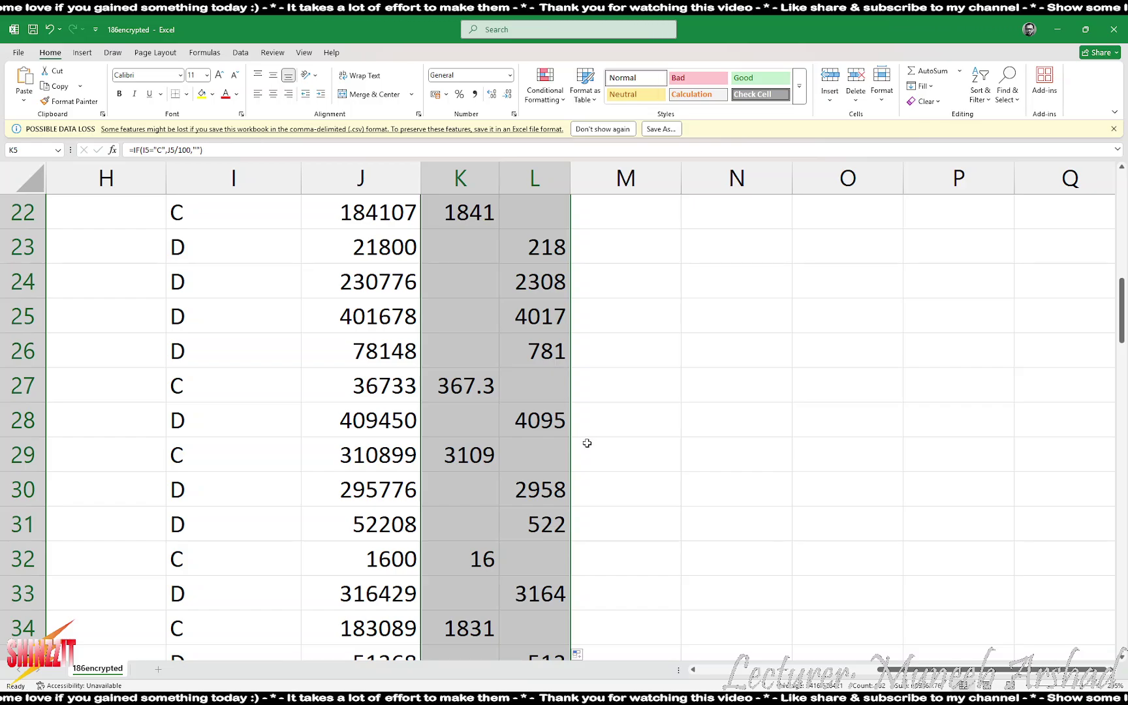
{"action": "scroll", "coordinate": [587, 461], "scroll_direction": "down", "scroll_amount": 8}
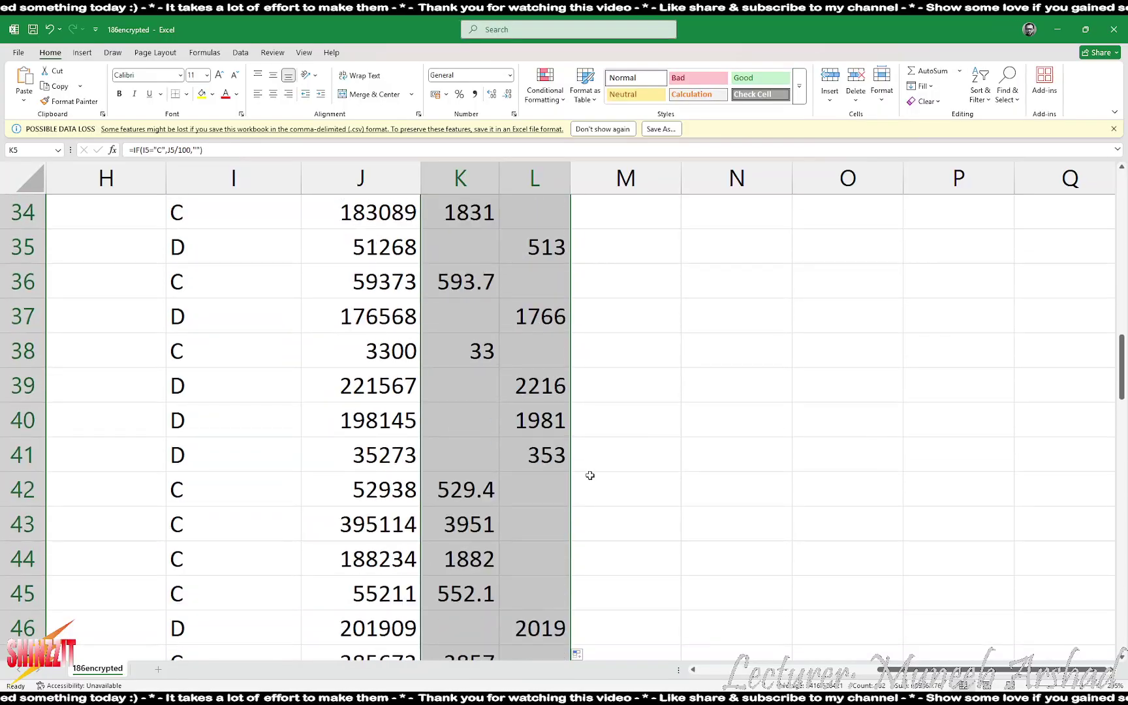
{"action": "scroll", "coordinate": [595, 482], "scroll_direction": "down", "scroll_amount": 1}
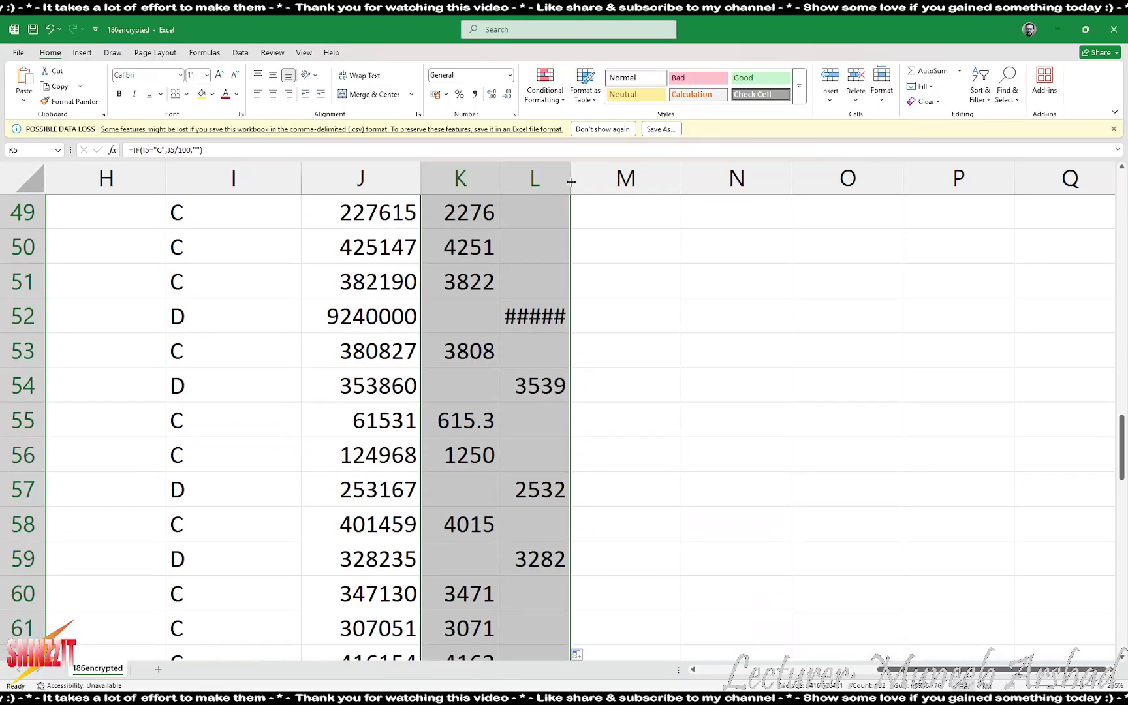
- Autofit the width of the Debit column so every debit value fits
{"action": "left_click", "coordinate": [625, 282]}
{"action": "double_click", "coordinate": [570, 169]}
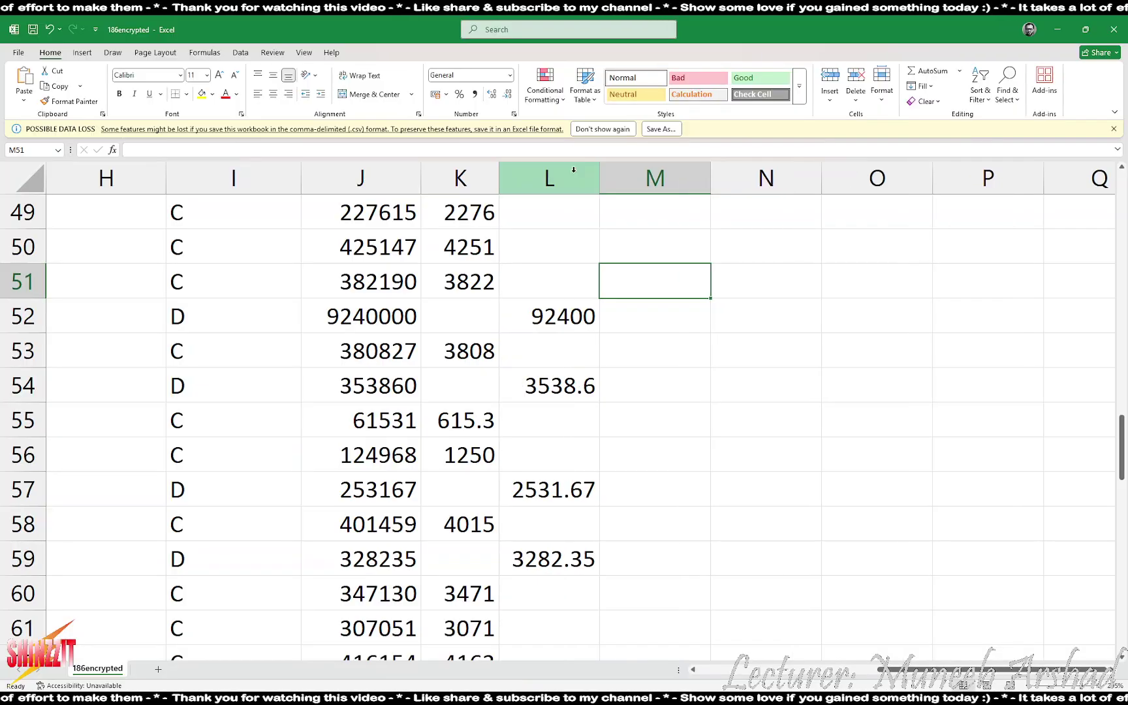
{"action": "scroll", "coordinate": [587, 580], "scroll_direction": "up", "scroll_amount": 15}
{"action": "scroll", "coordinate": [591, 578], "scroll_direction": "up", "scroll_amount": 1}
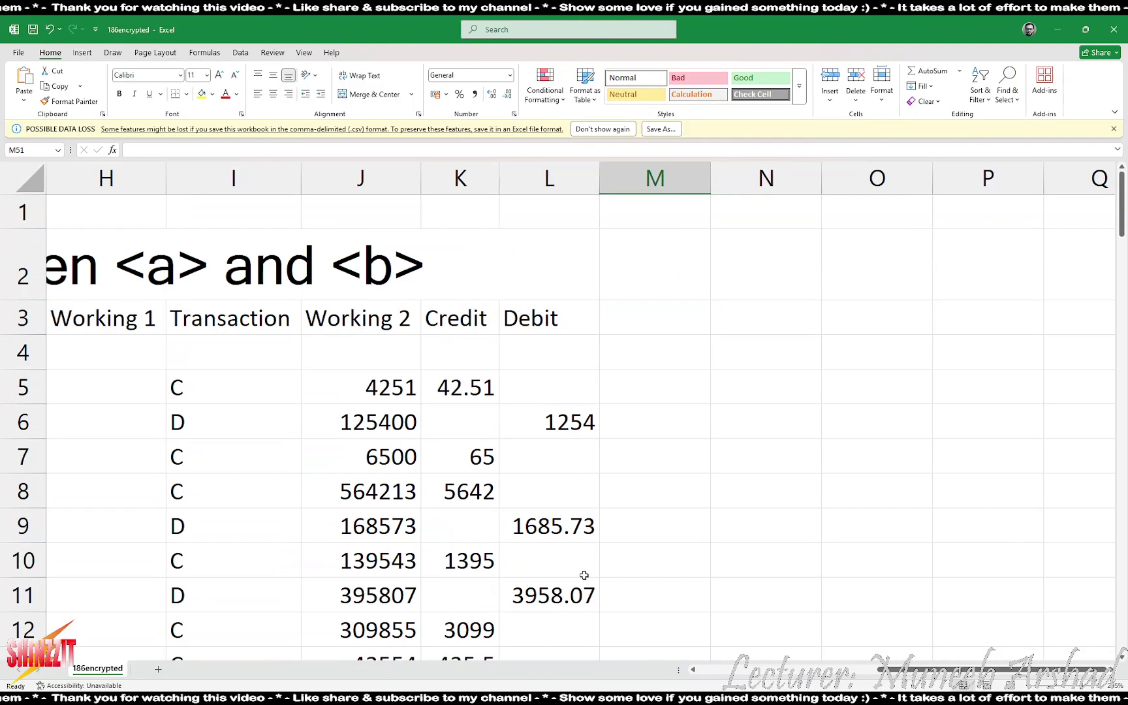
- Read question 8 in EX 16.pdf and look up the first and last dates in the sheet's Date of transaction column
{"action": "key", "text": "alt+Tab"}
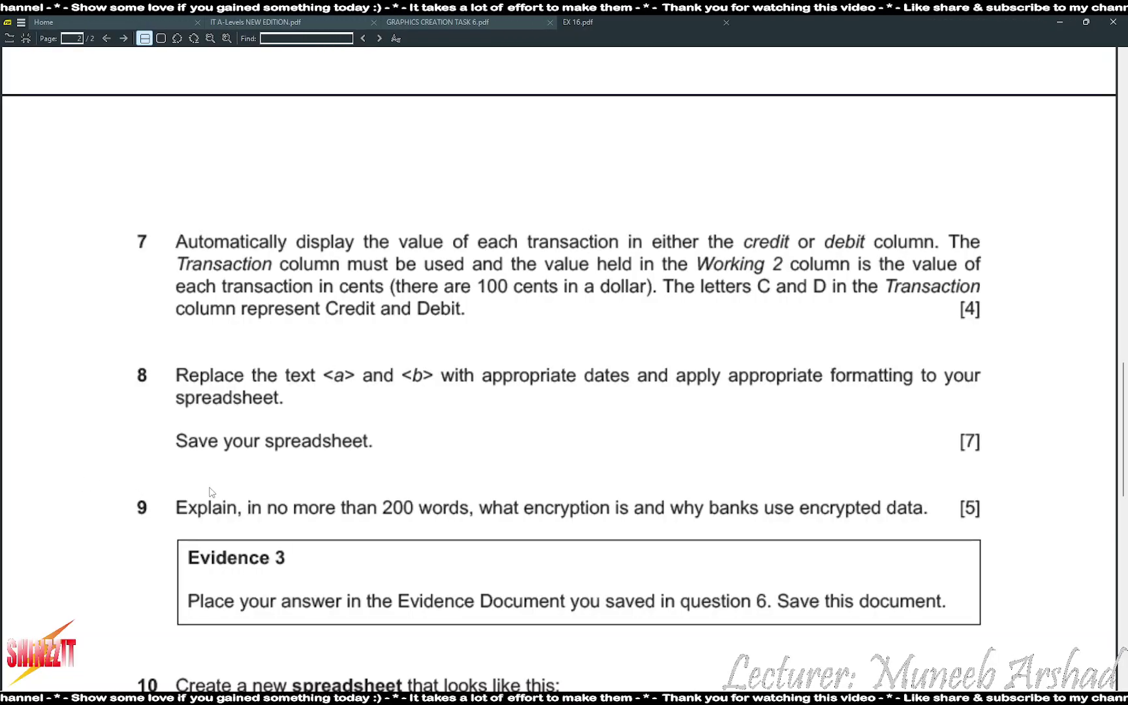
{"action": "key", "text": "alt+Tab"}
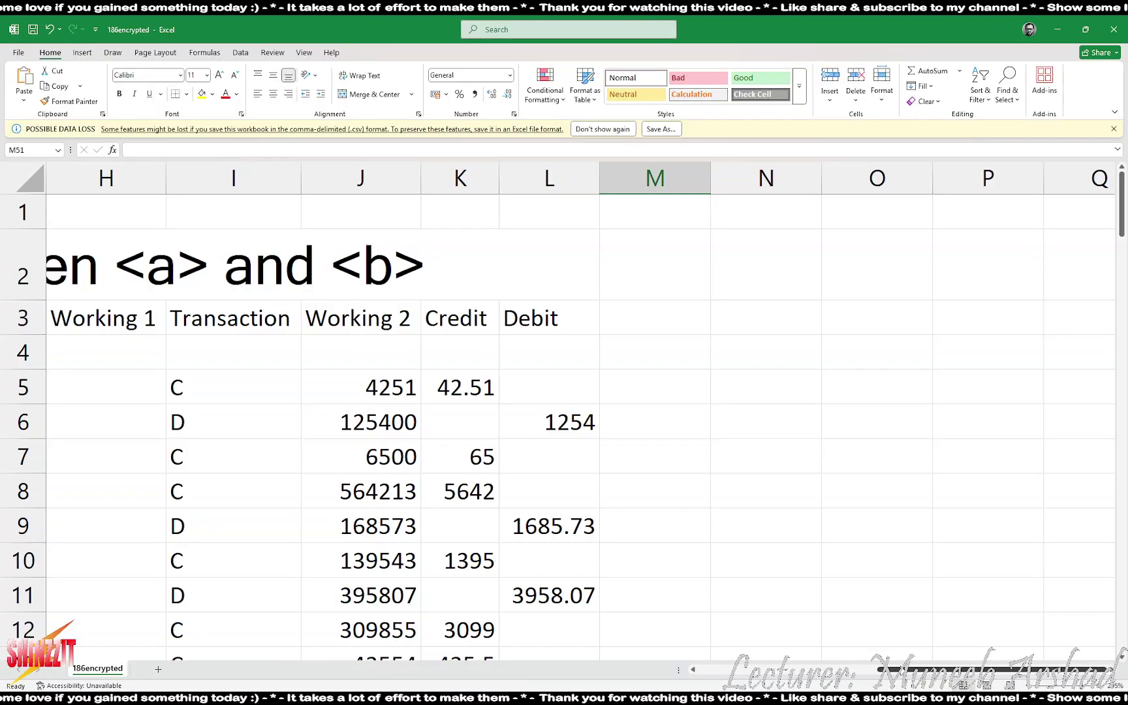
{"action": "left_click_drag", "start_coordinate": [890, 669], "coordinate": [705, 668]}
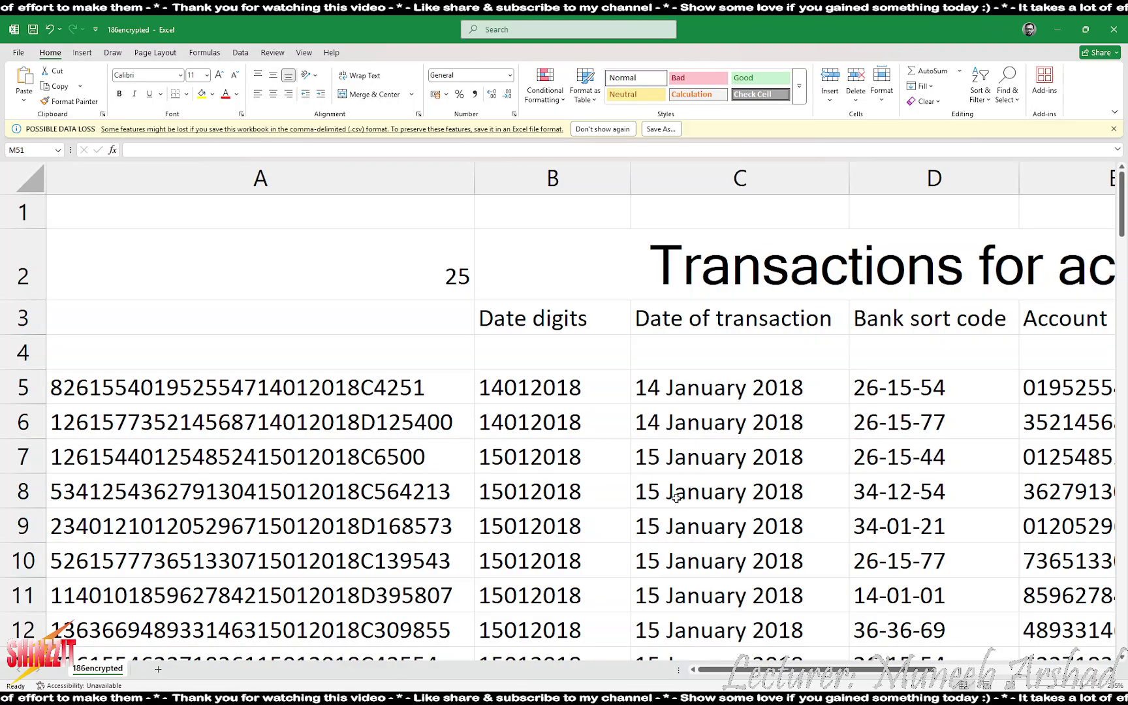
{"action": "left_click", "coordinate": [687, 392]}
{"action": "scroll", "coordinate": [711, 525], "scroll_direction": "down", "scroll_amount": 1}
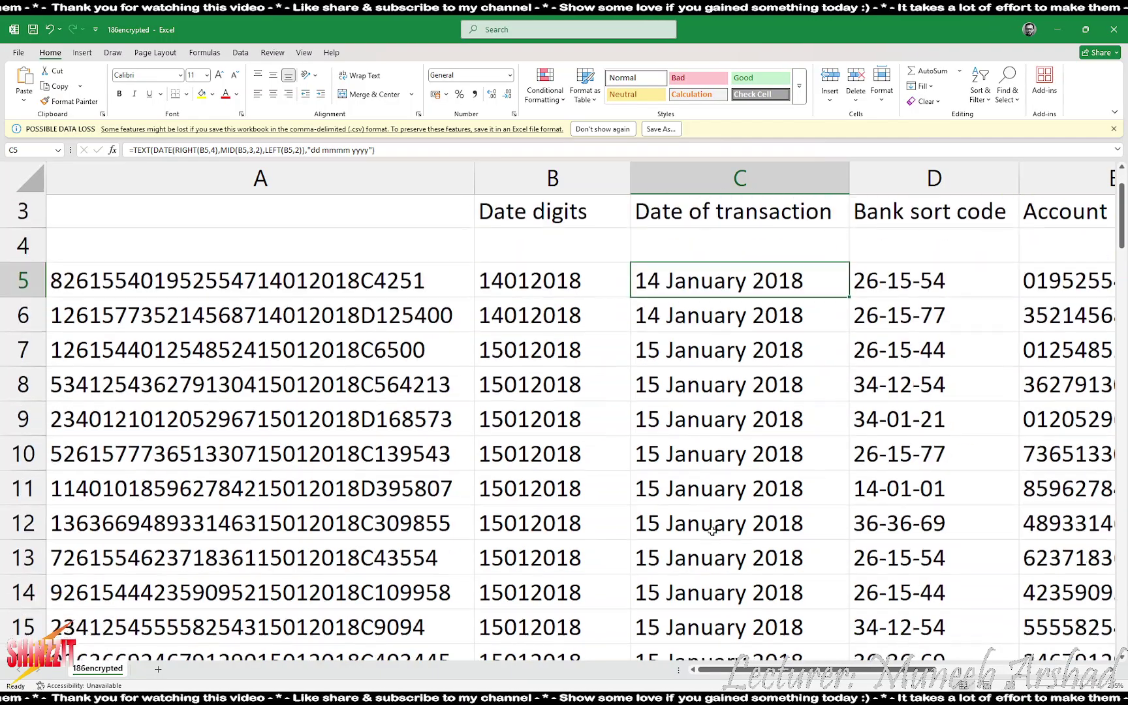
{"action": "scroll", "coordinate": [712, 531], "scroll_direction": "down", "scroll_amount": 20}
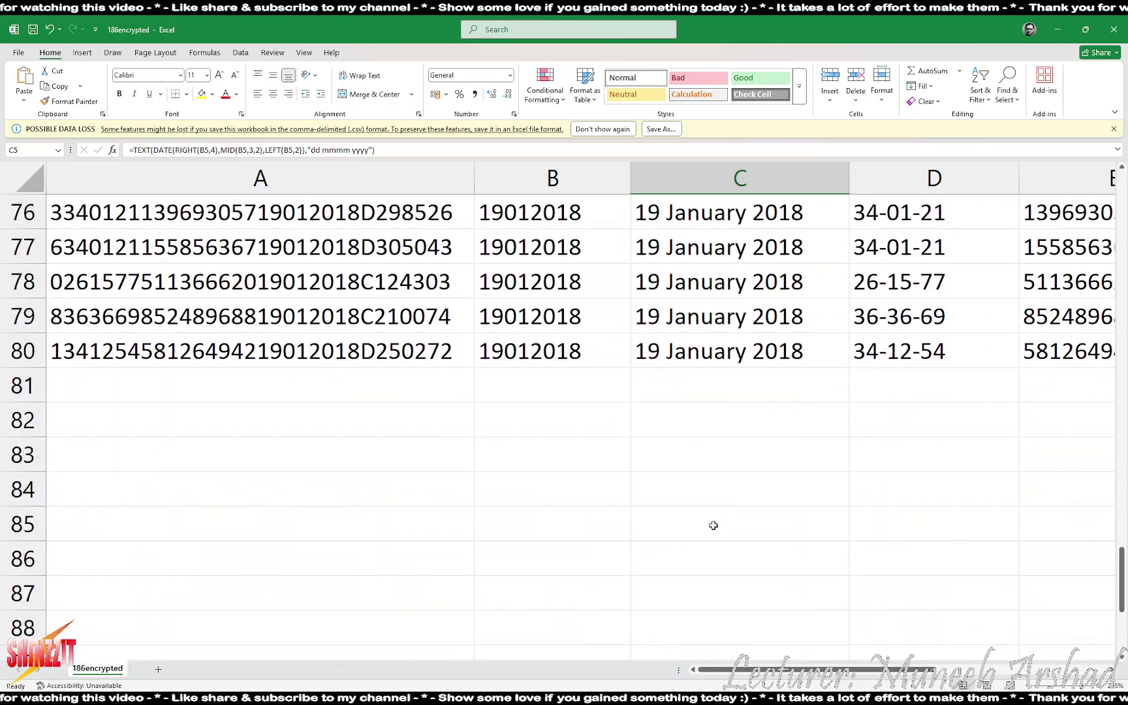
{"action": "left_click", "coordinate": [726, 356]}
{"action": "scroll", "coordinate": [726, 444], "scroll_direction": "up", "scroll_amount": 20}
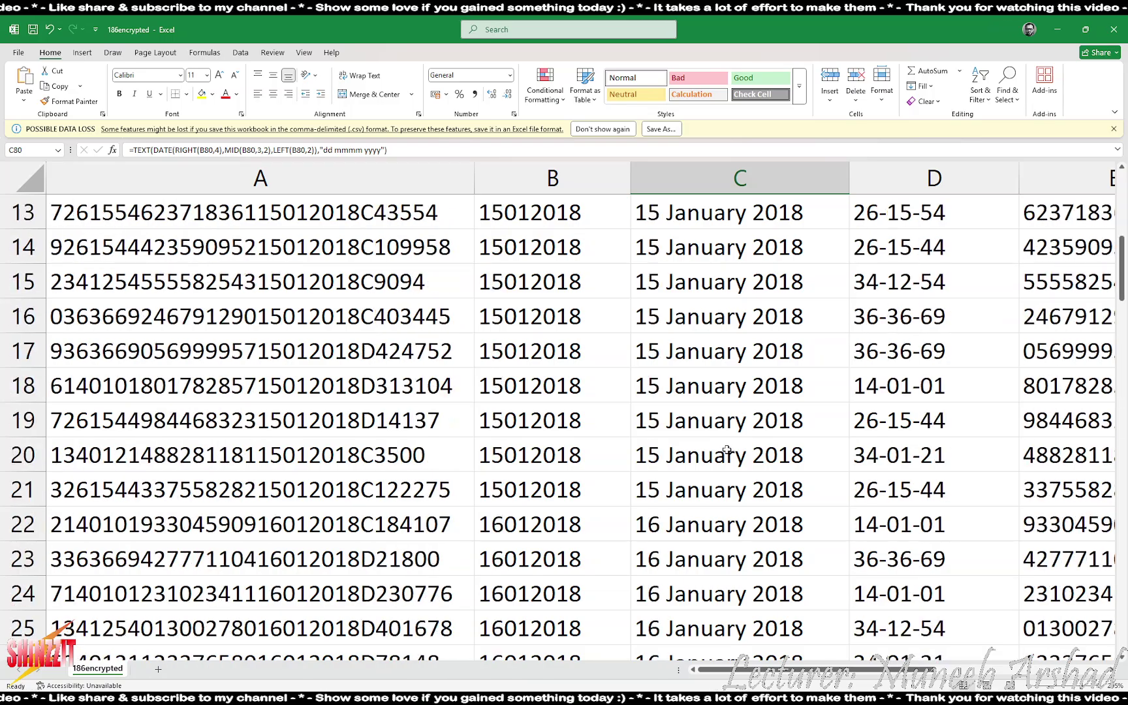
{"action": "scroll", "coordinate": [726, 450], "scroll_direction": "up", "scroll_amount": 4}
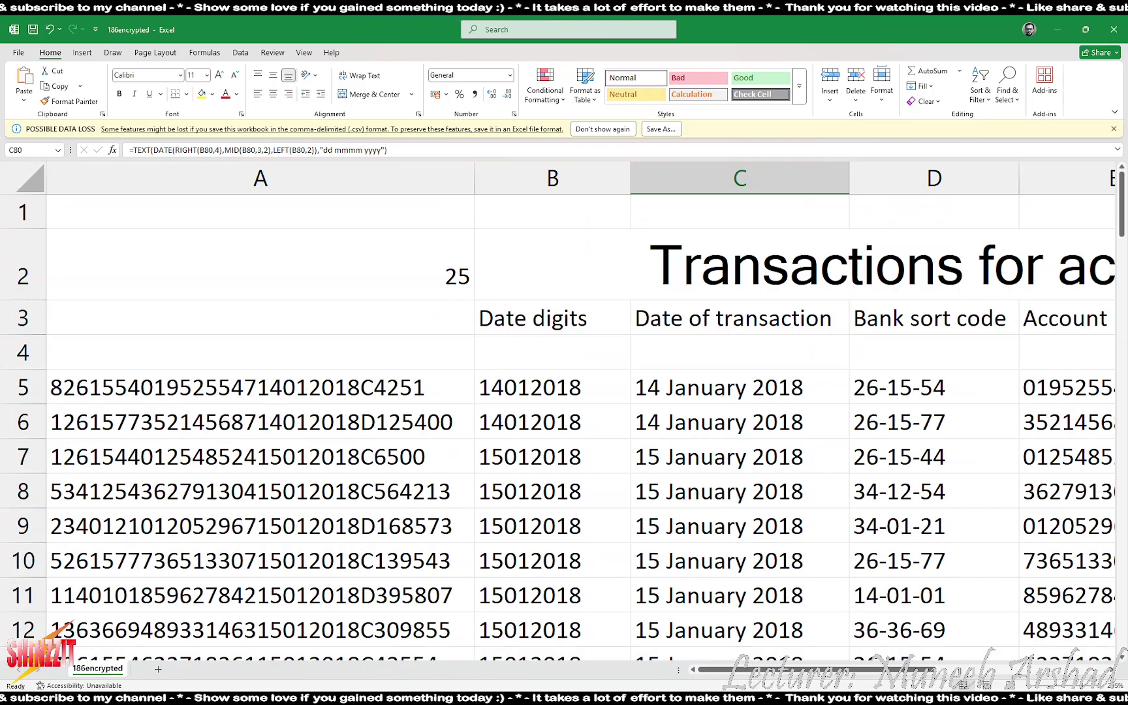
- Replace the <a> placeholder in the row 2 heading with 14 January 2018
{"action": "scroll", "coordinate": [994, 556], "scroll_direction": "right", "scroll_amount": 4}
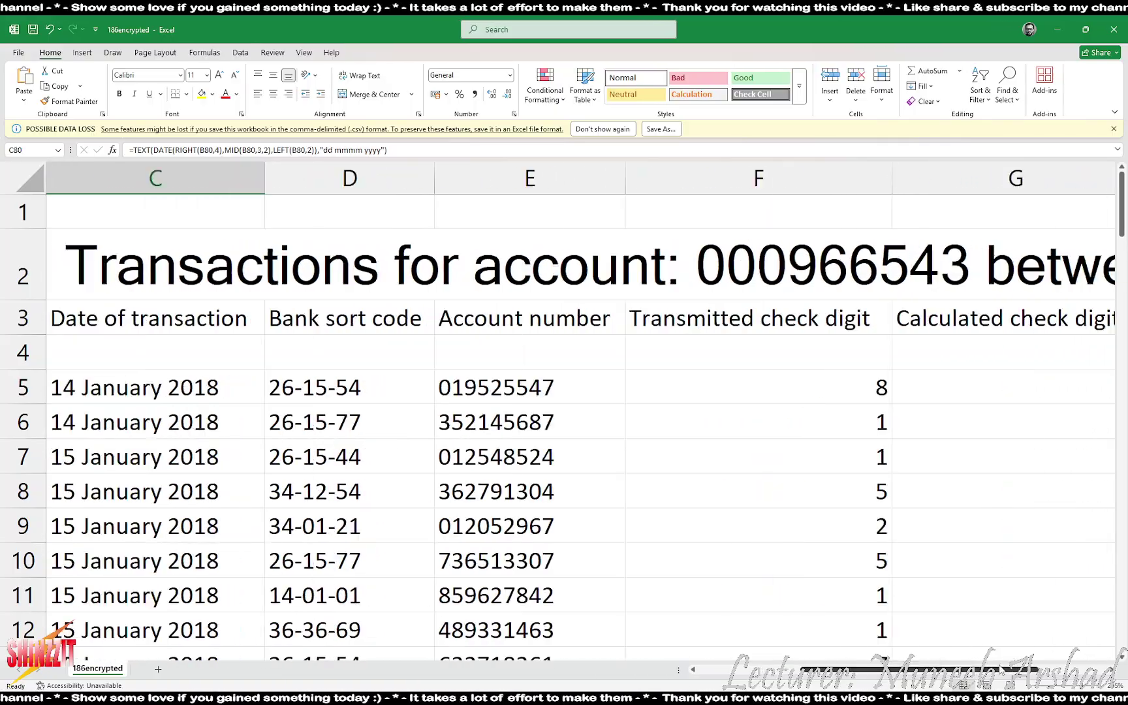
{"action": "double_click", "coordinate": [995, 267]}
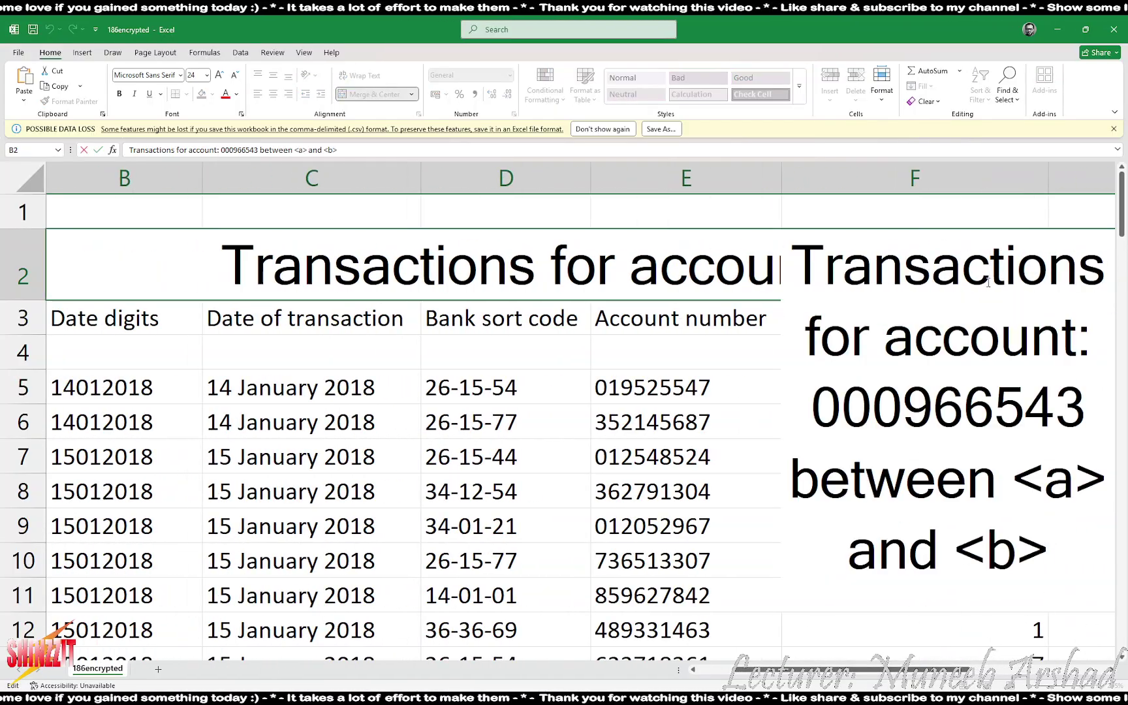
{"action": "left_click_drag", "start_coordinate": [1014, 480], "coordinate": [1099, 478]}
{"action": "type", "text": "14 Januar"}
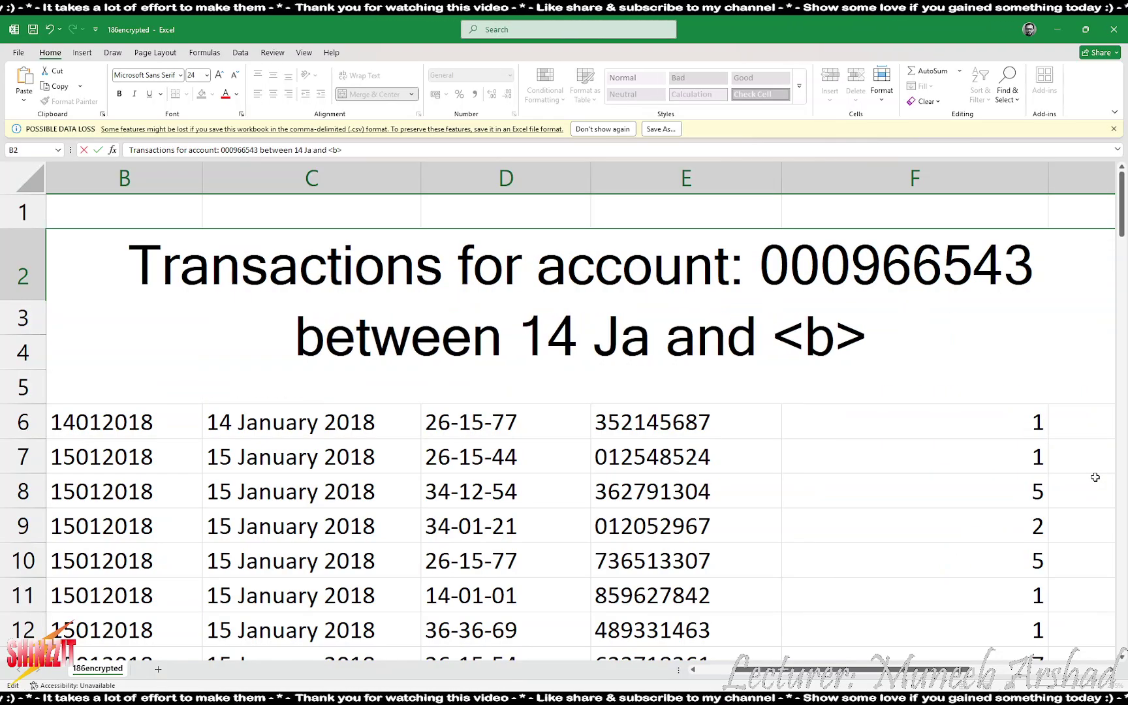
{"action": "type", "text": "y 2010"}
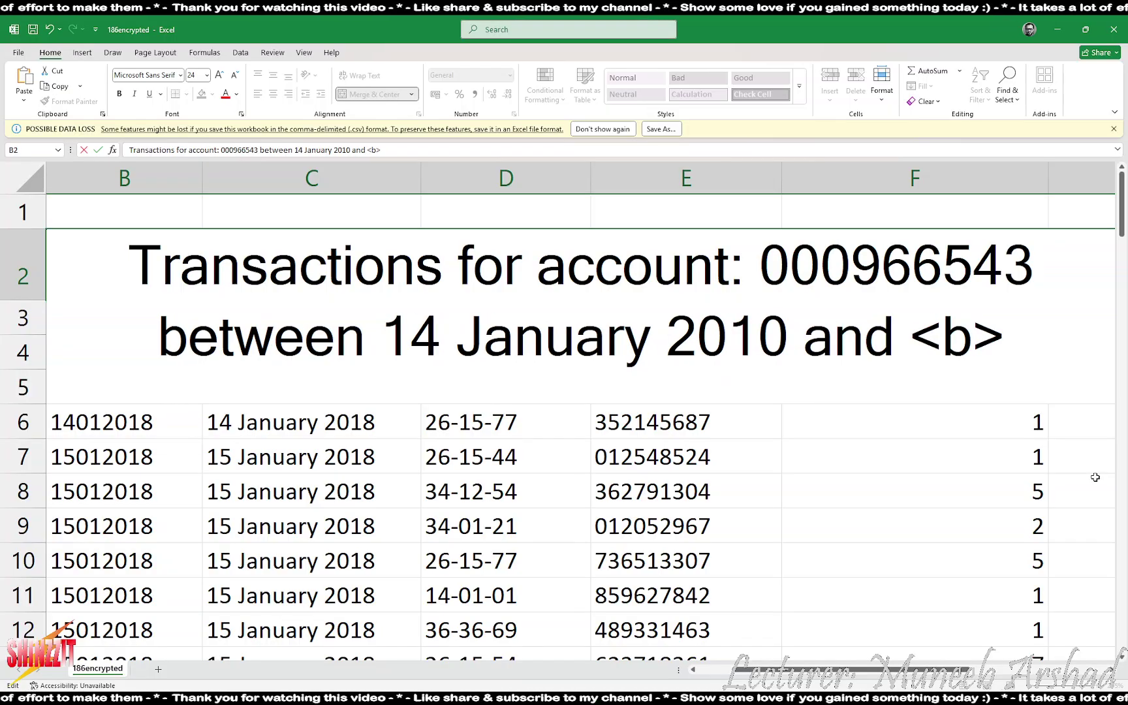
{"action": "key", "text": "BackSpace"}
{"action": "type", "text": "8"}
- Replace the <b> placeholder in the row 2 heading with 19 January 2018
{"action": "key", "text": "ctrl+Right"}
{"action": "key", "text": "ctrl+Right"}
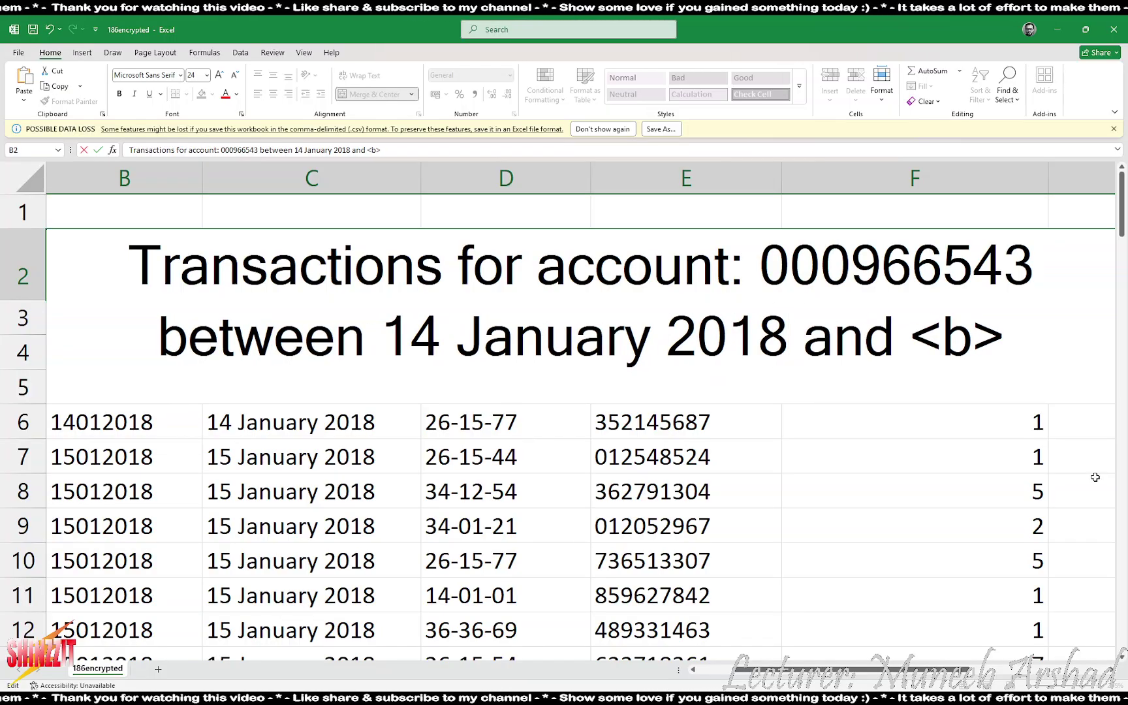
{"action": "type", "text": "19"}
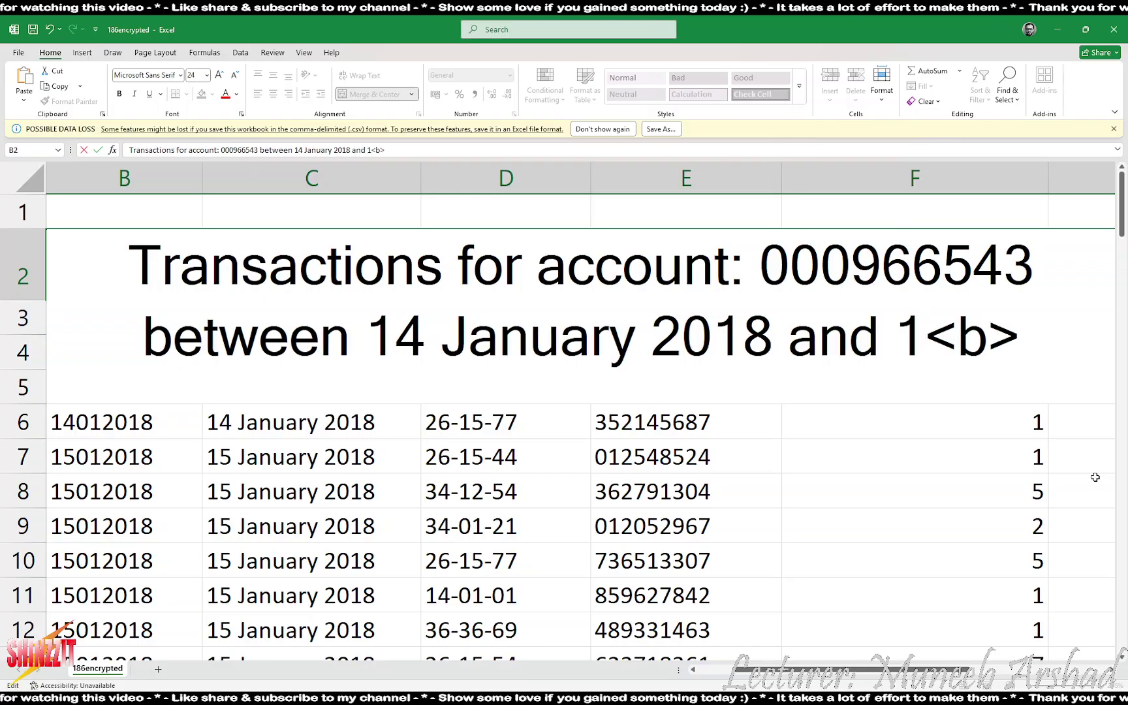
{"action": "type", "text": " January "}
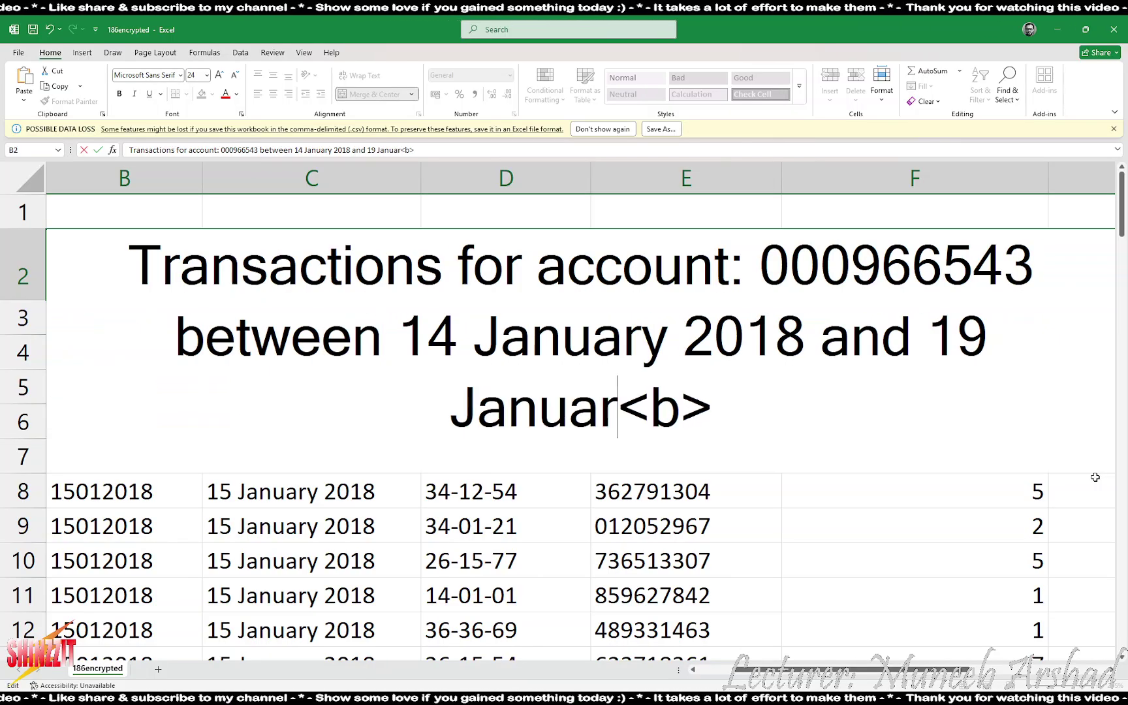
{"action": "type", "text": "2018"}
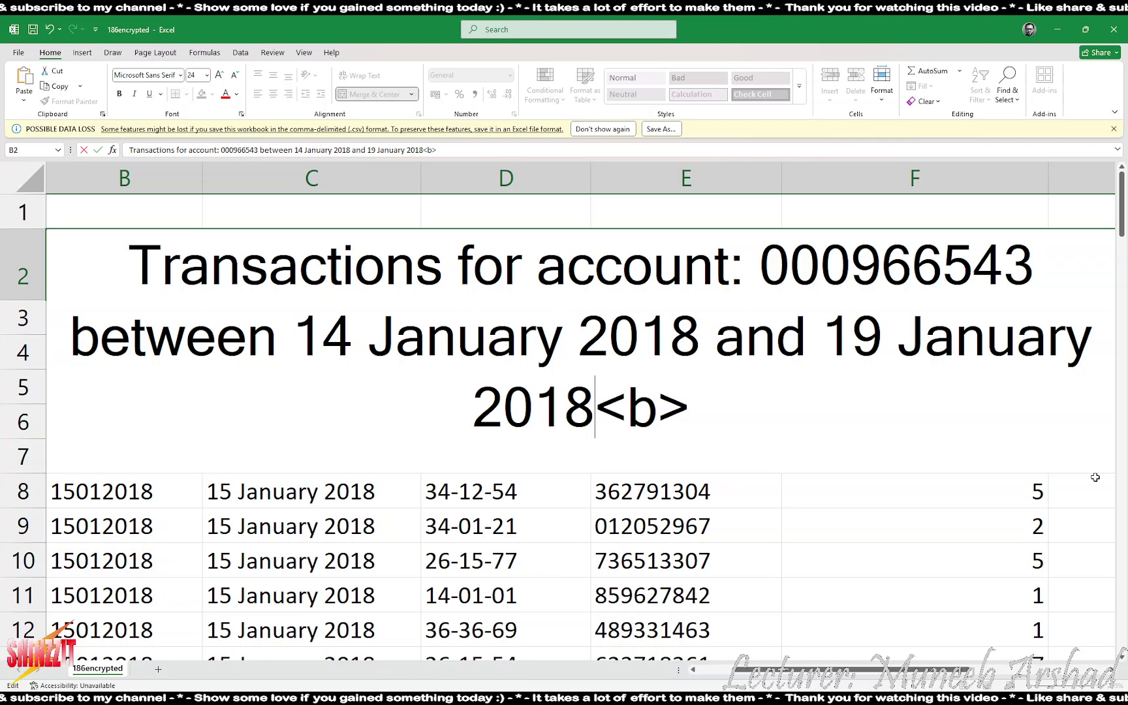
{"action": "key", "text": "Delete"}
{"action": "key", "text": "Delete"}
{"action": "key", "text": "Delete"}
{"action": "key", "text": "Return"}
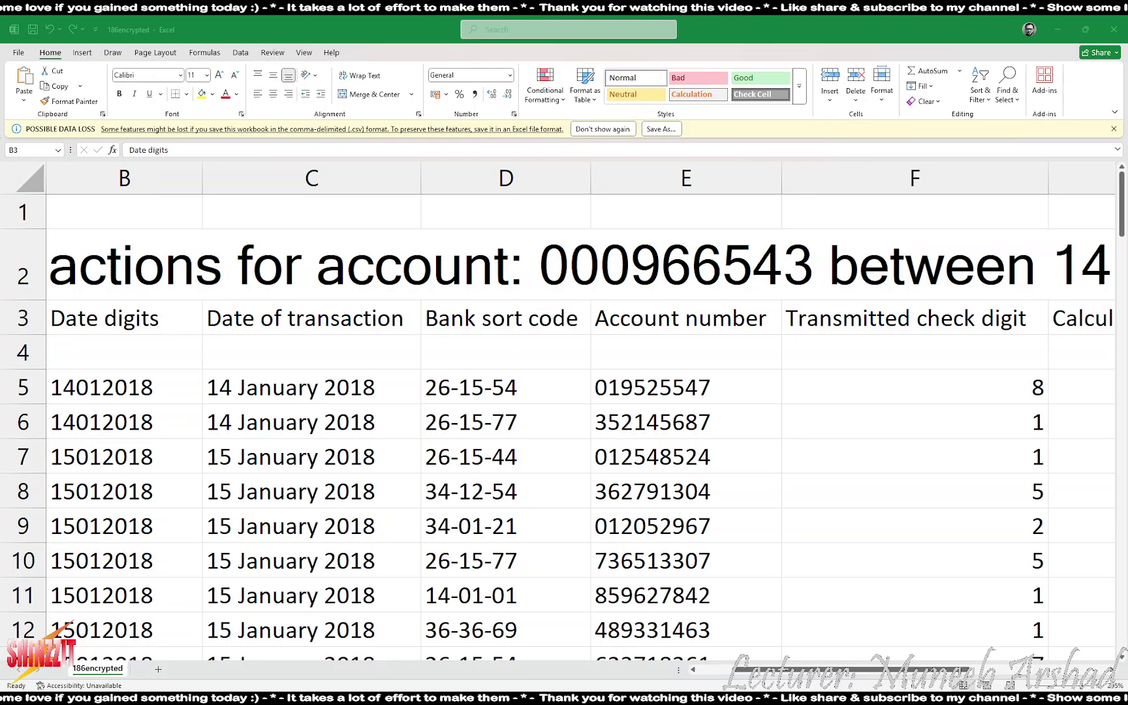
- Return to the 186encrypted workbook and autofit the widths of all its columns
{"action": "key", "text": "alt+Tab"}
{"action": "mouse_move", "coordinate": [886, 692]}
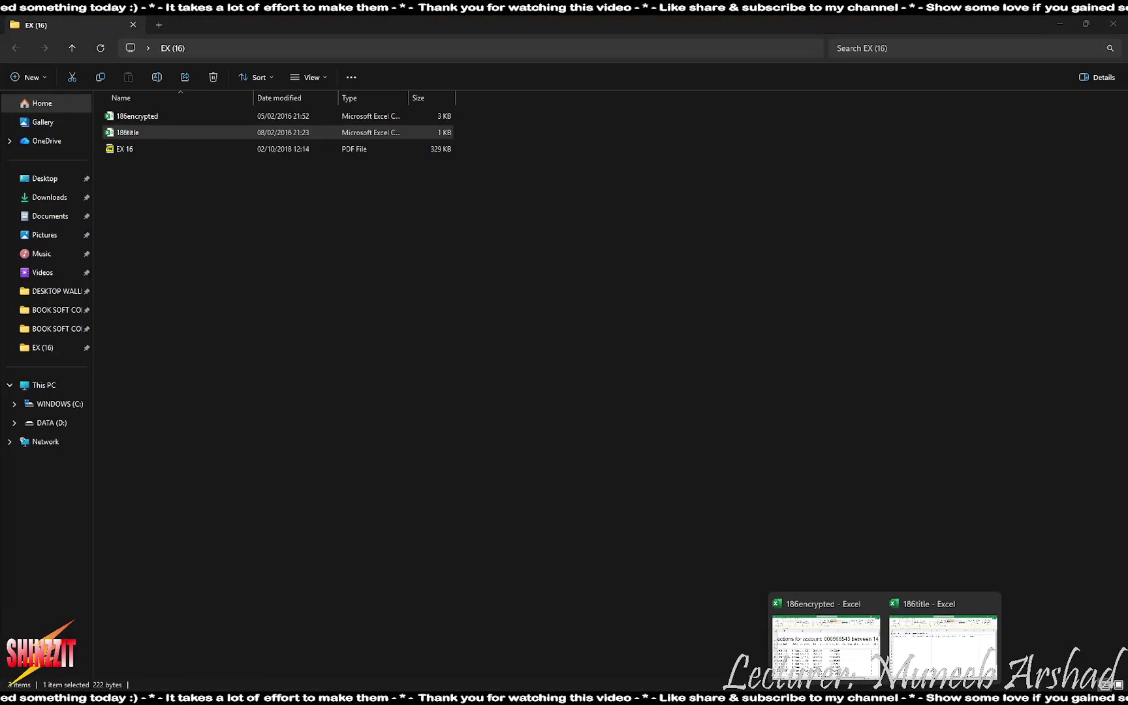
{"action": "left_click", "coordinate": [819, 624]}
{"action": "left_click", "coordinate": [587, 427]}
{"action": "scroll", "coordinate": [586, 427], "scroll_direction": "down", "scroll_amount": 8}
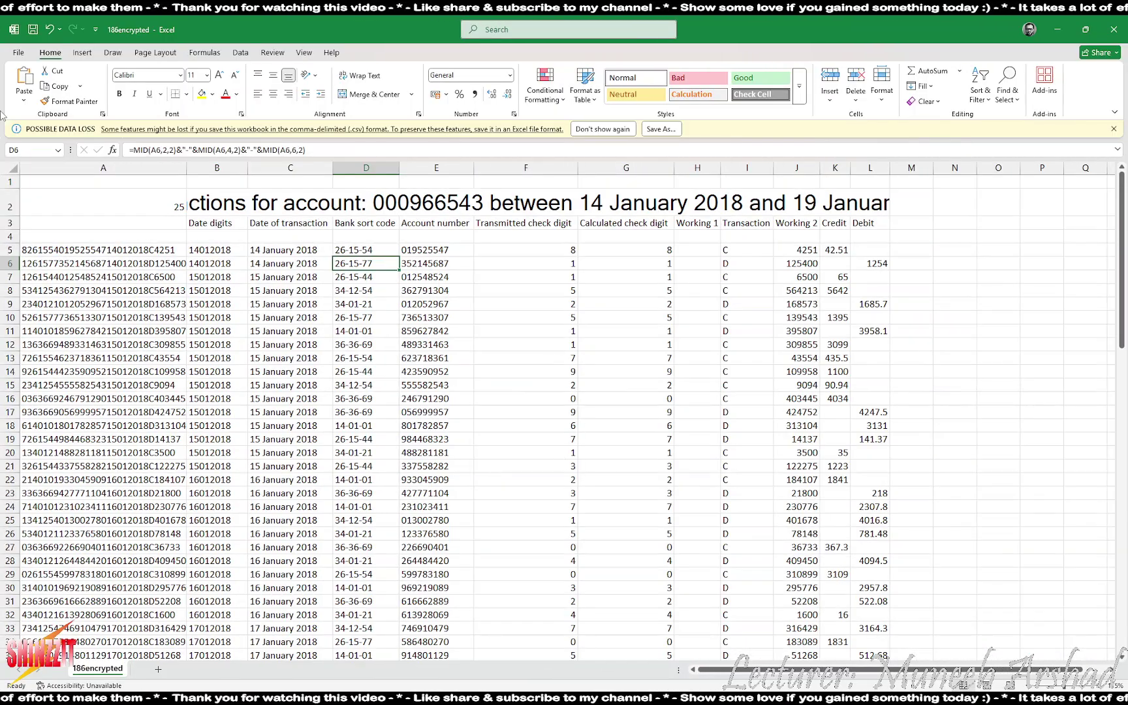
{"action": "left_click", "coordinate": [11, 168]}
{"action": "double_click", "coordinate": [192, 168]}
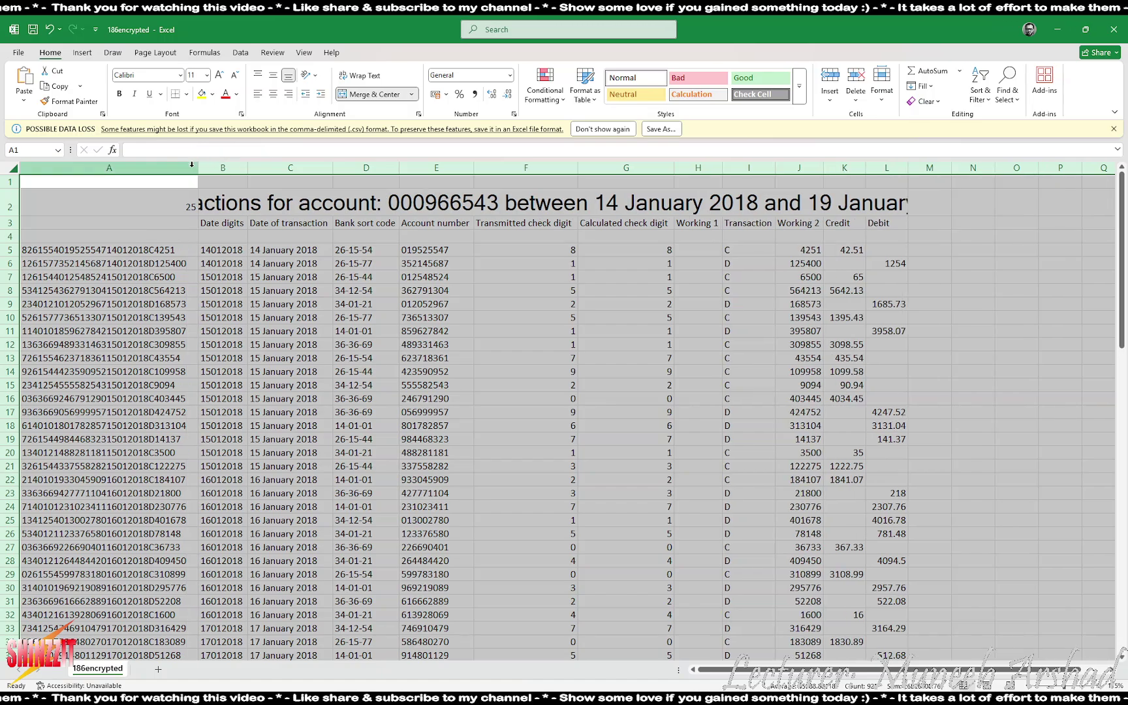
- Widen the Date digits column slightly and the Debit column more to give the row 2 heading extra room
{"action": "left_click", "coordinate": [506, 345]}
{"action": "left_click_drag", "start_coordinate": [243, 168], "coordinate": [261, 168]}
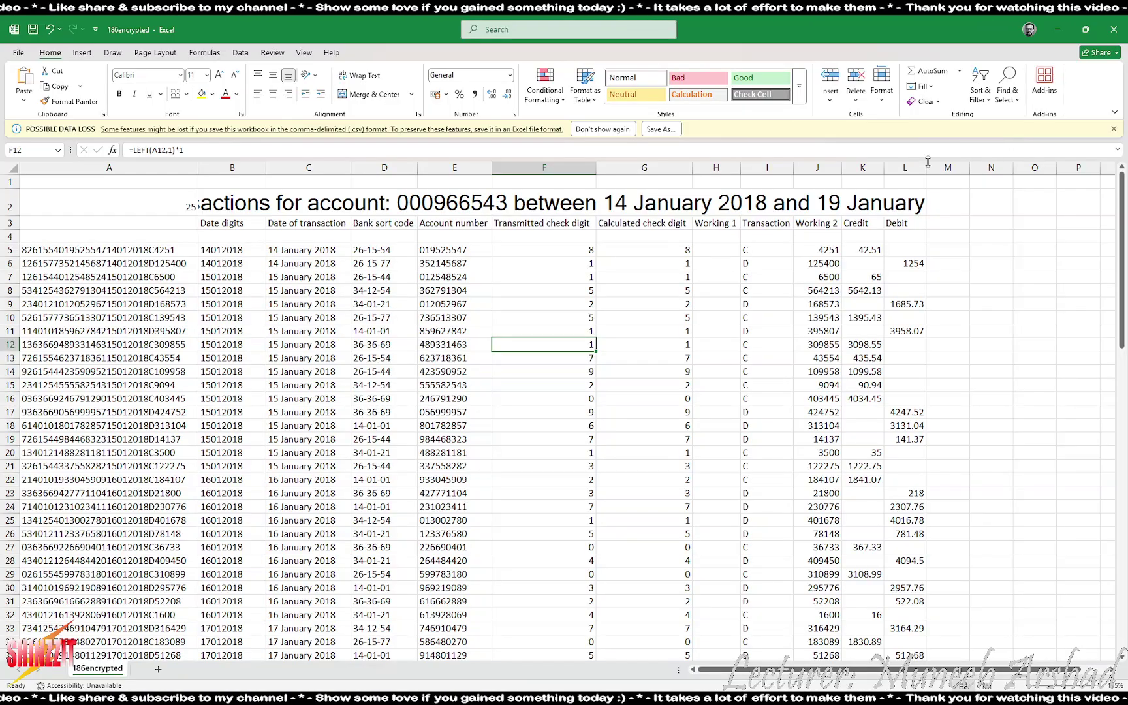
{"action": "left_click_drag", "start_coordinate": [927, 163], "coordinate": [988, 168]}
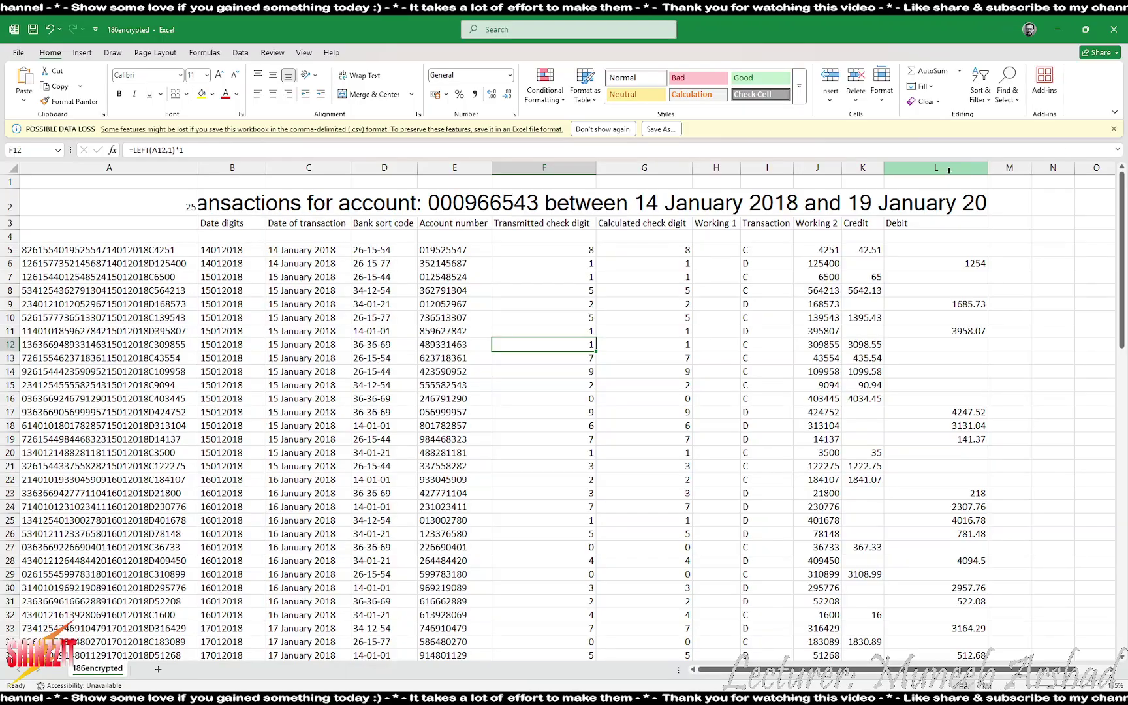
- Widen the Transmitted check digit, Account number and Bank sort code columns to give the row 2 heading more room
{"action": "left_click_drag", "start_coordinate": [592, 170], "coordinate": [629, 169]}
{"action": "left_click_drag", "start_coordinate": [491, 169], "coordinate": [542, 169]}
{"action": "left_click_drag", "start_coordinate": [417, 168], "coordinate": [467, 169]}
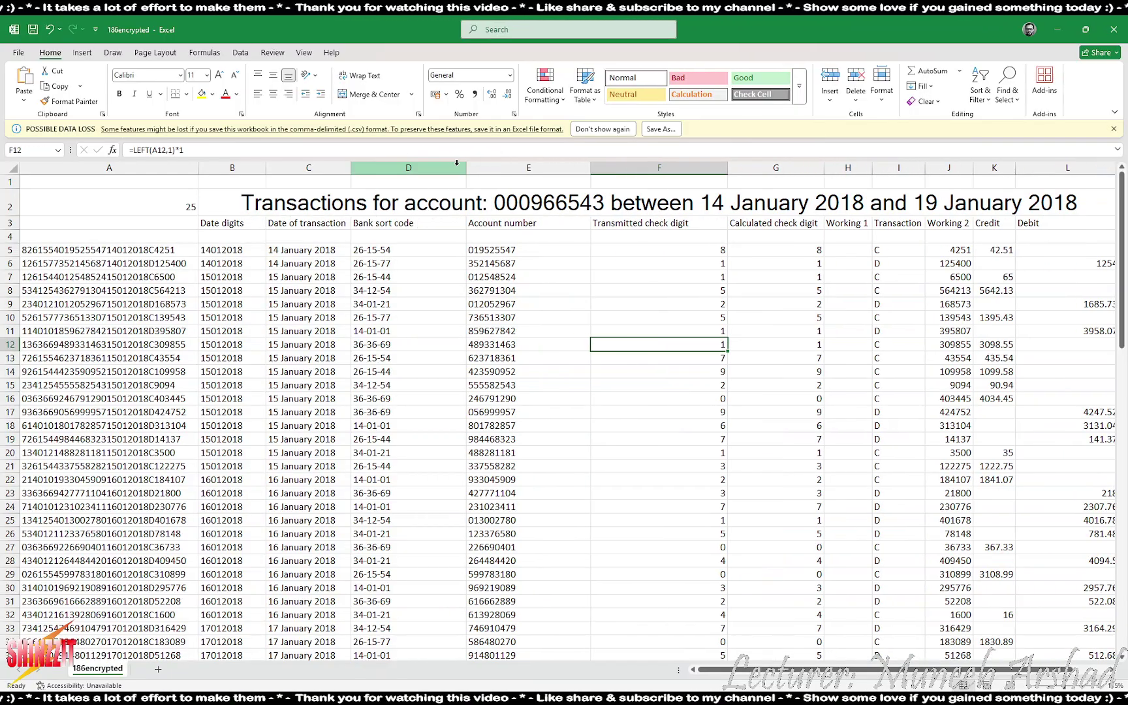
{"action": "scroll", "coordinate": [554, 330], "scroll_direction": "down", "scroll_amount": 2}
{"action": "scroll", "coordinate": [554, 328], "scroll_direction": "up", "scroll_amount": 1}
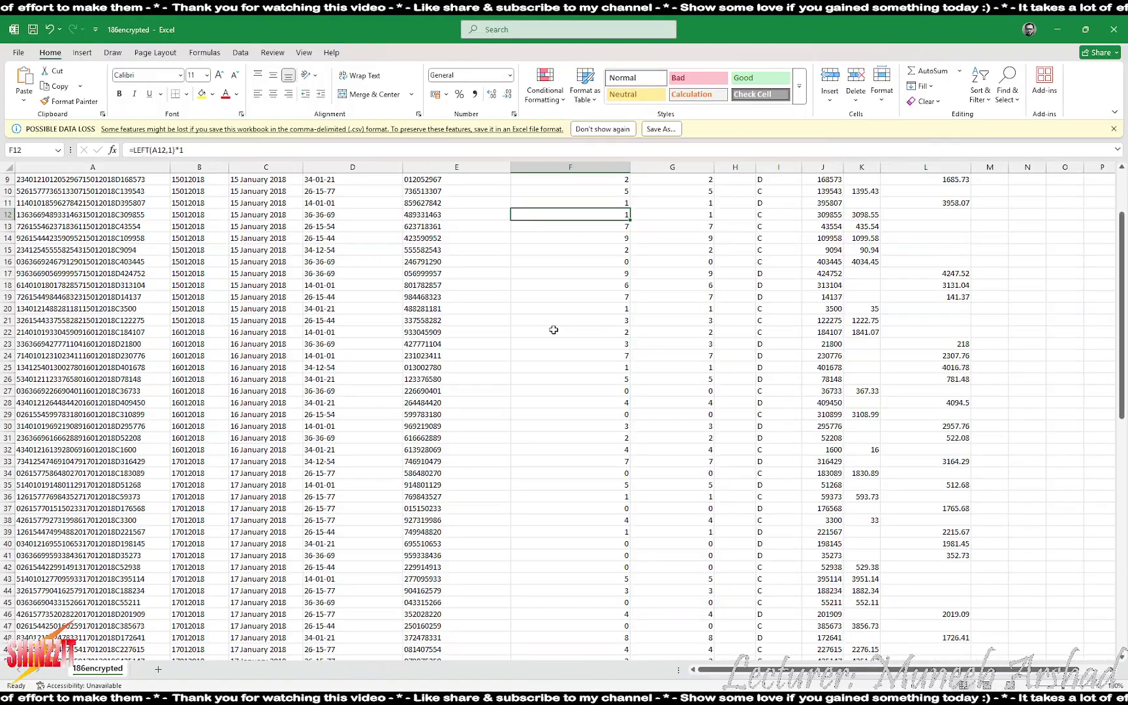
{"action": "scroll", "coordinate": [500, 350], "scroll_direction": "up", "scroll_amount": 5}
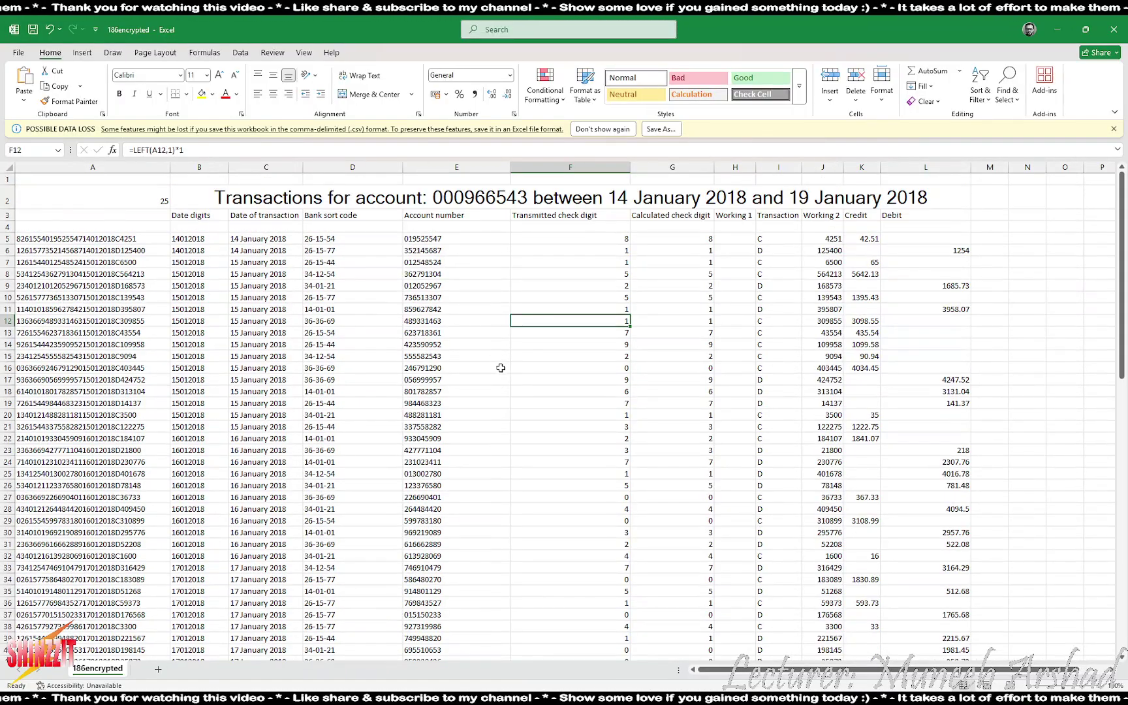
- Narrow the Transmitted check digit column to roughly fit its header and autofit the Account number column
{"action": "left_click_drag", "start_coordinate": [630, 165], "coordinate": [603, 167]}
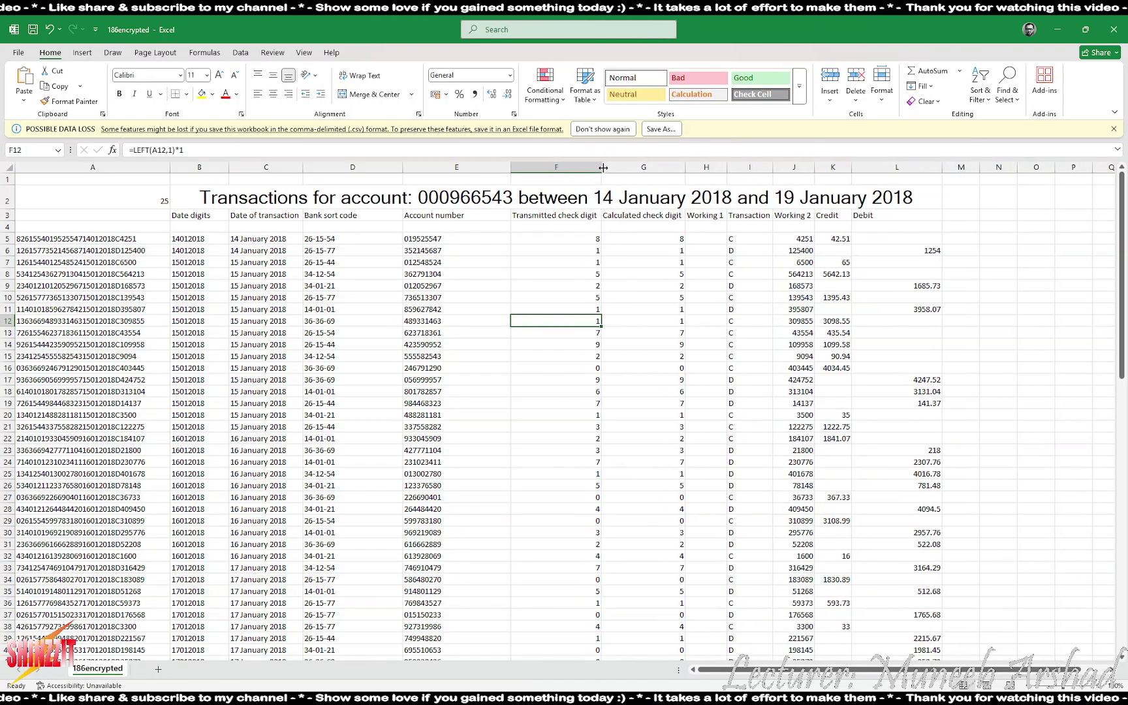
{"action": "double_click", "coordinate": [511, 166]}
{"action": "left_click", "coordinate": [488, 450]}
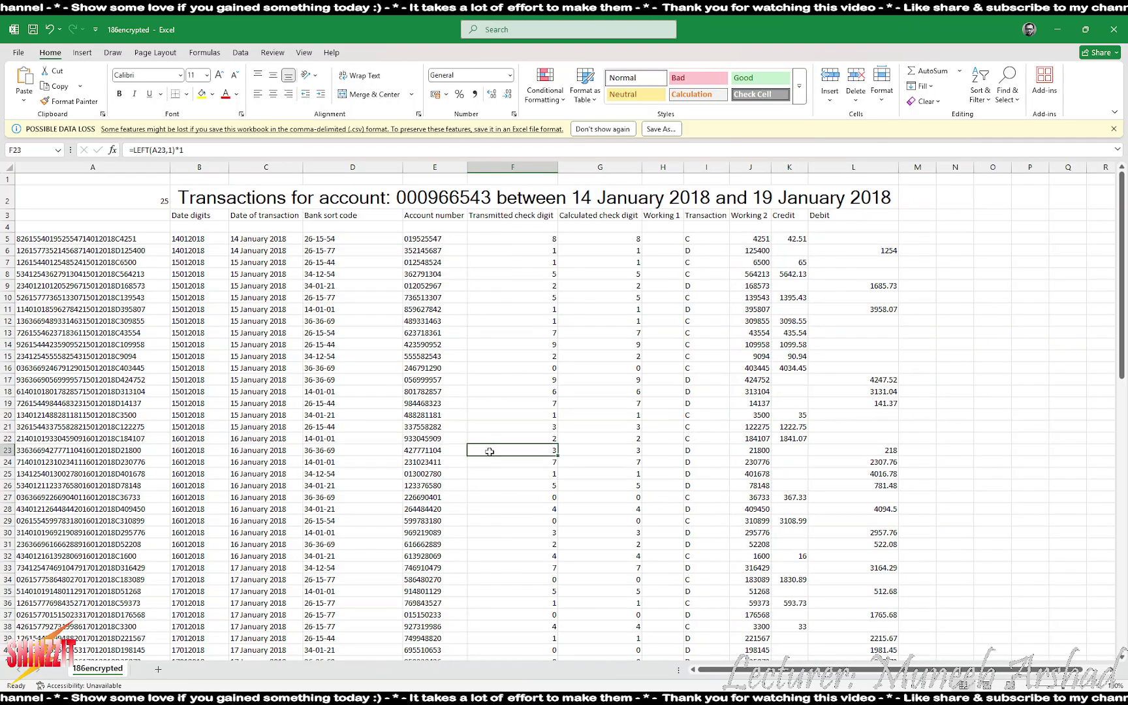
- Look up the question 10 layout in EX 16.pdf and add a new worksheet to the 186encrypted workbook
{"action": "key", "text": "alt+Tab"}
{"action": "key", "text": "alt+Tab"}
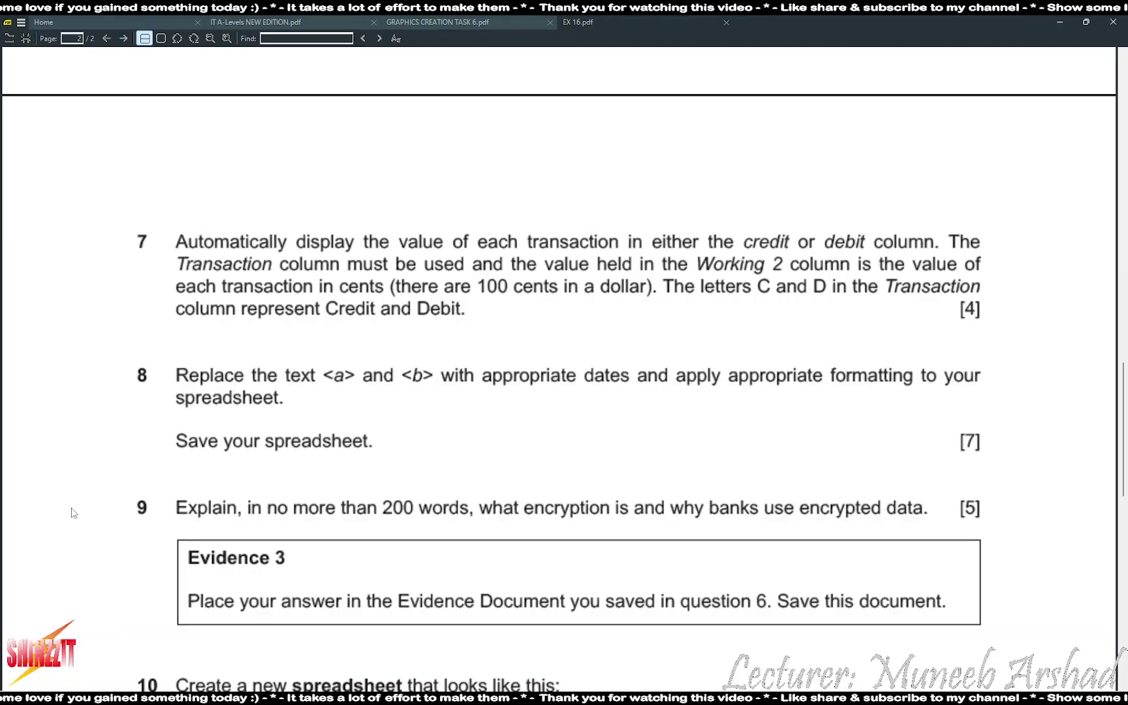
{"action": "scroll", "coordinate": [76, 515], "scroll_direction": "down", "scroll_amount": 2}
{"action": "scroll", "coordinate": [77, 515], "scroll_direction": "down", "scroll_amount": 4}
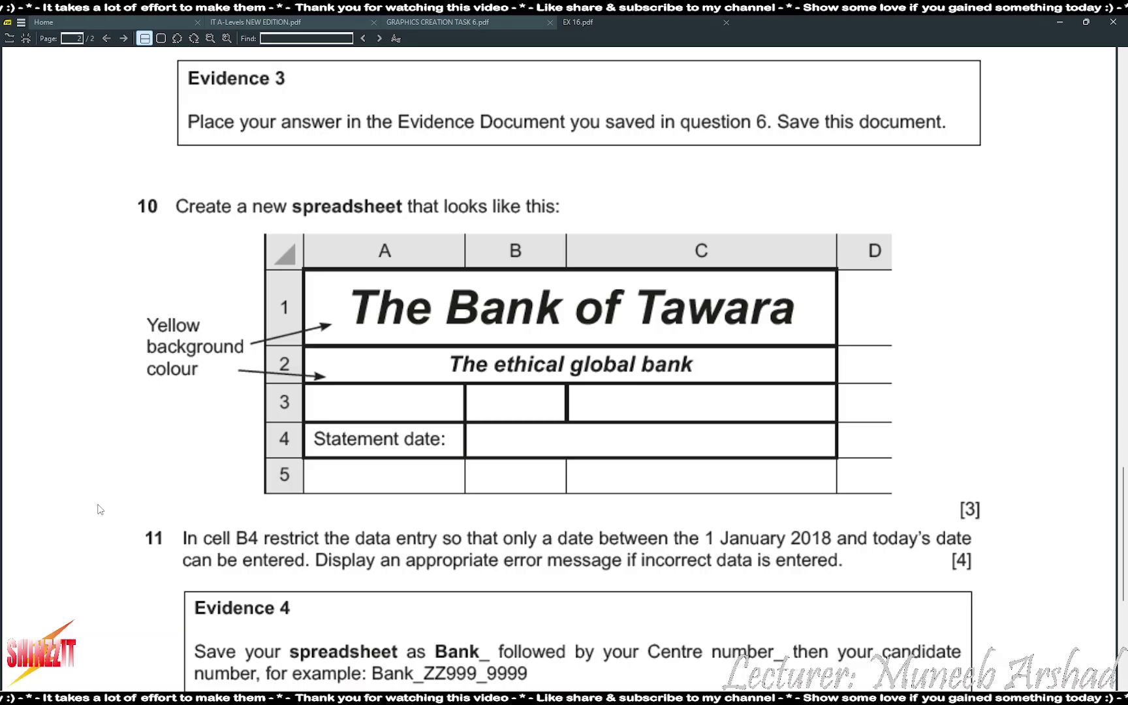
{"action": "key", "text": "alt+Tab"}
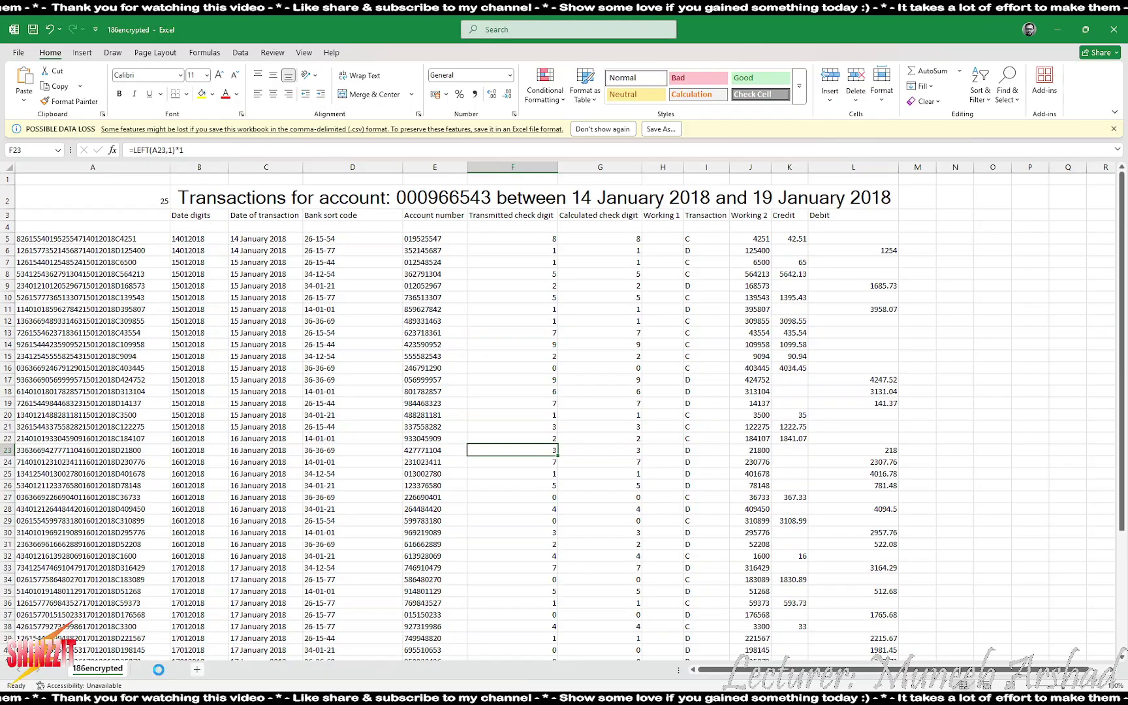
{"action": "left_click", "coordinate": [158, 669]}
{"action": "scroll", "coordinate": [81, 247], "scroll_direction": "up", "scroll_amount": 5, "text": "ctrl"}
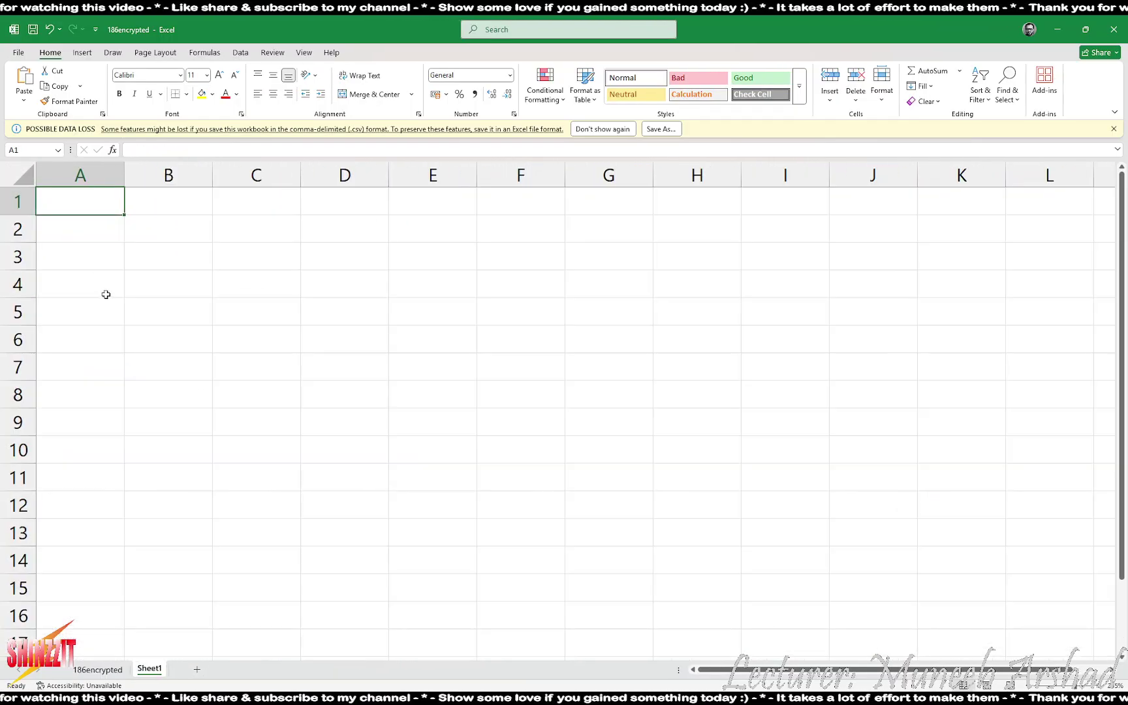
- Enter the title The Bank of Tawara in cell A1 of the new sheet, following the EX 16.pdf layout
{"action": "key", "text": "alt+Tab"}
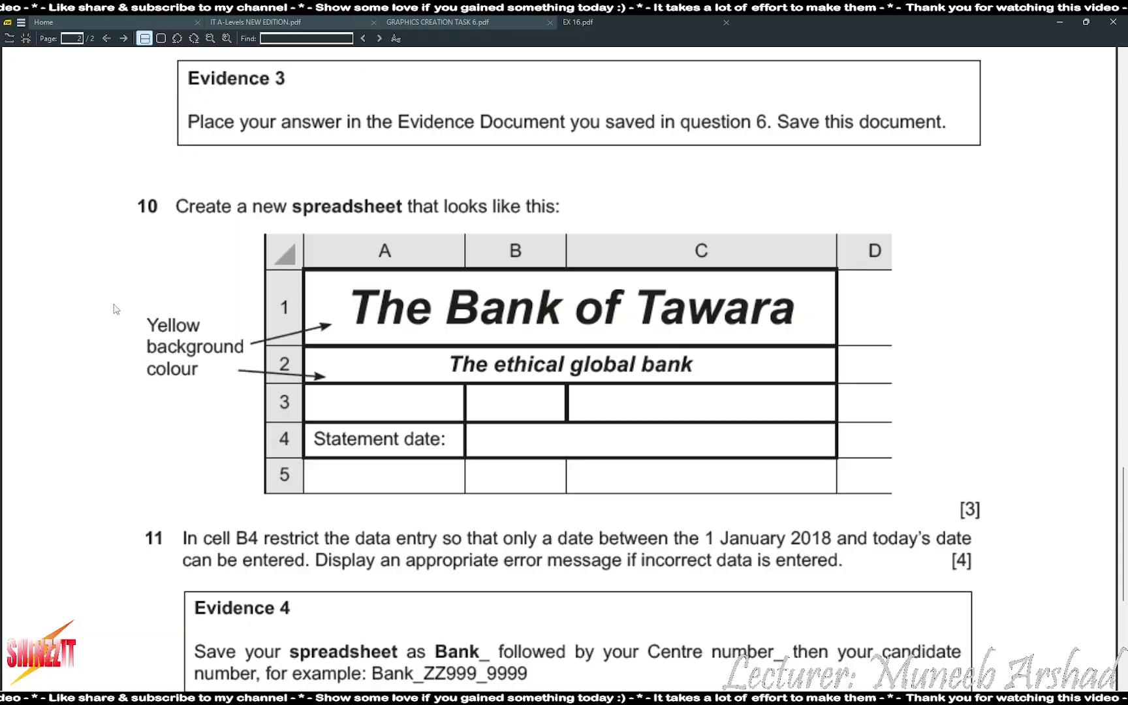
{"action": "key", "text": "alt+Tab"}
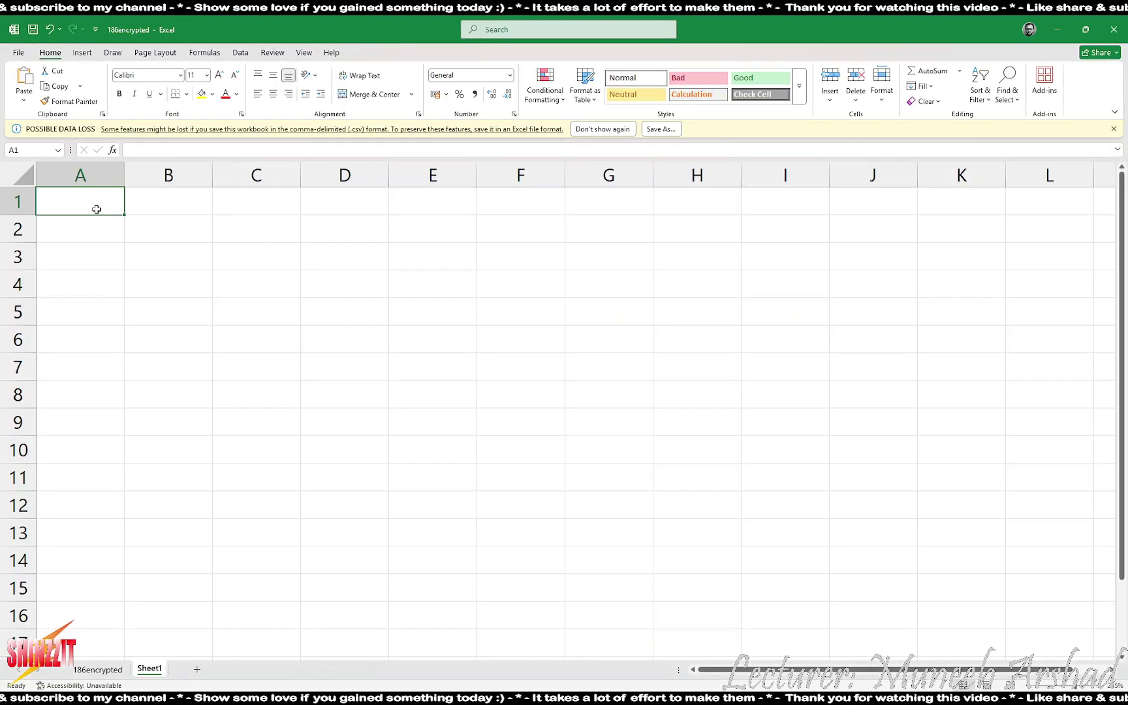
{"action": "type", "text": "The Bank"}
{"action": "type", "text": "of Tawara"}
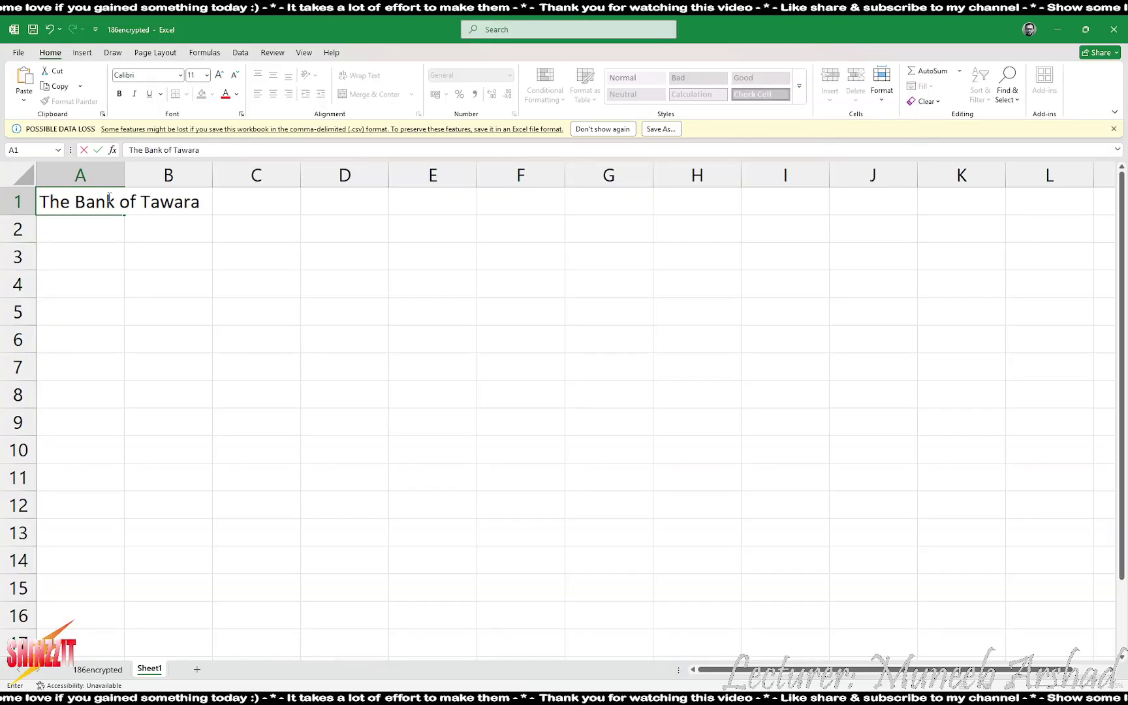
{"action": "key", "text": "Return"}
- Merge and centre the title across cells A1:C1 as in the EX 16.pdf layout
{"action": "key", "text": "alt+Tab"}
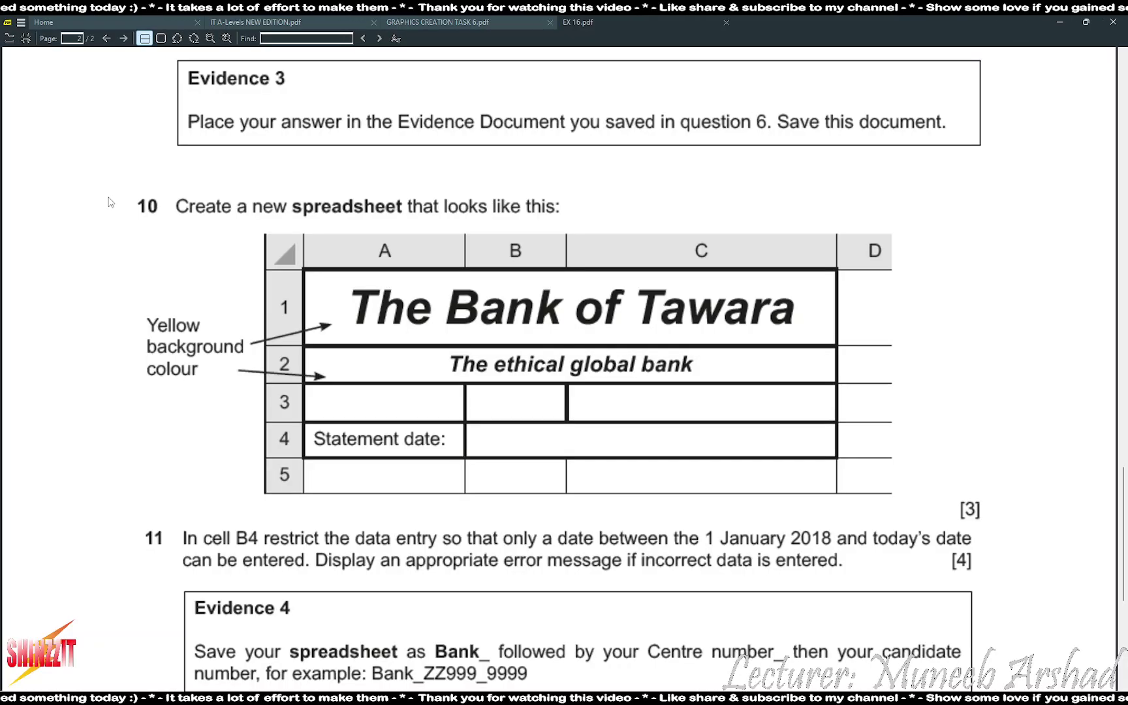
{"action": "key", "text": "alt+Tab"}
{"action": "left_click_drag", "start_coordinate": [82, 199], "coordinate": [234, 199]}
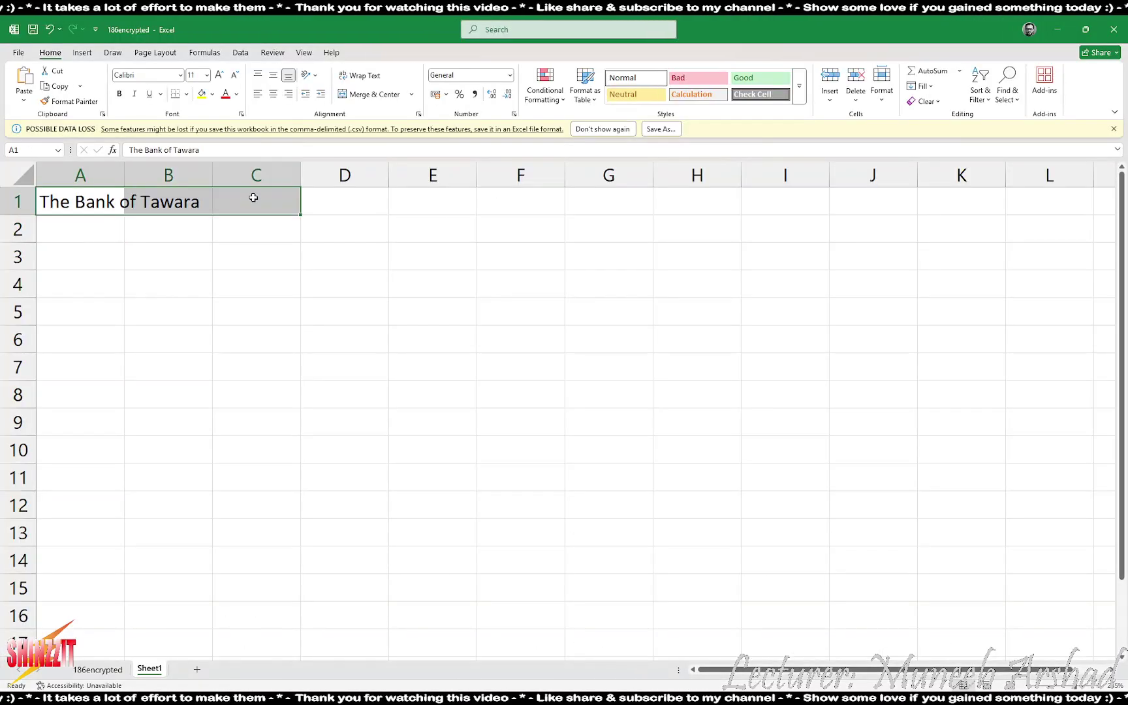
{"action": "key", "text": "alt+h"}
{"action": "key", "text": "m"}
{"action": "key", "text": "c"}
{"action": "left_click", "coordinate": [295, 273]}
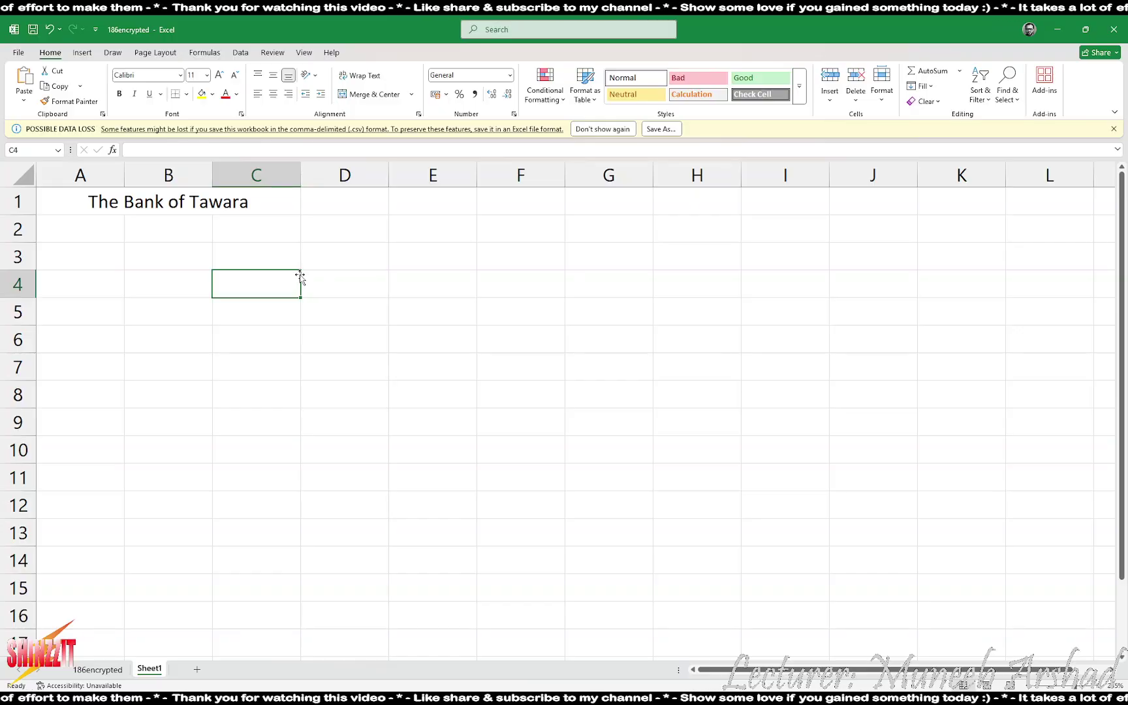
- Enter the subtitle The ethical global bank in cell A2, with a lowercase b in bank as in EX 16.pdf
{"action": "key", "text": "alt+Tab"}
{"action": "key", "text": "alt+Tab"}
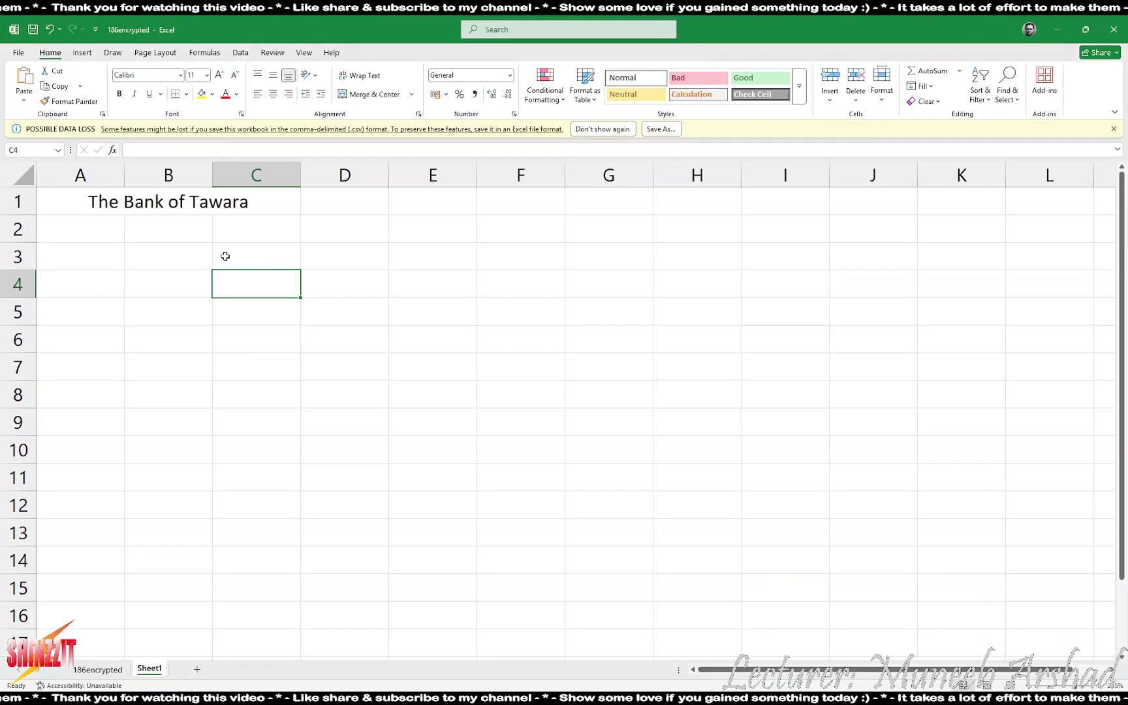
{"action": "left_click", "coordinate": [114, 228]}
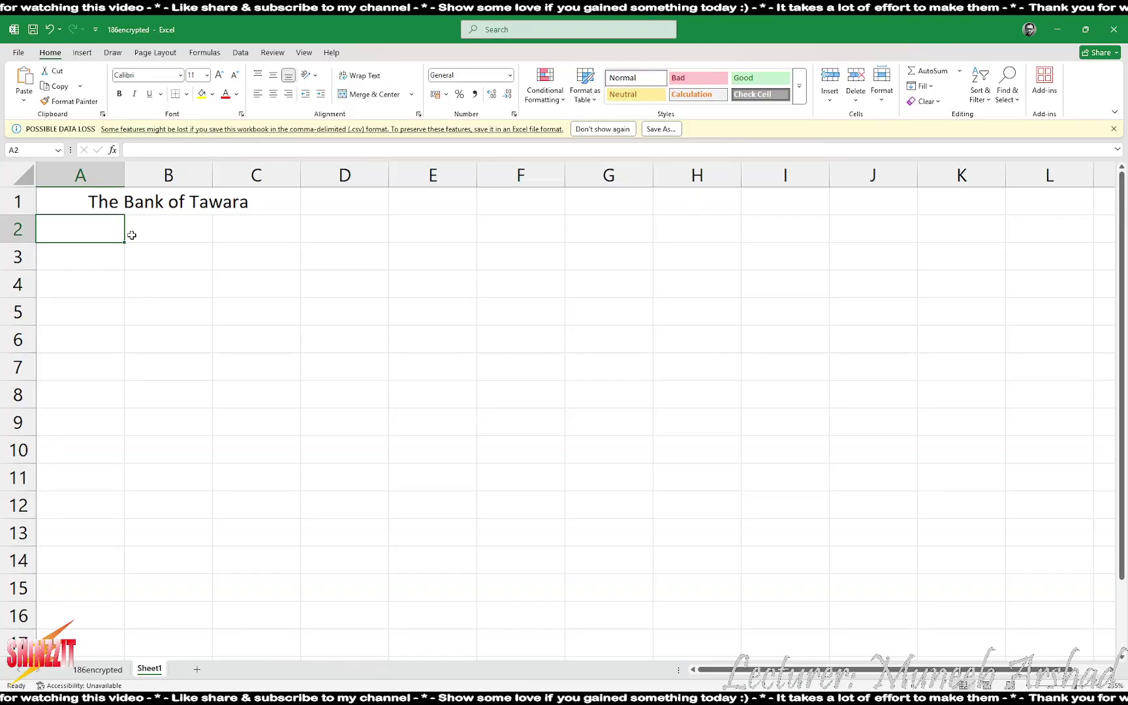
{"action": "type", "text": "The ethica"}
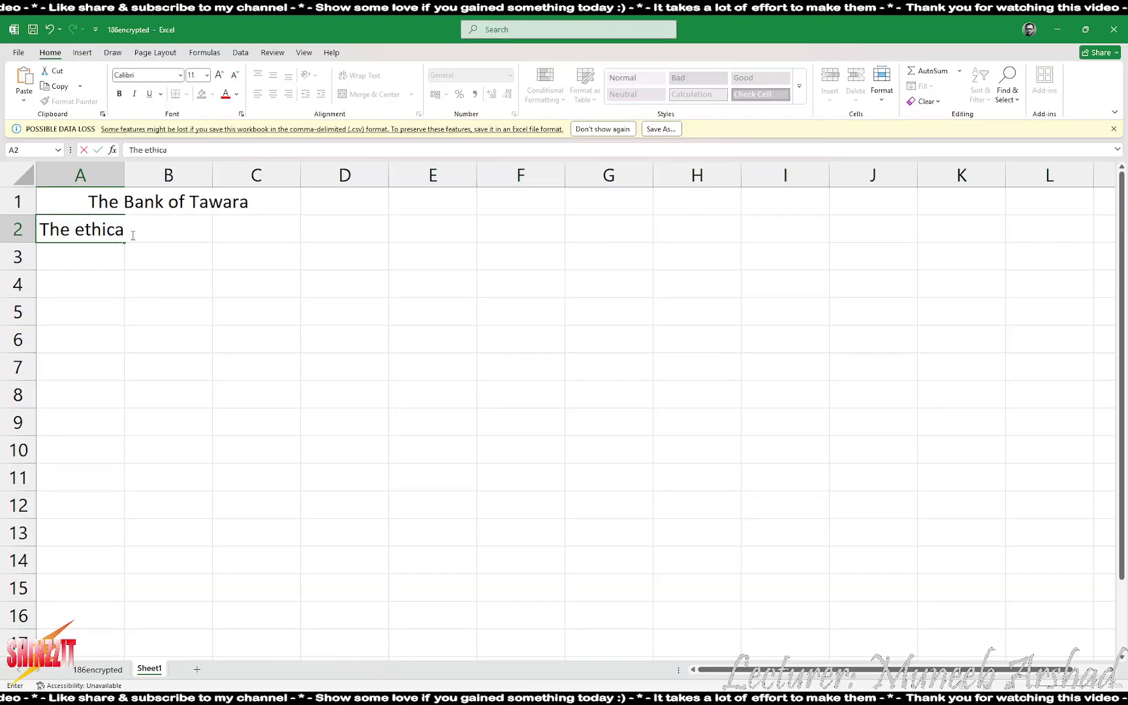
{"action": "type", "text": "l global"}
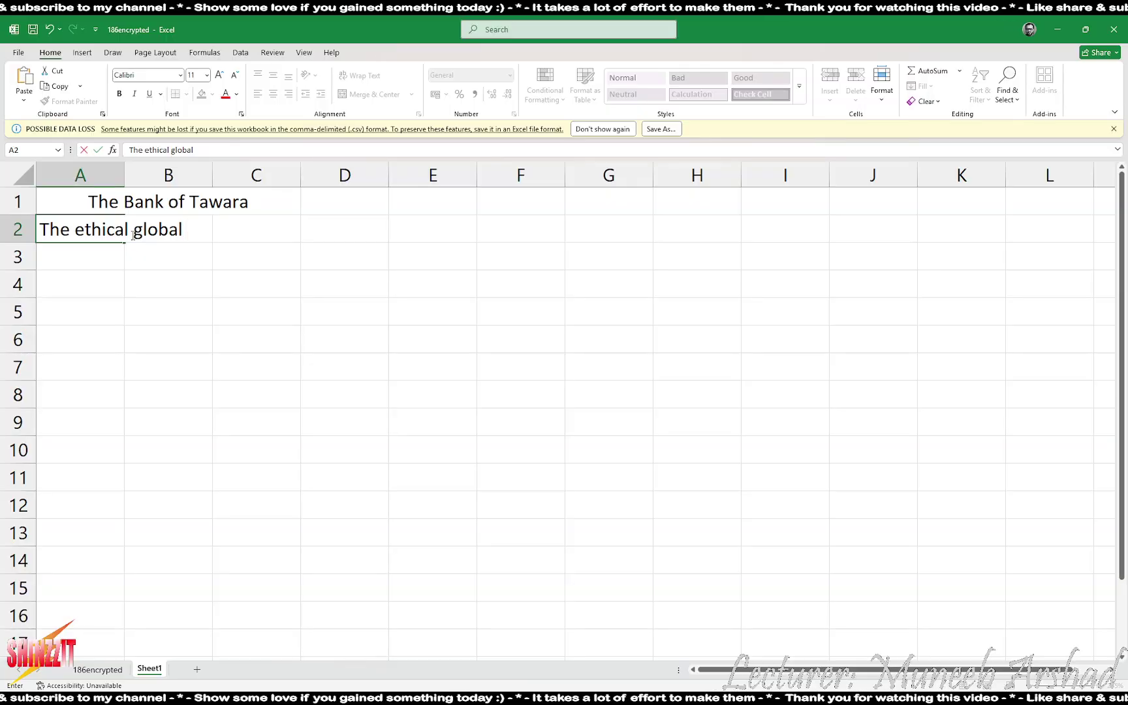
{"action": "type", "text": " Bank"}
{"action": "key", "text": "alt+Tab"}
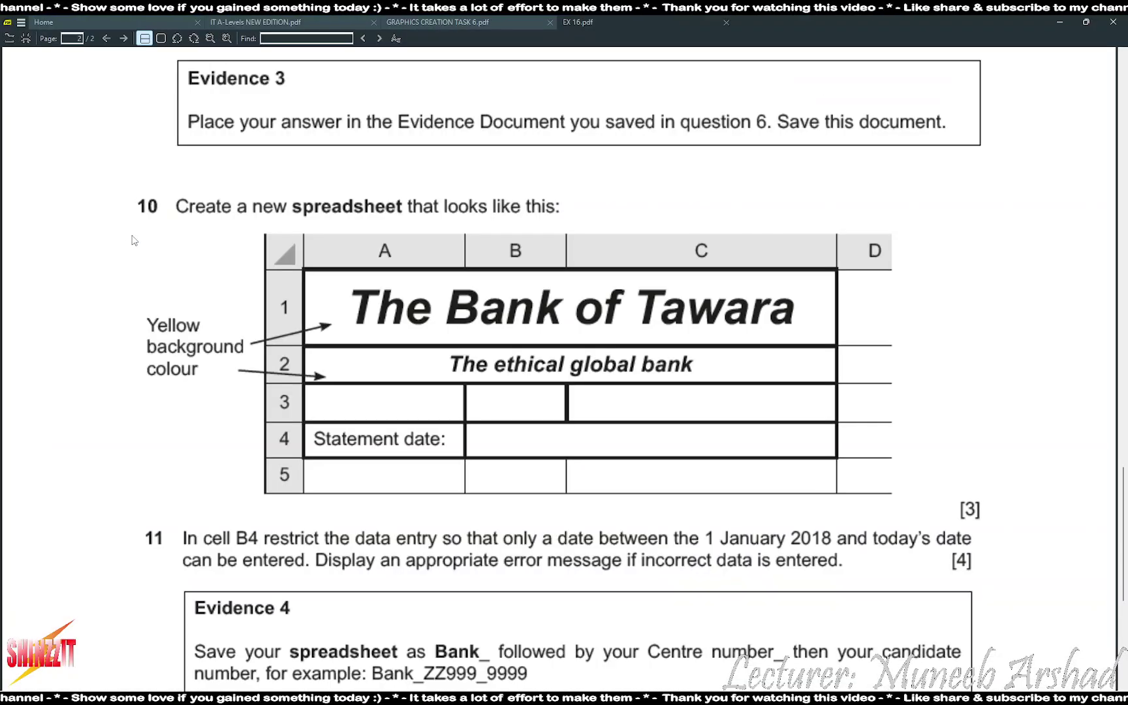
{"action": "key", "text": "alt+Tab"}
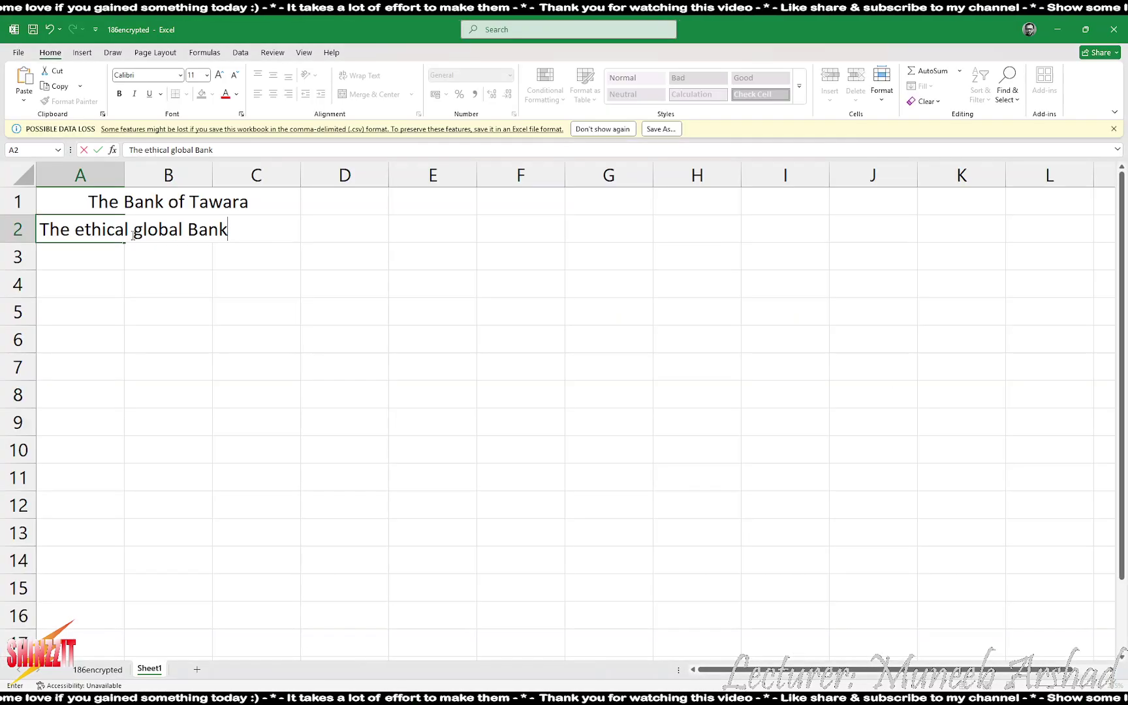
{"action": "key", "text": "BackSpace"}
{"action": "key", "text": "BackSpace"}
{"action": "key", "text": "BackSpace"}
{"action": "key", "text": "BackSpace"}
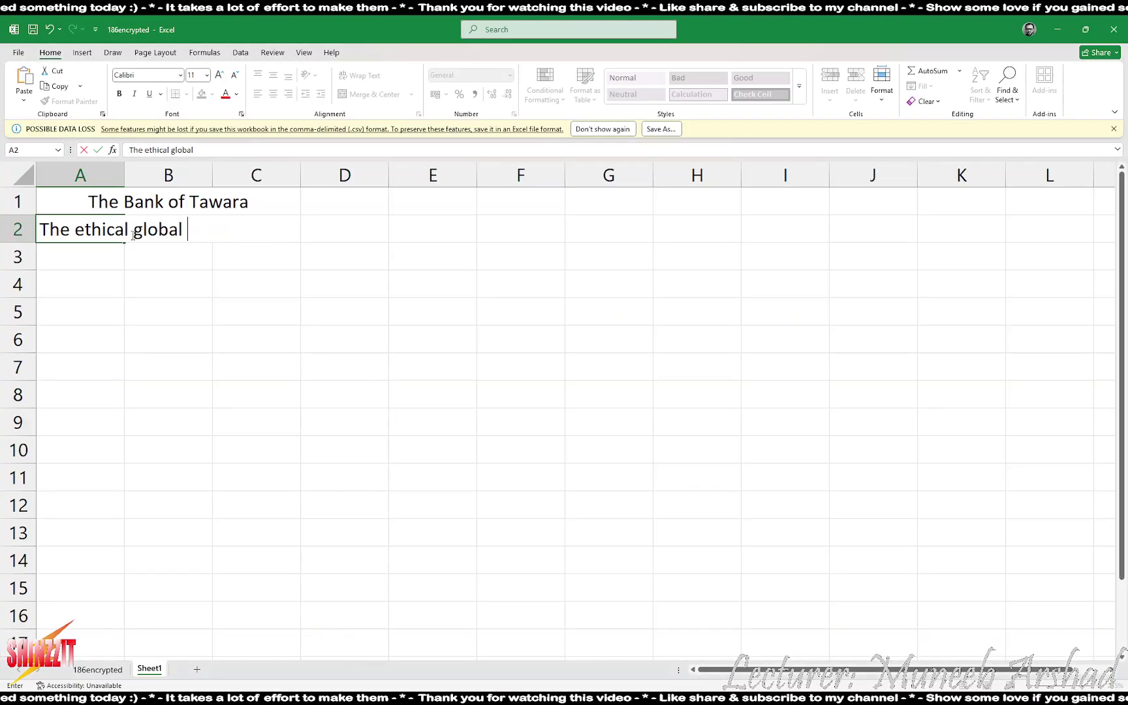
{"action": "type", "text": "bank"}
{"action": "key", "text": "Return"}
- Merge and centre the subtitle across cells A2:C2
{"action": "key", "text": "alt+Tab"}
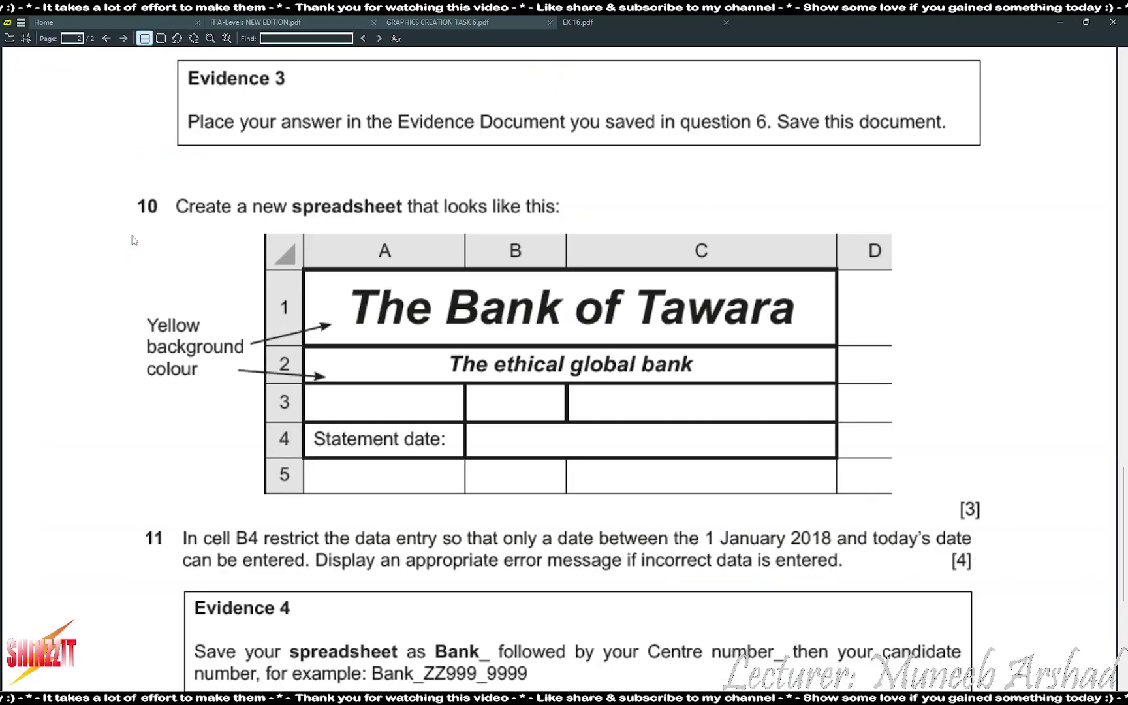
{"action": "key", "text": "alt+Tab"}
{"action": "left_click_drag", "start_coordinate": [108, 232], "coordinate": [252, 229]}
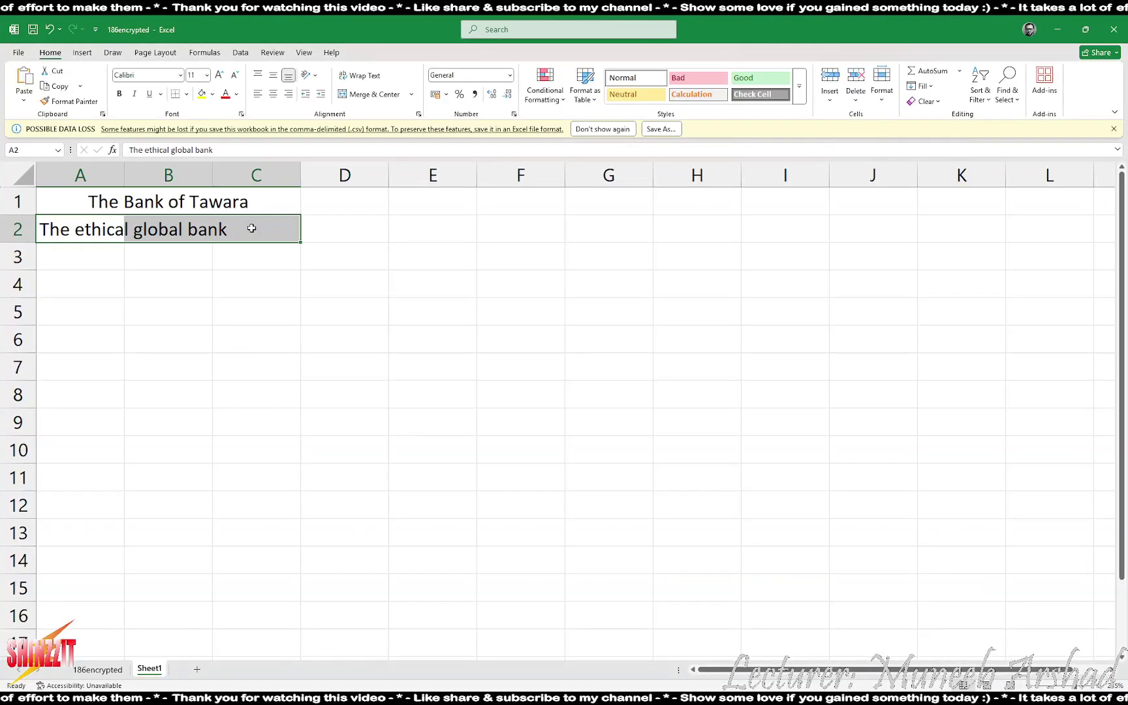
{"action": "left_click", "coordinate": [367, 94]}
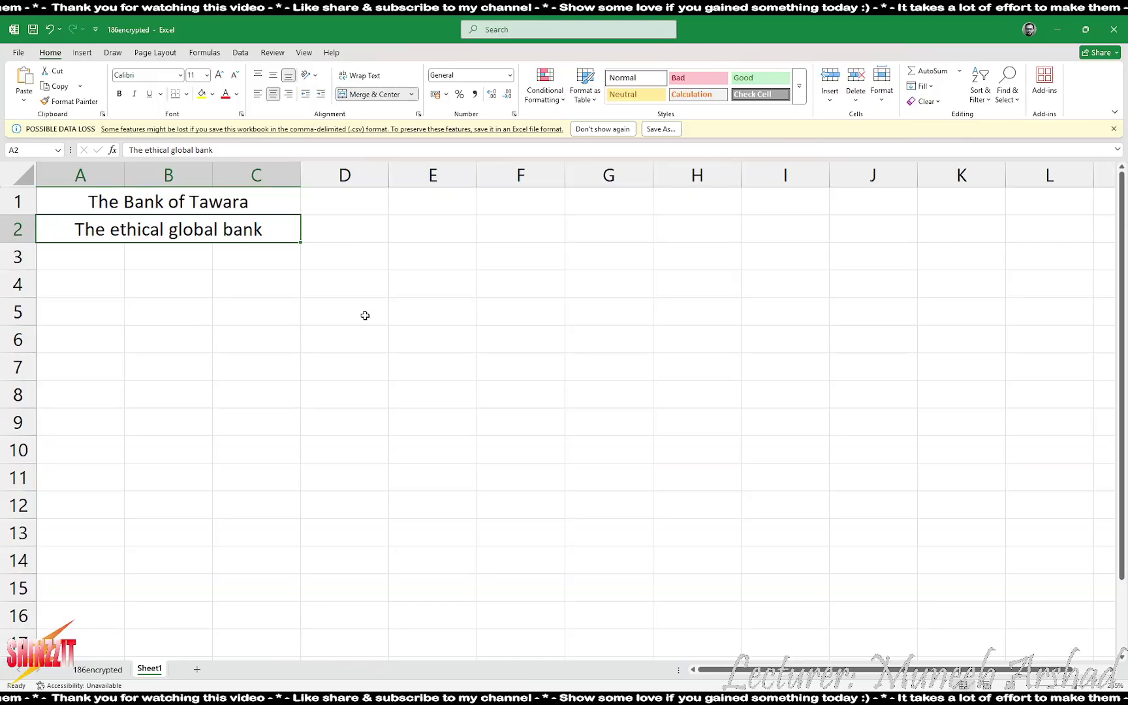
- Check the layout in EX 16.pdf and enter the label Statement Date in cell A4
{"action": "key", "text": "alt+Tab"}
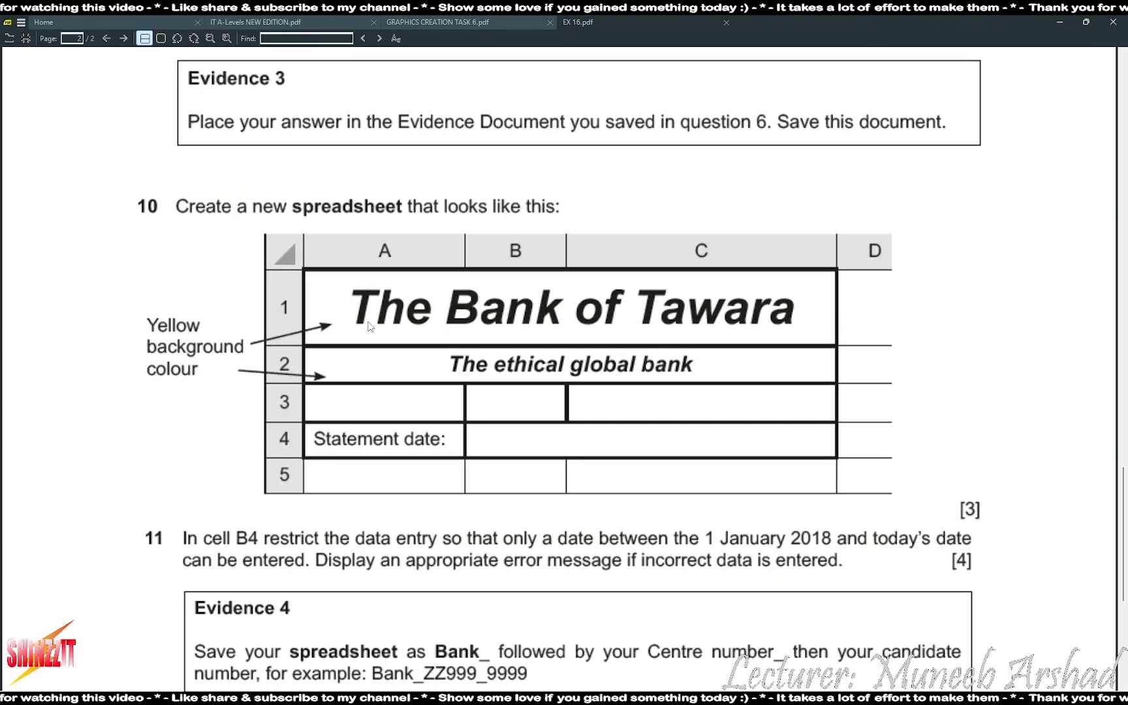
{"action": "key", "text": "alt+Tab"}
{"action": "left_click", "coordinate": [342, 317]}
{"action": "left_click", "coordinate": [88, 285]}
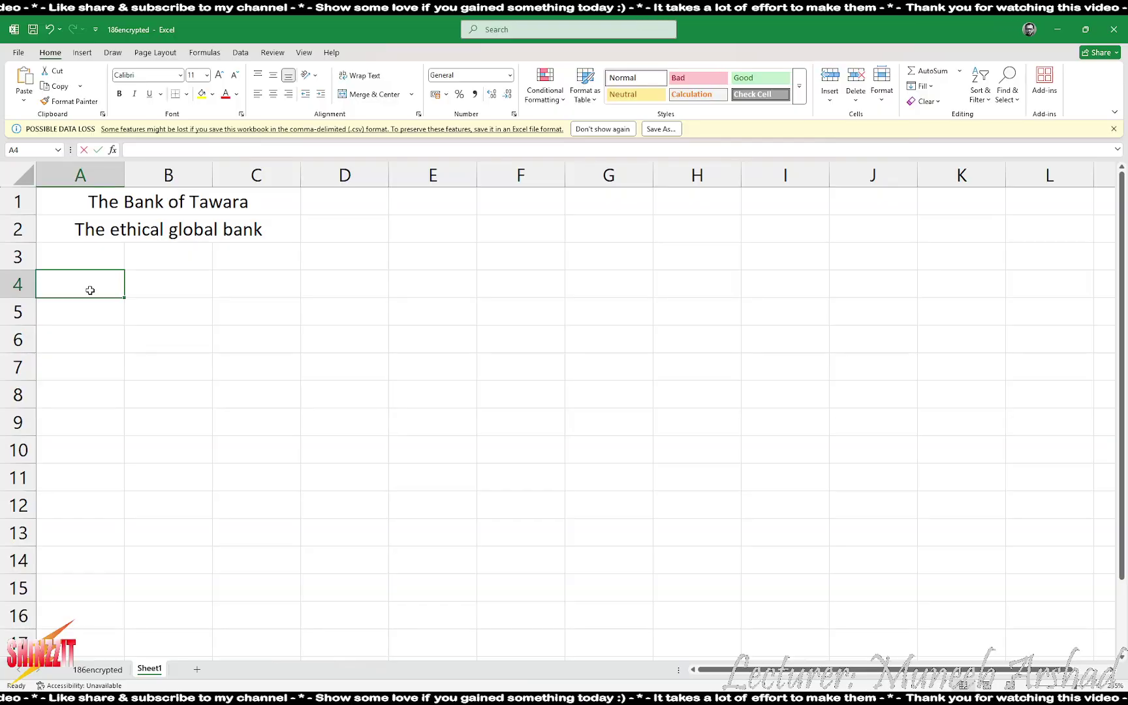
{"action": "type", "text": "Statement"}
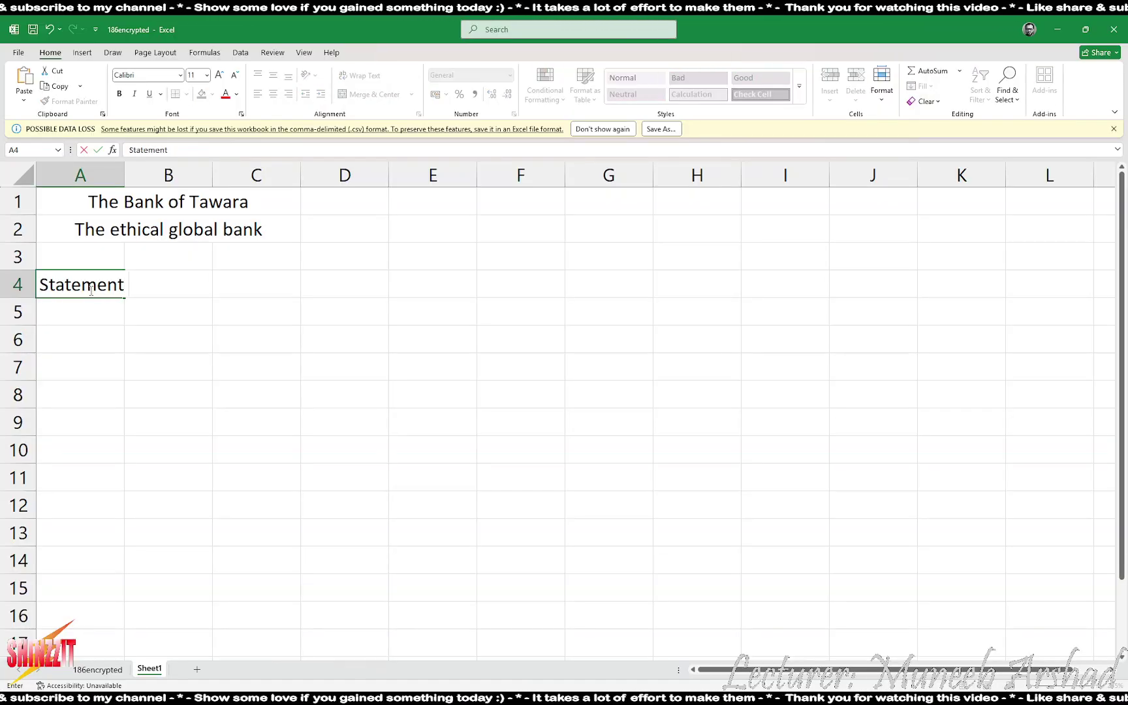
{"action": "type", "text": " Dat"}
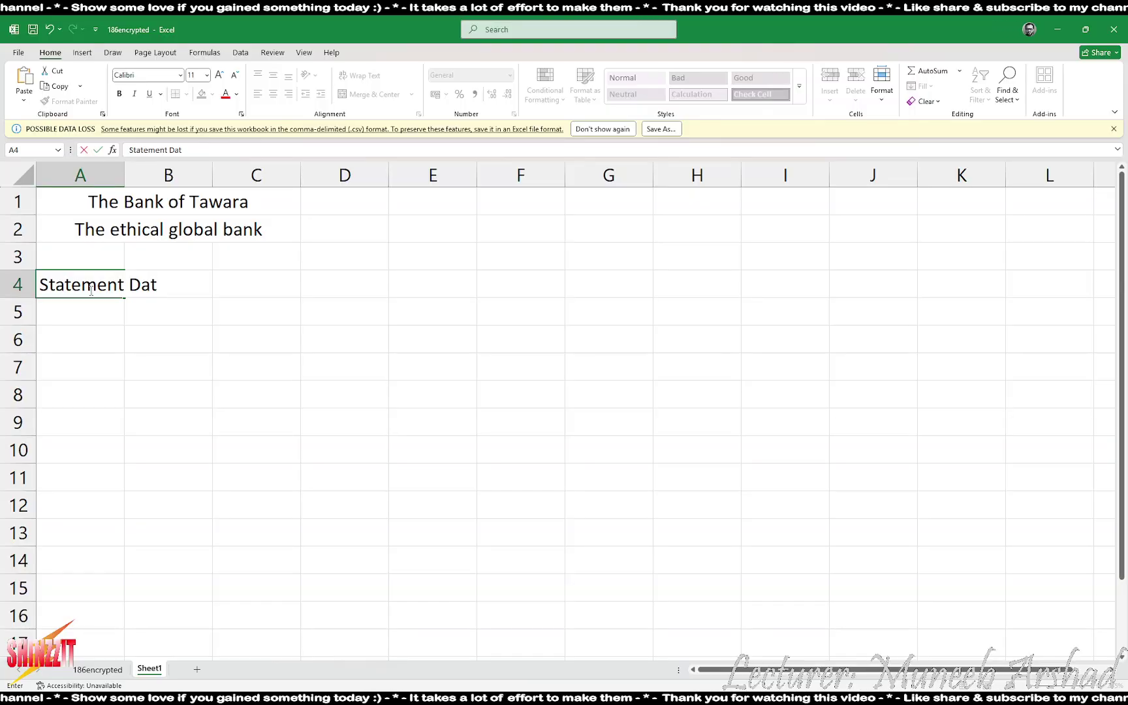
{"action": "type", "text": "e"}
{"action": "key", "text": "Return"}
- Apply all borders to cells A1:C4 after comparing with the question 10 layout in EX 16.pdf
{"action": "key", "text": "alt+Tab"}
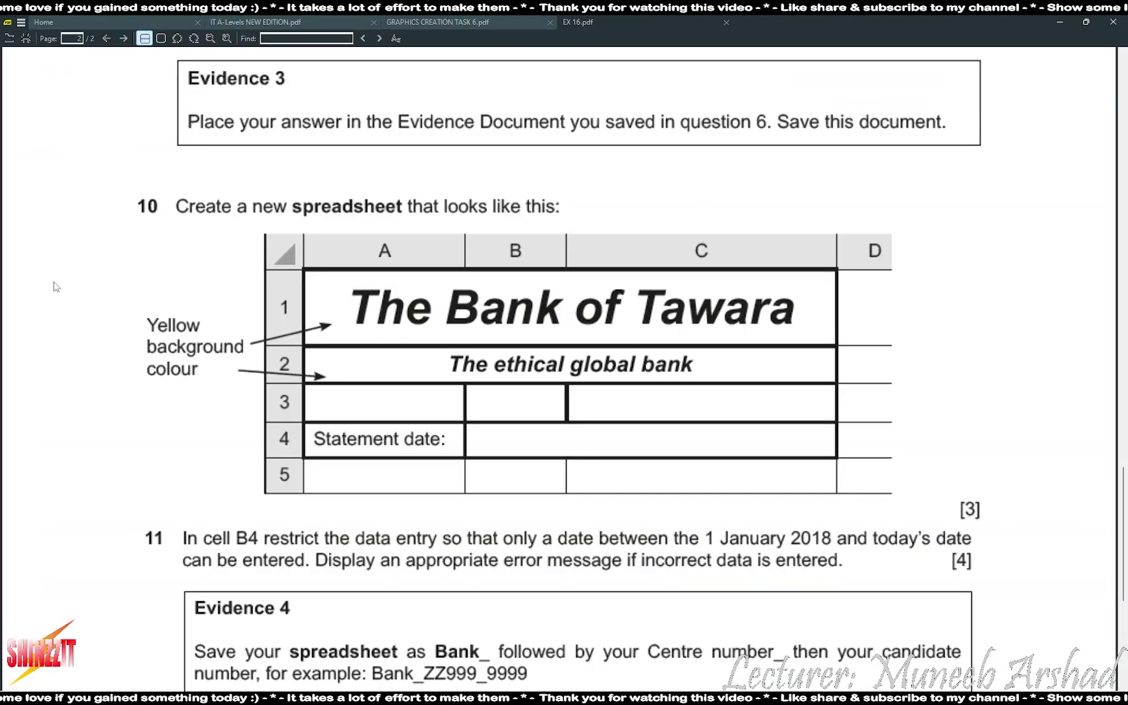
{"action": "key", "text": "alt+Tab"}
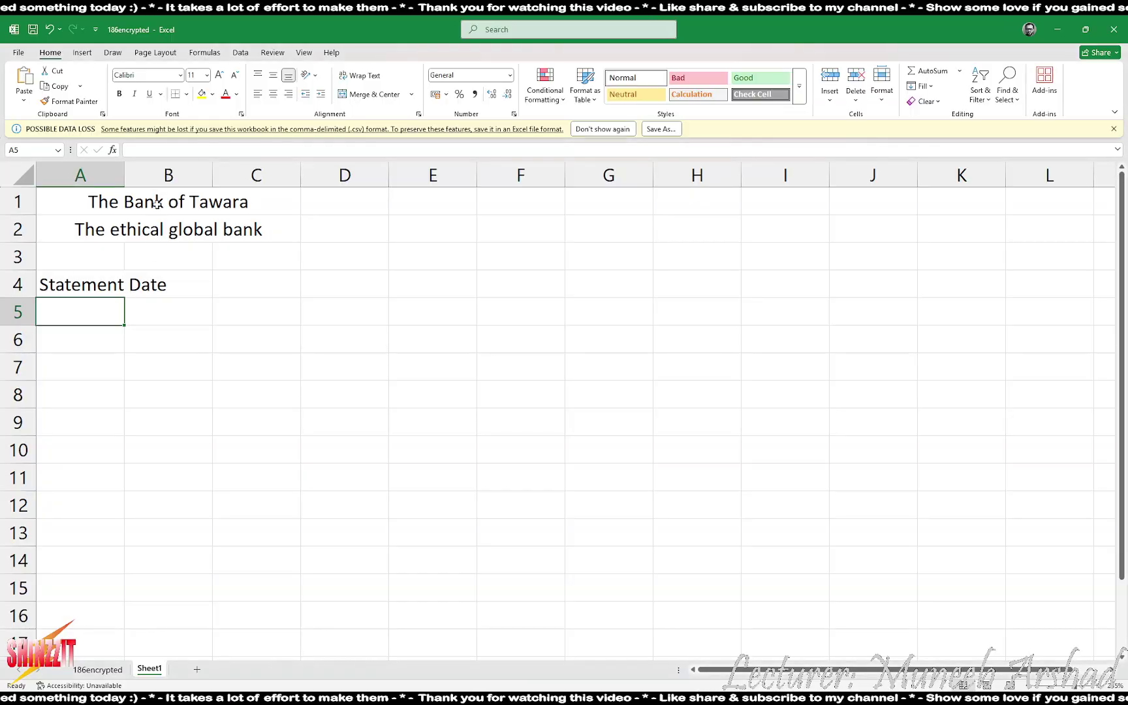
{"action": "left_click_drag", "start_coordinate": [157, 204], "coordinate": [166, 290]}
{"action": "key", "text": "alt+Tab"}
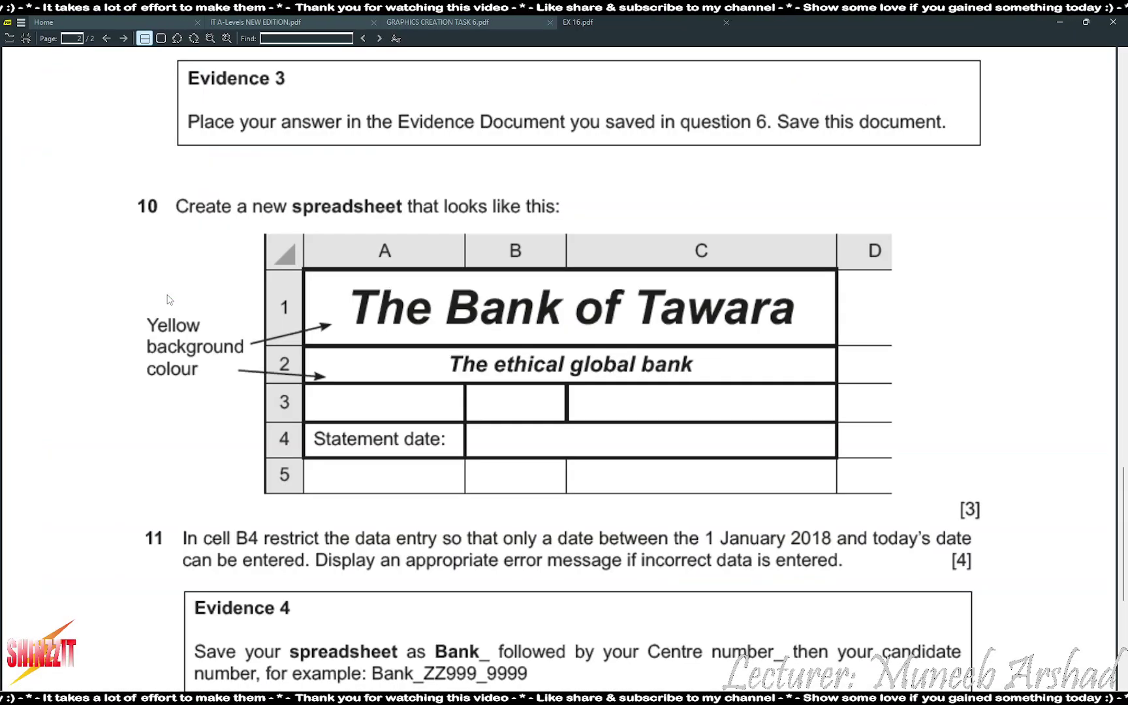
{"action": "key", "text": "alt+Tab"}
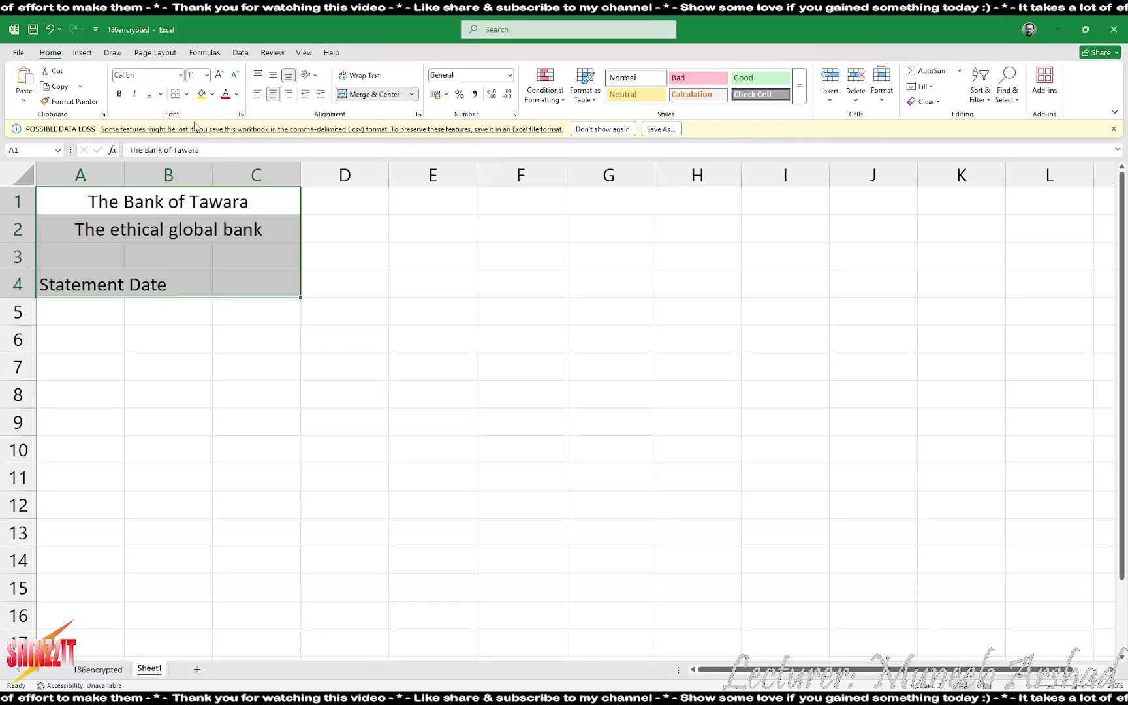
{"action": "left_click", "coordinate": [187, 95]}
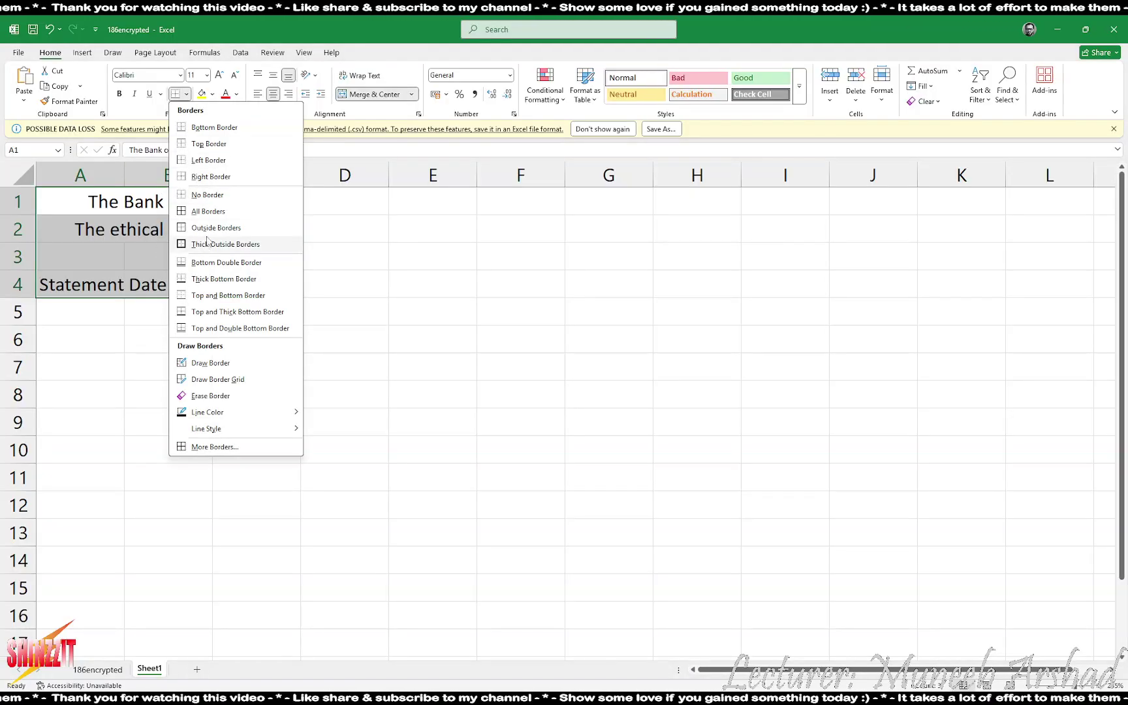
{"action": "left_click", "coordinate": [210, 212]}
{"action": "left_click", "coordinate": [190, 340]}
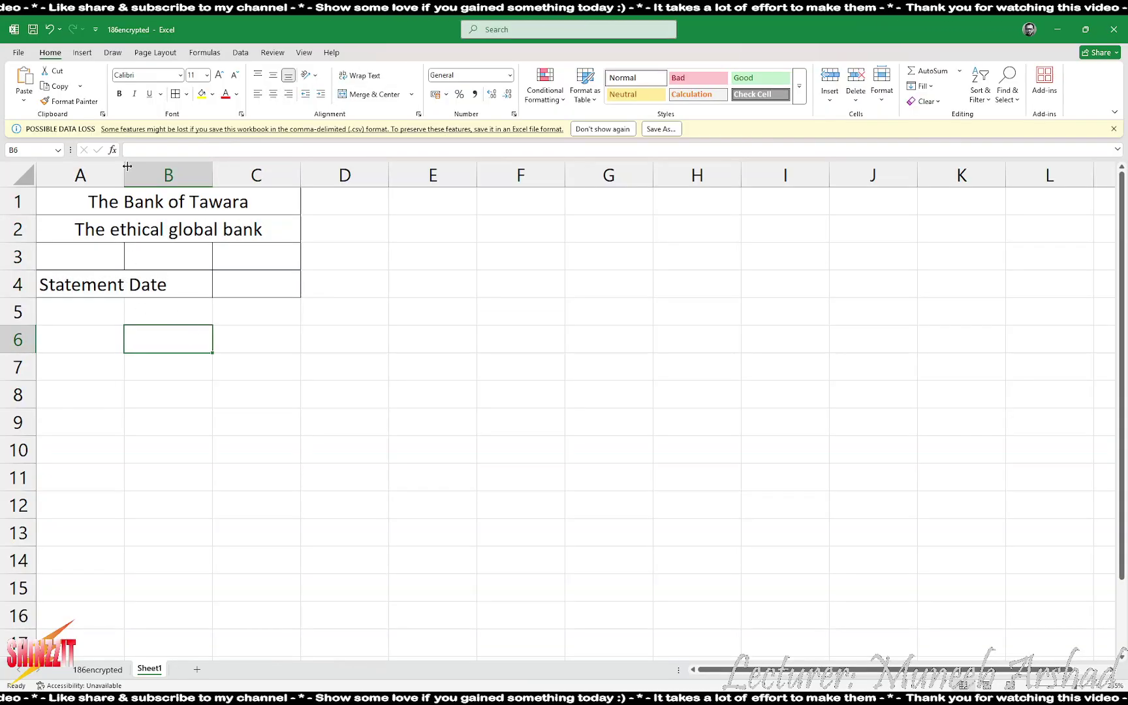
- Widen column A to fit its label and add a colon so cell A4 reads Statement Date:
{"action": "left_click_drag", "start_coordinate": [124, 171], "coordinate": [181, 171]}
{"action": "double_click", "coordinate": [171, 283]}
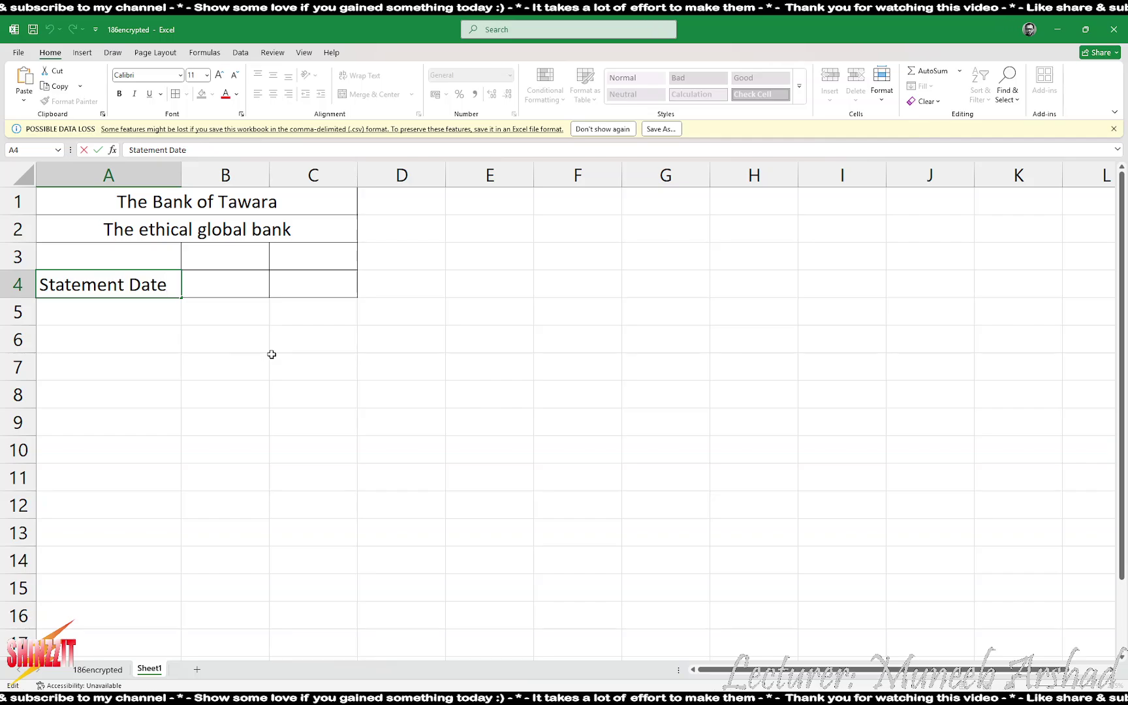
{"action": "type", "text": ":"}
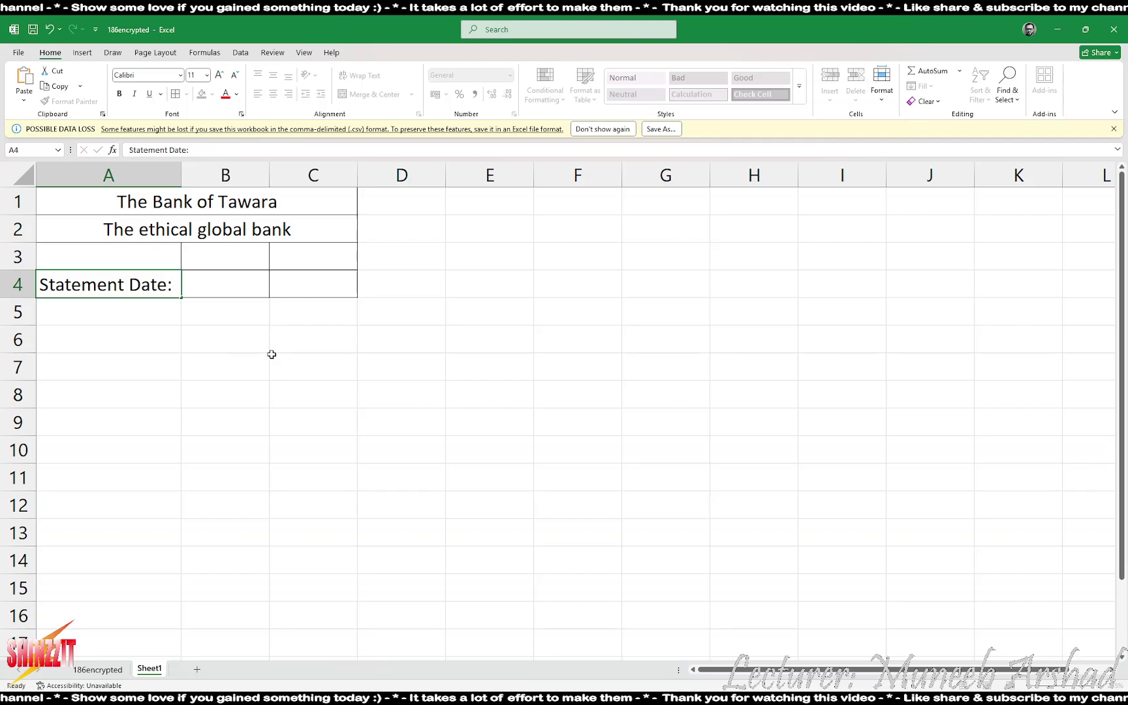
{"action": "key", "text": "Return"}
- Check question 11 in EX 16.pdf and start a data validation rule for cell B4 that allows dates between two limits
{"action": "key", "text": "alt+Tab"}
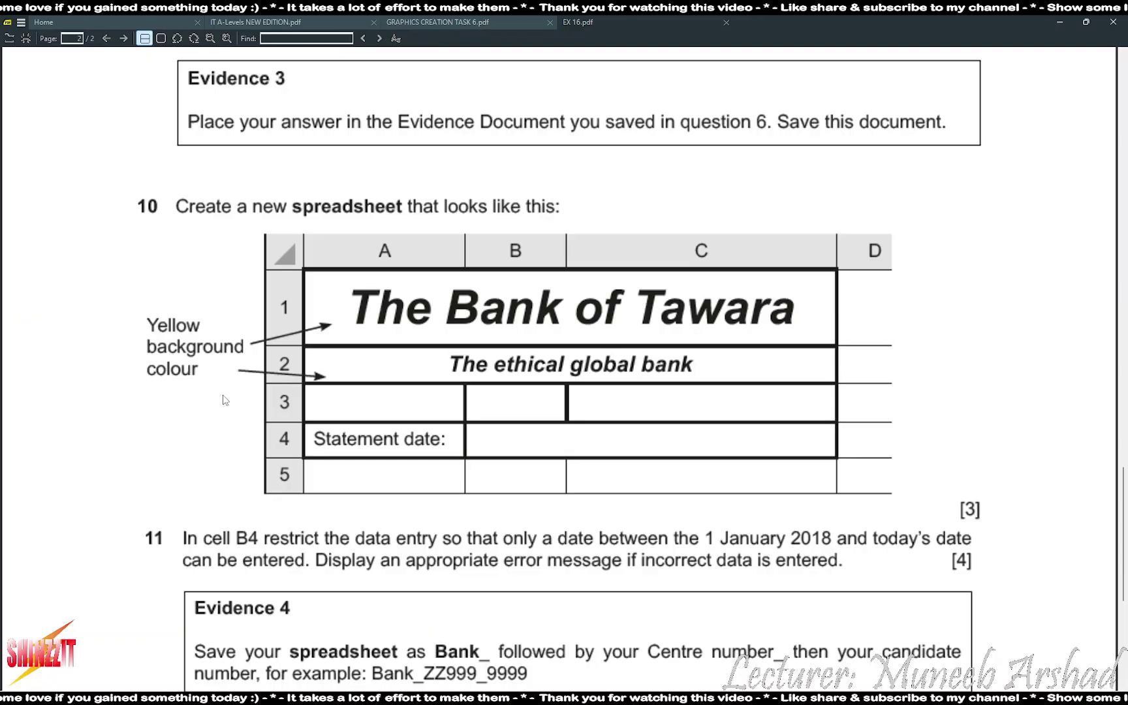
{"action": "scroll", "coordinate": [157, 441], "scroll_direction": "down", "scroll_amount": 3}
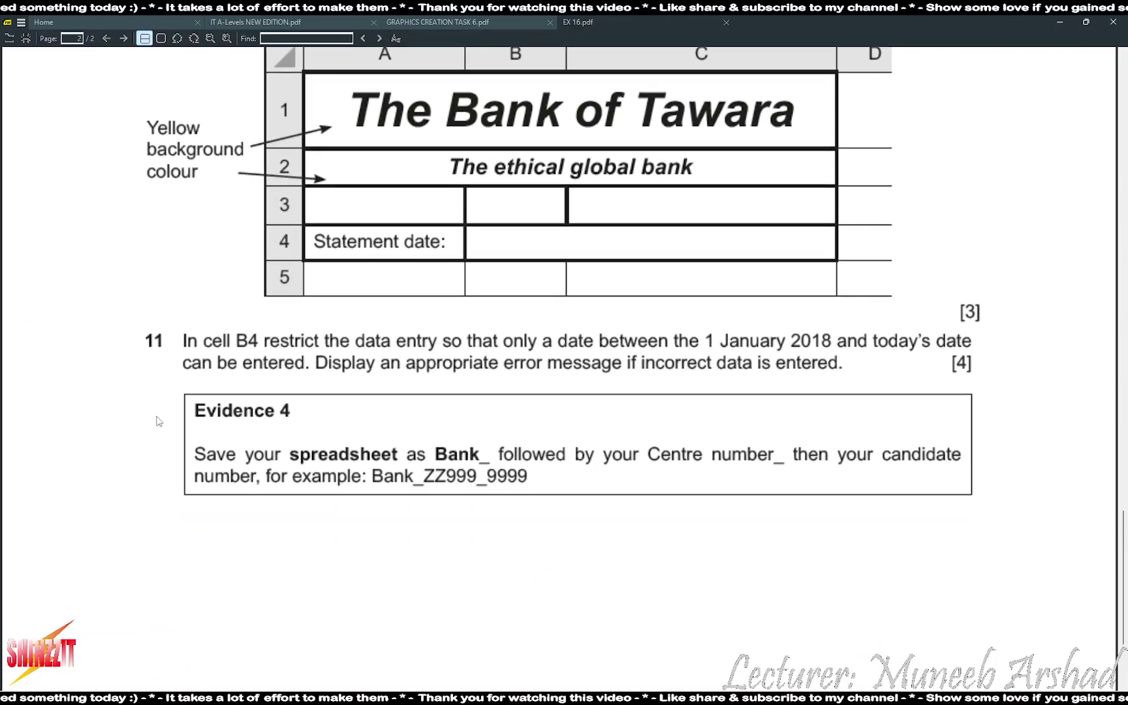
{"action": "key", "text": "alt+Tab"}
{"action": "left_click", "coordinate": [231, 279]}
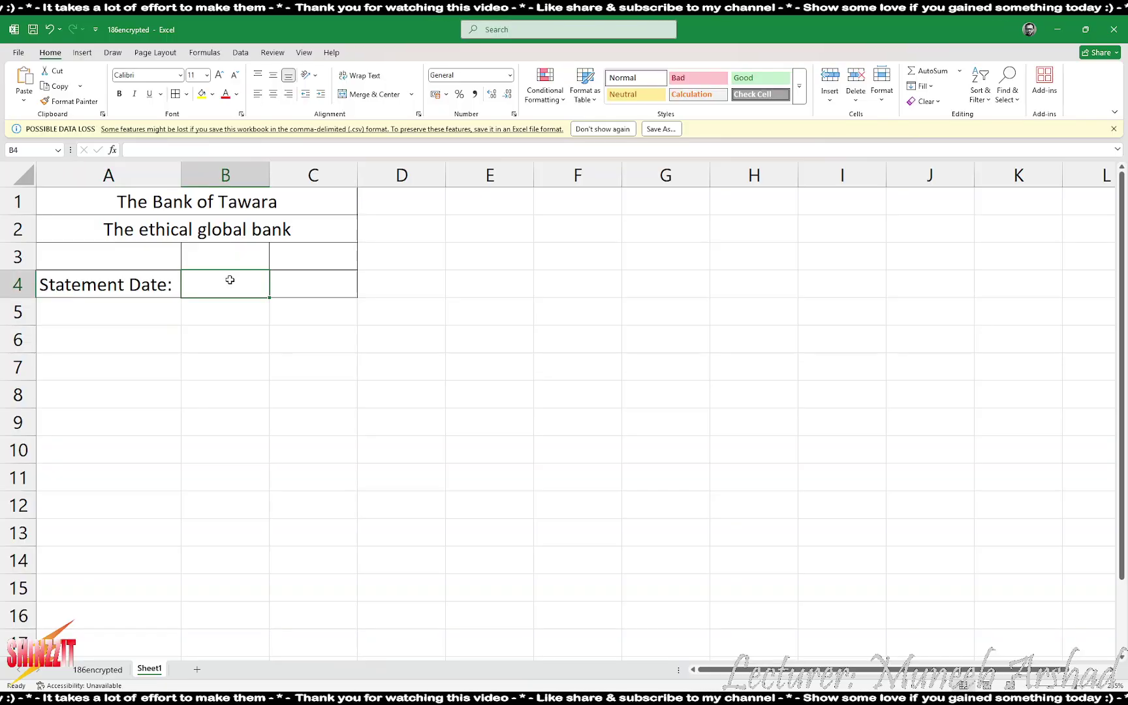
{"action": "key", "text": "alt+Tab"}
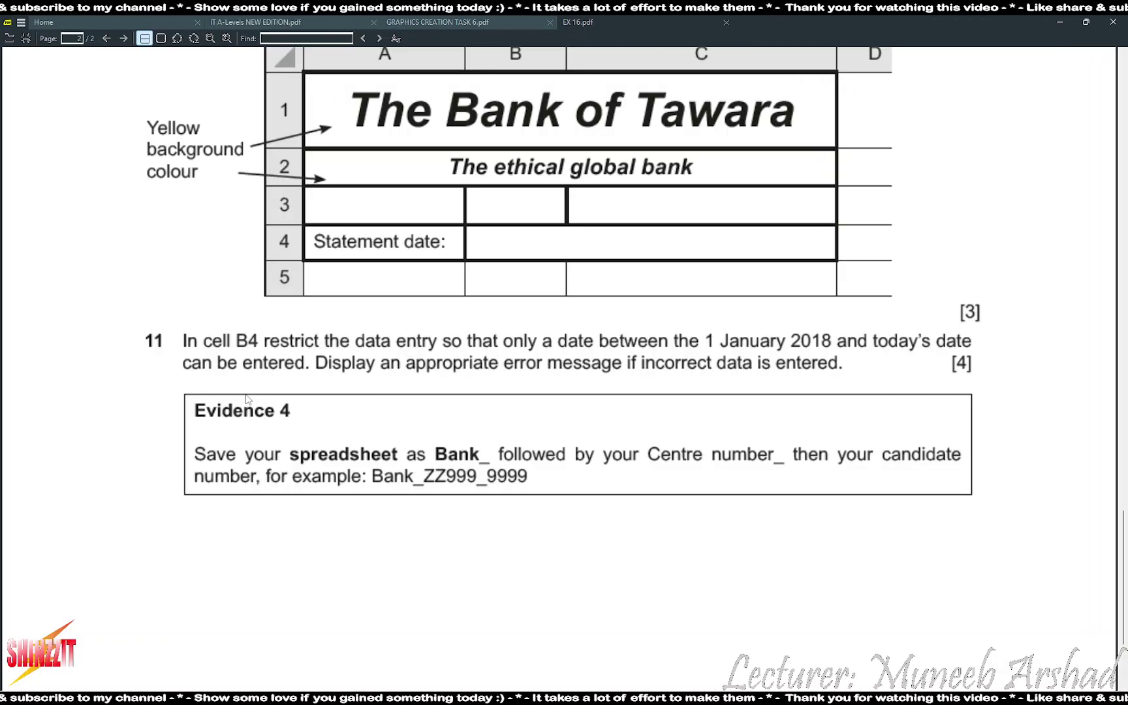
{"action": "key", "text": "alt+Tab"}
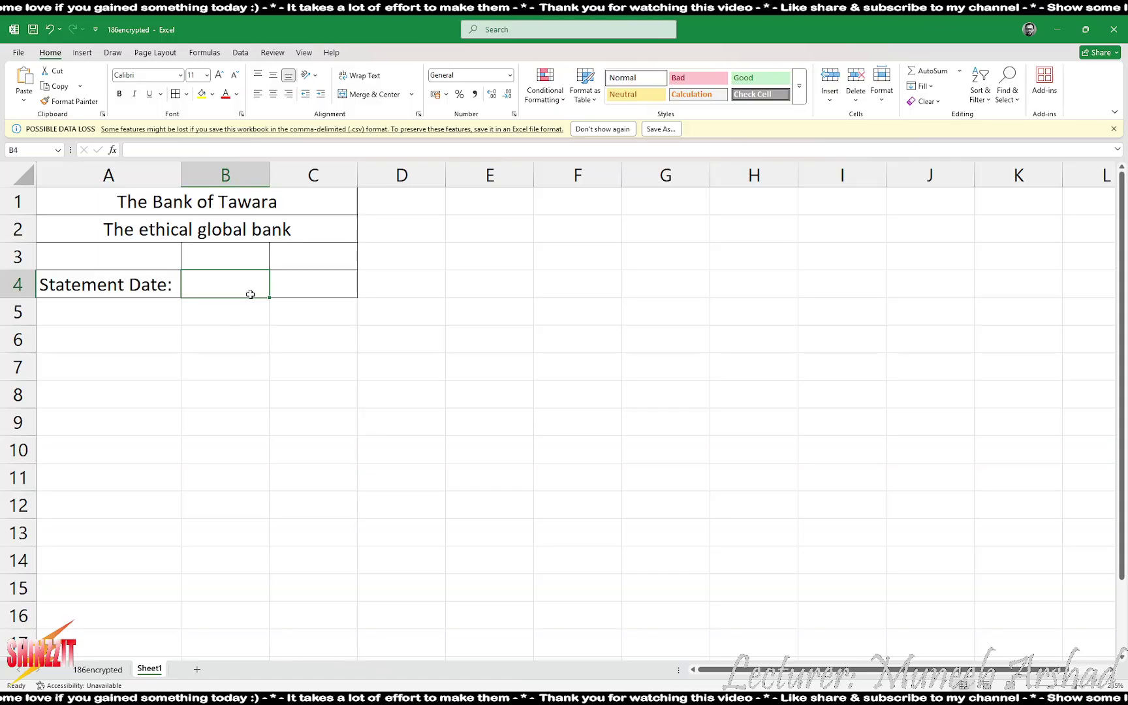
{"action": "left_click", "coordinate": [240, 52]}
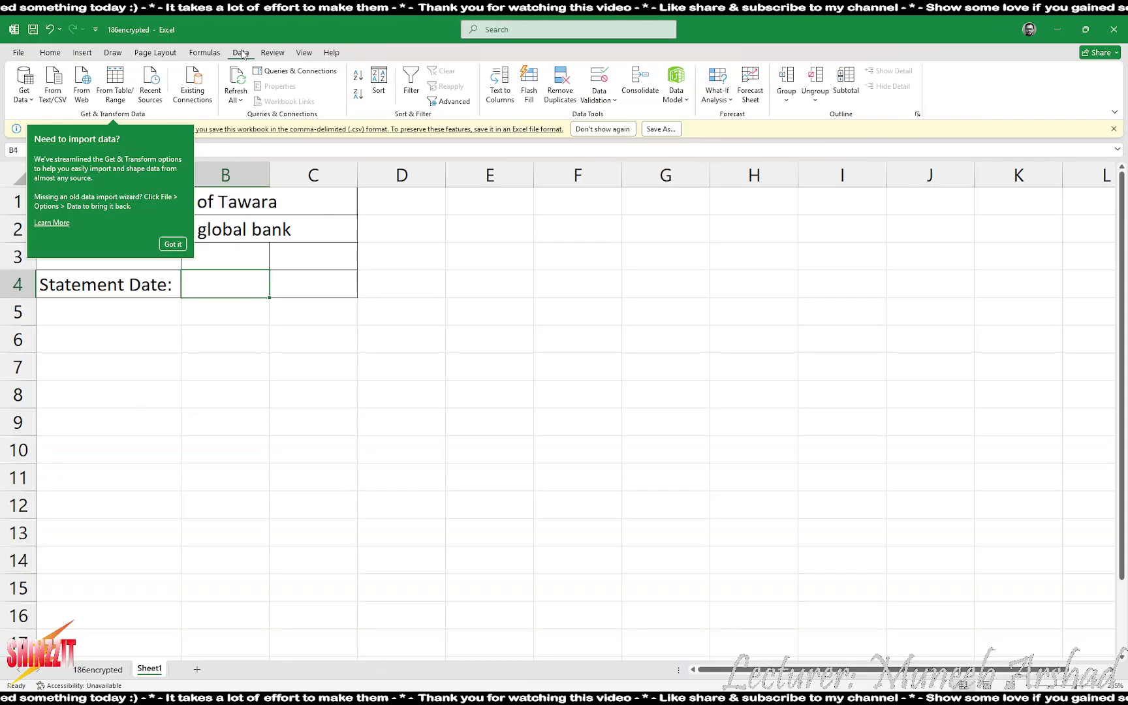
{"action": "left_click", "coordinate": [599, 77]}
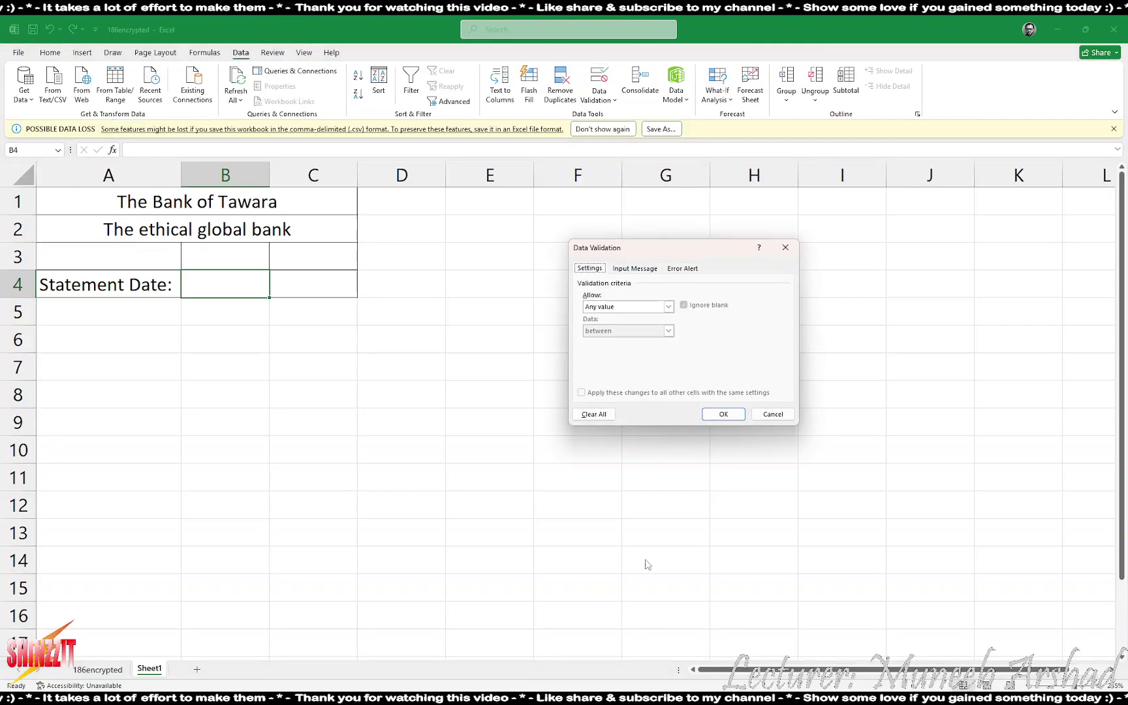
{"action": "left_click", "coordinate": [631, 307]}
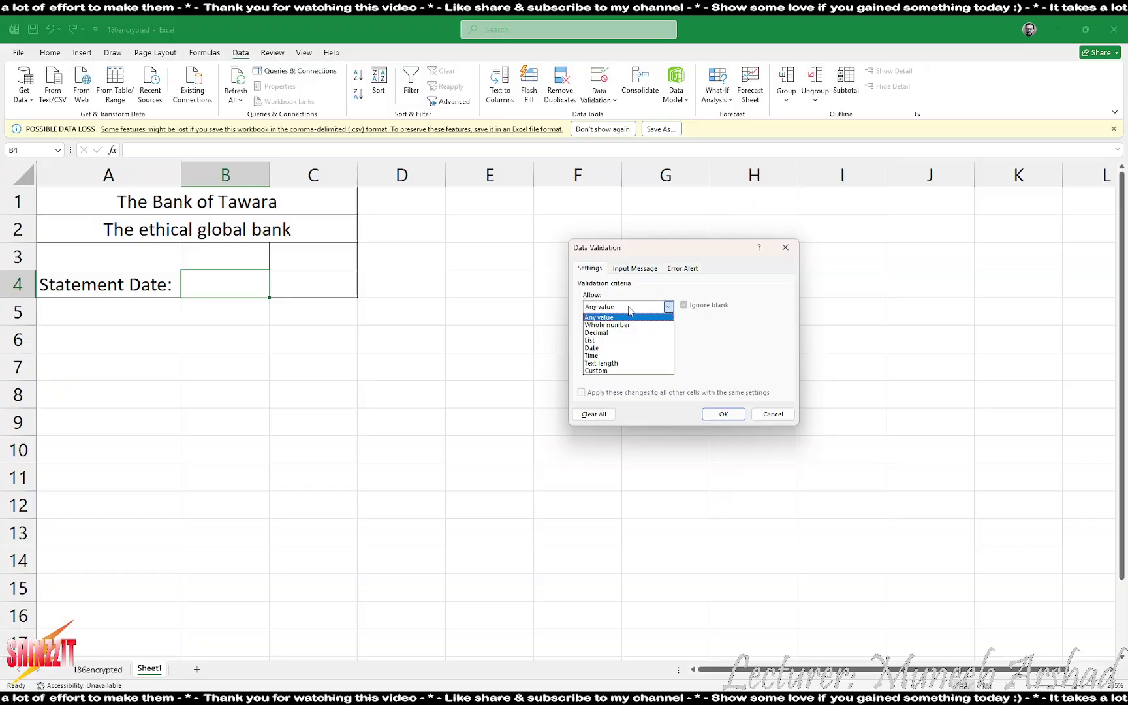
{"action": "left_click", "coordinate": [607, 348]}
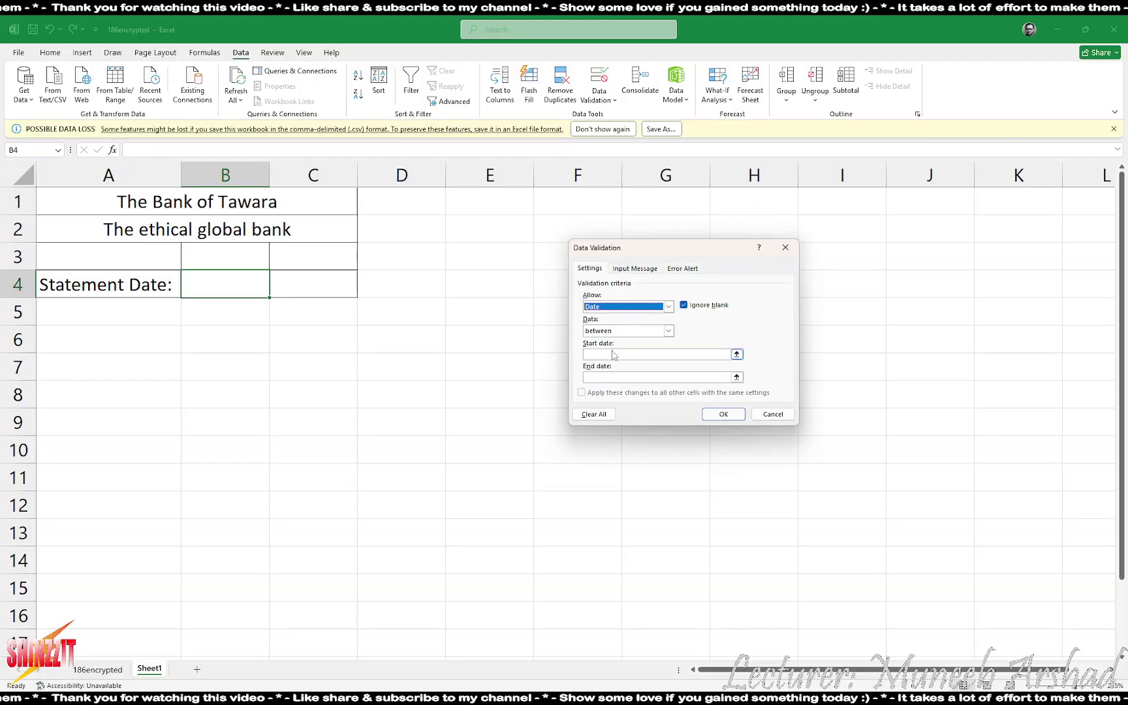
- Set the start date of the validation rule to 01/01/2018
{"action": "left_click", "coordinate": [612, 353]}
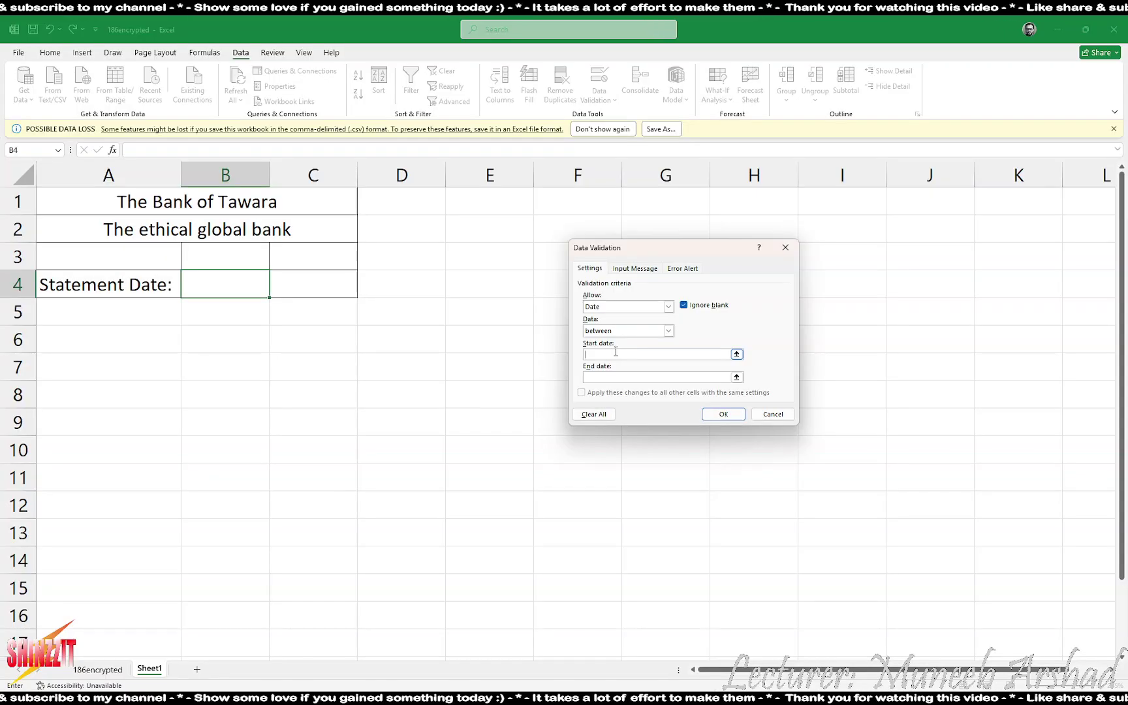
{"action": "type", "text": "01"}
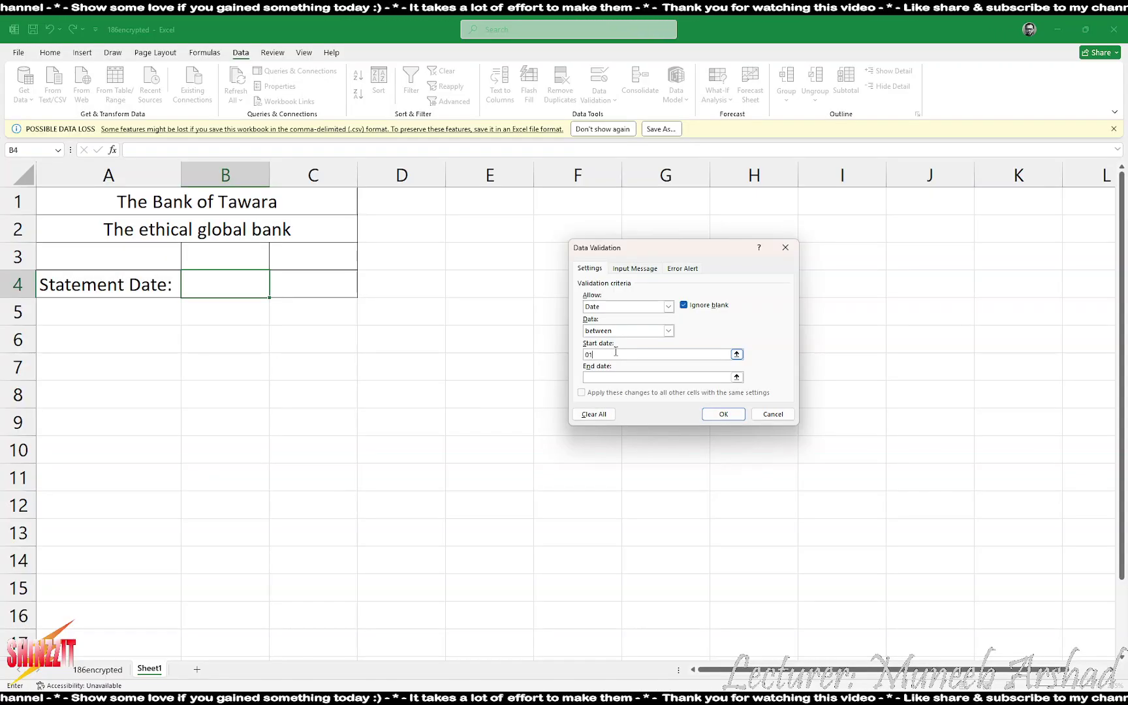
{"action": "type", "text": "/01"}
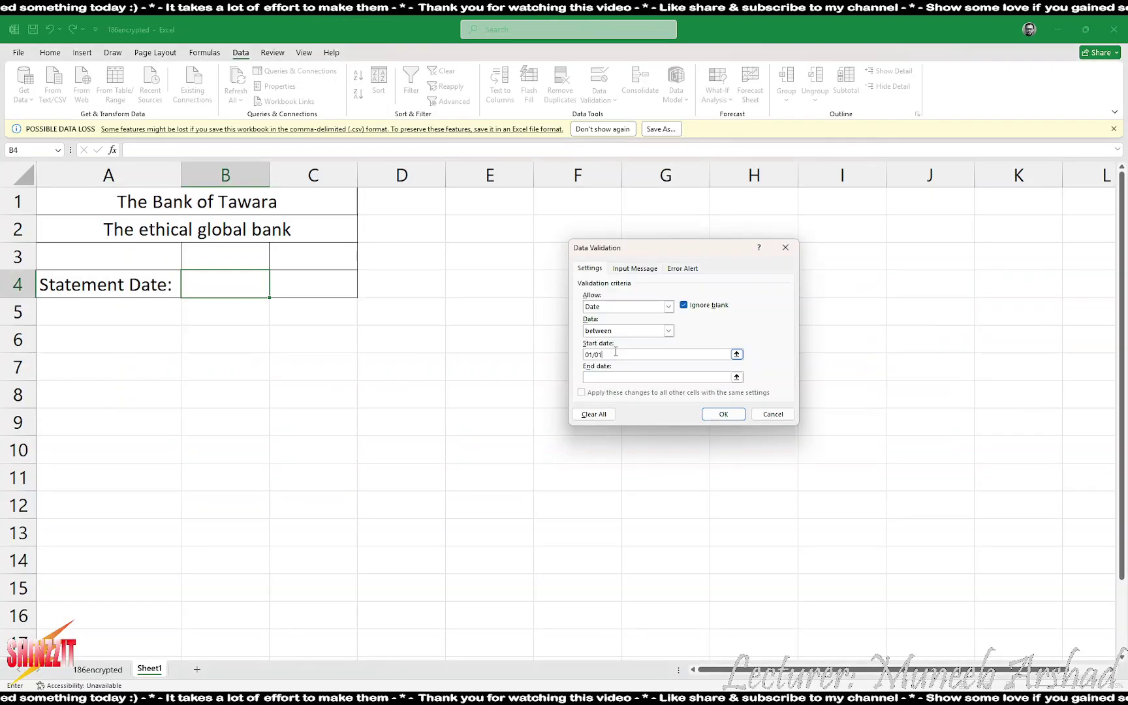
{"action": "type", "text": "/2018"}
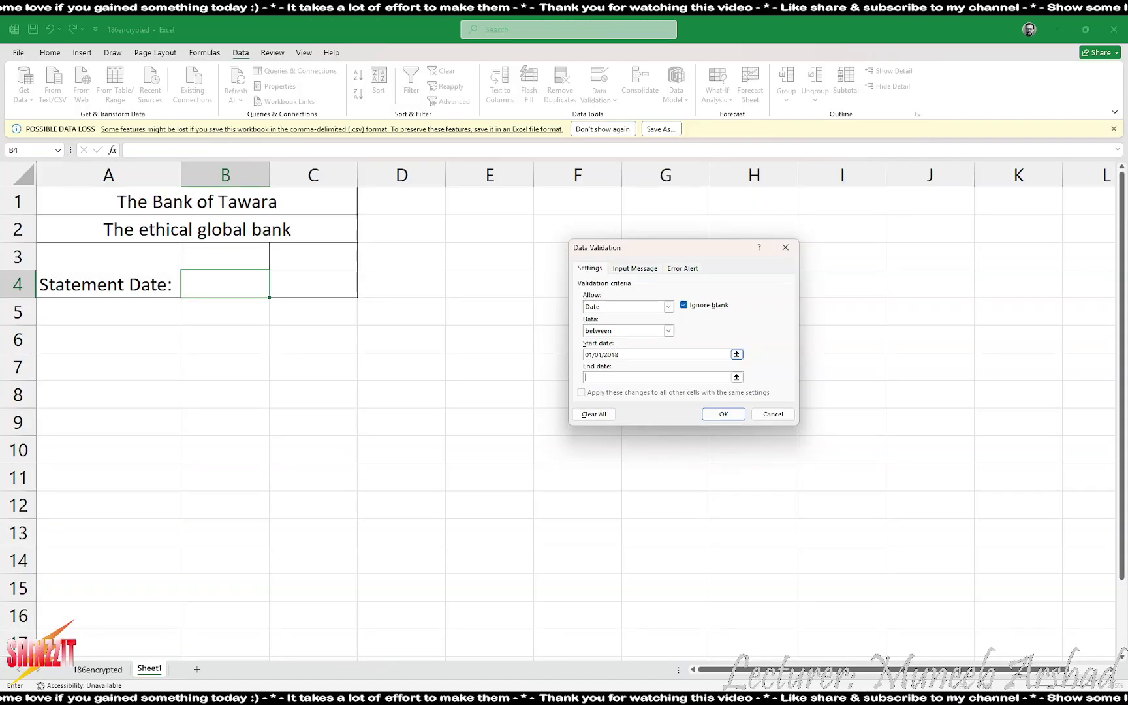
{"action": "type", "text": "oday()"}
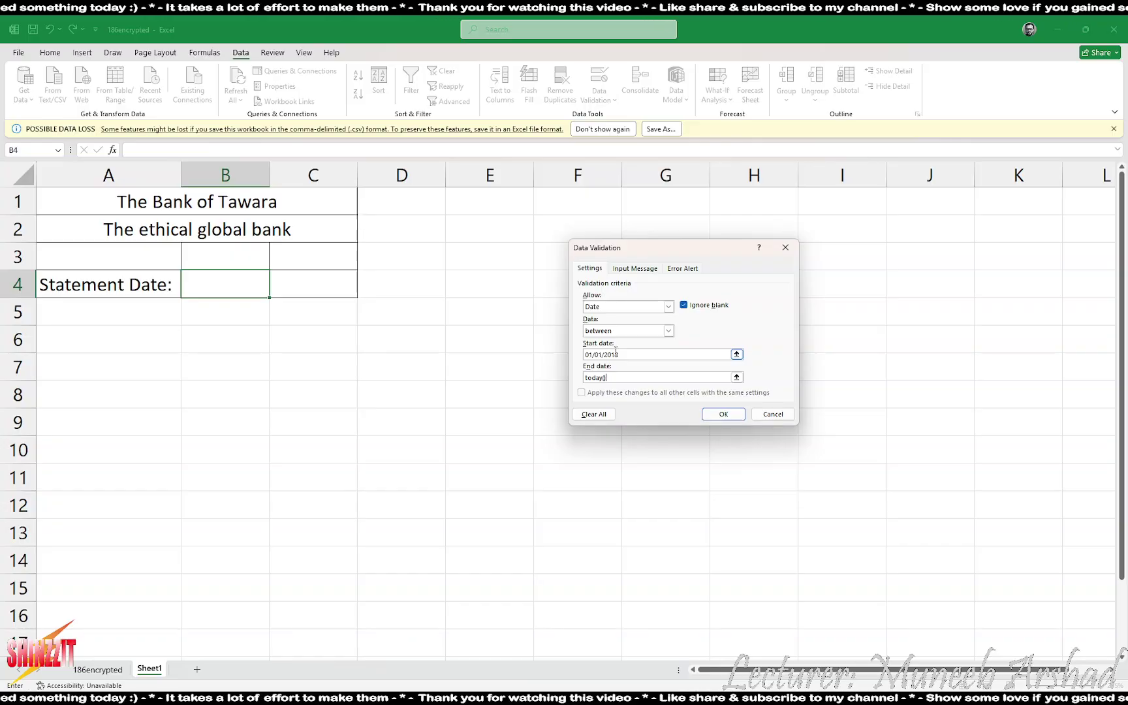
{"action": "key", "text": "Return"}
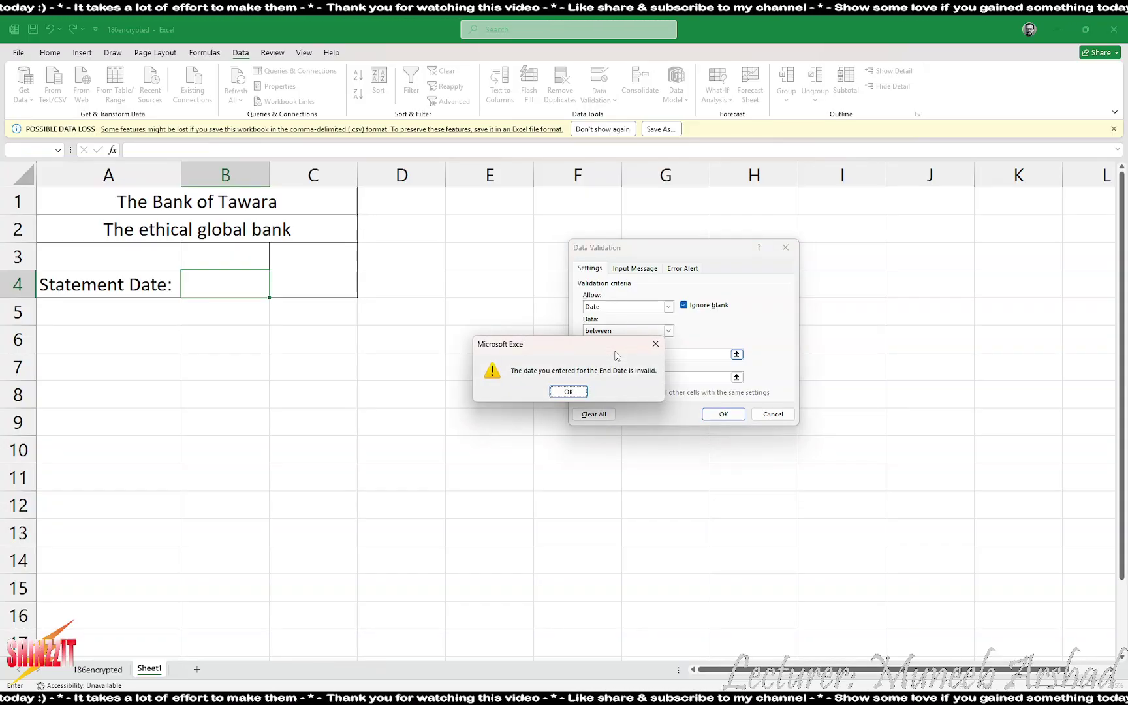
{"action": "left_click", "coordinate": [568, 392]}
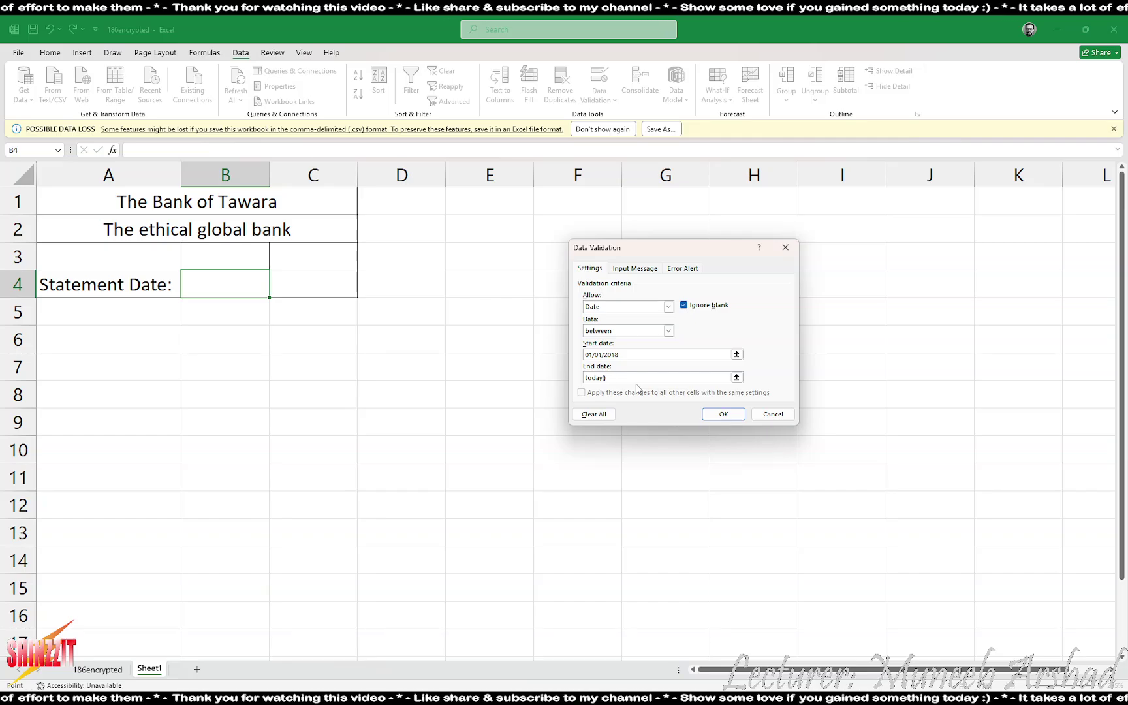
{"action": "type", "text": "+A4"}
{"action": "key", "text": "BackSpace"}
{"action": "key", "text": "BackSpace"}
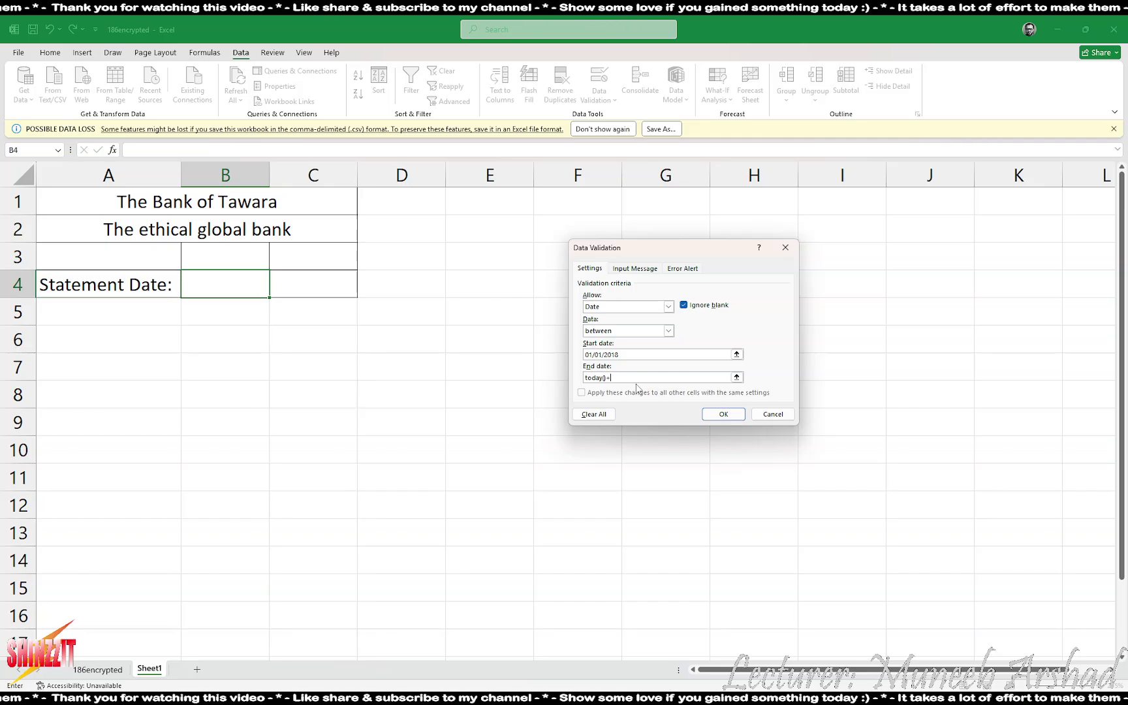
{"action": "key", "text": "BackSpace"}
{"action": "key", "text": "BackSpace"}
{"action": "key", "text": "BackSpace"}
{"action": "key", "text": "BackSpace"}
{"action": "key", "text": "BackSpace"}
{"action": "key", "text": "BackSpace"}
{"action": "key", "text": "BackSpace"}
{"action": "key", "text": "BackSpace"}
- Set the end date of the validation rule to =today() and apply the rule to cell B4
{"action": "type", "text": "=tod"}
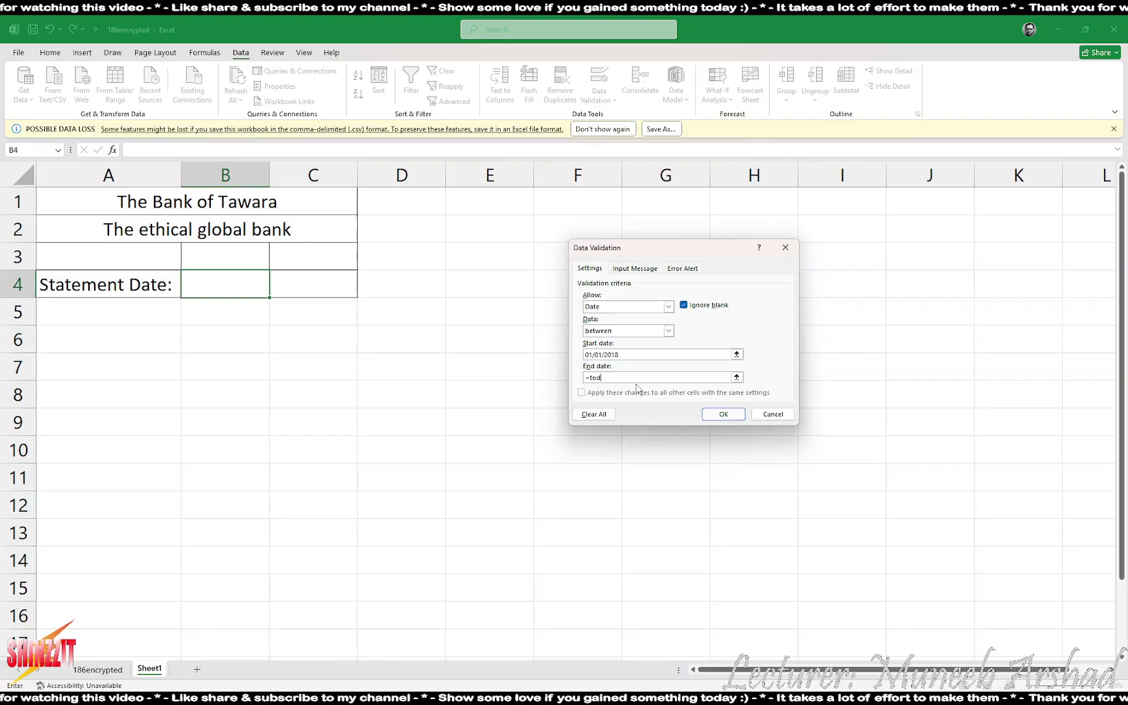
{"action": "type", "text": "ay()"}
{"action": "key", "text": "Return"}
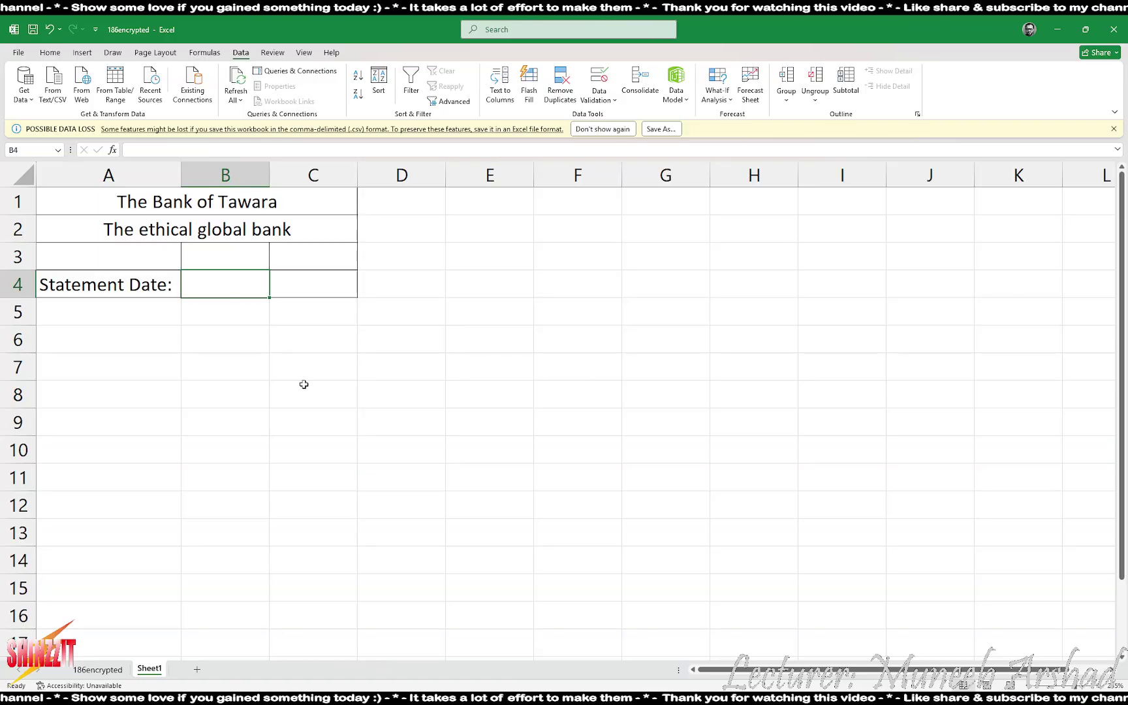
- Enter the date 17/10/2025 in cell B4
{"action": "type", "text": "17/"}
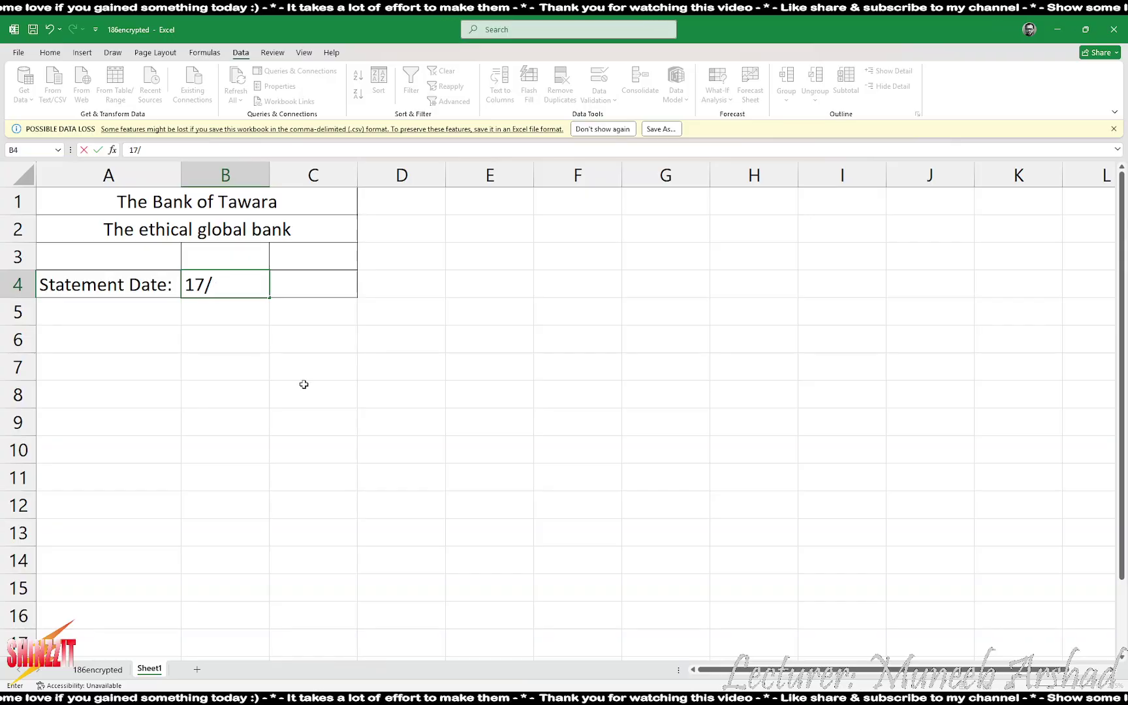
{"action": "type", "text": "10/2025"}
{"action": "key", "text": "Return"}
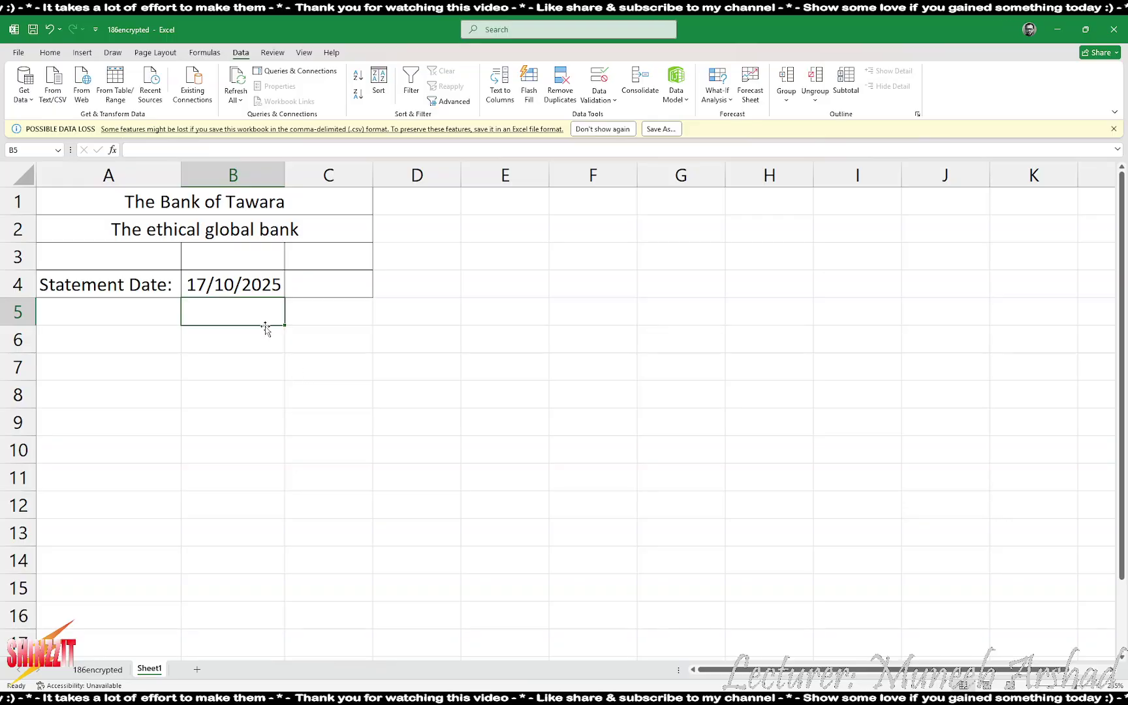
- Try to enter 18/10/2025 in cell B4 to test the validation rule, and cancel the entry
{"action": "left_click", "coordinate": [265, 295]}
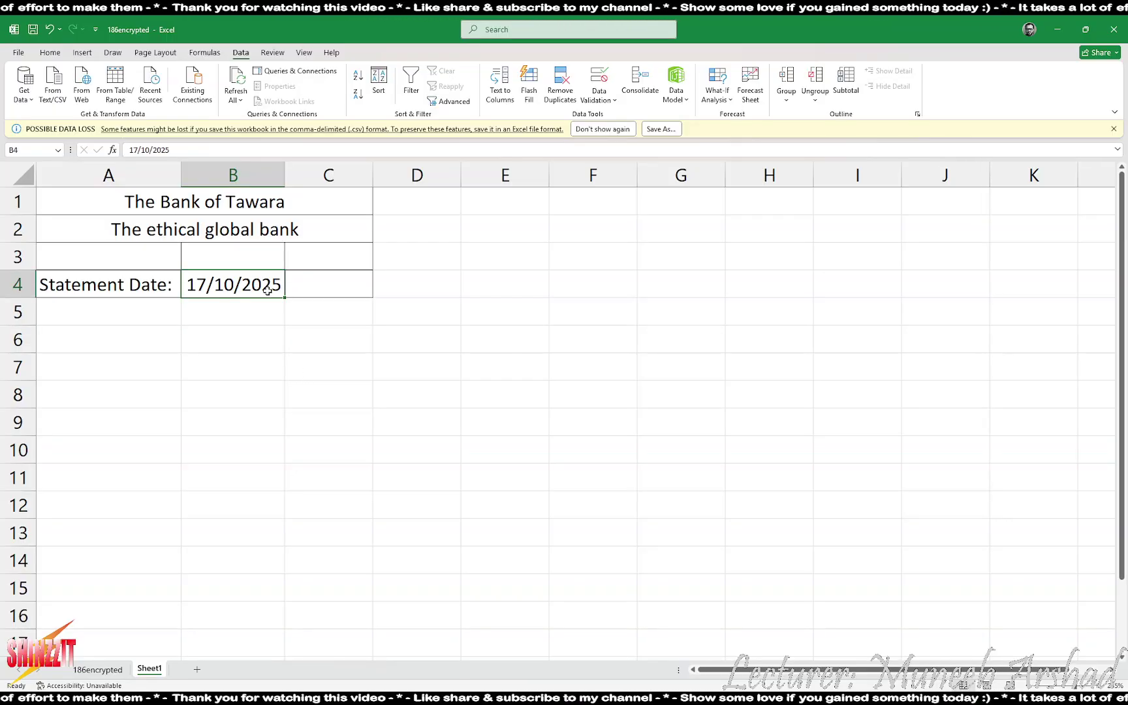
{"action": "type", "text": "18/"}
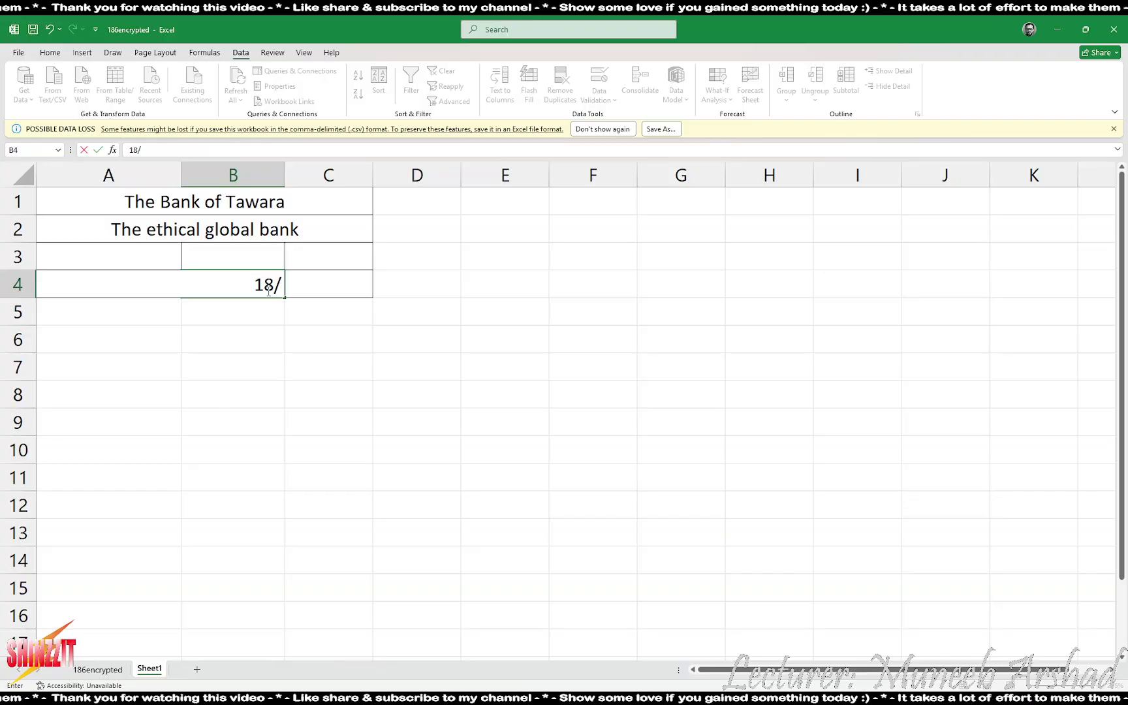
{"action": "type", "text": "10/20"}
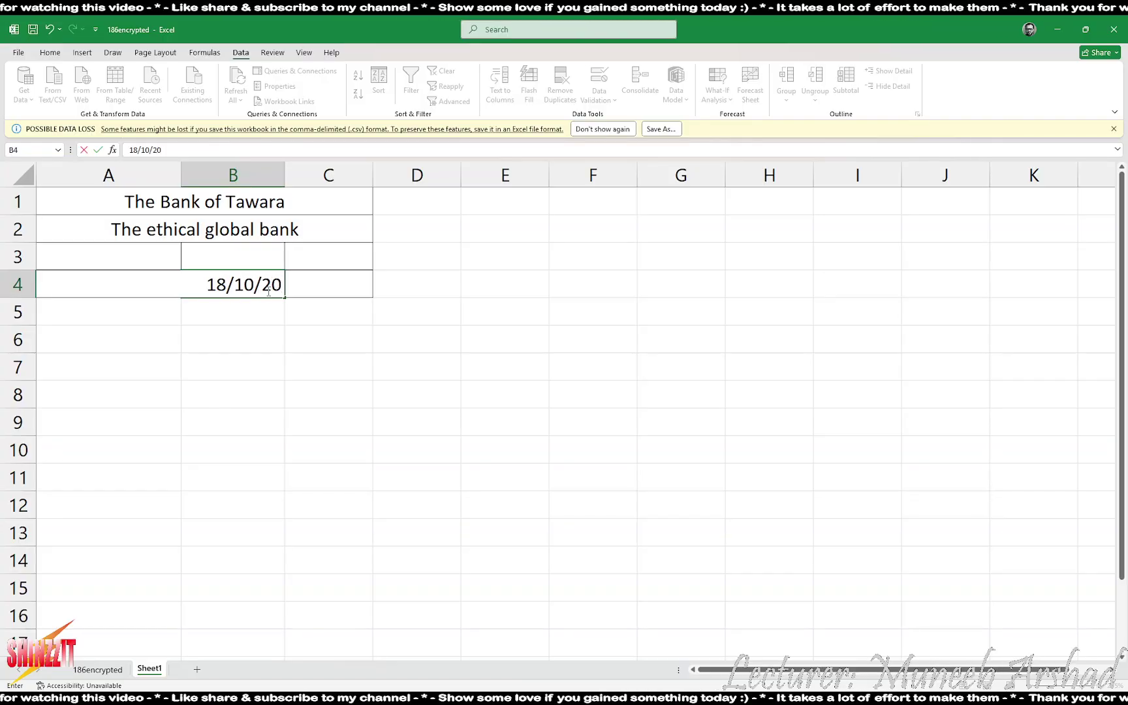
{"action": "type", "text": "25"}
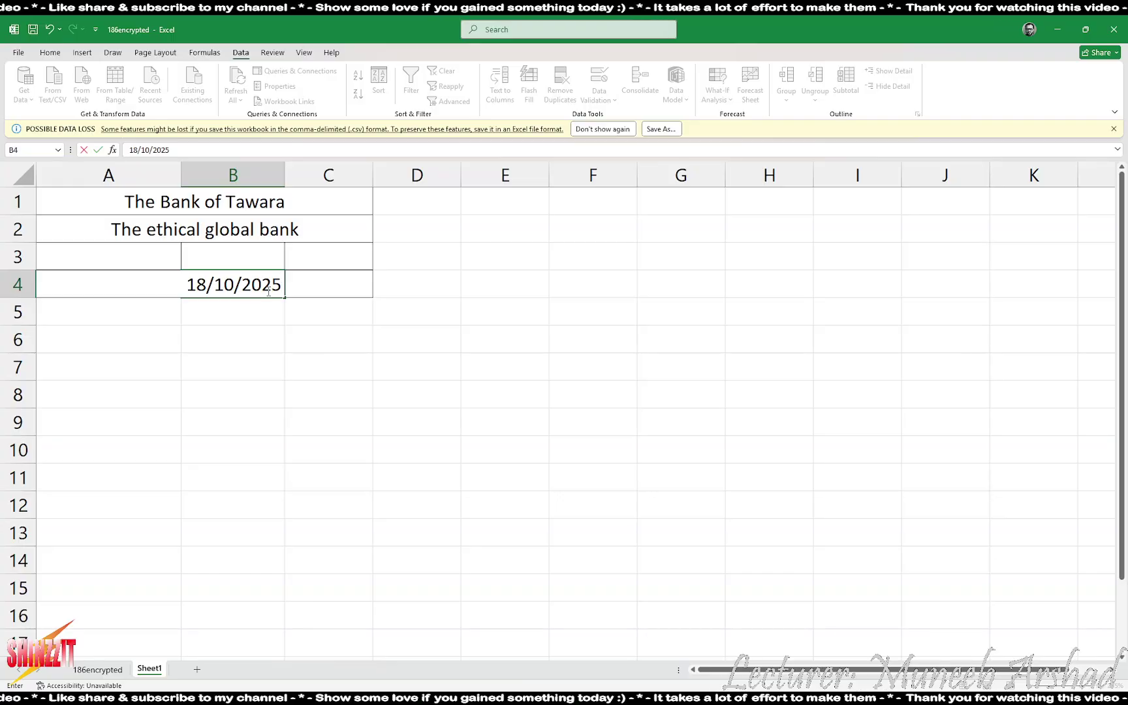
{"action": "key", "text": "Return"}
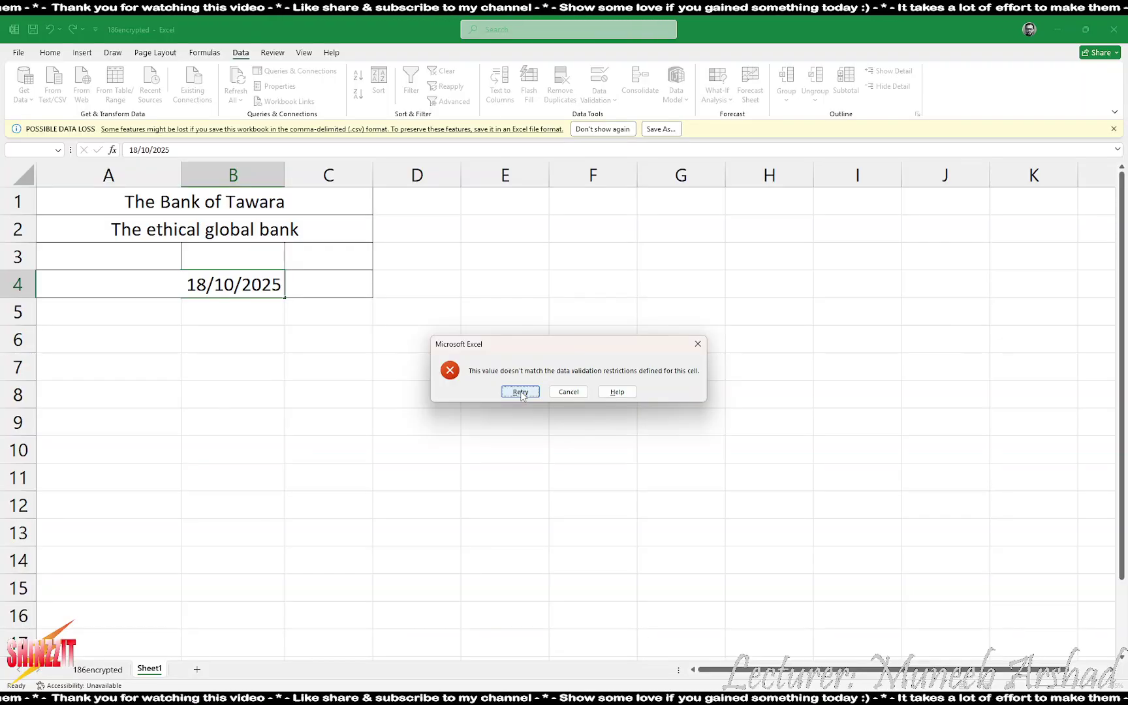
{"action": "key", "text": "Escape"}
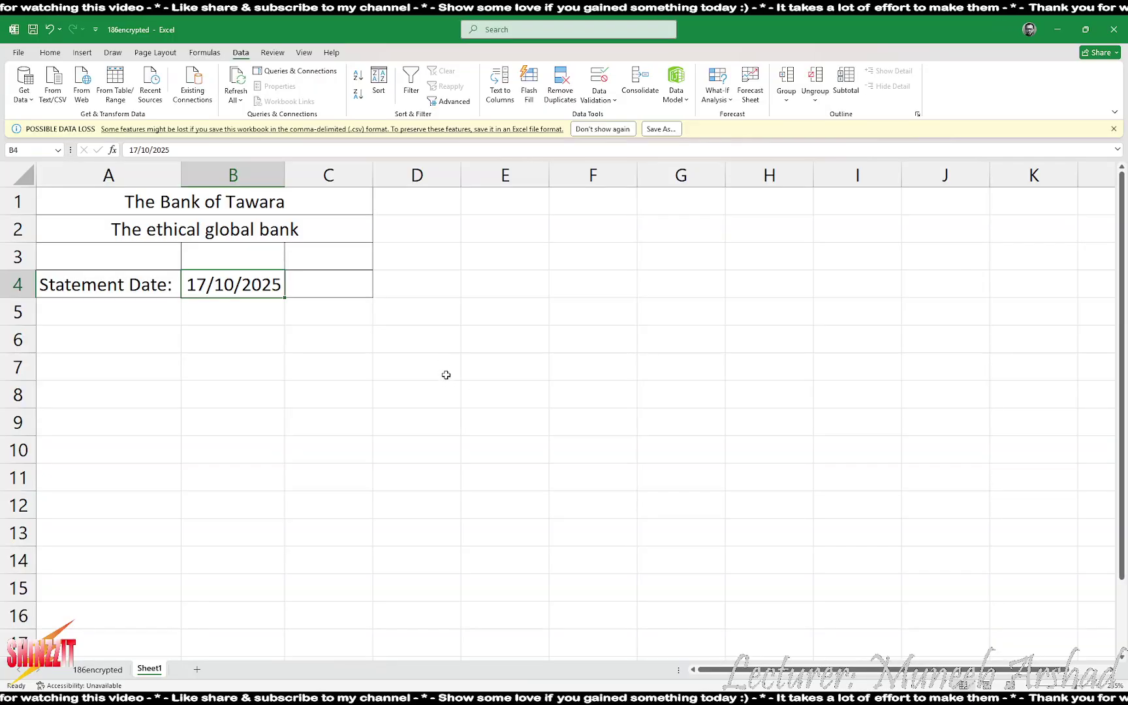
- Review the question 10 layout, question 11 and the Evidence 4 saving instructions in EX 16.pdf
{"action": "key", "text": "alt+Tab"}
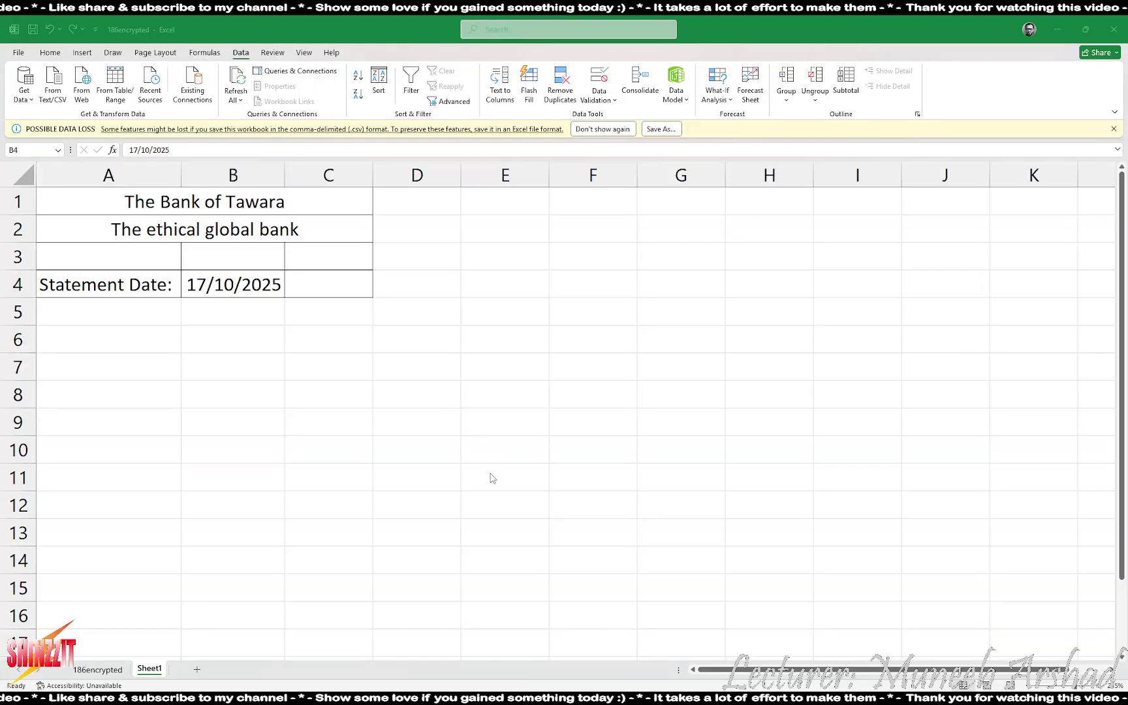
{"action": "scroll", "coordinate": [470, 509], "scroll_direction": "down", "scroll_amount": 3}
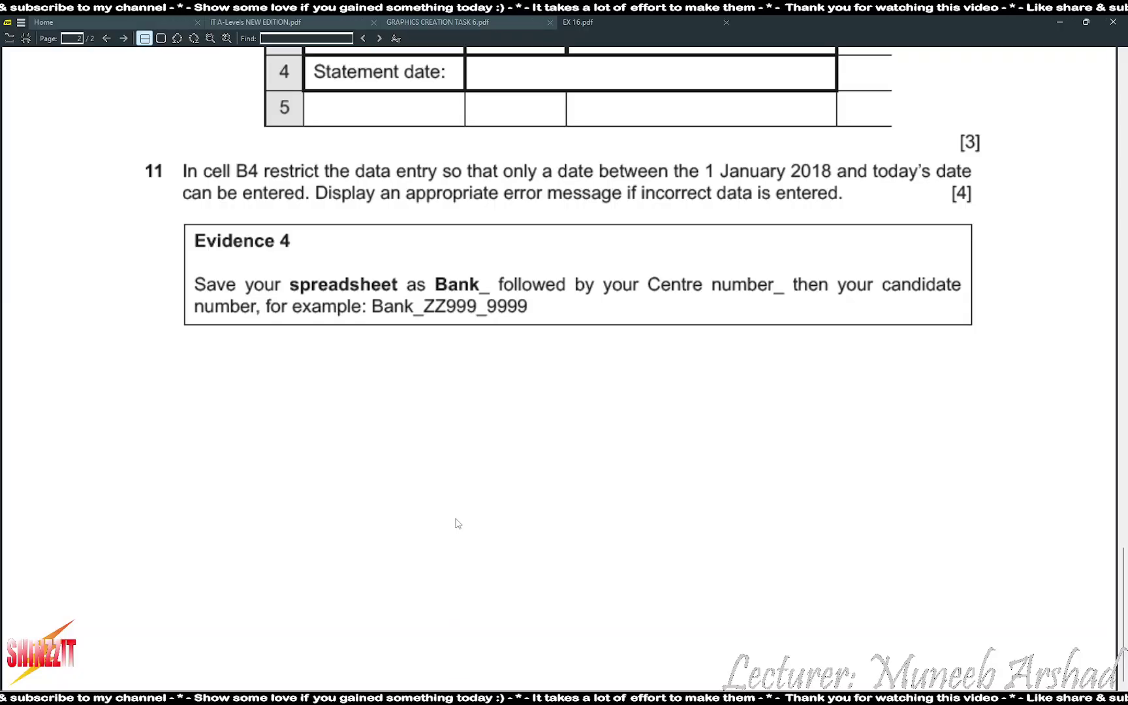
{"action": "scroll", "coordinate": [457, 528], "scroll_direction": "up", "scroll_amount": 5}
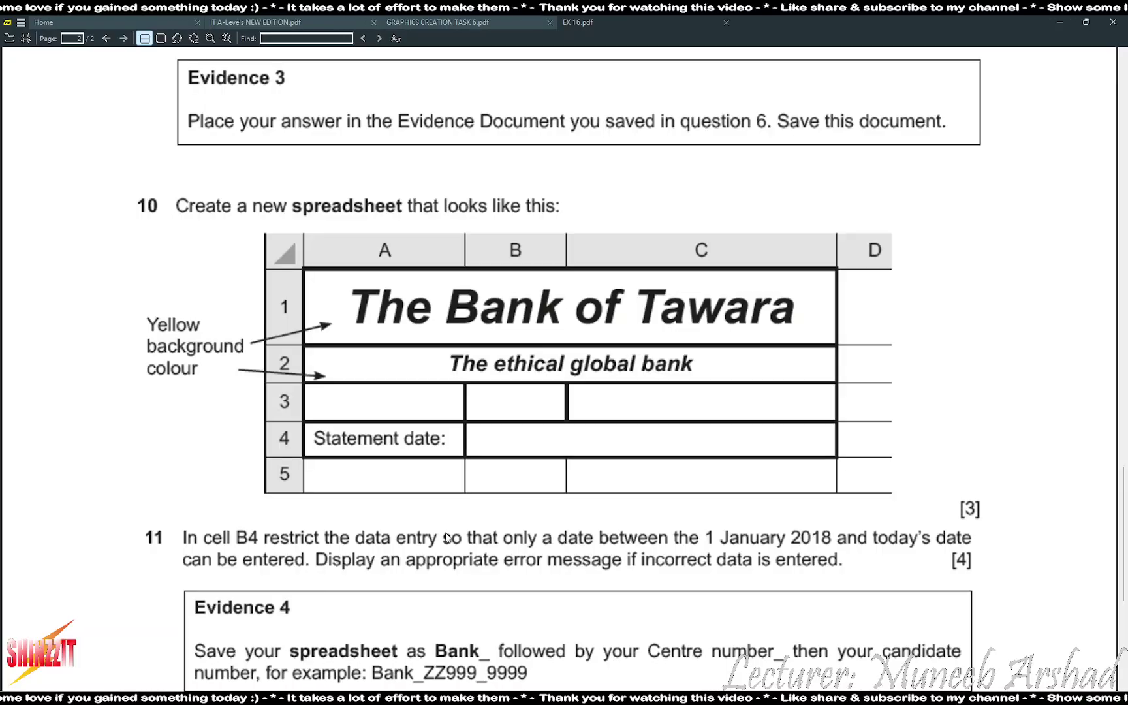
{"action": "scroll", "coordinate": [450, 539], "scroll_direction": "down", "scroll_amount": 3}
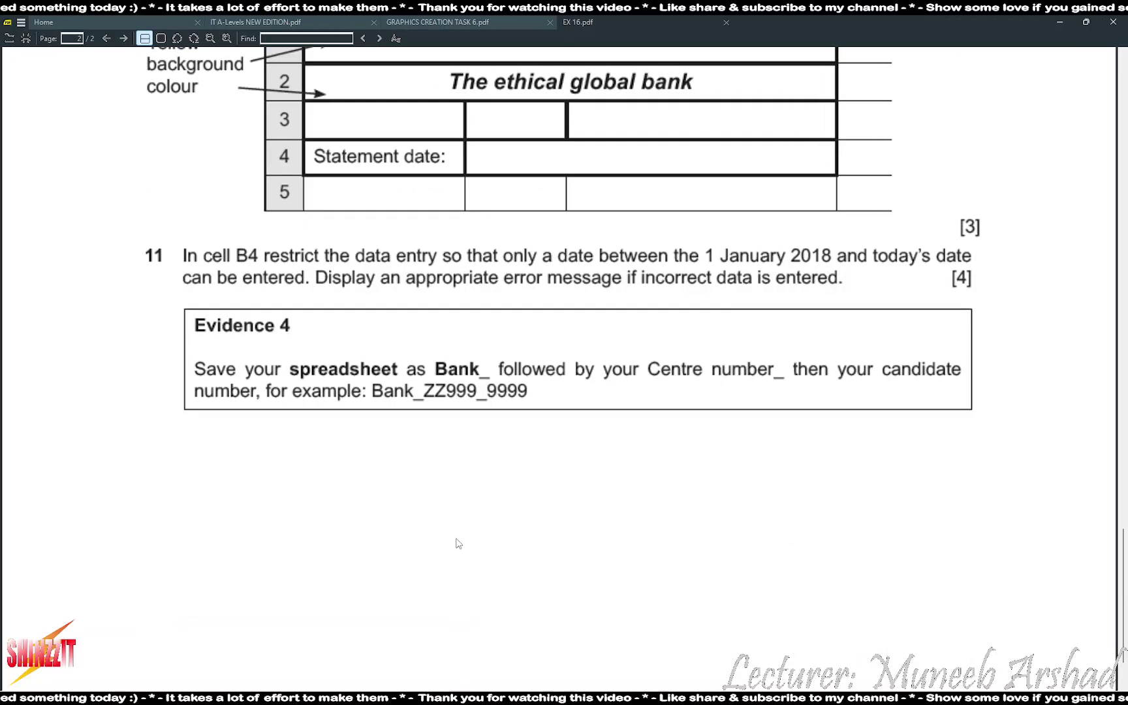
{"action": "key", "text": "alt+Tab"}
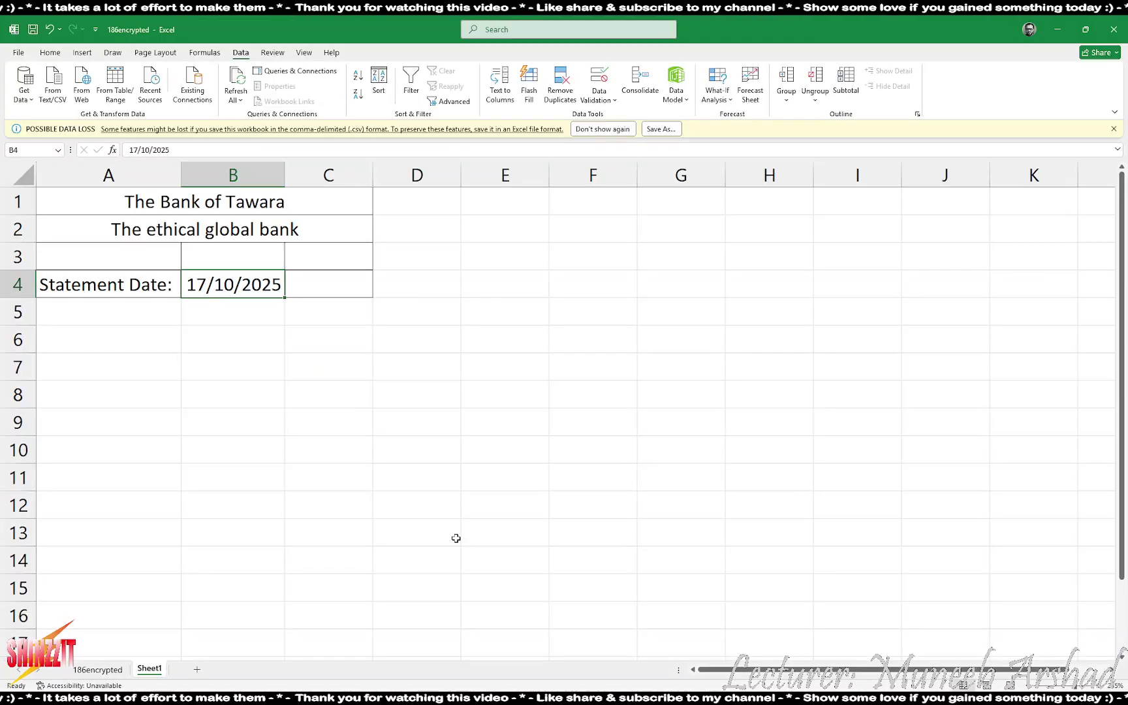